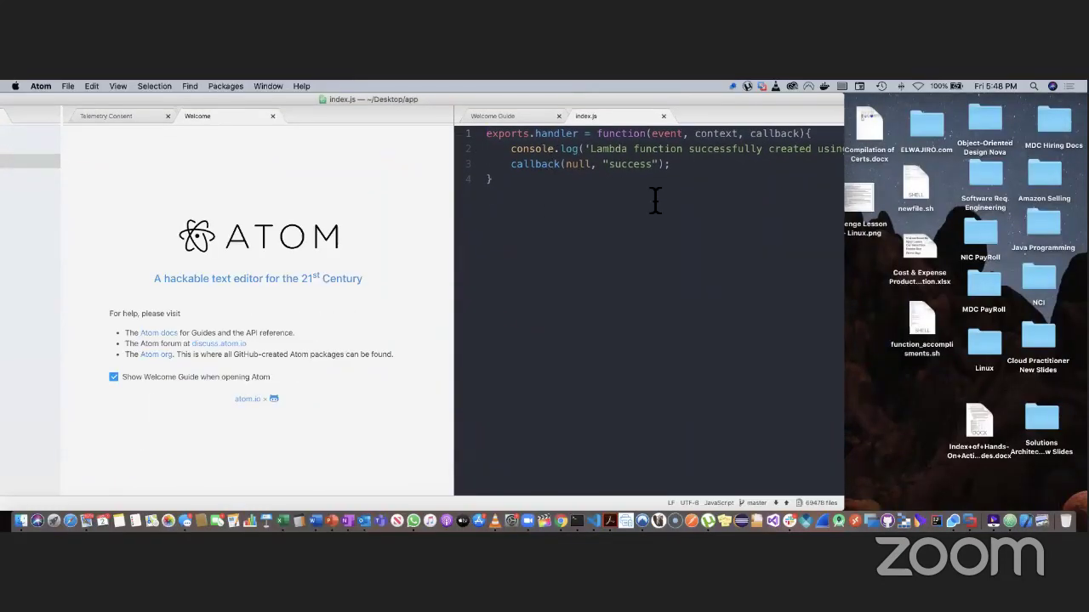
# Step: Widen the Atom editor pane and highlight 'handler' and the 'Lambda function ... aws' log text
pyautogui.moveTo(462, 185); pyautogui.dragTo(268, 184)
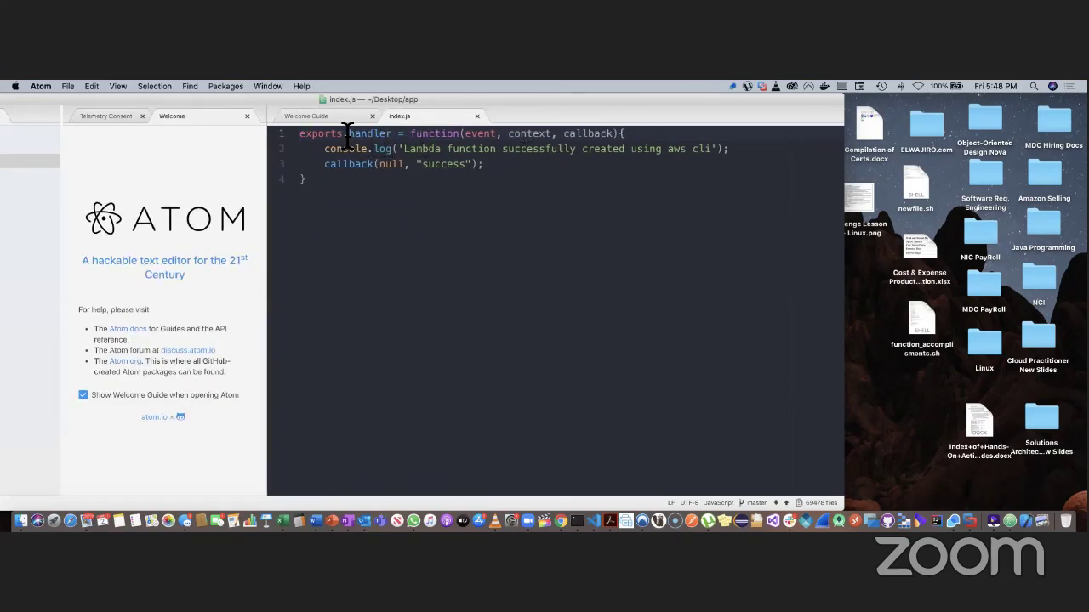
pyautogui.moveTo(348, 134); pyautogui.dragTo(625, 136)
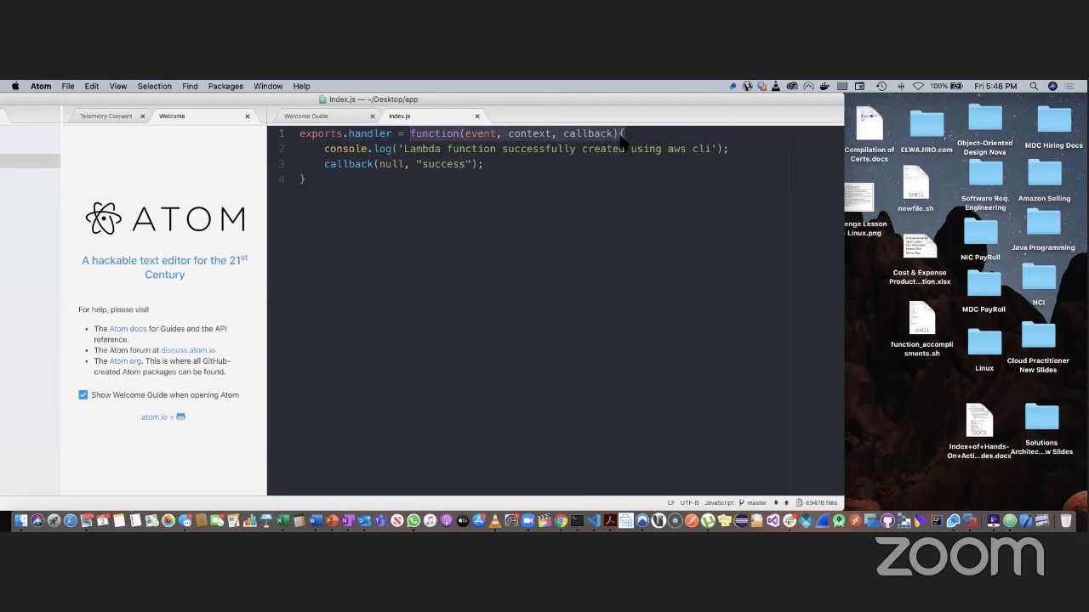
pyautogui.click(357, 158)
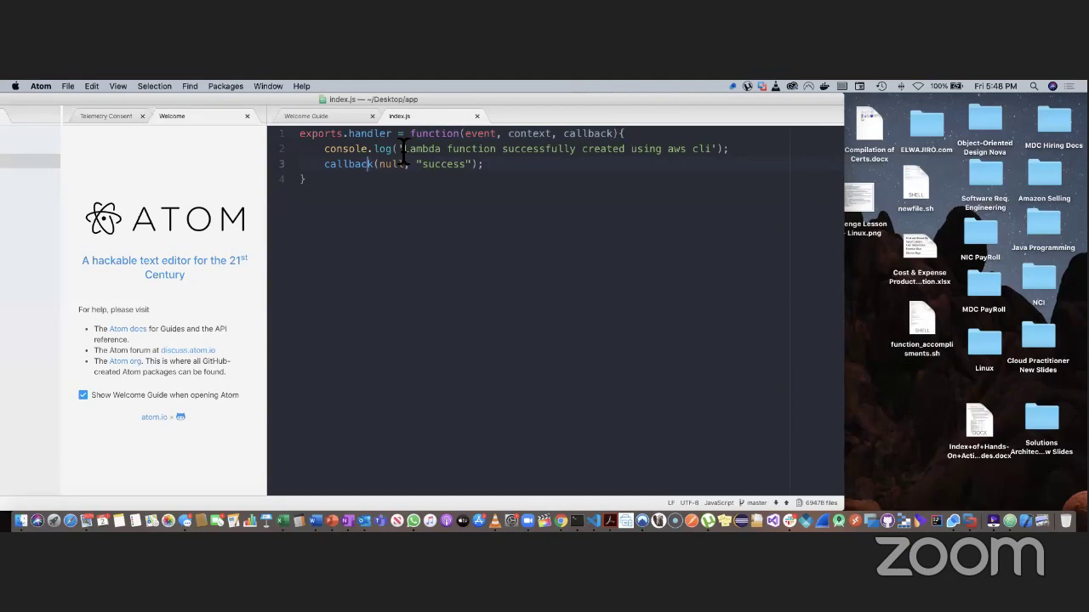
pyautogui.moveTo(403, 151); pyautogui.dragTo(496, 153)
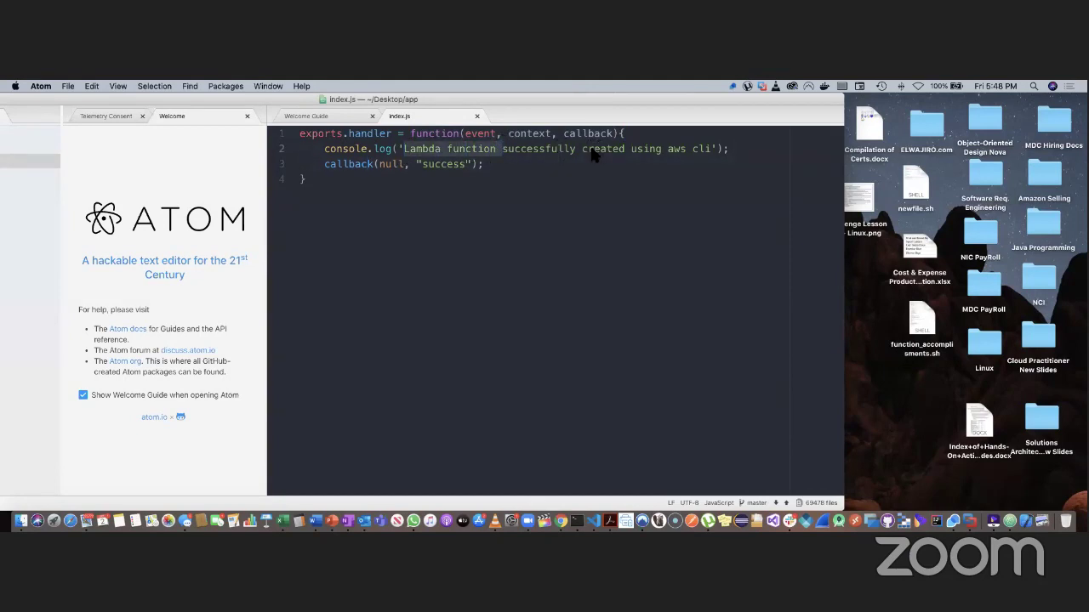
pyautogui.doubleClick(669, 149)
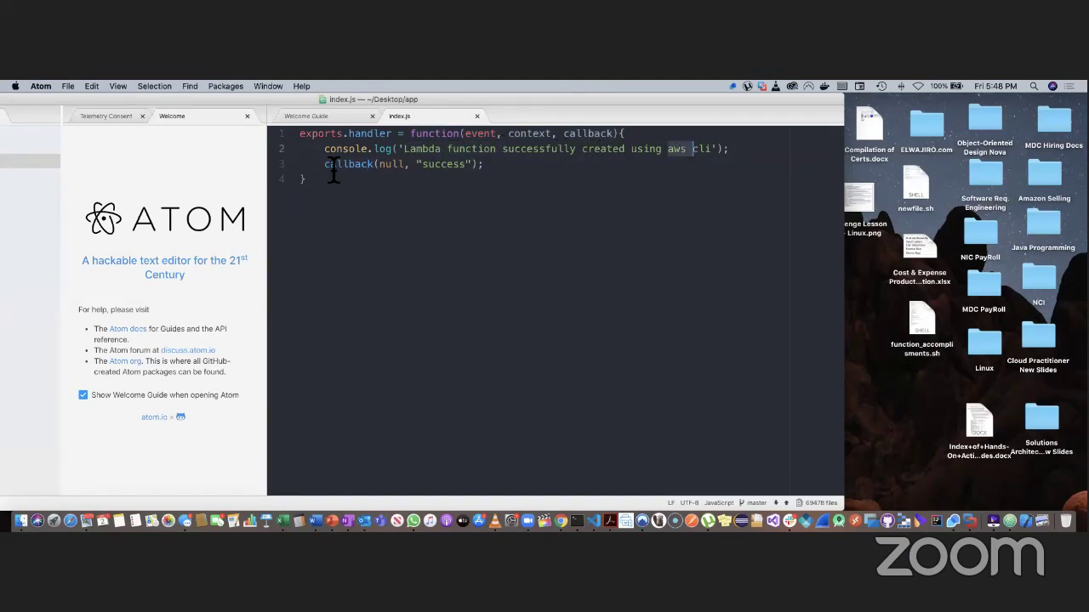
# Step: Highlight the callback 'success' call on line 3, then move the window to reveal the project tree
pyautogui.moveTo(324, 164); pyautogui.dragTo(375, 164)
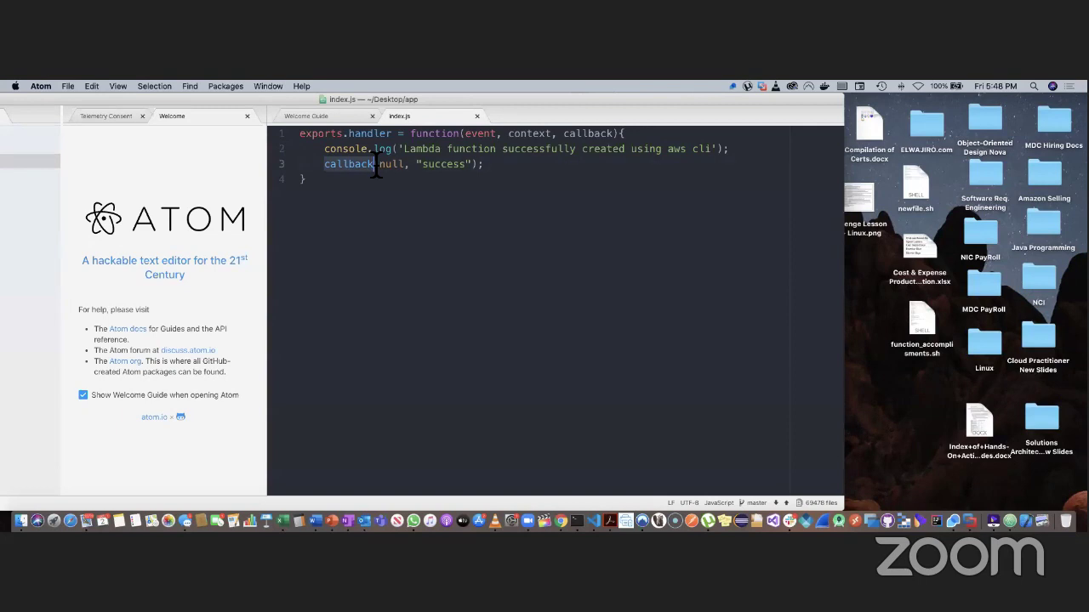
pyautogui.doubleClick(449, 164)
pyautogui.moveTo(420, 165); pyautogui.dragTo(465, 164)
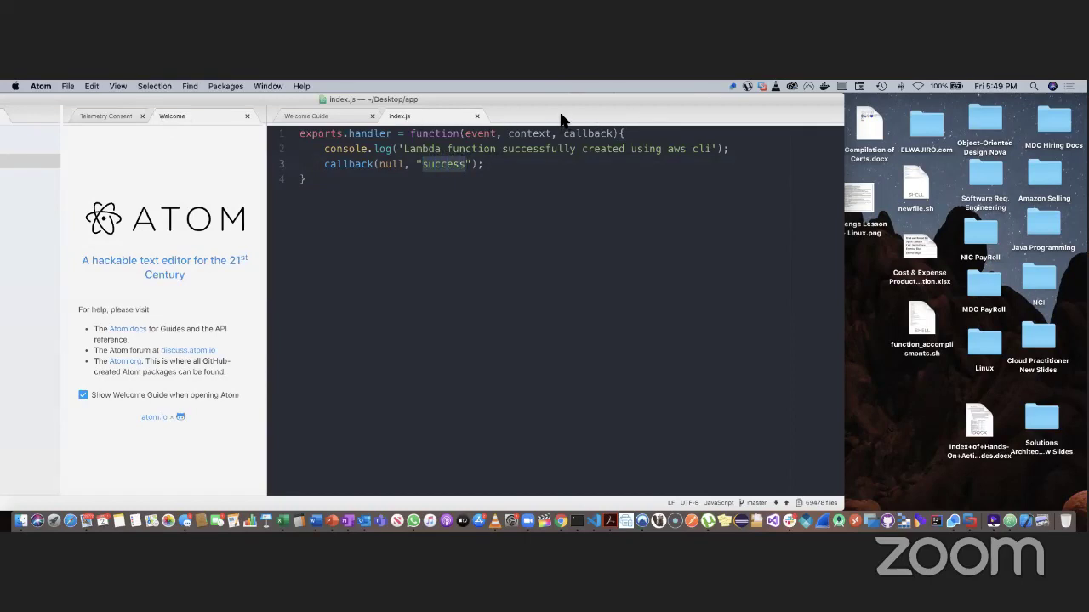
pyautogui.moveTo(510, 101); pyautogui.dragTo(664, 109)
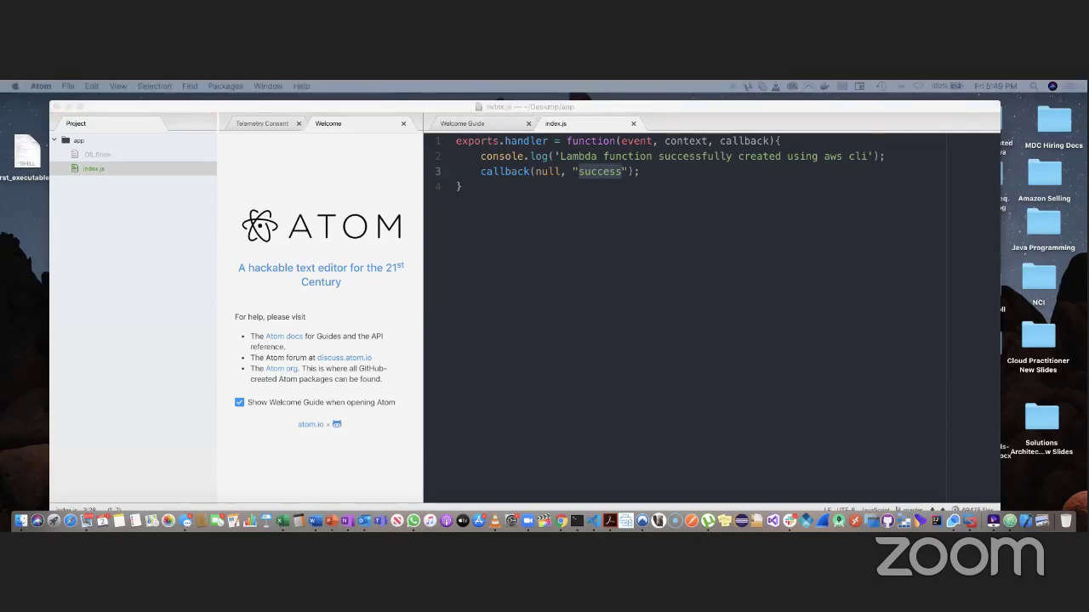
# Step: Close Atom, maximise Terminal and create my-new-function.sh in nano
pyautogui.click(55, 106)
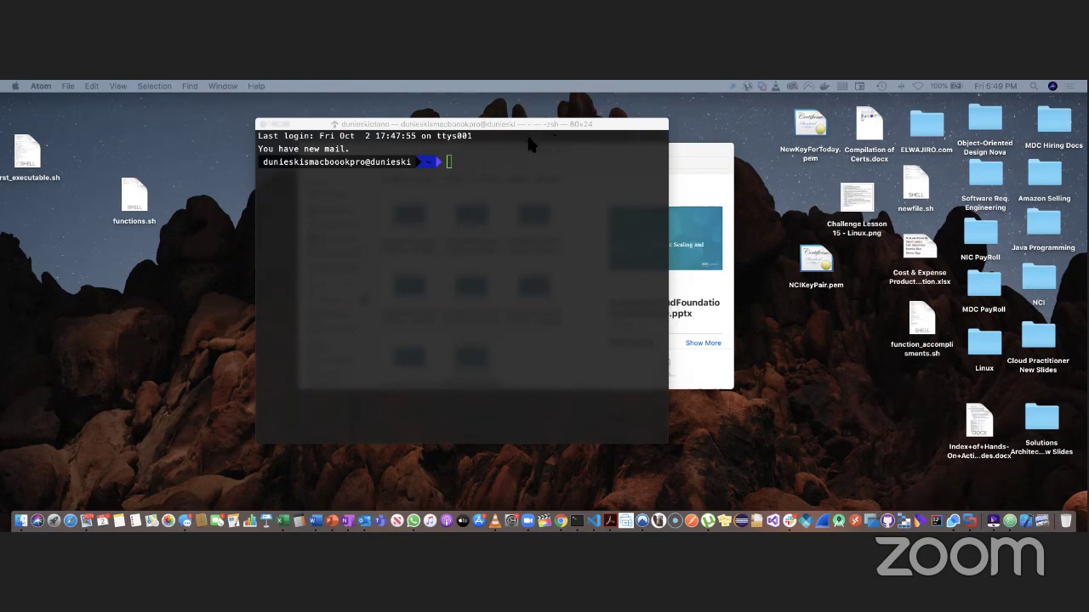
pyautogui.click(287, 125)
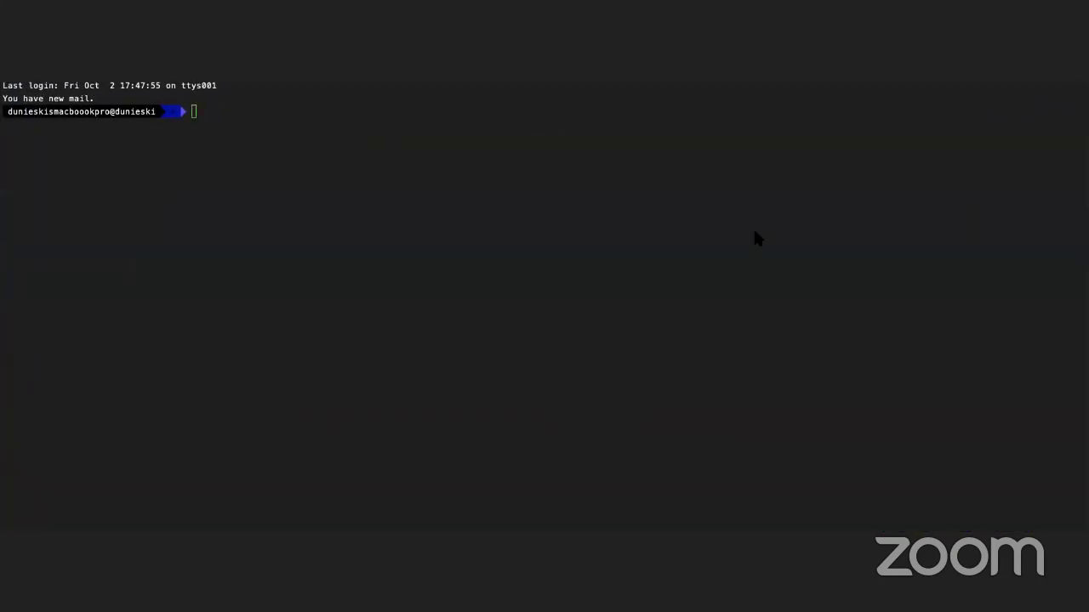
pyautogui.write('nano my-new-function')
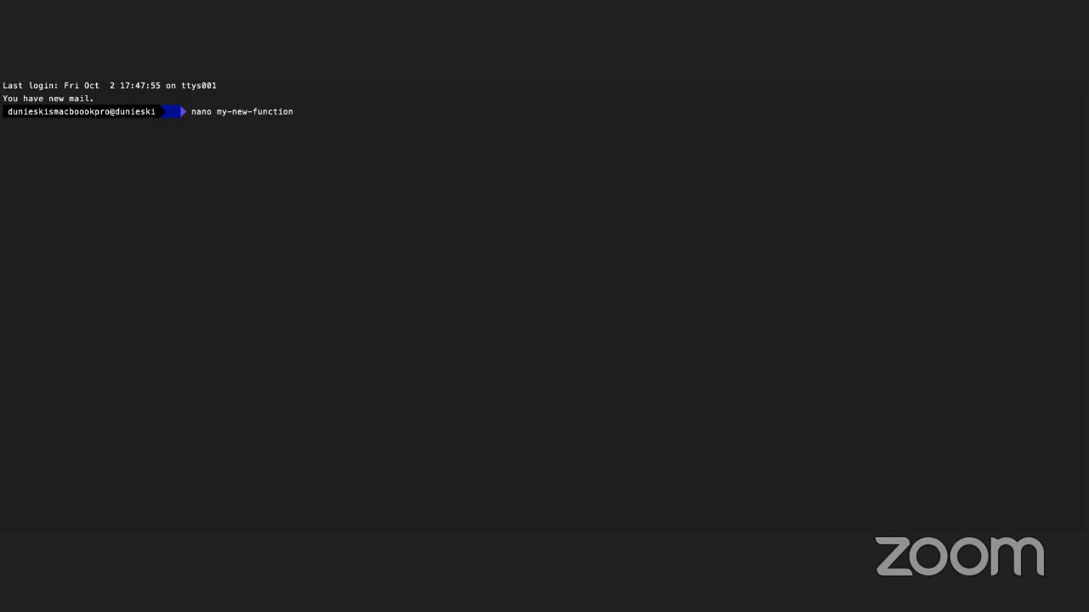
pyautogui.write('.sh')
pyautogui.press('Return')
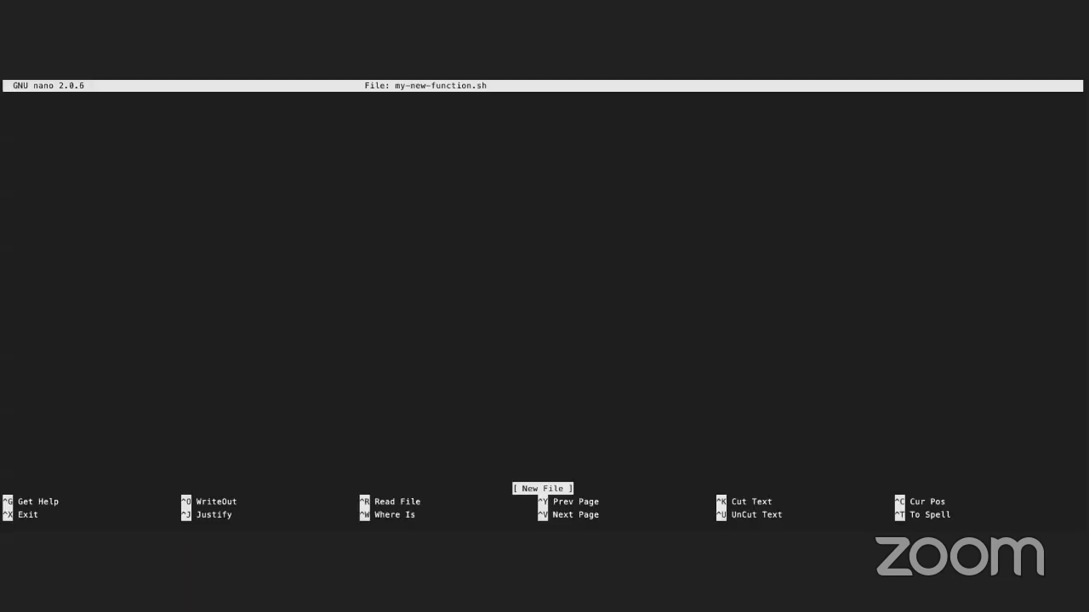
# Step: Write the #!/bin/bash shebang as the script's first line
pyautogui.write('#')
pyautogui.press('BackSpace')
pyautogui.press('BackSpace')
pyautogui.write('/bin/bash')
pyautogui.press('Return')
# Step: Add aws lambda create-function with --function-name "my-new-function", --runtime nodejs12.x and --handler "app/index.handler"
pyautogui.write('aw')
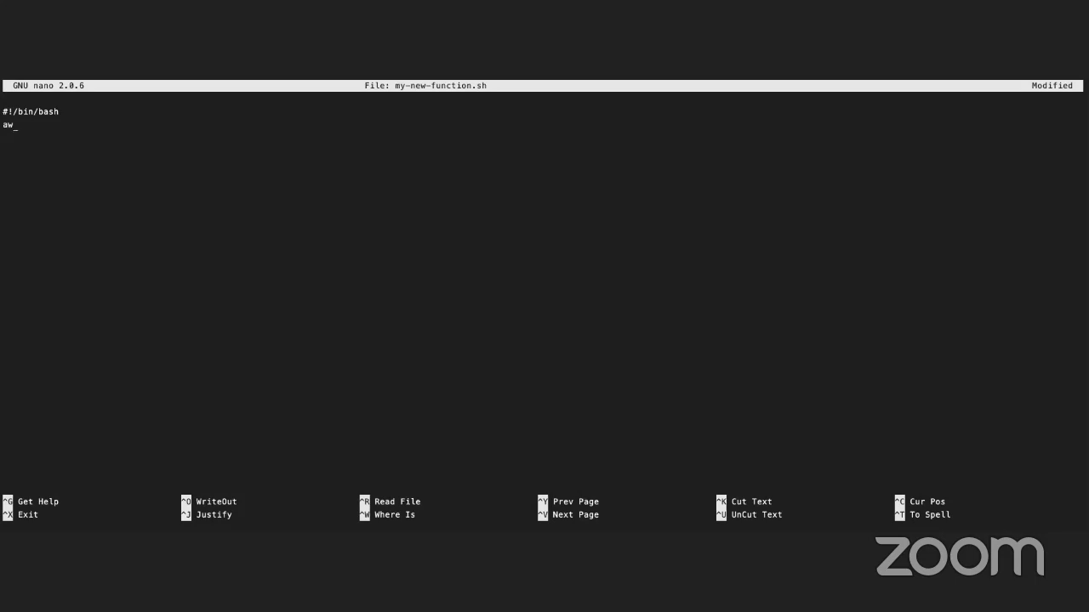
pyautogui.write('aws')
pyautogui.write(' lambd')
pyautogui.write('a create')
pyautogui.write('-function')
pyautogui.write('function-0')
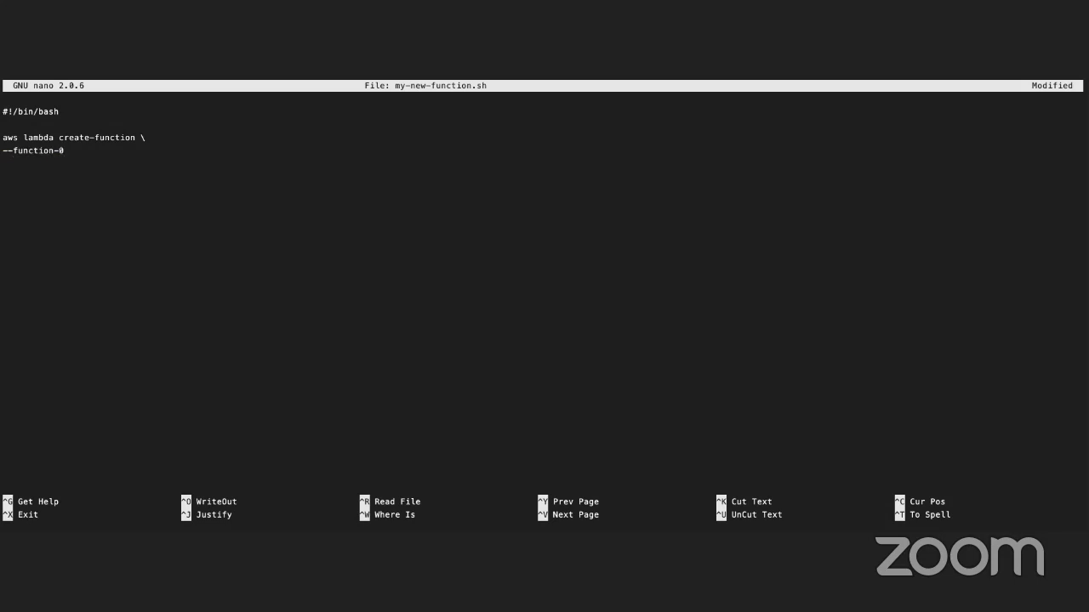
pyautogui.write('name')
pyautogui.write(' "m')
pyautogui.write('y-new')
pyautogui.write('-function')
pyautogui.write('un')
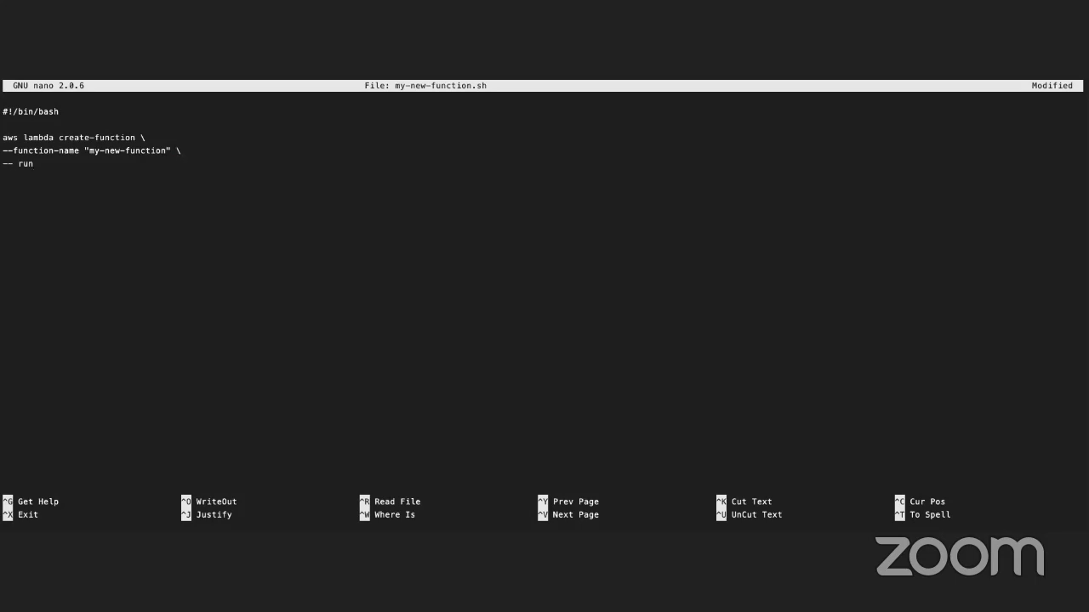
pyautogui.press('BackSpace')
pyautogui.press('BackSpace')
pyautogui.write('untime nodejs12.x \\')
pyautogui.press('Return')
pyautogui.write('-- handler')
pyautogui.press('BackSpace')
pyautogui.press('BackSpace')
pyautogui.press('BackSpace')
pyautogui.press('BackSpace')
pyautogui.press('BackSpace')
pyautogui.press('BackSpace')
pyautogui.press('BackSpace')
pyautogui.write('handler "app')
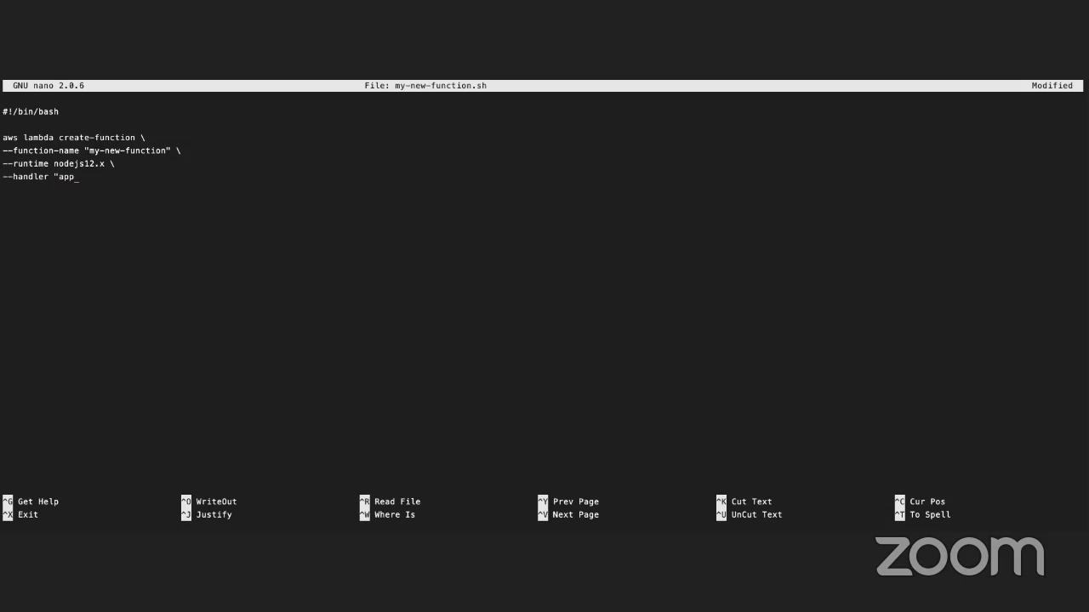
pyautogui.write('/index')
pyautogui.write('.handler')
# Step: Add the --timeout 5 and --memory-size 256 options to the command
pyautogui.write('time')
pyautogui.press('BackSpace')
pyautogui.press('BackSpace')
pyautogui.press('BackSpace')
pyautogui.press('BackSpace')
pyautogui.write('timeout 5 \\')
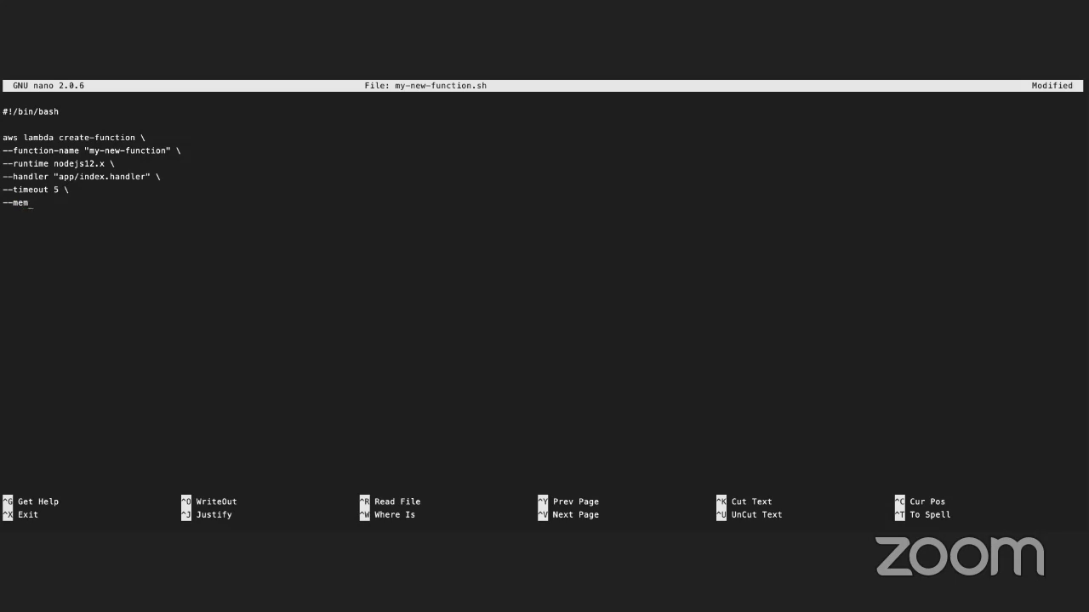
pyautogui.write('y')
pyautogui.press('BackSpace')
pyautogui.press('BackSpace')
pyautogui.press('BackSpace')
pyautogui.write('ize 256 \\')
pyautogui.press('Return')
# Step: Add the --role option with the pasted IAM role ARN
pyautogui.write('-- role')
pyautogui.press('BackSpace')
pyautogui.press('BackSpace')
pyautogui.press('BackSpace')
pyautogui.write('role')
pyautogui.press('Return')
pyautogui.click(24, 230)
pyautogui.press('BackSpace')
pyautogui.press('super+v')
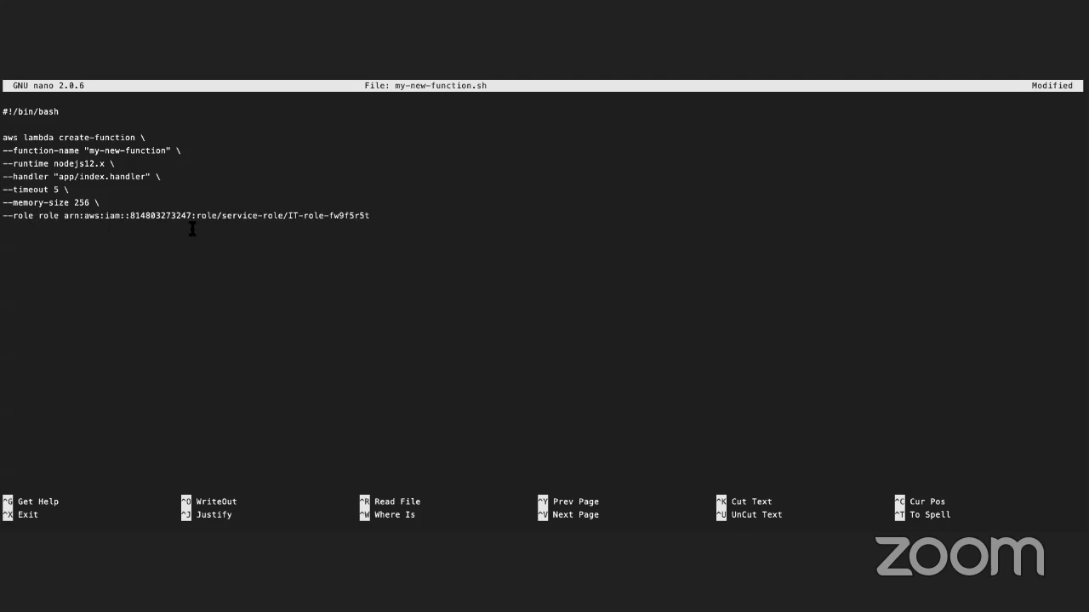
pyautogui.press('Return')
# Step: Add --zip-file "fileb://./app.zip" and --region "us-east-1", then save and exit nano
pyautogui.write('zi')
pyautogui.write('p-file')
pyautogui.write(' "file')
pyautogui.write('b')
pyautogui.write('://./app')
pyautogui.write('.zip')
pyautogui.write('" \\ ')
pyautogui.write('--region')
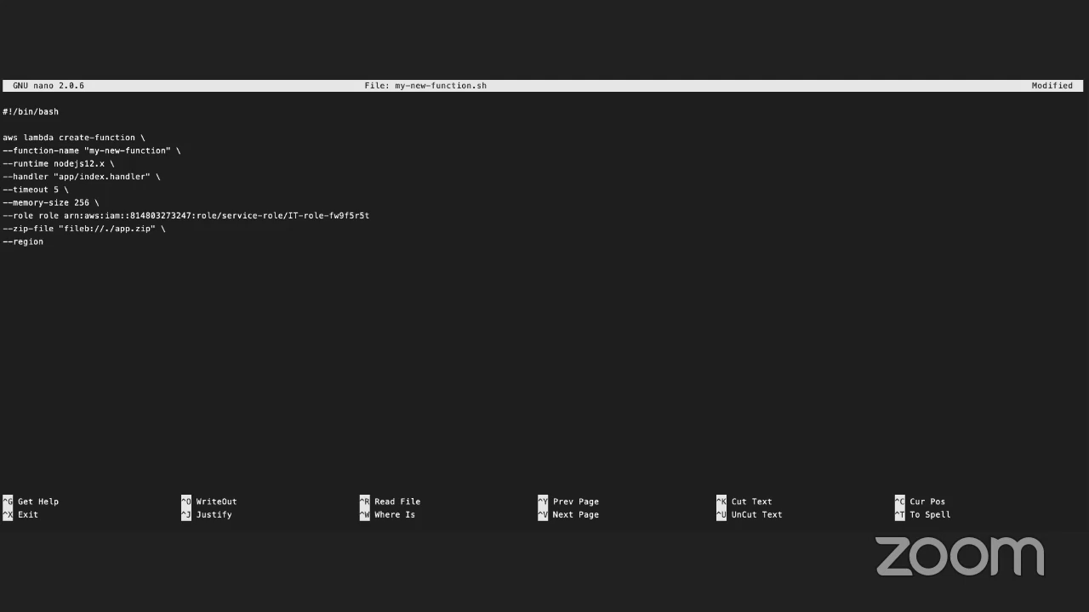
pyautogui.write(' "us-east-1')
pyautogui.hotkey('ctrl', 'o')
pyautogui.press('Return')
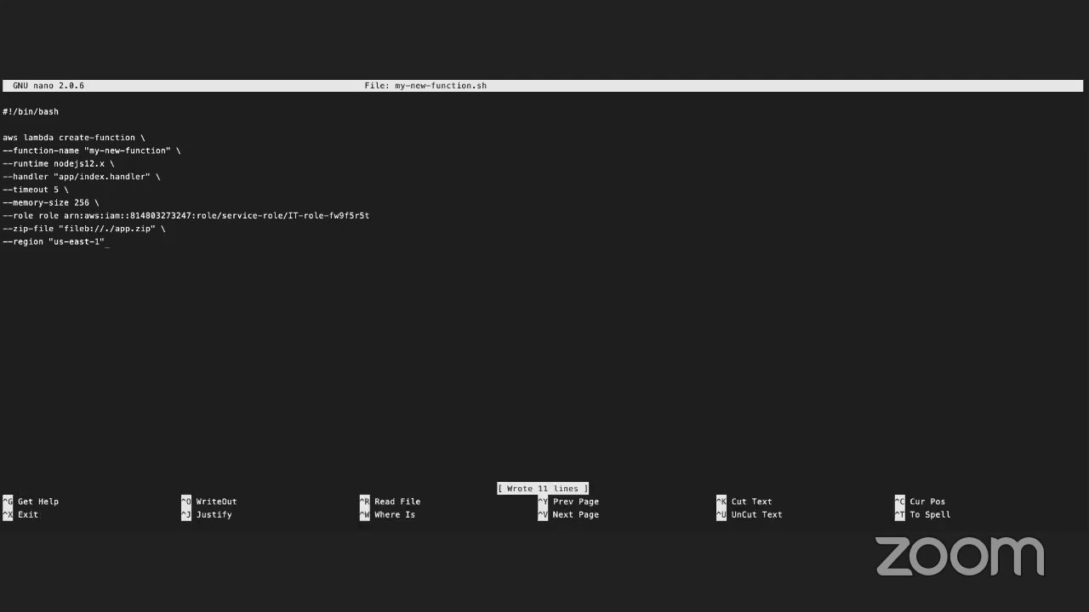
pyautogui.hotkey('ctrl', 'x')
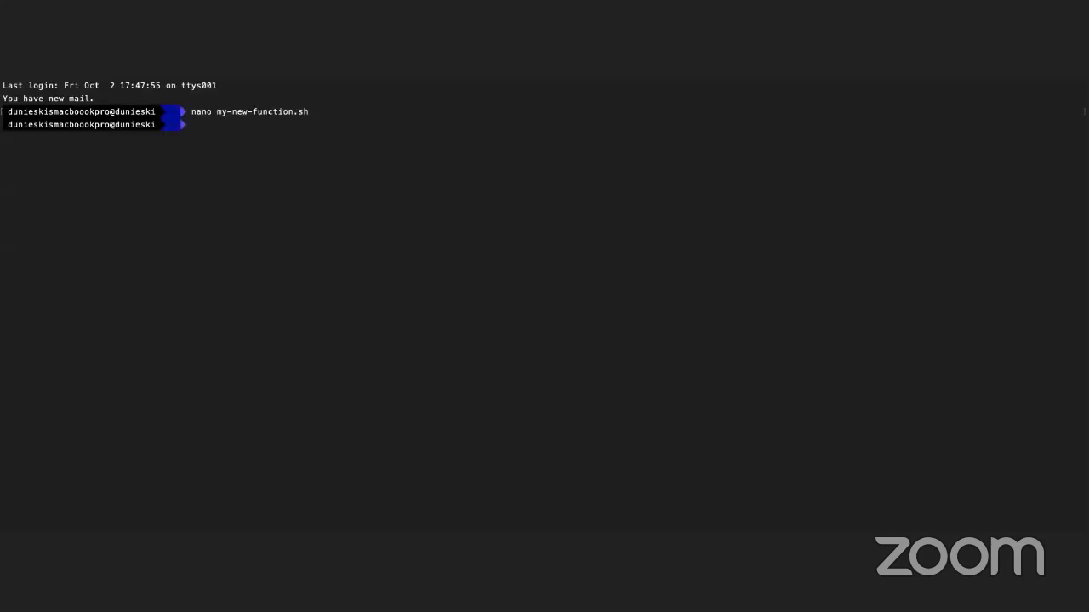
# Step: Run the script with sh my-new-function.sh
pyautogui.write('sh my')
pyautogui.press('Tab')
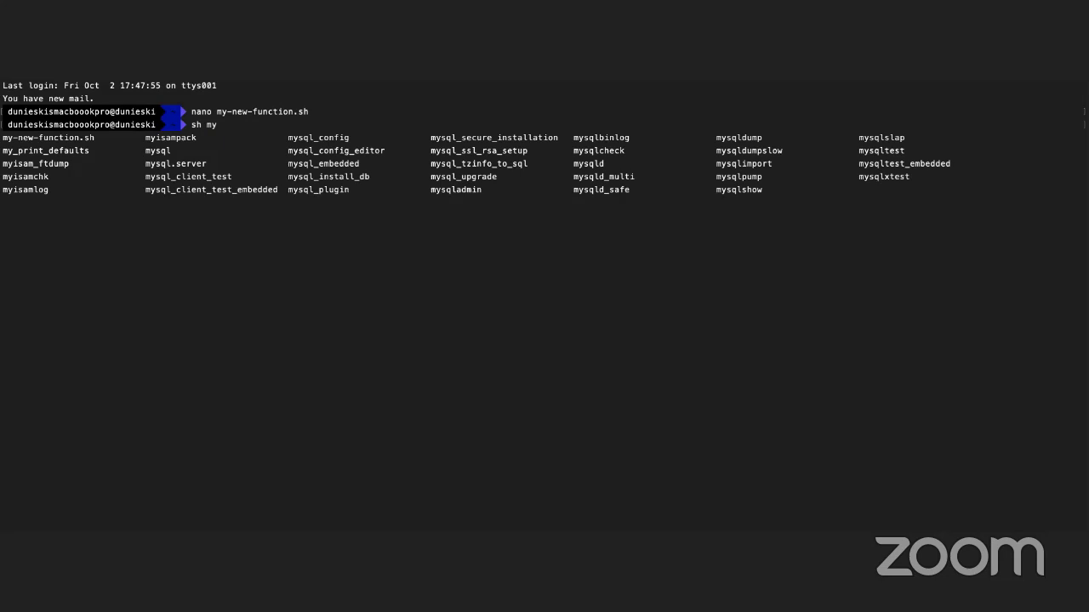
pyautogui.write('-ne')
pyautogui.press('Tab')
pyautogui.press('Return')
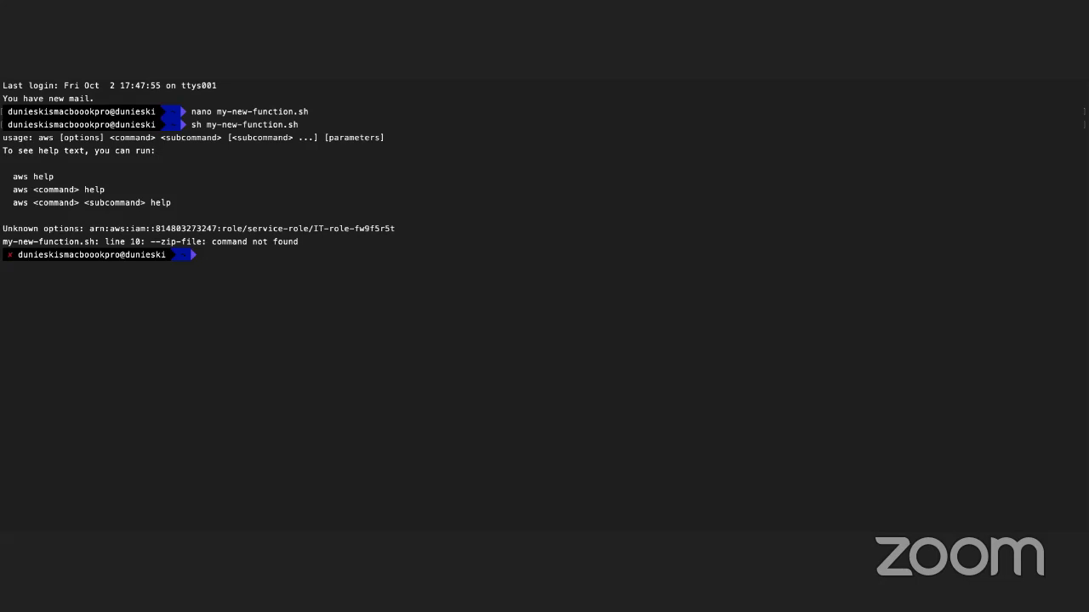
# Step: Make my-new-function.sh executable with chmod 744
pyautogui.write('chmod ')
pyautogui.write('744 my')
pyautogui.write('-e')
pyautogui.write('new')
pyautogui.press('Tab')
pyautogui.press('Return')
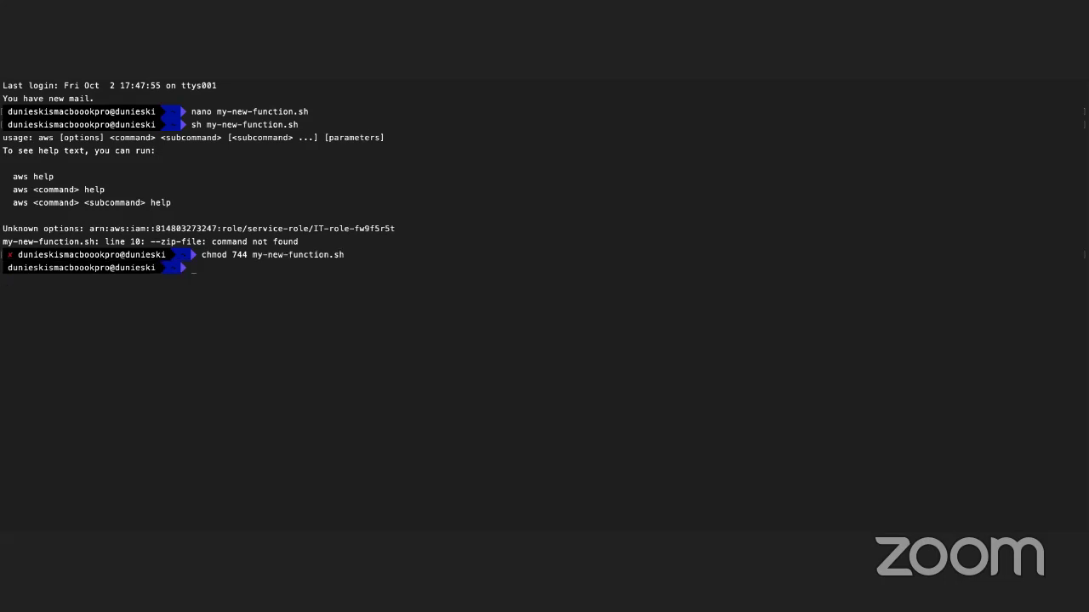
# Step: Run ./my-new-function.sh directly, then reopen the script in nano
pyautogui.press('Up')
pyautogui.press('Up')
pyautogui.press('BackSpace')
pyautogui.press('BackSpace')
pyautogui.press('BackSpace')
pyautogui.write('./')
pyautogui.press('Return')
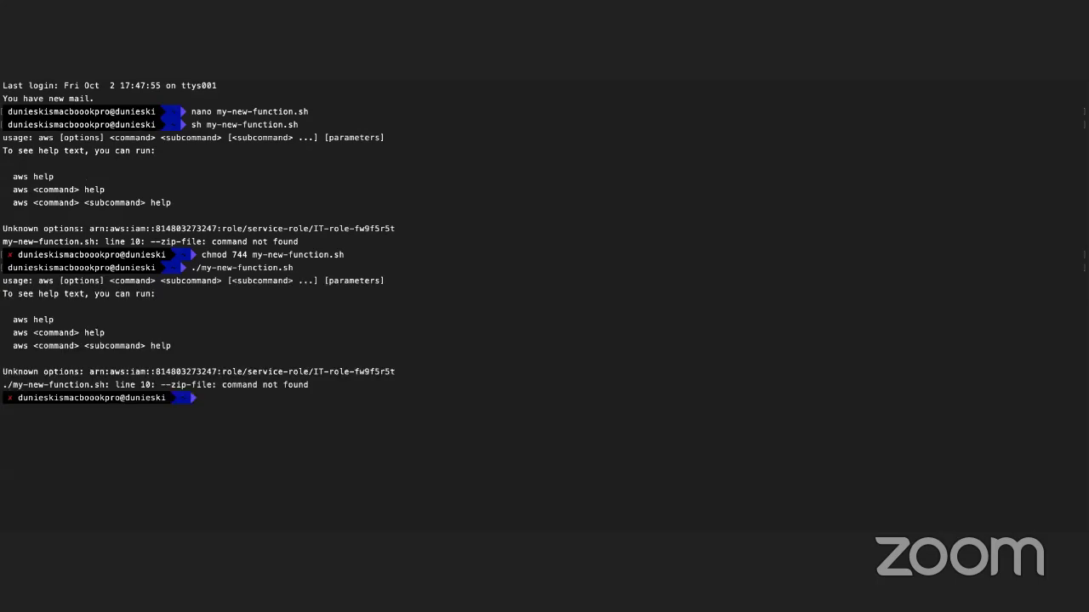
pyautogui.press('Up')
pyautogui.press('Up')
pyautogui.press('Up')
pyautogui.press('Up')
pyautogui.press('Return')
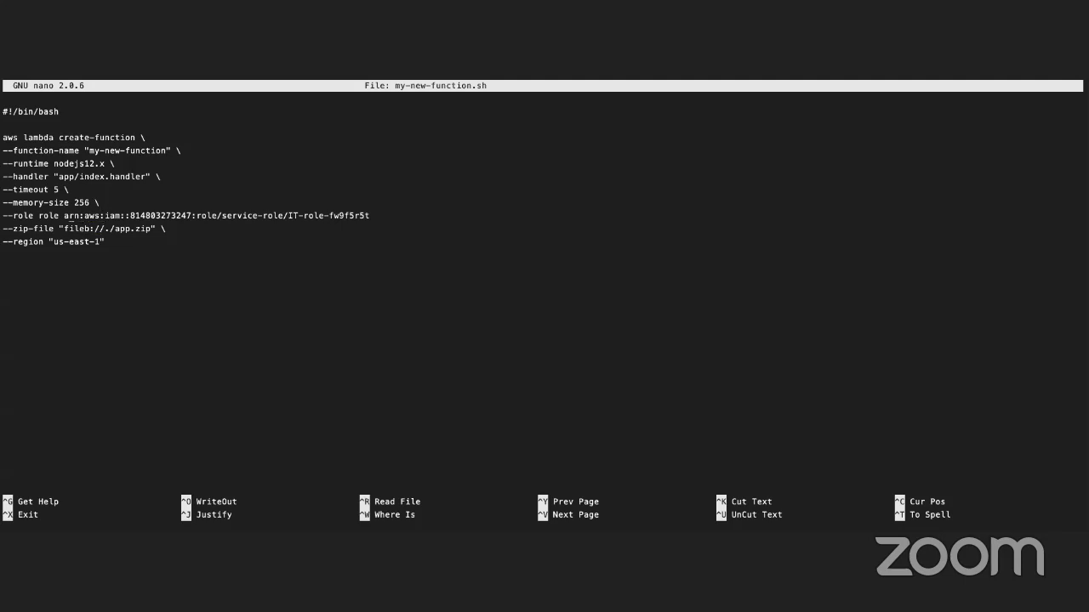
# Step: Delete the duplicated 'role' before the ARN, save the script and recall the run command
pyautogui.press('BackSpace')
pyautogui.press('BackSpace')
pyautogui.press('BackSpace')
pyautogui.press('BackSpace')
pyautogui.press('BackSpace')
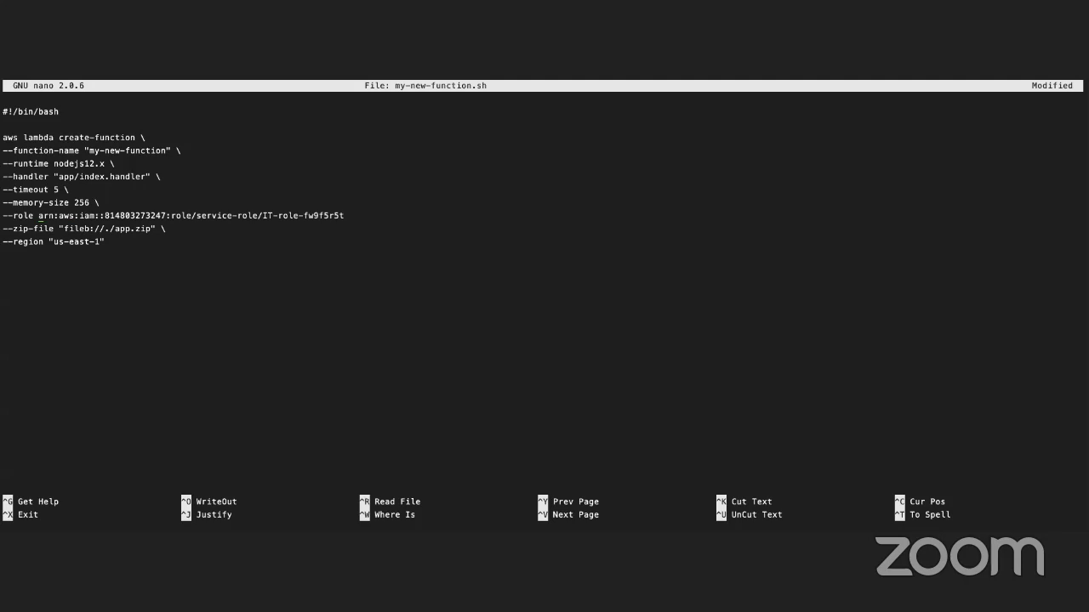
pyautogui.hotkey('ctrl', 'o')
pyautogui.press('Return')
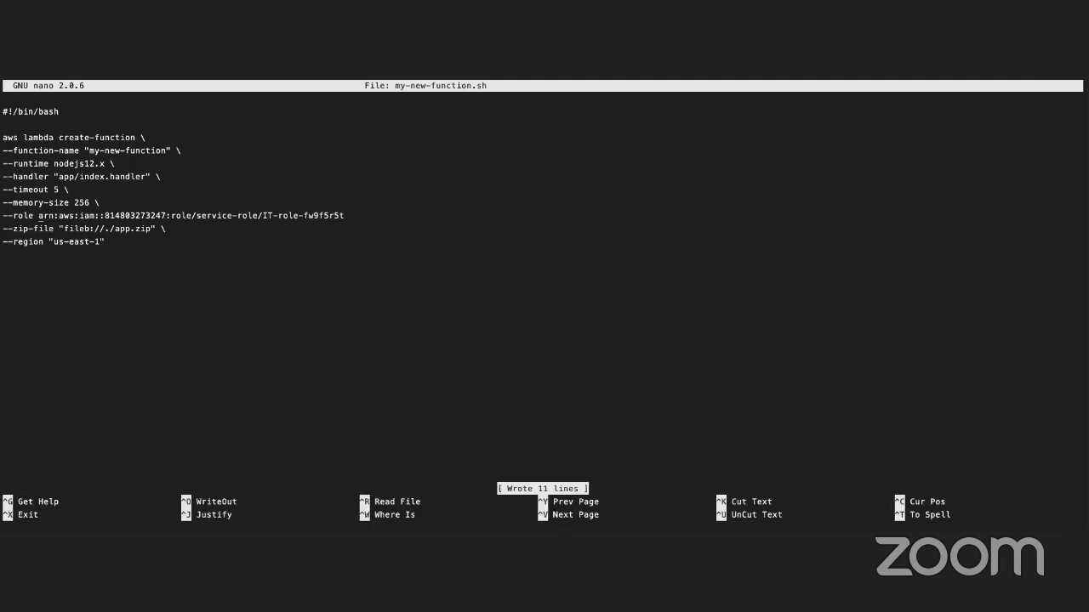
pyautogui.hotkey('ctrl', 'x')
pyautogui.press('Up')
pyautogui.press('Up')
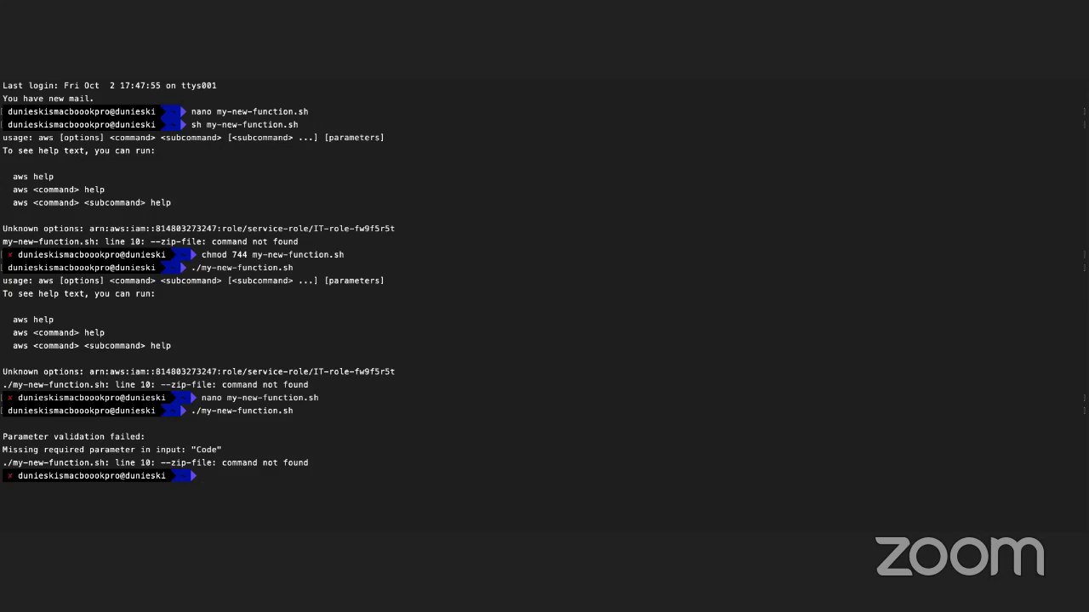
# Step: Reopen the script in nano, add a '\' line continuation and save it
pyautogui.press('Up')
pyautogui.press('Up')
pyautogui.press('Return')
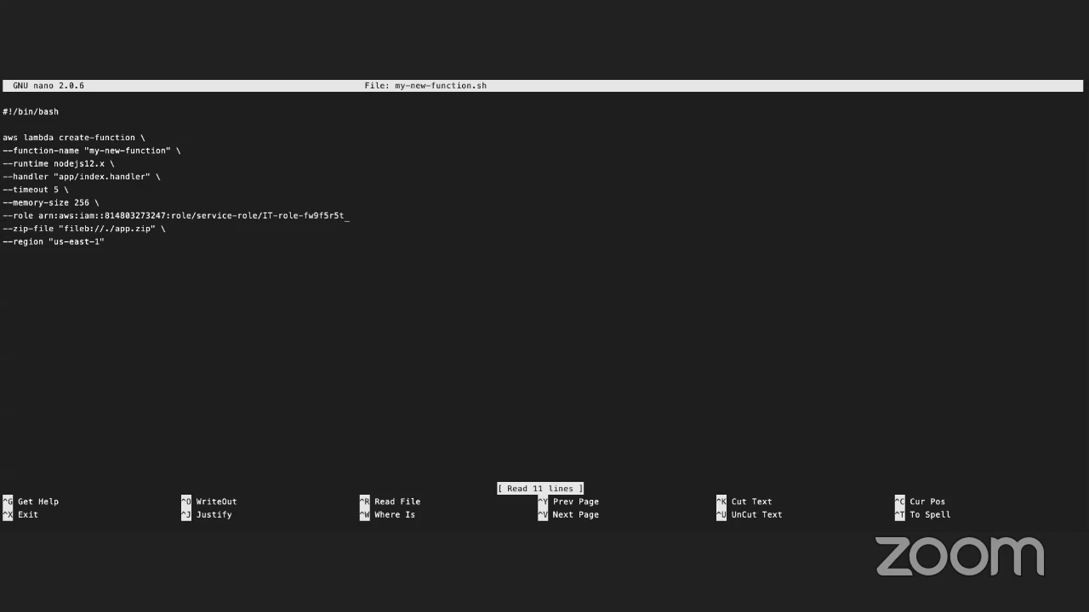
pyautogui.write('\\')
pyautogui.hotkey('ctrl', 'o')
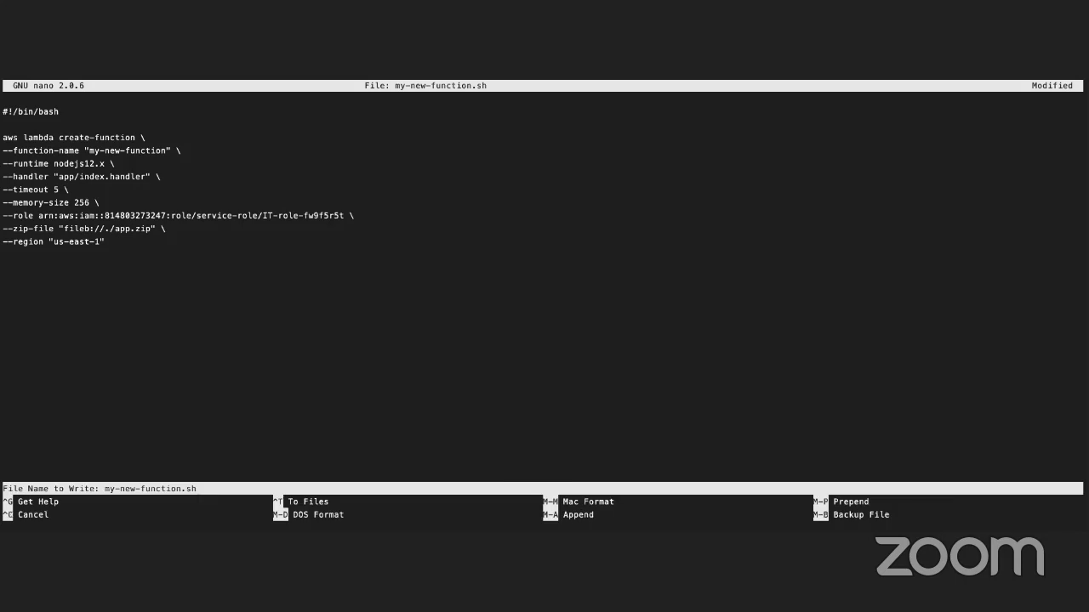
pyautogui.press('Return')
pyautogui.hotkey('ctrl', 'x')
# Step: Recall earlier commands from history and erase the recalled run command
pyautogui.press('Up')
pyautogui.press('Up')
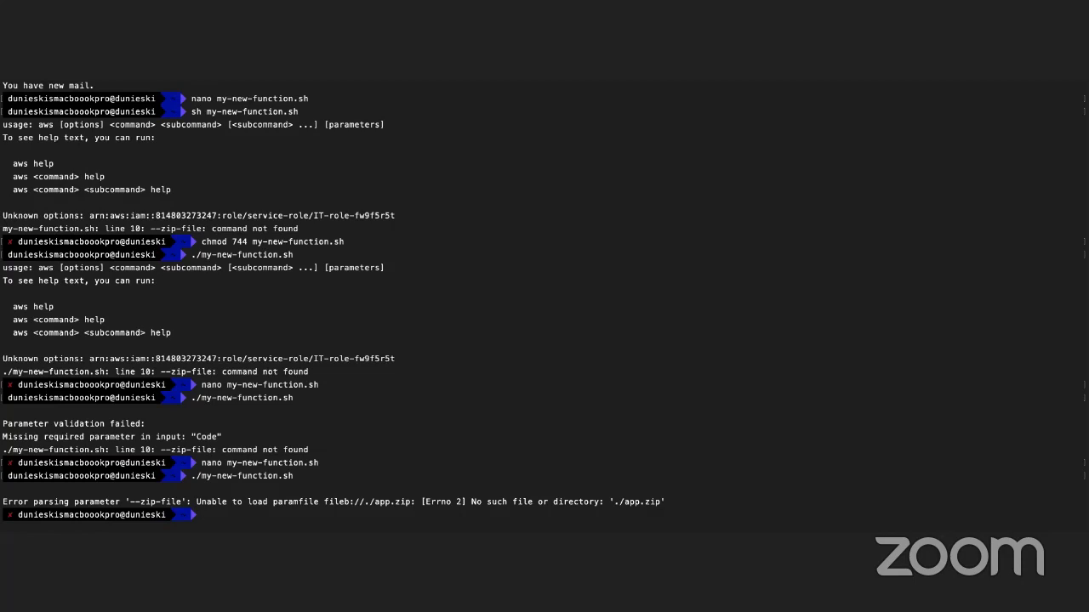
pyautogui.press('Up')
pyautogui.press('BackSpace')
pyautogui.press('BackSpace')
pyautogui.press('BackSpace')
pyautogui.press('BackSpace')
pyautogui.press('BackSpace')
pyautogui.press('BackSpace')
pyautogui.press('BackSpace')
pyautogui.press('BackSpace')
pyautogui.press('BackSpace')
pyautogui.press('BackSpace')
pyautogui.press('BackSpace')
pyautogui.press('BackSpace')
pyautogui.press('BackSpace')
pyautogui.press('BackSpace')
pyautogui.press('BackSpace')
pyautogui.press('BackSpace')
pyautogui.press('BackSpace')
pyautogui.press('BackSpace')
pyautogui.press('BackSpace')
pyautogui.press('BackSpace')
# Step: Change into Desktop, clear the screen and rerun ./my-new-function.sh there
pyautogui.write('cd De')
pyautogui.press('Tab')
pyautogui.press('Return')
pyautogui.write('clear')
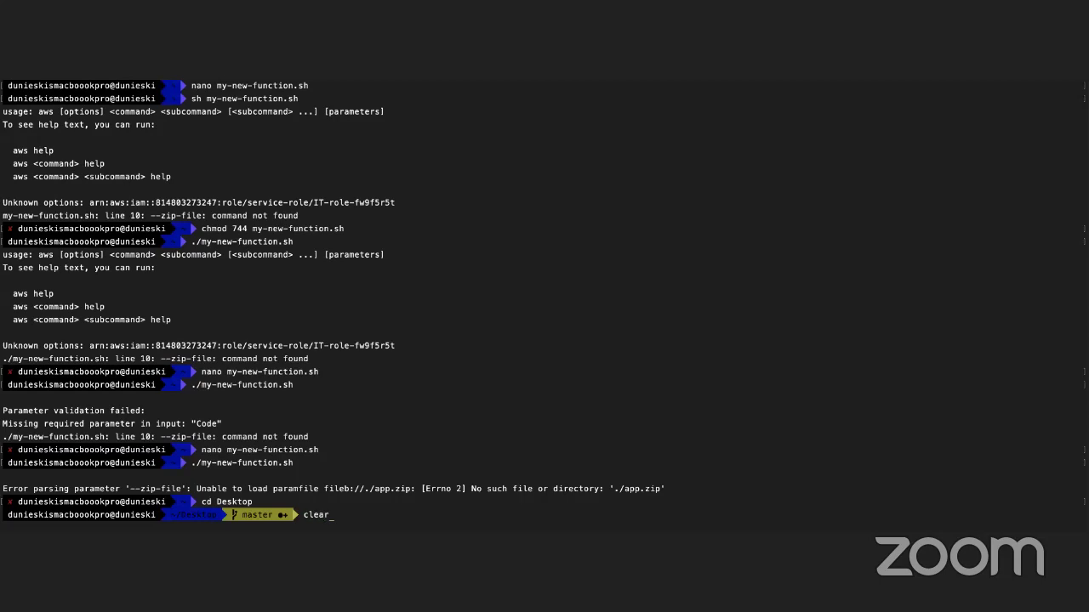
pyautogui.press('Return')
pyautogui.press('Up')
pyautogui.press('Up')
pyautogui.press('Up')
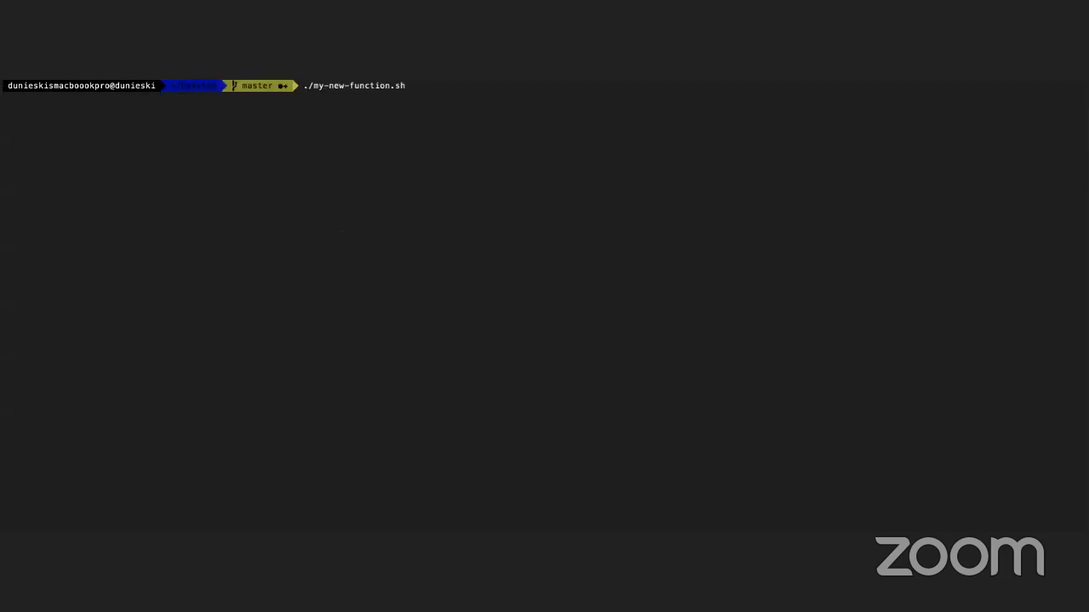
pyautogui.press('Return')
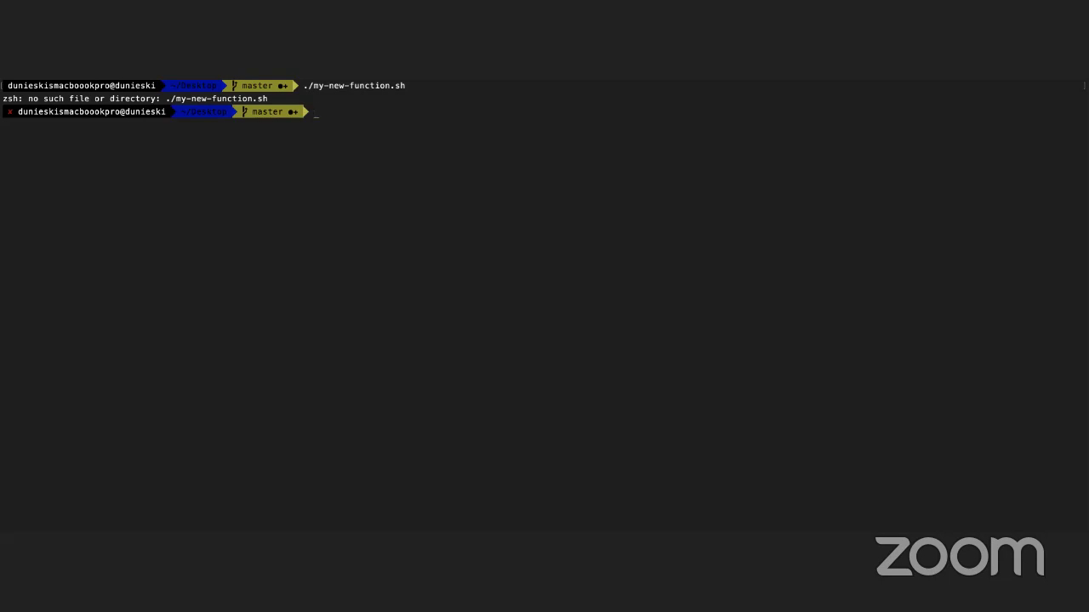
# Step: From the home folder, move my-new-function.sh into ~/Desktop
pyautogui.press('Return')
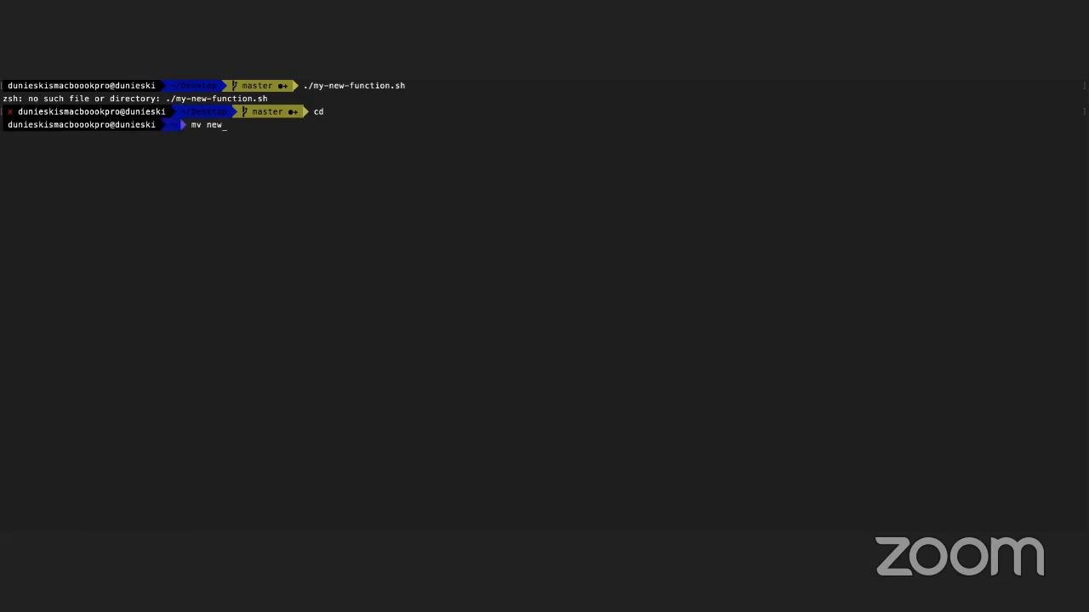
pyautogui.write('mv new-')
pyautogui.press('Tab')
pyautogui.write('~/Deskto')
pyautogui.press('Return')
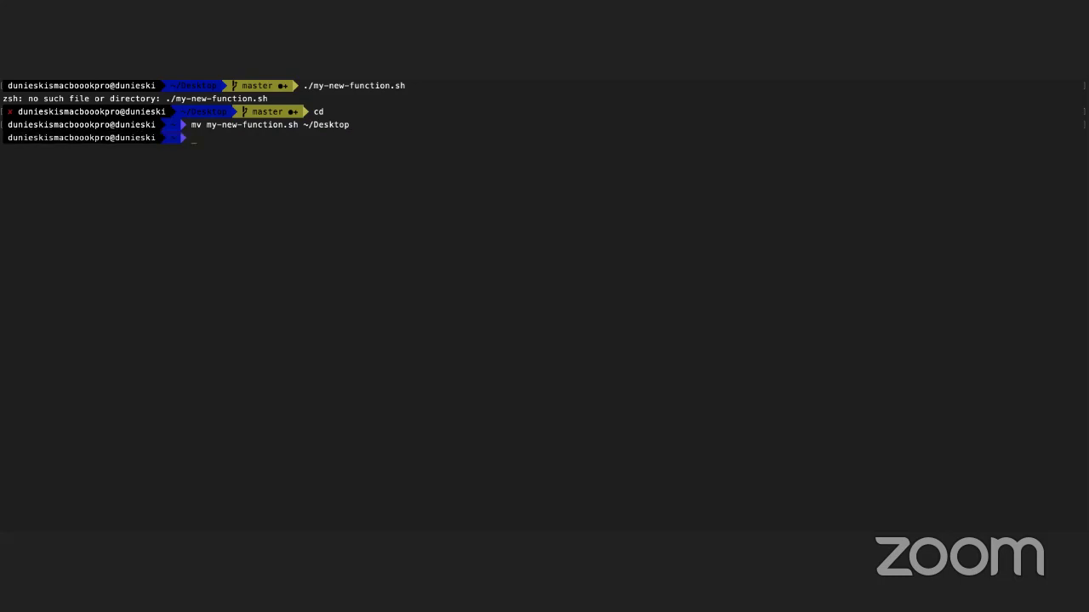
# Step: Run ./my-new-function.sh from Desktop, page through its output, and switch to Chrome
pyautogui.write('cd Desktop')
pyautogui.press('Return')
pyautogui.press('Up')
pyautogui.press('Up')
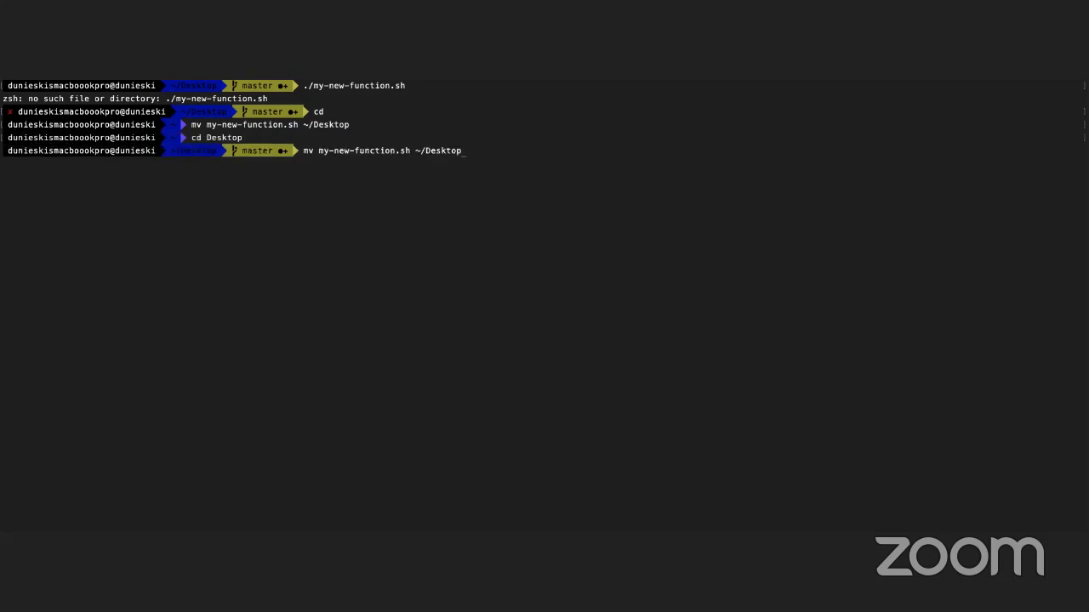
pyautogui.press('Up')
pyautogui.press('Up')
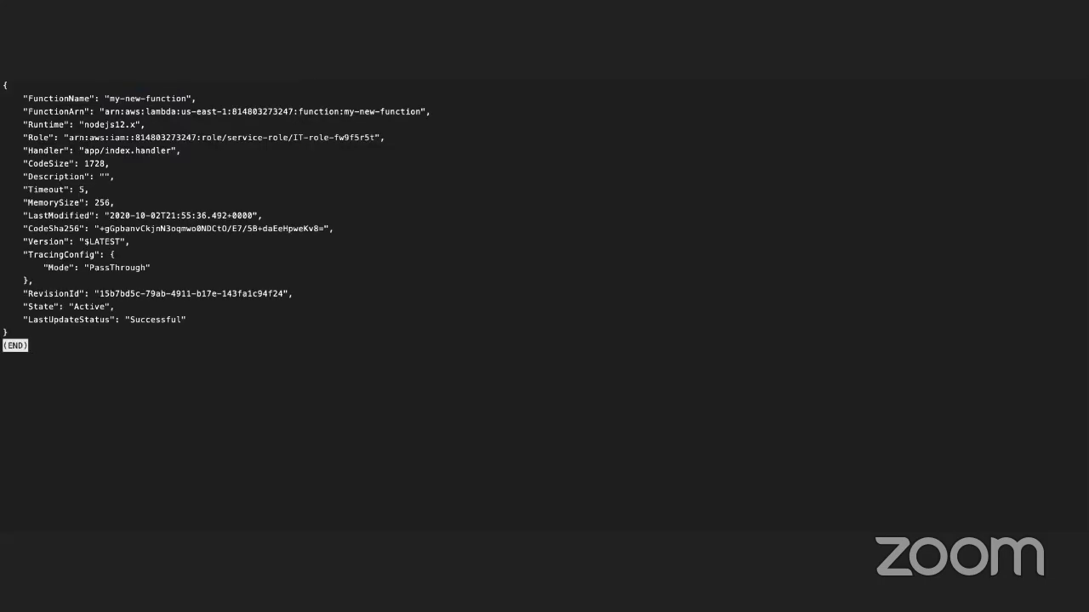
pyautogui.press('space')
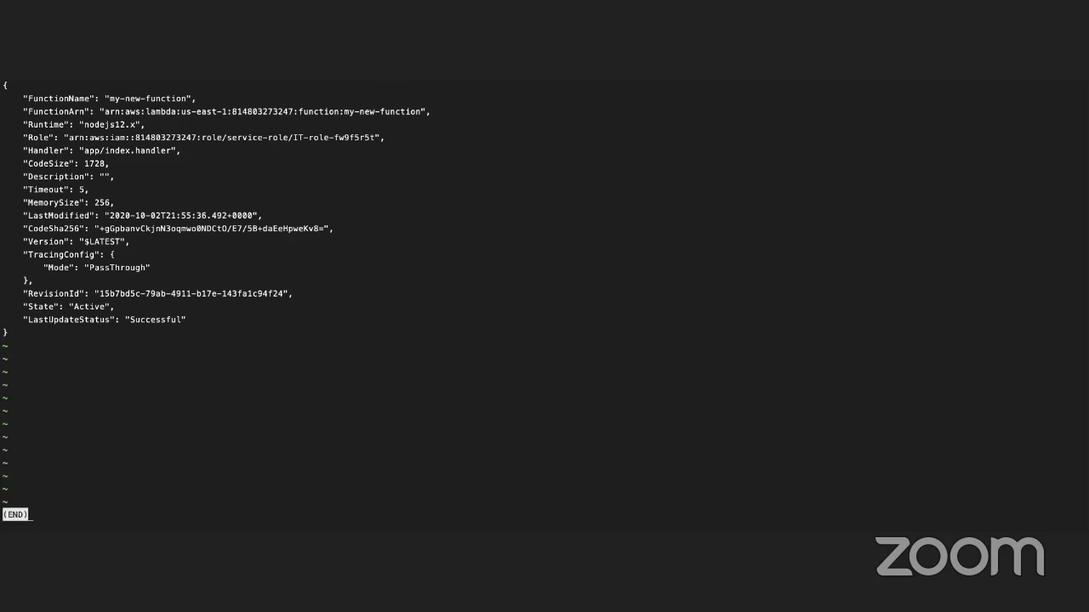
pyautogui.press('q')
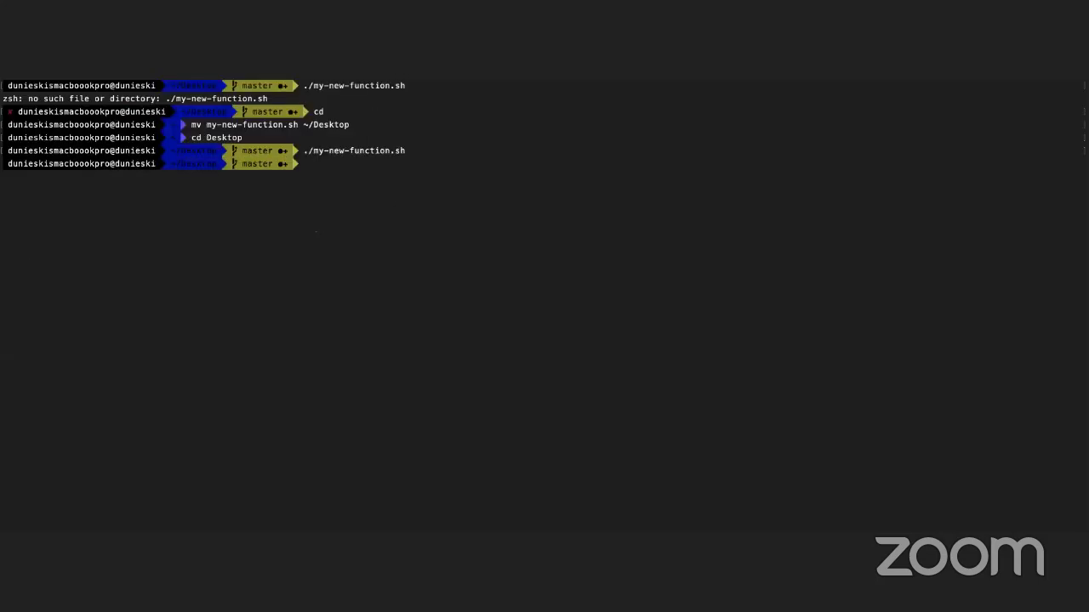
pyautogui.hotkey('ctrl', 'Right')
pyautogui.hotkey('ctrl', 'Right')
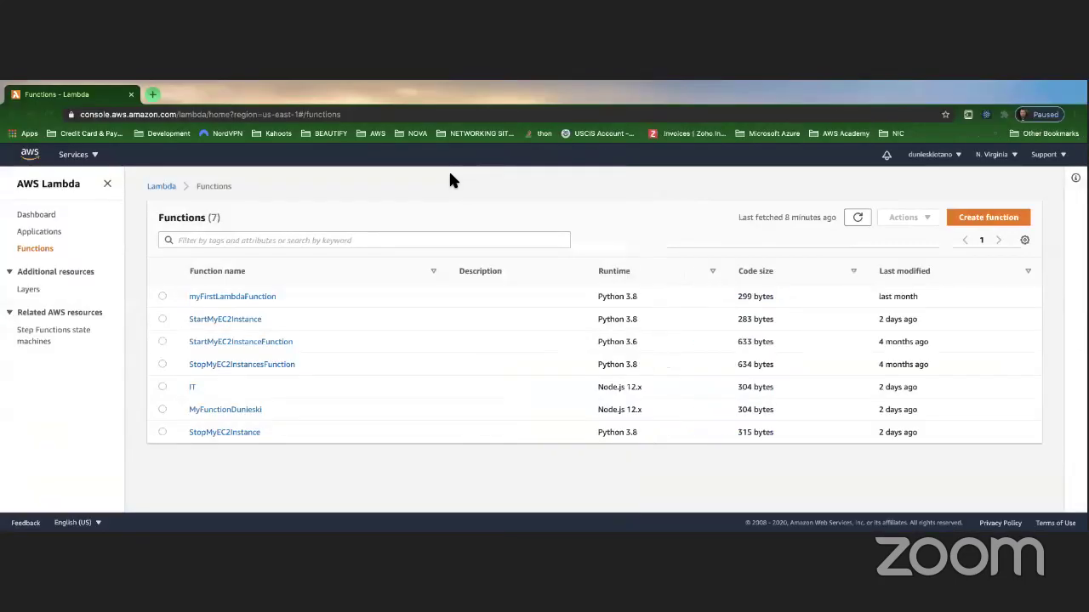
# Step: Reload the Lambda functions list and open my-new-function to view its index.js handler code
pyautogui.click(48, 114)
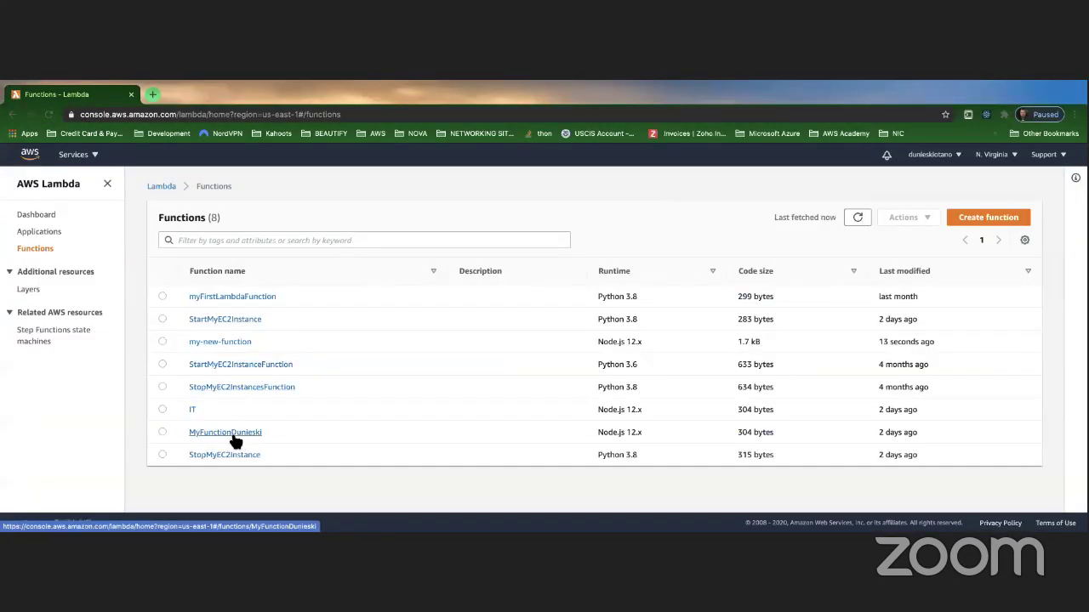
pyautogui.click(222, 349)
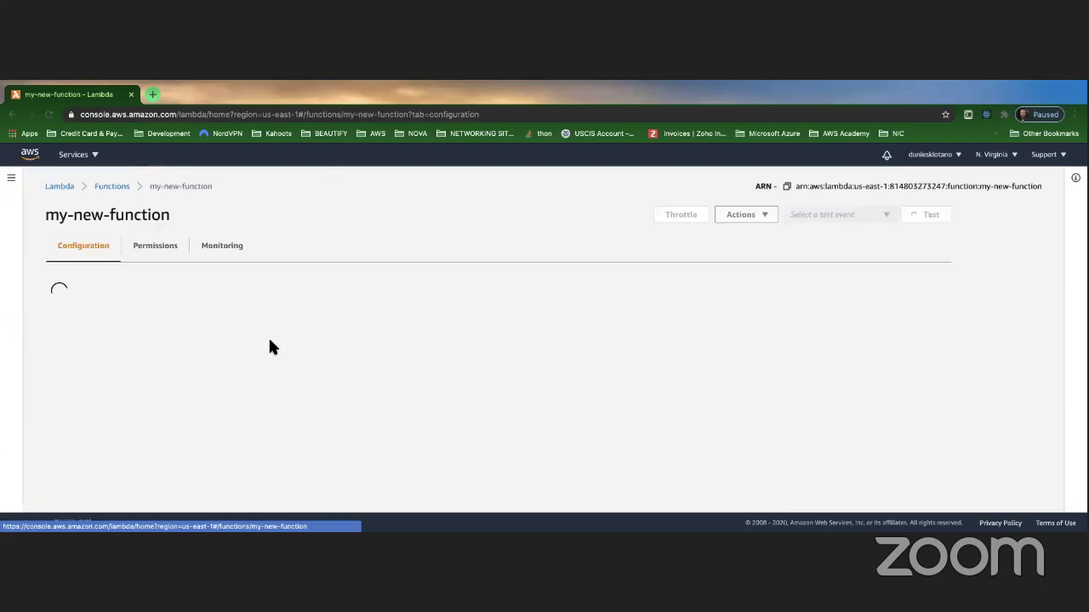
pyautogui.scroll(-5, 241, 329)
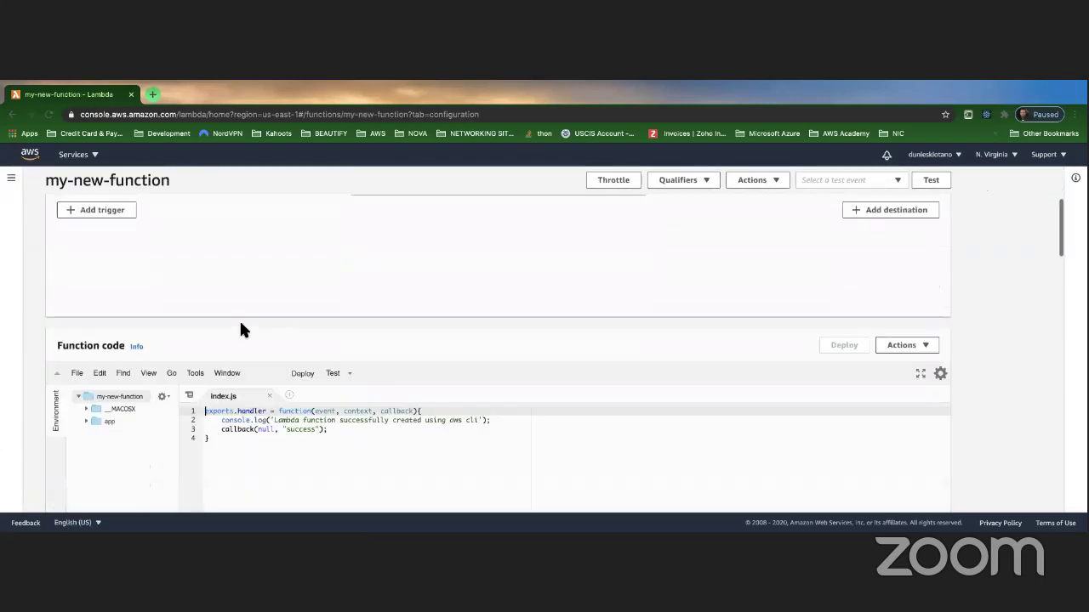
pyautogui.click(246, 348)
pyautogui.moveTo(229, 344); pyautogui.dragTo(185, 333)
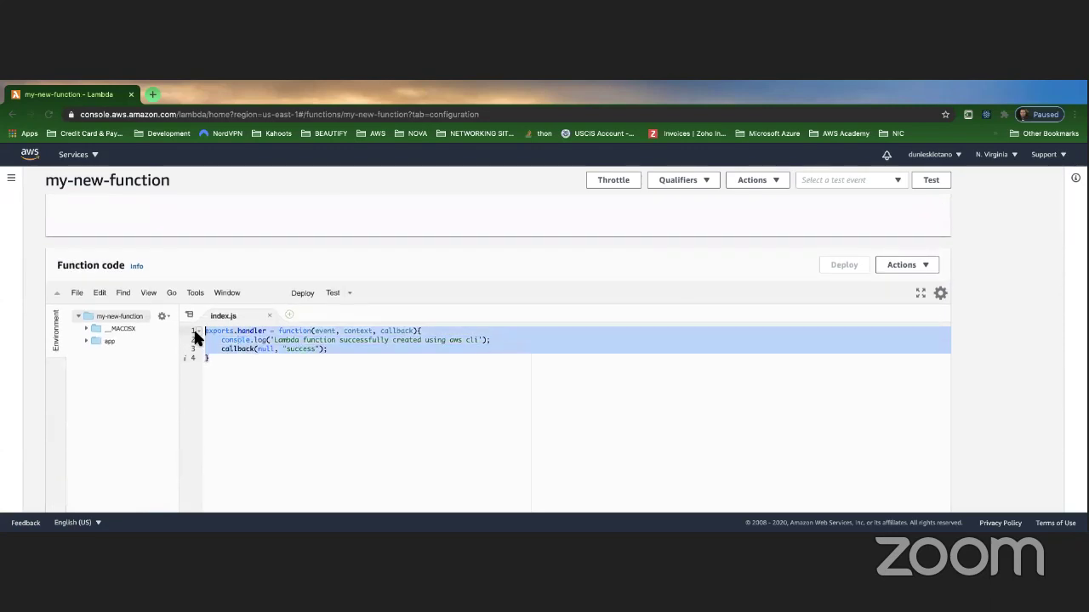
pyautogui.click(295, 371)
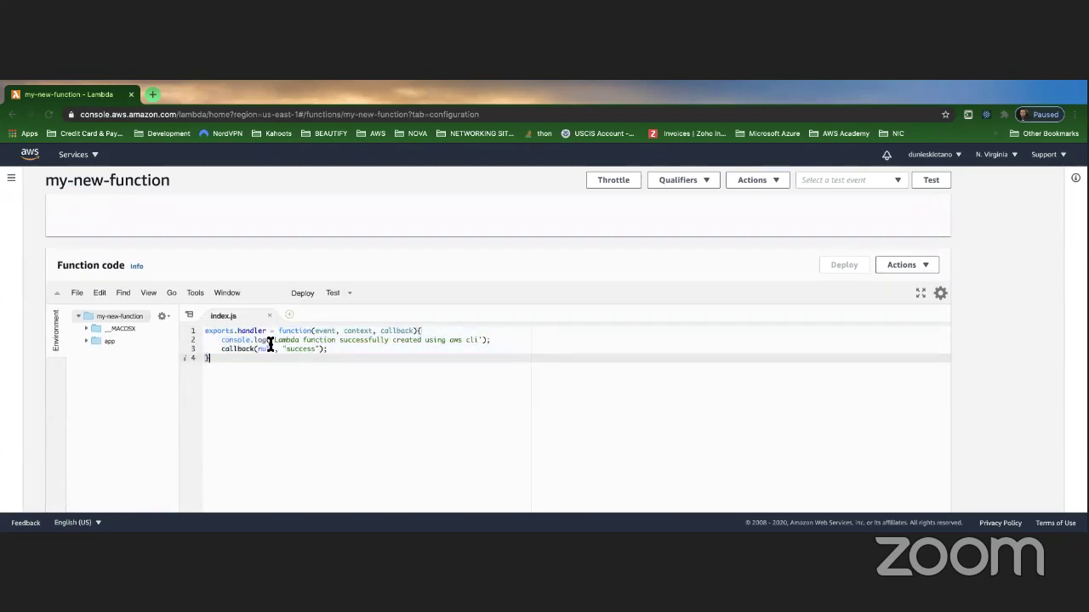
pyautogui.scroll(2, 760, 211)
# Step: Create the hello-world test event, correcting the typed 'mynode_event' to myNodeEvent
pyautogui.click(936, 181)
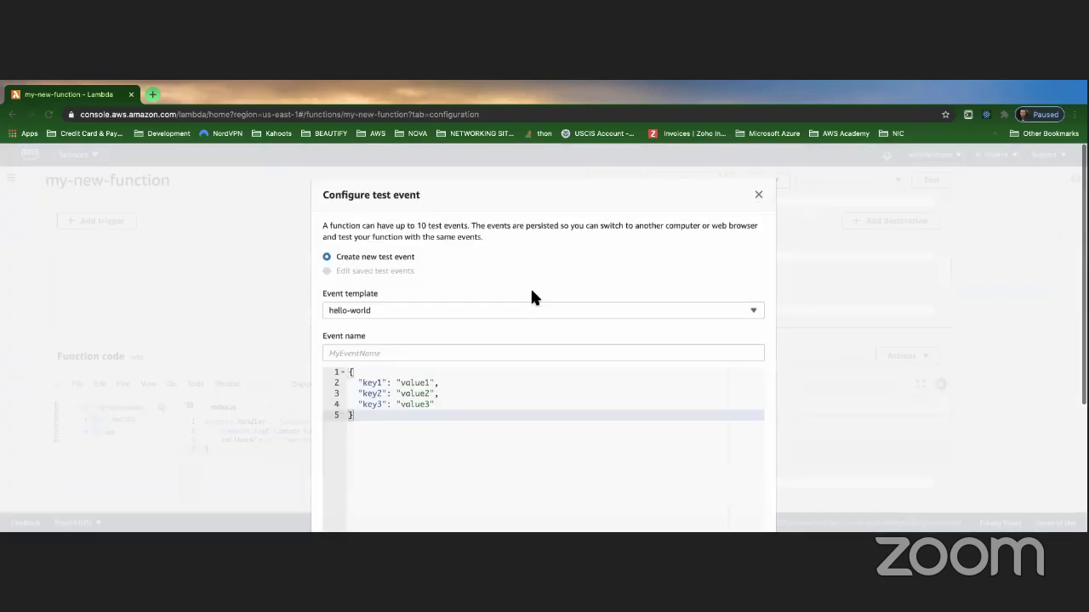
pyautogui.click(359, 346)
pyautogui.write('m')
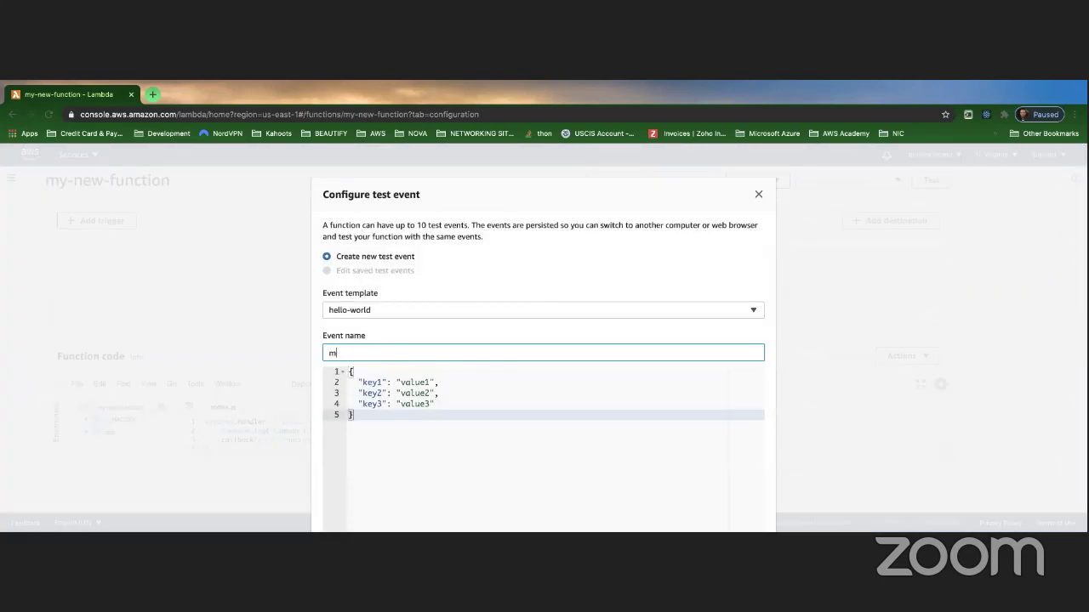
pyautogui.write('ynode_event')
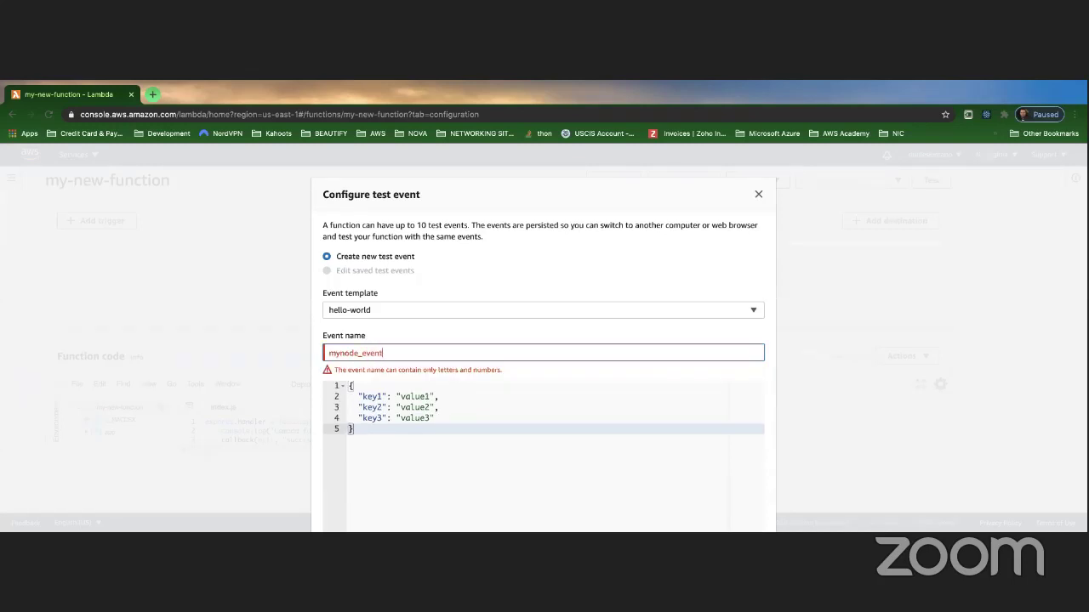
pyautogui.click(364, 352)
pyautogui.press('BackSpace')
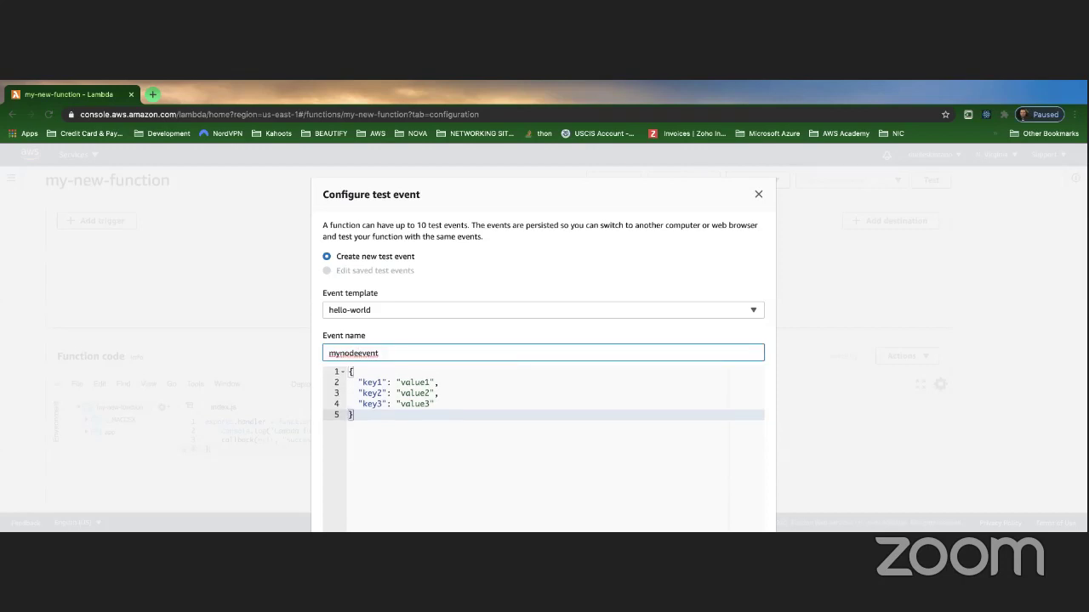
pyautogui.press('BackSpace')
pyautogui.write('E')
pyautogui.press('BackSpace')
pyautogui.write('N')
pyautogui.scroll(-4, 768, 369)
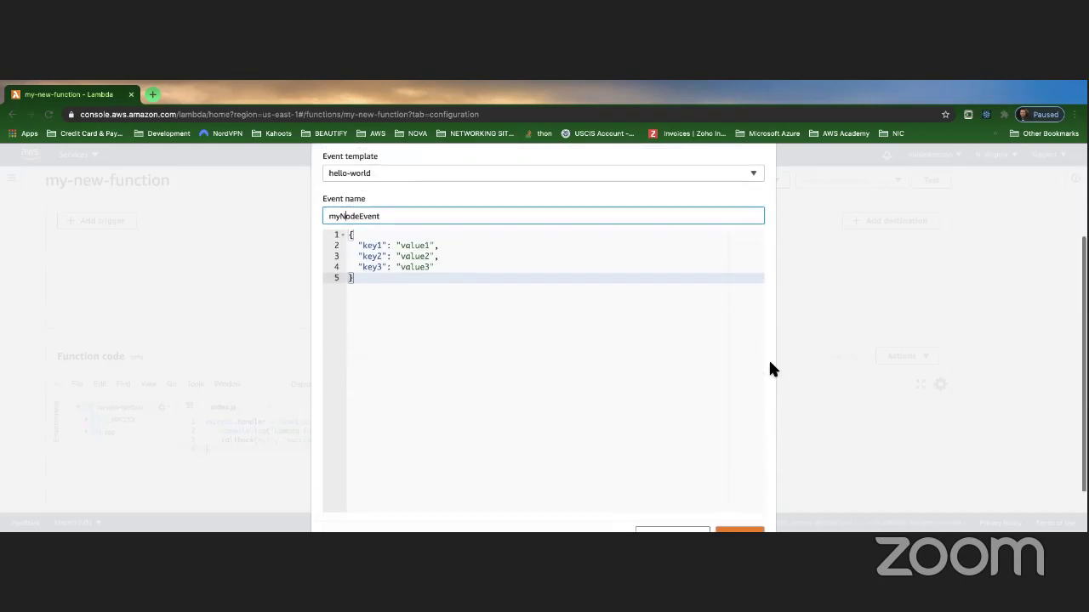
pyautogui.click(747, 486)
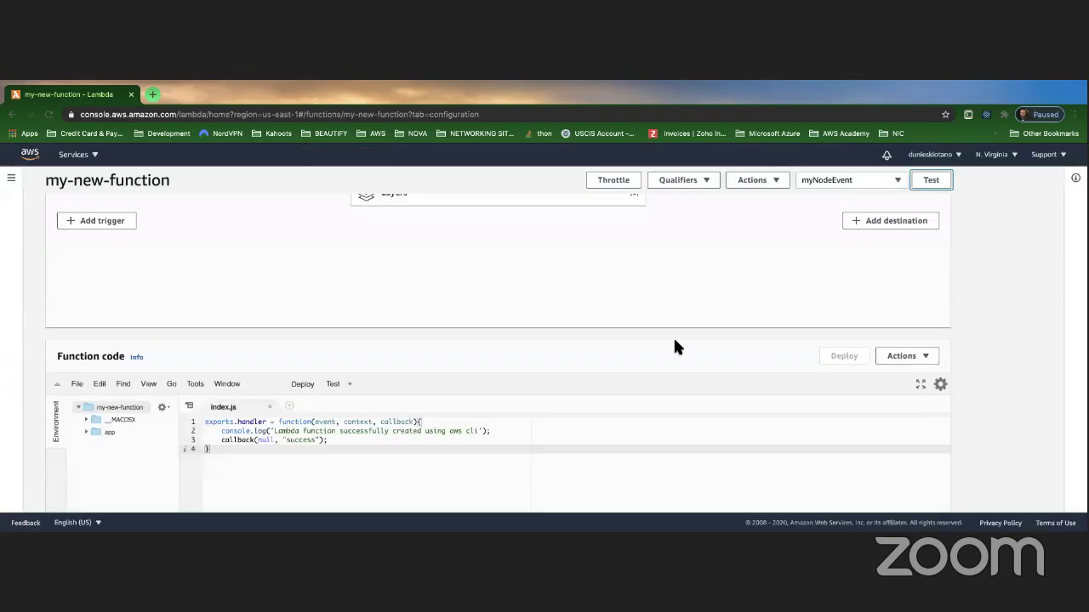
# Step: Run my-new-function with myNodeEvent and expand the execution details showing the 'success' response
pyautogui.click(930, 180)
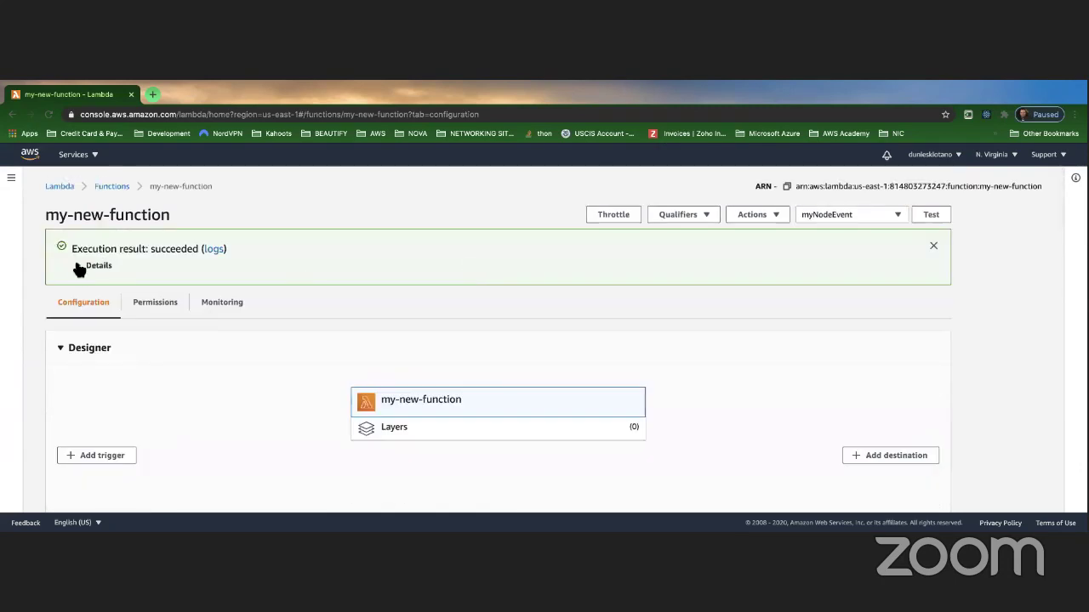
pyautogui.click(95, 269)
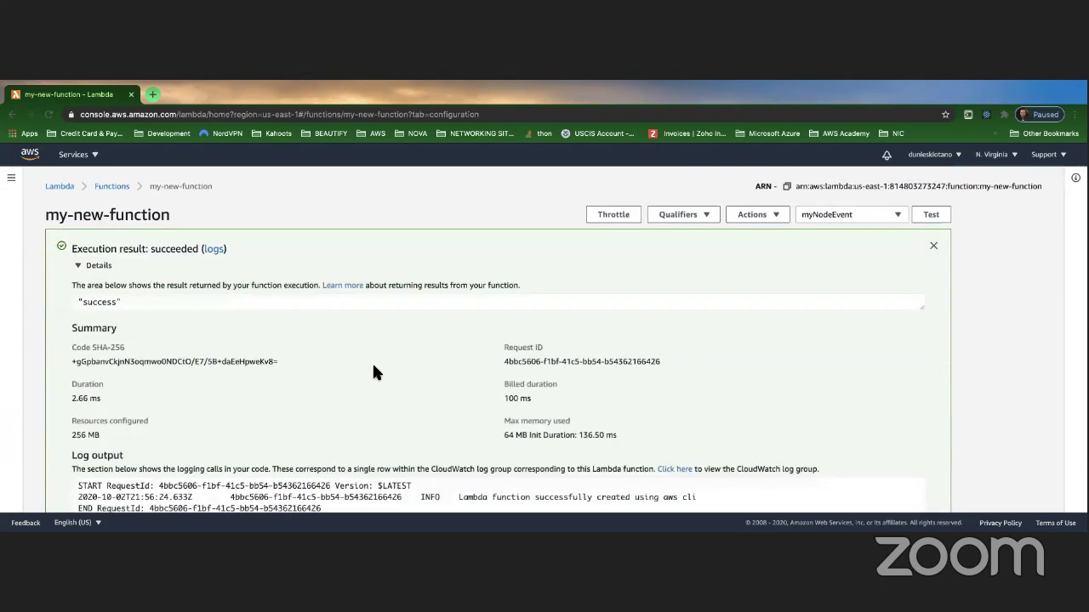
pyautogui.click(101, 302)
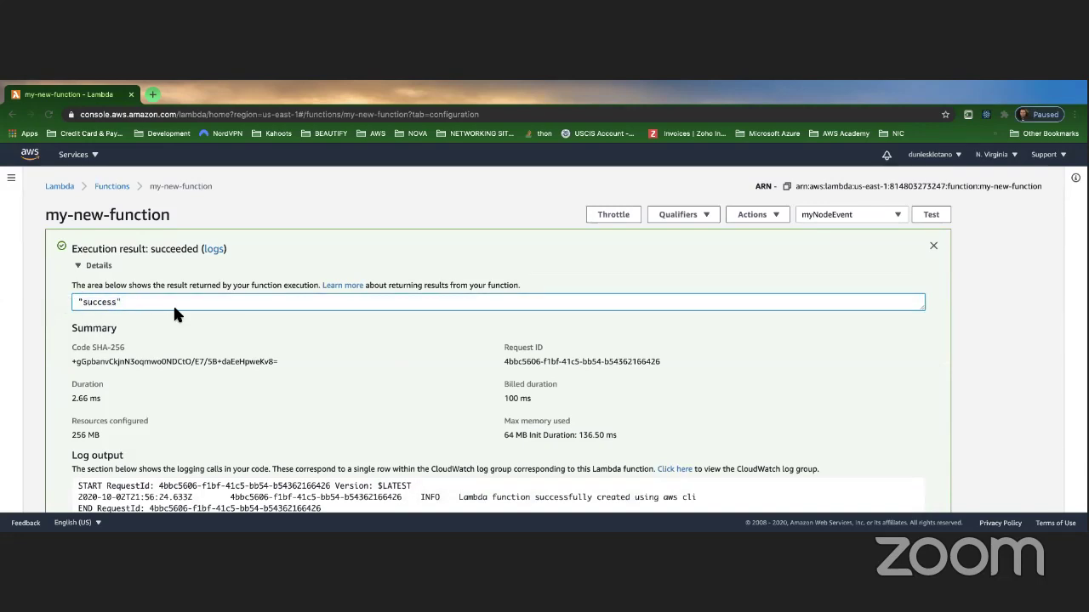
pyautogui.scroll(-3, 174, 310)
pyautogui.scroll(-3, 173, 304)
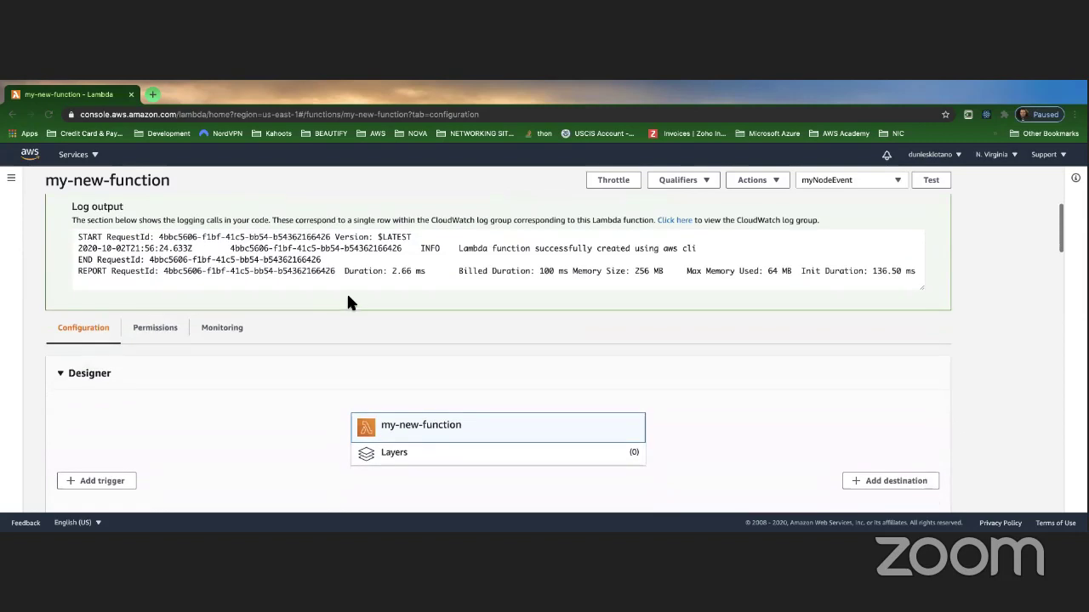
# Step: Highlight the logged creation message in the function's log output
pyautogui.moveTo(457, 251)
pyautogui.mouseDown()
pyautogui.moveTo(699, 251)
pyautogui.moveTo(456, 250)
pyautogui.mouseUp()
pyautogui.click(700, 251)
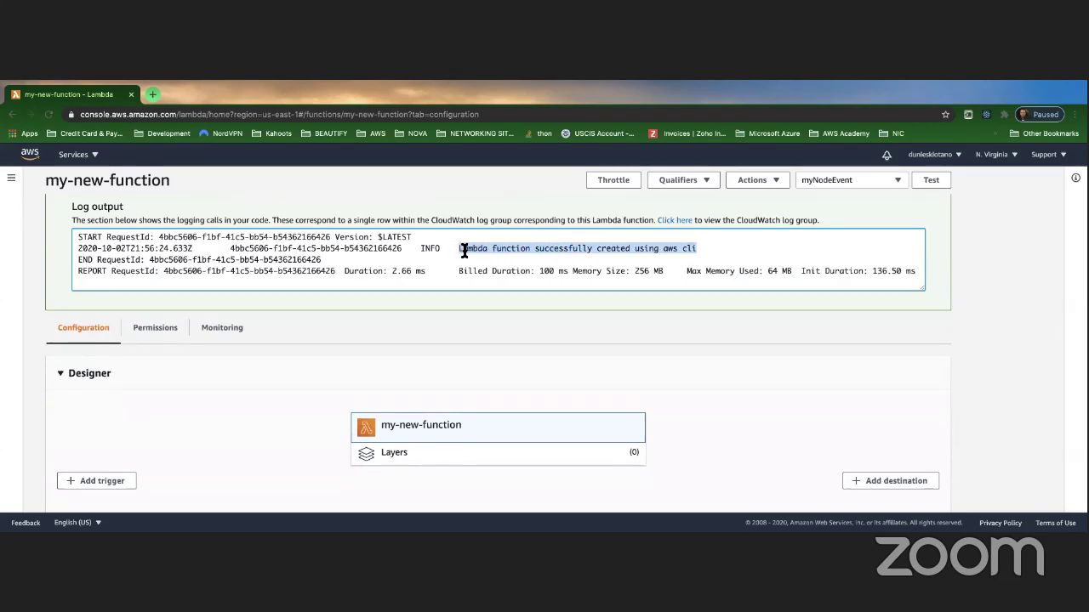
pyautogui.click(462, 252)
pyautogui.moveTo(457, 250); pyautogui.dragTo(696, 249)
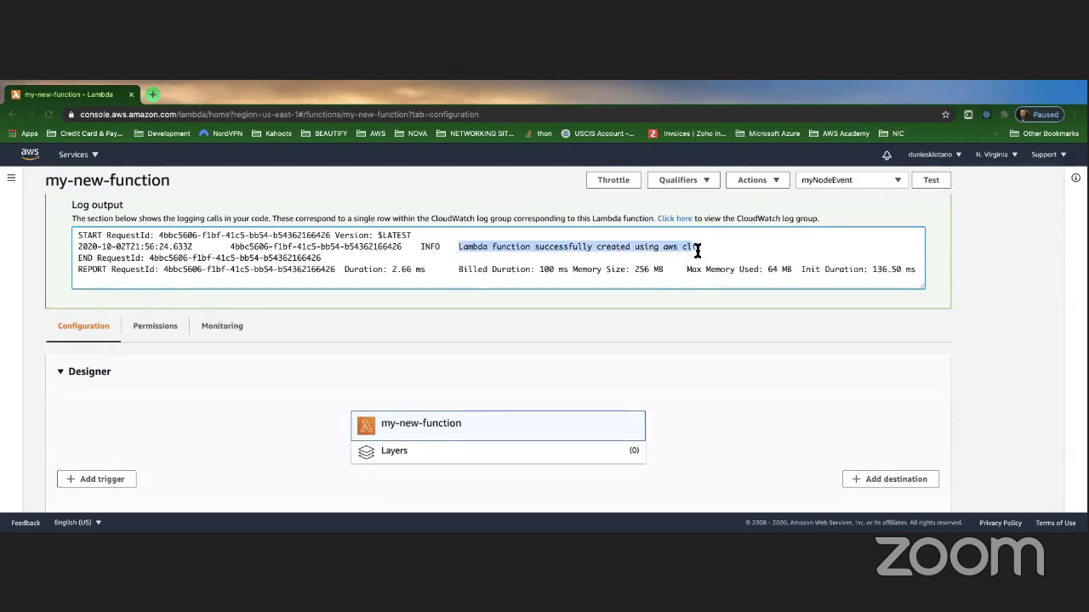
pyautogui.scroll(-5, 682, 253)
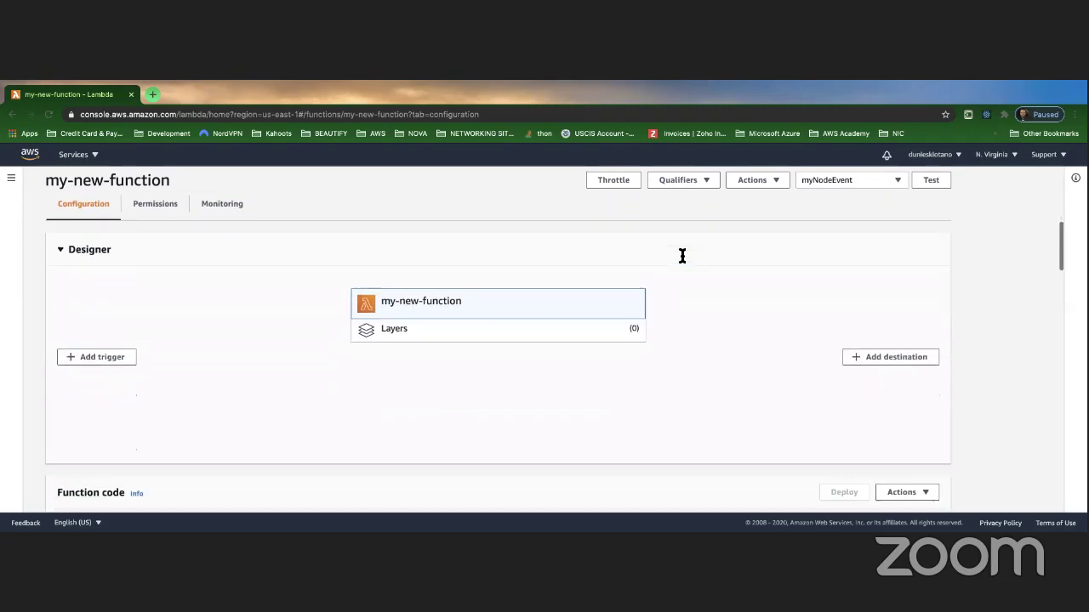
pyautogui.scroll(-4, 681, 252)
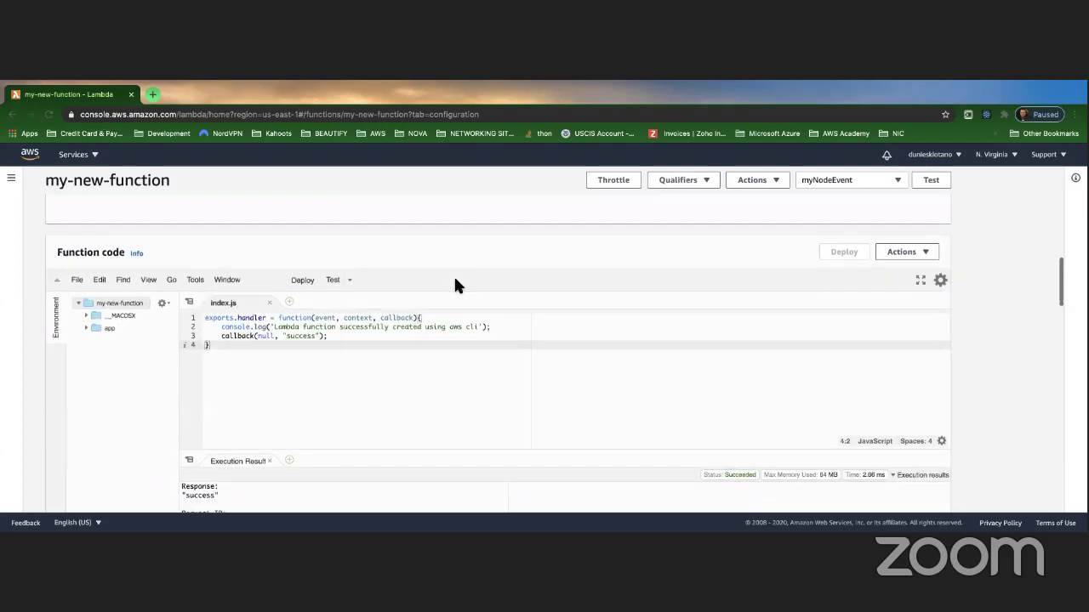
pyautogui.hotkey('ctrl', 'Left')
pyautogui.hotkey('ctrl', 'Left')
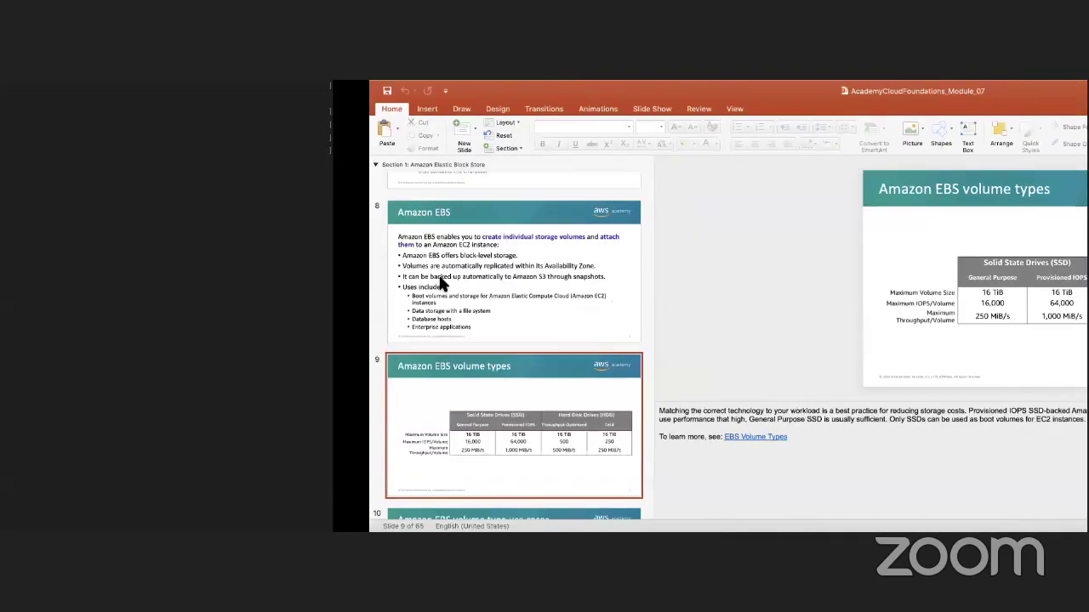
# Step: Recall and run 'nano my-new-function.sh' to show the aws lambda create-function command
pyautogui.press('Up')
pyautogui.press('Up')
pyautogui.press('Up')
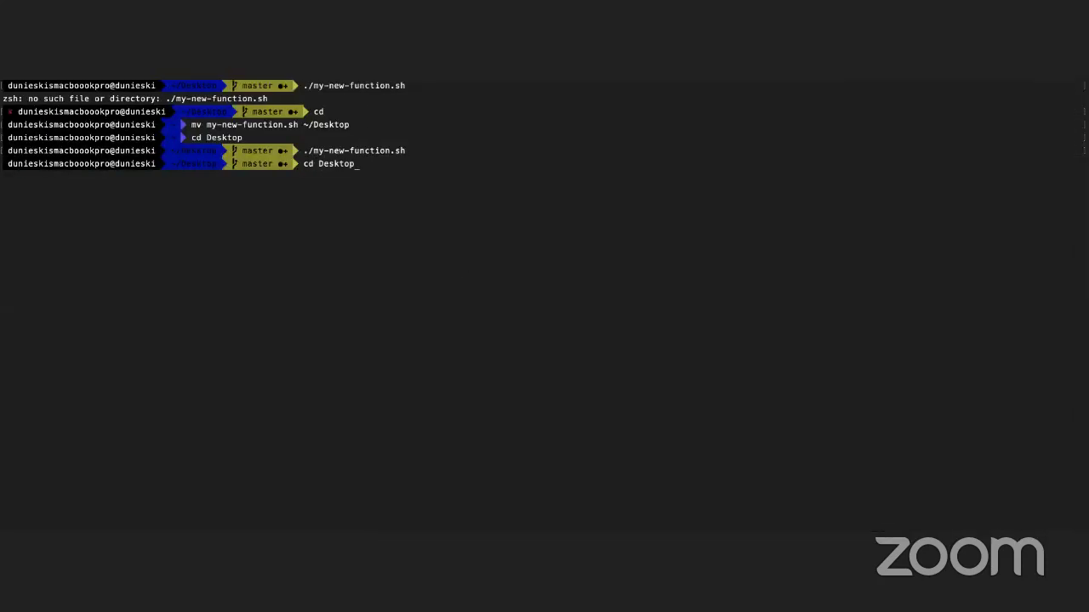
pyautogui.press('Up')
pyautogui.press('Up')
pyautogui.press('Down')
pyautogui.press('Down')
pyautogui.press('Down')
pyautogui.press('Down')
pyautogui.press('Up')
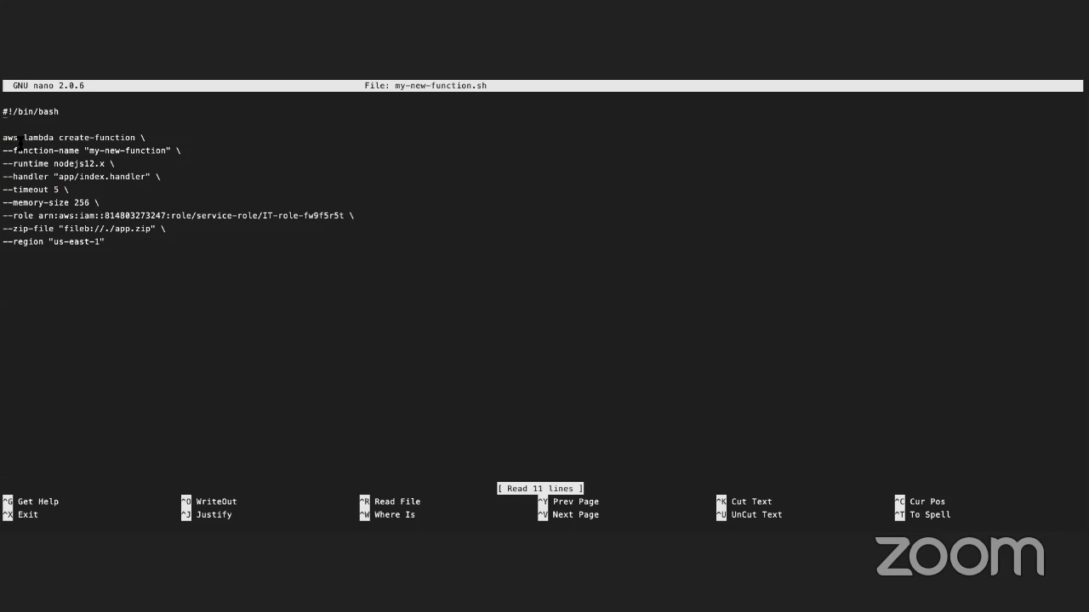
pyautogui.moveTo(4, 136); pyautogui.dragTo(140, 238)
pyautogui.click(140, 238)
pyautogui.moveTo(5, 137); pyautogui.dragTo(143, 250)
pyautogui.click(143, 250)
# Step: Highlight the role ARN, function name, handler app/index.handler and zip-file fileb://./app.zip values
pyautogui.moveTo(39, 215); pyautogui.dragTo(359, 220)
pyautogui.click(331, 207)
pyautogui.moveTo(40, 218); pyautogui.dragTo(348, 214)
pyautogui.click(80, 165)
pyautogui.moveTo(84, 151); pyautogui.dragTo(167, 152)
pyautogui.click(147, 171)
pyautogui.moveTo(58, 177); pyautogui.dragTo(145, 176)
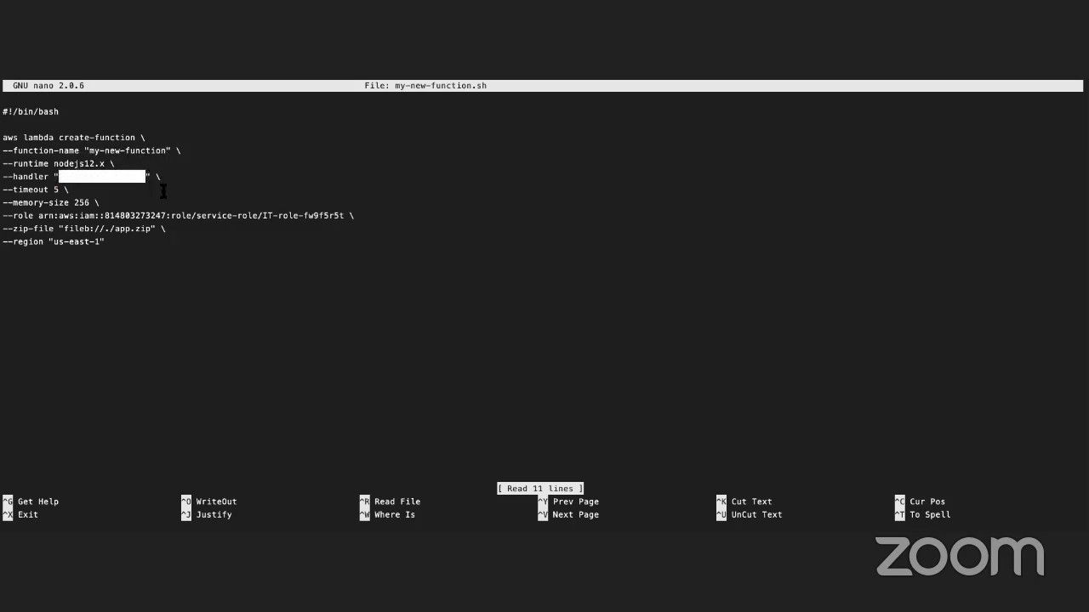
pyautogui.moveTo(58, 231); pyautogui.dragTo(151, 231)
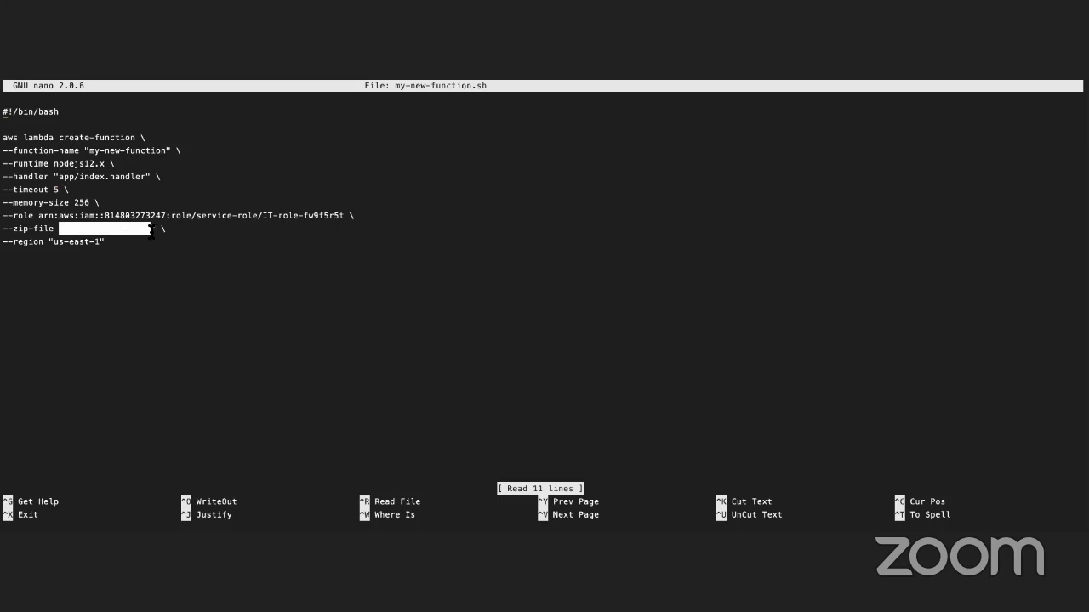
pyautogui.click(197, 232)
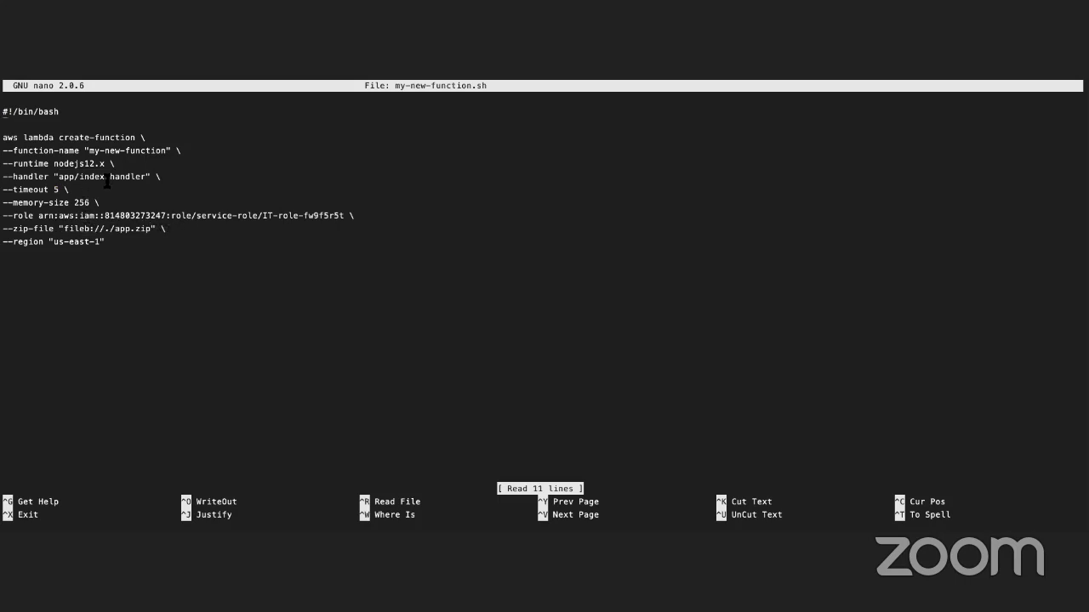
# Step: Flip between desktop spaces to show the EBS volume types slide, then return to the Lambda console
pyautogui.hotkey('ctrl', 'Left')
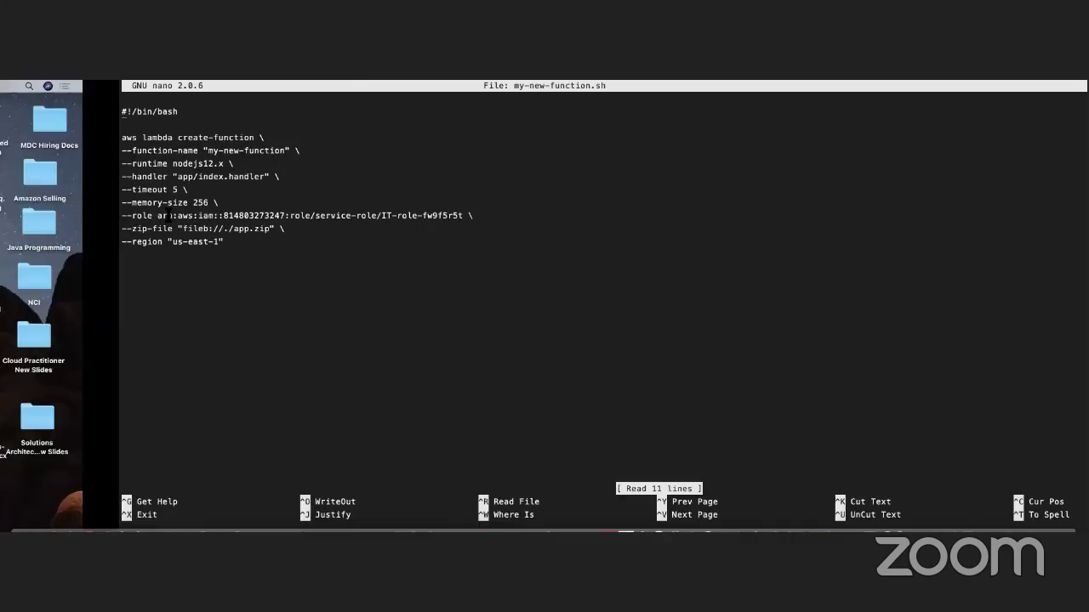
pyautogui.hotkey('ctrl', 'Left')
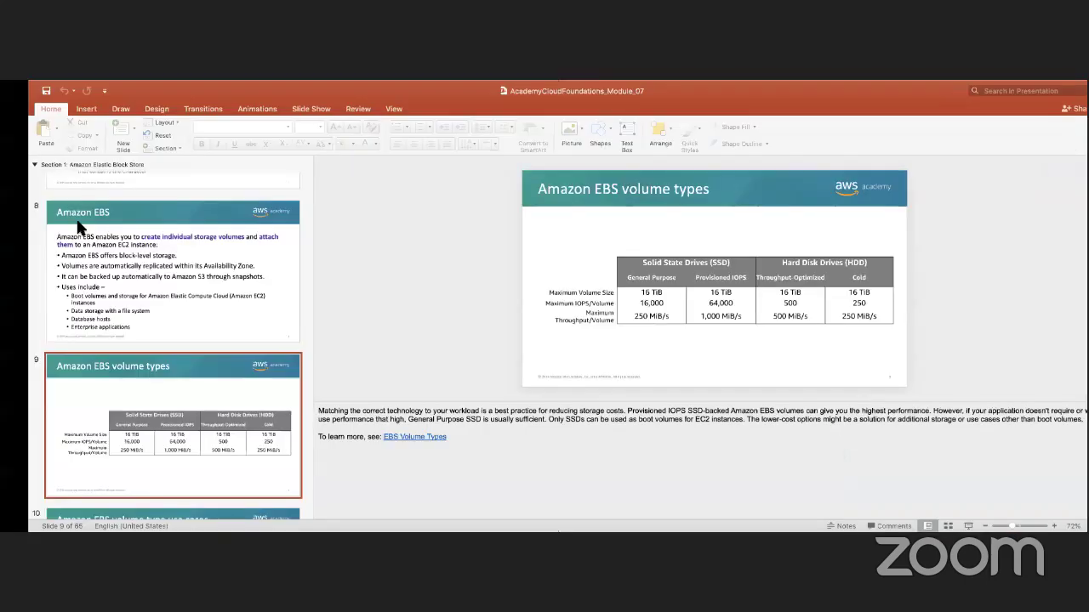
pyautogui.hotkey('ctrl', 'Right')
pyautogui.hotkey('ctrl', 'Left')
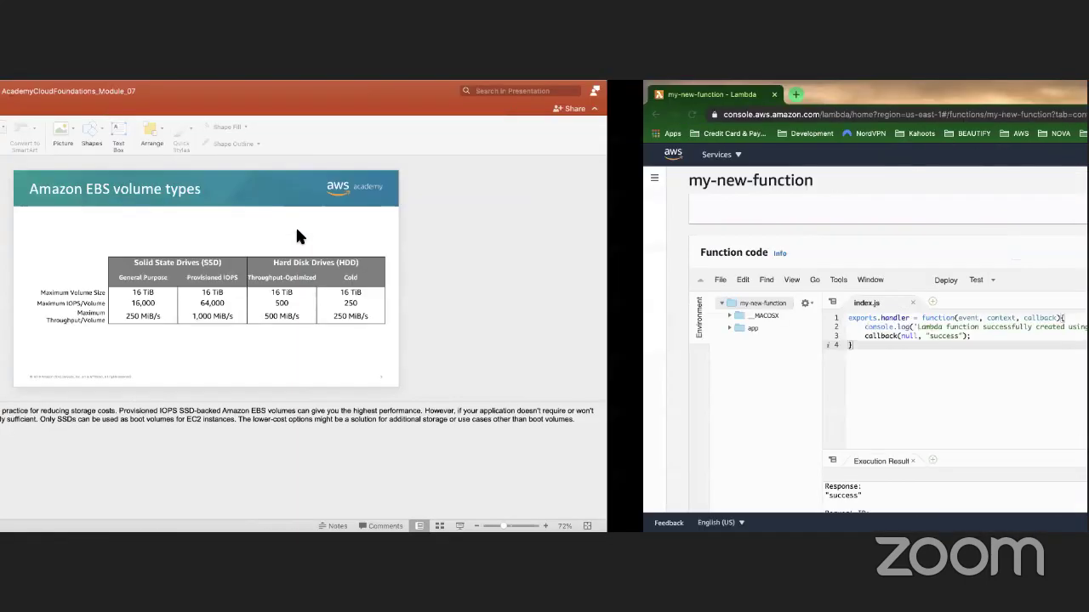
pyautogui.hotkey('ctrl', 'Right')
pyautogui.hotkey('ctrl', 'Left')
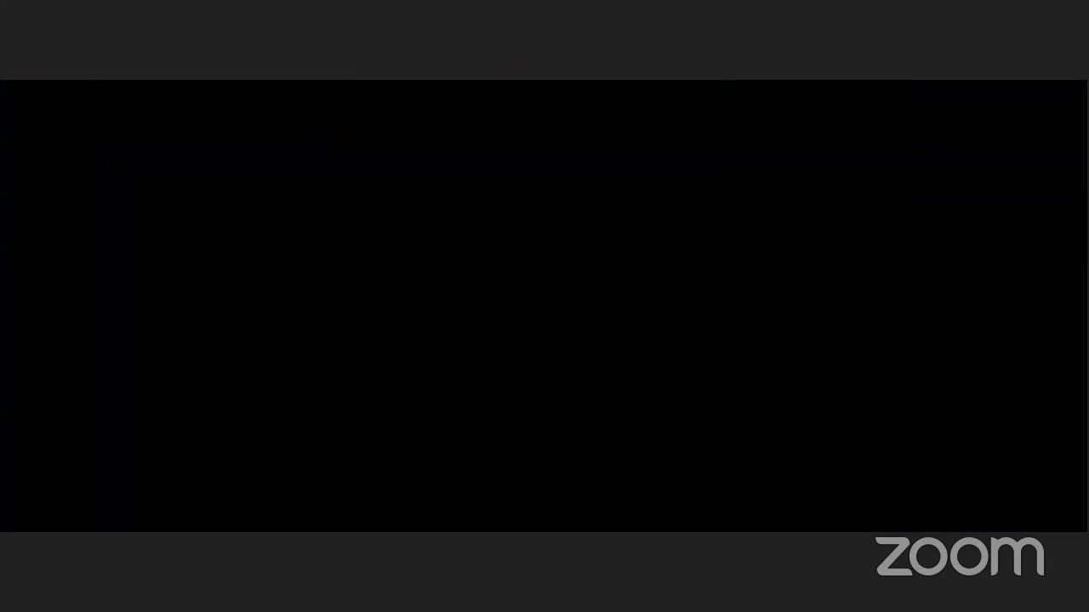
pyautogui.hotkey('ctrl', 'Right')
# Step: Go from Services to EC2 Elastic Block Store Volumes and start creating a new volume
pyautogui.click(75, 155)
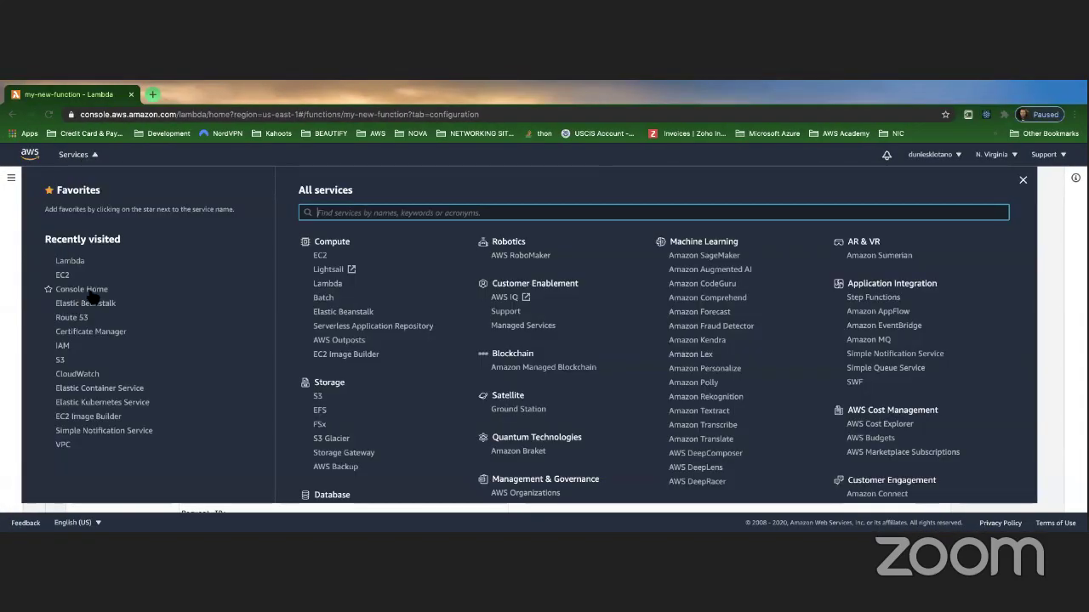
pyautogui.click(65, 278)
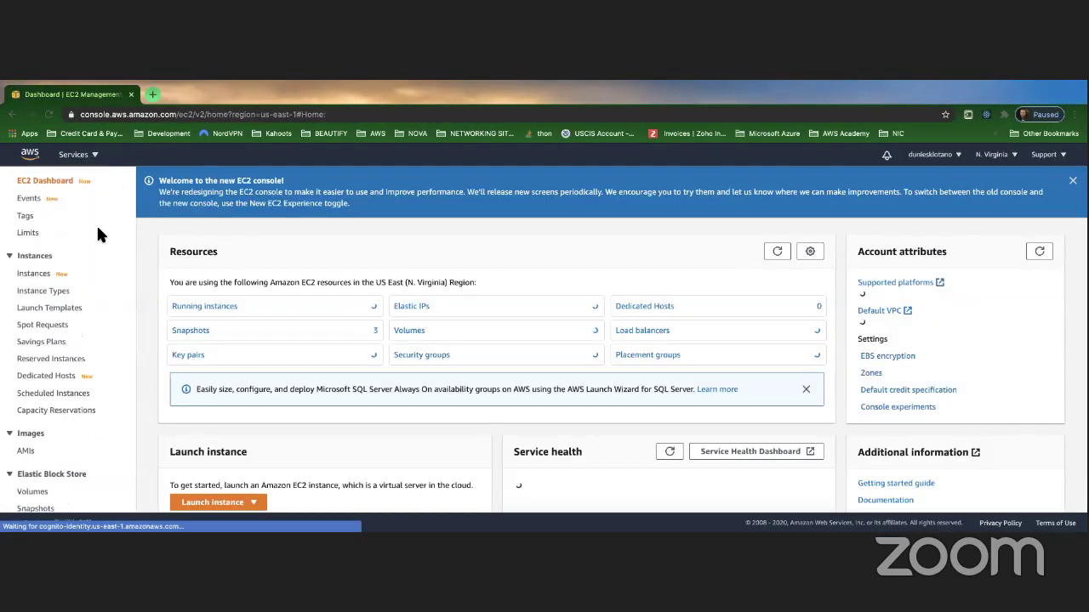
pyautogui.scroll(-6, 96, 223)
pyautogui.click(46, 209)
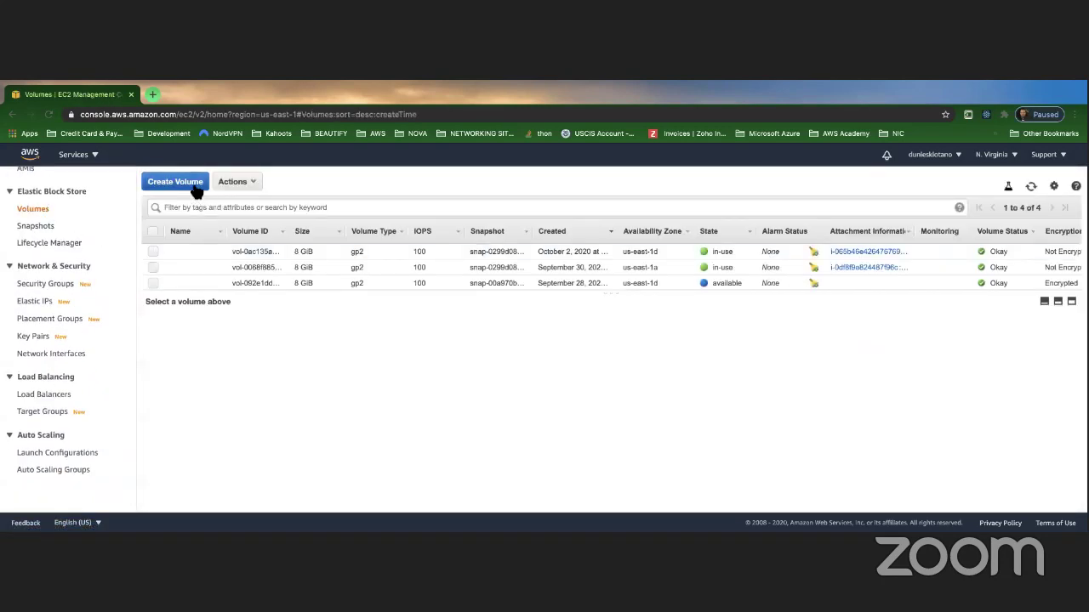
pyautogui.click(193, 188)
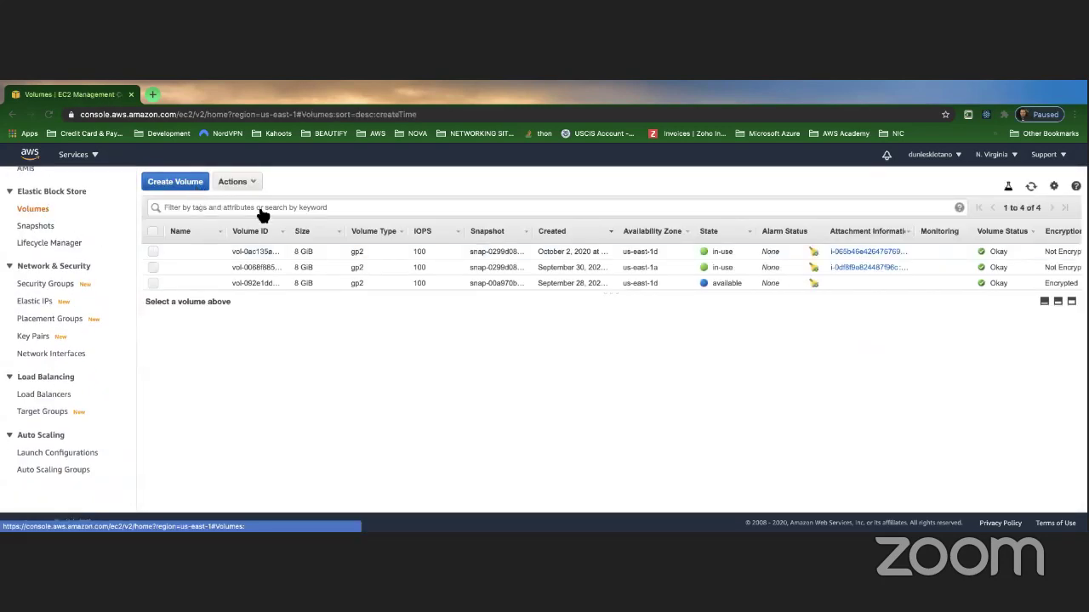
# Step: Review the gp2 volume type, 100 GiB size and IOPS value, then start a new browser tab
pyautogui.scroll(-1, 255, 280)
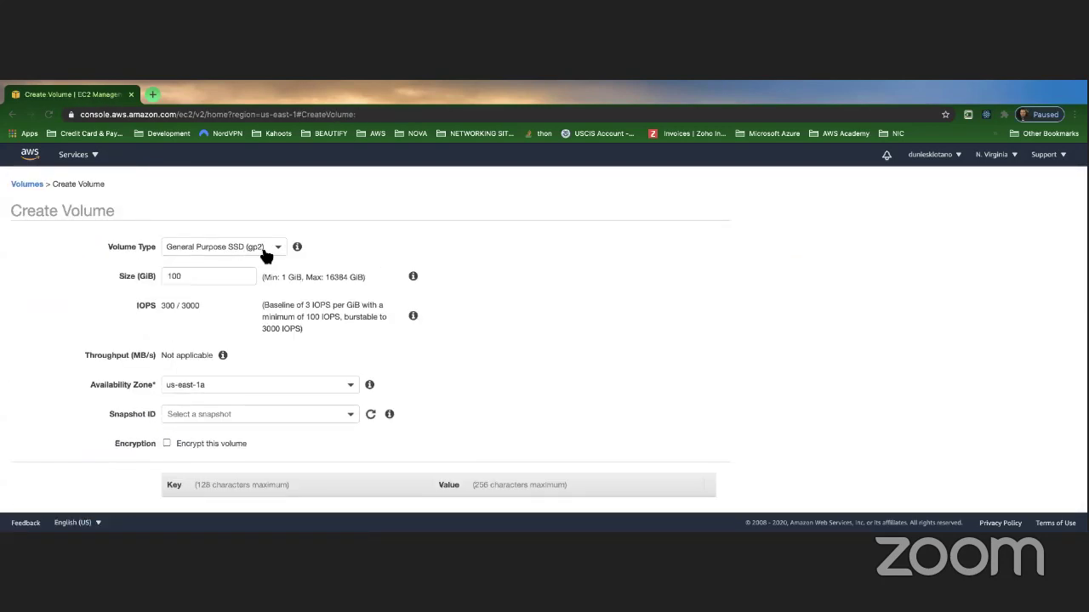
pyautogui.click(264, 251)
pyautogui.click(354, 245)
pyautogui.doubleClick(168, 277)
pyautogui.click(305, 305)
pyautogui.moveTo(313, 304); pyautogui.dragTo(331, 305)
pyautogui.moveTo(201, 306); pyautogui.dragTo(172, 305)
pyautogui.doubleClick(183, 276)
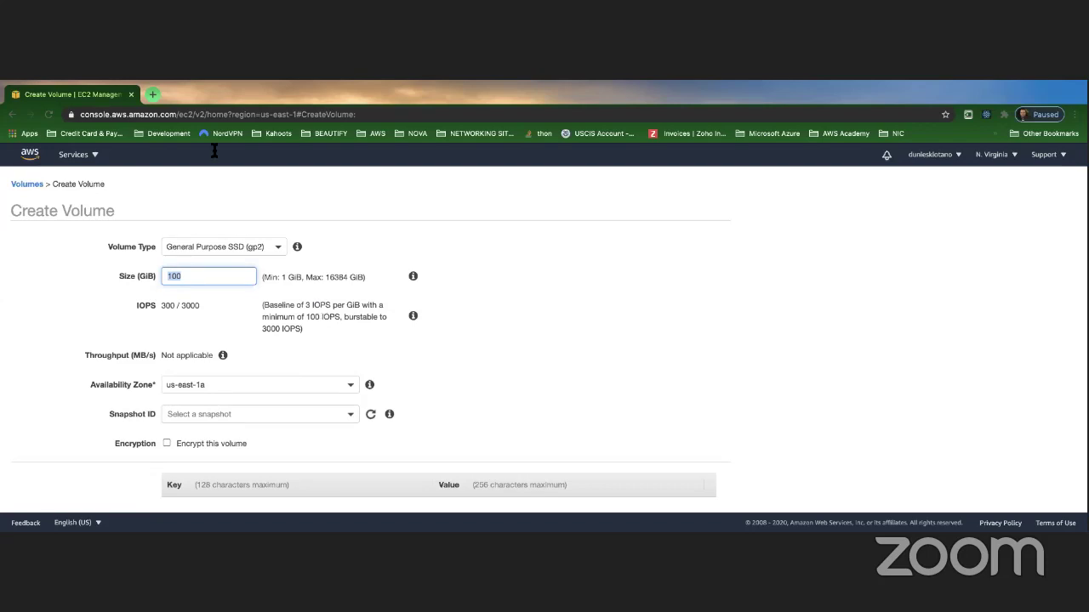
pyautogui.click(152, 94)
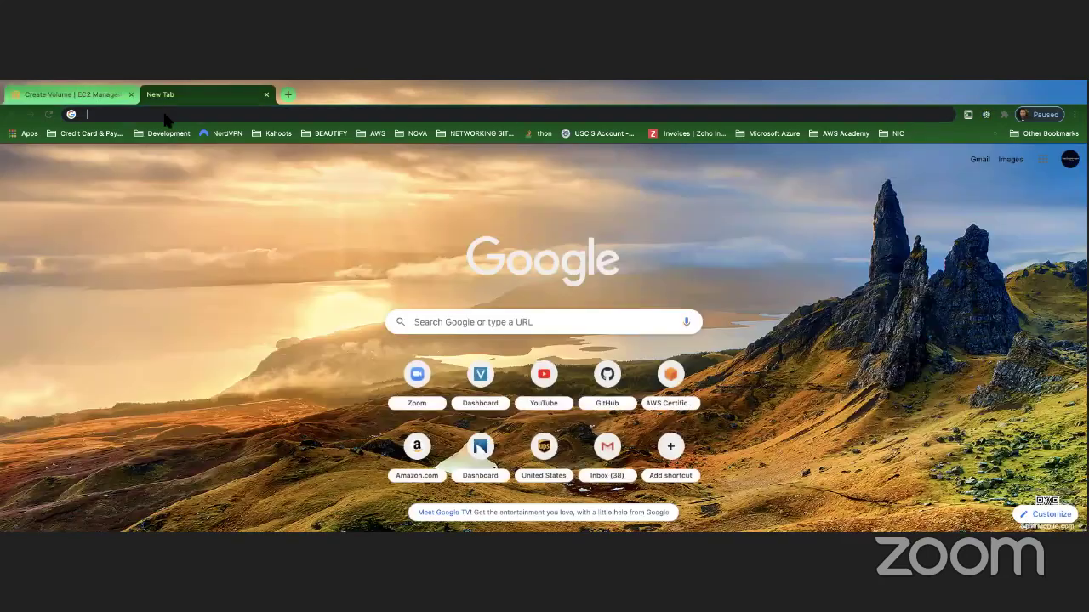
# Step: Abandon the half-typed 'gi' address and return to the 'Create Volume | EC2 Management' tab
pyautogui.click(168, 115)
pyautogui.write('g')
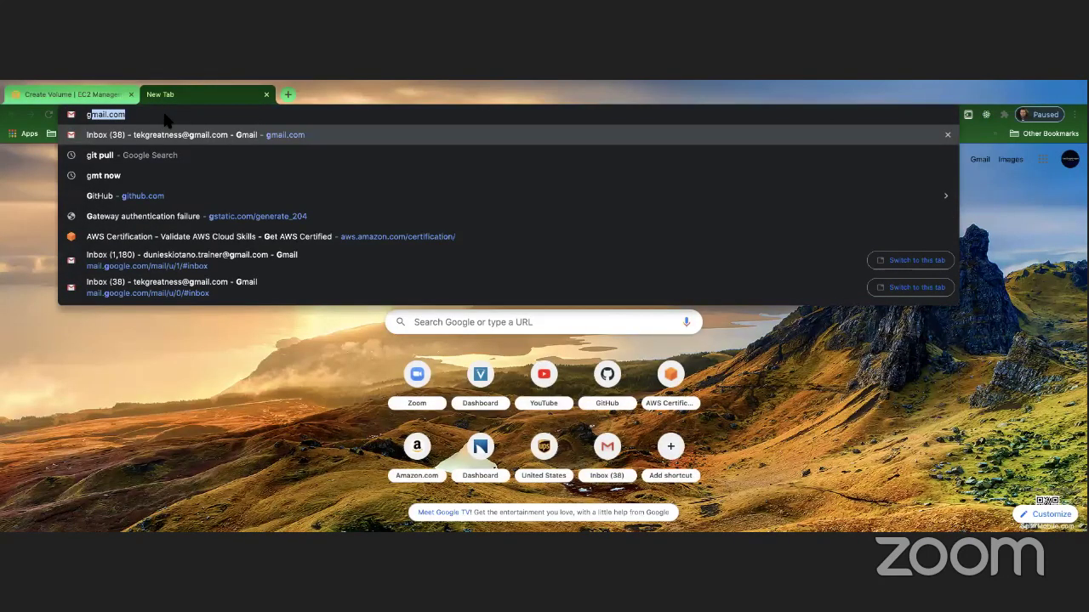
pyautogui.write('i')
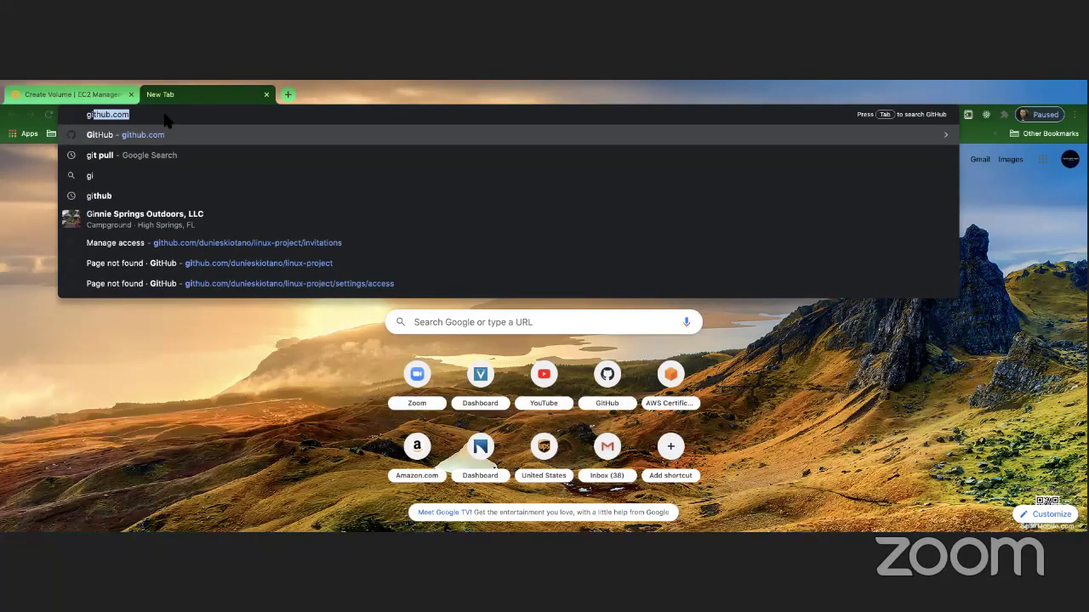
pyautogui.press('BackSpace')
pyautogui.press('BackSpace')
pyautogui.press('BackSpace')
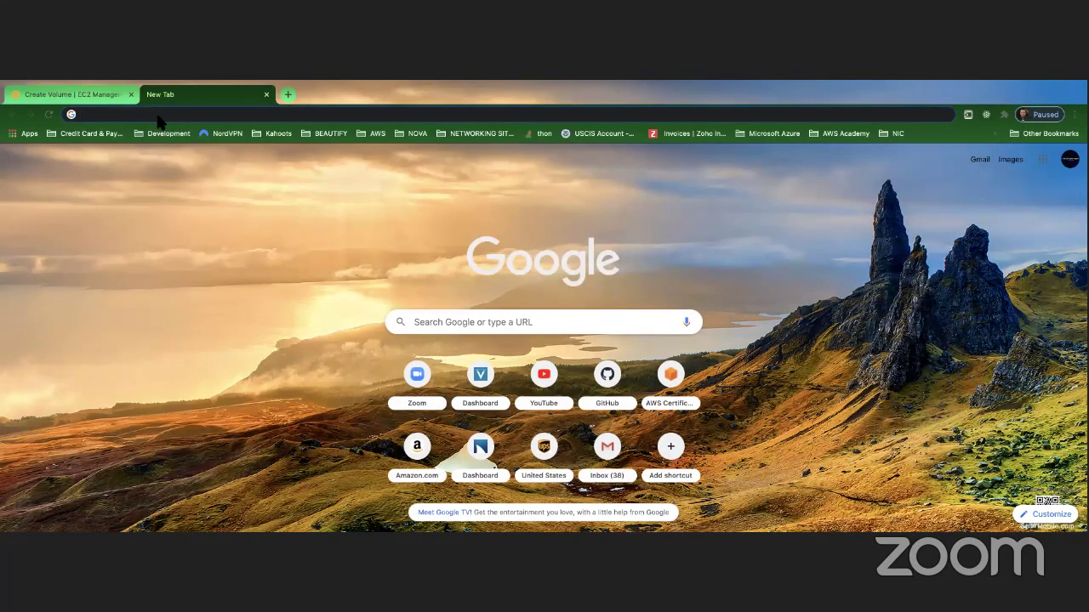
pyautogui.hotkey('ctrl', 'Left')
pyautogui.hotkey('ctrl', 'Right')
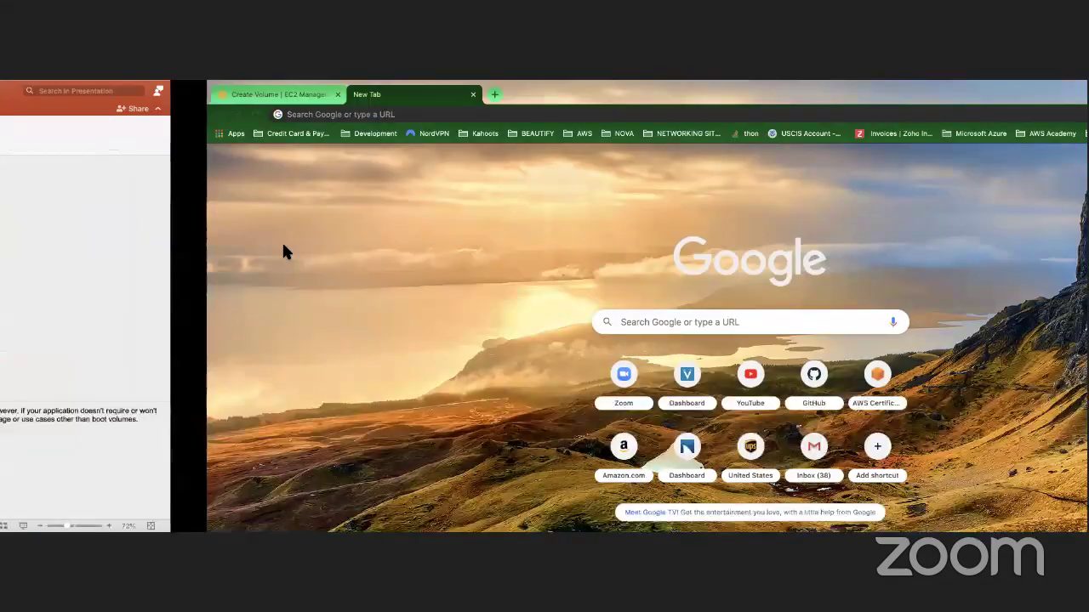
pyautogui.hotkey('ctrl', 'Right')
pyautogui.hotkey('ctrl', 'Left')
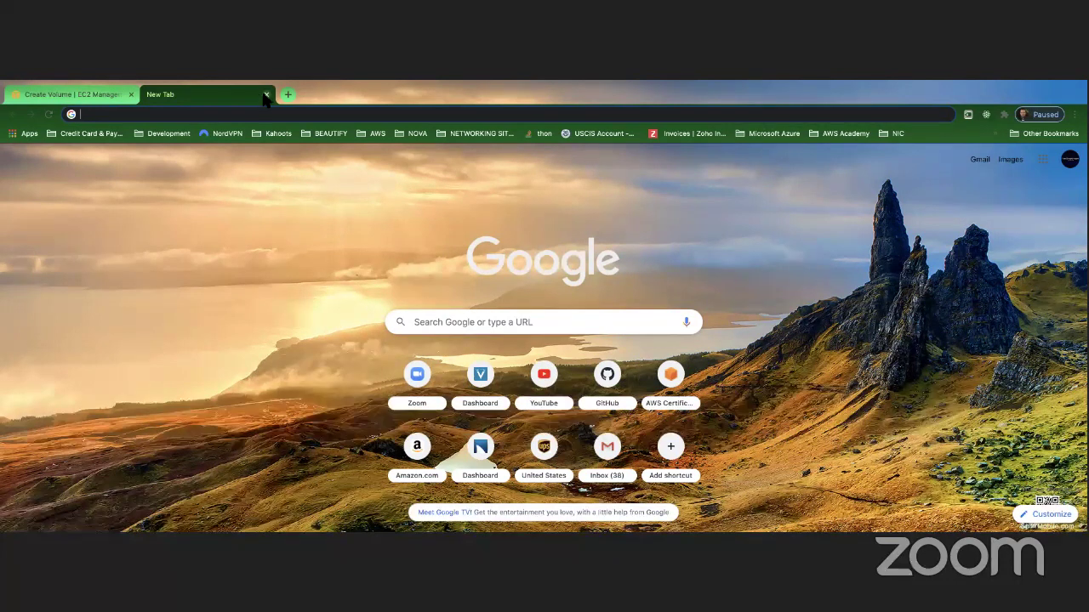
pyautogui.click(91, 96)
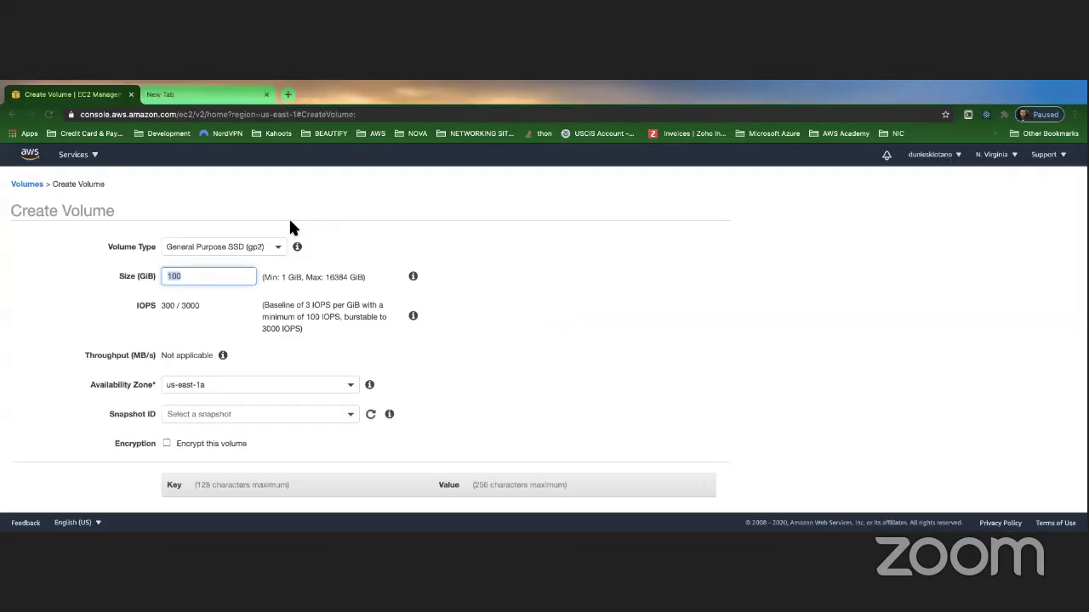
# Step: Scroll through the Create Volume form and replace the size value with 98
pyautogui.click(334, 262)
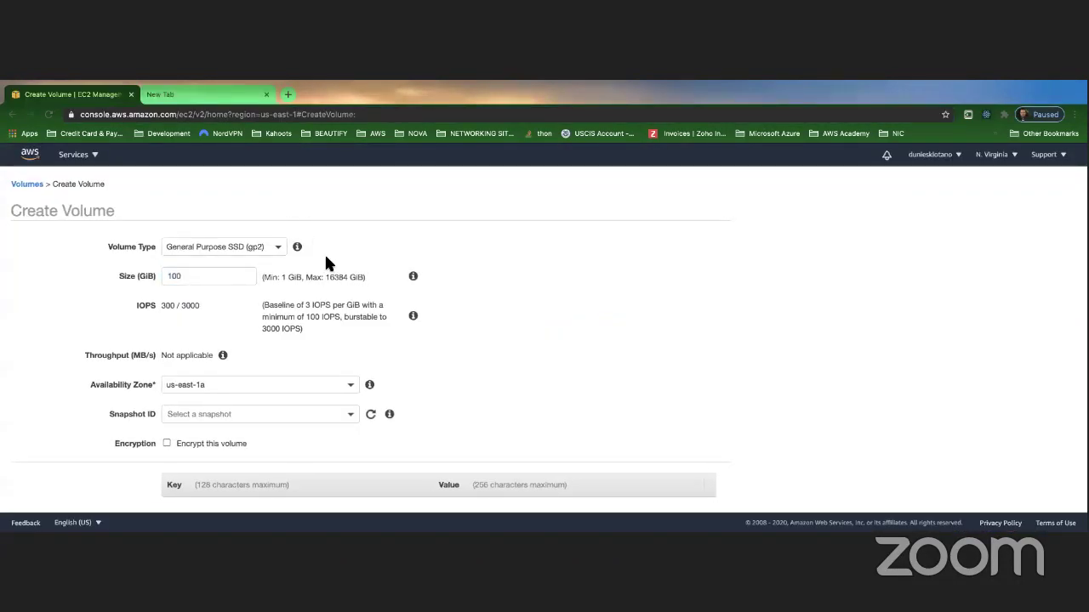
pyautogui.scroll(-3, 325, 257)
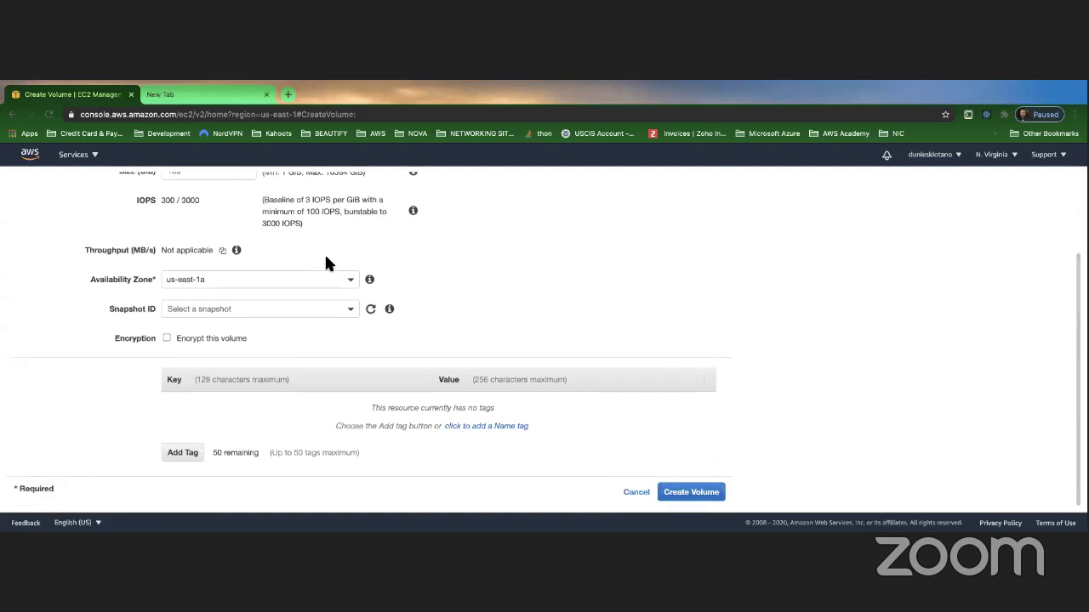
pyautogui.scroll(2, 326, 263)
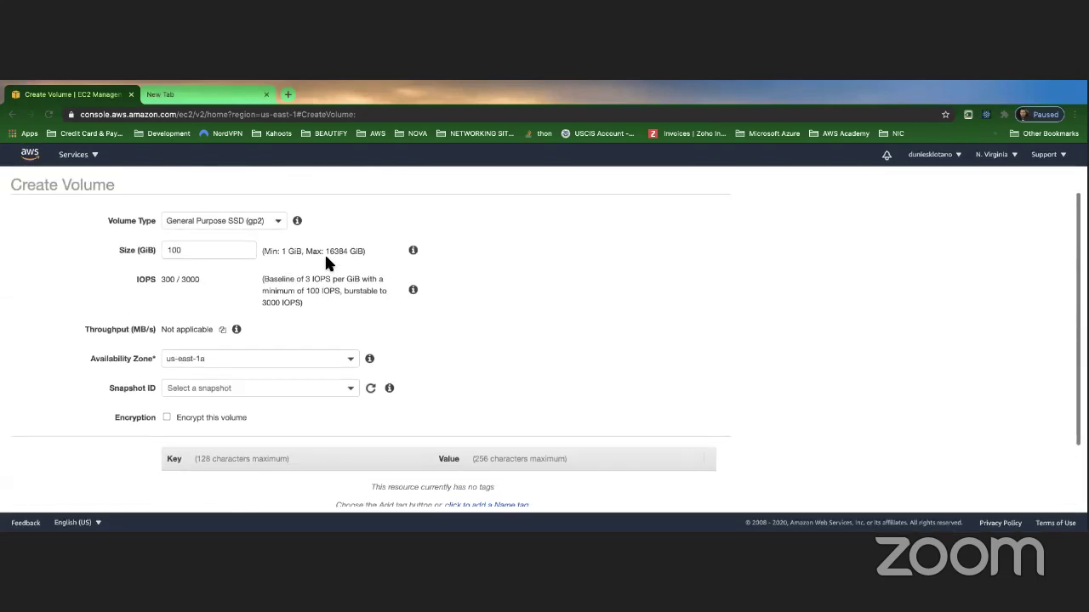
pyautogui.scroll(1, 324, 253)
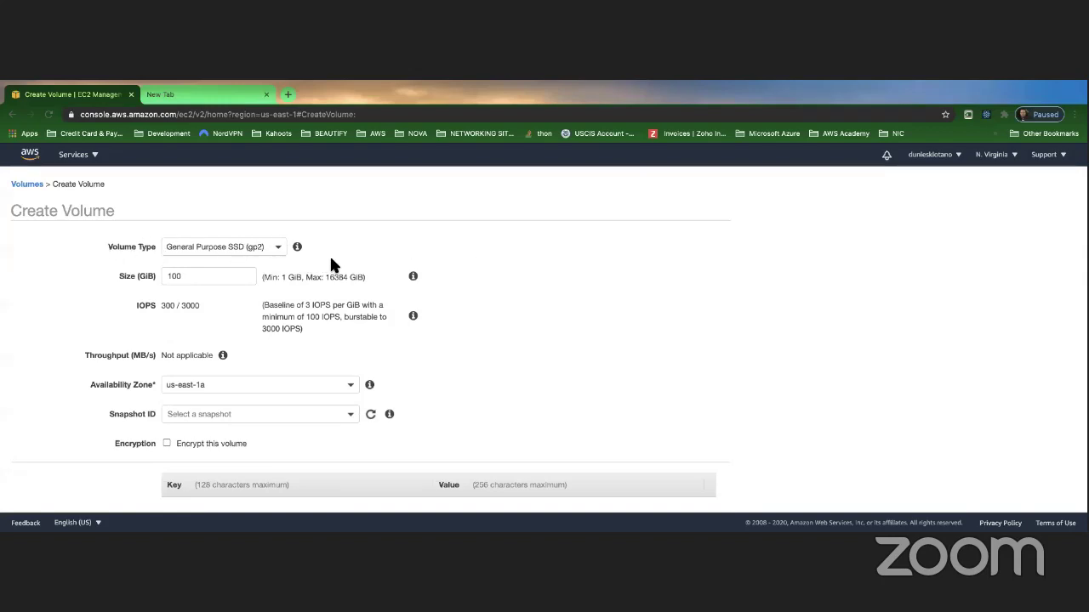
pyautogui.scroll(-3, 348, 255)
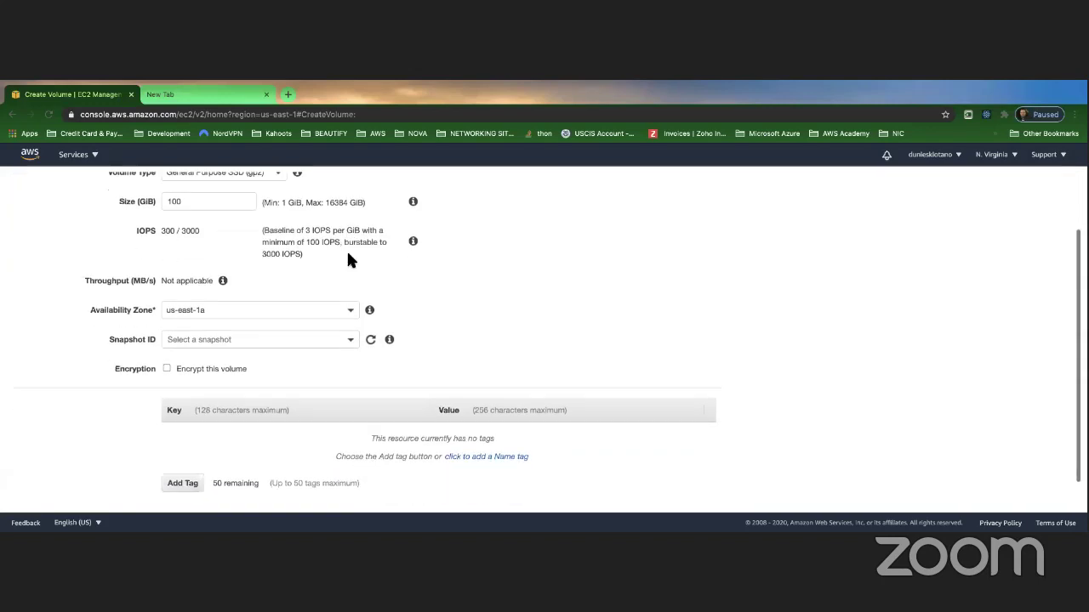
pyautogui.scroll(3, 346, 249)
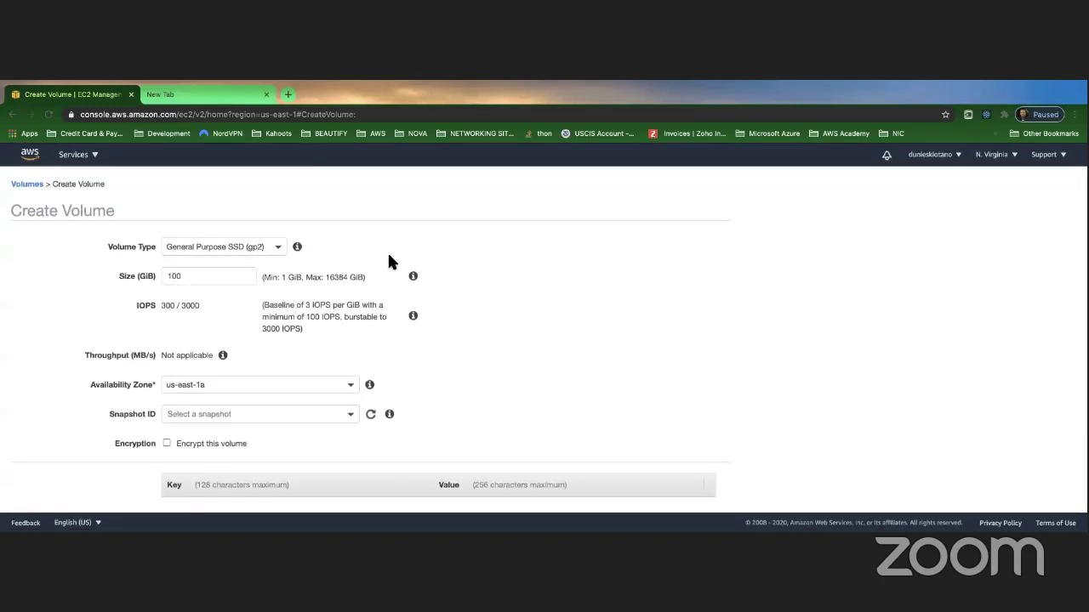
pyautogui.doubleClick(191, 276)
pyautogui.write('98')
# Step: Set the size to the 16384 GiB maximum, raising IOPS to 16000
pyautogui.moveTo(326, 277); pyautogui.dragTo(344, 278)
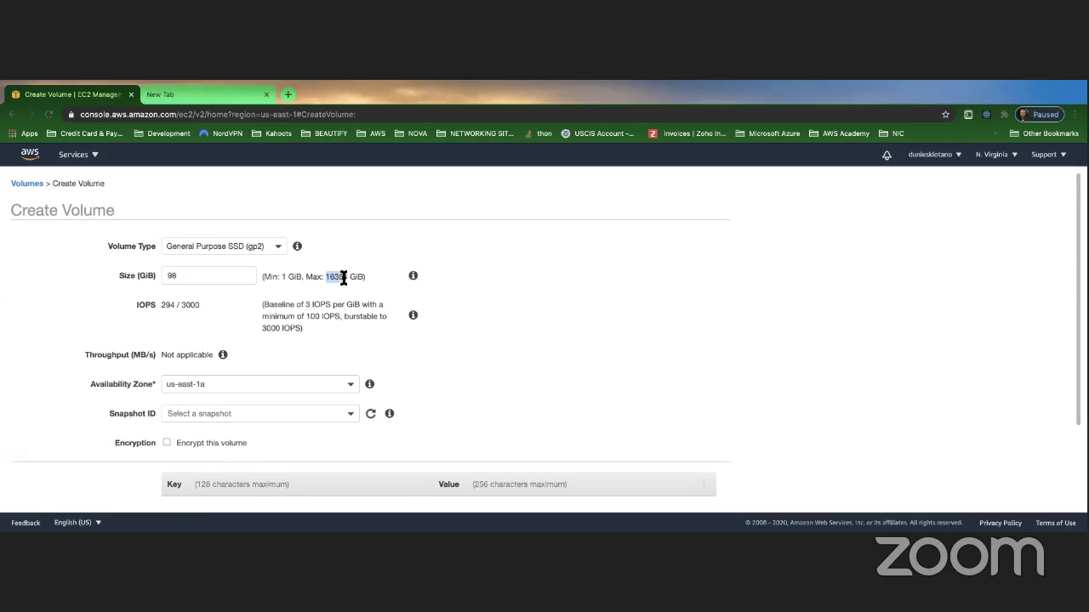
pyautogui.click(204, 277)
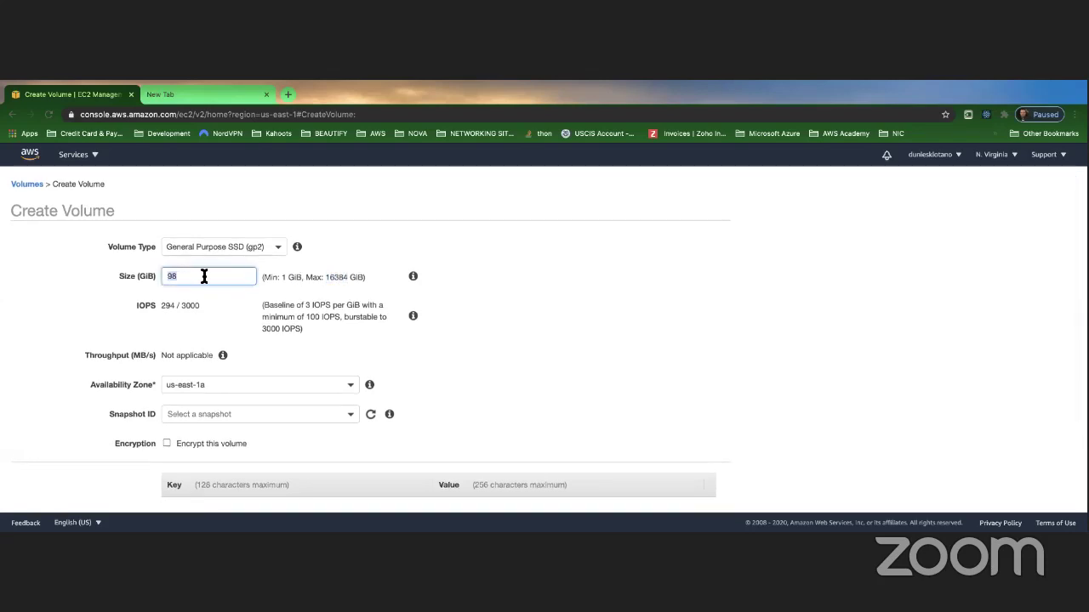
pyautogui.moveTo(189, 277); pyautogui.dragTo(157, 275)
pyautogui.write('16384')
pyautogui.click(222, 310)
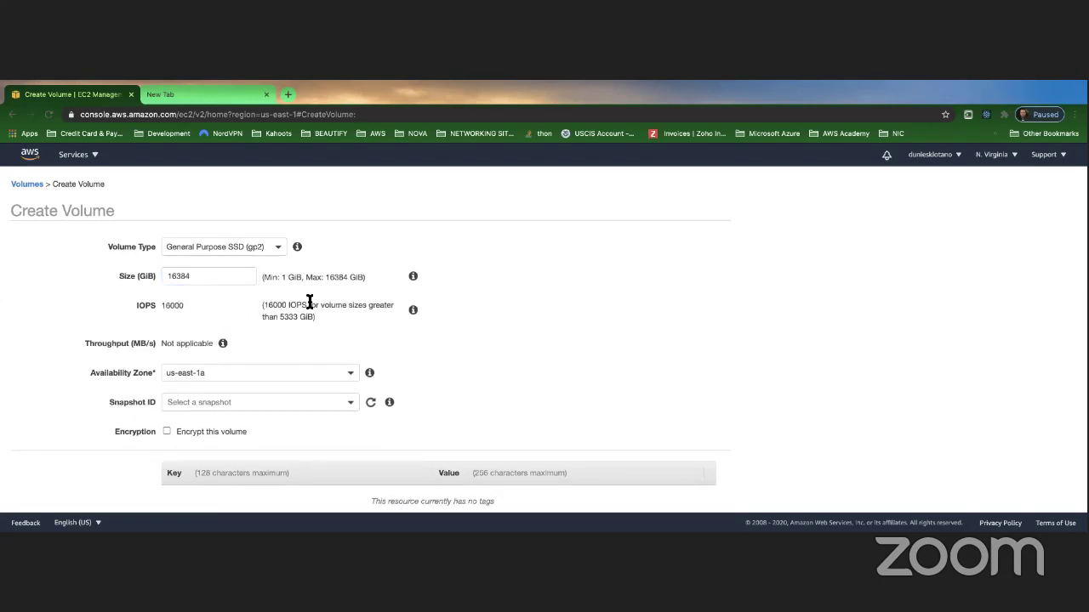
# Step: Glance at the EBS volume types slide, then return to the Create Volume form
pyautogui.press('super+Tab')
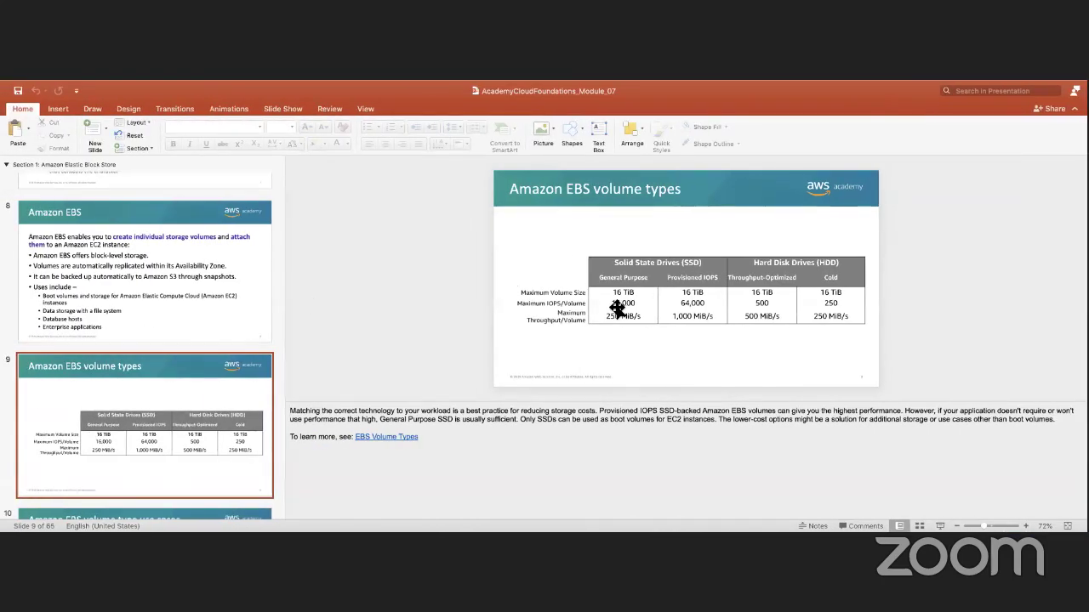
pyautogui.moveTo(624, 305); pyautogui.dragTo(628, 305)
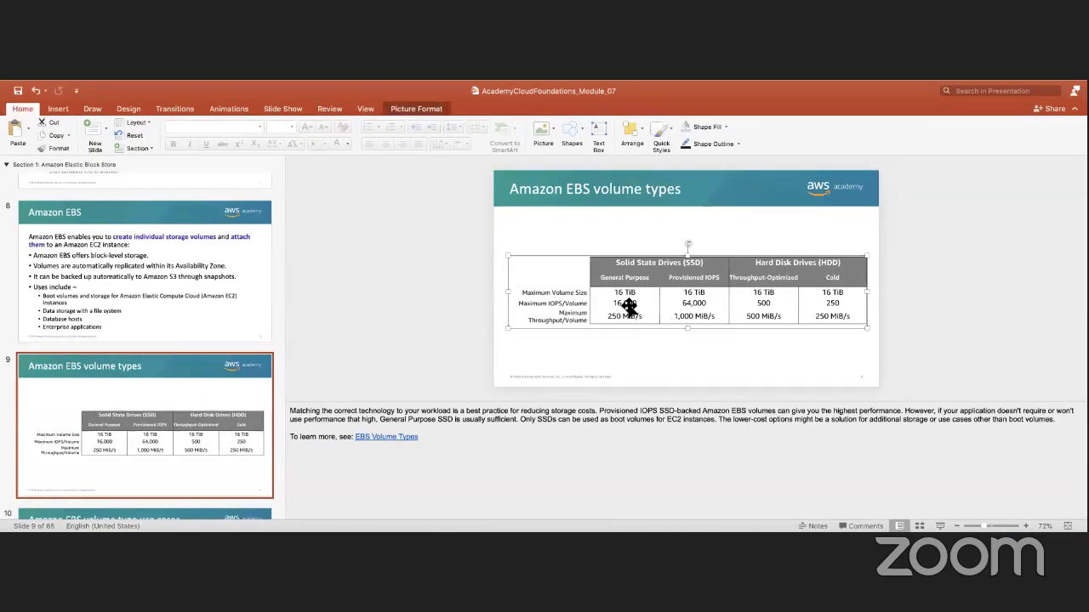
pyautogui.press('super+Tab')
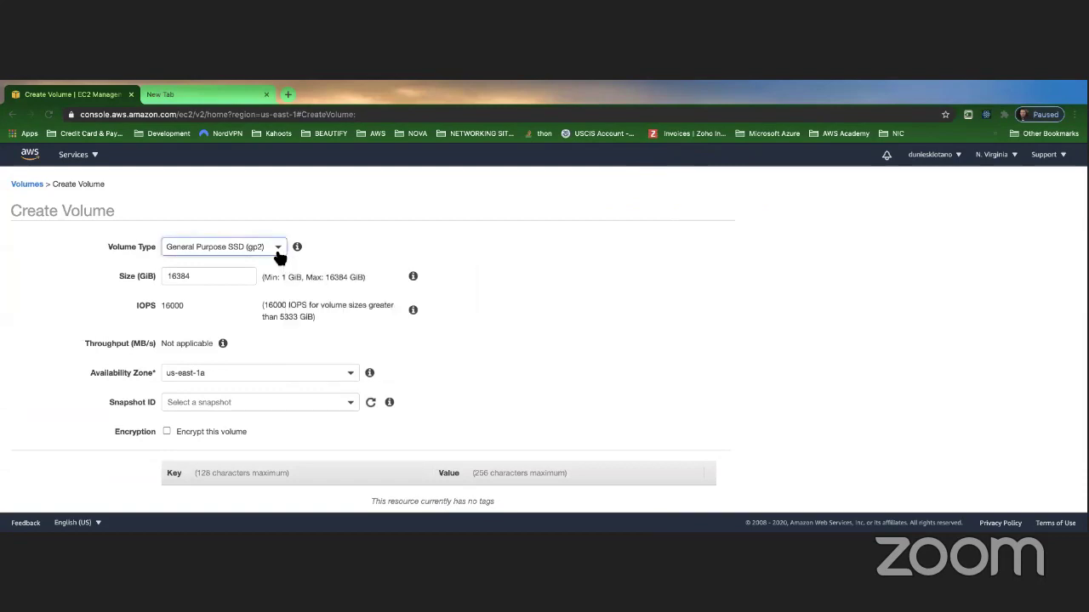
# Step: Compare io1 and io2 volume types, settling on Provisioned IOPS SSD (io2)
pyautogui.click(278, 248)
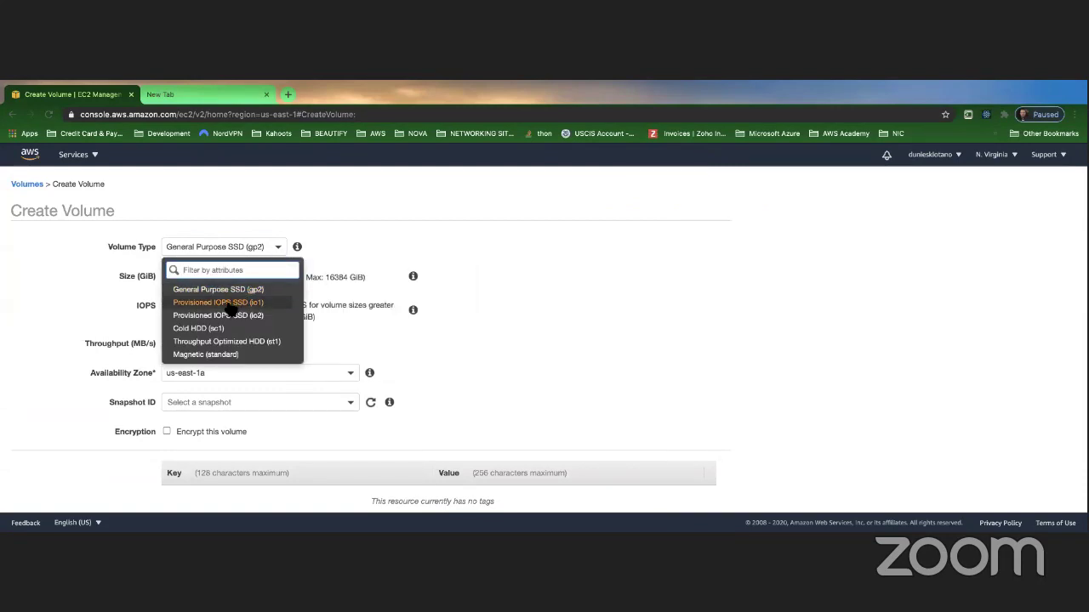
pyautogui.click(228, 303)
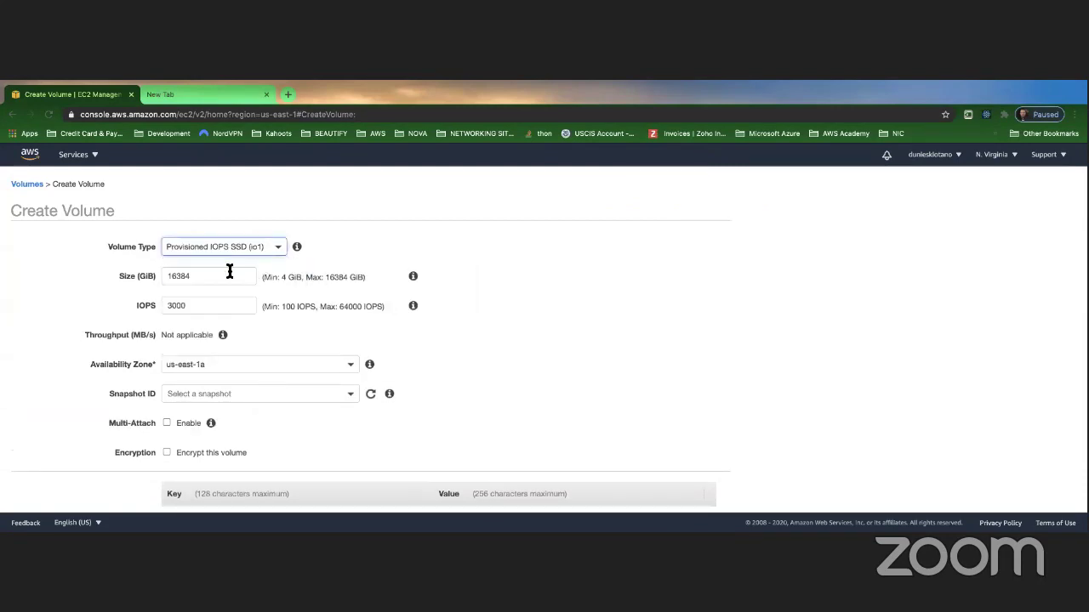
pyautogui.doubleClick(201, 276)
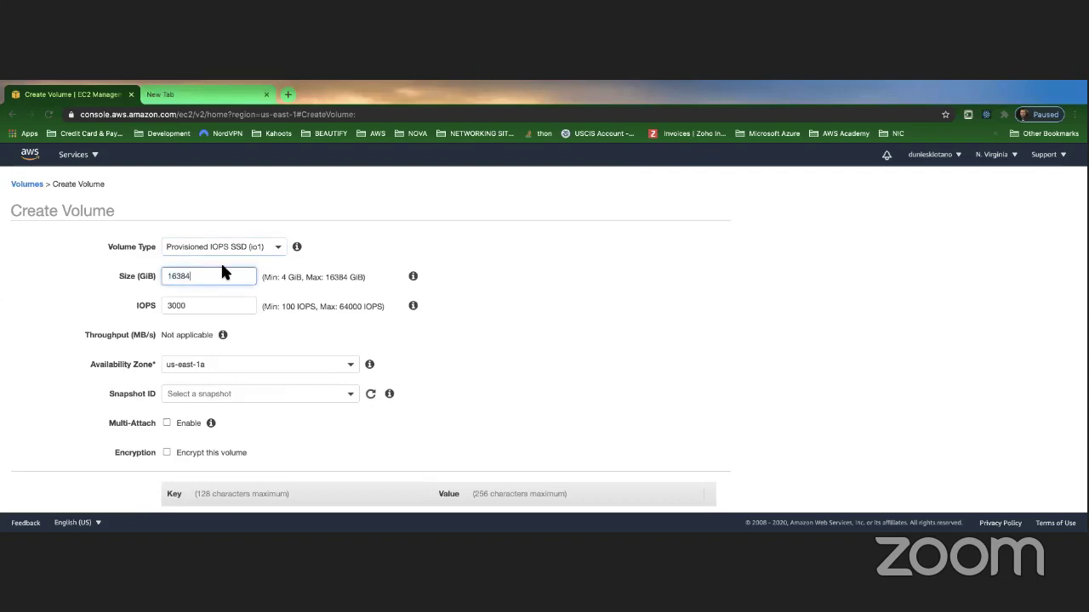
pyautogui.click(258, 248)
pyautogui.click(236, 316)
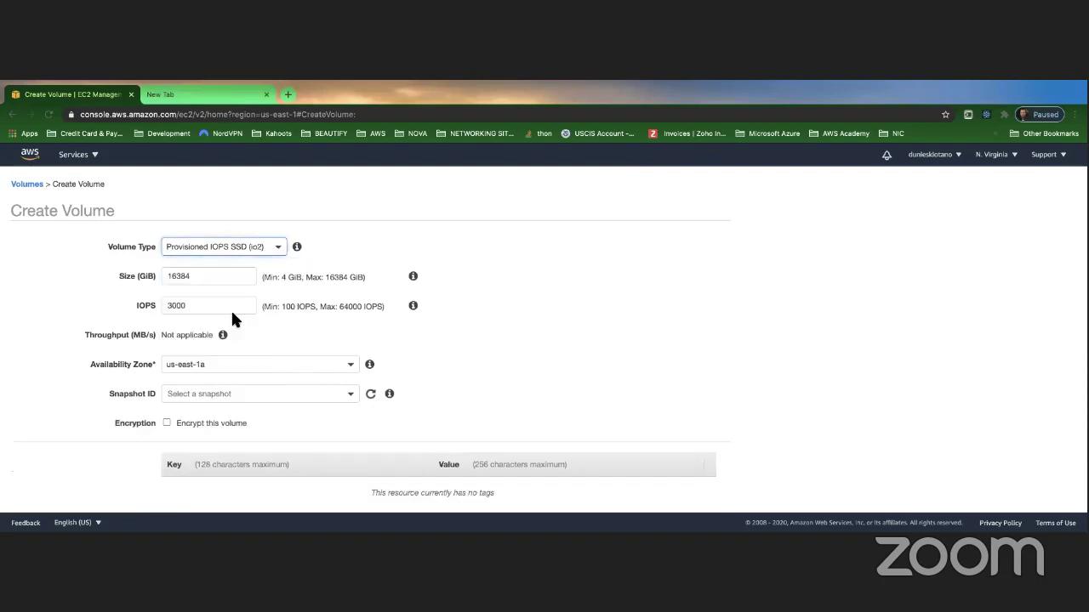
pyautogui.doubleClick(207, 278)
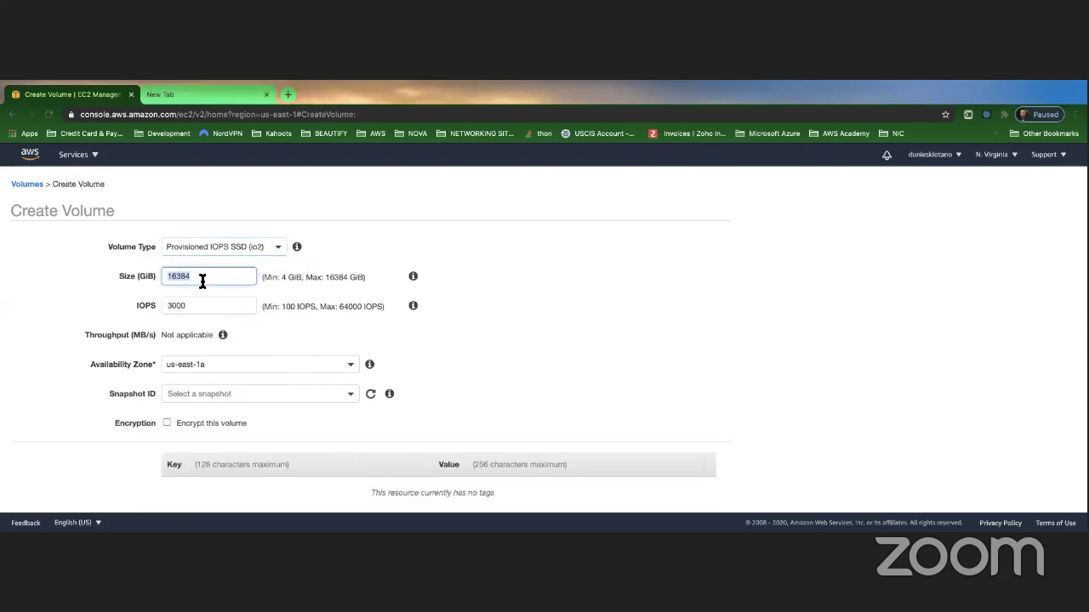
pyautogui.click(253, 248)
pyautogui.click(242, 302)
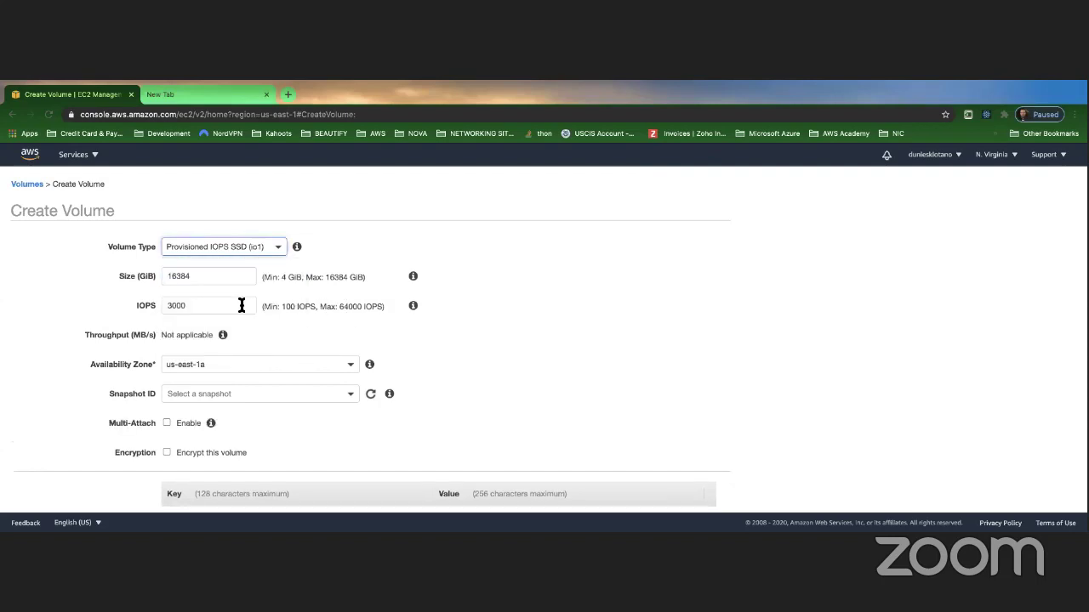
pyautogui.click(255, 254)
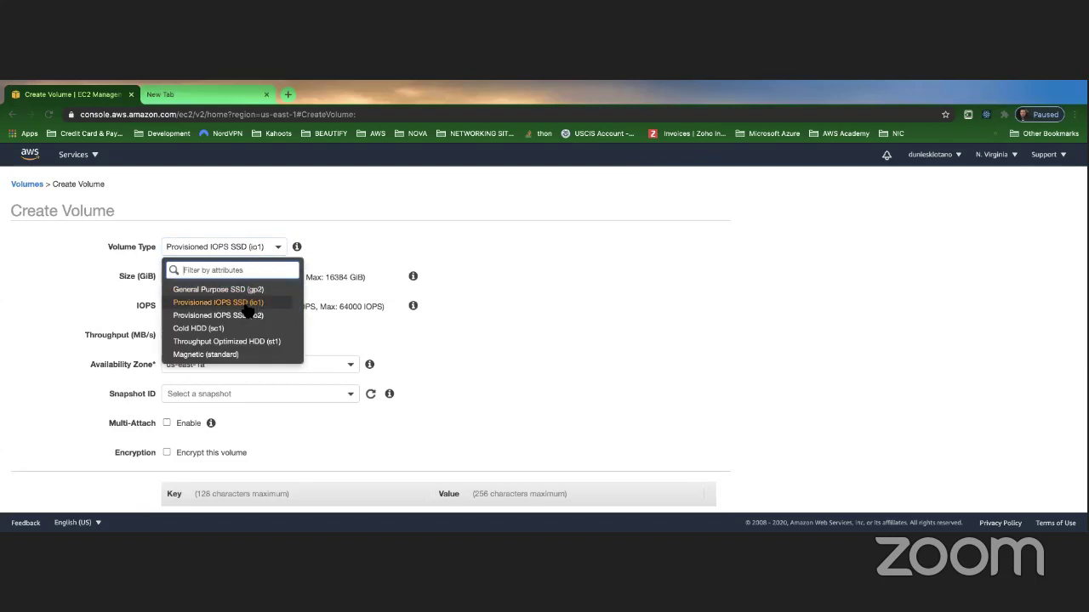
pyautogui.click(242, 311)
# Step: Replace the 3000 IOPS value with 64000 at 16384 GiB, revealing the Nitro notice
pyautogui.click(192, 275)
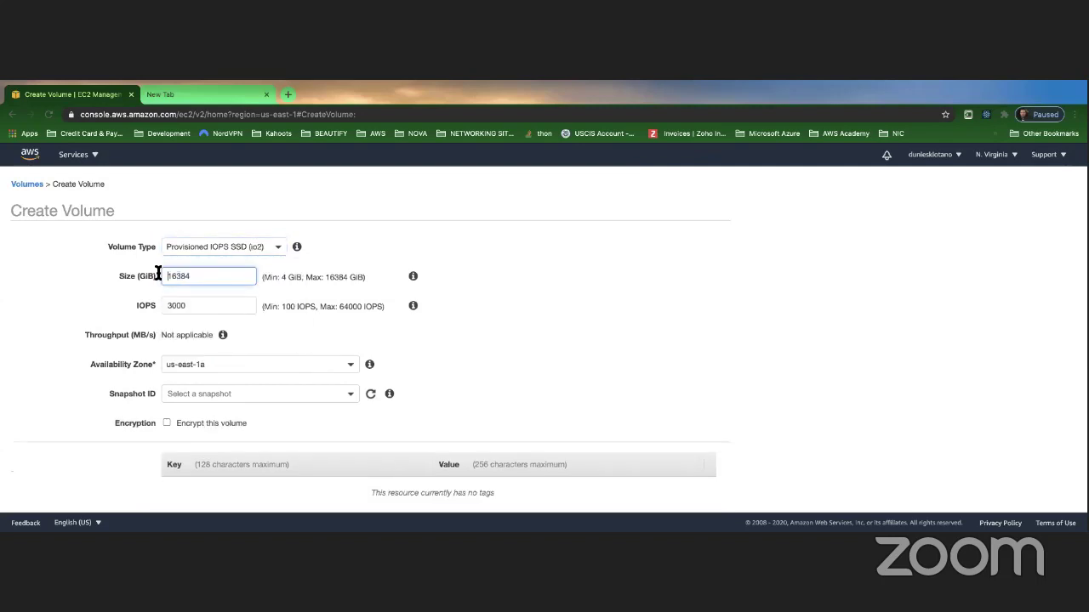
pyautogui.doubleClick(206, 275)
pyautogui.doubleClick(199, 306)
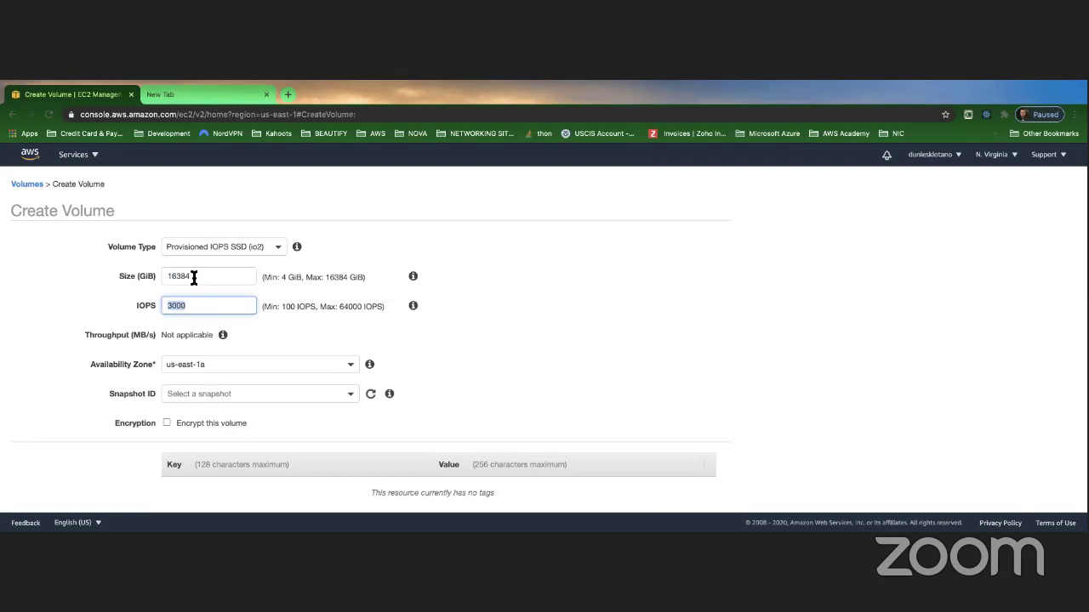
pyautogui.doubleClick(199, 276)
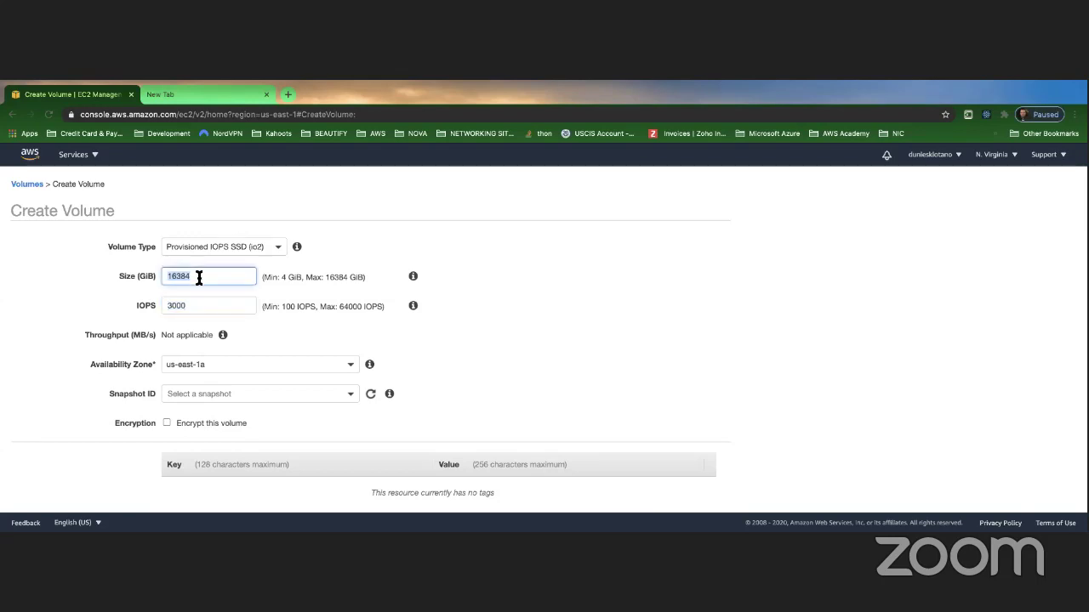
pyautogui.doubleClick(194, 306)
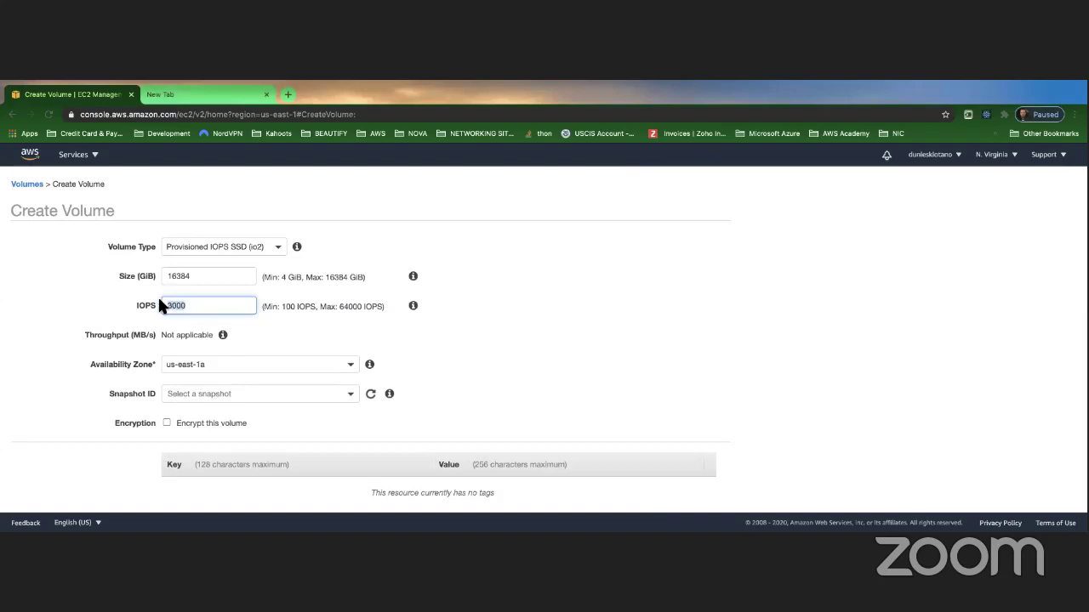
pyautogui.write('64')
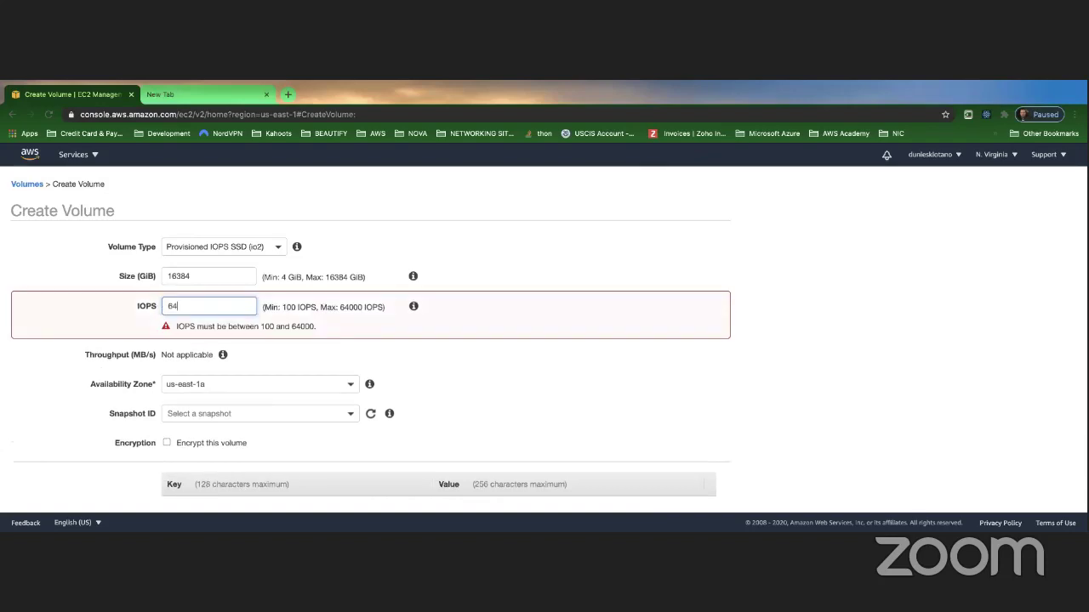
pyautogui.write('000')
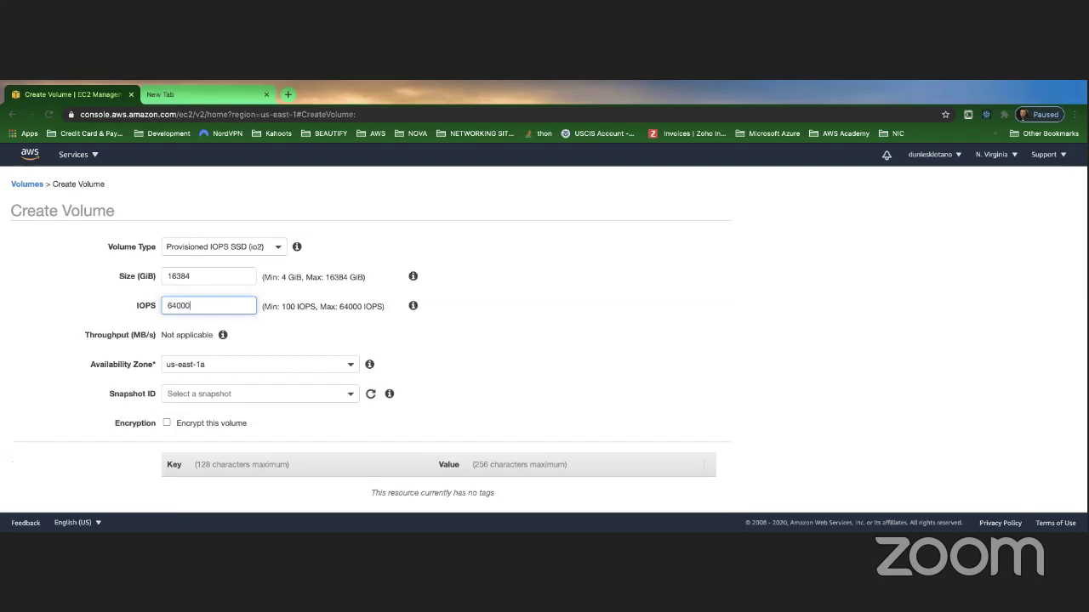
pyautogui.click(296, 282)
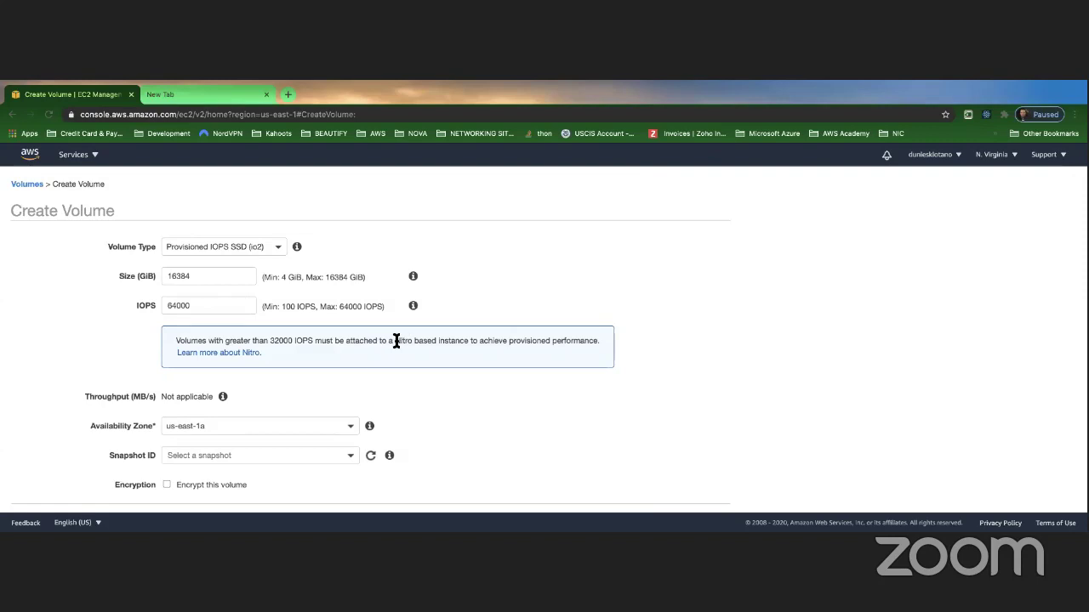
# Step: Highlight the Nitro-based instance notice and its 32000 IOPS threshold, keeping io2 selected
pyautogui.moveTo(395, 340); pyautogui.dragTo(463, 340)
pyautogui.click(393, 341)
pyautogui.click(241, 283)
pyautogui.scroll(-5, 238, 280)
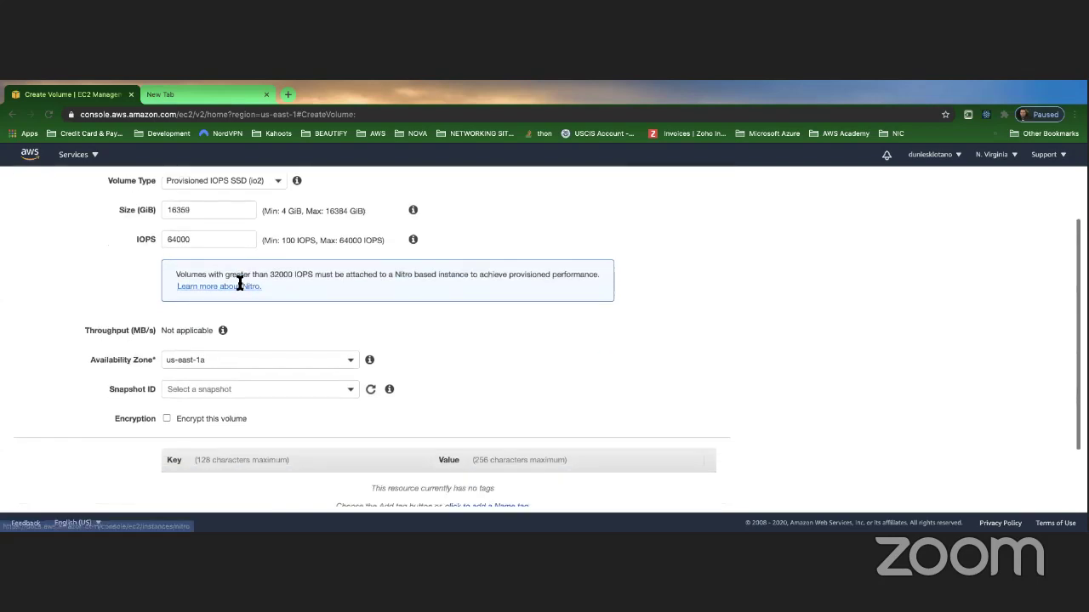
pyautogui.click(280, 224)
pyautogui.click(358, 219)
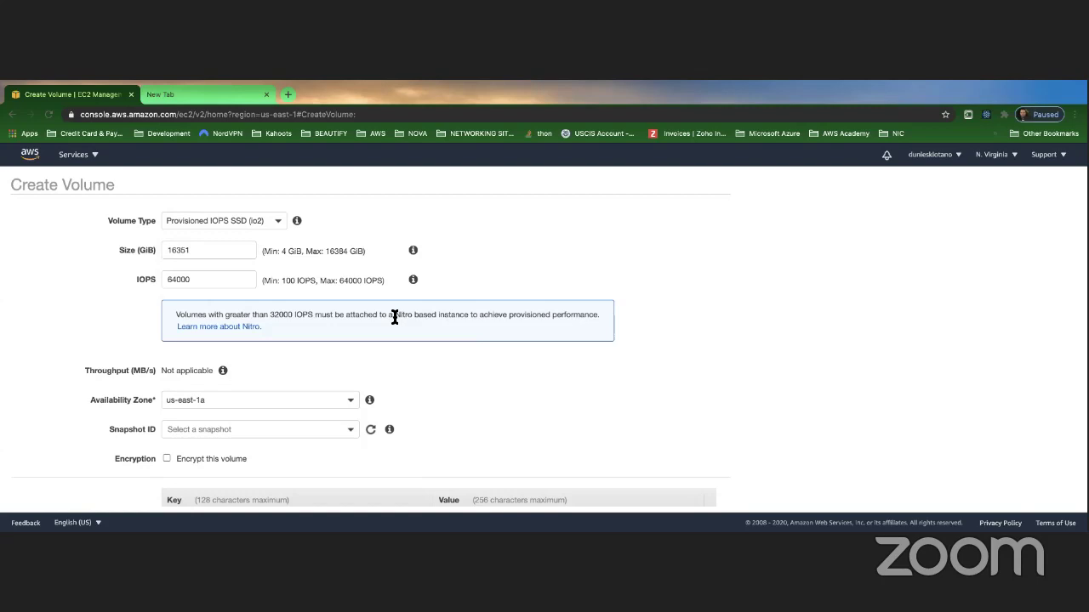
pyautogui.moveTo(395, 315); pyautogui.dragTo(436, 315)
pyautogui.click(432, 285)
pyautogui.moveTo(396, 315); pyautogui.dragTo(412, 314)
pyautogui.moveTo(270, 314); pyautogui.dragTo(293, 314)
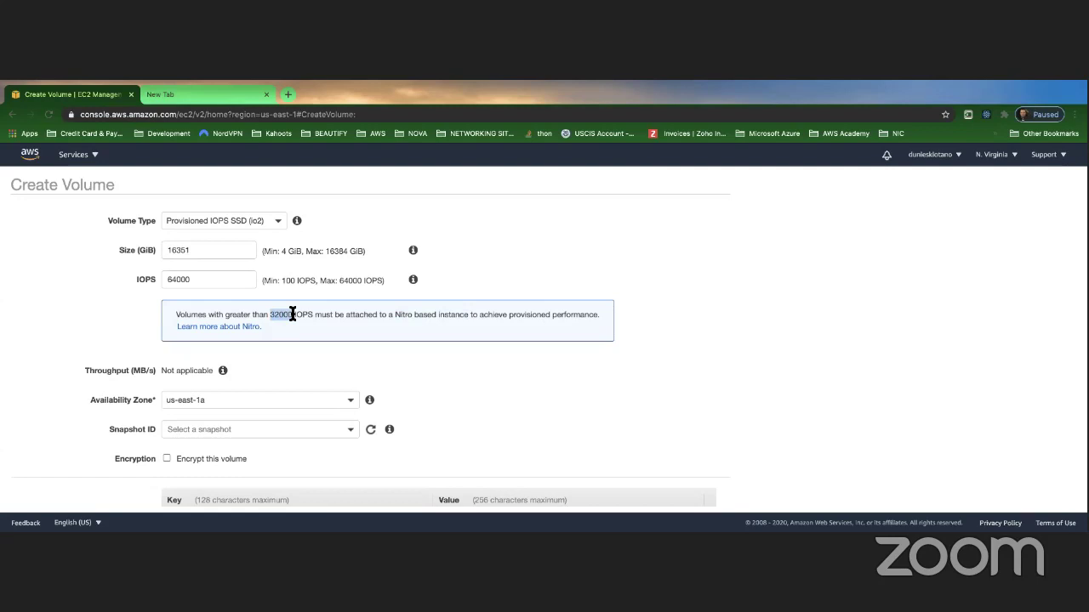
# Step: Highlight the 64000 IOPS value and the 16351 GiB size value
pyautogui.click(180, 281)
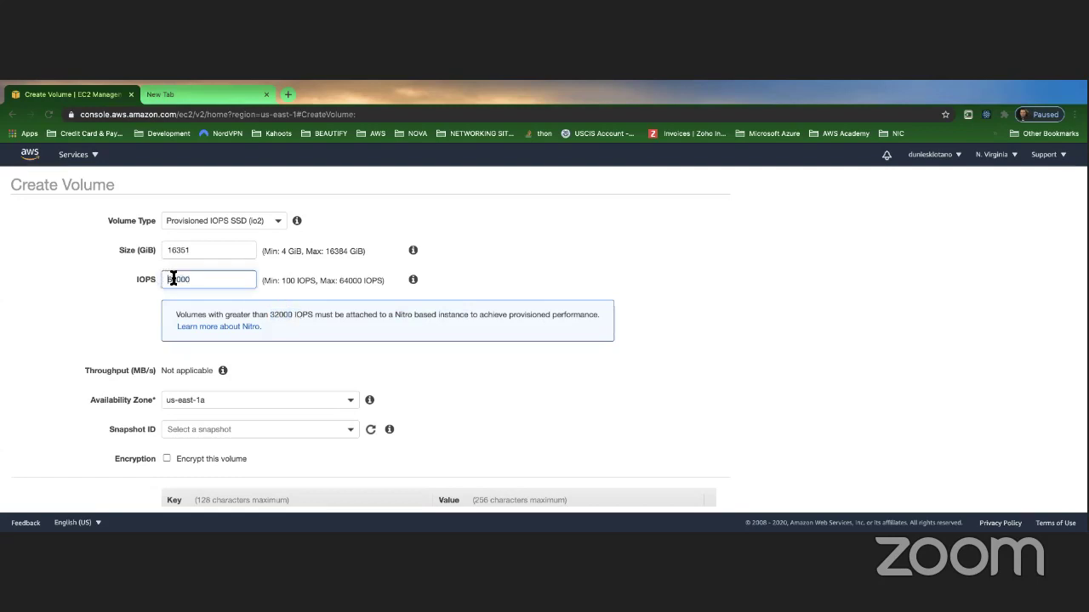
pyautogui.moveTo(169, 280); pyautogui.dragTo(197, 280)
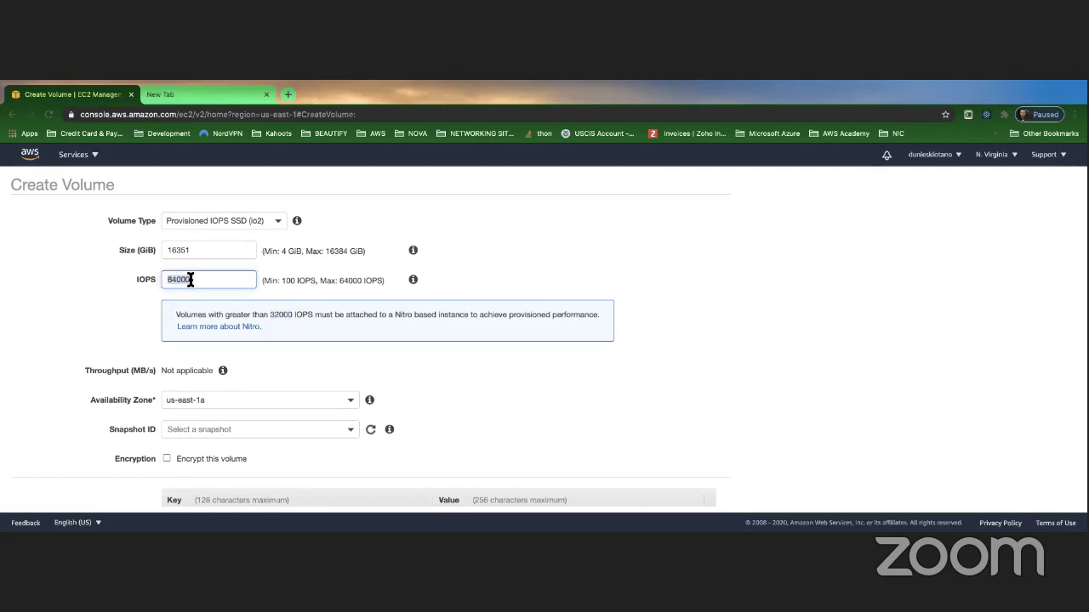
pyautogui.click(474, 273)
pyautogui.moveTo(166, 250); pyautogui.dragTo(201, 250)
# Step: Change the volume type to Cold HDD (sc1) and note that IOPS is not applicable
pyautogui.click(217, 224)
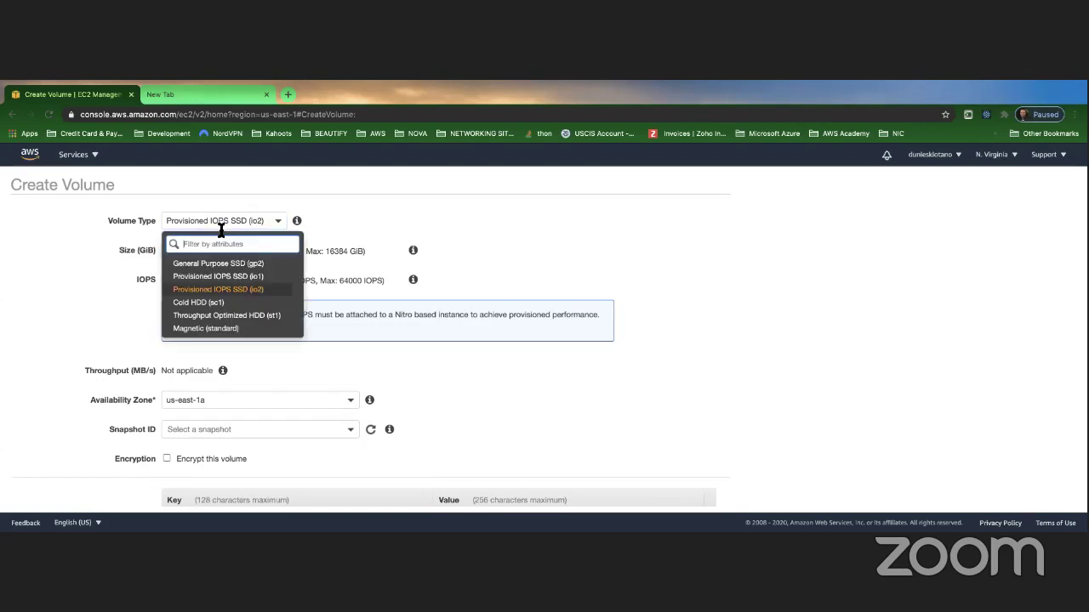
pyautogui.click(202, 299)
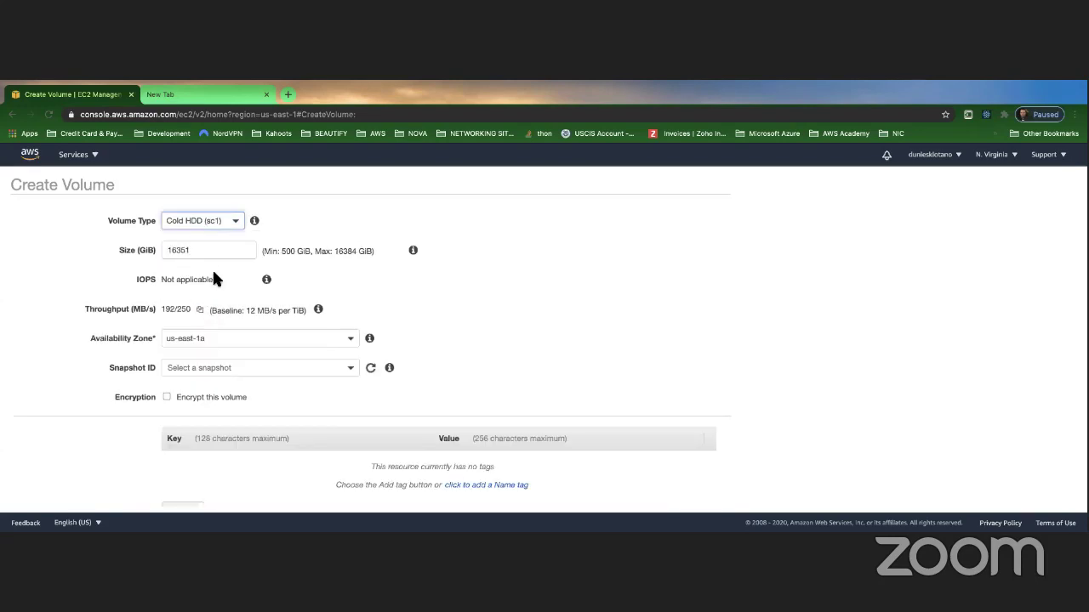
pyautogui.doubleClick(199, 248)
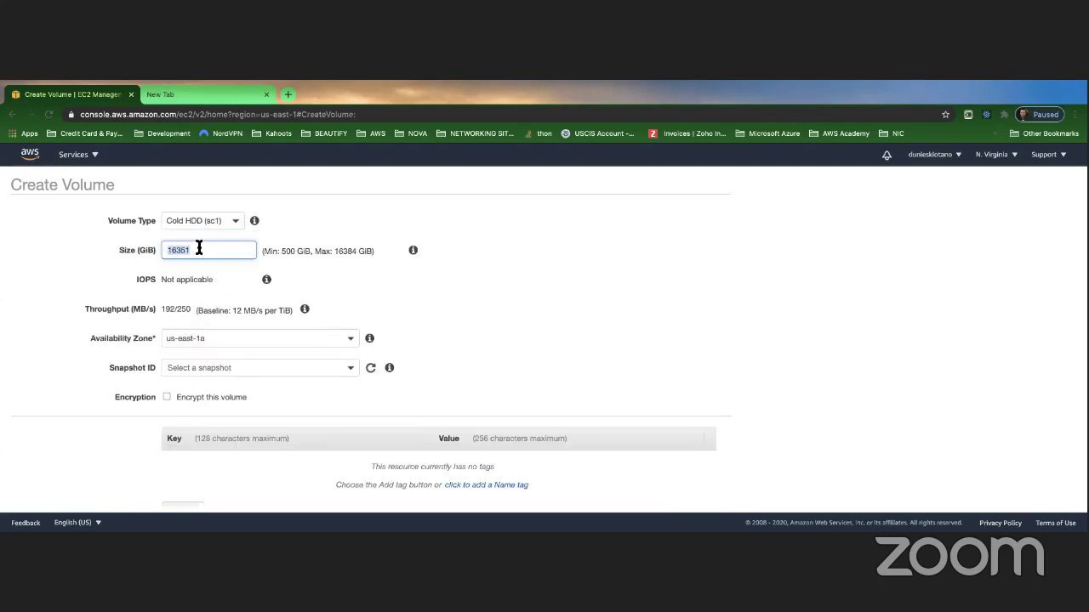
pyautogui.moveTo(162, 280); pyautogui.dragTo(214, 280)
# Step: Compare with the EBS volume types slide, then show the size limits for 16351 GiB
pyautogui.hotkey('ctrl', 'Left')
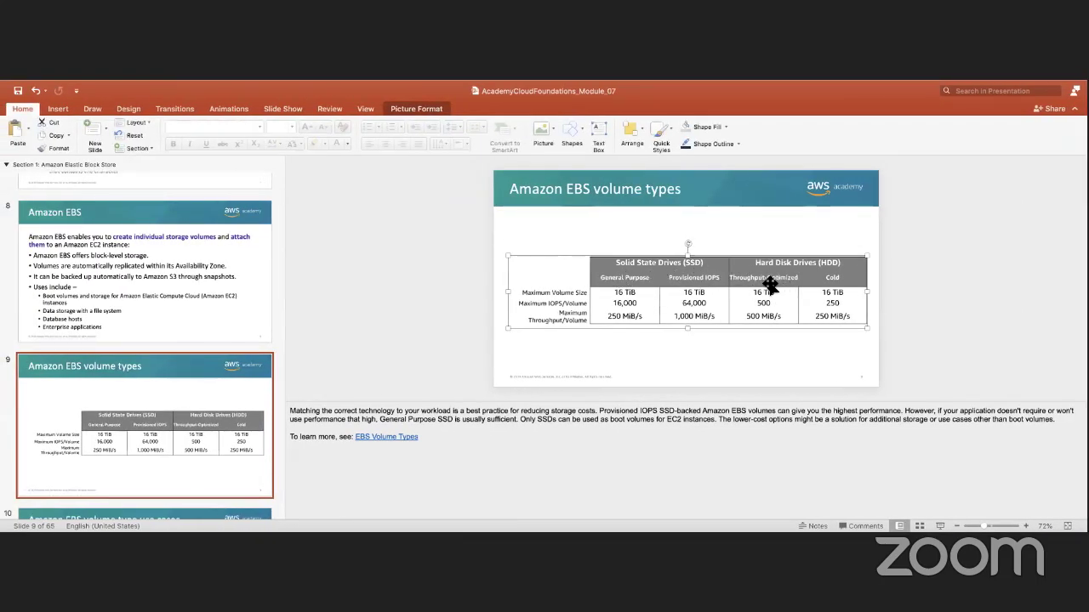
pyautogui.hotkey('ctrl', 'Right')
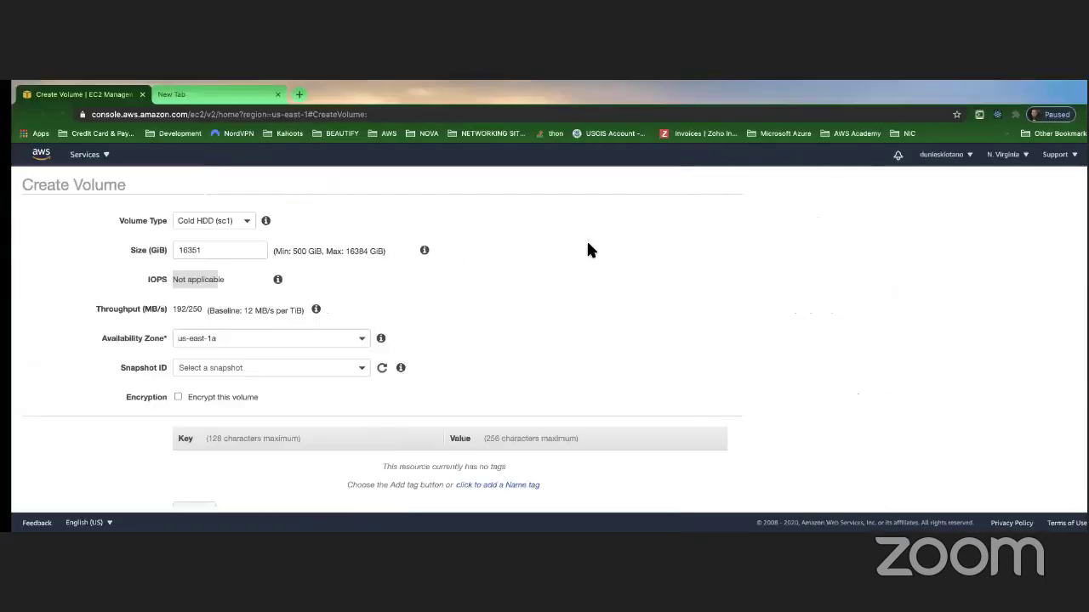
pyautogui.doubleClick(208, 251)
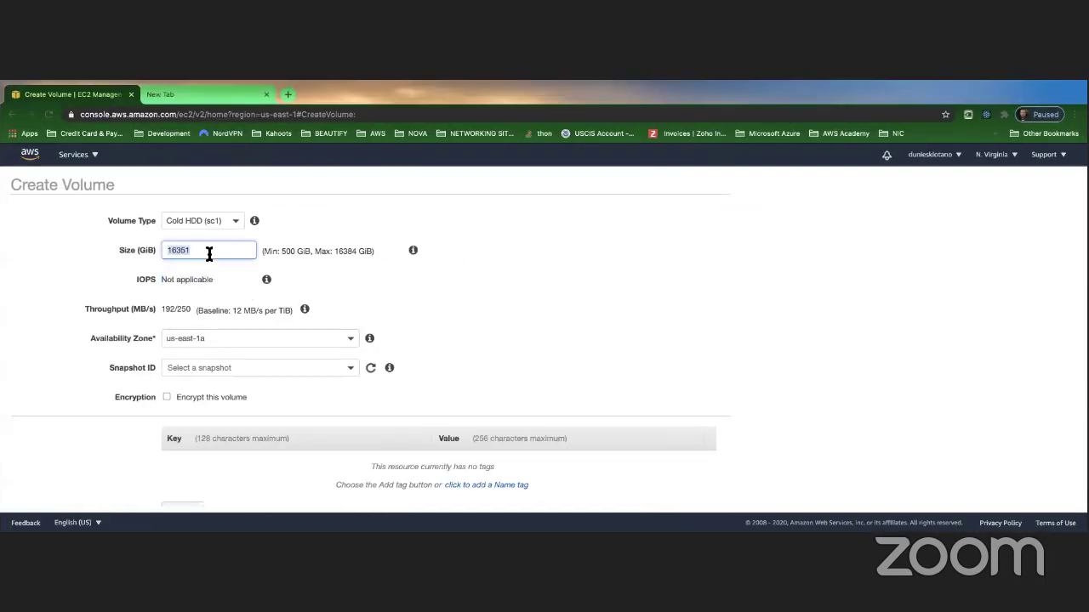
pyautogui.moveTo(142, 253); pyautogui.dragTo(151, 251)
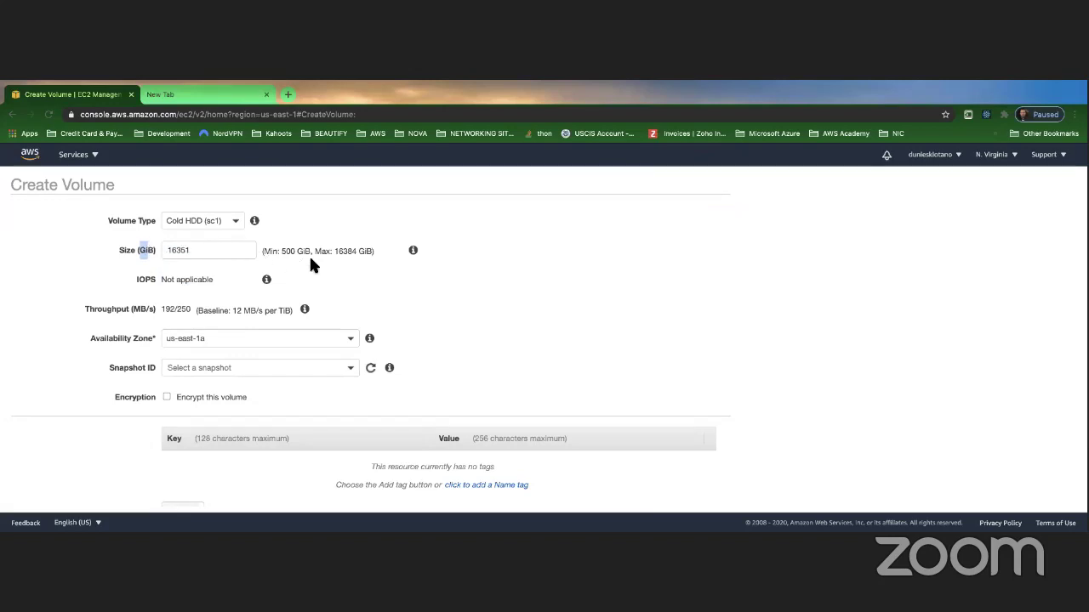
pyautogui.click(414, 250)
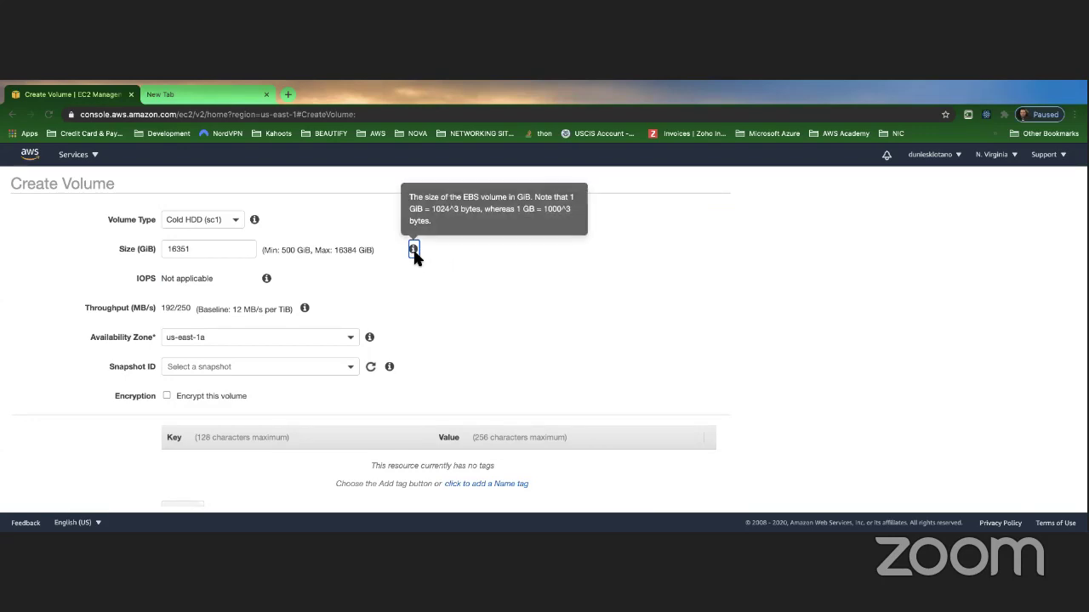
# Step: In a new tab, enter 'gibibyte to' and search the 'gibibyte to gigabyte' suggestion
pyautogui.click(288, 95)
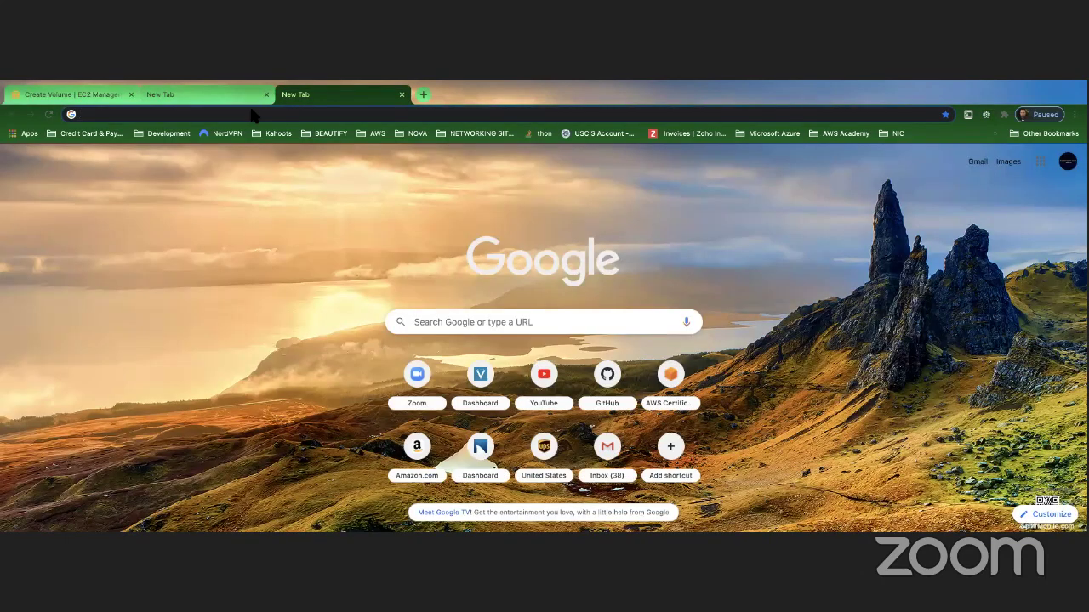
pyautogui.click(251, 115)
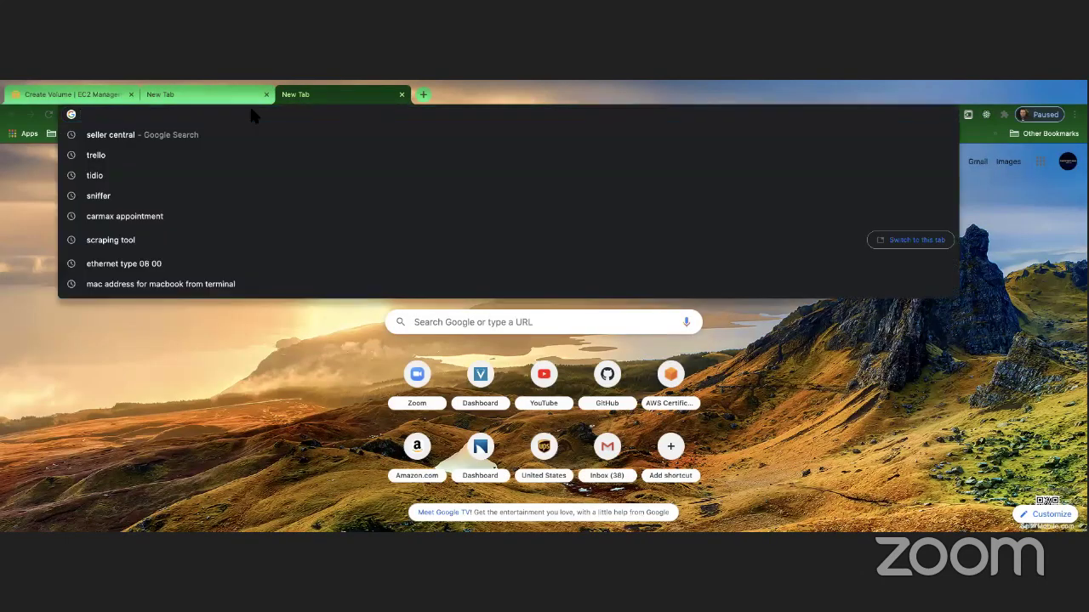
pyautogui.write('gi')
pyautogui.press('BackSpace')
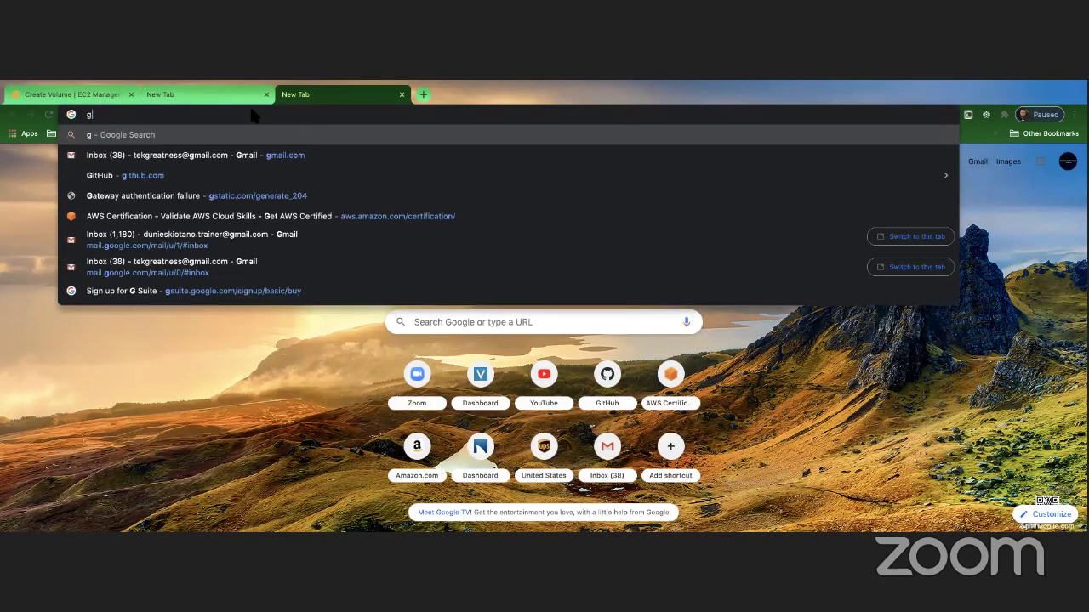
pyautogui.write('iby')
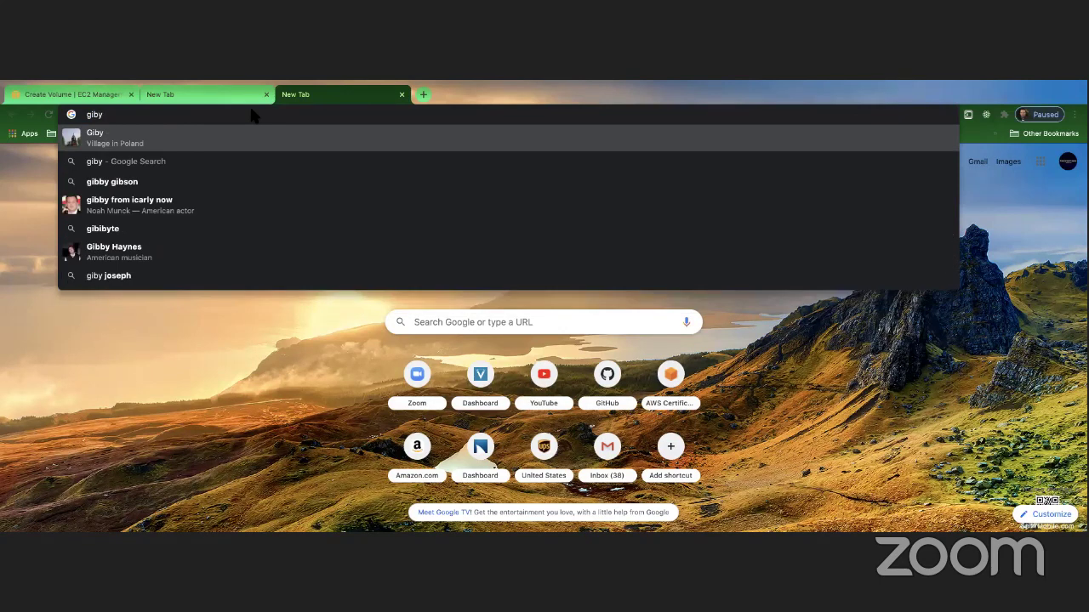
pyautogui.press('BackSpace')
pyautogui.write('i')
pyautogui.write('bute')
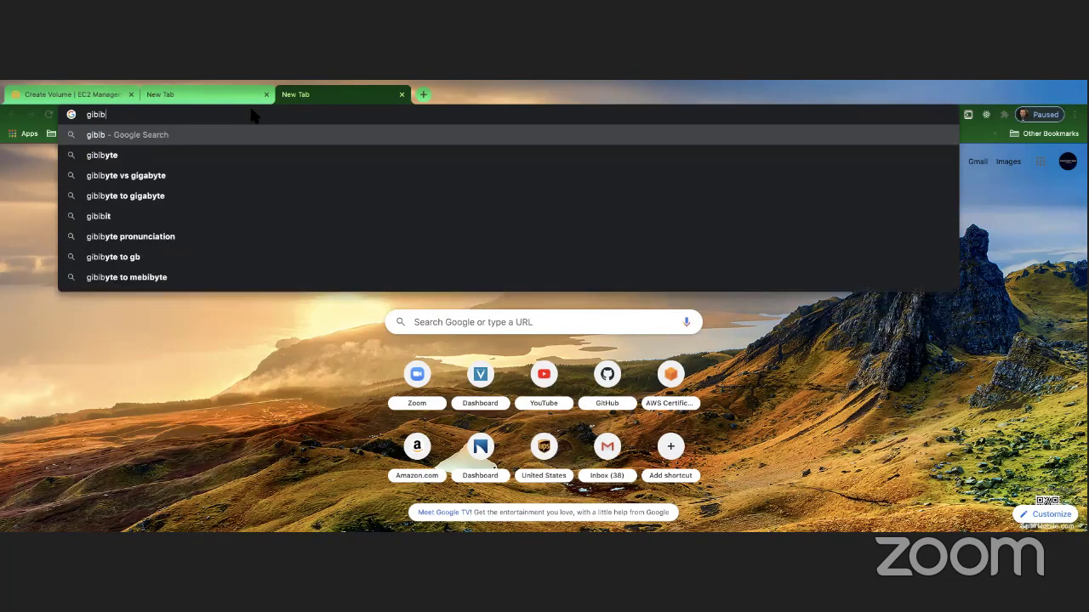
pyautogui.press('BackSpace')
pyautogui.press('BackSpace')
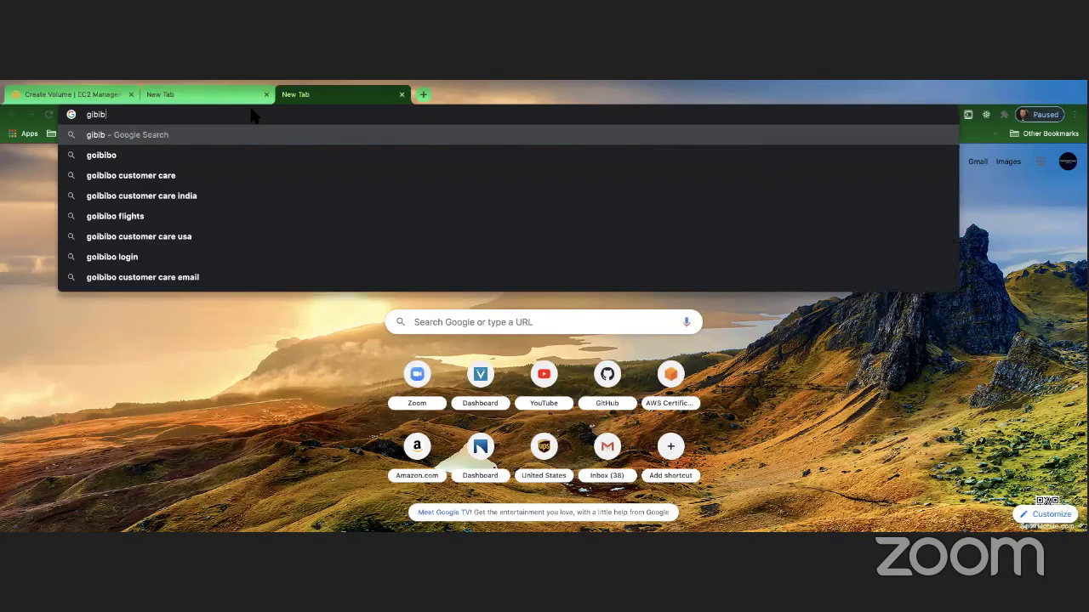
pyautogui.write('yte to')
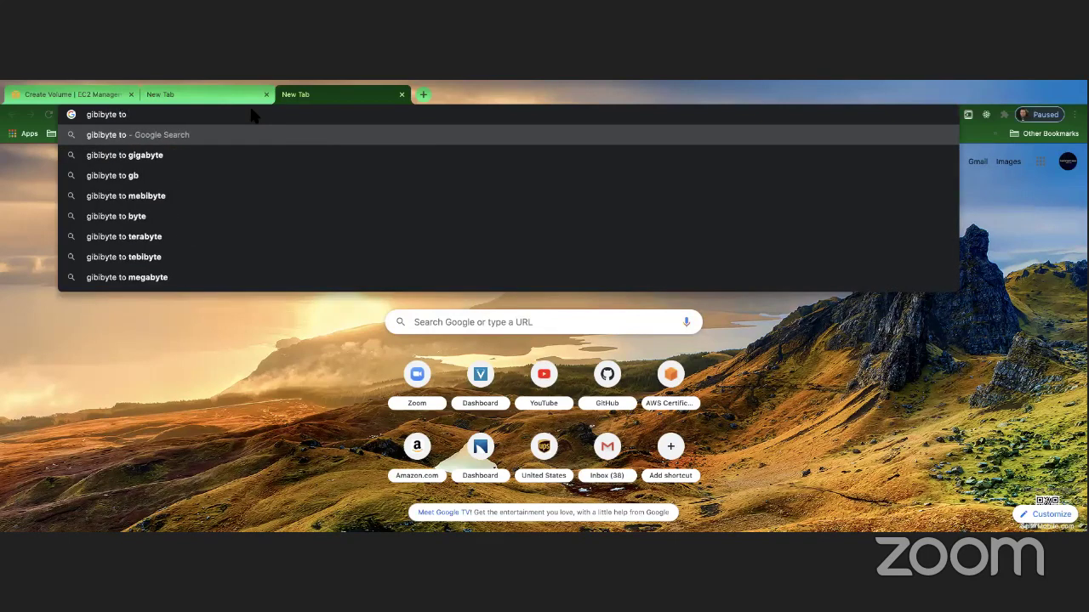
pyautogui.click(226, 153)
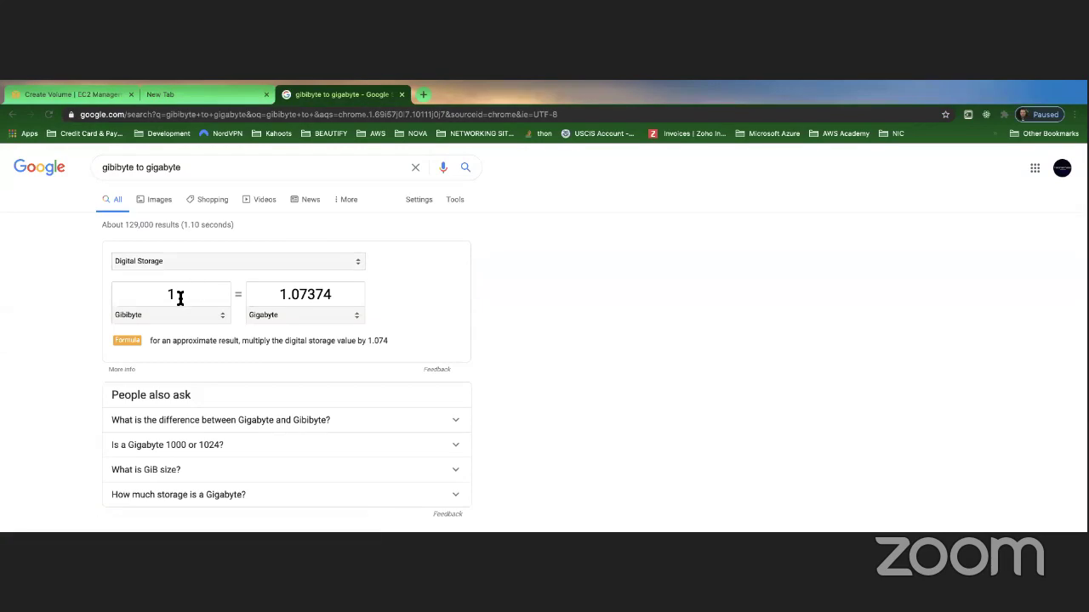
pyautogui.doubleClick(181, 296)
pyautogui.click(185, 296)
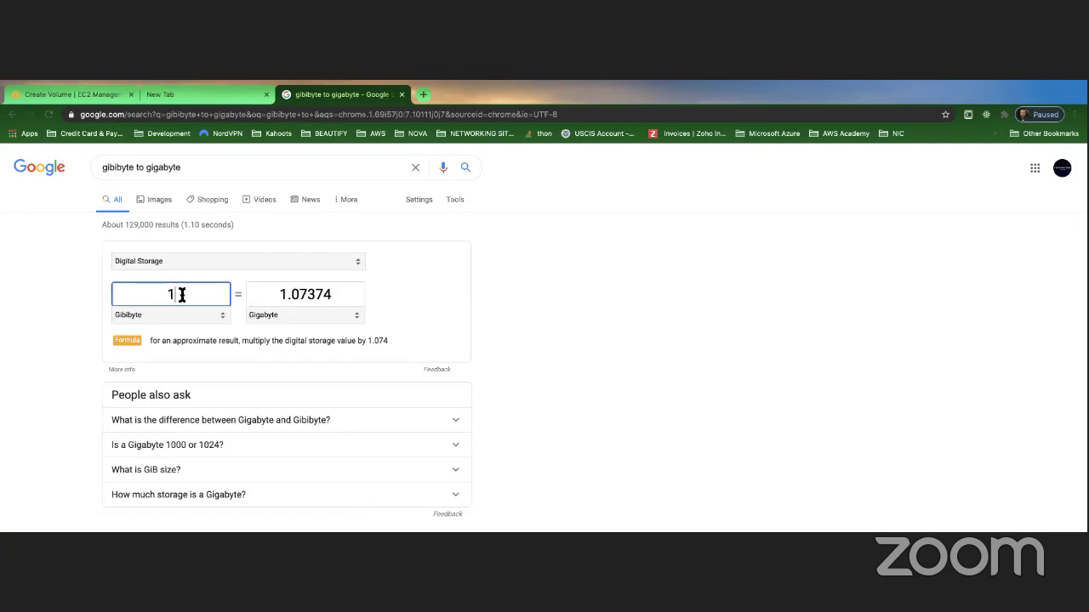
pyautogui.write('\\')
pyautogui.press('BackSpace')
pyautogui.write('1')
pyautogui.moveTo(275, 294); pyautogui.dragTo(330, 294)
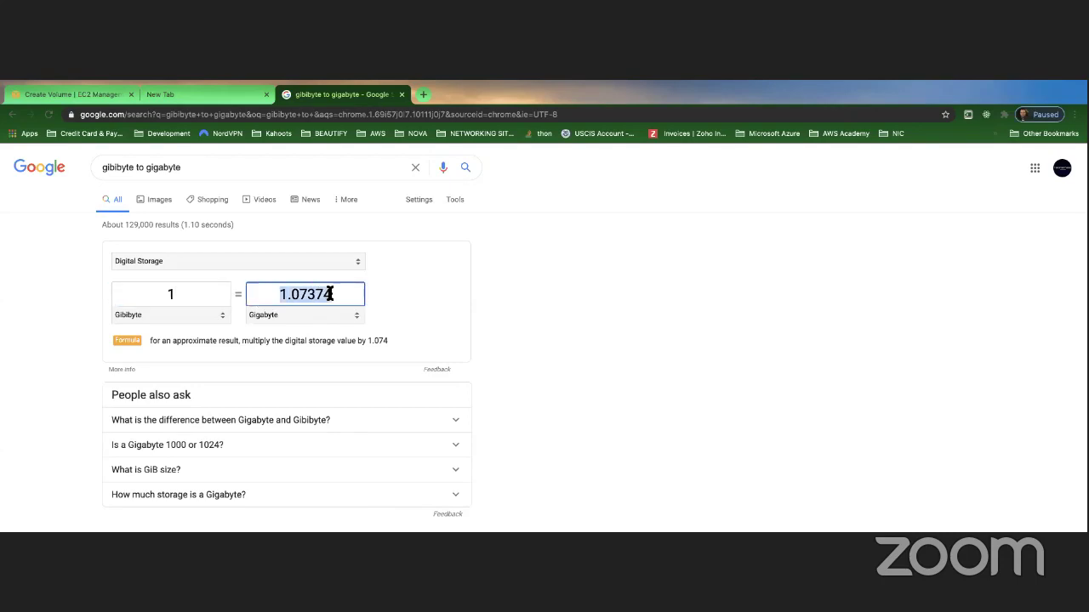
pyautogui.moveTo(173, 294); pyautogui.dragTo(156, 295)
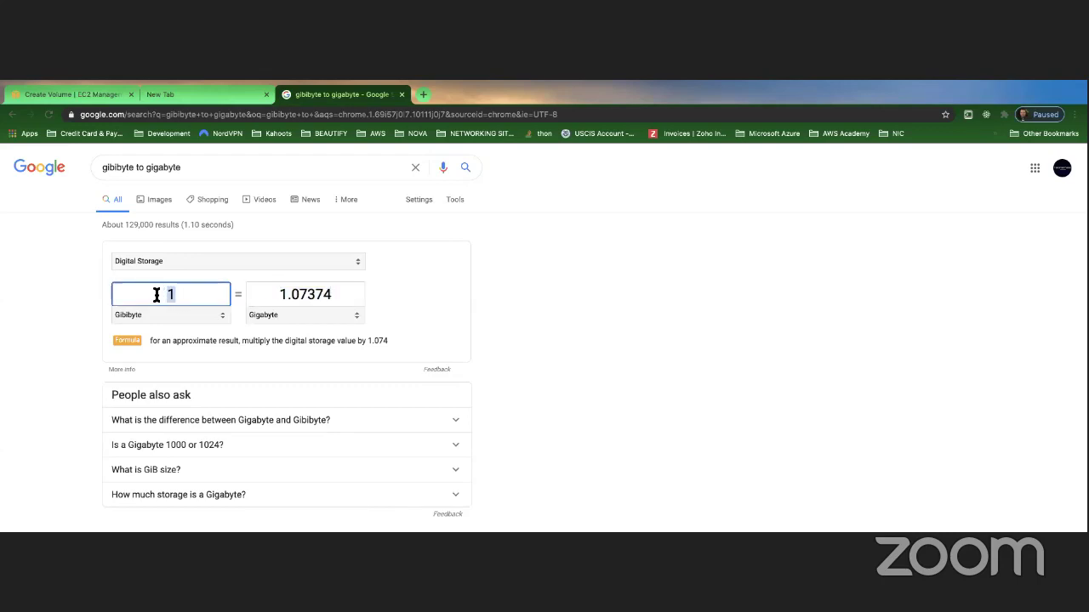
pyautogui.click(179, 294)
pyautogui.click(285, 295)
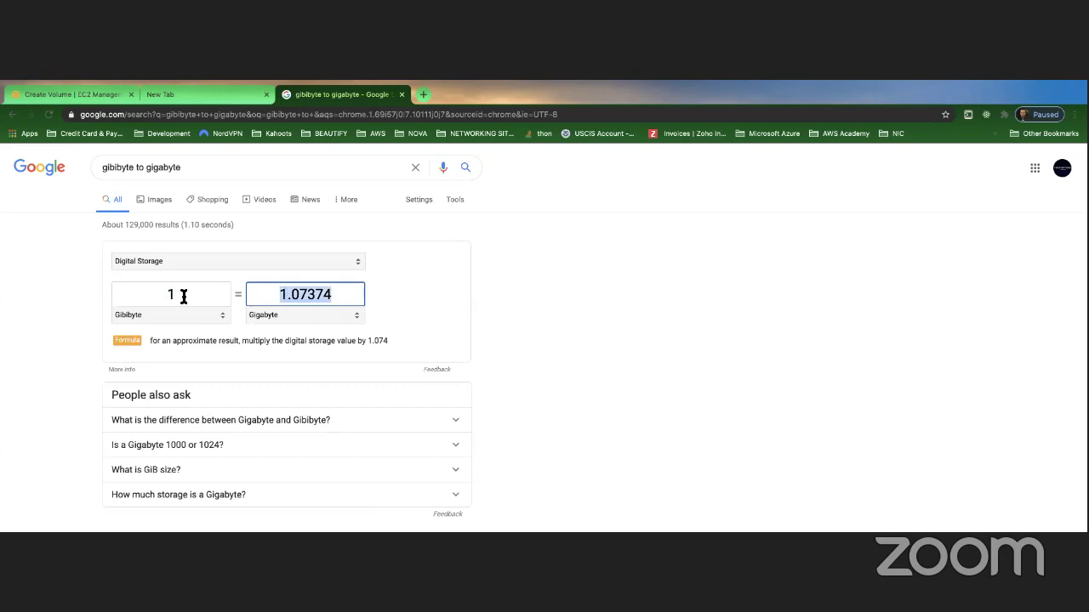
pyautogui.click(168, 294)
pyautogui.moveTo(281, 294); pyautogui.dragTo(338, 294)
pyautogui.click(379, 295)
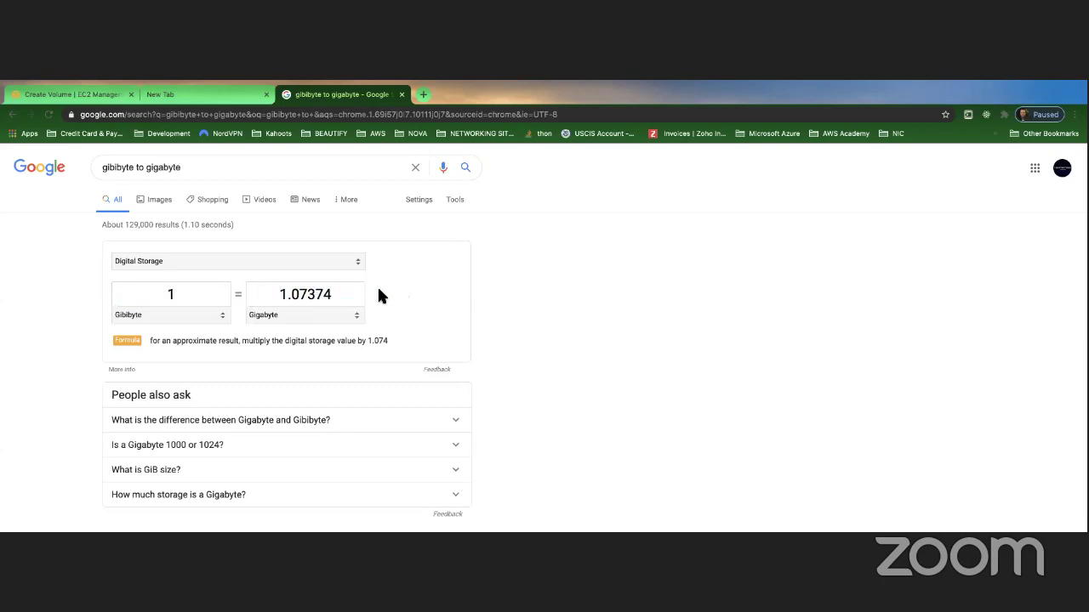
pyautogui.doubleClick(173, 294)
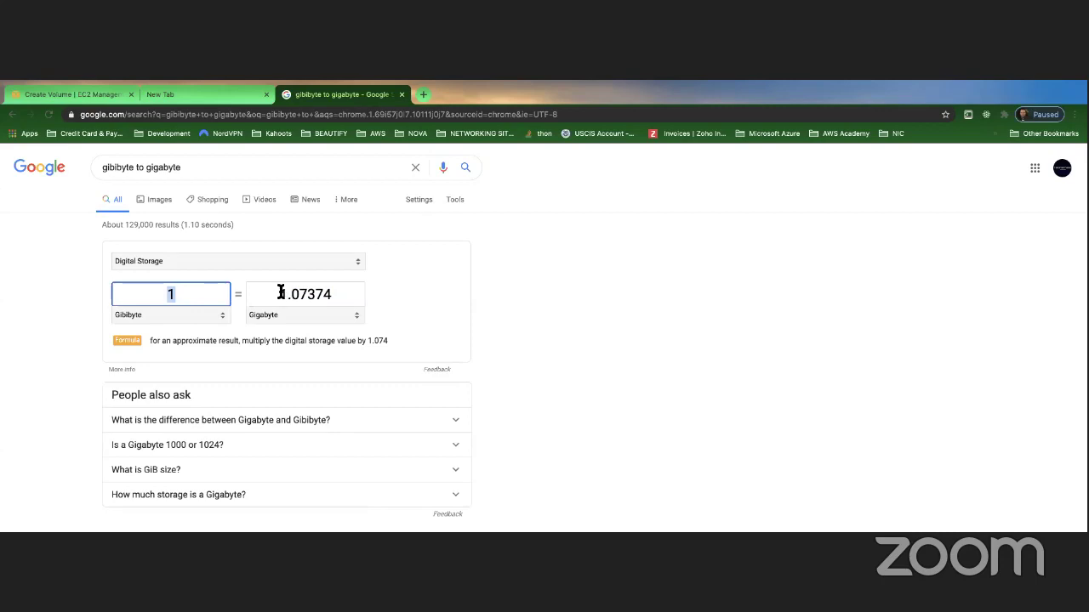
pyautogui.click(181, 295)
pyautogui.moveTo(276, 294); pyautogui.dragTo(342, 292)
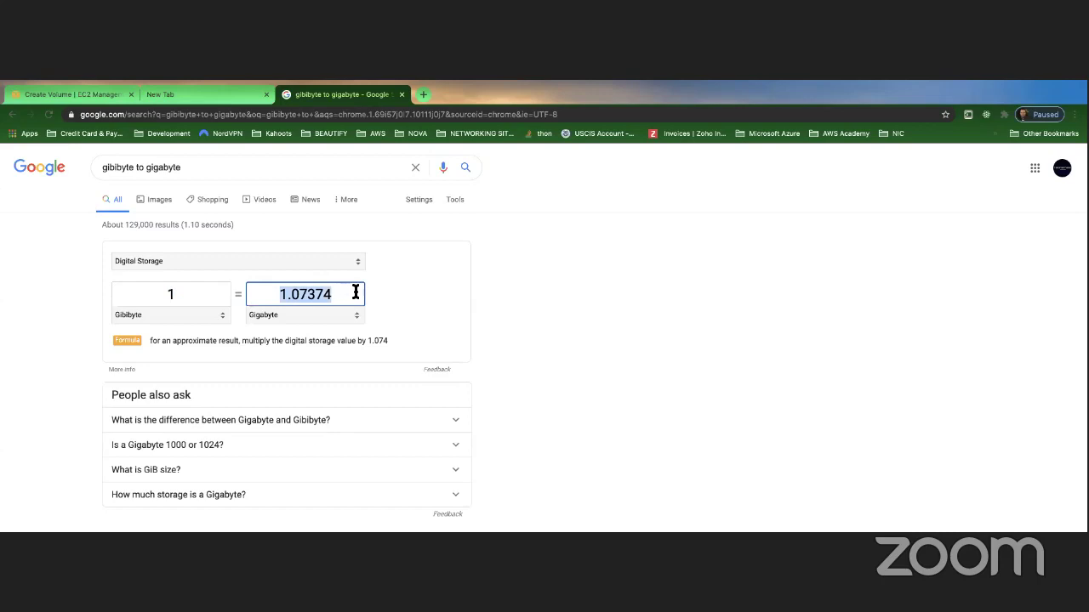
pyautogui.click(408, 293)
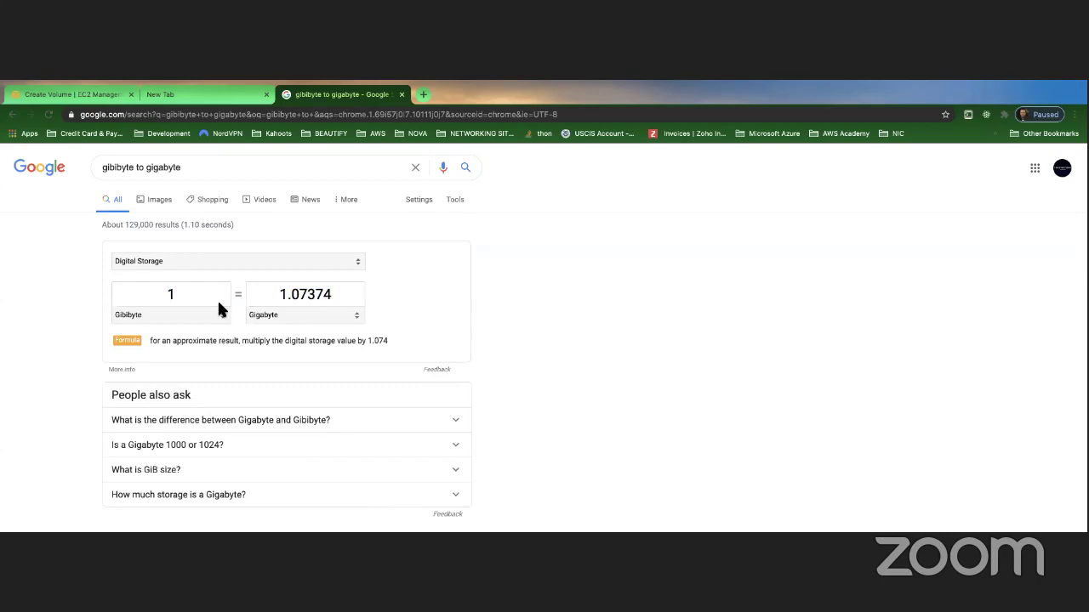
# Step: Set the converter's source unit to Mebibyte
pyautogui.click(172, 313)
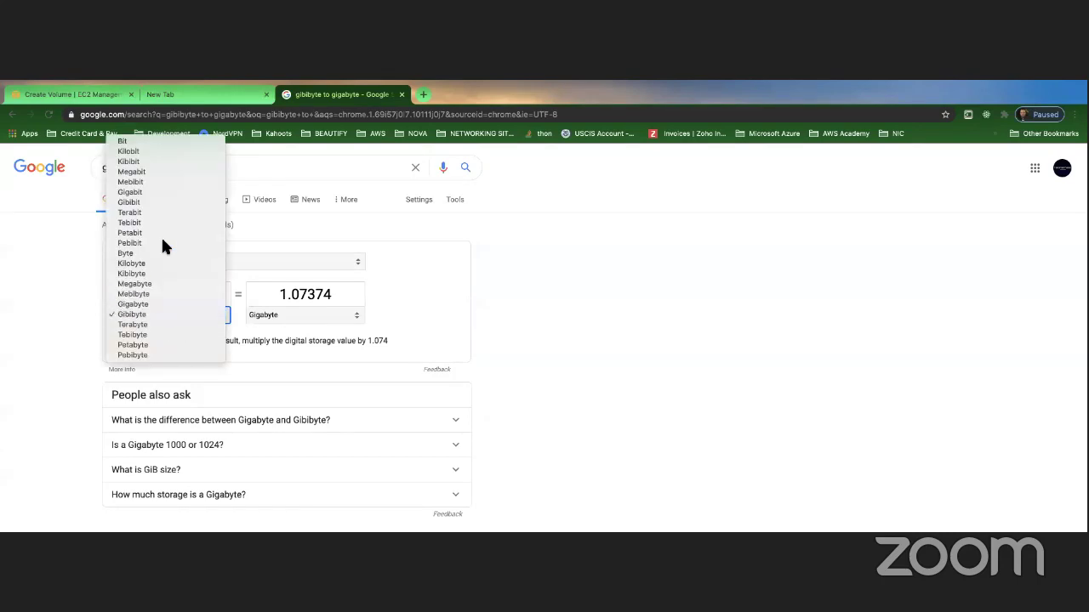
pyautogui.click(152, 284)
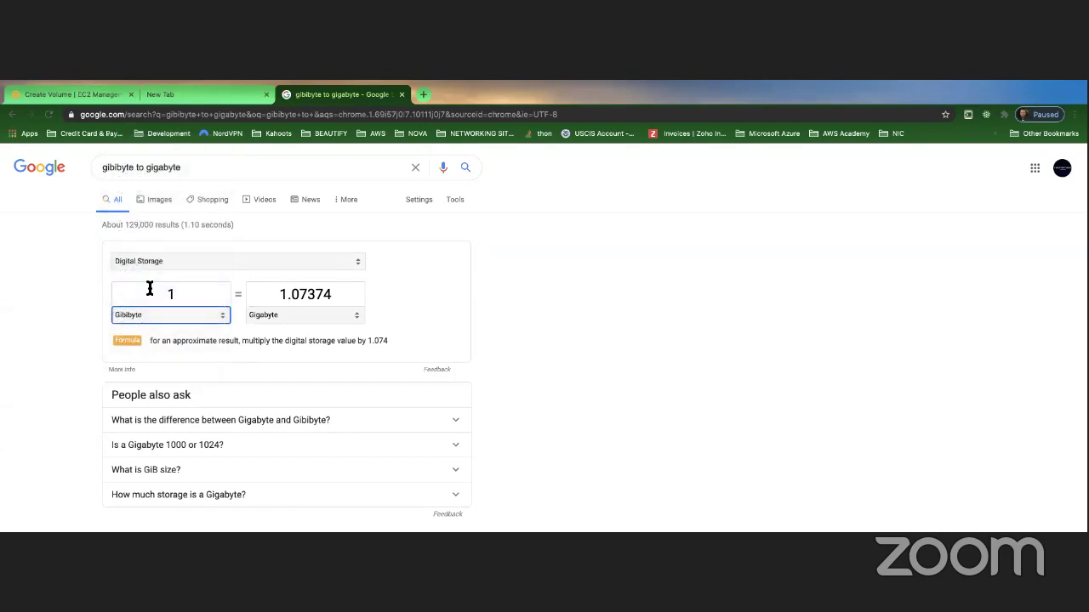
pyautogui.click(159, 311)
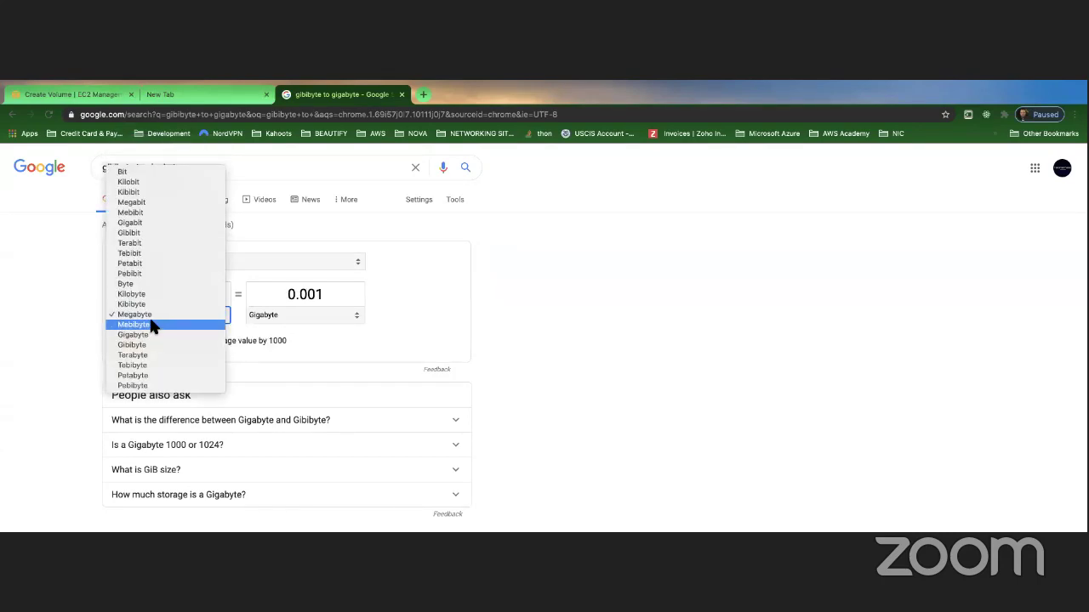
pyautogui.click(155, 324)
pyautogui.click(183, 295)
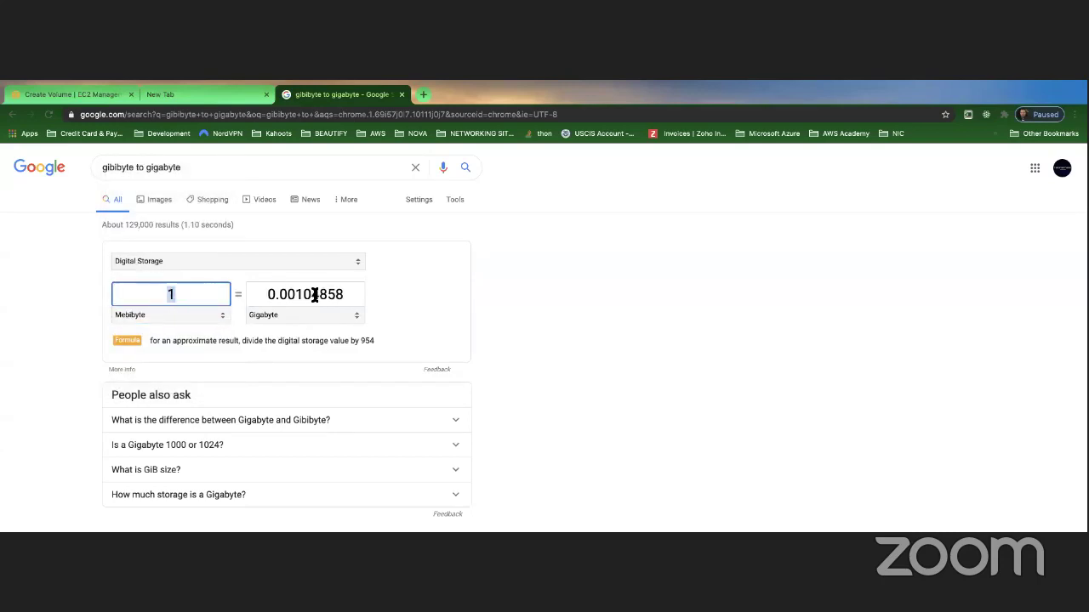
# Step: Set the target unit to Megabyte with Mebibyte as source, showing 1.04858 Megabyte
pyautogui.click(292, 313)
pyautogui.press('Escape')
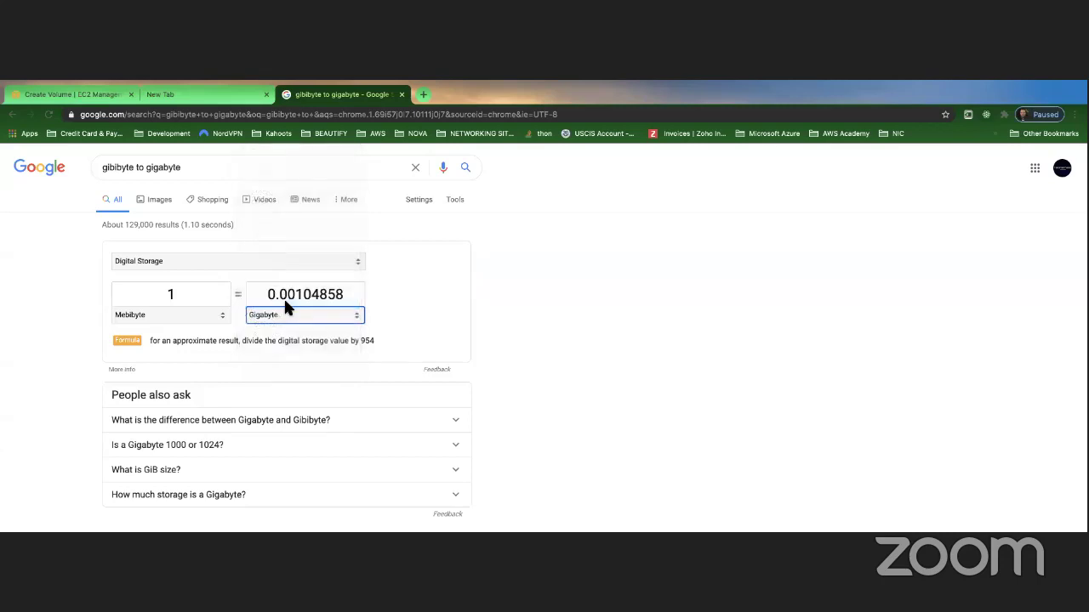
pyautogui.click(285, 310)
pyautogui.click(332, 305)
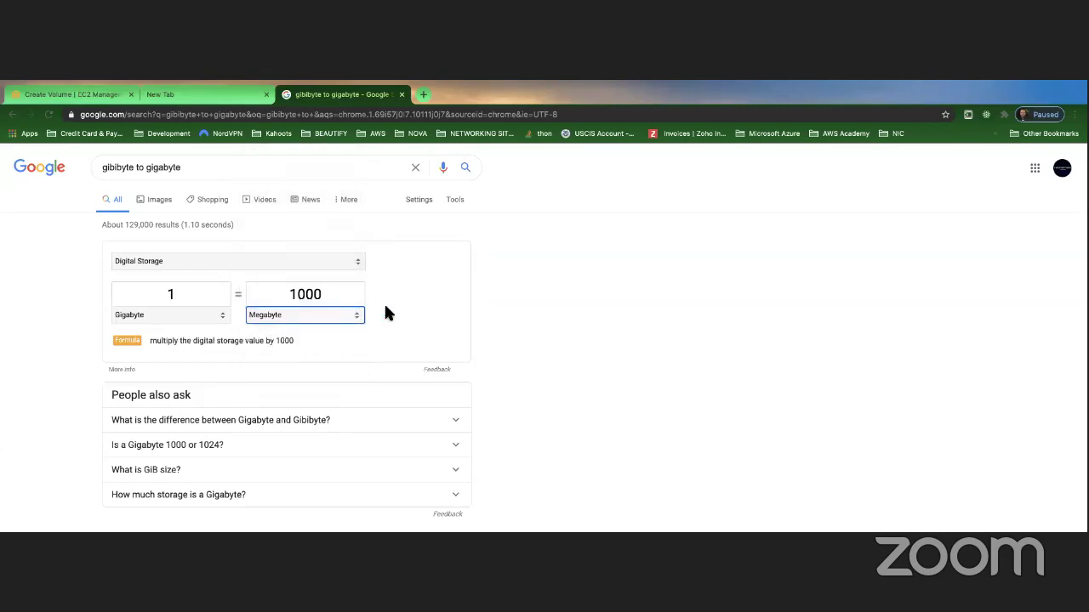
pyautogui.click(278, 322)
pyautogui.click(213, 310)
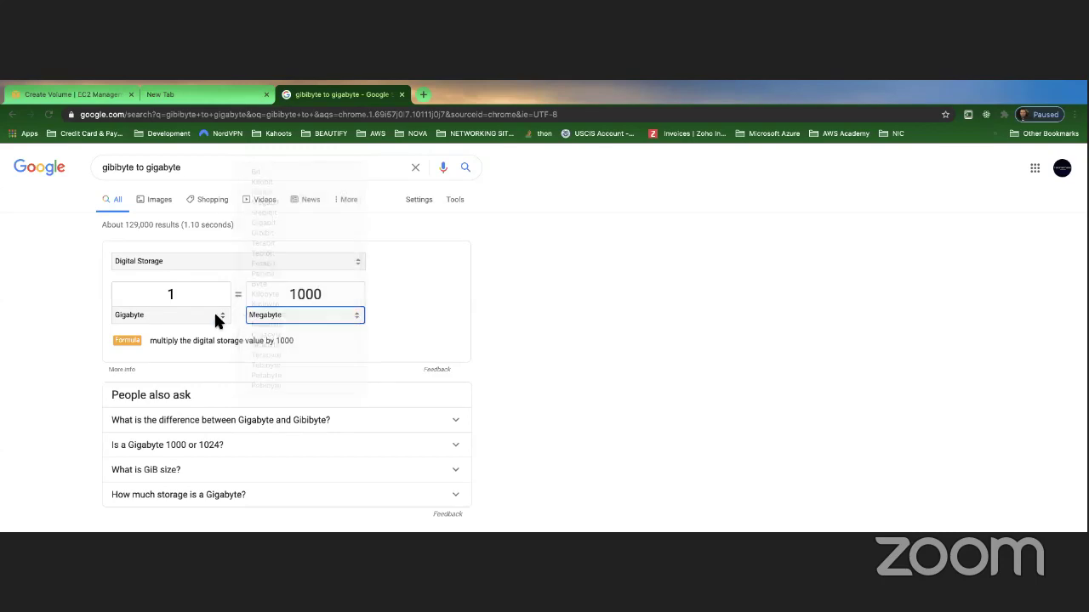
pyautogui.click(213, 311)
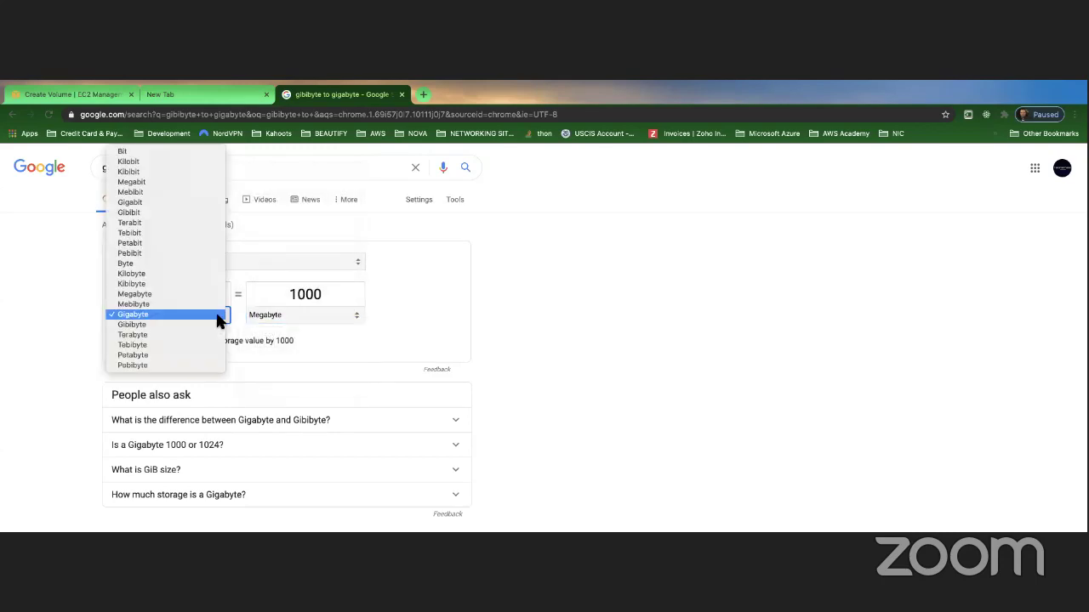
pyautogui.click(171, 305)
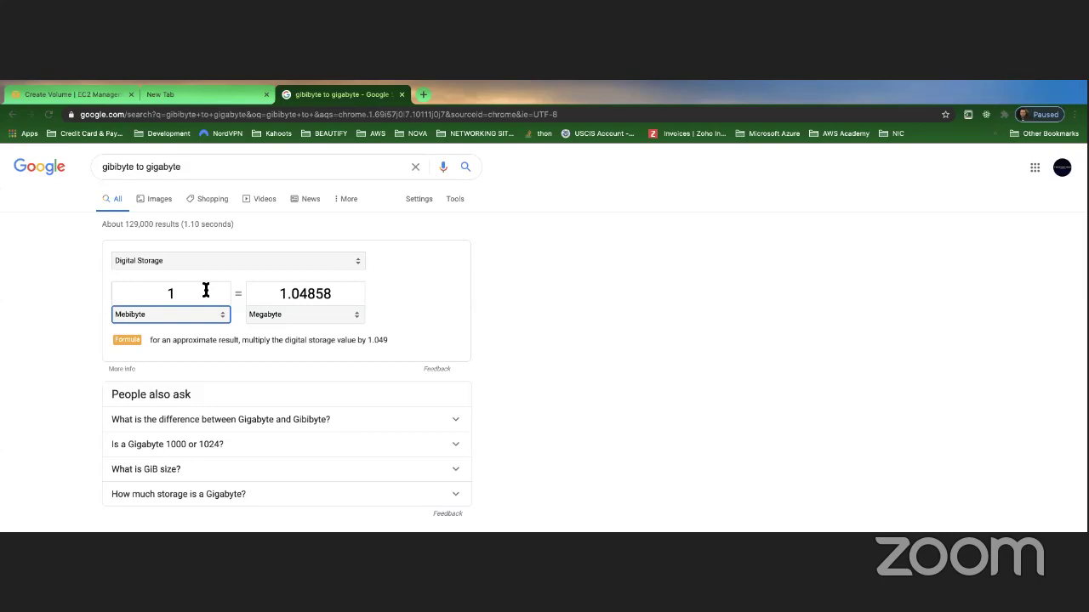
pyautogui.press('super+Tab')
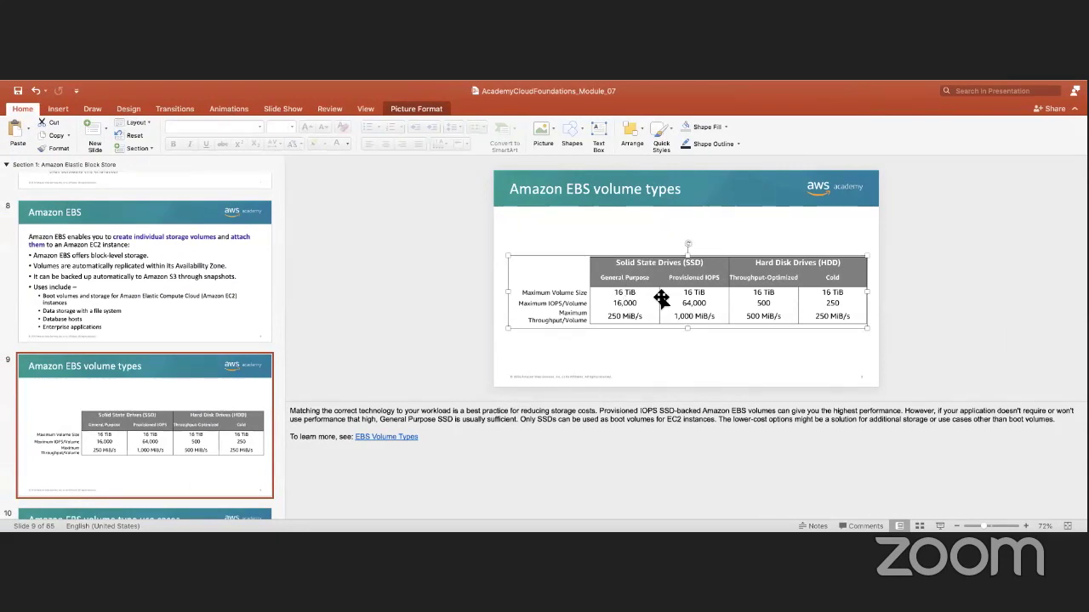
# Step: Return to slide 9, Amazon EBS volume types, and present it as a slide show
pyautogui.press('super+Tab')
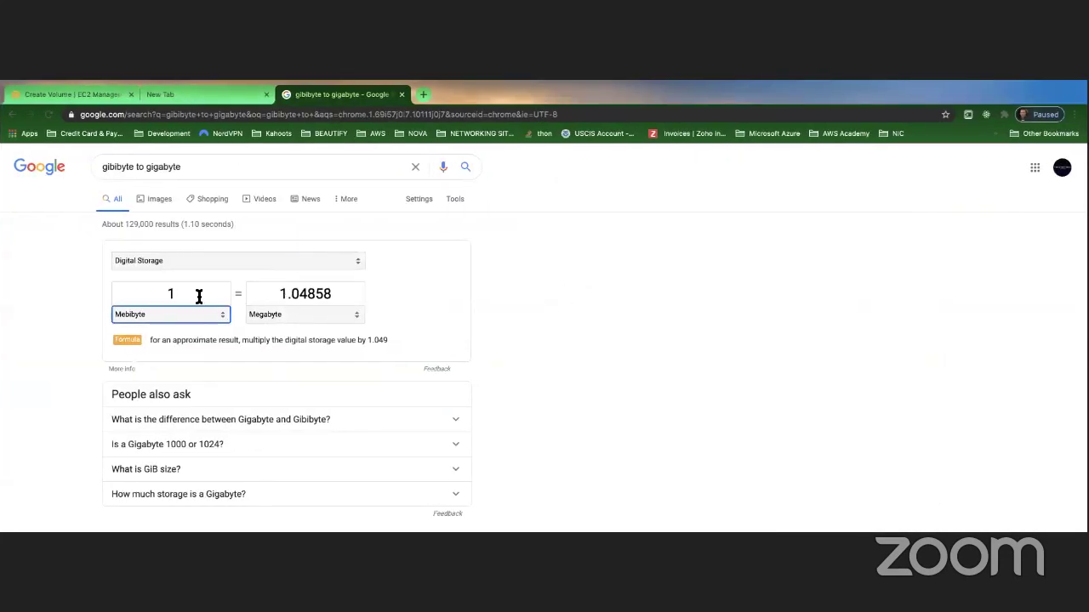
pyautogui.press('super+Tab')
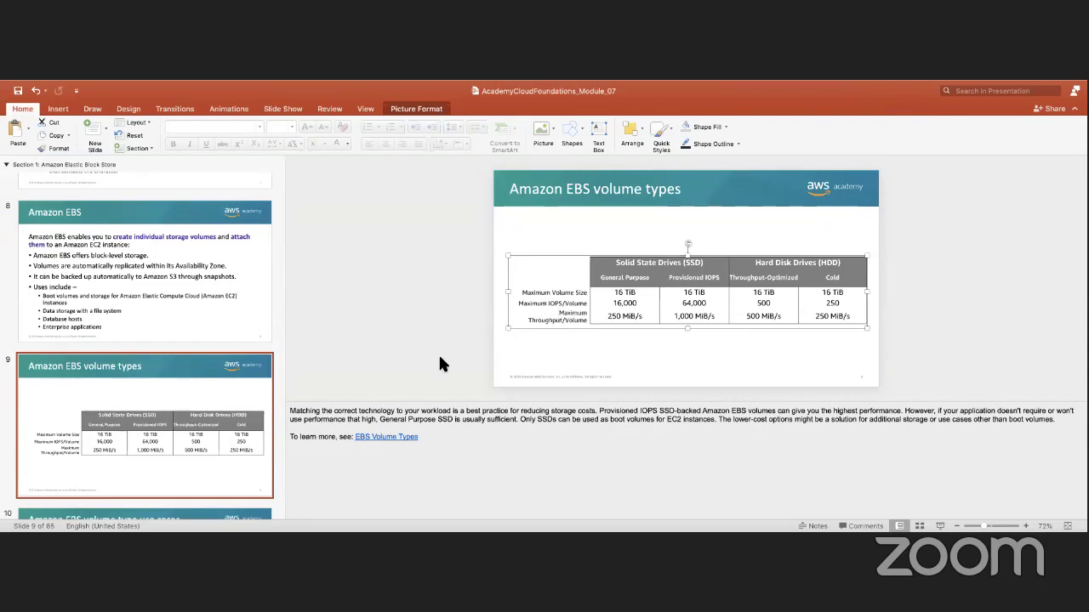
pyautogui.click(940, 526)
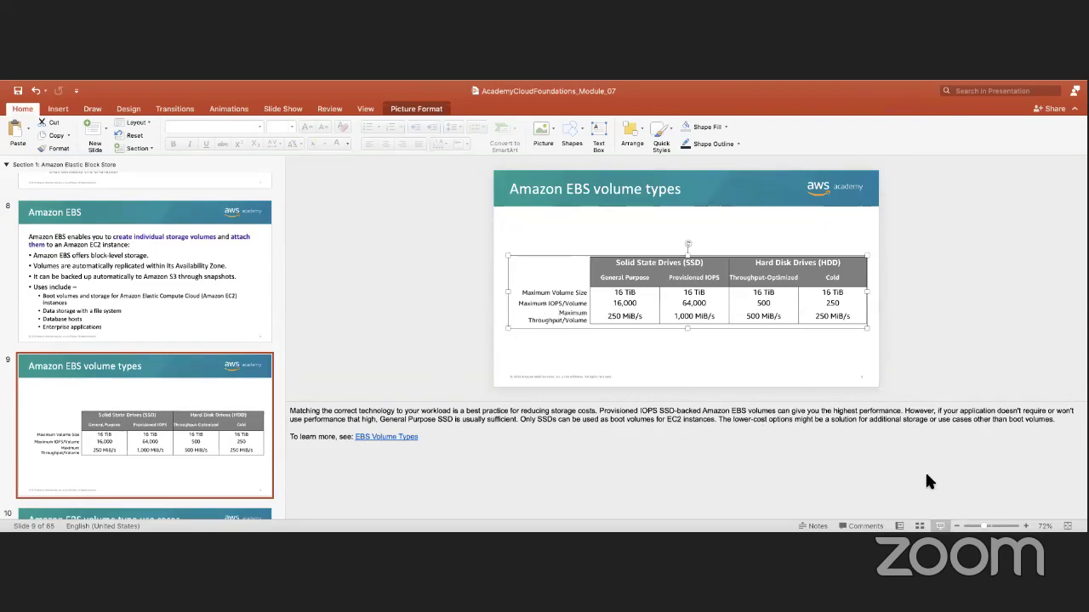
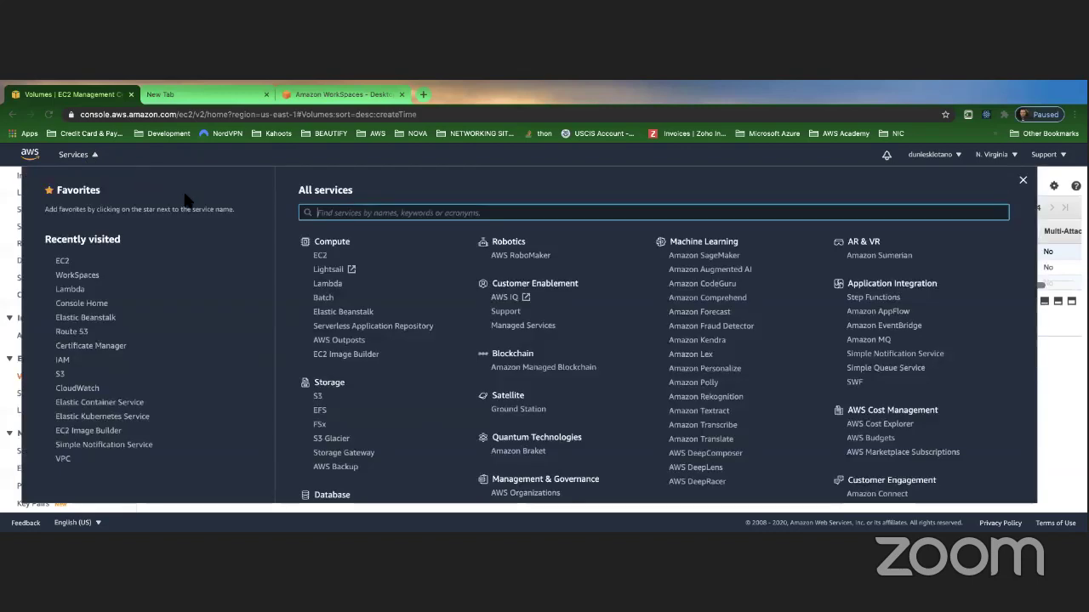
# Step: Open Secrets Manager from the Services search and point out the per-secret monthly price
pyautogui.write('secrets')
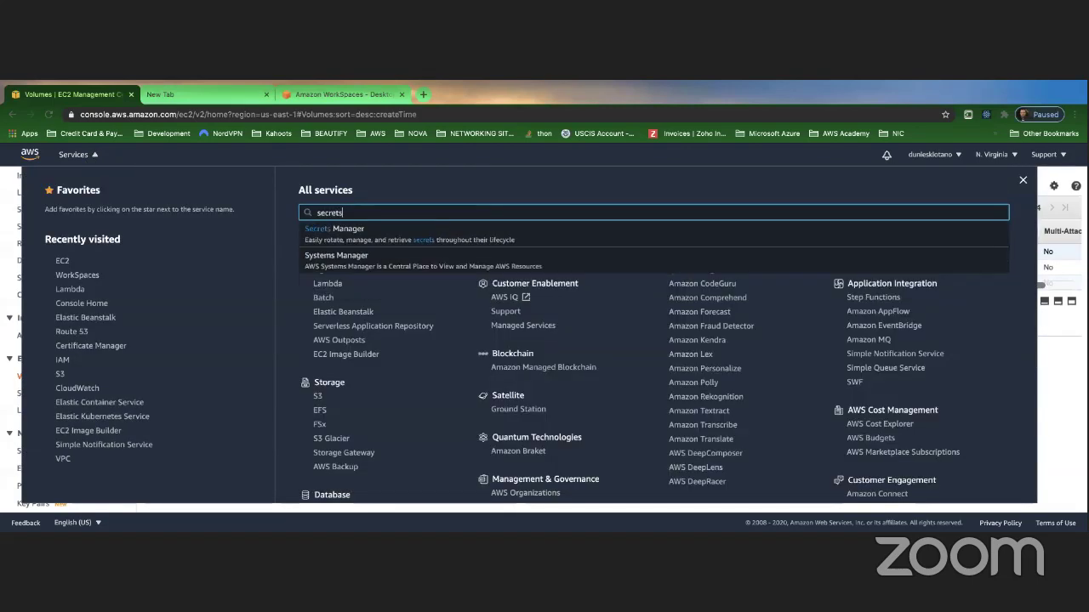
pyautogui.click(337, 236)
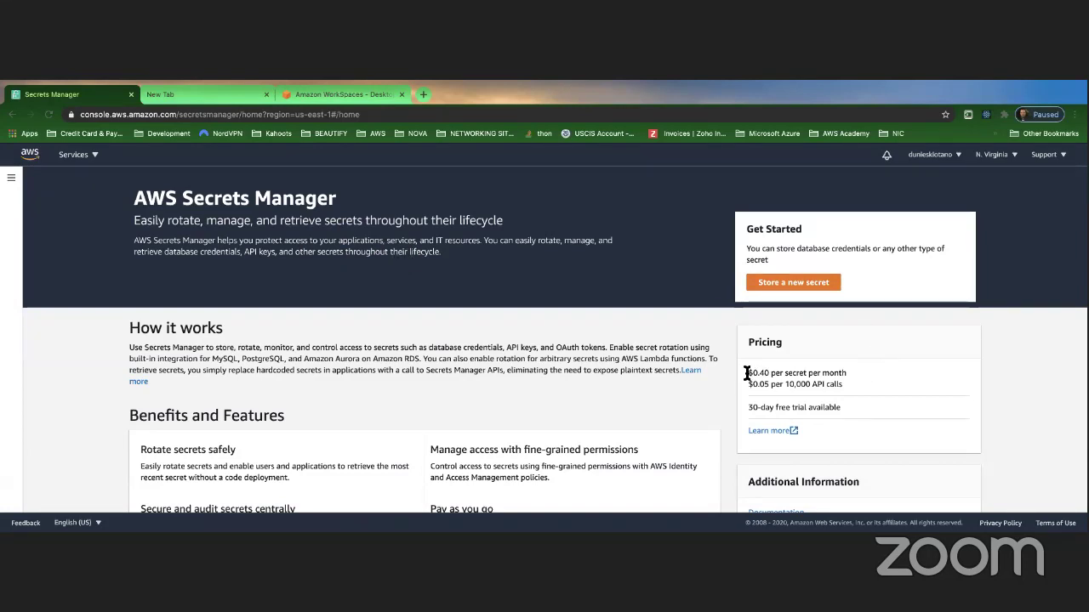
pyautogui.moveTo(747, 372); pyautogui.dragTo(845, 390)
pyautogui.click(841, 380)
pyautogui.moveTo(760, 374); pyautogui.dragTo(839, 372)
pyautogui.click(836, 378)
# Step: Highlight the $0.40 secret price, $0.05 per 10,000 API calls, and the 30-day free trial
pyautogui.moveTo(760, 375); pyautogui.dragTo(770, 374)
pyautogui.click(804, 368)
pyautogui.moveTo(785, 384); pyautogui.dragTo(851, 384)
pyautogui.click(800, 385)
pyautogui.doubleClick(759, 386)
pyautogui.moveTo(784, 384); pyautogui.dragTo(810, 384)
pyautogui.click(781, 384)
pyautogui.doubleClick(811, 384)
pyautogui.moveTo(748, 408); pyautogui.dragTo(843, 407)
pyautogui.click(503, 303)
pyautogui.scroll(-3, 468, 297)
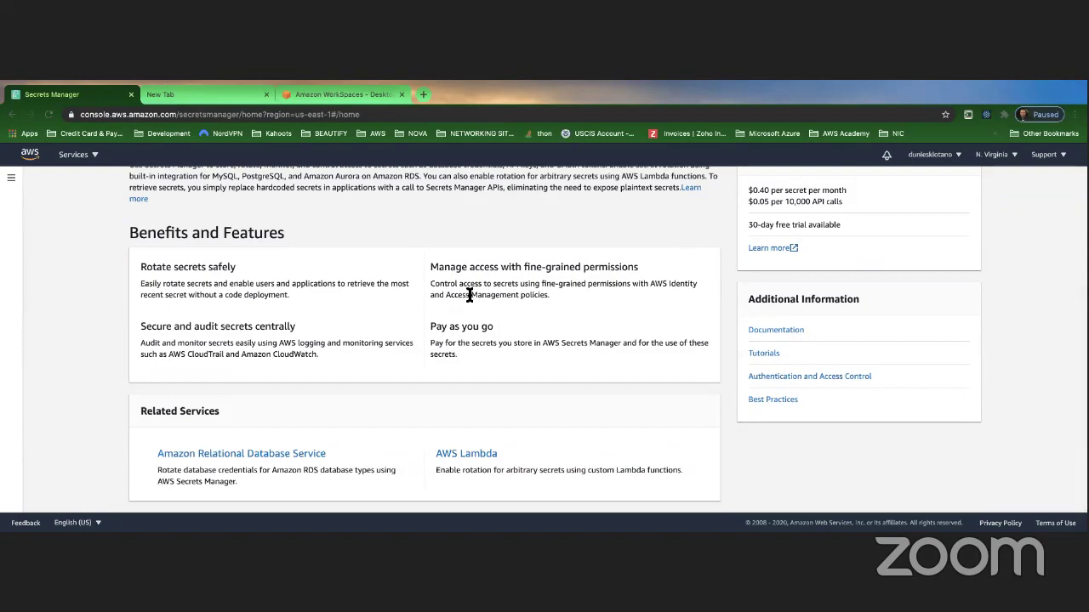
pyautogui.scroll(3, 471, 298)
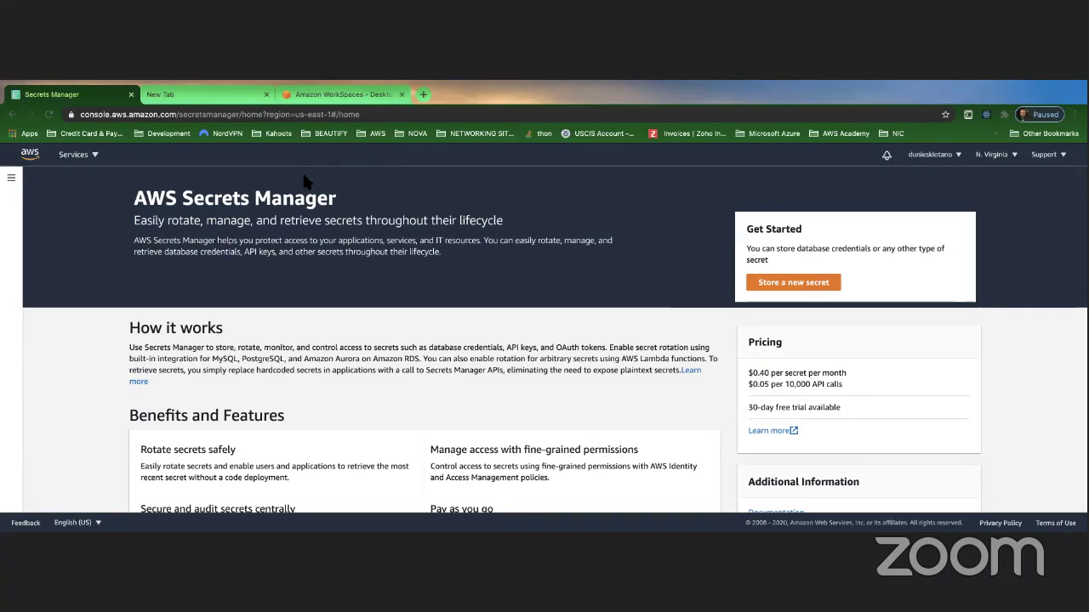
# Step: Open Systems Manager's Parameter Store and start creating a new parameter
pyautogui.click(94, 157)
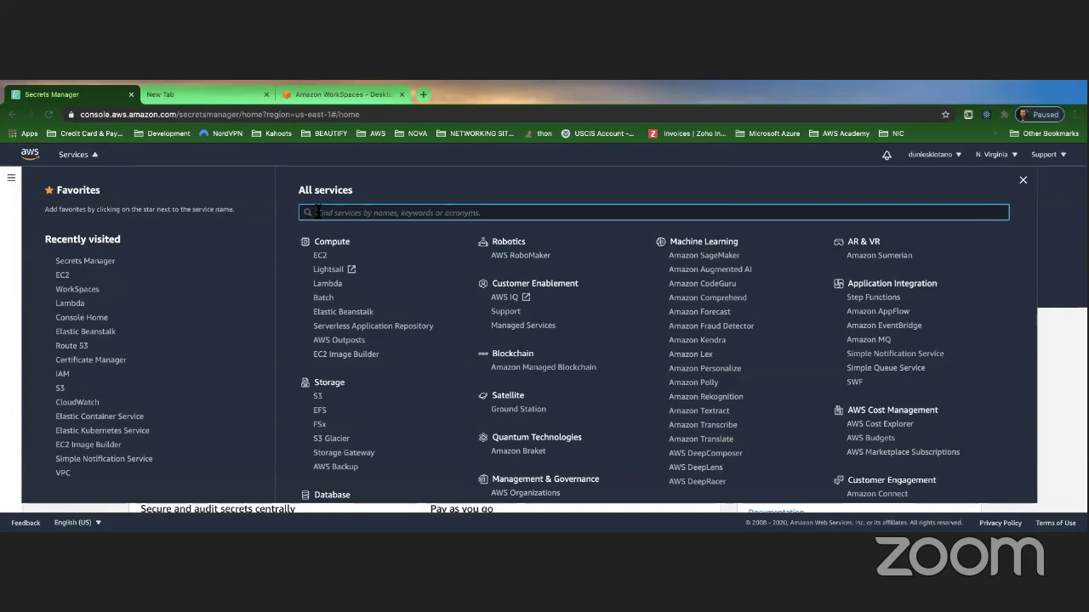
pyautogui.write('systems')
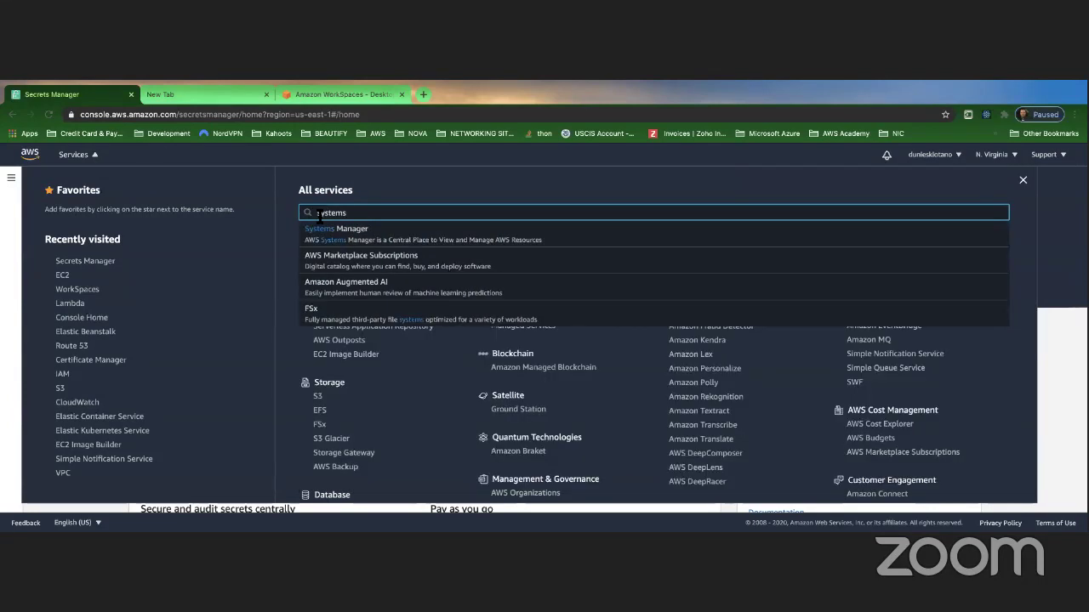
pyautogui.click(328, 241)
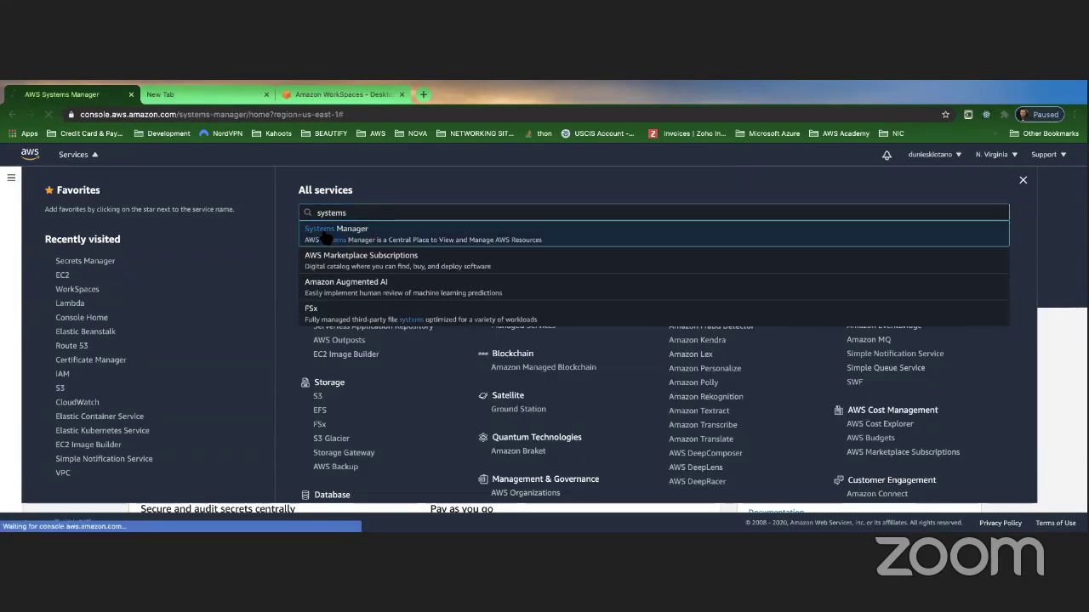
pyautogui.scroll(-3, 67, 345)
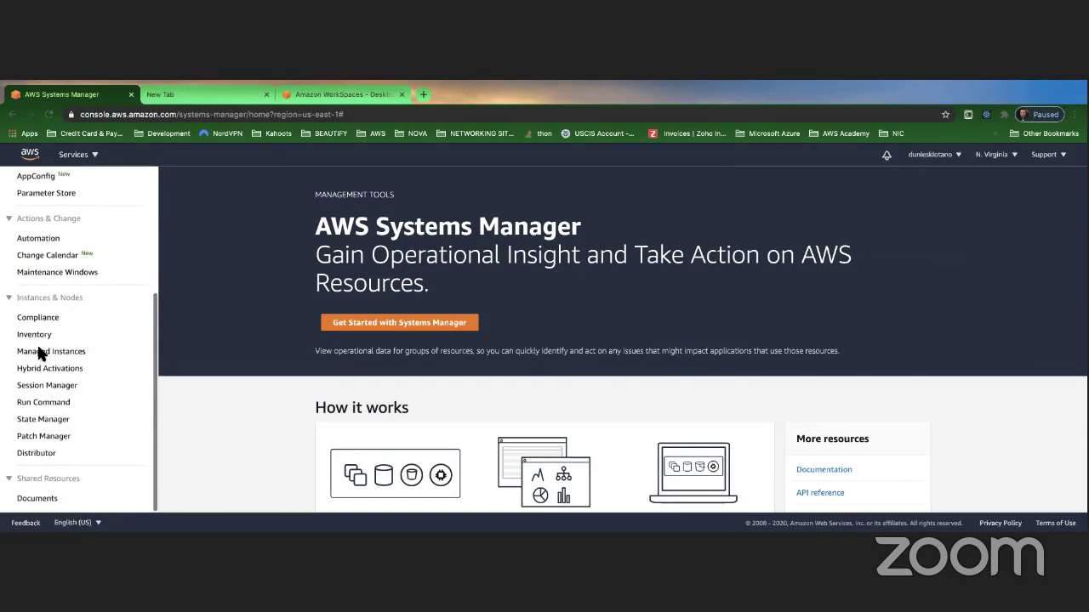
pyautogui.click(46, 193)
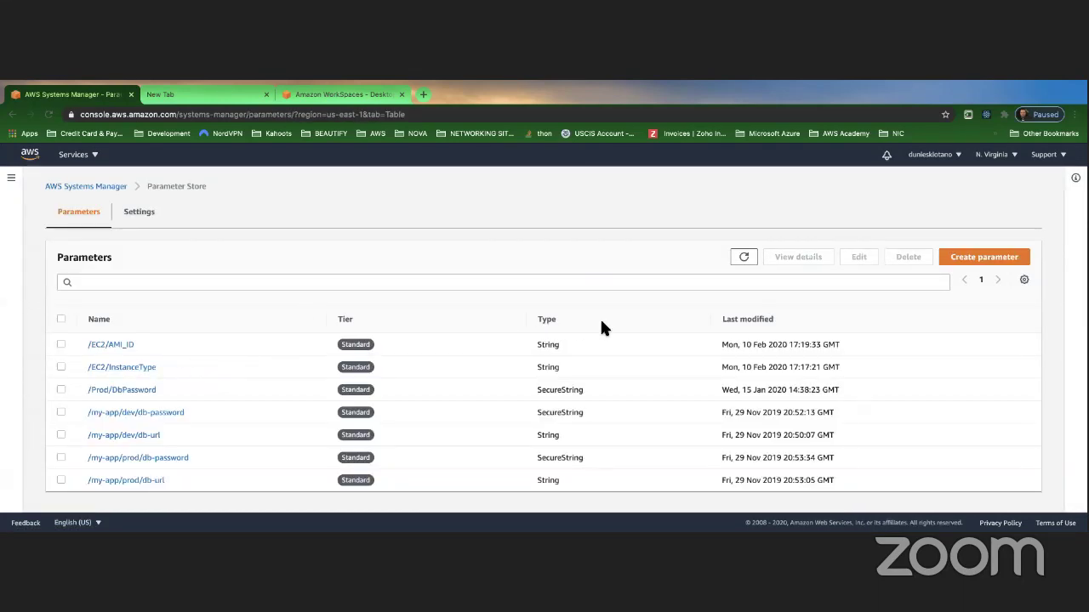
pyautogui.click(966, 258)
# Step: Set the parameter type to SecureString, keeping the default alias/aws/ssm KMS key
pyautogui.click(141, 293)
pyautogui.scroll(-2, 624, 261)
pyautogui.click(624, 261)
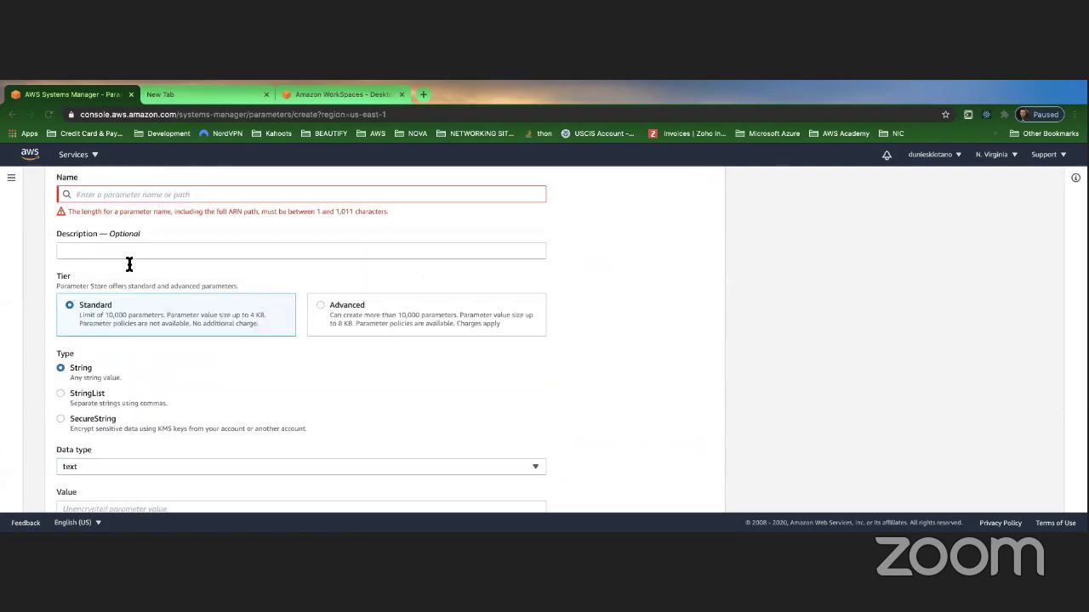
pyautogui.click(105, 248)
pyautogui.scroll(-2, 134, 289)
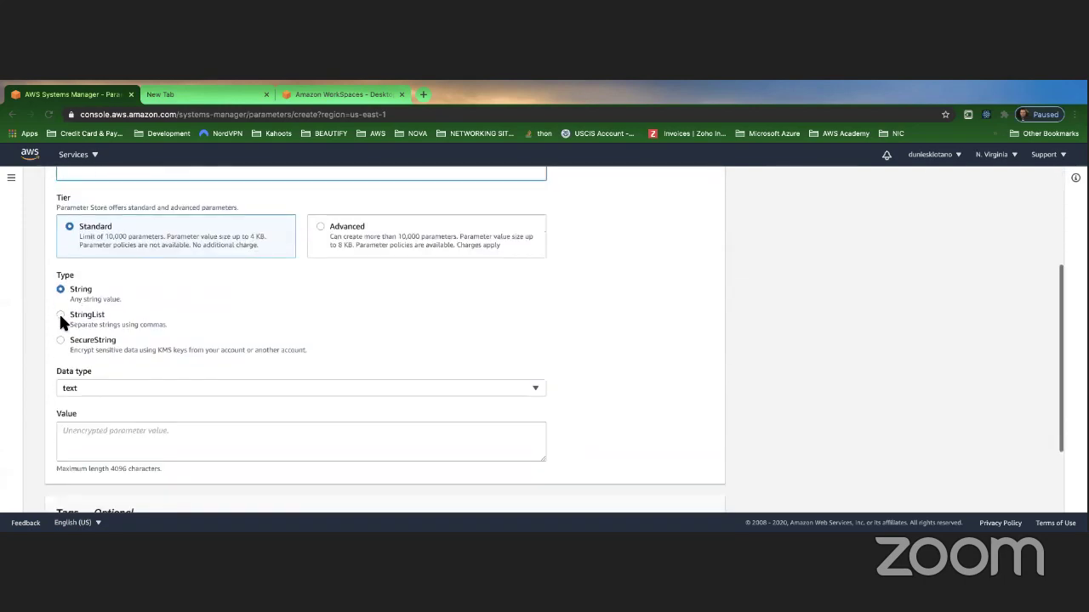
pyautogui.click(60, 339)
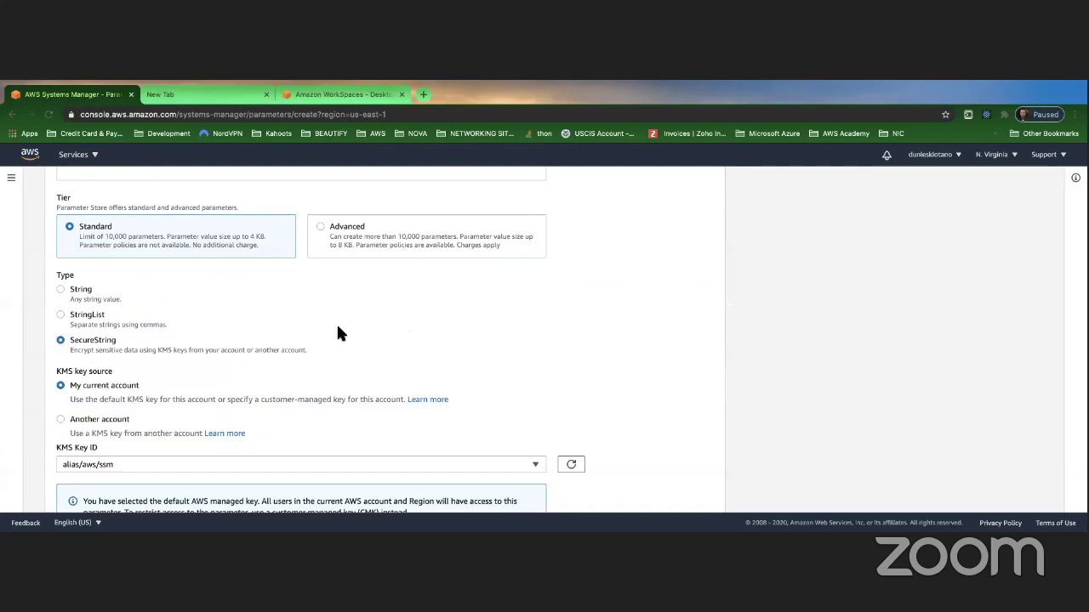
pyautogui.scroll(-2, 338, 327)
pyautogui.scroll(-4, 337, 327)
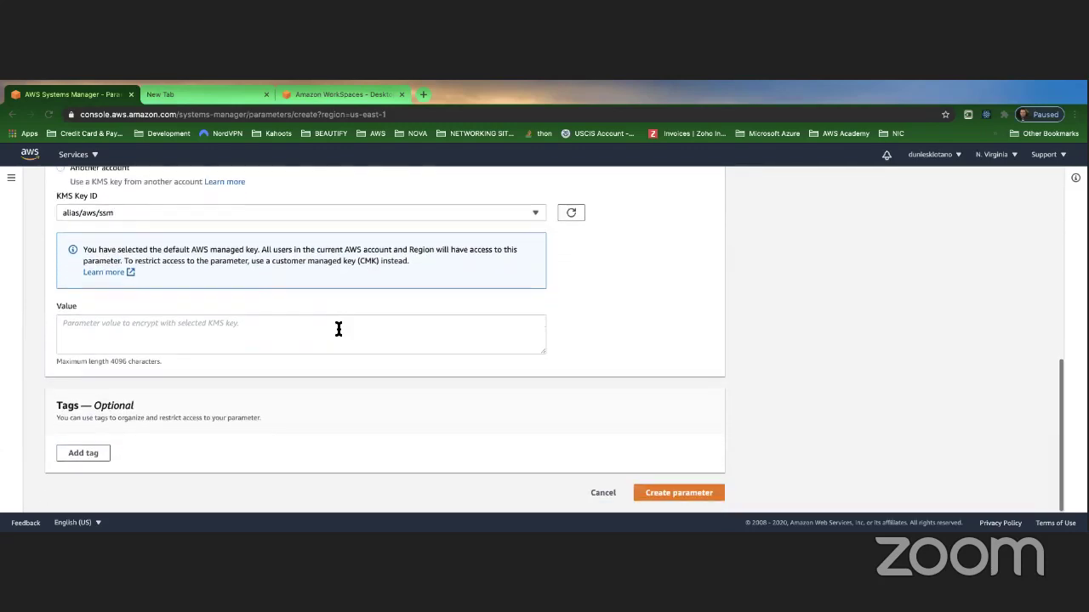
pyautogui.click(130, 323)
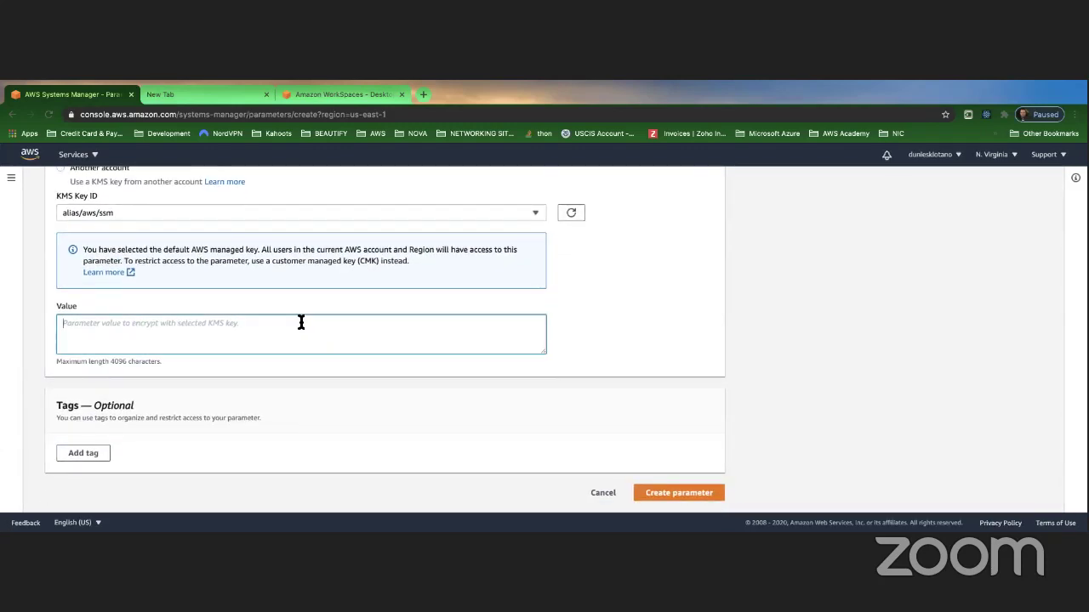
pyautogui.scroll(6, 300, 322)
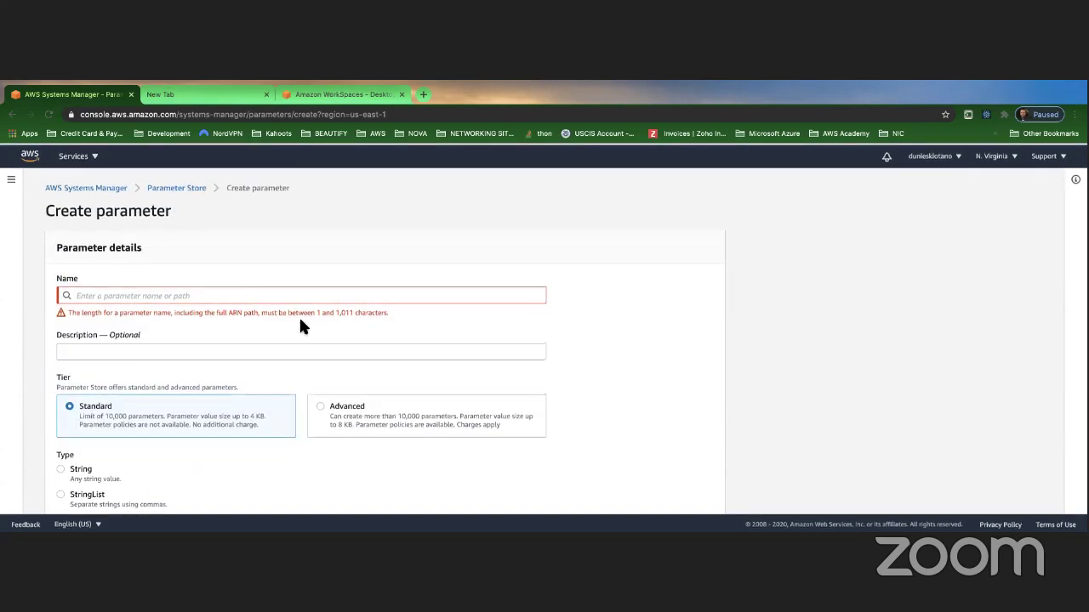
pyautogui.scroll(-1, 120, 292)
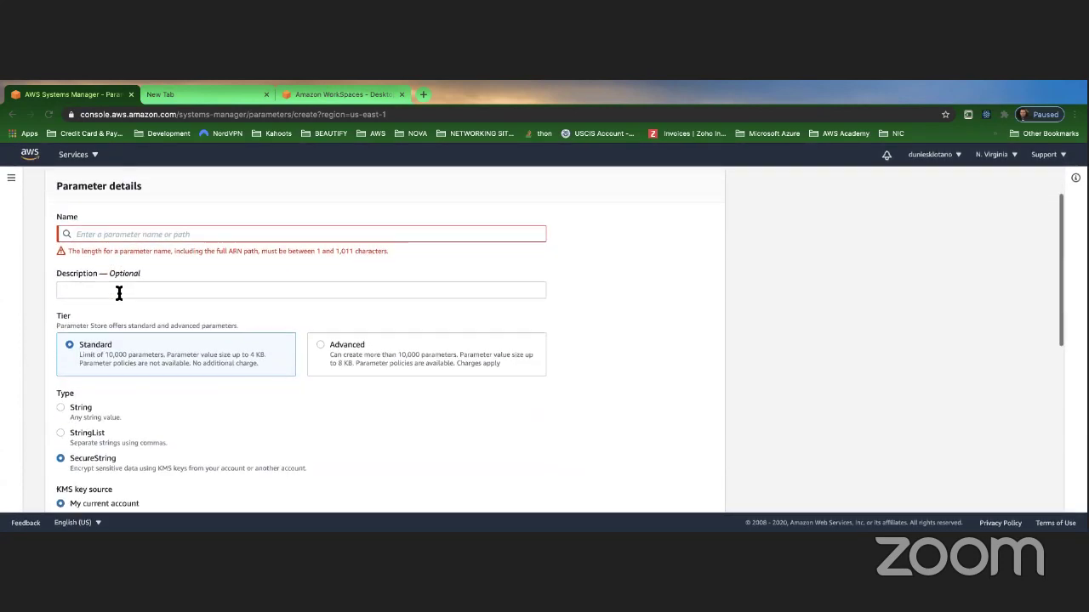
pyautogui.scroll(-3, 119, 293)
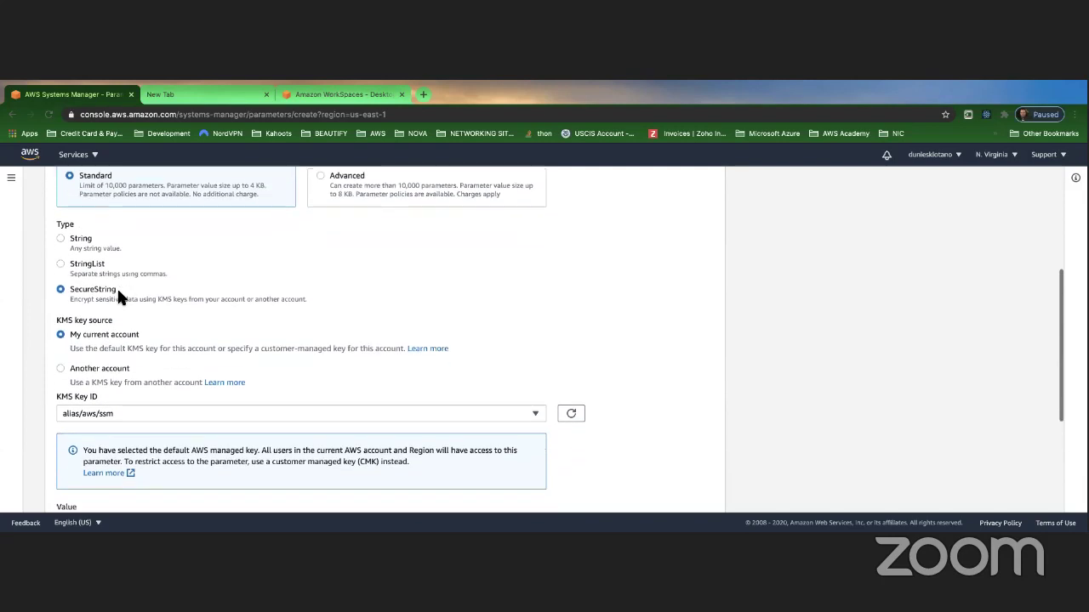
pyautogui.scroll(-3, 119, 294)
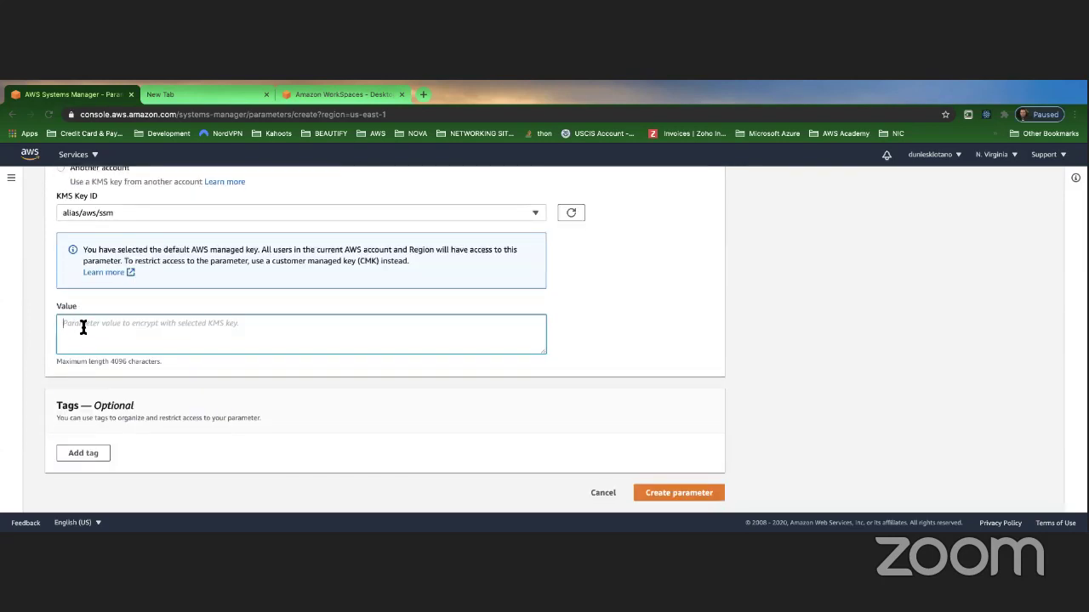
pyautogui.scroll(4, 85, 323)
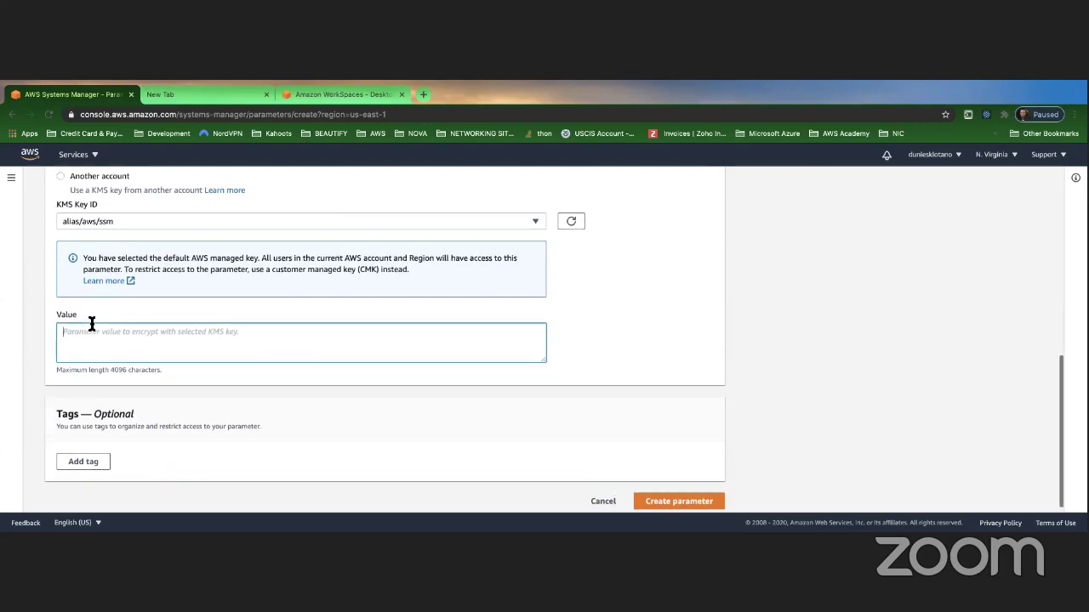
pyautogui.scroll(1, 93, 323)
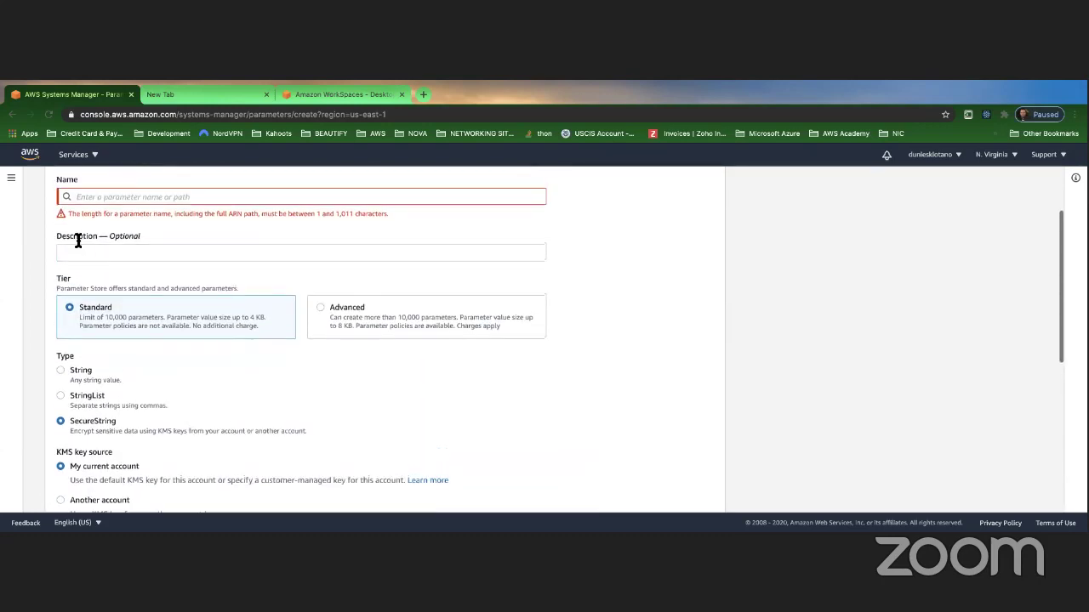
# Step: Name the parameter from the /Prod/DbPassword/ path, enter a secret value, and submit it
pyautogui.click(86, 197)
pyautogui.write('dbaa')
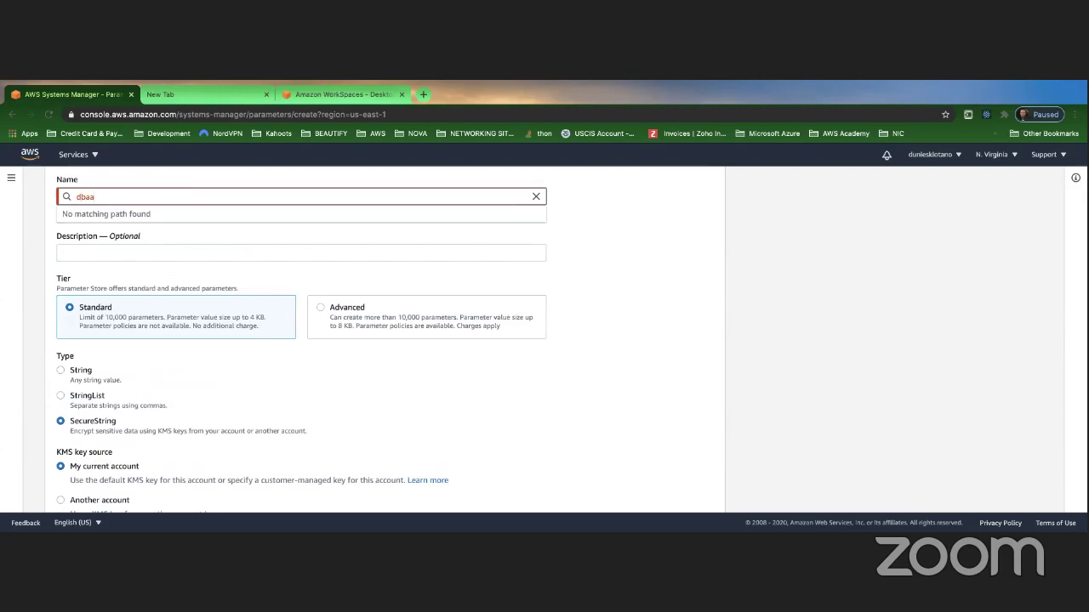
pyautogui.press('BackSpace')
pyautogui.press('BackSpace')
pyautogui.press('BackSpace')
pyautogui.press('BackSpace')
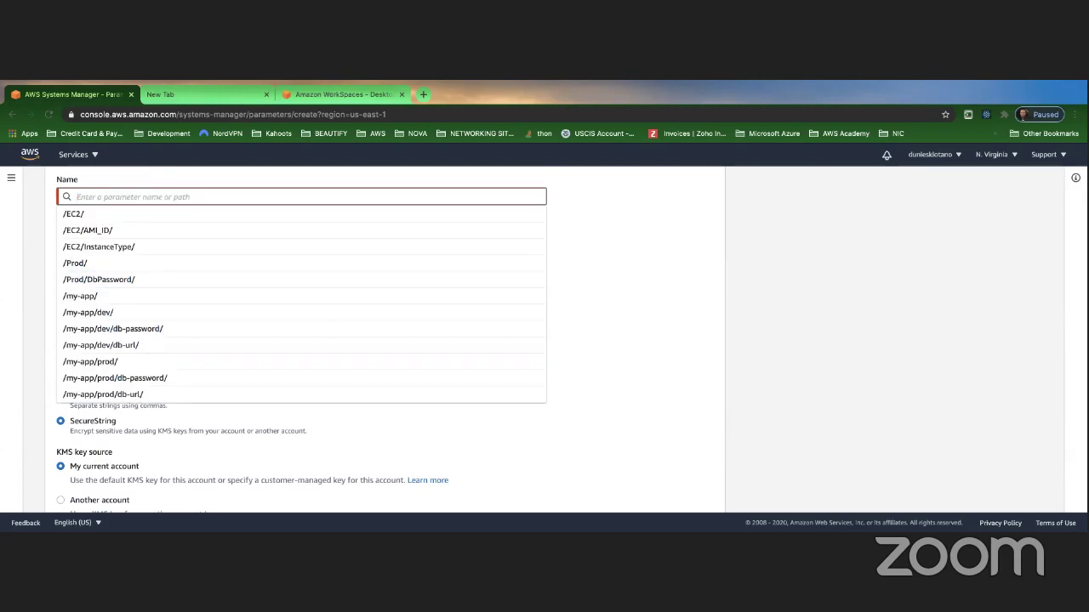
pyautogui.click(114, 279)
pyautogui.scroll(-5, 222, 292)
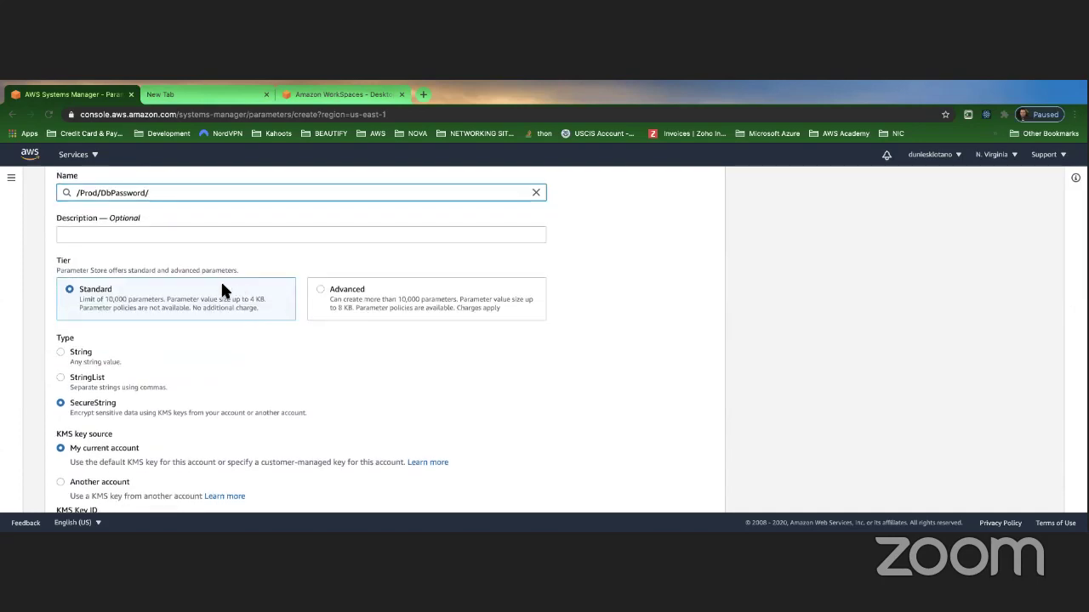
pyautogui.click(148, 315)
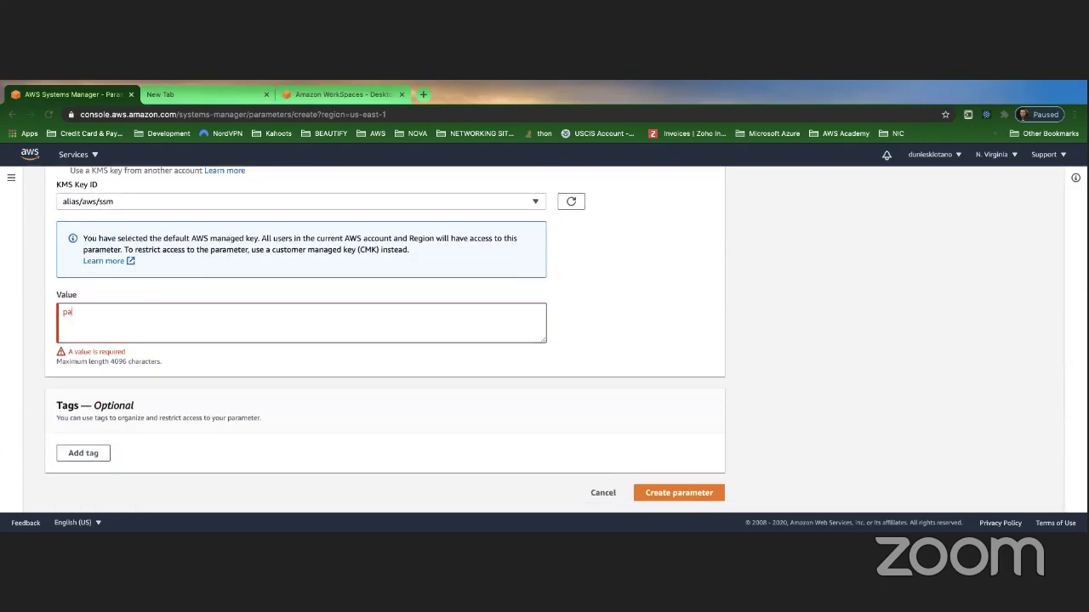
pyautogui.click(622, 345)
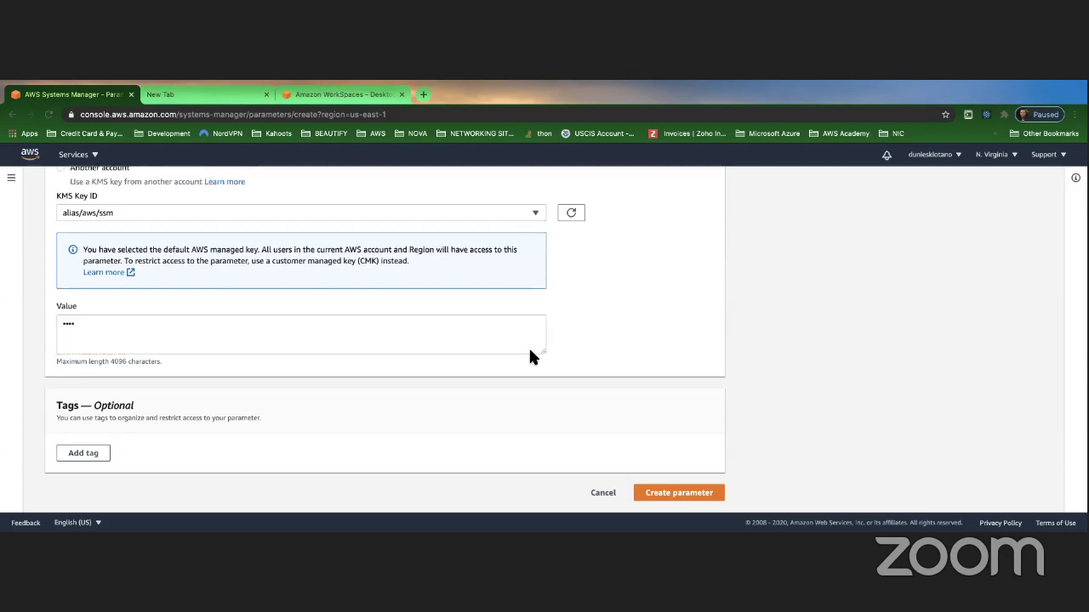
pyautogui.click(689, 493)
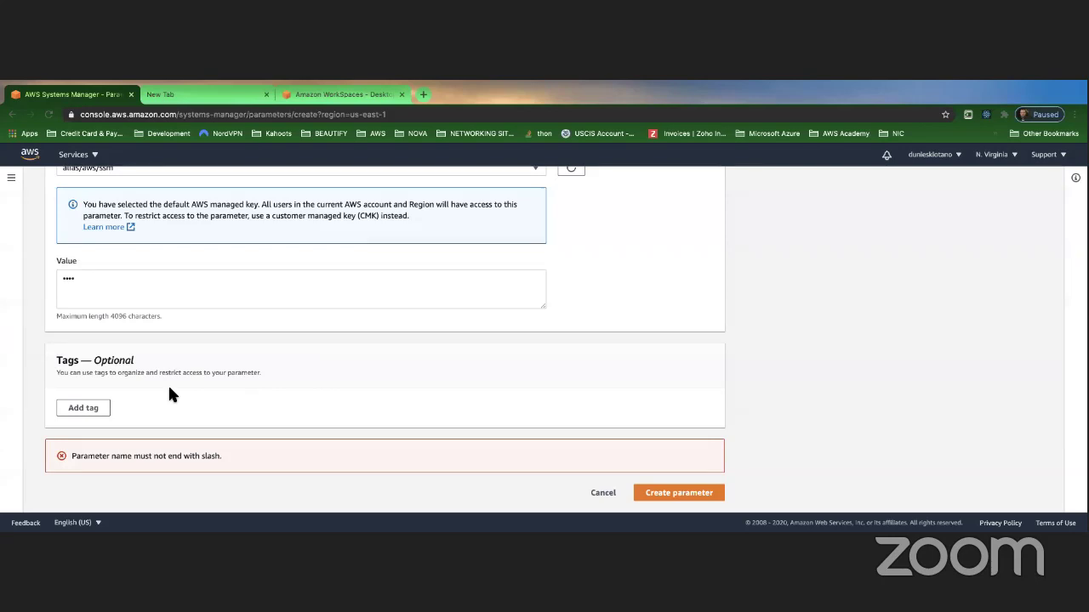
# Step: Remove the trailing slash from the parameter name and retry creation
pyautogui.scroll(2, 167, 384)
pyautogui.scroll(5, 125, 239)
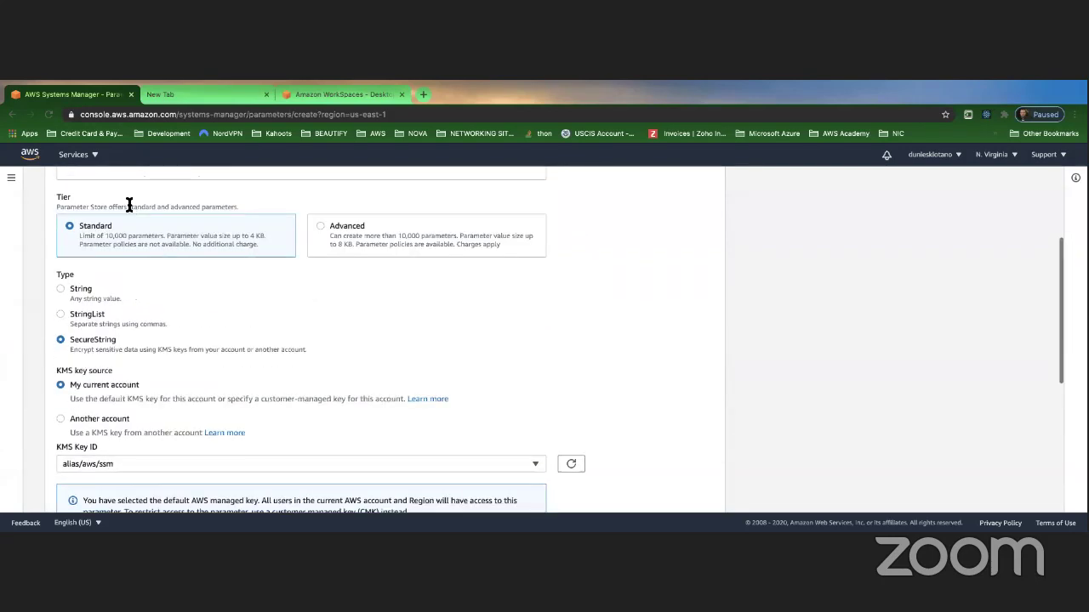
pyautogui.click(165, 293)
pyautogui.press('BackSpace')
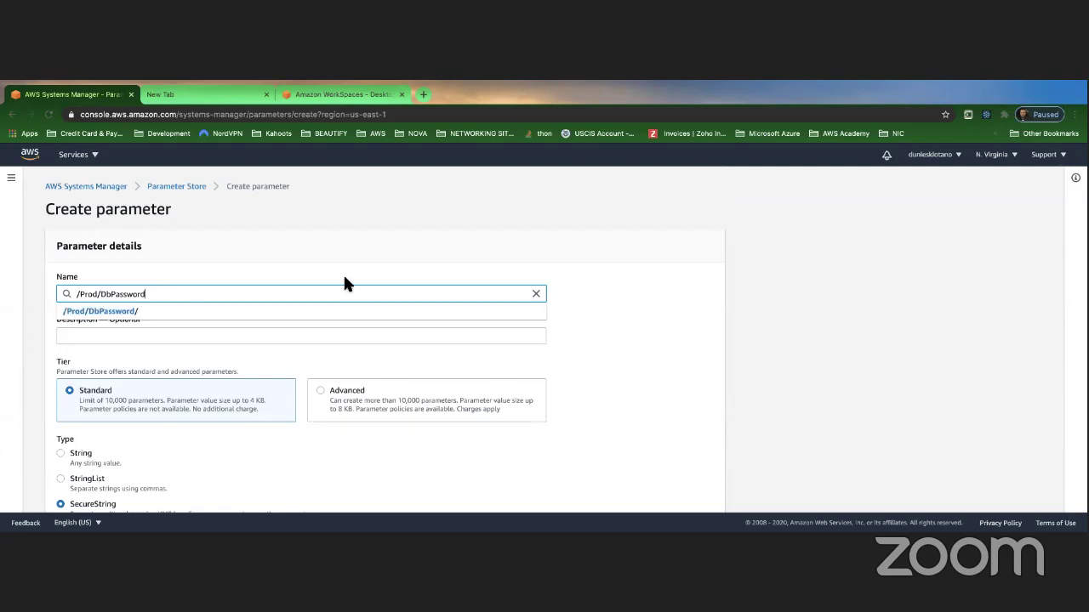
pyautogui.click(586, 281)
pyautogui.scroll(-7, 586, 282)
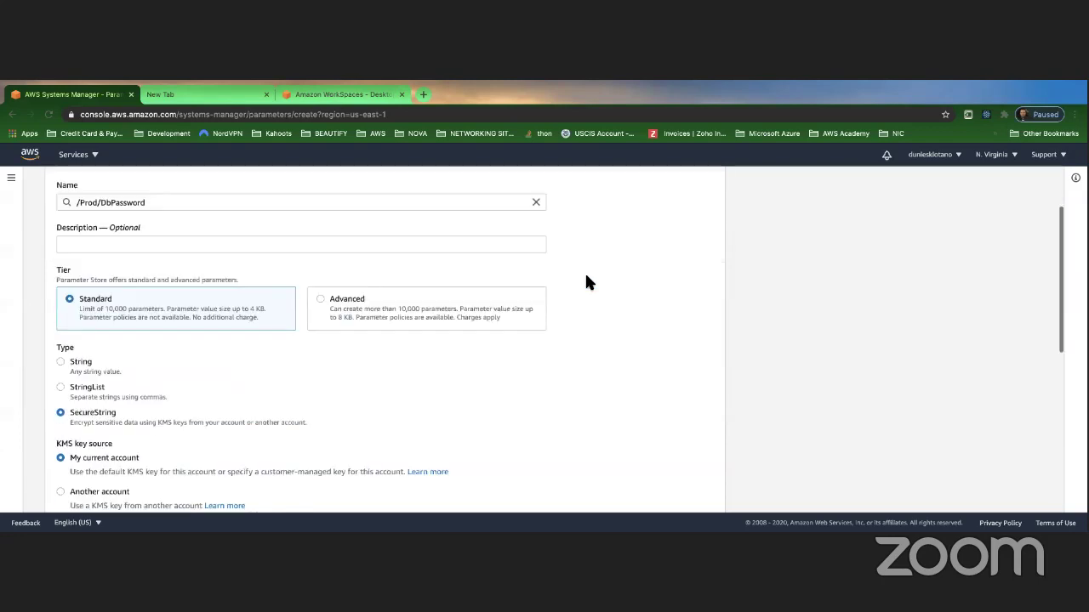
pyautogui.click(666, 492)
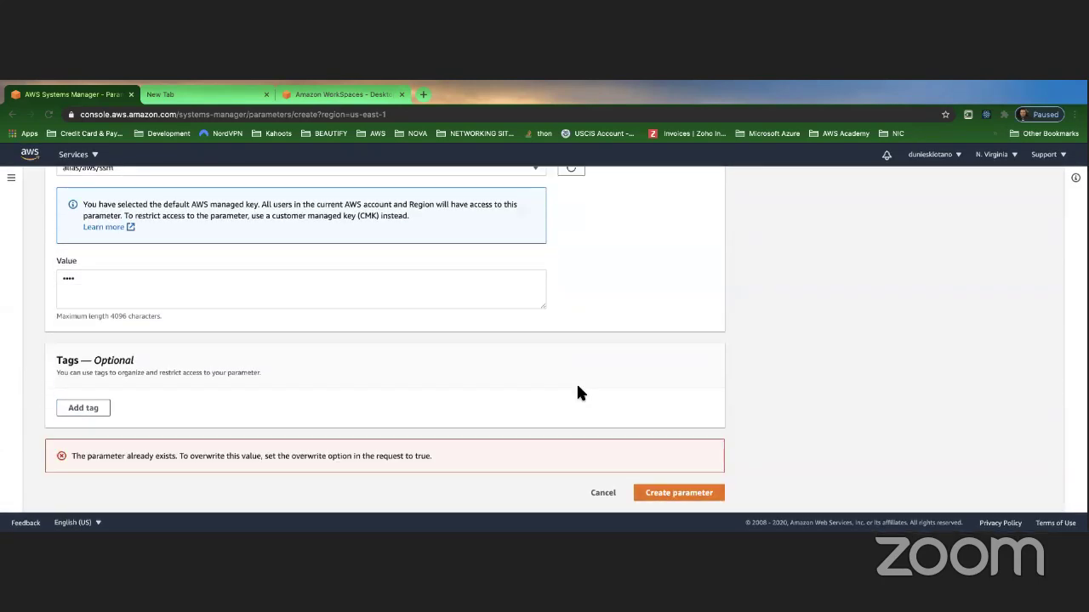
# Step: Rename the path to /Test/DbPassword to avoid the existing parameter, create it, and open its details
pyautogui.scroll(5, 153, 467)
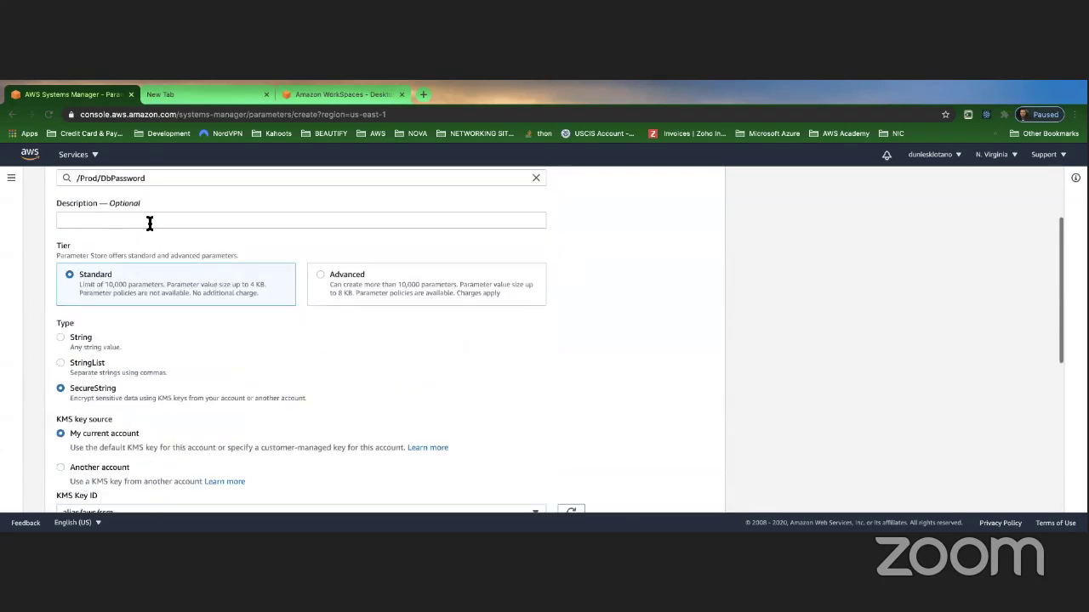
pyautogui.scroll(1, 115, 208)
pyautogui.moveTo(98, 295); pyautogui.dragTo(80, 294)
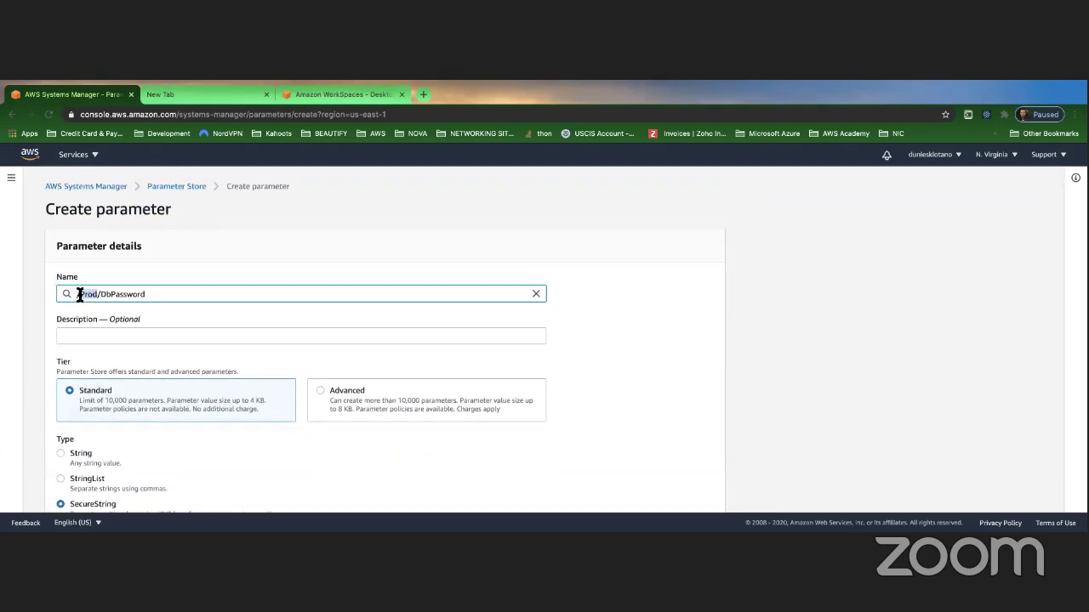
pyautogui.write('Test')
pyautogui.click(593, 281)
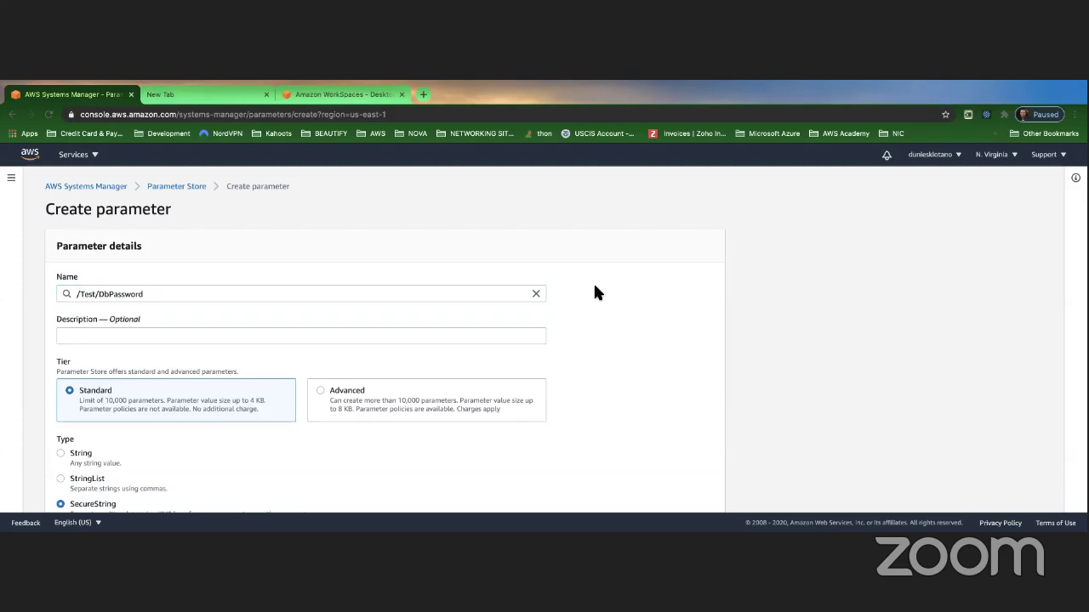
pyautogui.scroll(-10, 594, 285)
pyautogui.click(681, 494)
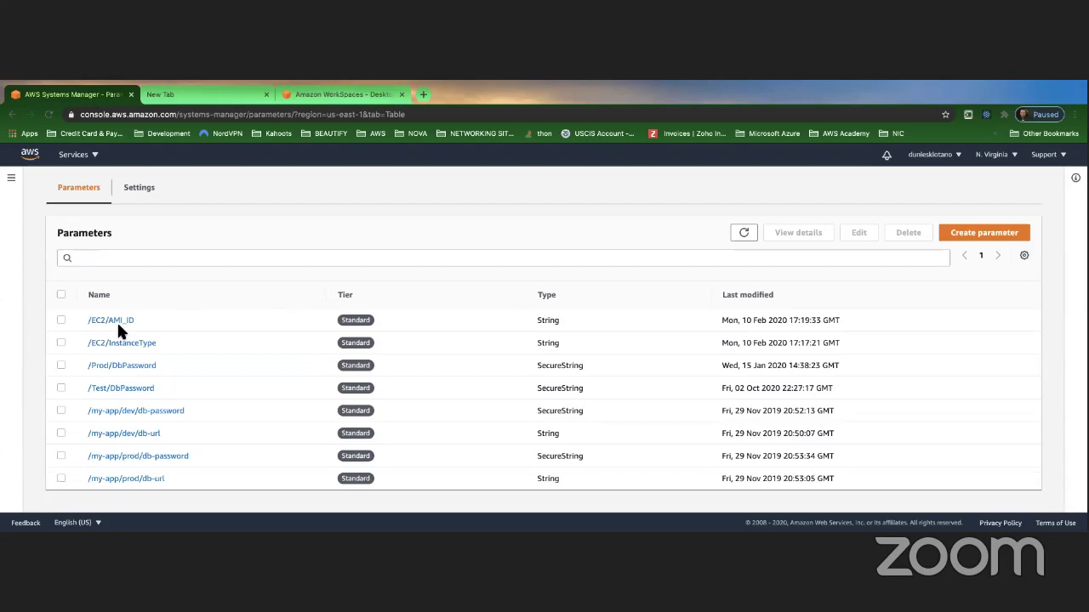
pyautogui.click(120, 390)
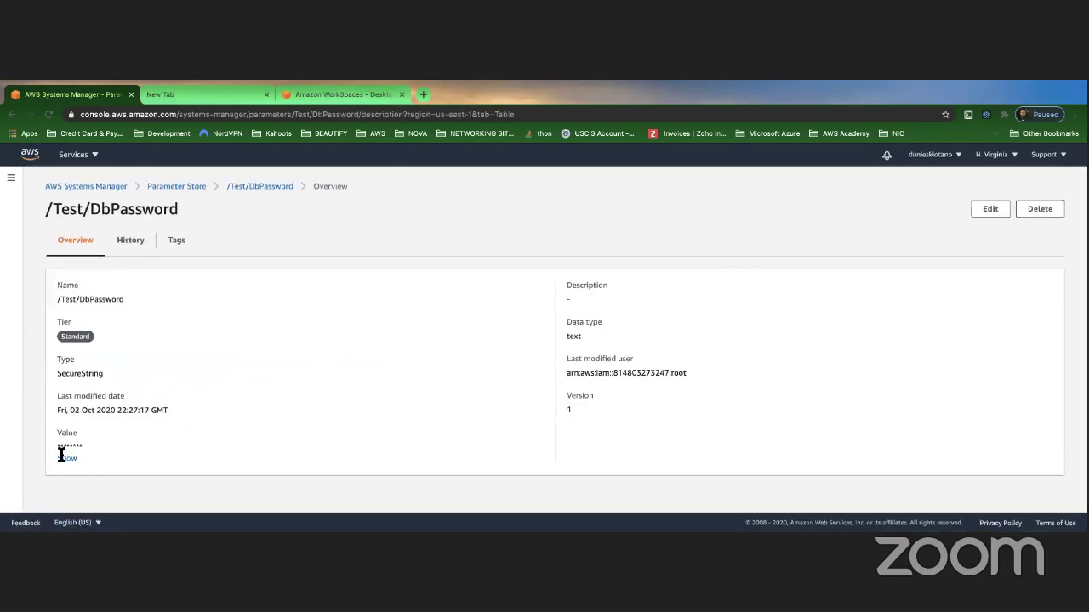
# Step: Reveal the decrypted value of /Test/DbPassword, then return to the Systems Manager home page
pyautogui.moveTo(55, 446); pyautogui.dragTo(95, 451)
pyautogui.click(70, 459)
pyautogui.click(89, 189)
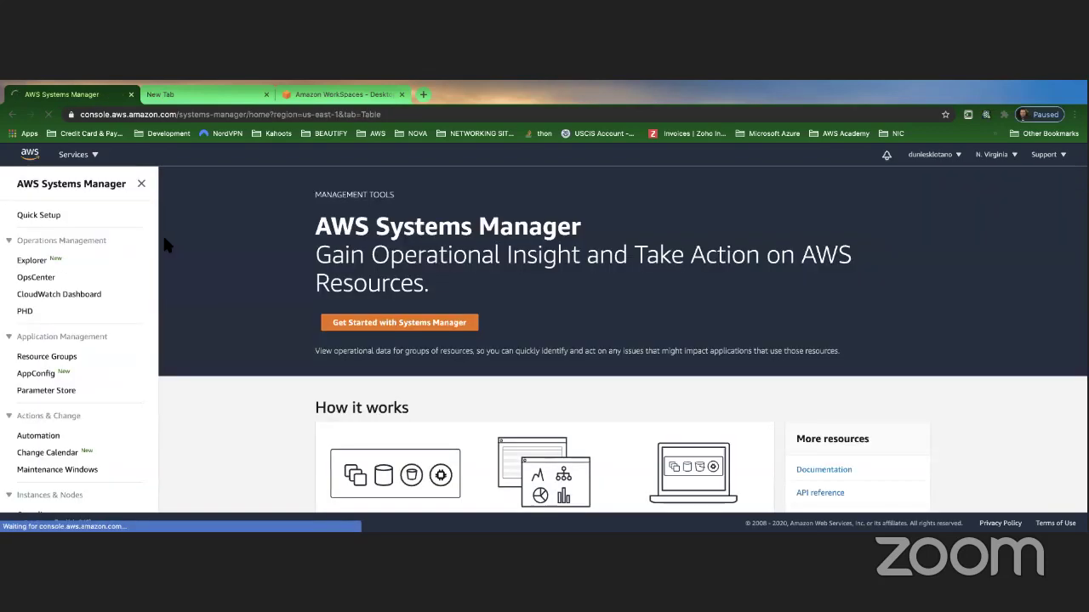
pyautogui.moveTo(313, 223); pyautogui.dragTo(584, 233)
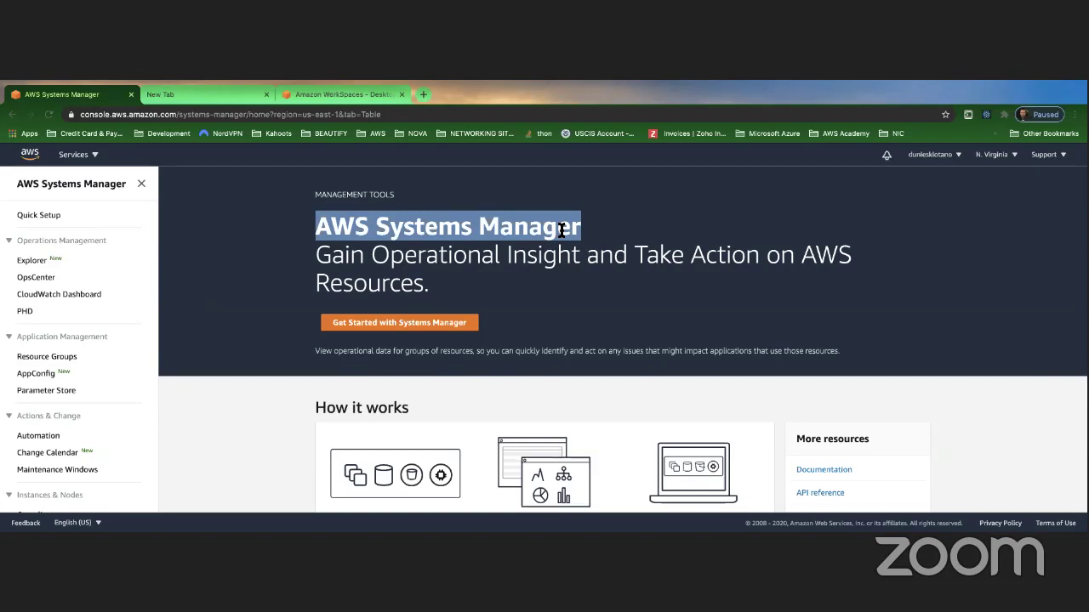
pyautogui.click(592, 254)
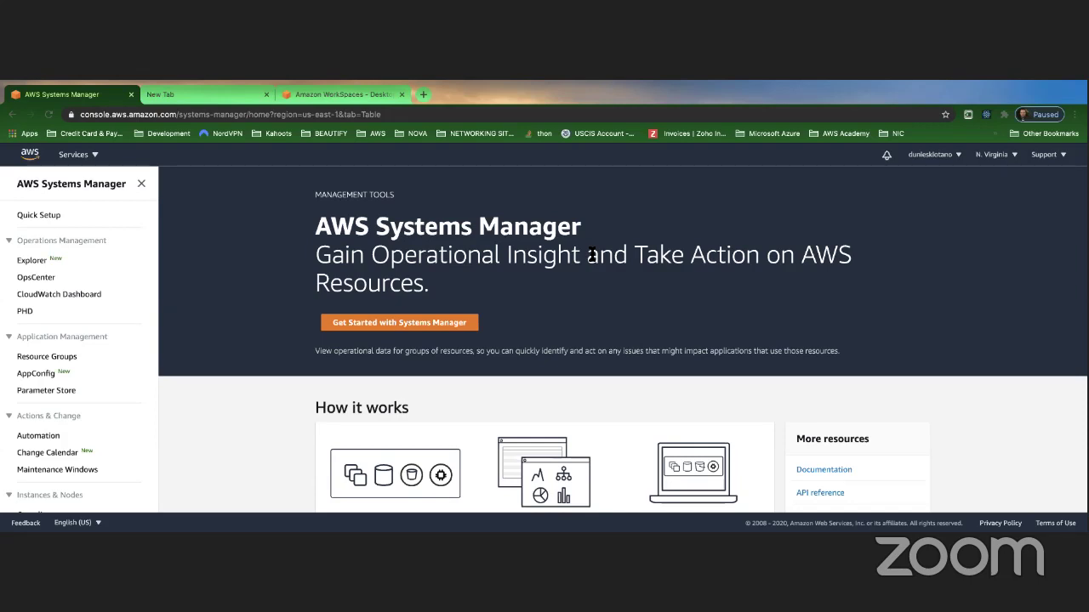
pyautogui.moveTo(317, 222); pyautogui.dragTo(608, 226)
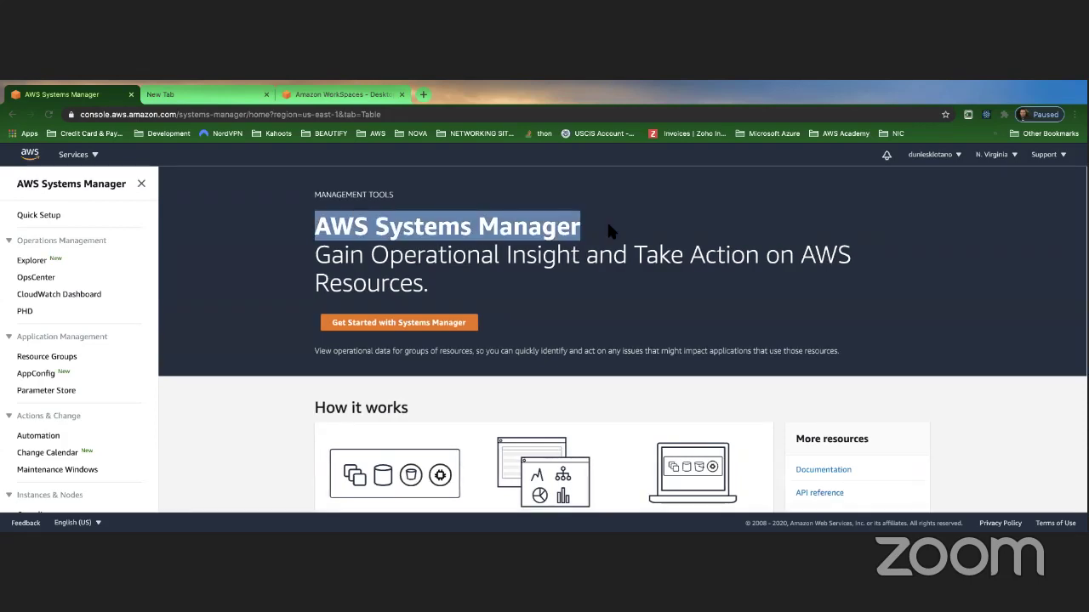
pyautogui.scroll(-3, 134, 262)
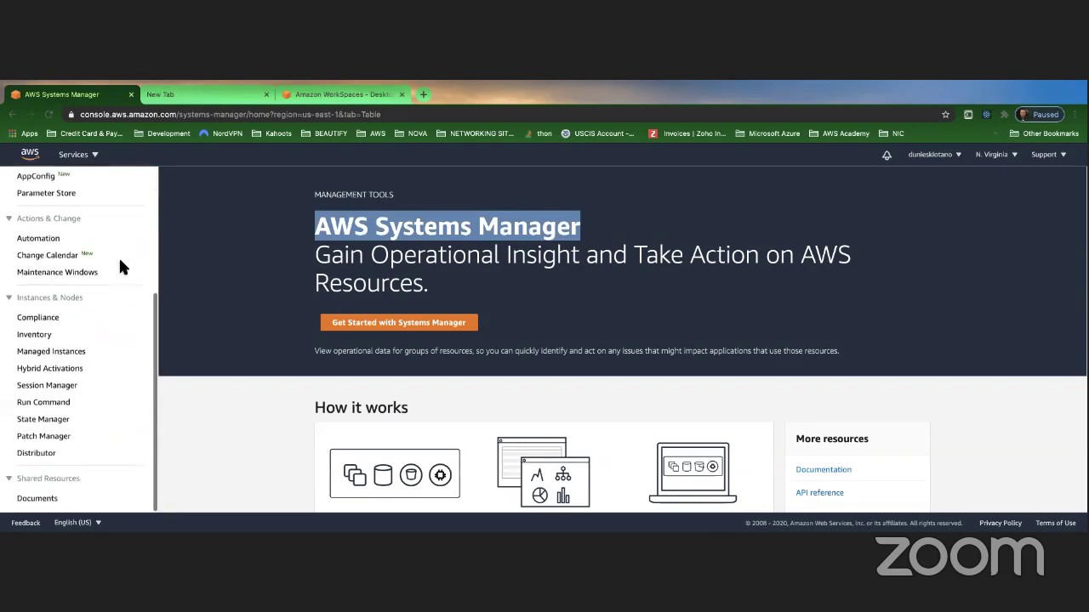
# Step: Go to Run Command and start running a new command
pyautogui.click(71, 400)
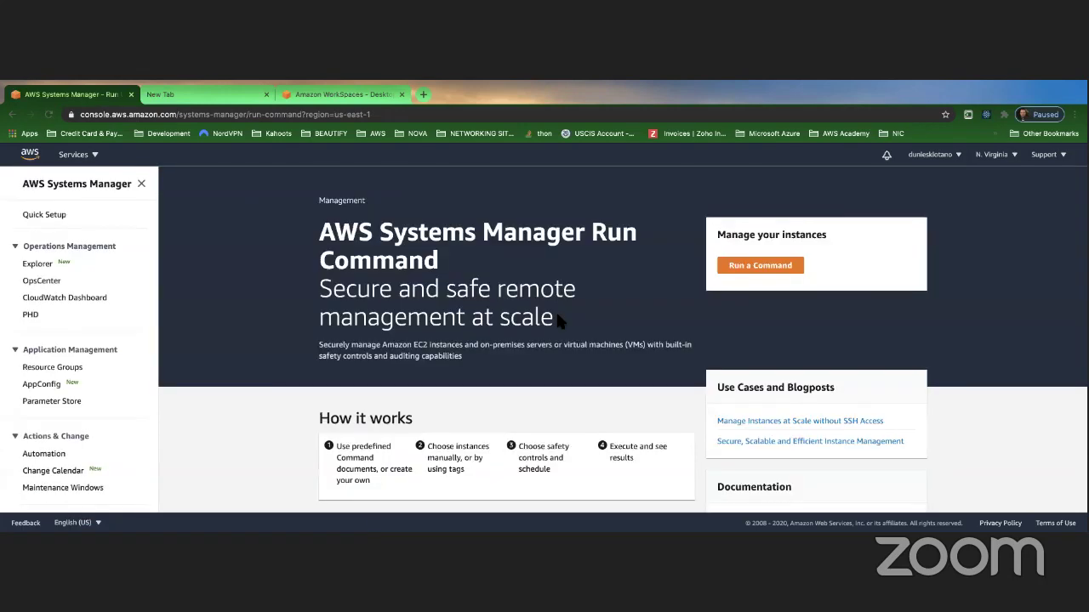
pyautogui.scroll(-3, 556, 310)
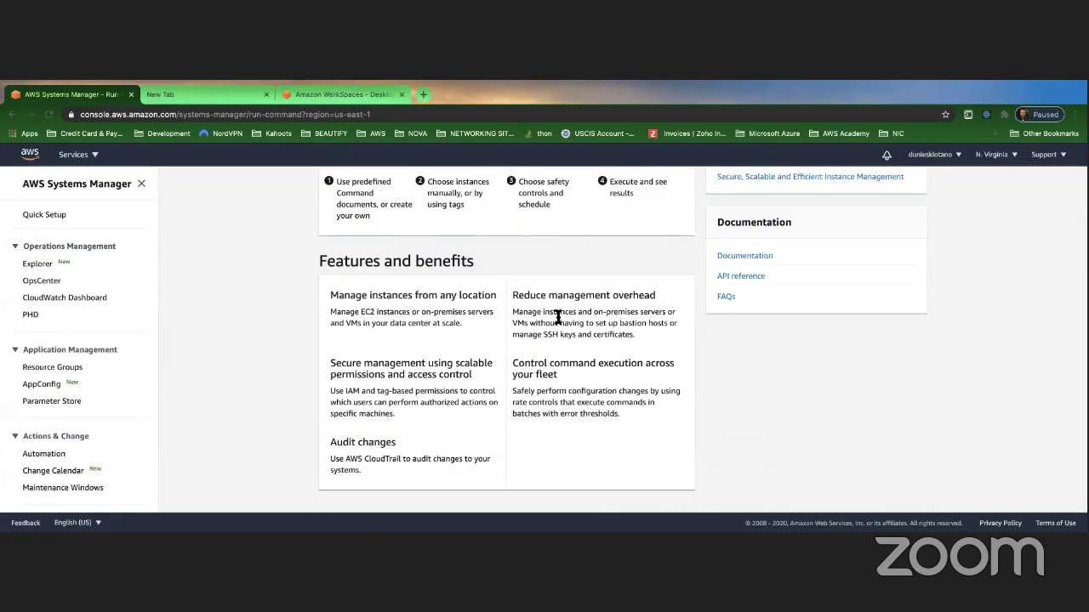
pyautogui.scroll(3, 546, 317)
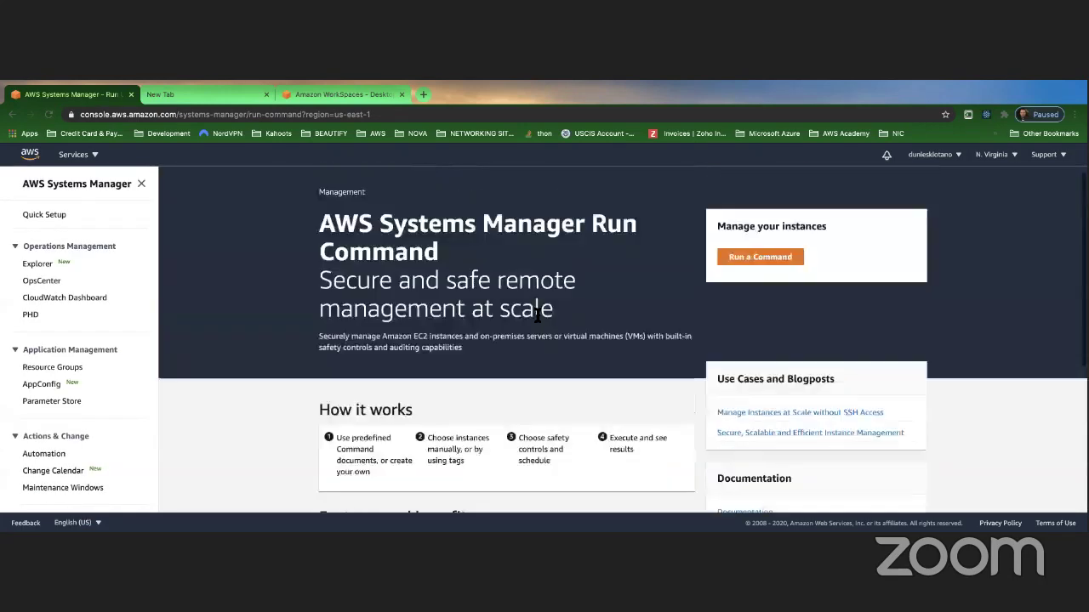
pyautogui.click(770, 267)
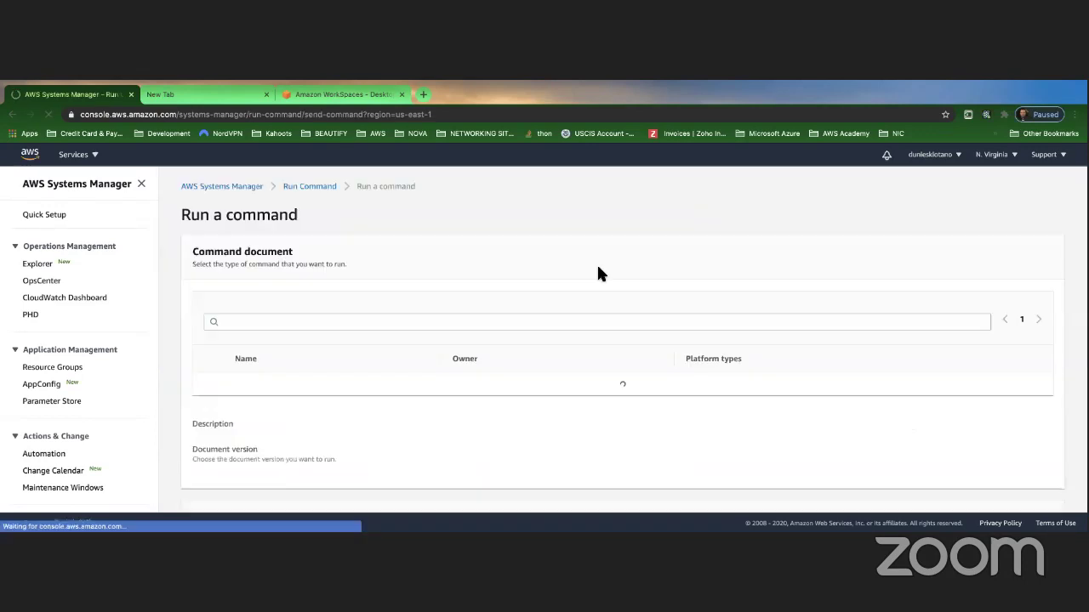
pyautogui.scroll(-2, 604, 262)
pyautogui.scroll(1, 348, 234)
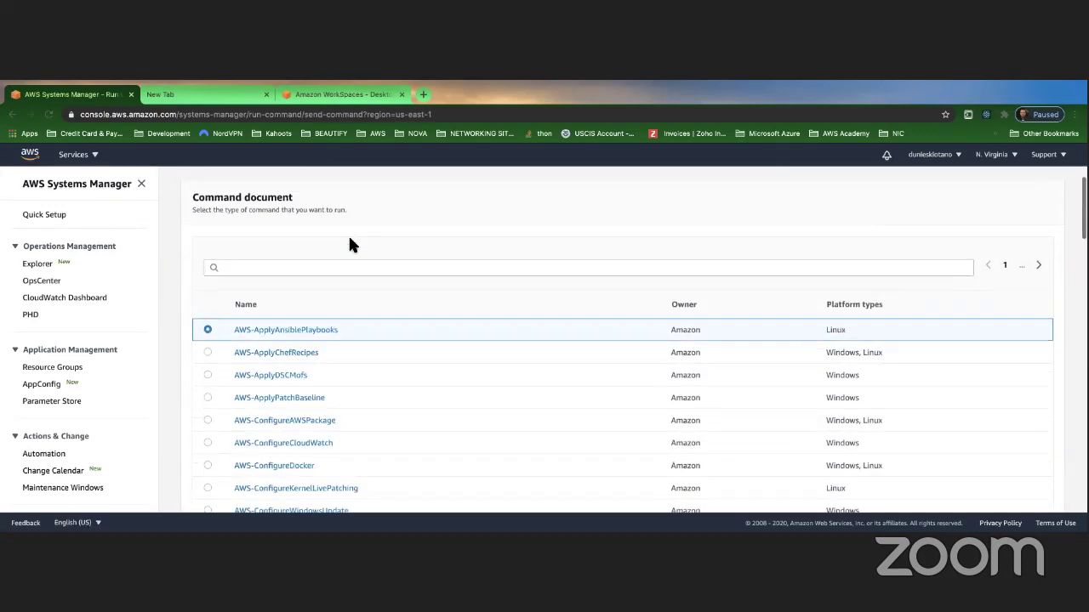
# Step: Filter the command document list by Owner to show only documents Owned by Amazon
pyautogui.click(266, 268)
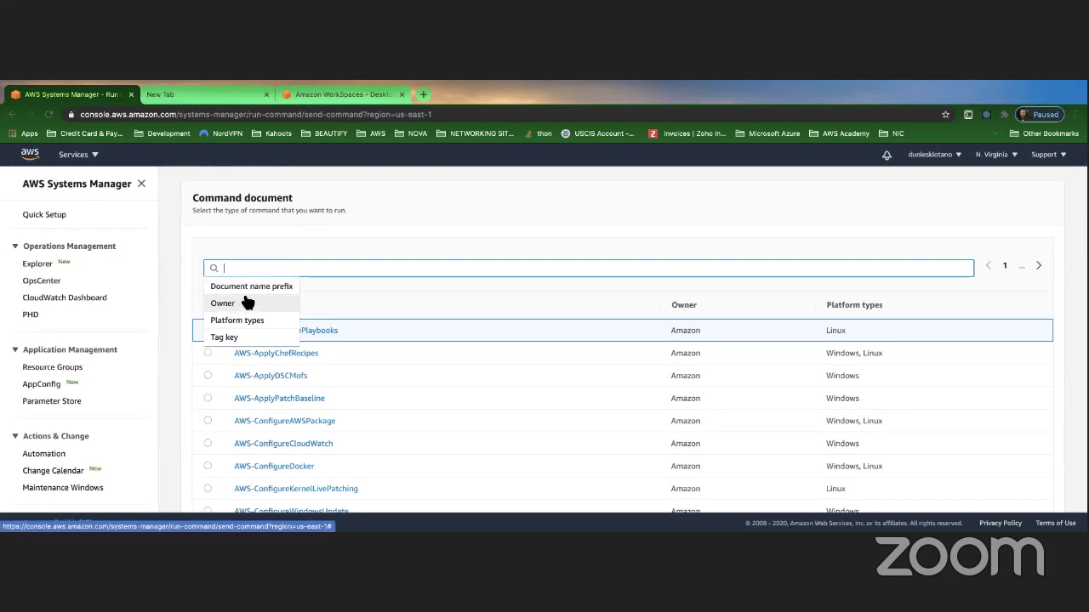
pyautogui.click(254, 268)
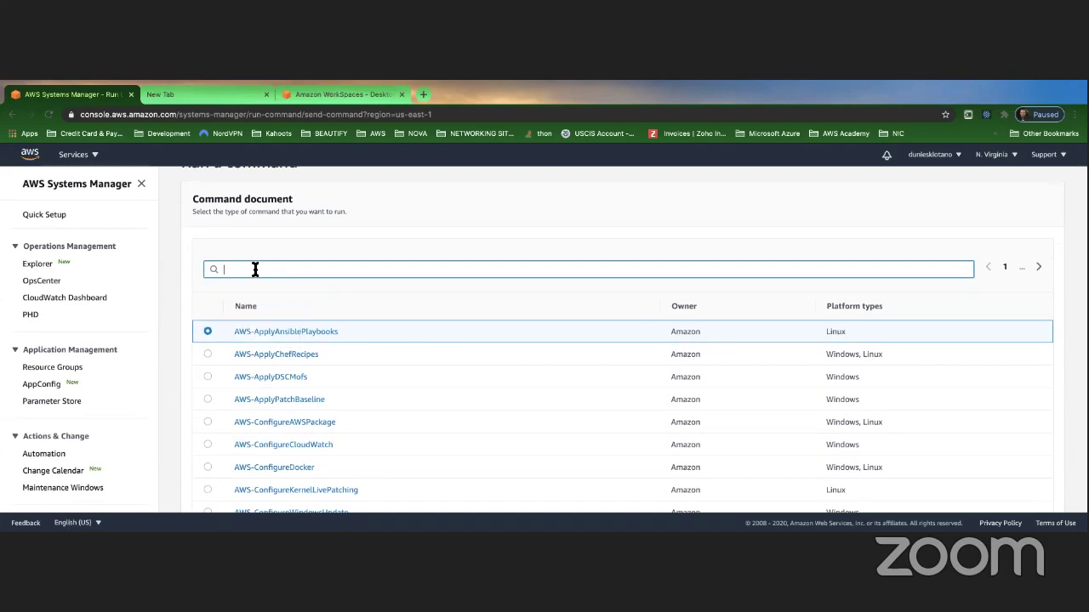
pyautogui.scroll(2, 254, 269)
pyautogui.scroll(-1, 247, 281)
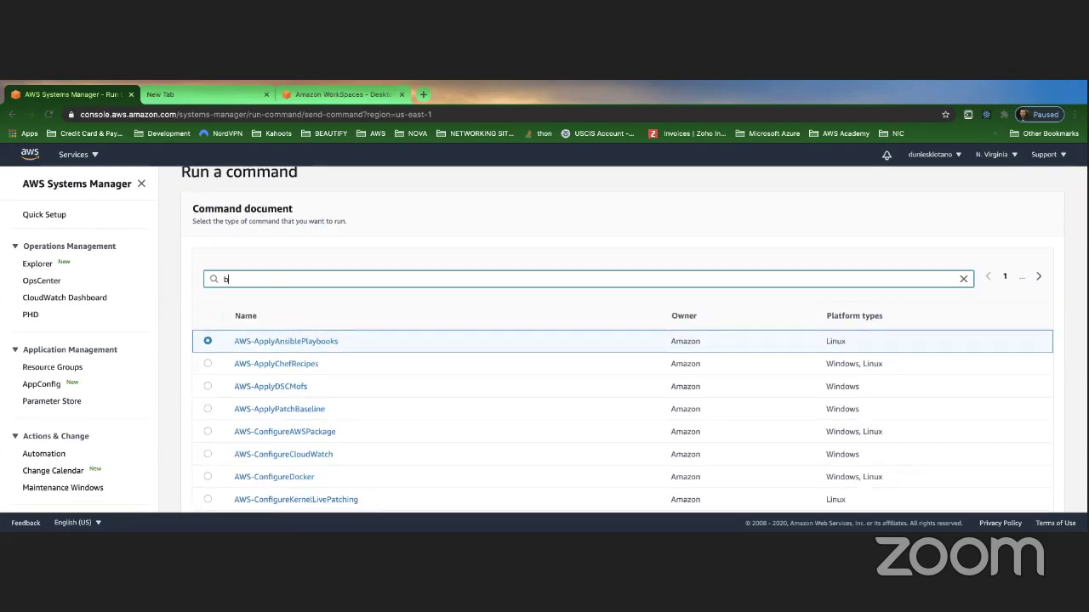
pyautogui.click(233, 282)
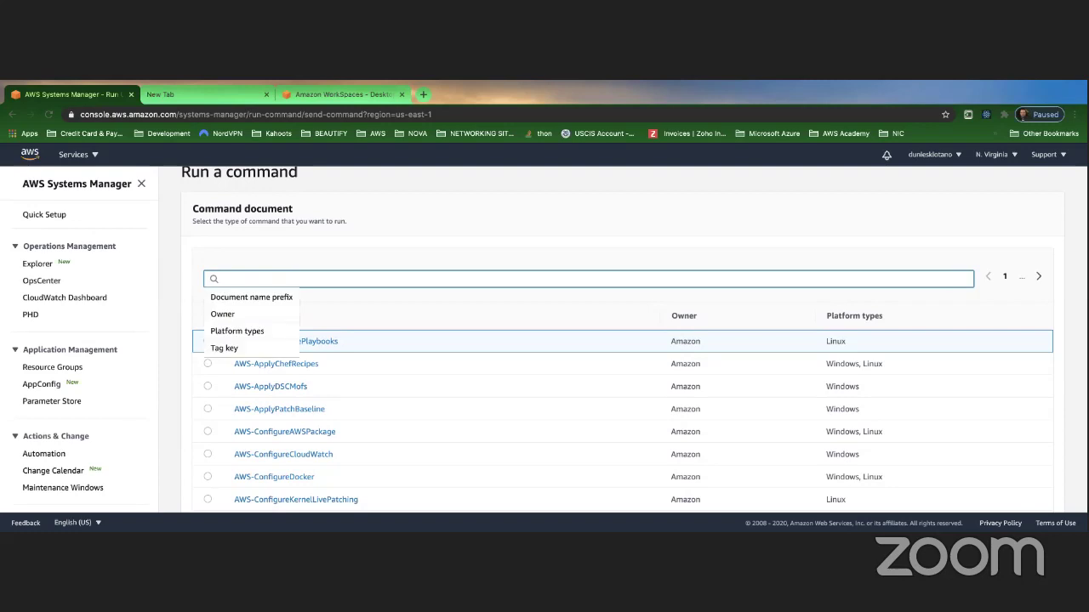
pyautogui.click(238, 315)
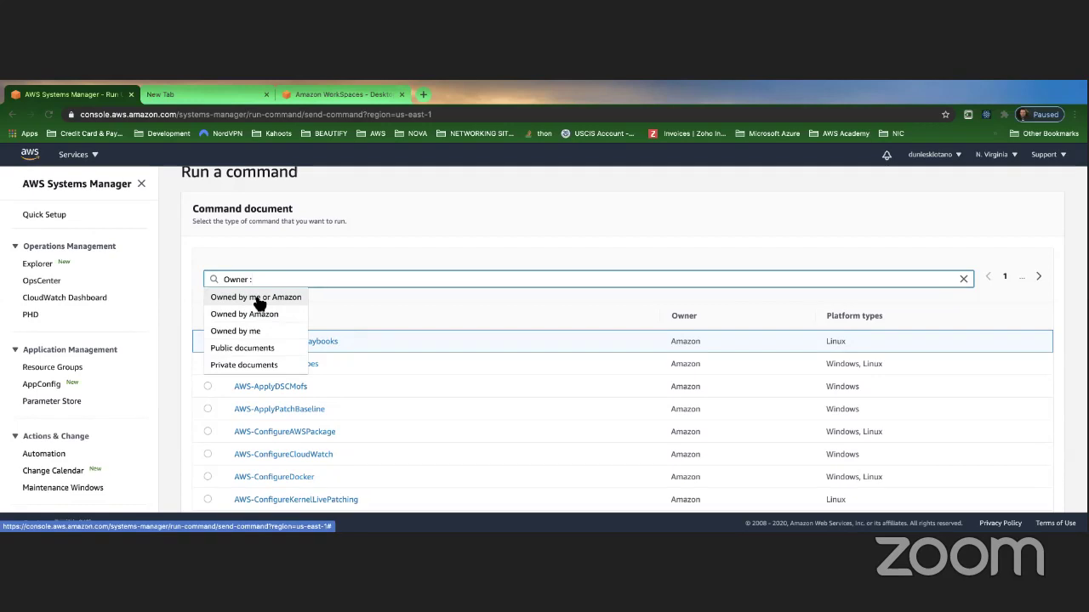
pyautogui.click(273, 315)
pyautogui.scroll(-5, 312, 324)
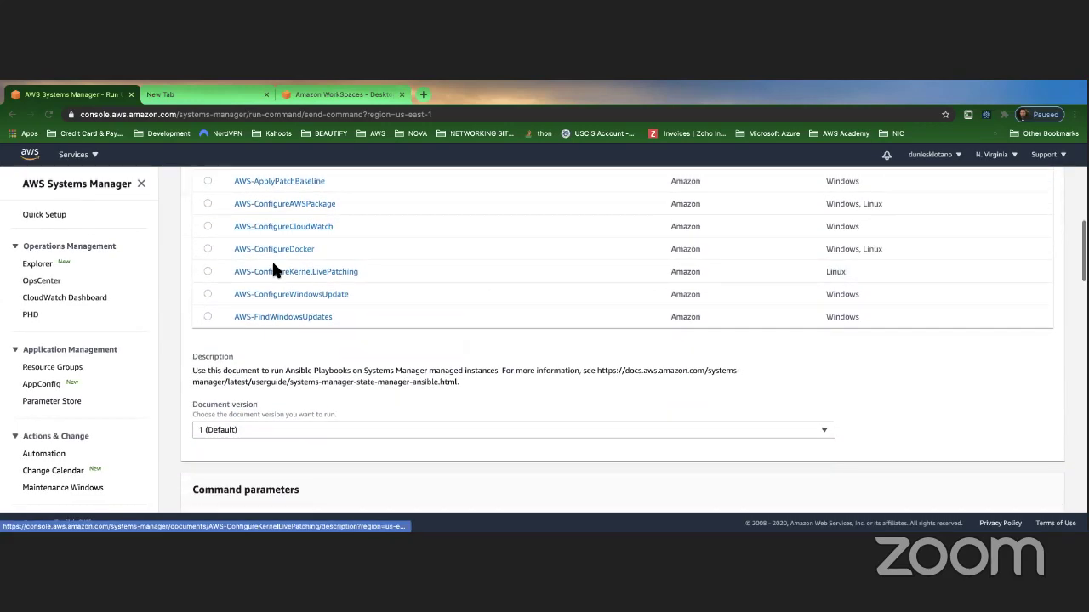
# Step: Open the AWS-ConfigureDocker document in a new tab and review its Windows, Linux description
pyautogui.click(286, 249)
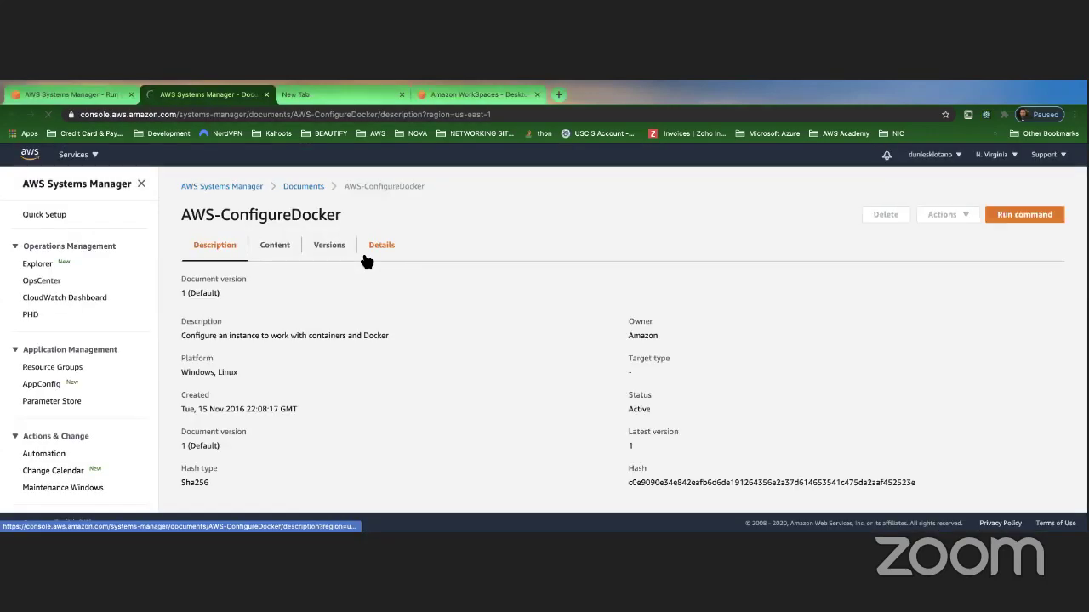
pyautogui.scroll(2, 309, 294)
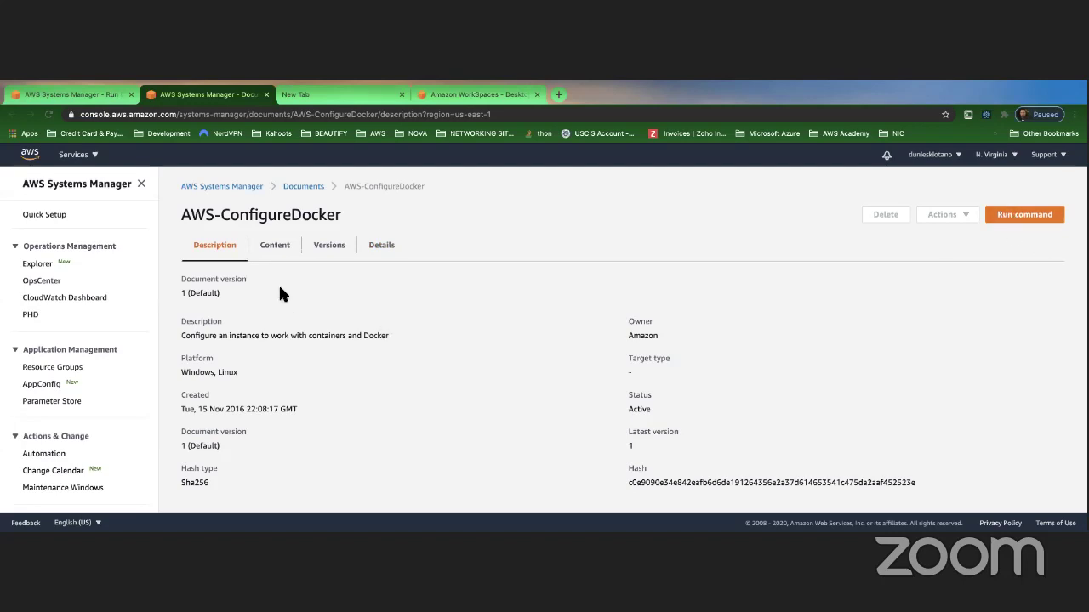
pyautogui.scroll(-5, 48, 285)
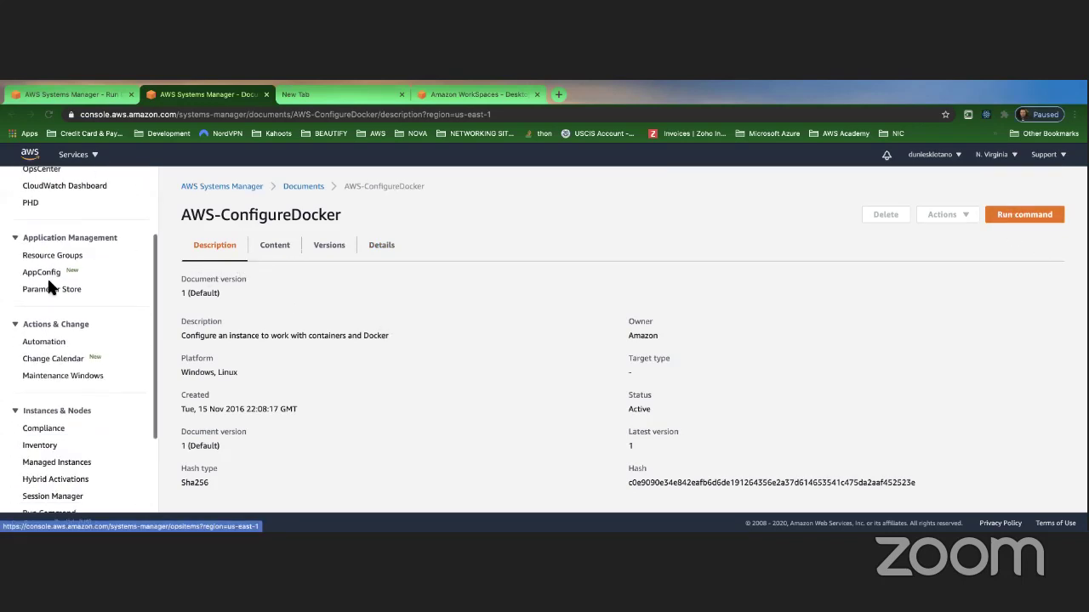
pyautogui.scroll(5, 49, 287)
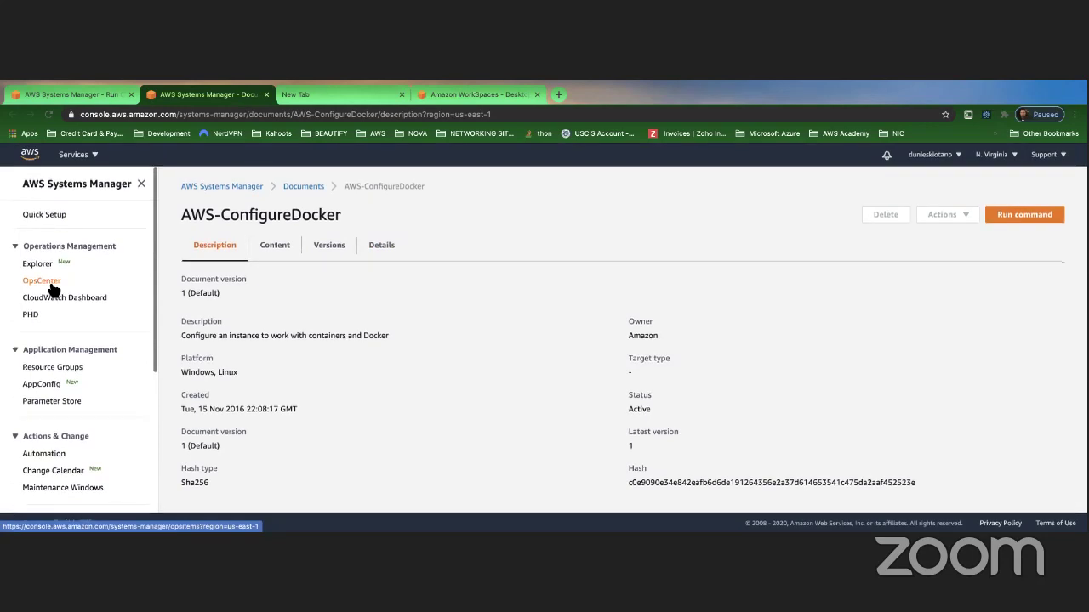
pyautogui.scroll(-5, 76, 294)
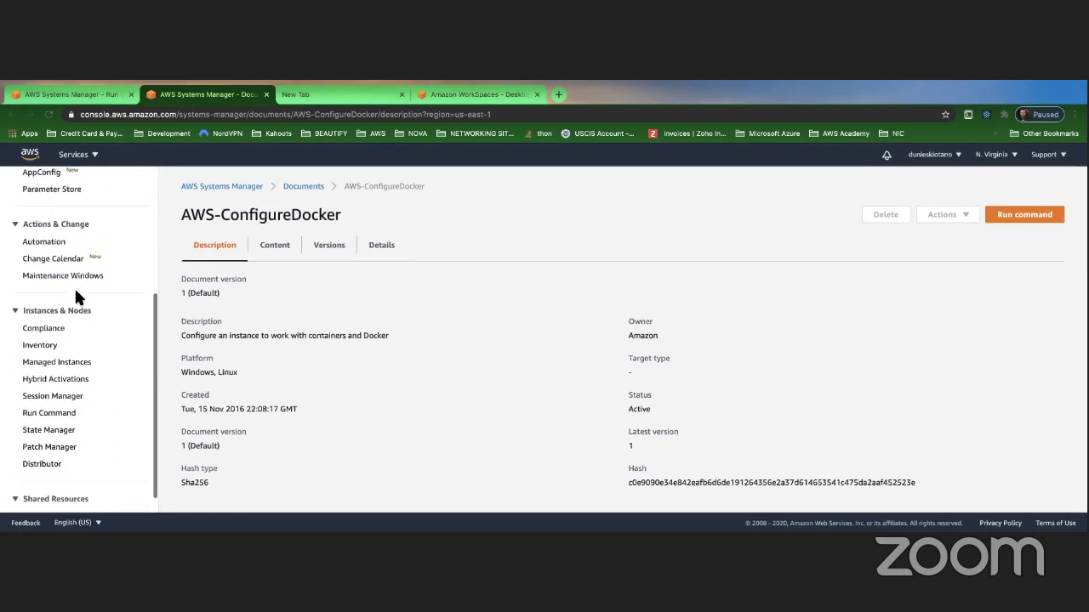
# Step: Open Managed Instances to show the OnPremise Red Hat instance, toggling between it and the EBS slides
pyautogui.click(56, 366)
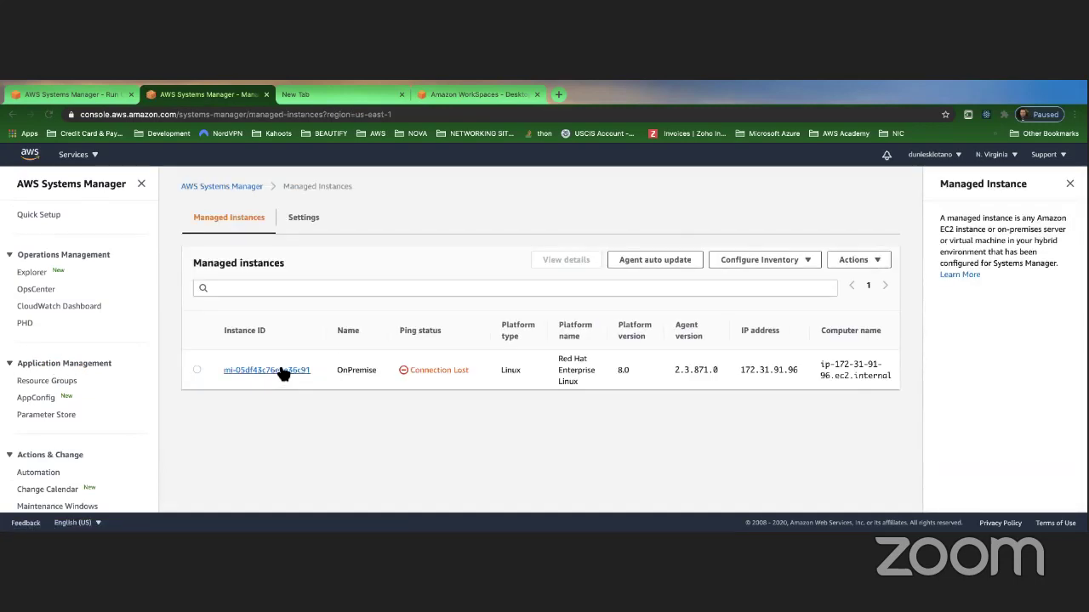
pyautogui.hotkey('ctrl', 'Left')
pyautogui.hotkey('ctrl', 'Right')
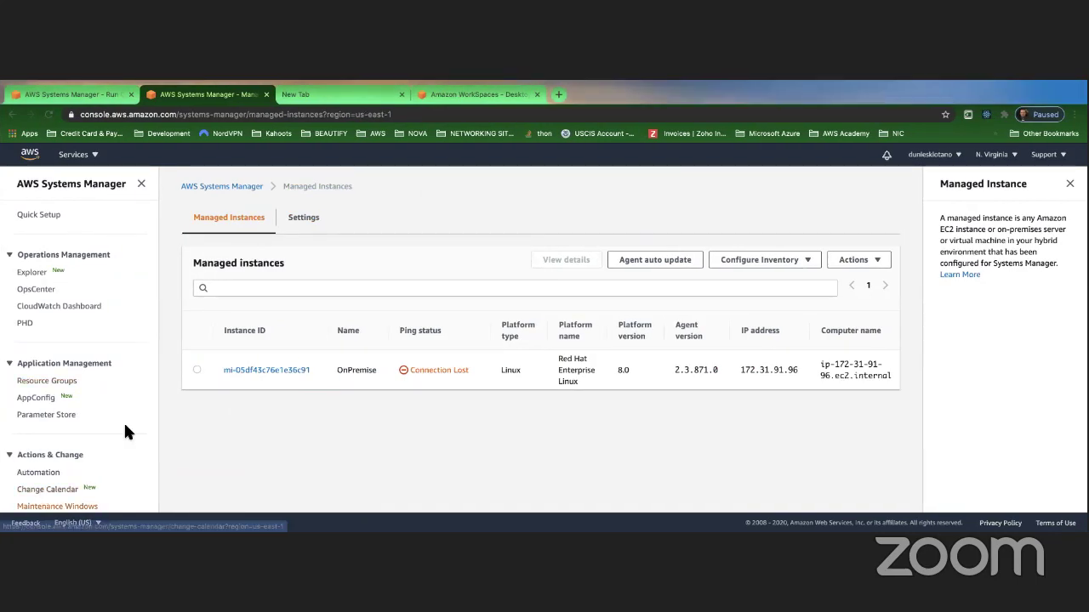
pyautogui.hotkey('ctrl', 'Left')
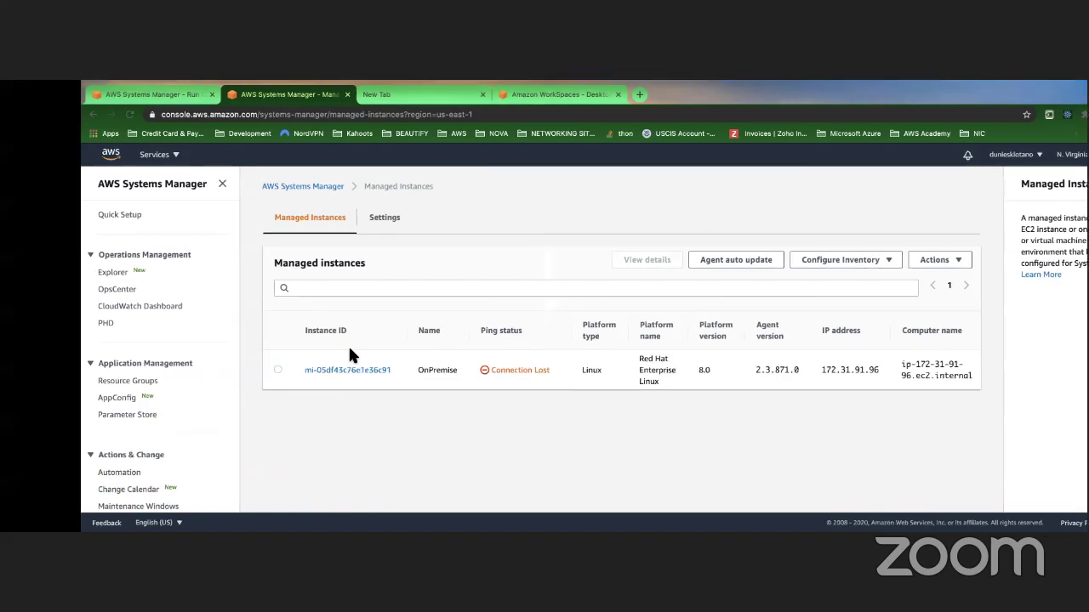
pyautogui.hotkey('ctrl', 'Right')
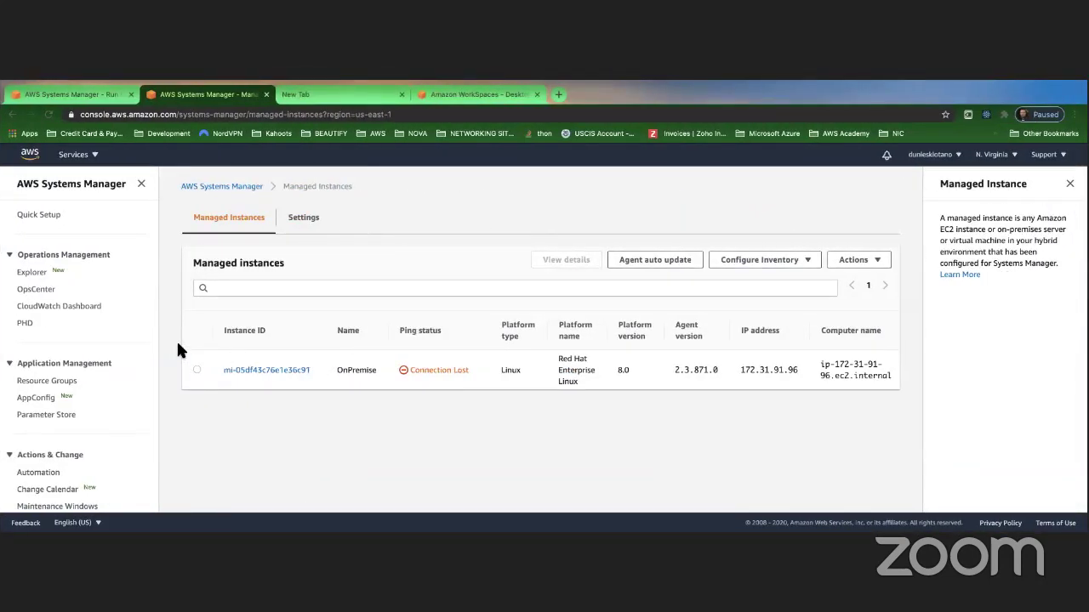
pyautogui.hotkey('ctrl', 'Left')
pyautogui.hotkey('ctrl', 'Right')
# Step: Play the snapshots slide animation and advance to the Section 1 key takeaways slide
pyautogui.hotkey('ctrl', 'Left')
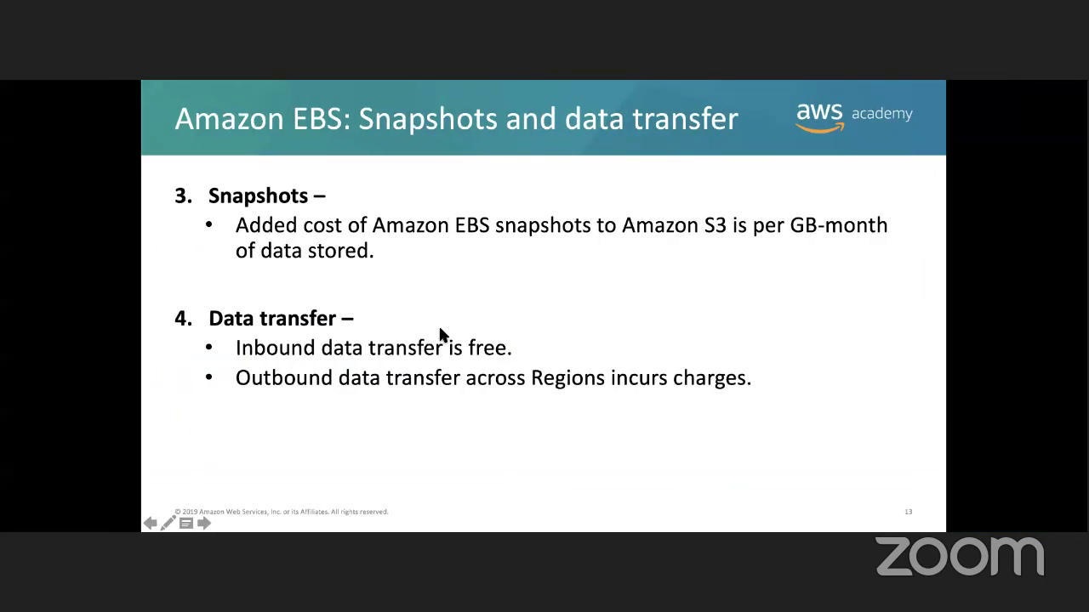
pyautogui.press('ctrl+super+Right')
pyautogui.press('ctrl+super+Left')
pyautogui.press('Right')
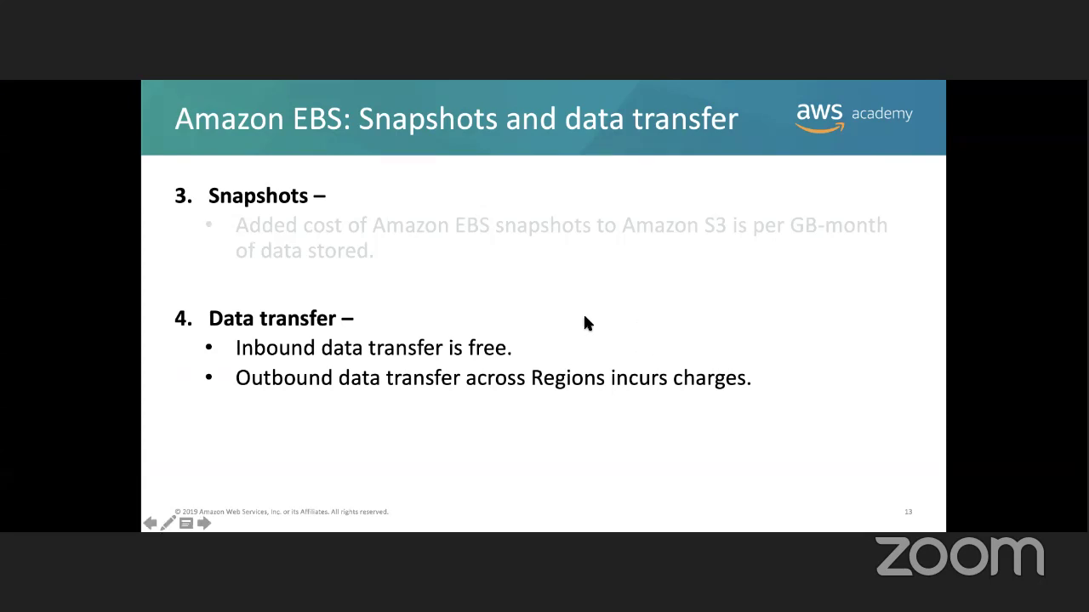
pyautogui.press('Right')
pyautogui.press('Right')
pyautogui.press('Left')
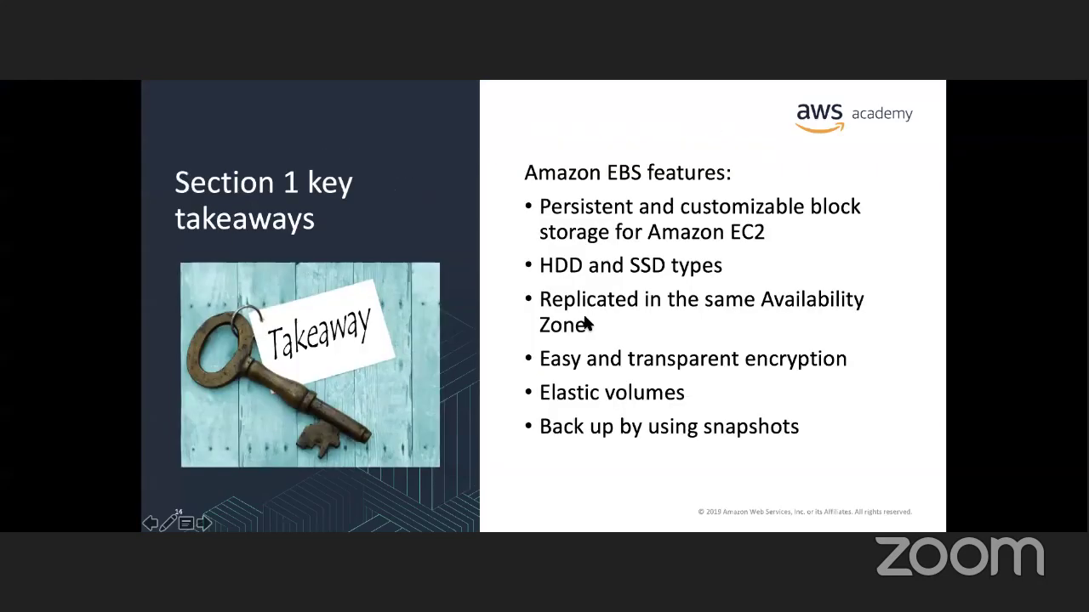
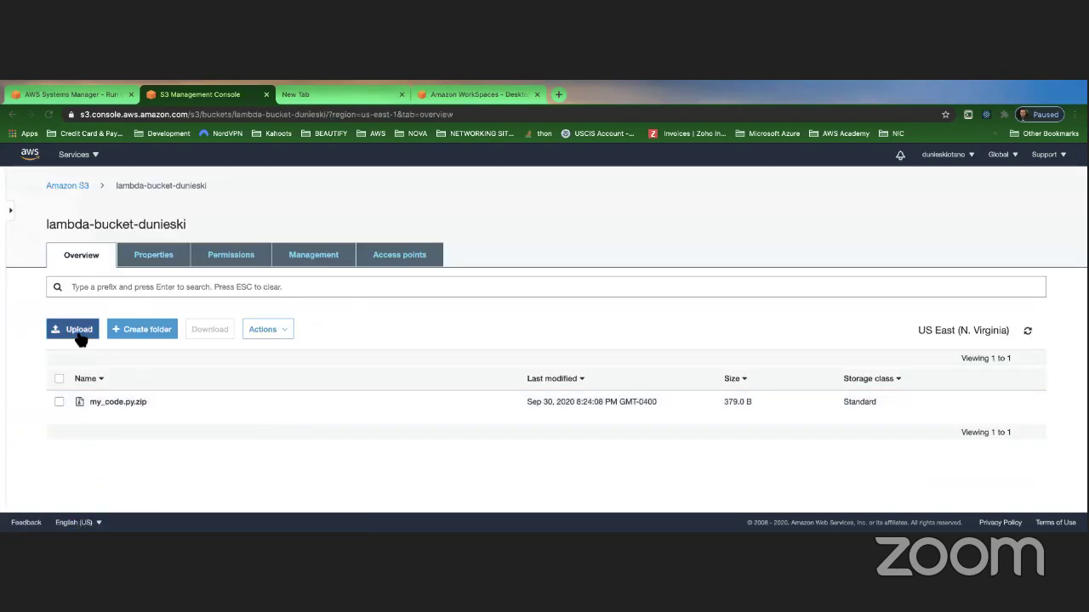
# Step: Add newfile.sh from the Desktop to a new upload in lambda-bucket-dunieski
pyautogui.click(77, 332)
pyautogui.click(543, 437)
pyautogui.scroll(-5, 464, 265)
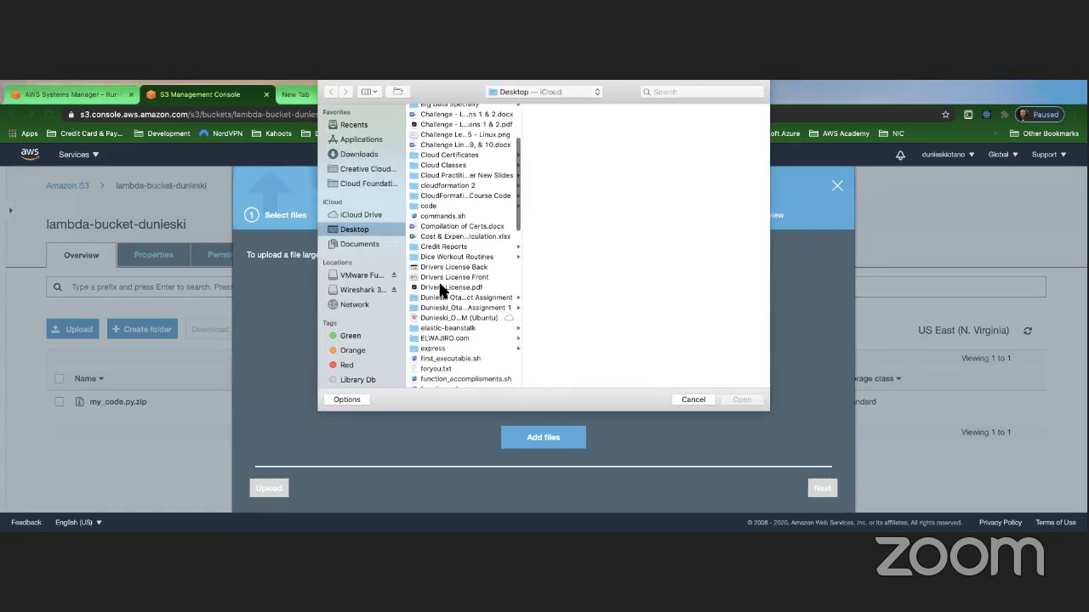
pyautogui.scroll(-15, 441, 289)
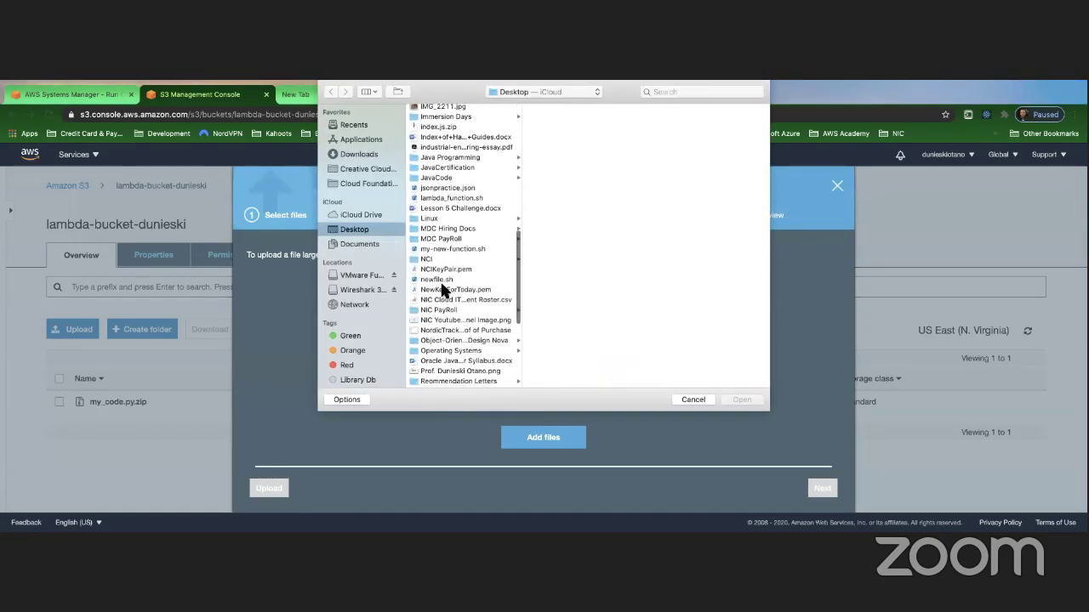
pyautogui.click(438, 282)
pyautogui.click(742, 399)
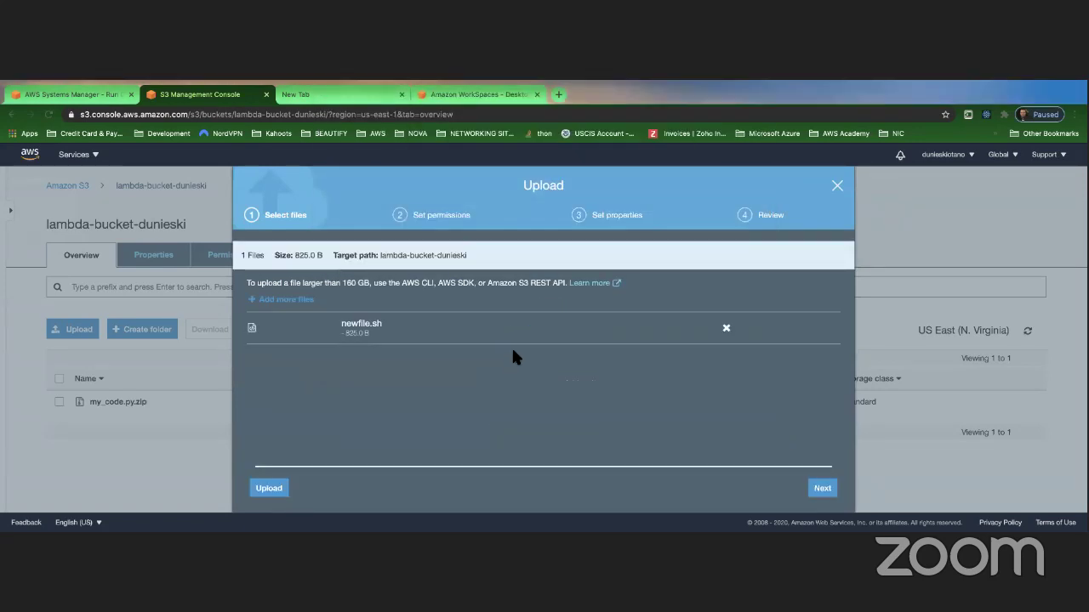
# Step: Keep the default upload permissions and move on to the storage properties
pyautogui.click(819, 488)
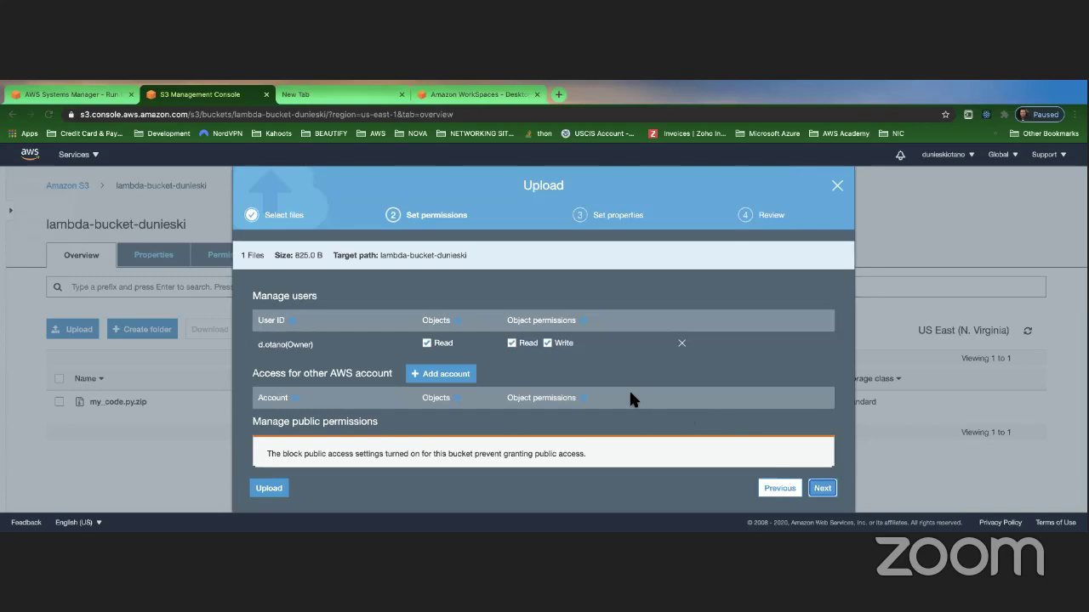
pyautogui.scroll(-1, 630, 400)
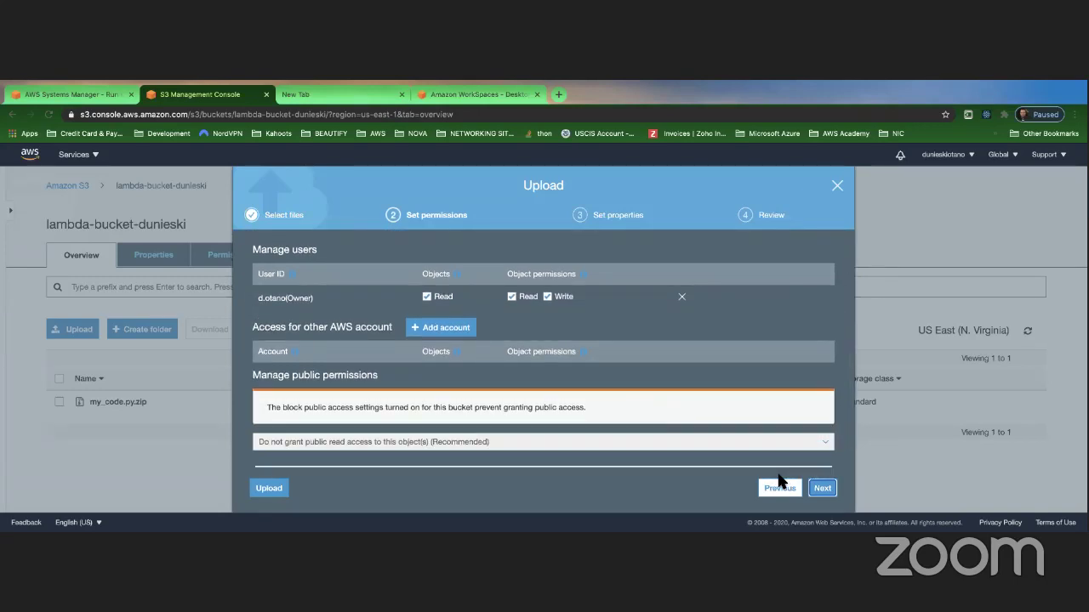
pyautogui.click(819, 488)
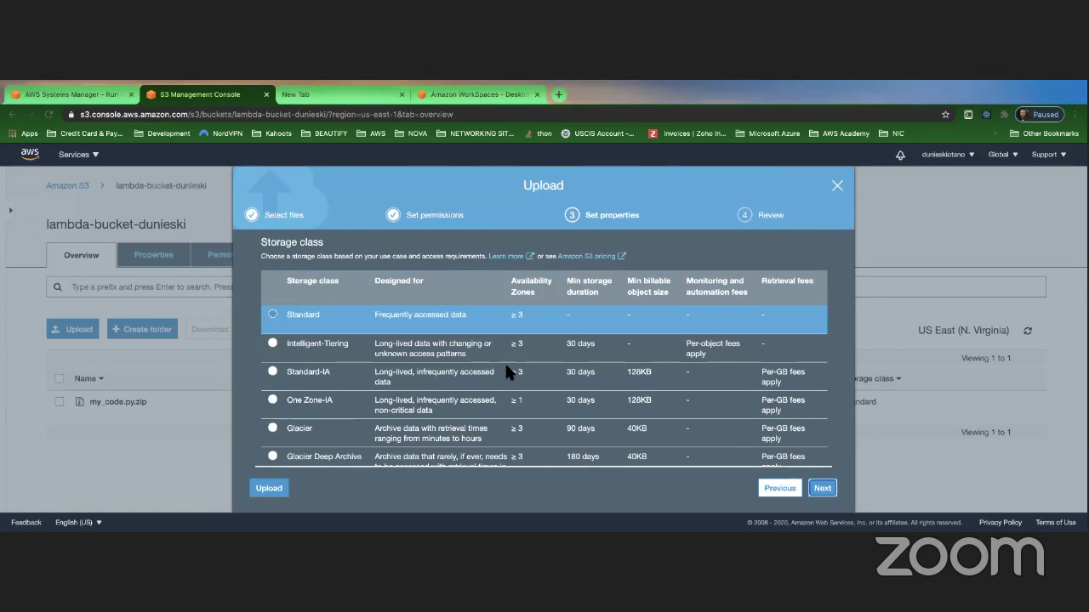
pyautogui.scroll(-2, 501, 362)
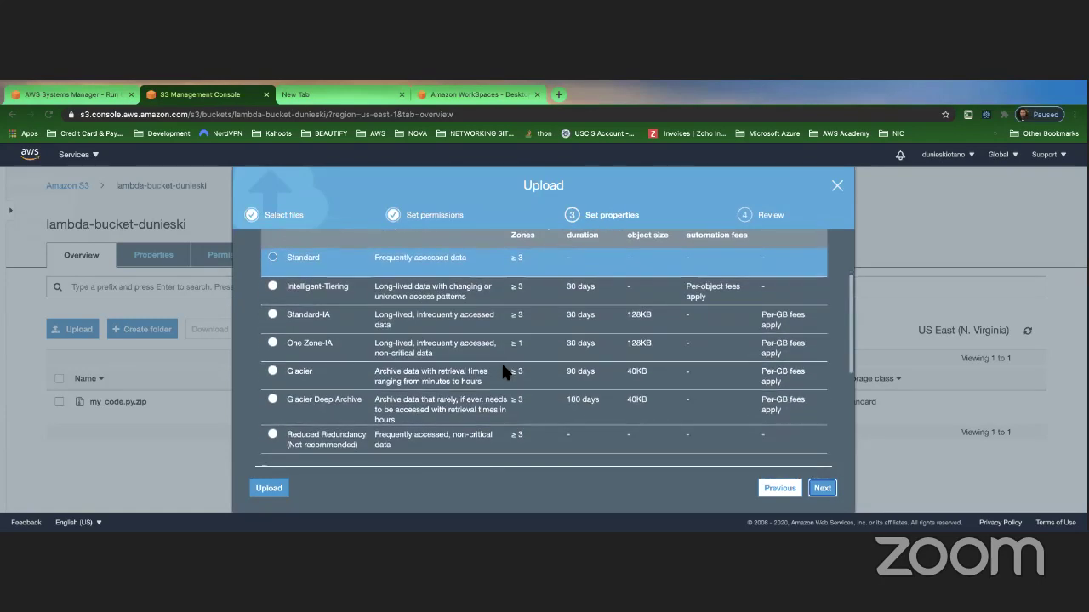
pyautogui.scroll(1, 502, 372)
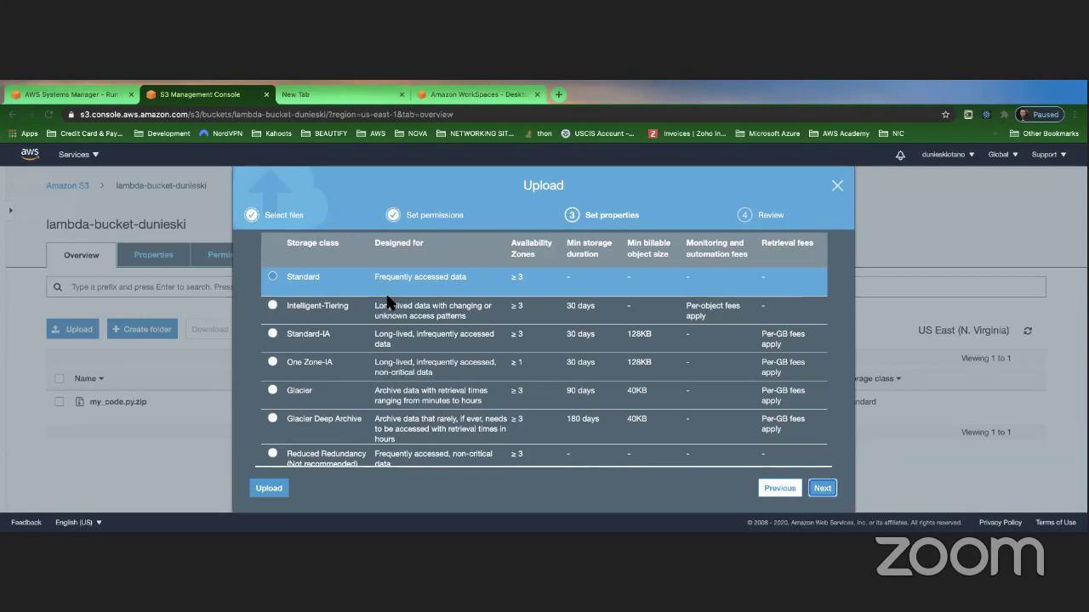
pyautogui.scroll(-1, 387, 301)
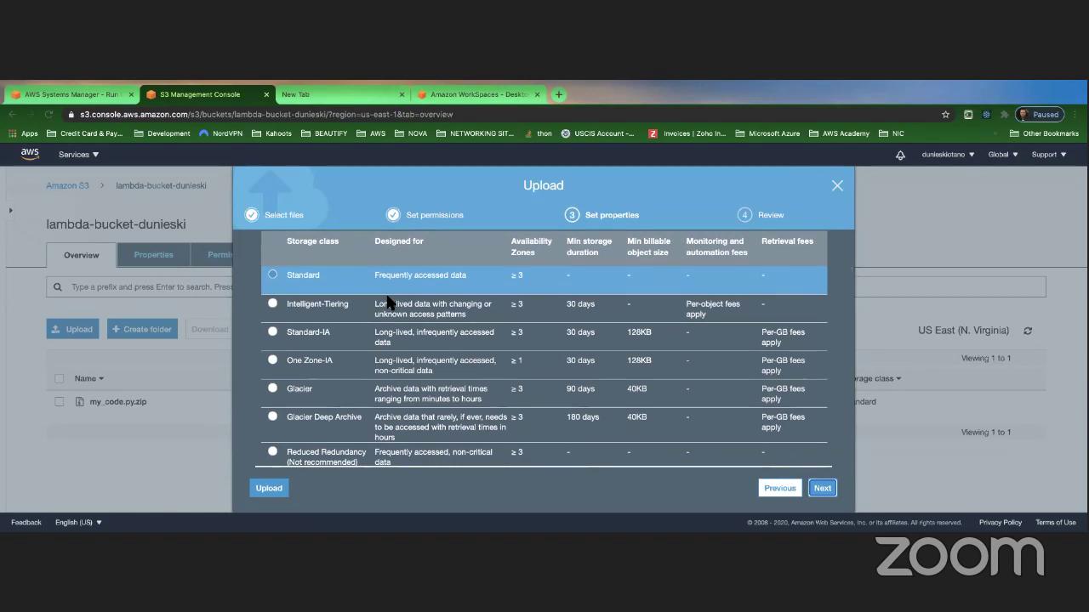
pyautogui.scroll(1, 295, 323)
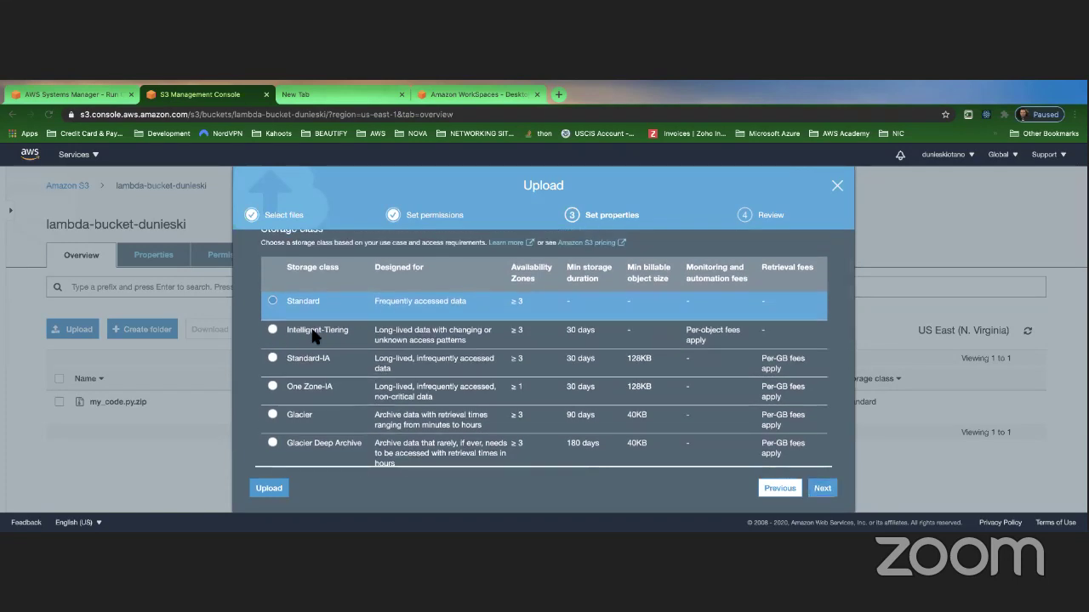
# Step: Compare Intelligent-Tiering, Standard-IA and One Zone-IA, then upload newfile.sh with Standard storage
pyautogui.click(409, 345)
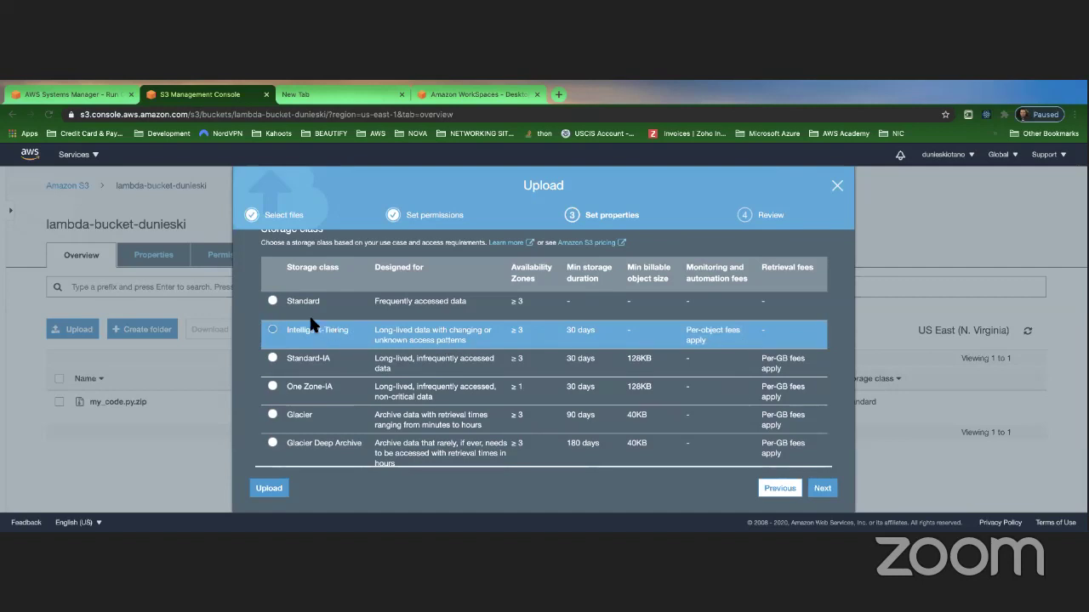
pyautogui.click(273, 303)
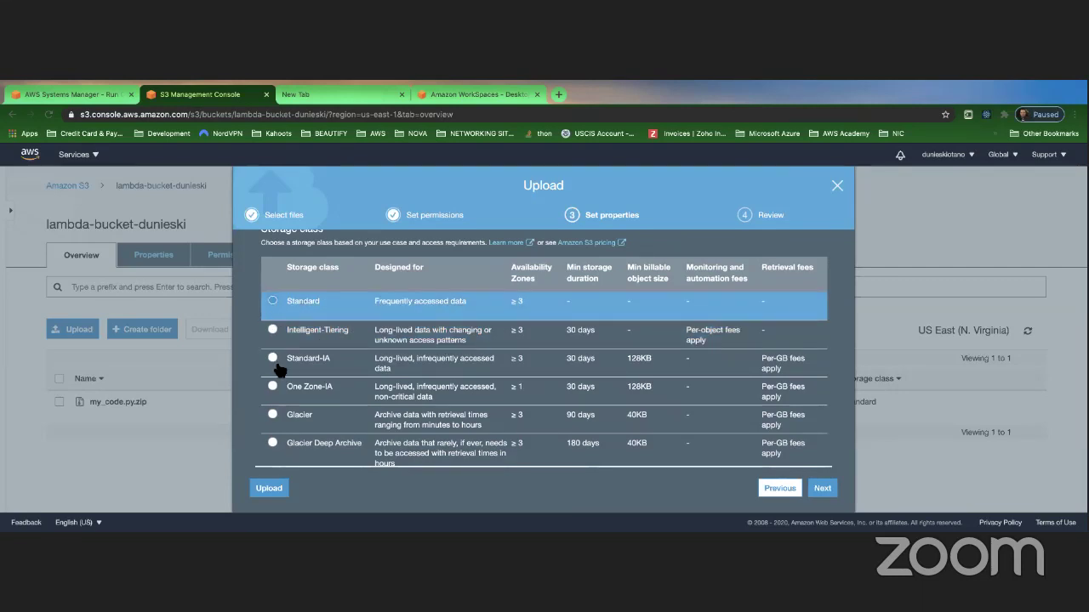
pyautogui.click(273, 358)
pyautogui.click(273, 386)
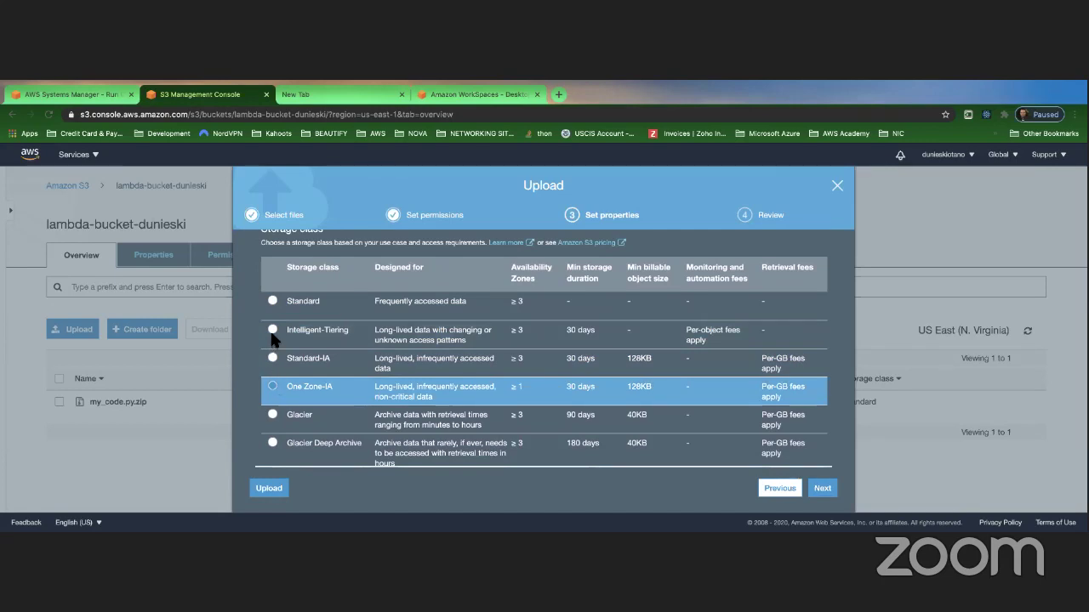
pyautogui.click(273, 302)
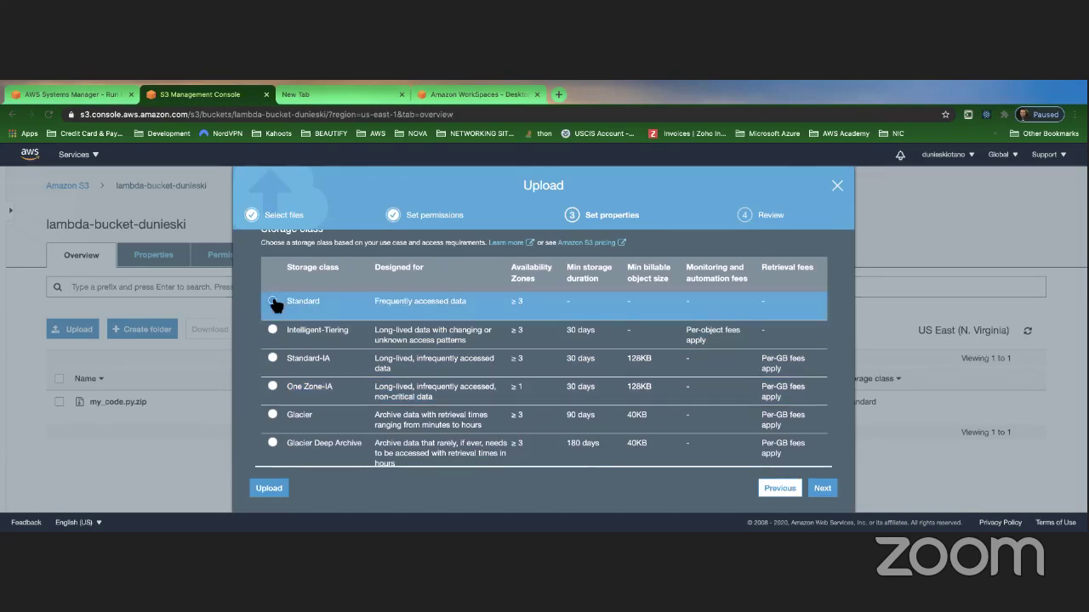
pyautogui.click(820, 489)
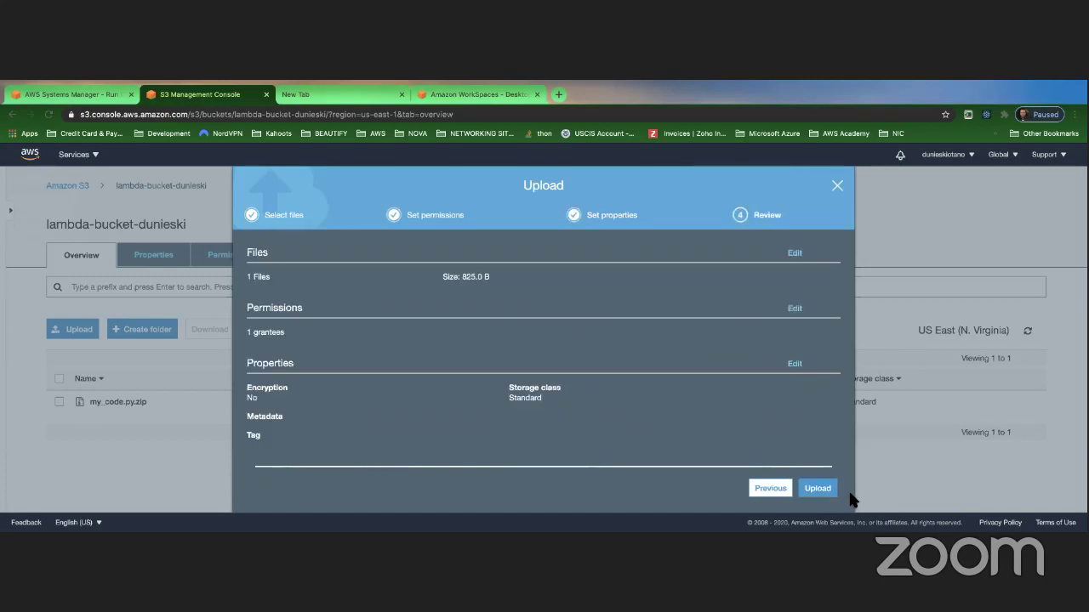
pyautogui.click(815, 486)
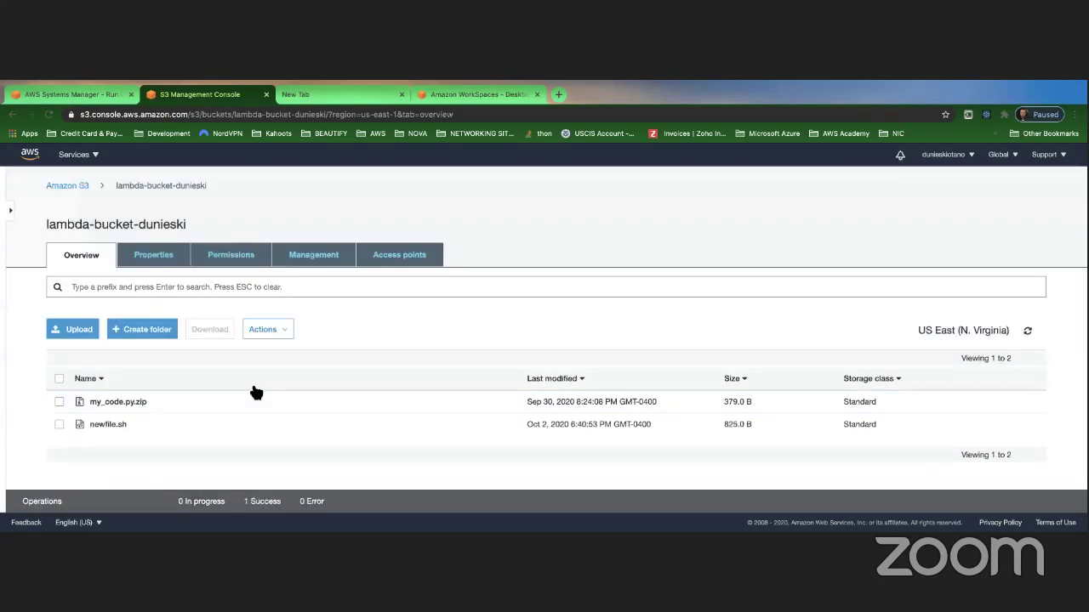
# Step: Look through the bucket's Properties and Permissions, then show its Management lifecycle page
pyautogui.scroll(-1, 255, 392)
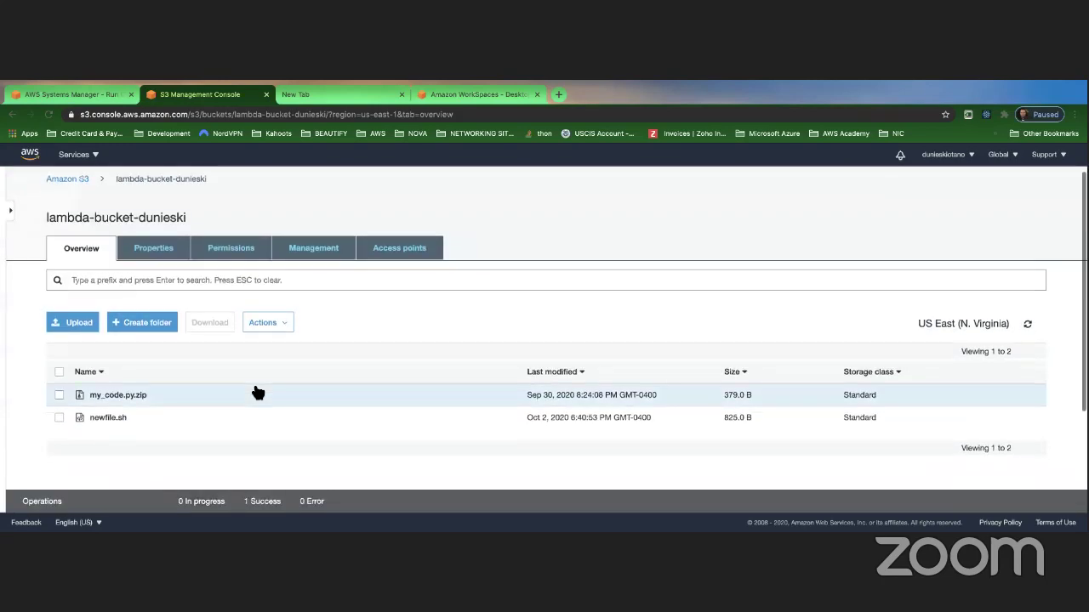
pyautogui.click(157, 257)
pyautogui.click(233, 262)
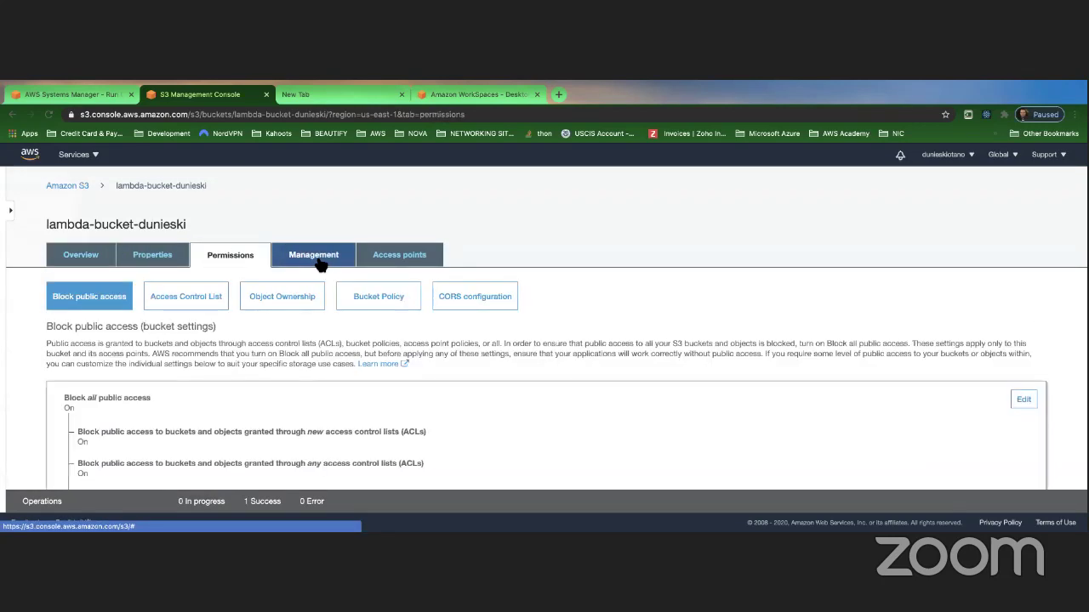
pyautogui.click(316, 258)
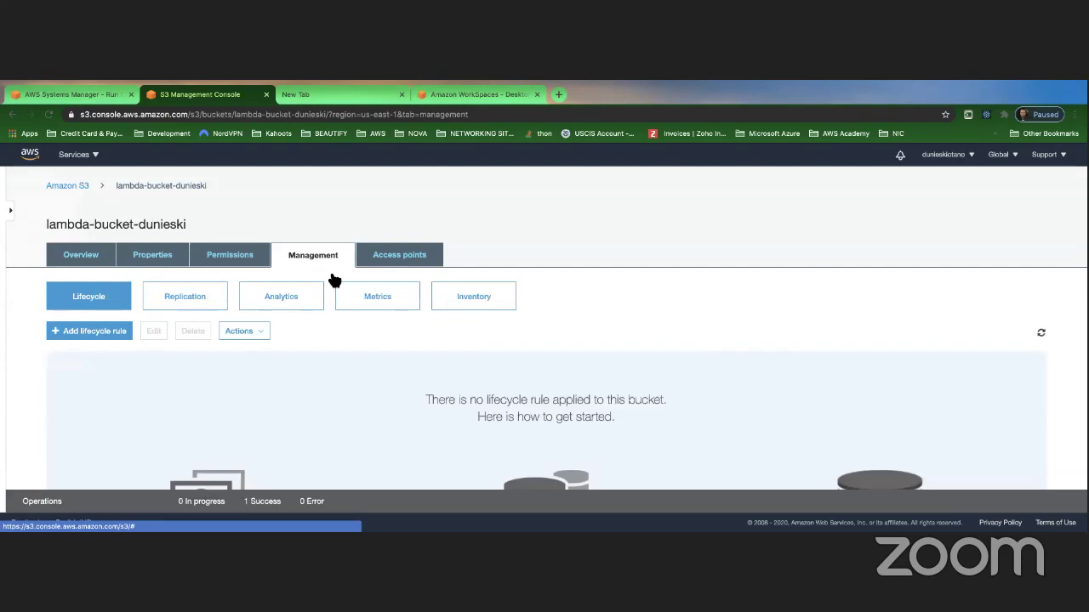
# Step: Create a lifecycle rule named mynew_lifecyclepolicy covering all objects in the bucket
pyautogui.click(95, 335)
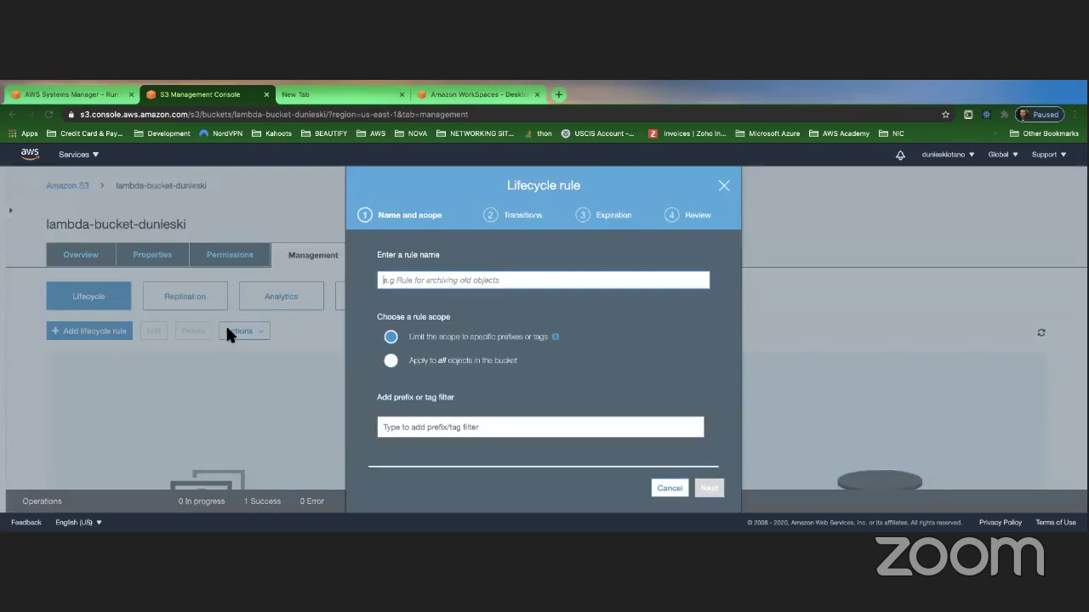
pyautogui.write('mynew_life')
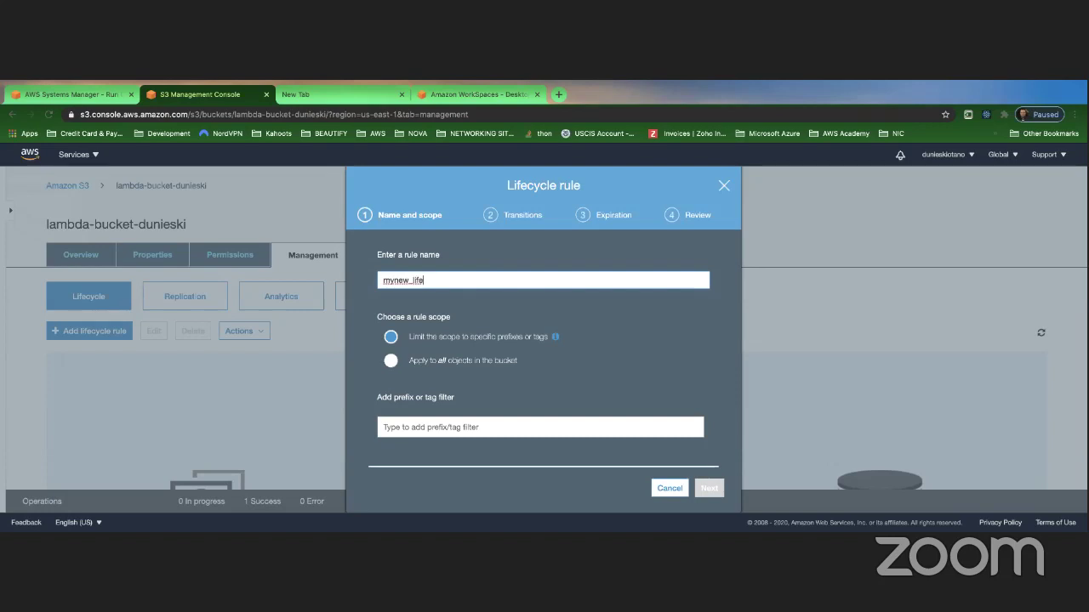
pyautogui.write('pol')
pyautogui.click(422, 280)
pyautogui.write('cycle')
pyautogui.click(390, 360)
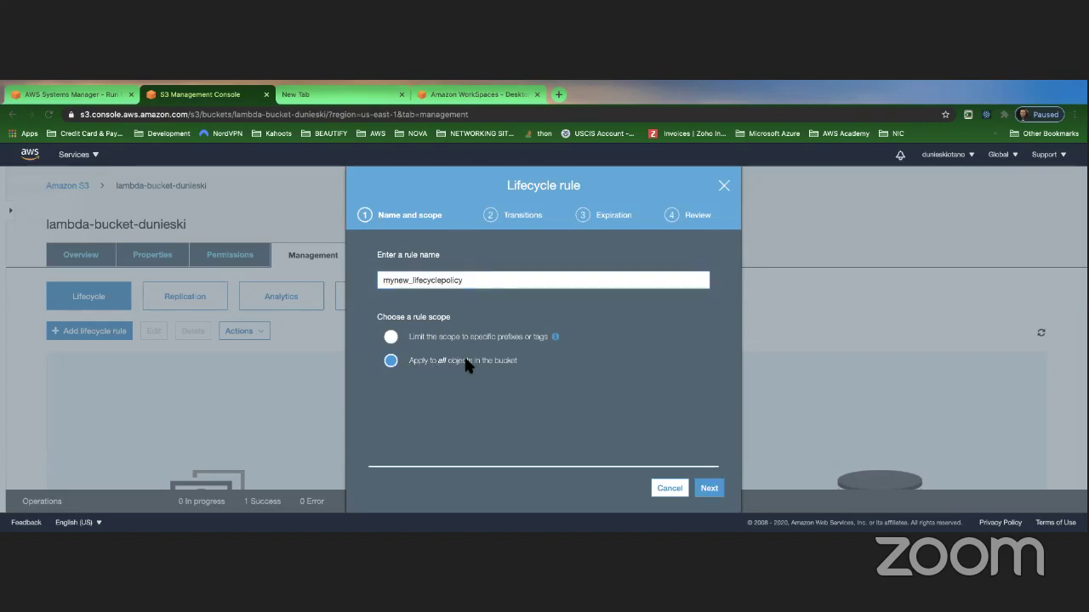
pyautogui.click(709, 488)
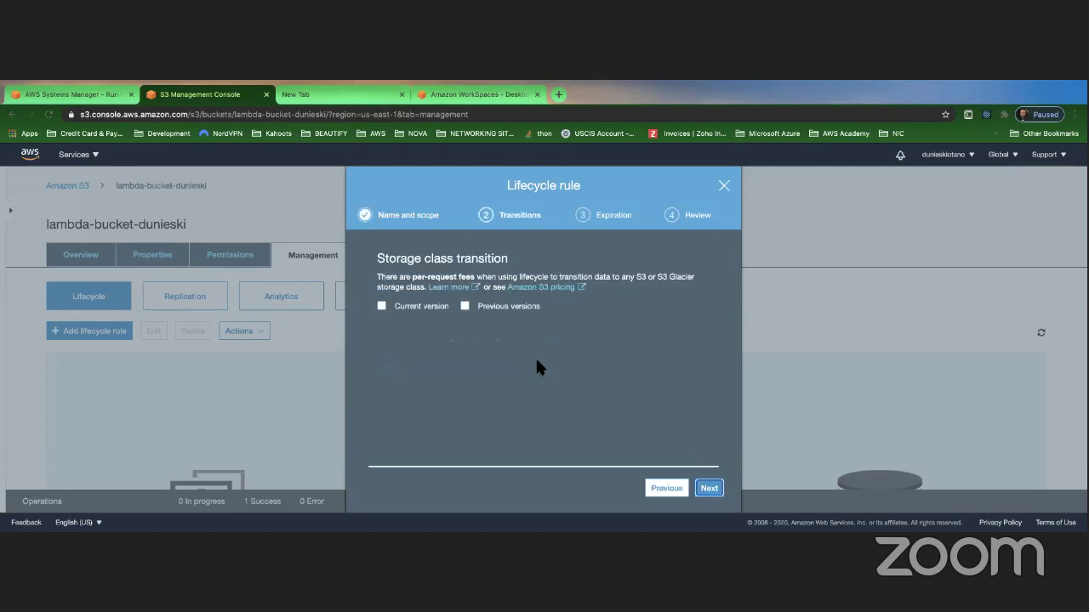
# Step: Add a current-version transition to Standard-IA after 30 days
pyautogui.click(382, 306)
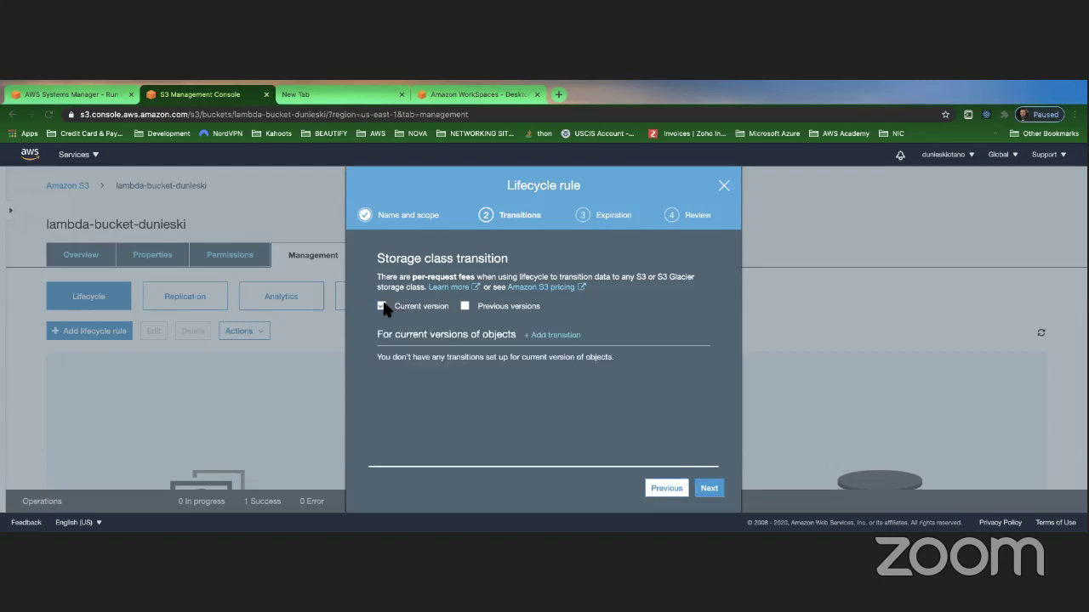
pyautogui.click(569, 335)
pyautogui.click(534, 379)
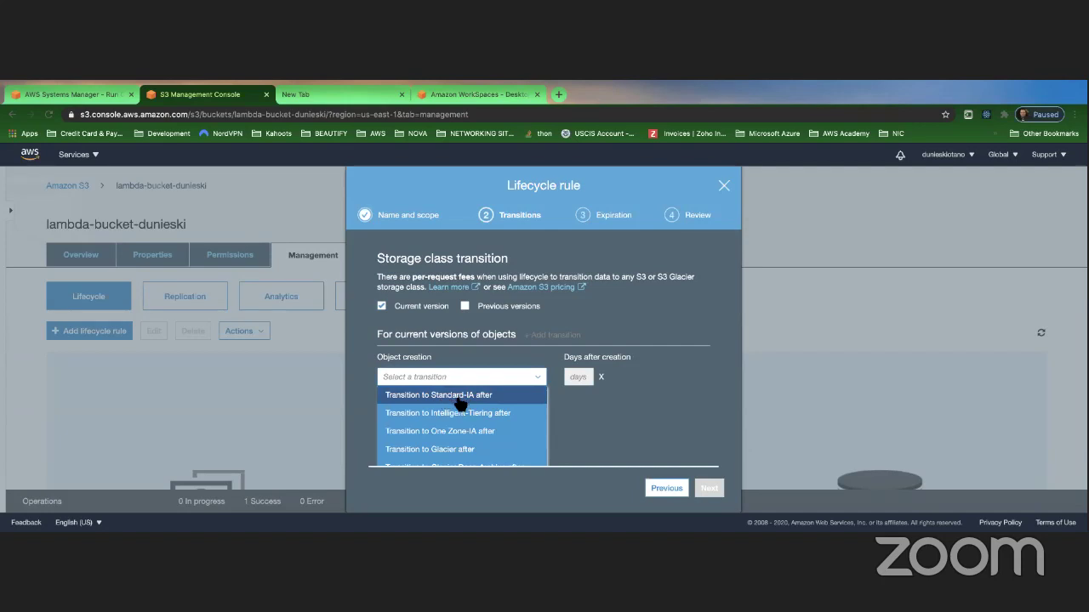
pyautogui.scroll(-1, 443, 405)
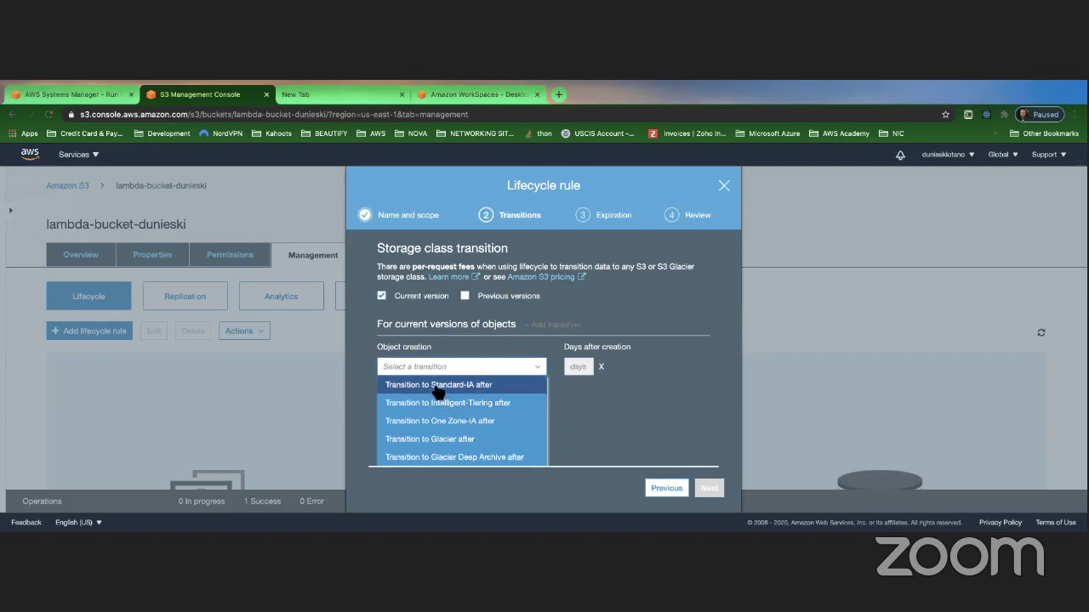
pyautogui.click(438, 385)
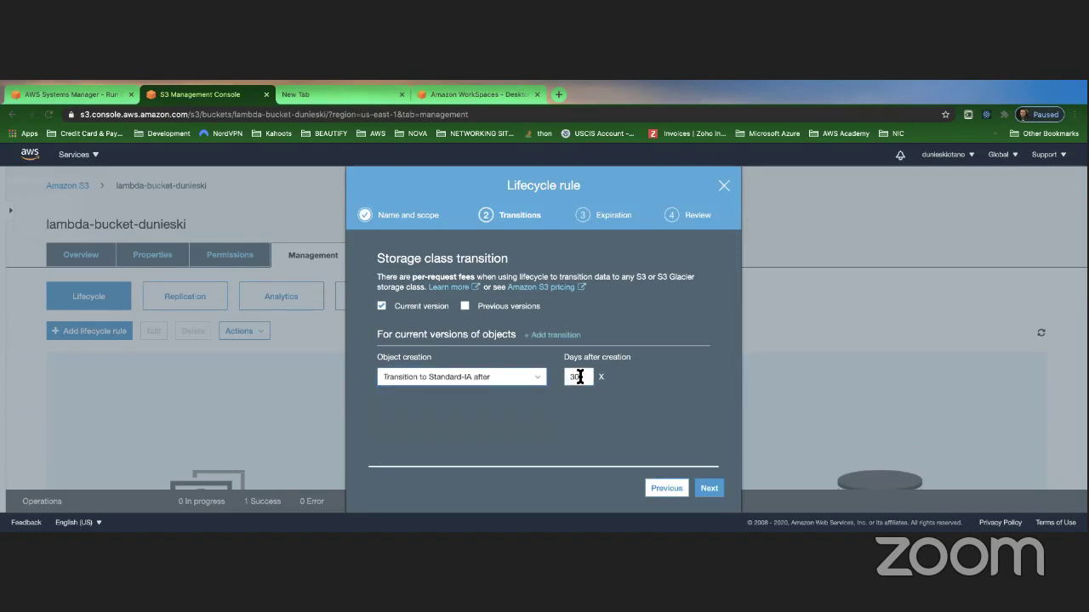
# Step: Add a second transition to Glacier after 60 days and acknowledge the small-object cost warning
pyautogui.click(554, 335)
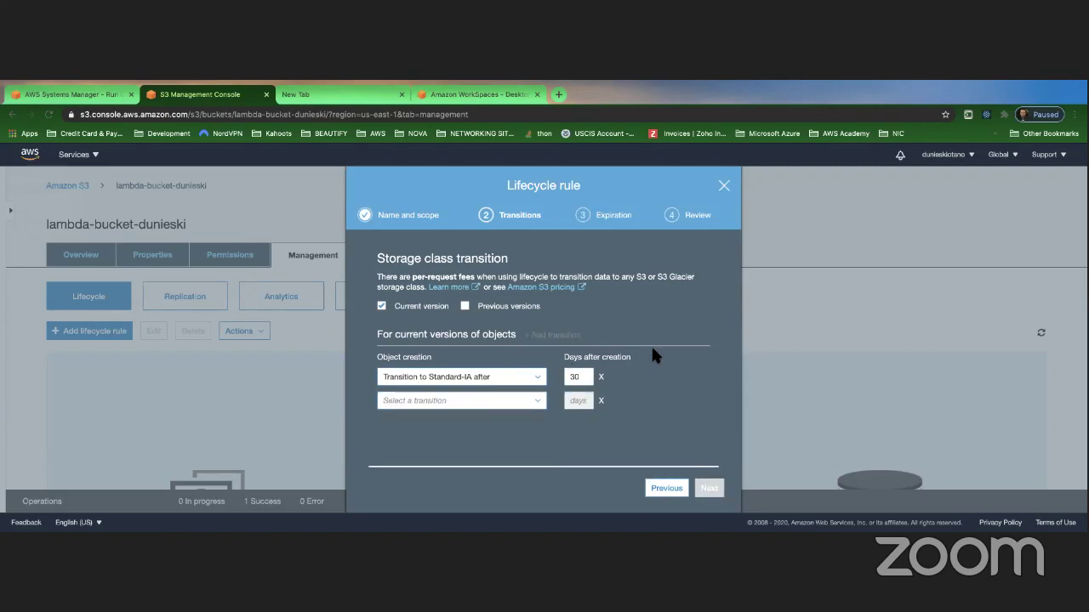
pyautogui.click(535, 401)
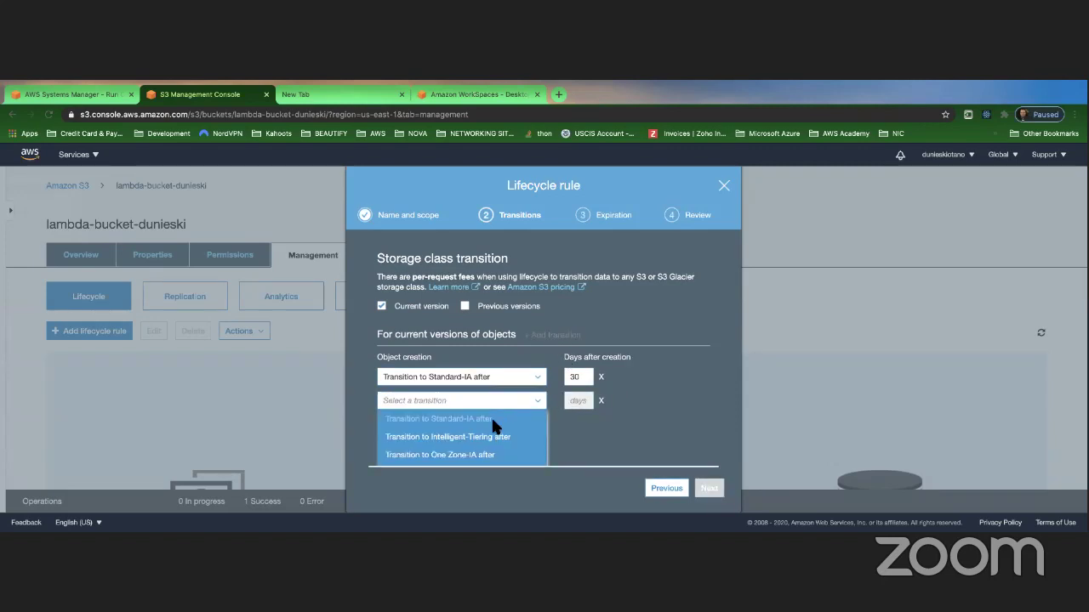
pyautogui.scroll(-1, 494, 426)
pyautogui.click(458, 440)
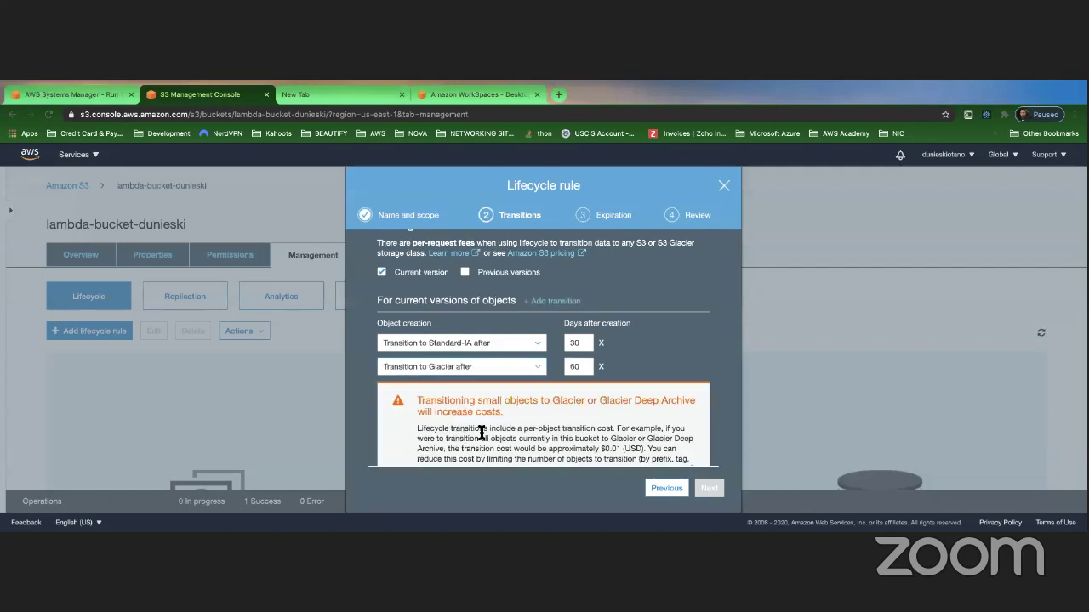
pyautogui.scroll(-2, 577, 368)
pyautogui.click(422, 415)
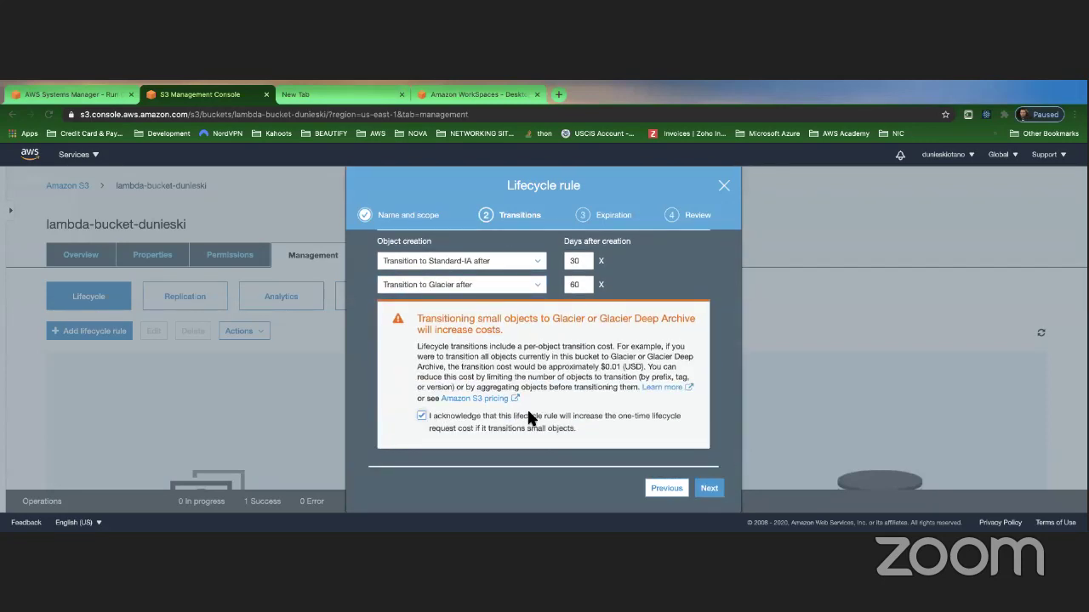
pyautogui.scroll(3, 502, 340)
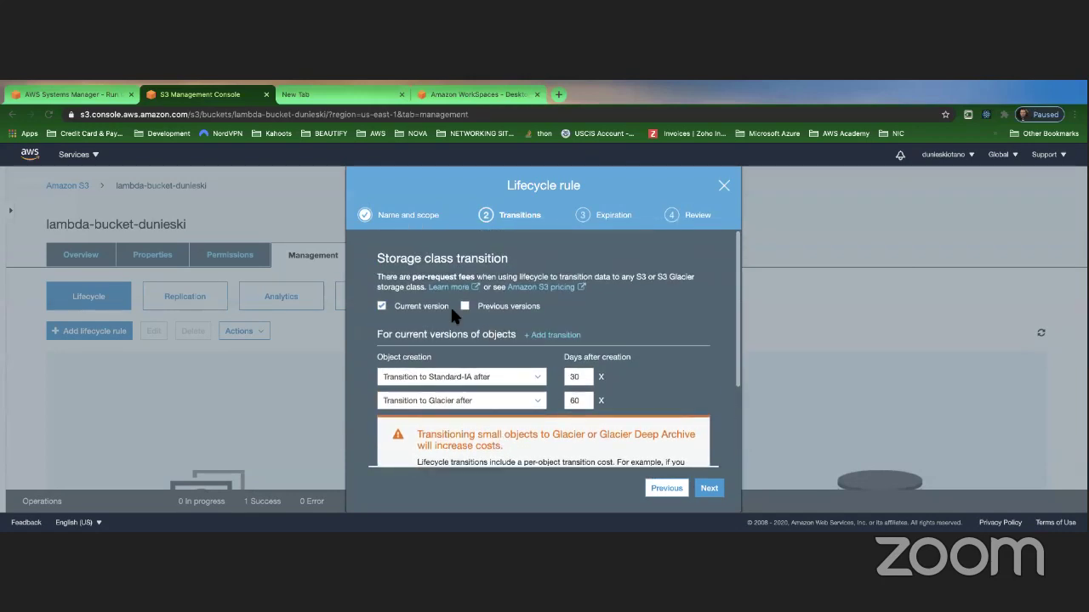
pyautogui.scroll(-1, 550, 341)
# Step: Add a third transition to Glacier Deep Archive after 150 days
pyautogui.click(552, 286)
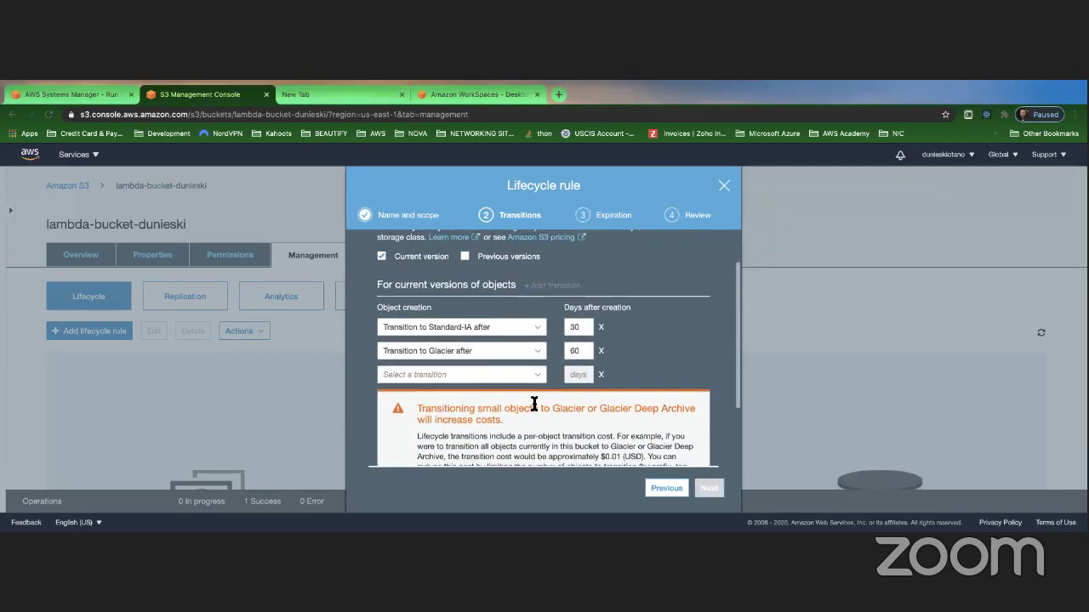
pyautogui.click(509, 376)
pyautogui.scroll(-2, 500, 407)
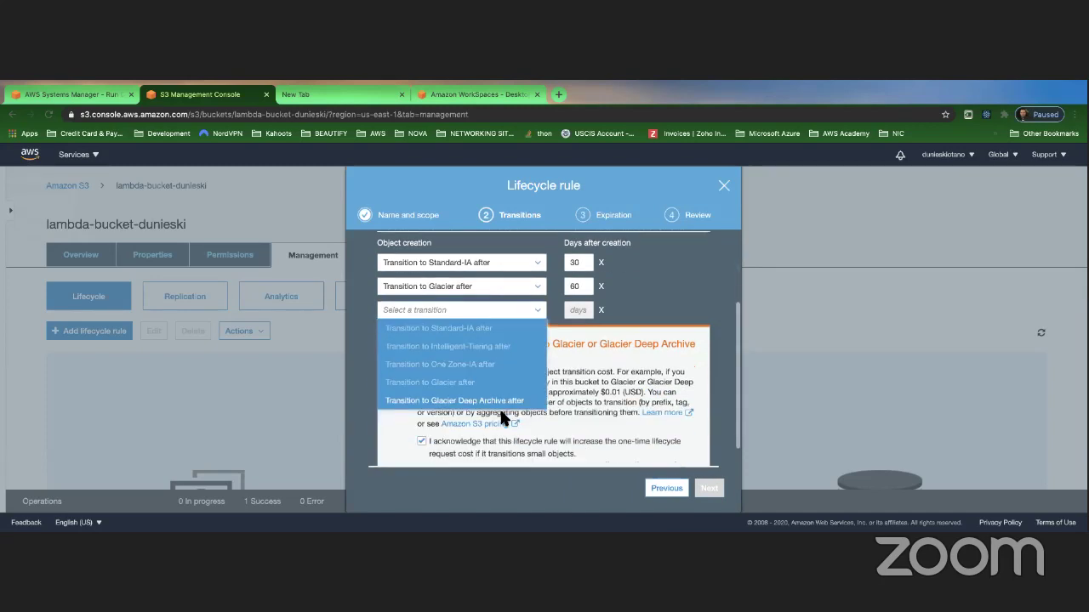
pyautogui.scroll(1, 481, 393)
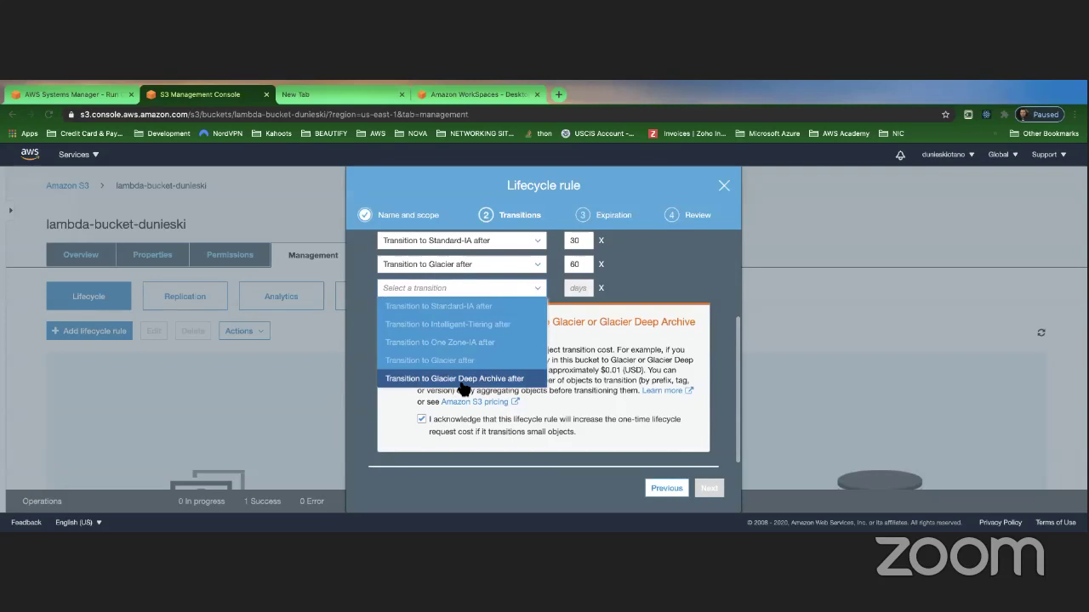
pyautogui.click(464, 381)
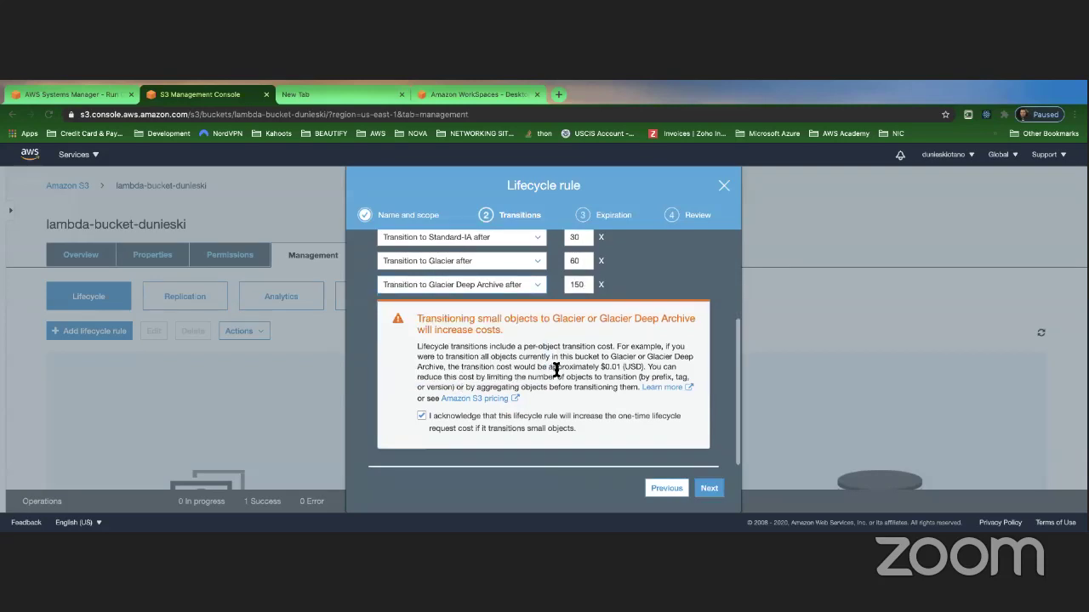
pyautogui.scroll(3, 630, 434)
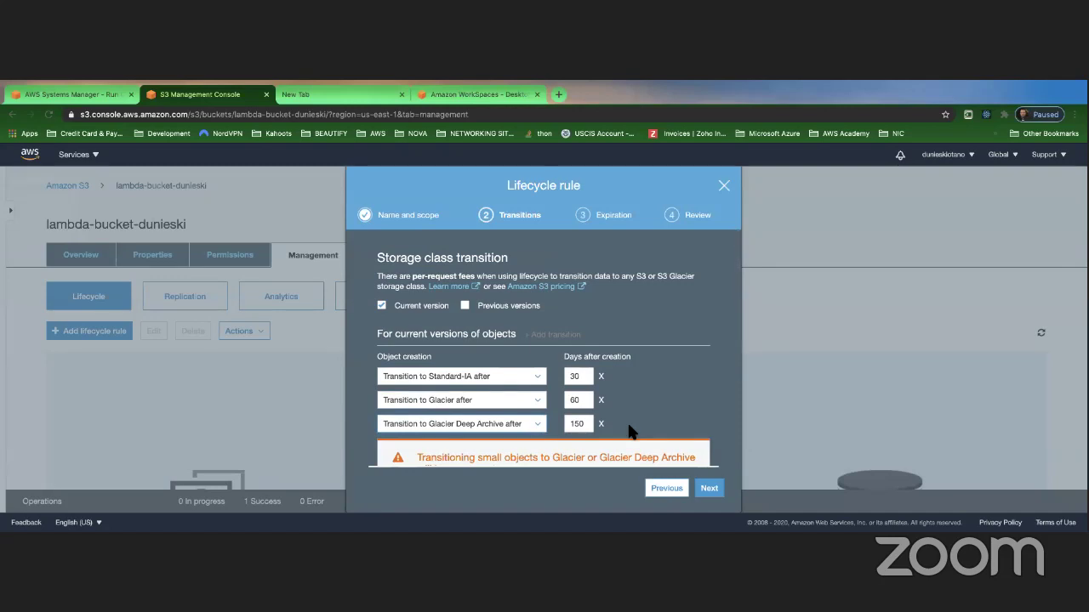
pyautogui.scroll(-3, 606, 410)
# Step: Turn on current-version expiration and change its days from 515 to 365
pyautogui.click(709, 488)
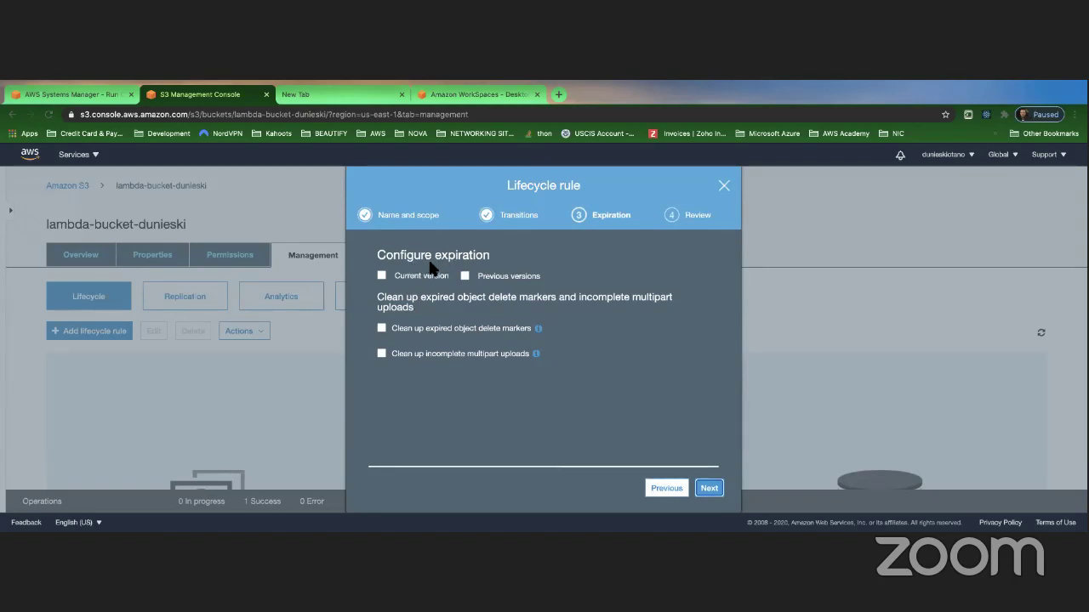
pyautogui.click(381, 275)
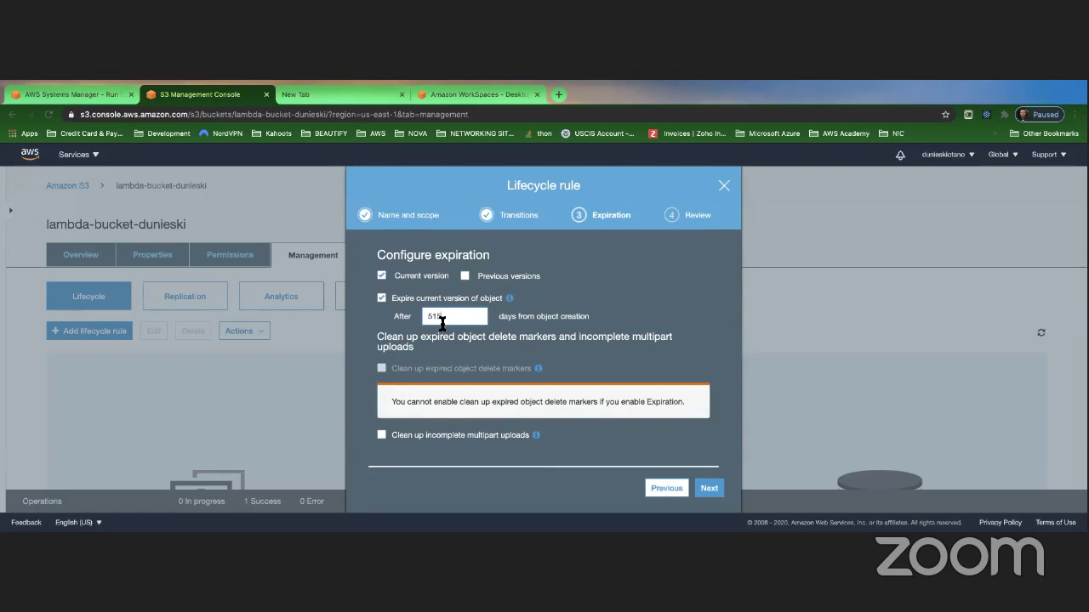
pyautogui.moveTo(443, 321); pyautogui.dragTo(419, 313)
pyautogui.press('BackSpace')
pyautogui.write('365')
pyautogui.scroll(-1, 385, 436)
pyautogui.scroll(-2, 387, 434)
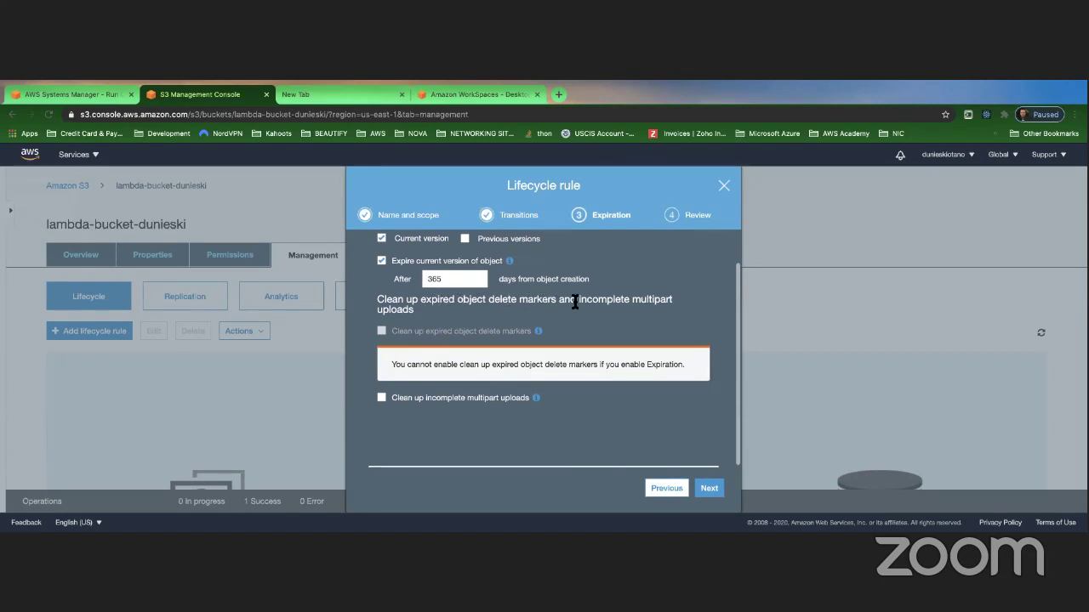
pyautogui.scroll(2, 575, 303)
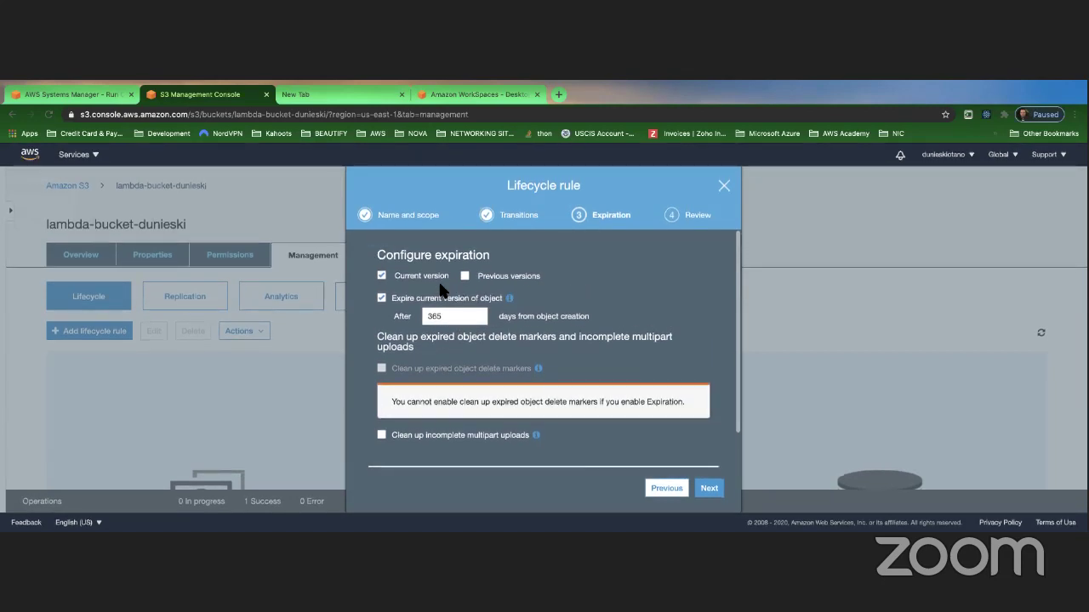
pyautogui.scroll(-2, 609, 419)
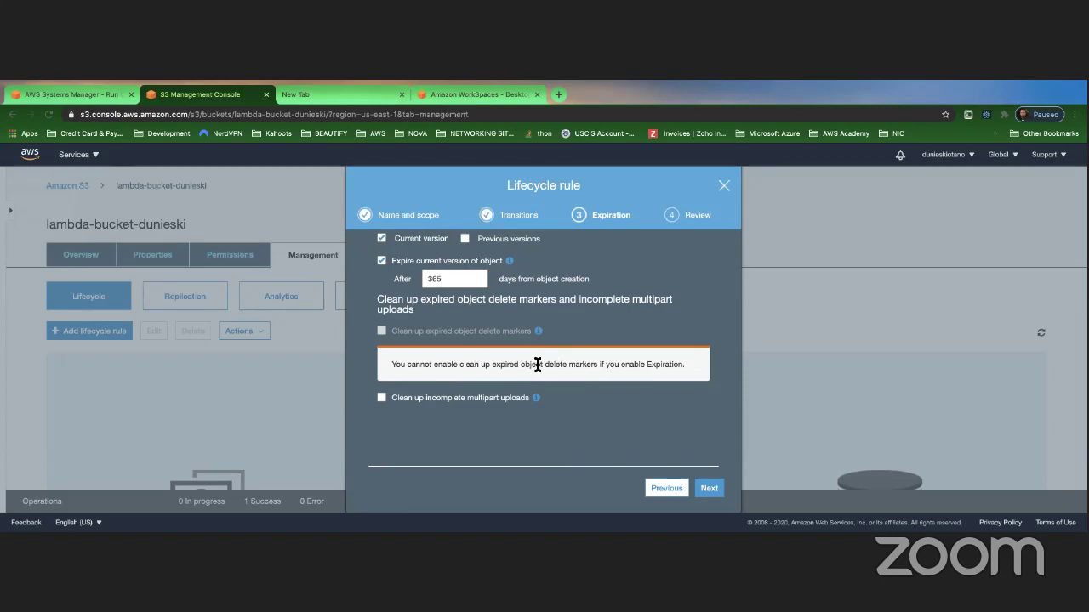
pyautogui.scroll(1, 593, 366)
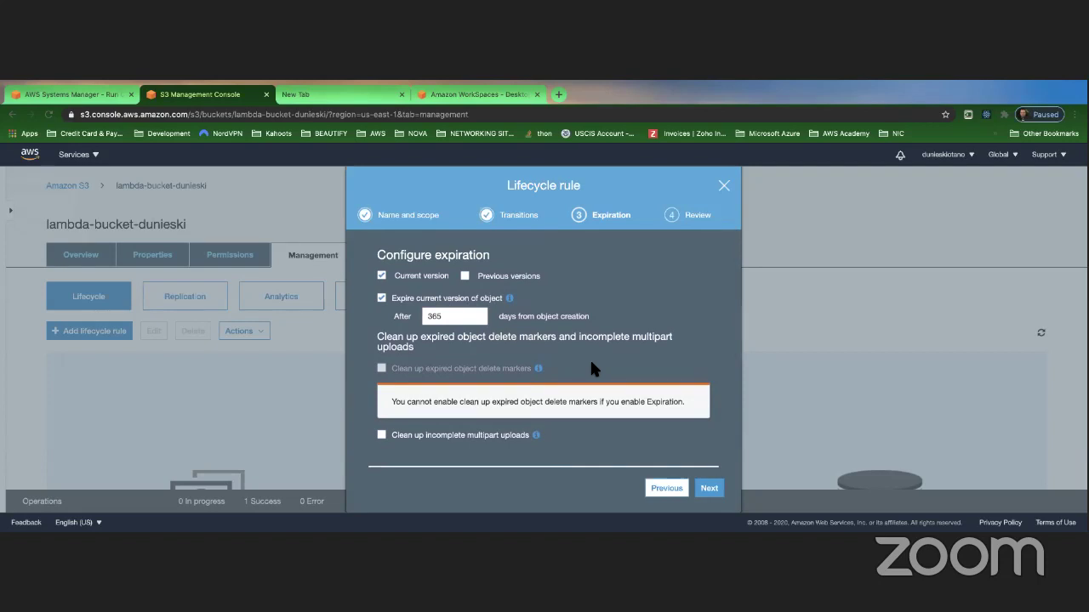
pyautogui.scroll(-1, 570, 361)
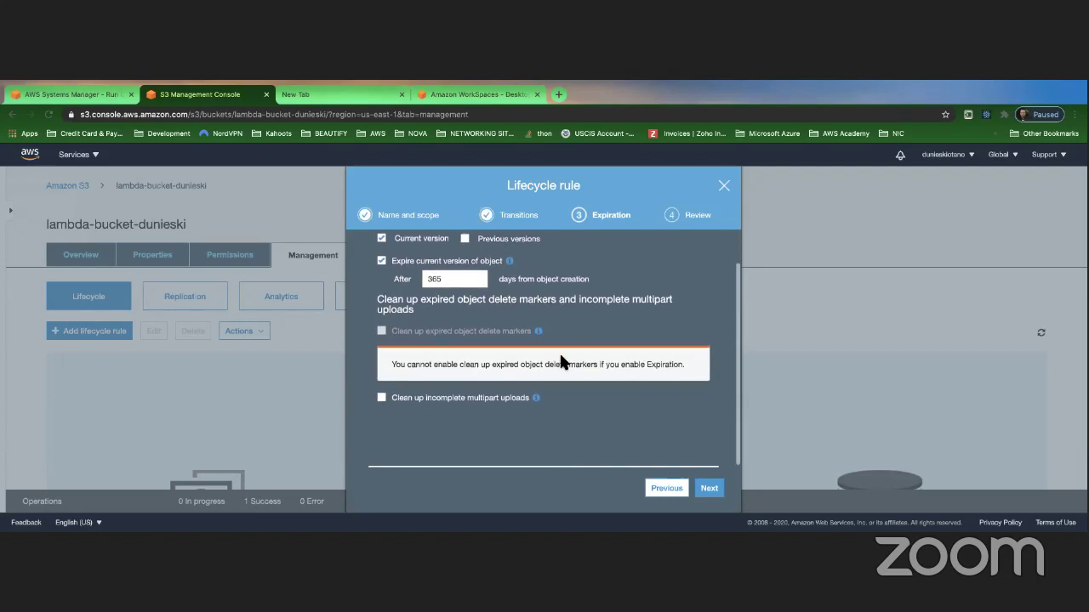
# Step: Save mynew_lifecyclepolicy after acknowledging it applies to the whole bucket, then select its row
pyautogui.click(708, 488)
pyautogui.scroll(-2, 606, 416)
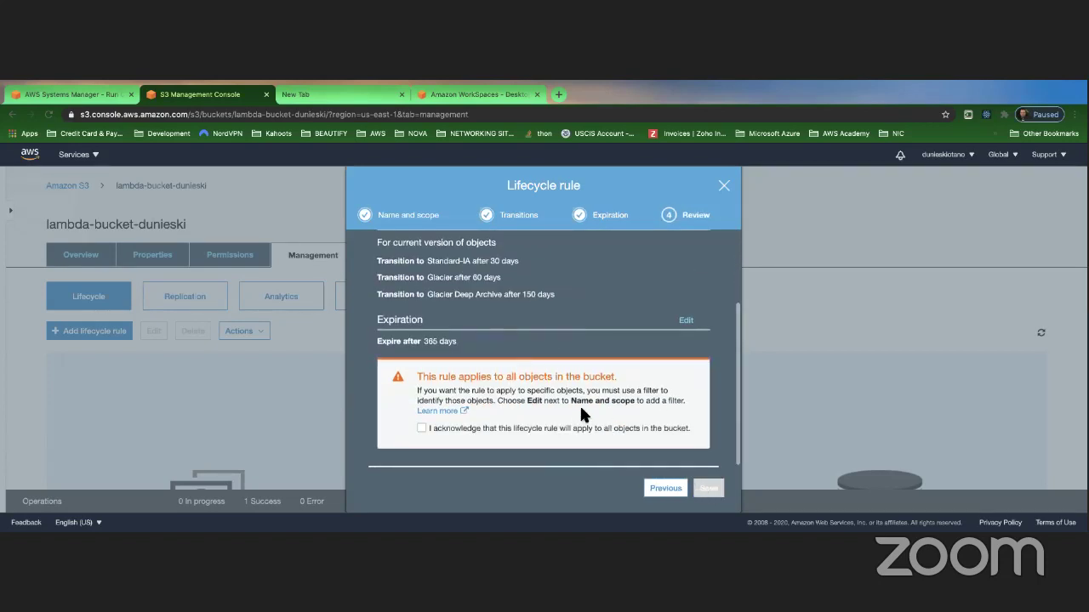
pyautogui.click(422, 429)
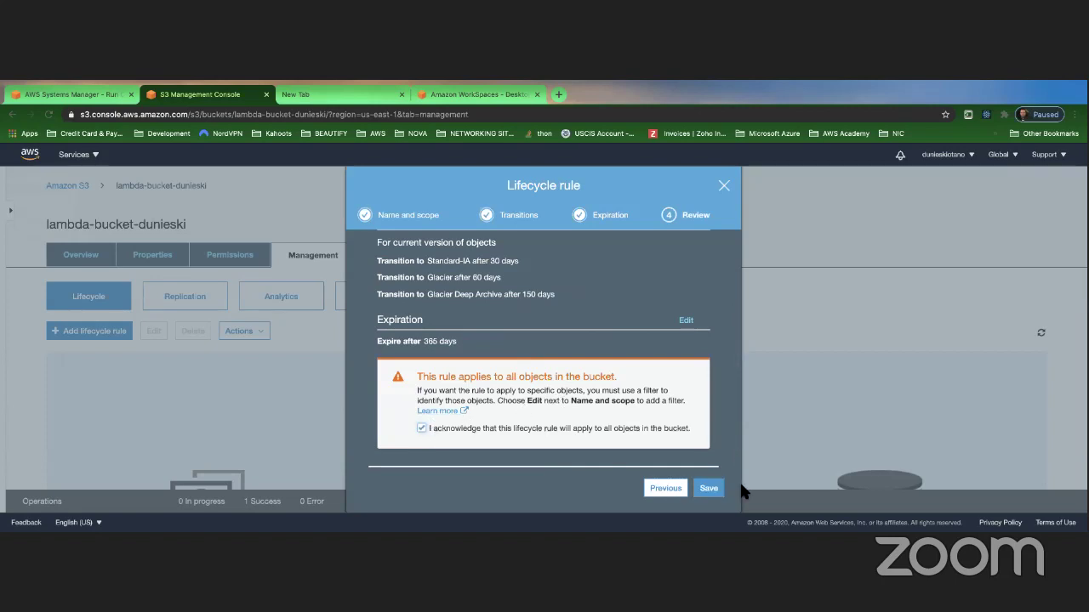
pyautogui.click(712, 490)
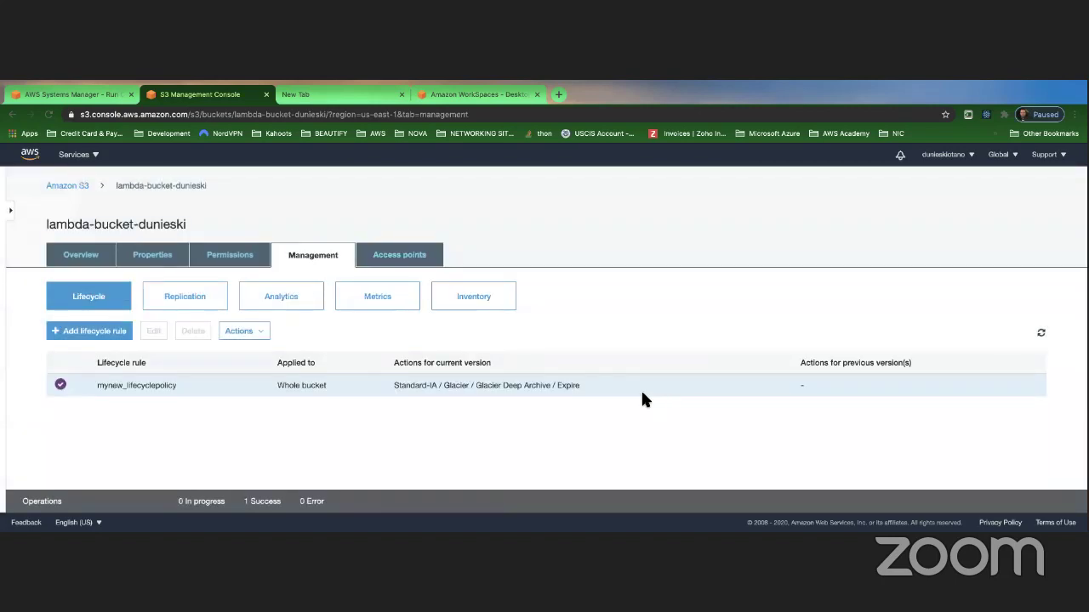
pyautogui.scroll(-4, 460, 396)
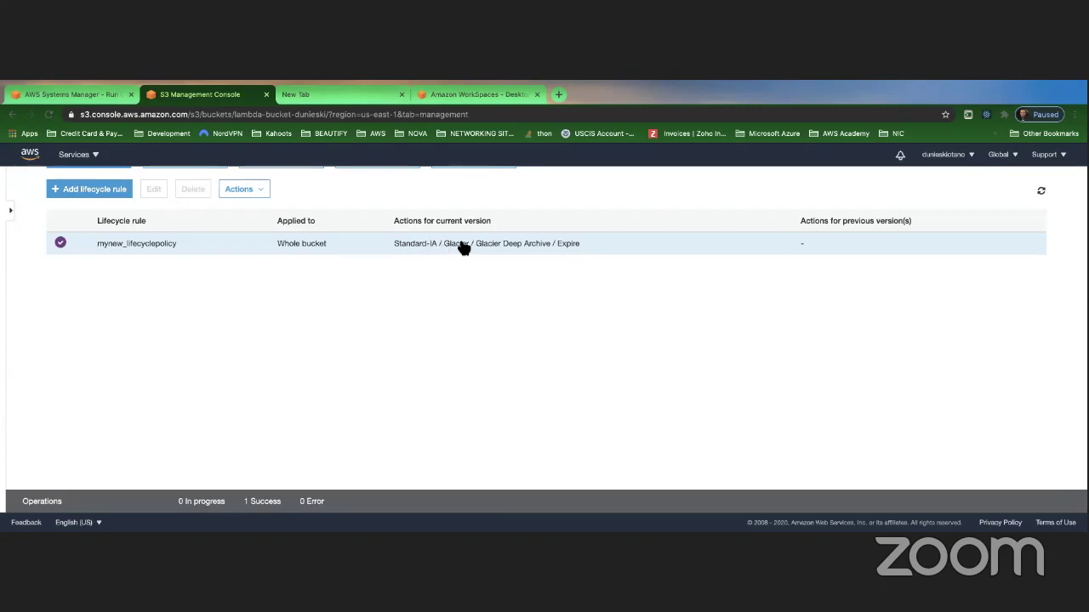
pyautogui.click(572, 251)
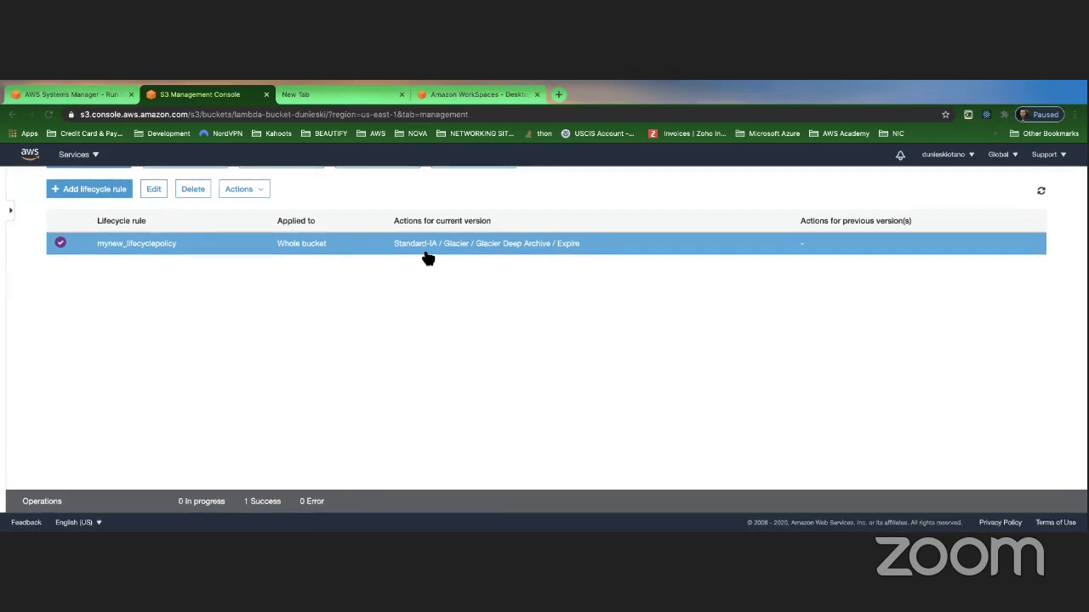
pyautogui.scroll(2, 442, 255)
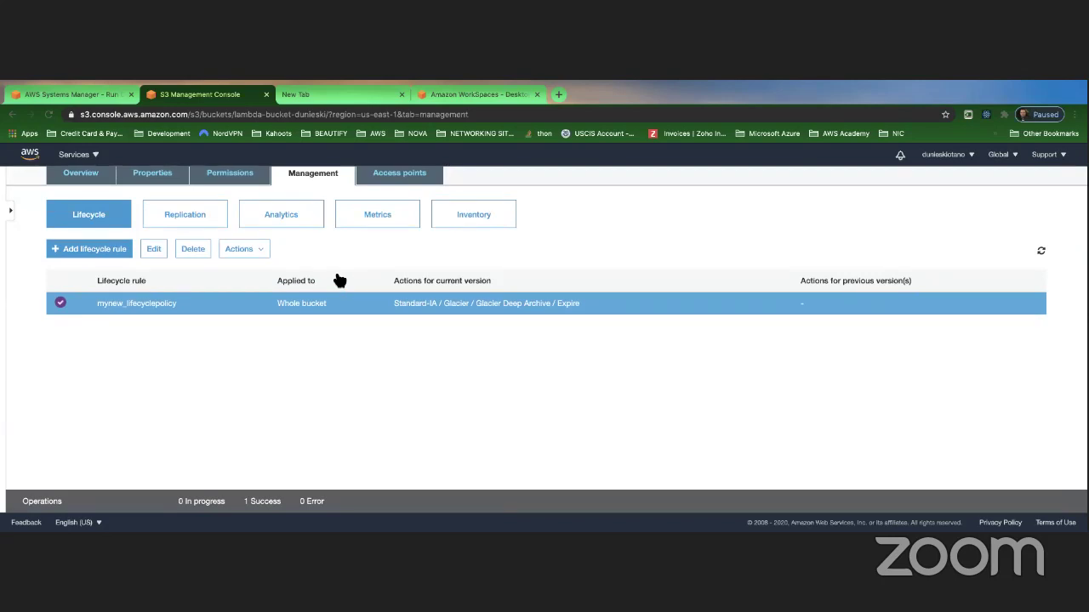
# Step: Delete the mynew_lifecyclepolicy rule, confirming in the Delete lifecycle rule dialog
pyautogui.click(193, 249)
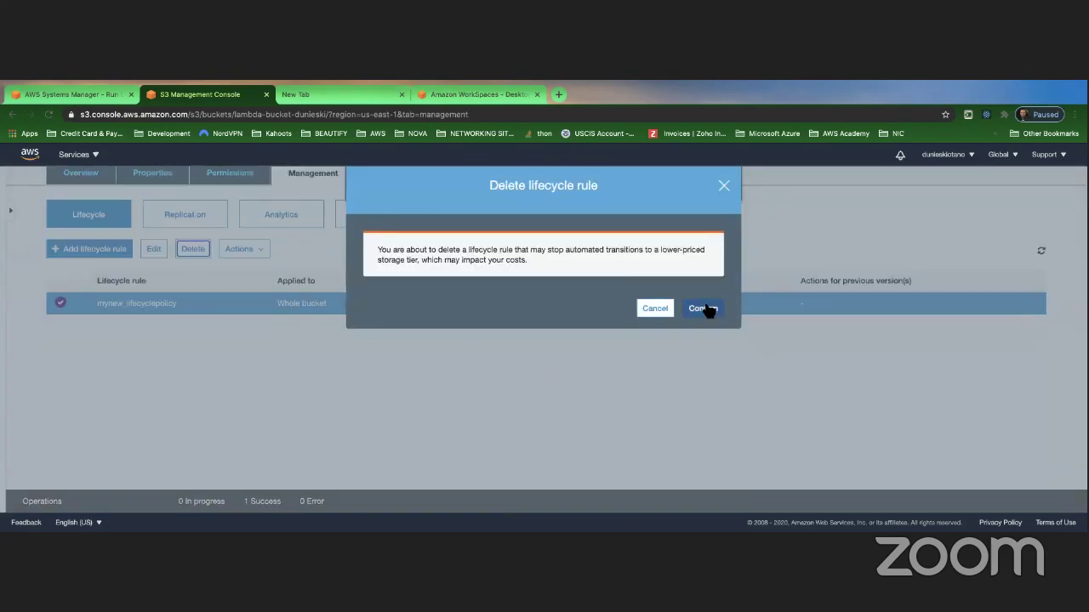
pyautogui.press('Return')
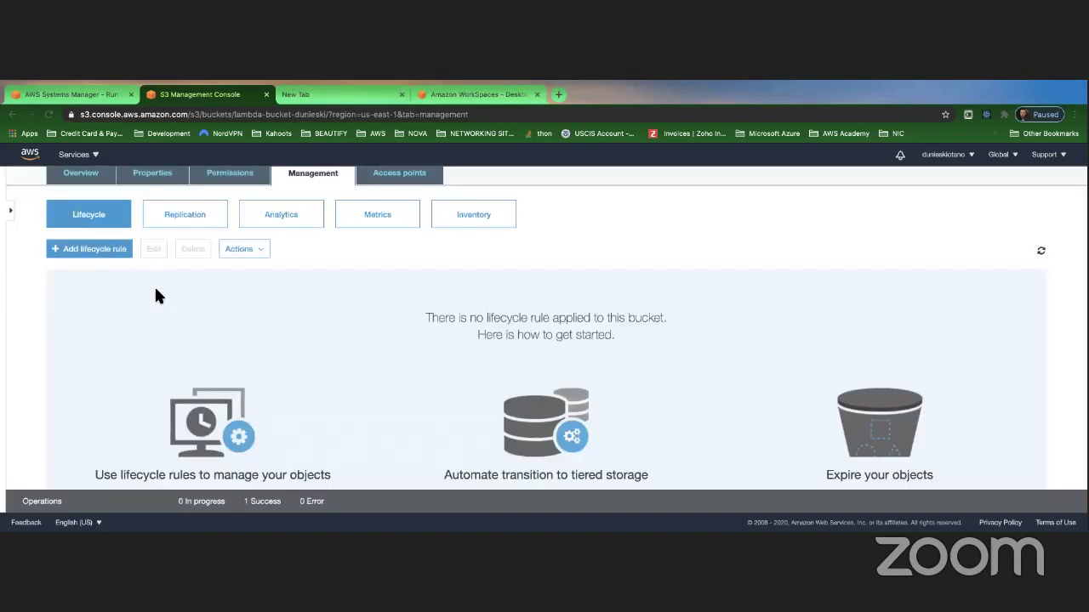
pyautogui.scroll(2, 156, 296)
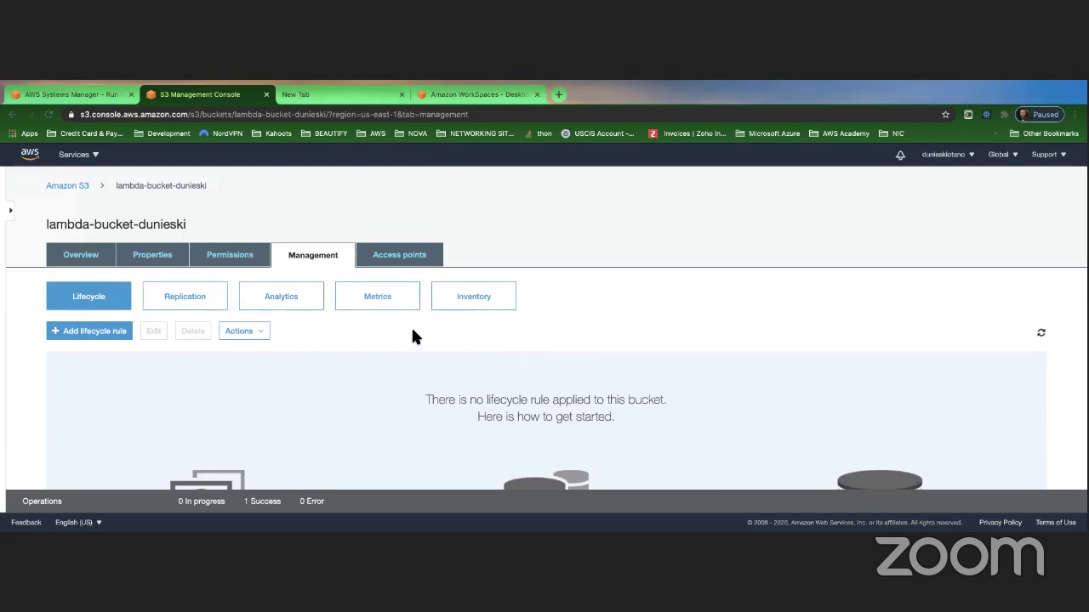
pyautogui.hotkey('ctrl', 'Left')
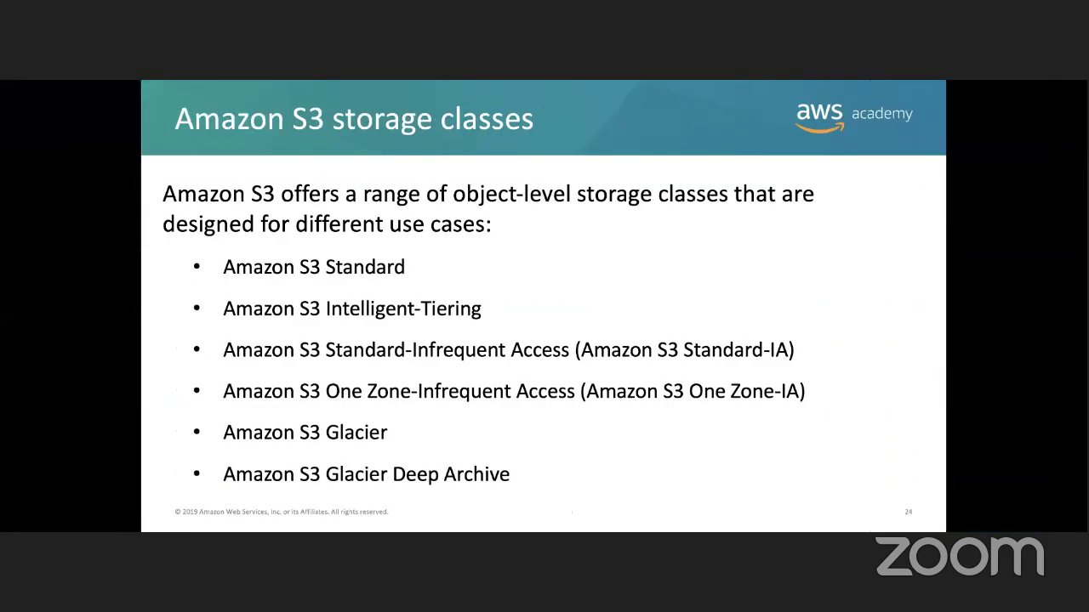
# Step: Step the slideshow to the 'Amazon S3 bucket URLs (two styles)' slide
pyautogui.press('Right')
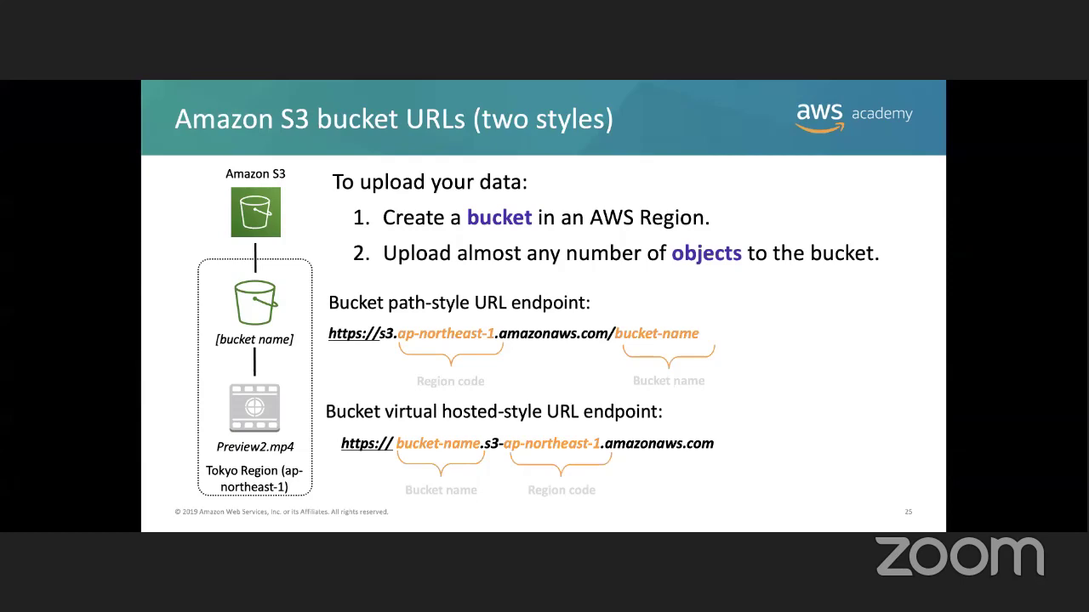
pyautogui.press('Right')
pyautogui.press('Left')
# Step: Begin creating a new bucket from the bucket list, leaving the region as US East (N. Virginia)
pyautogui.hotkey('ctrl', 'Right')
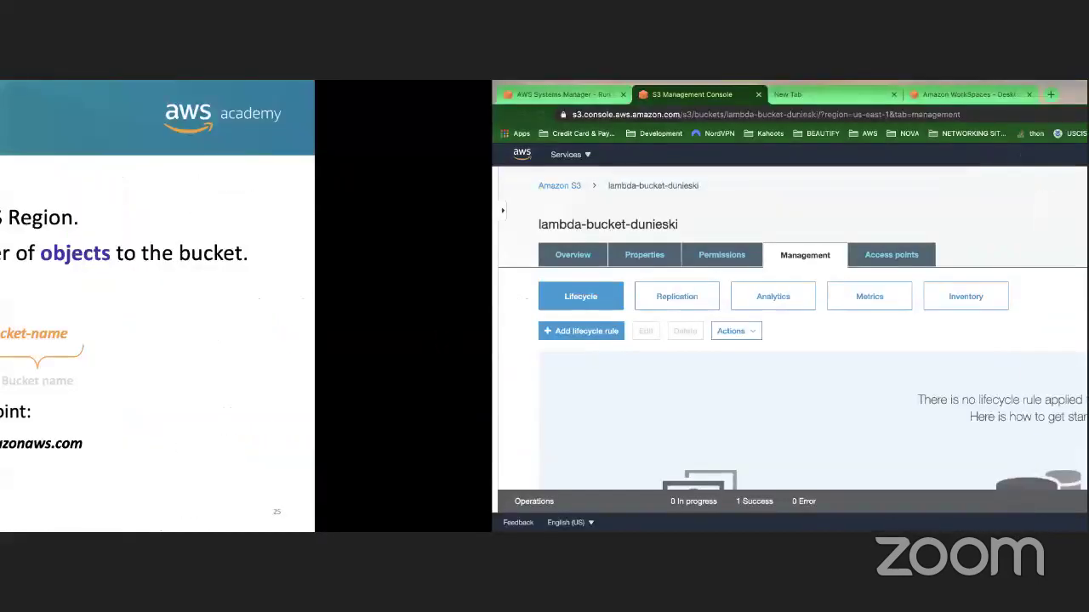
pyautogui.scroll(-1, 85, 311)
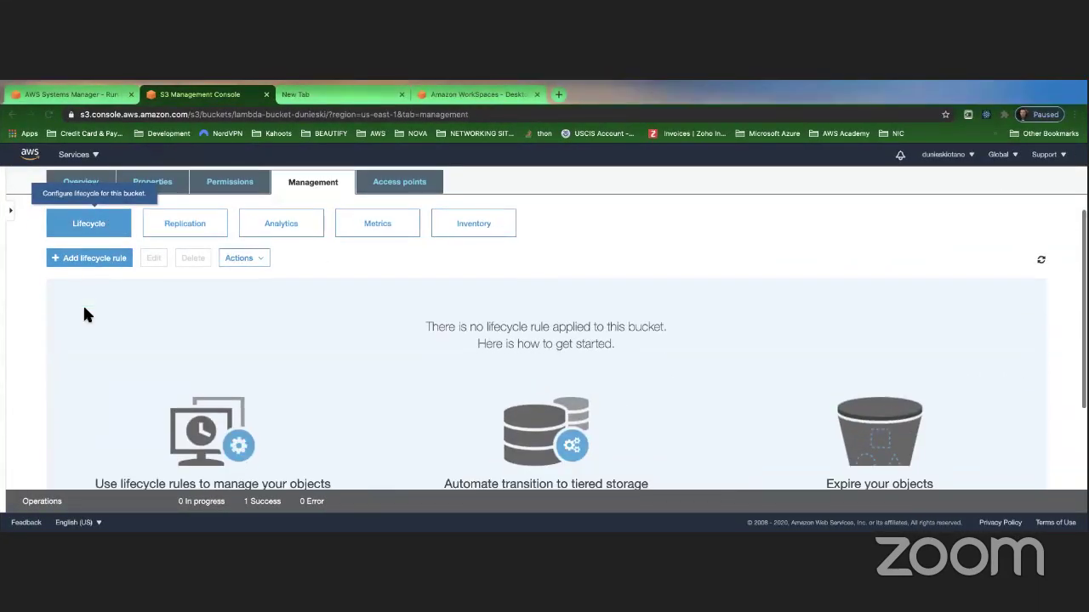
pyautogui.scroll(1, 88, 311)
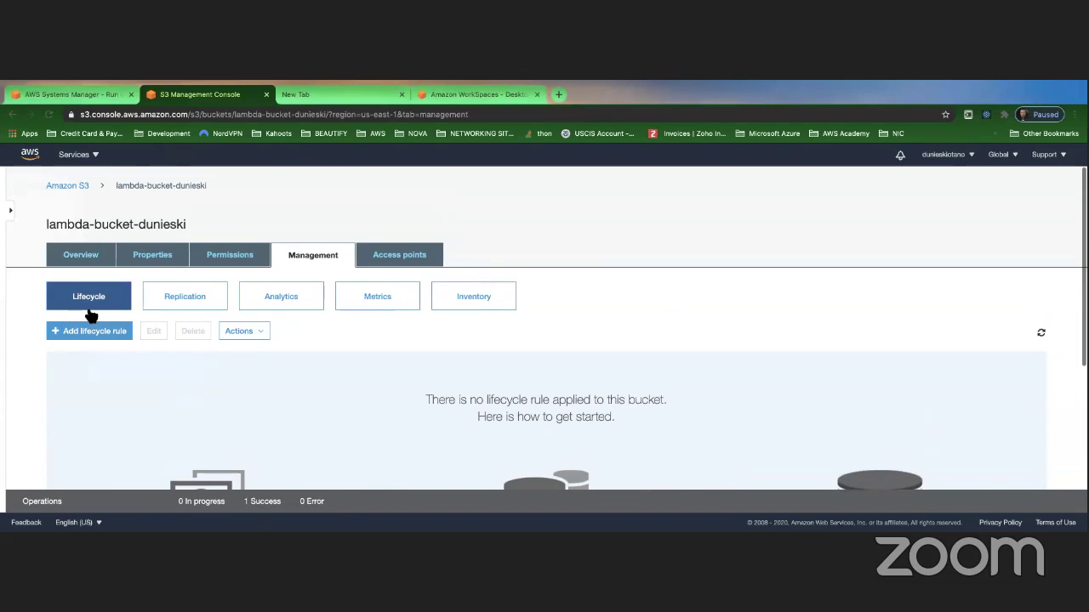
pyautogui.click(81, 186)
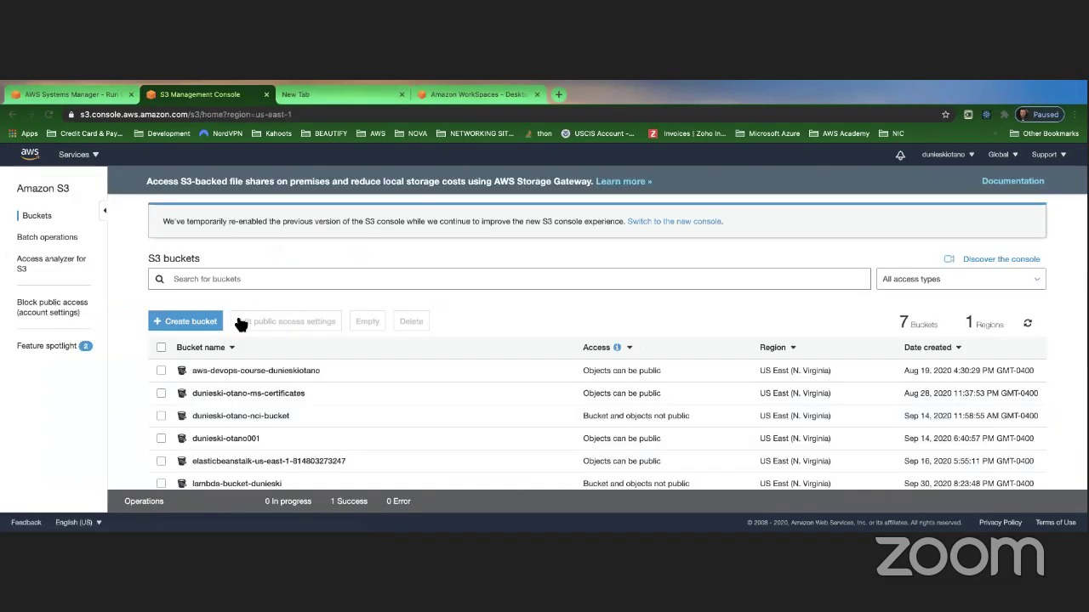
pyautogui.click(189, 320)
pyautogui.click(351, 351)
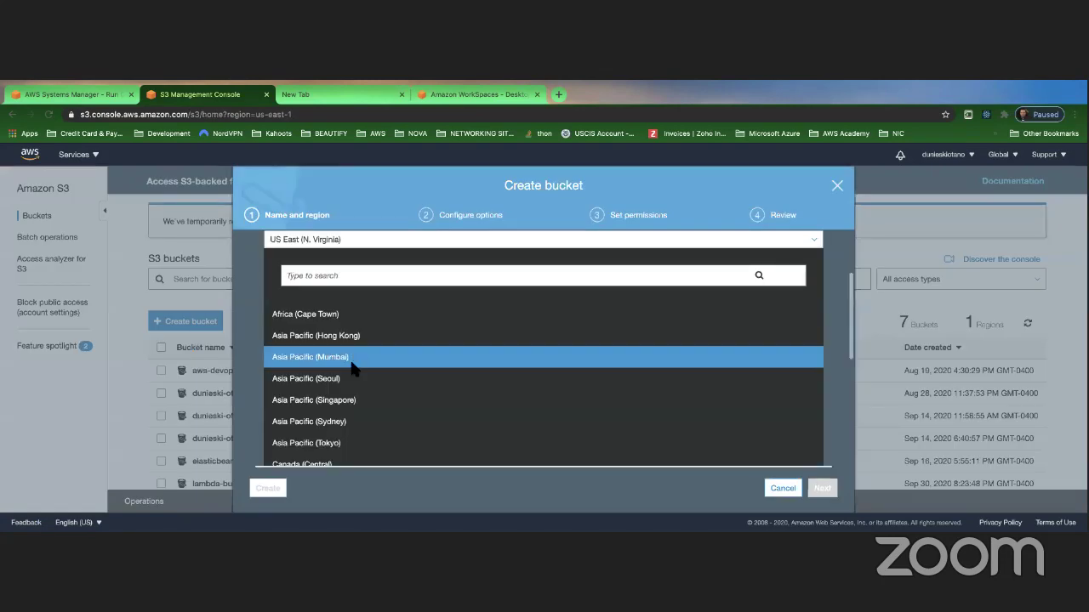
pyautogui.scroll(-5, 347, 344)
pyautogui.scroll(6, 339, 322)
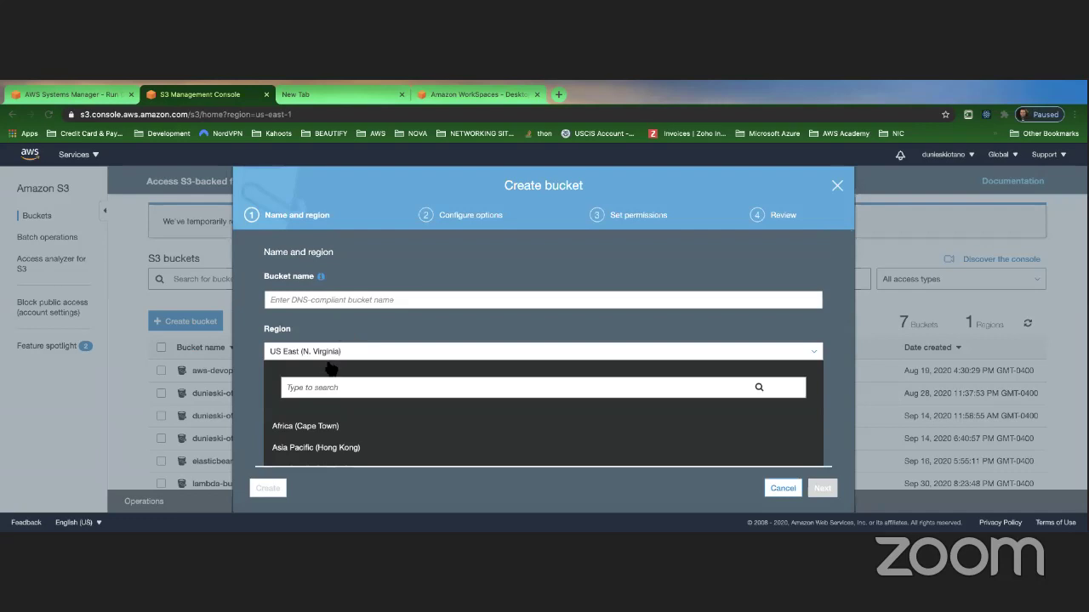
pyautogui.click(330, 353)
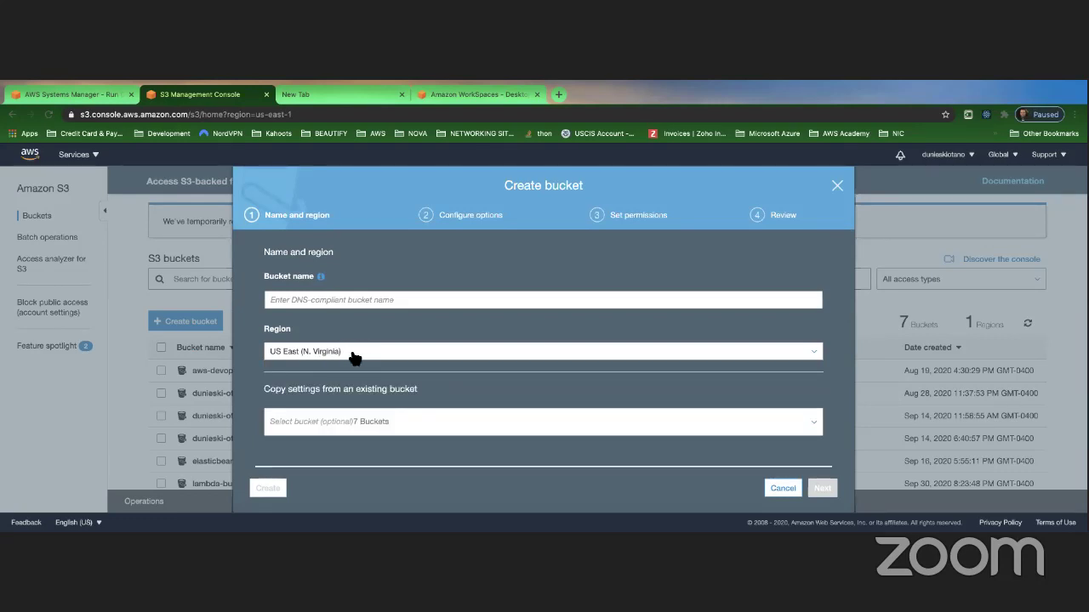
# Step: Return to the bucket URLs slide in the slideshow
pyautogui.hotkey('alt', 'Tab')
pyautogui.hotkey('ctrl', 'Right')
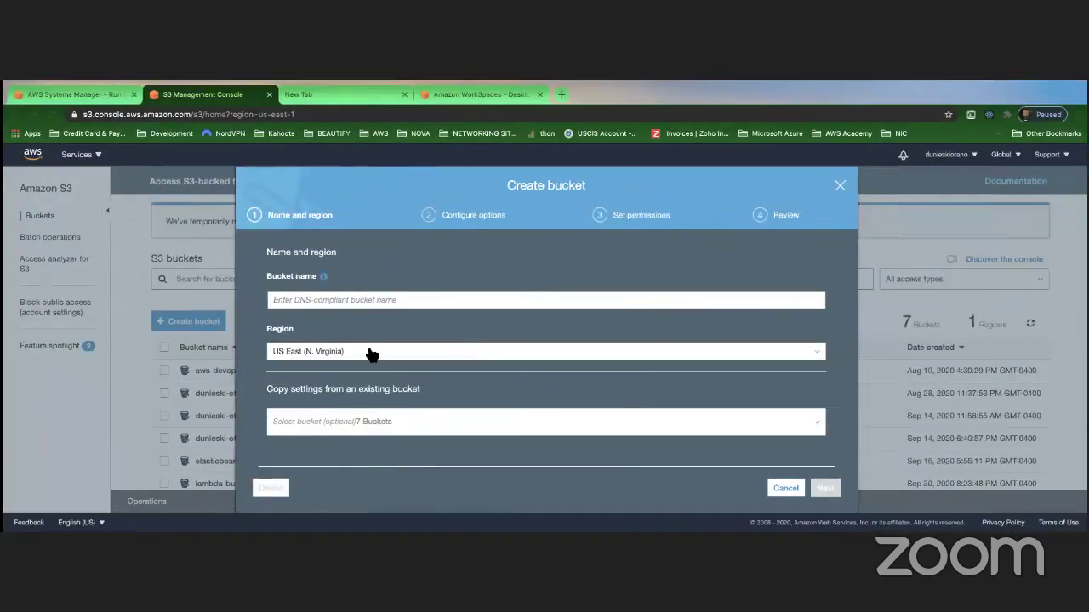
pyautogui.hotkey('ctrl', 'Left')
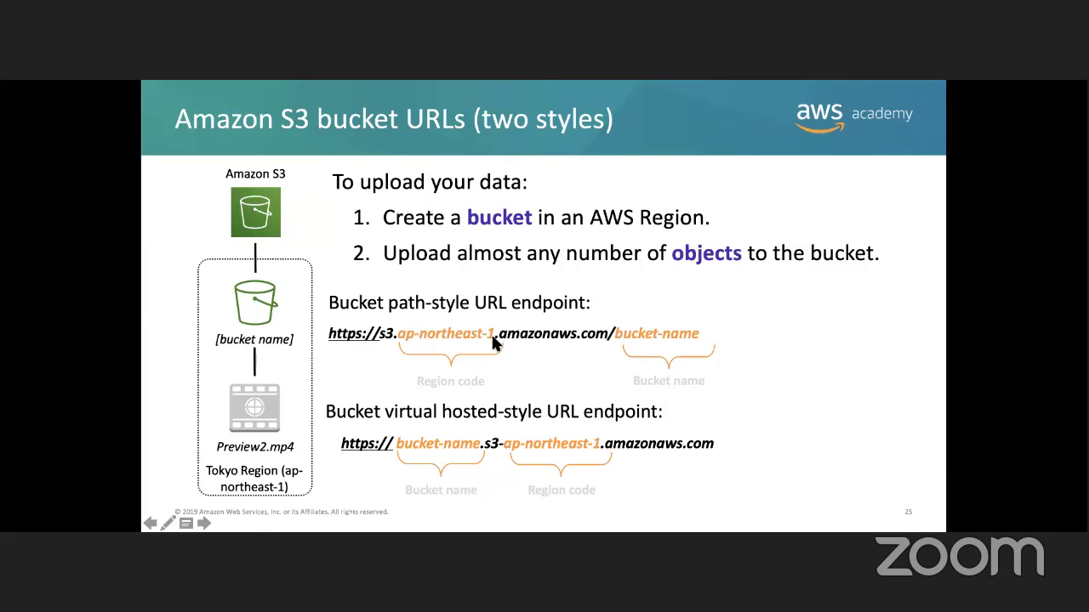
pyautogui.hotkey('ctrl', 'Right')
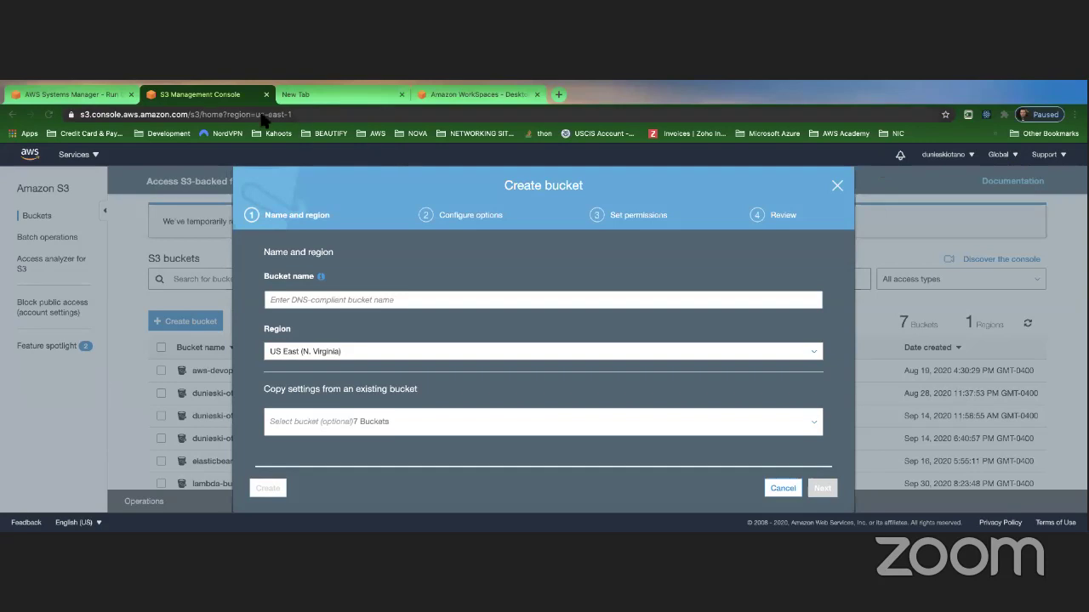
pyautogui.click(98, 95)
pyautogui.click(992, 155)
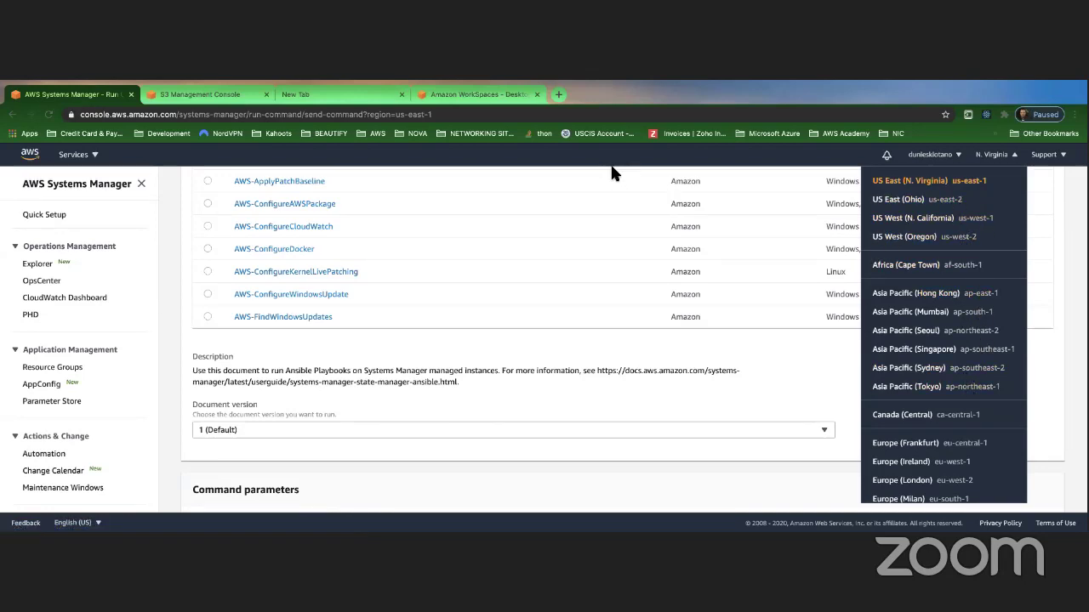
pyautogui.press('super+Tab')
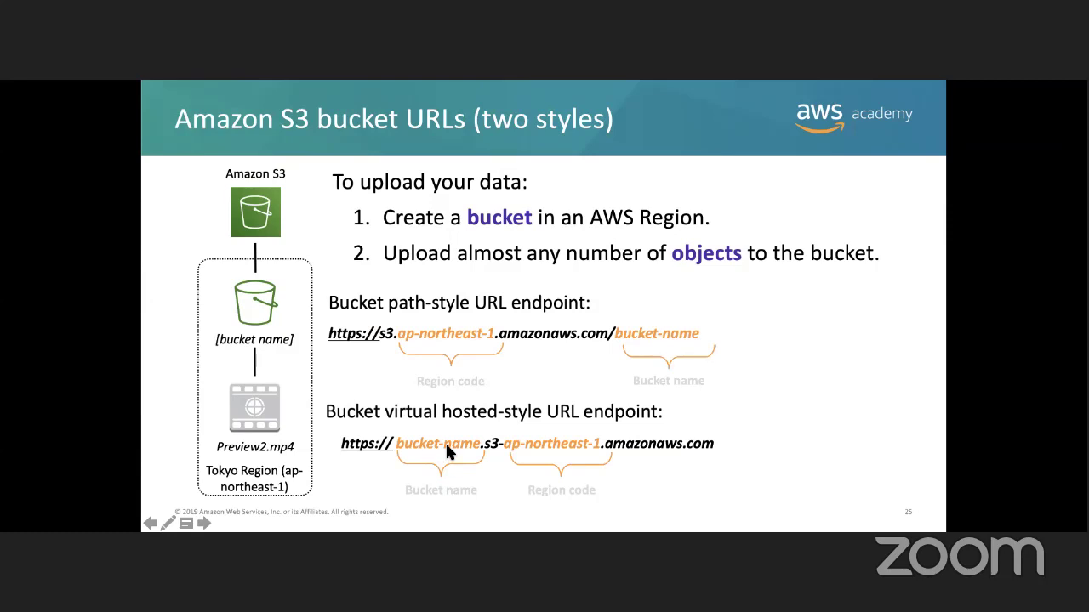
pyautogui.press('Right')
pyautogui.press('Left')
pyautogui.press('Left')
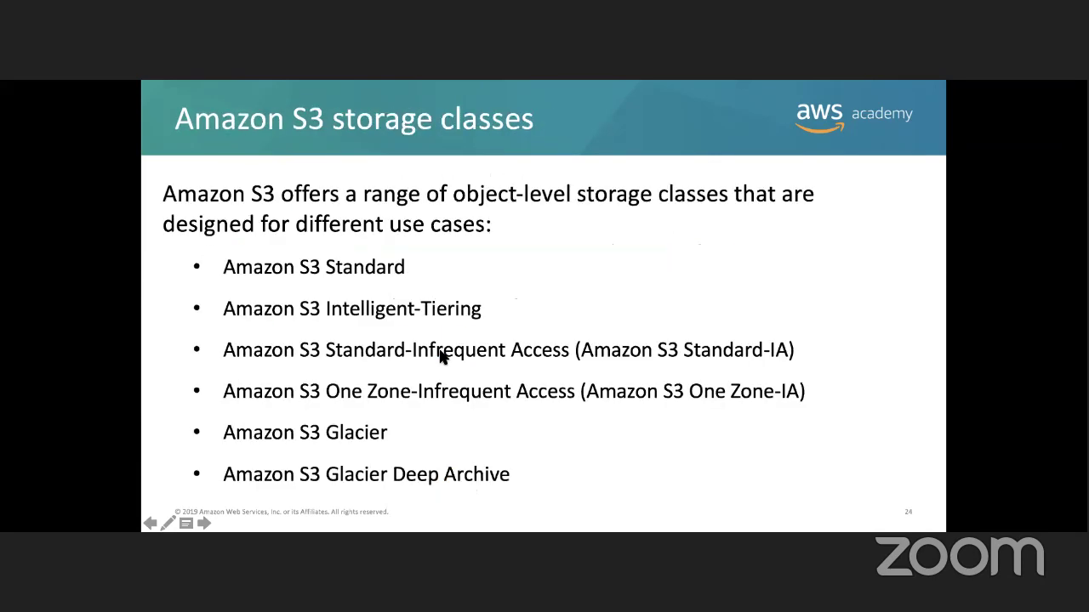
pyautogui.press('Right')
pyautogui.press('Right')
pyautogui.press('Left')
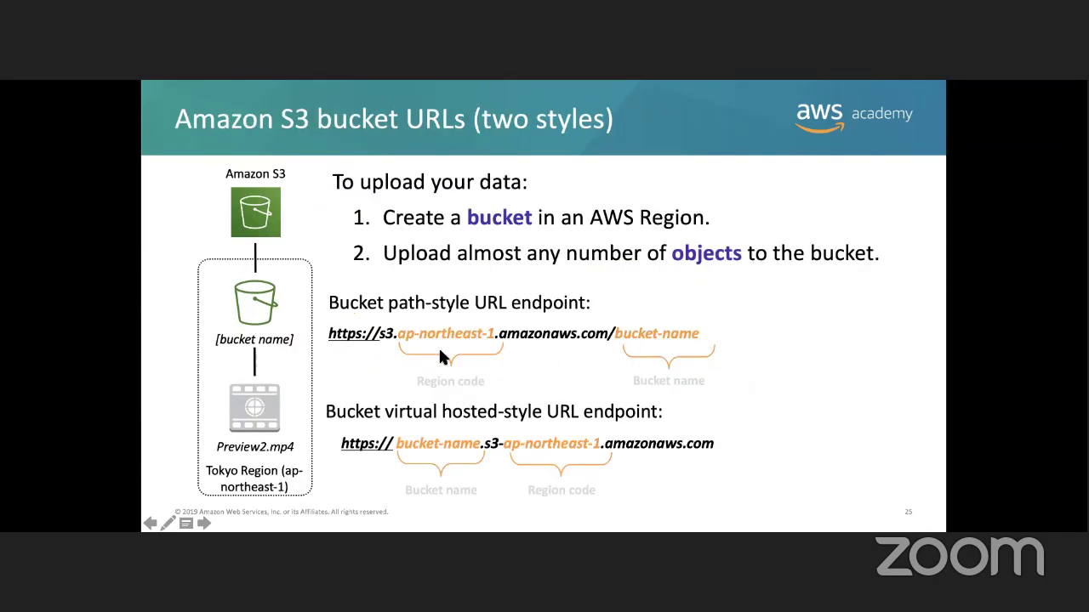
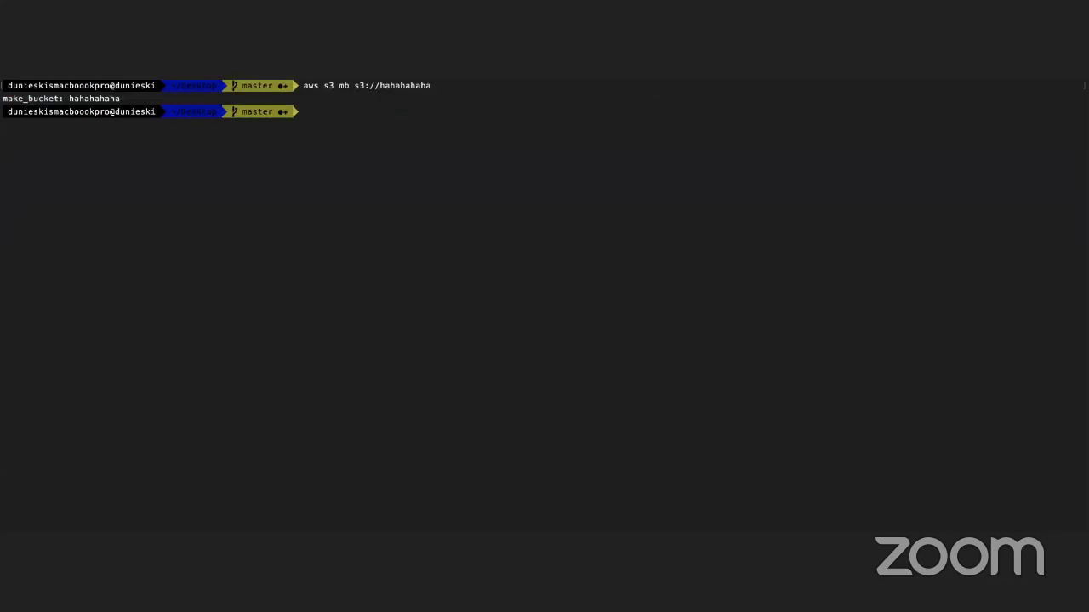
# Step: Run aws s3 rb s3://hahahahaha in Terminal to delete the hahahahaha bucket
pyautogui.rightClick(248, 197)
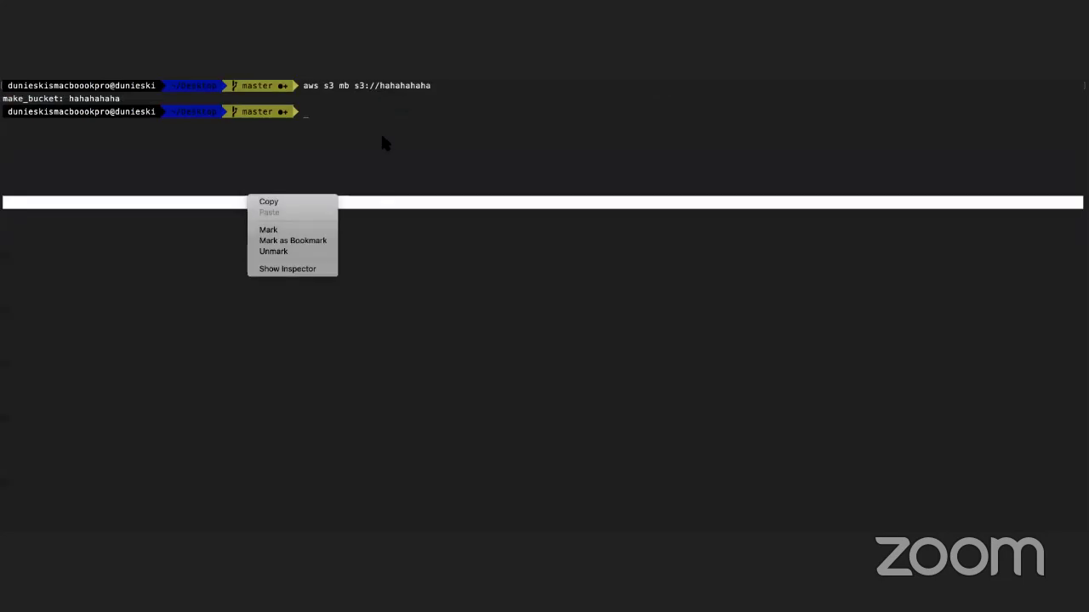
pyautogui.click(324, 114)
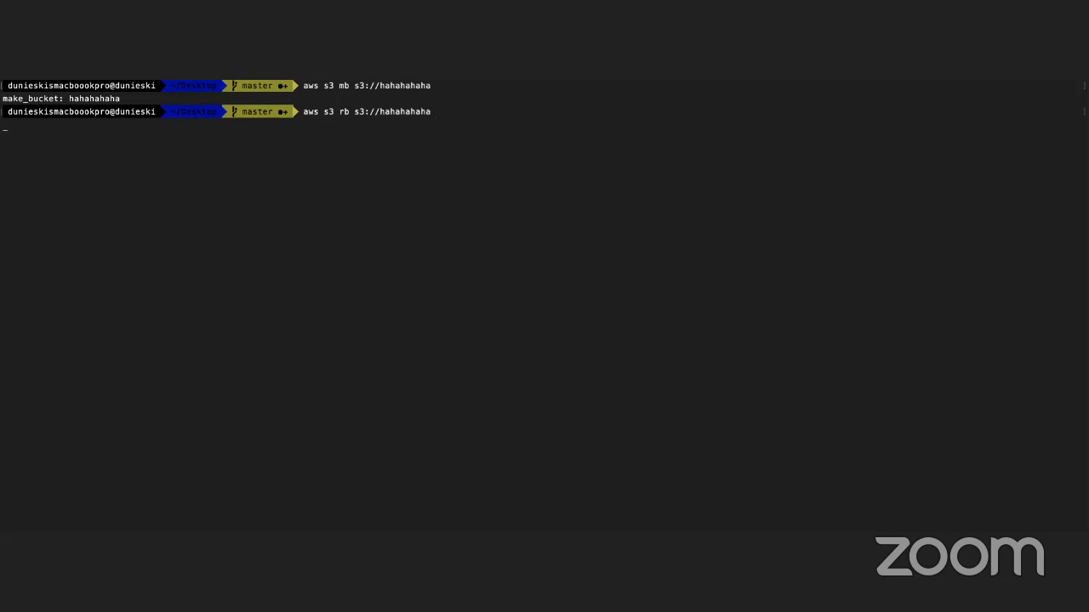
pyautogui.hotkey('ctrl', 'Left')
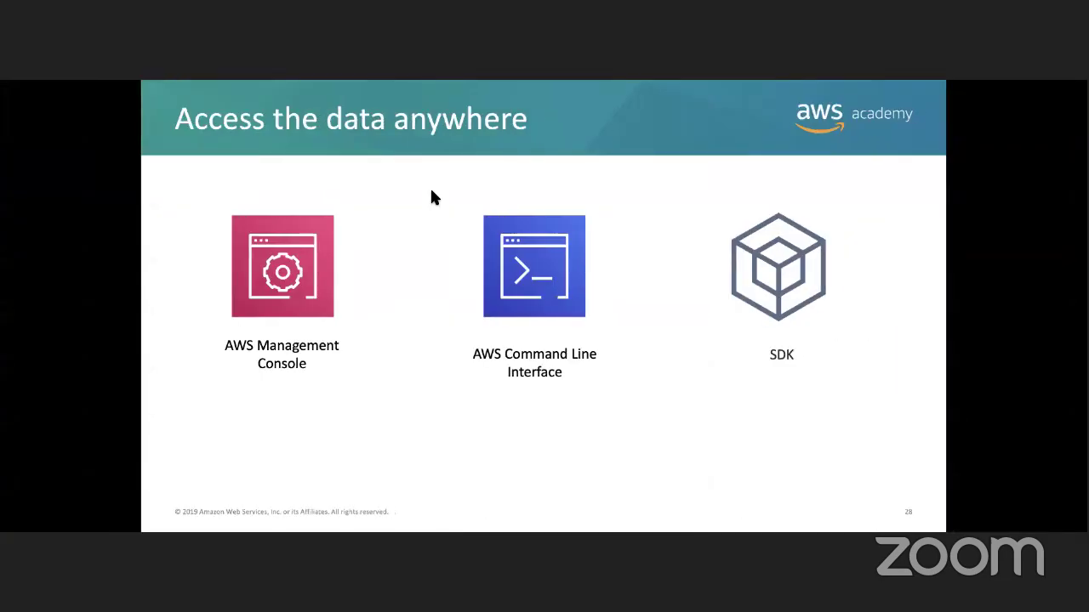
# Step: Reload the S3 console page so the bucket list shows 7 buckets without hahahahaha
pyautogui.hotkey('ctrl', 'Left')
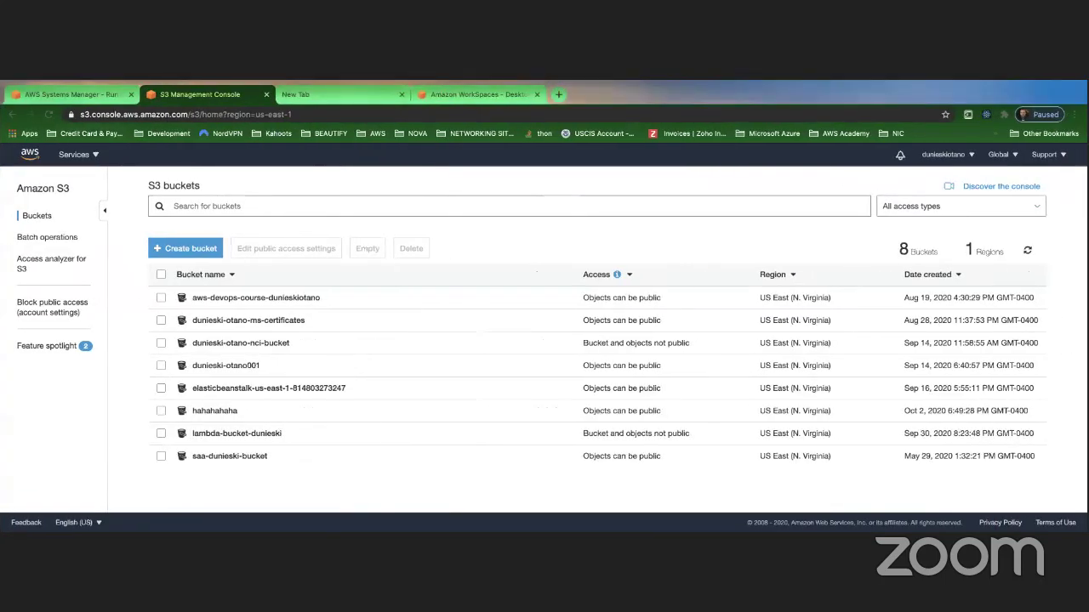
pyautogui.rightClick(80, 134)
pyautogui.rightClick(162, 136)
pyautogui.click(268, 164)
pyautogui.rightClick(268, 164)
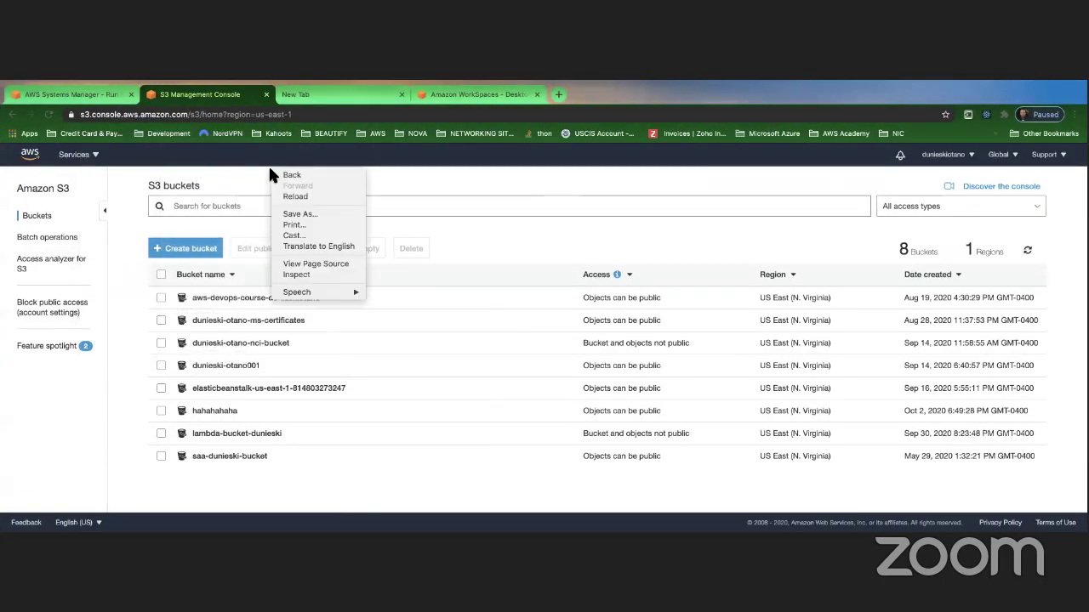
pyautogui.click(49, 115)
pyautogui.click(50, 115)
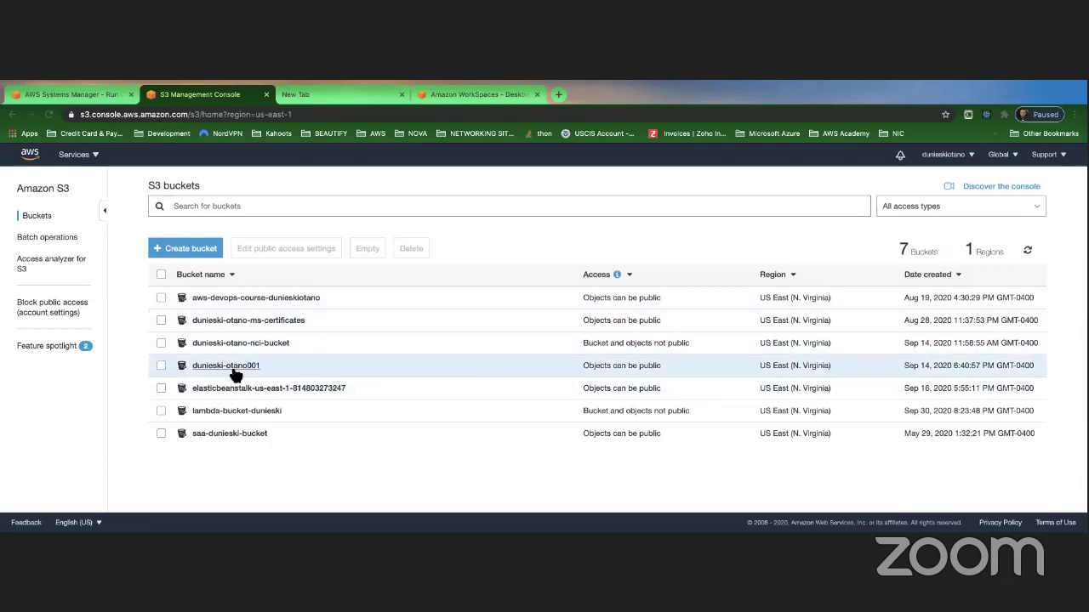
pyautogui.hotkey('ctrl', 'Left')
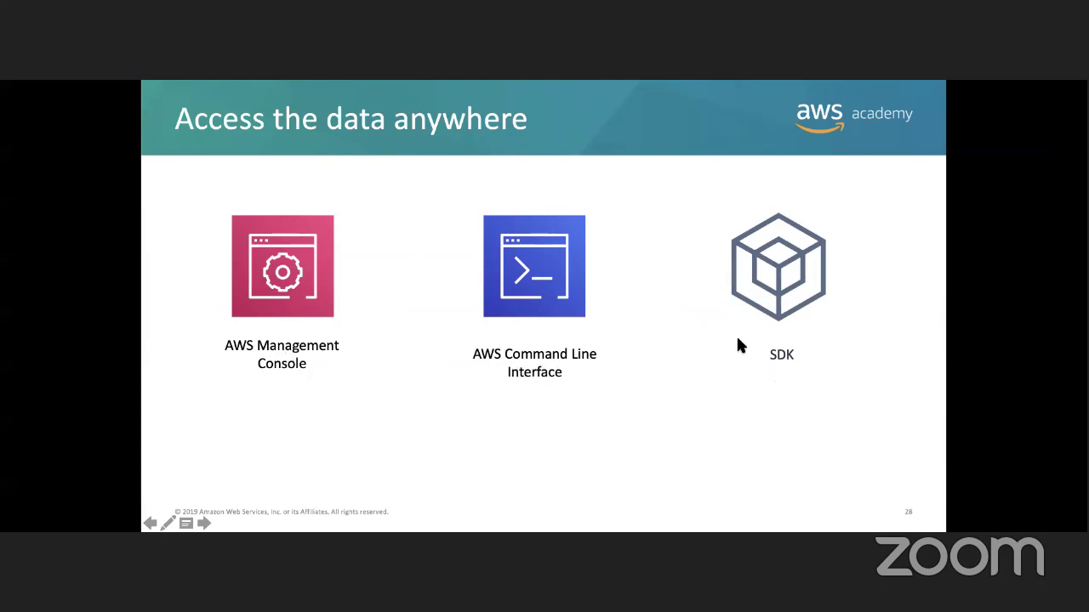
# Step: Move between the 'Common use cases' and 'Amazon S3 common scenarios' slides, then return to the S3 console
pyautogui.press('Right')
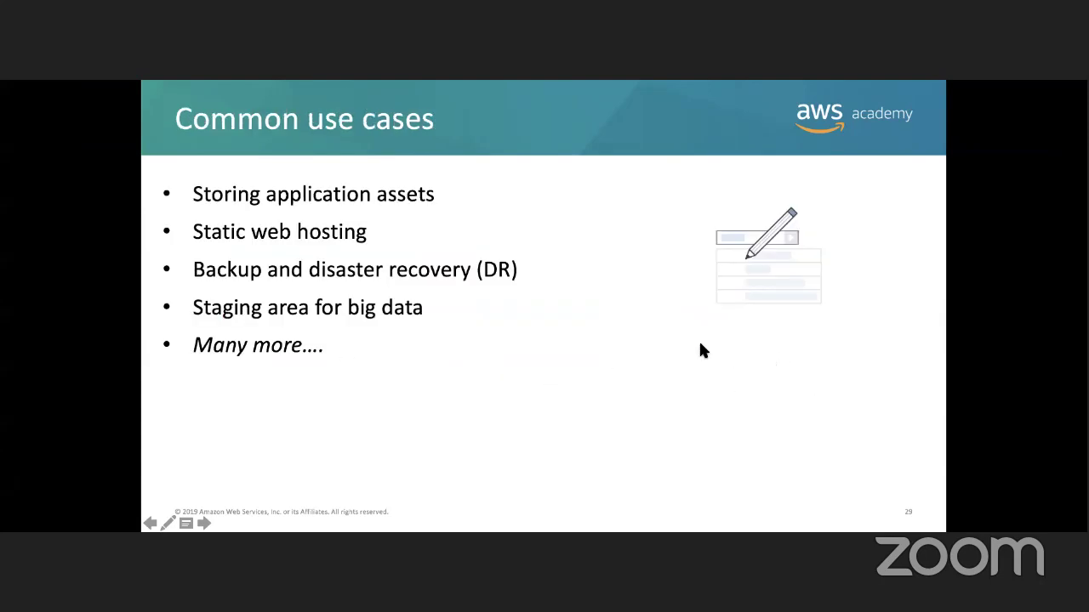
pyautogui.press('Left')
pyautogui.press('Right')
pyautogui.press('Left')
pyautogui.press('Left')
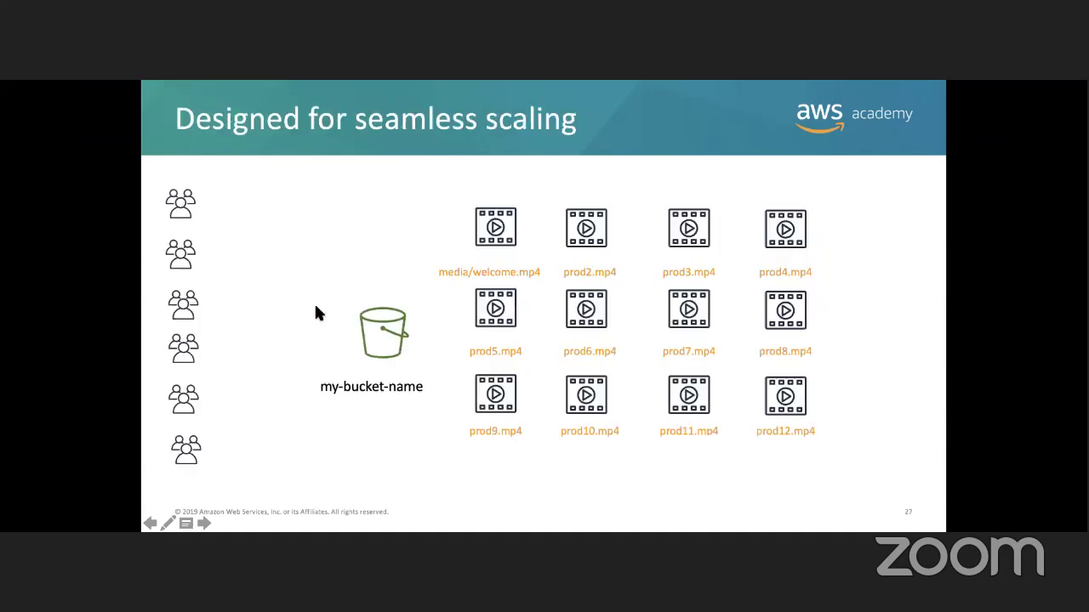
pyautogui.press('Right')
pyautogui.press('Right')
pyautogui.press('Right')
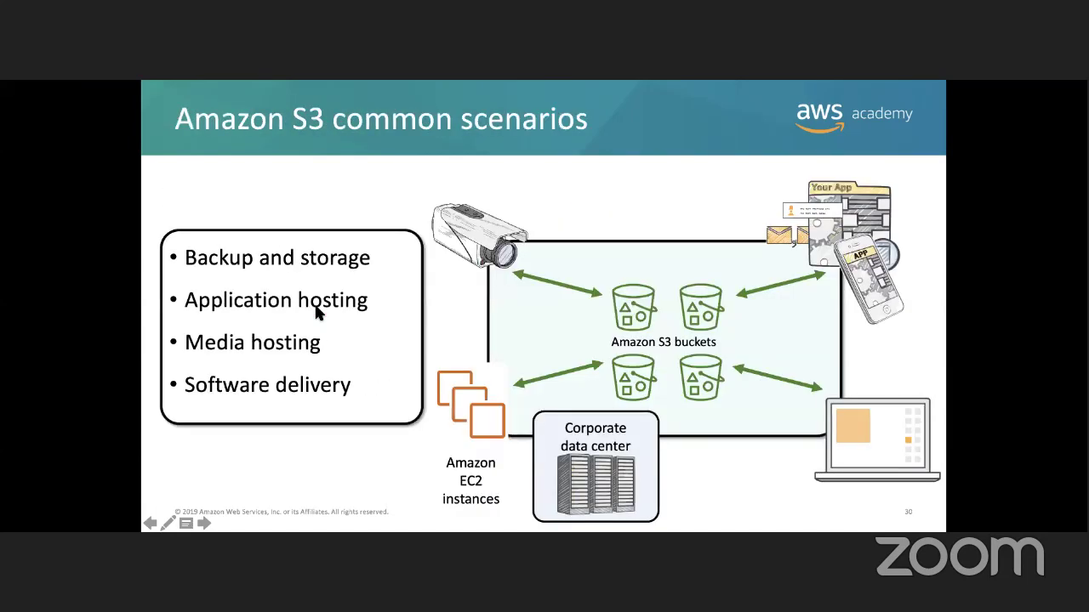
pyautogui.press('Left')
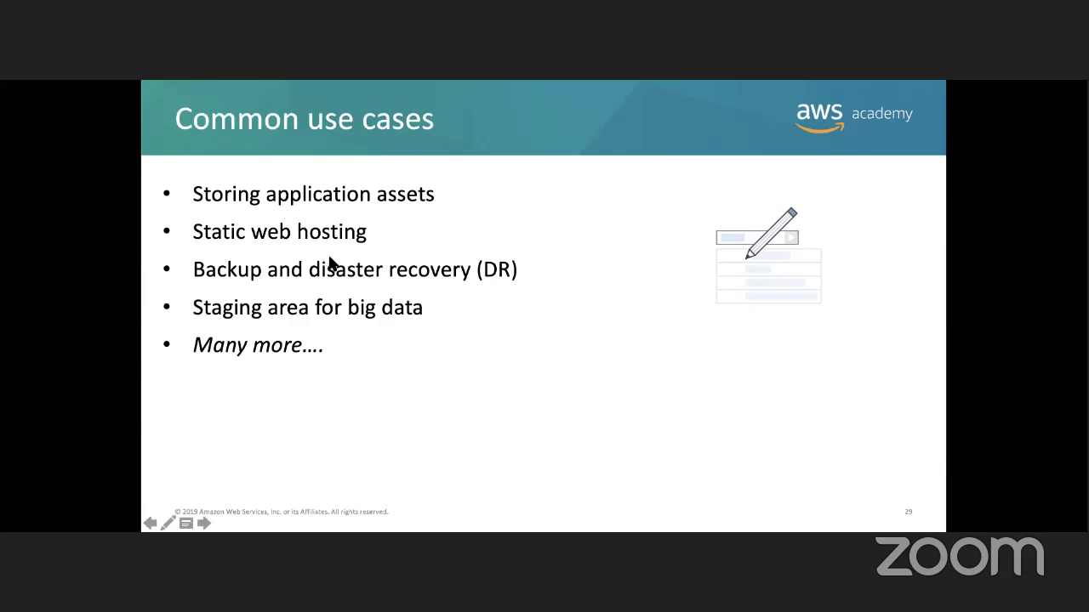
pyautogui.hotkey('ctrl', 'Left')
pyautogui.hotkey('ctrl', 'Right')
pyautogui.hotkey('ctrl', 'Right')
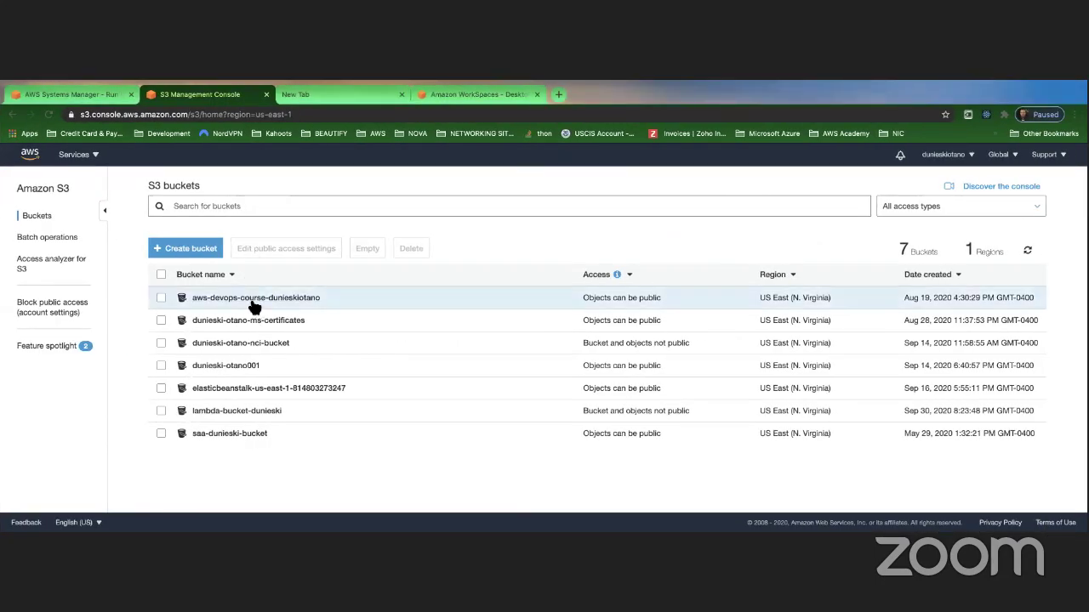
pyautogui.click(253, 299)
pyautogui.click(300, 255)
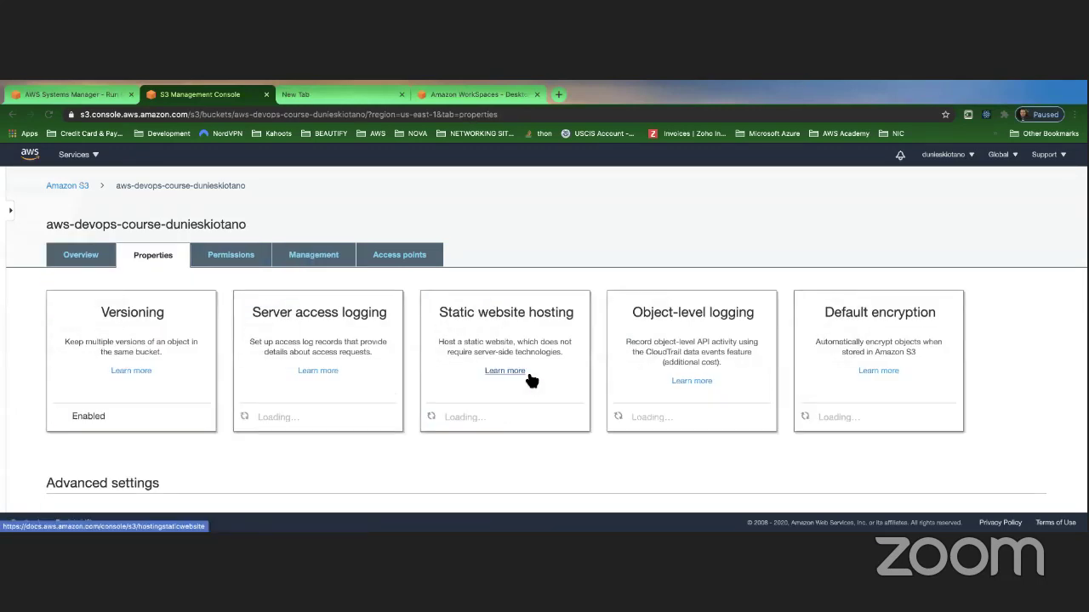
pyautogui.scroll(-3, 526, 370)
pyautogui.scroll(-2, 525, 377)
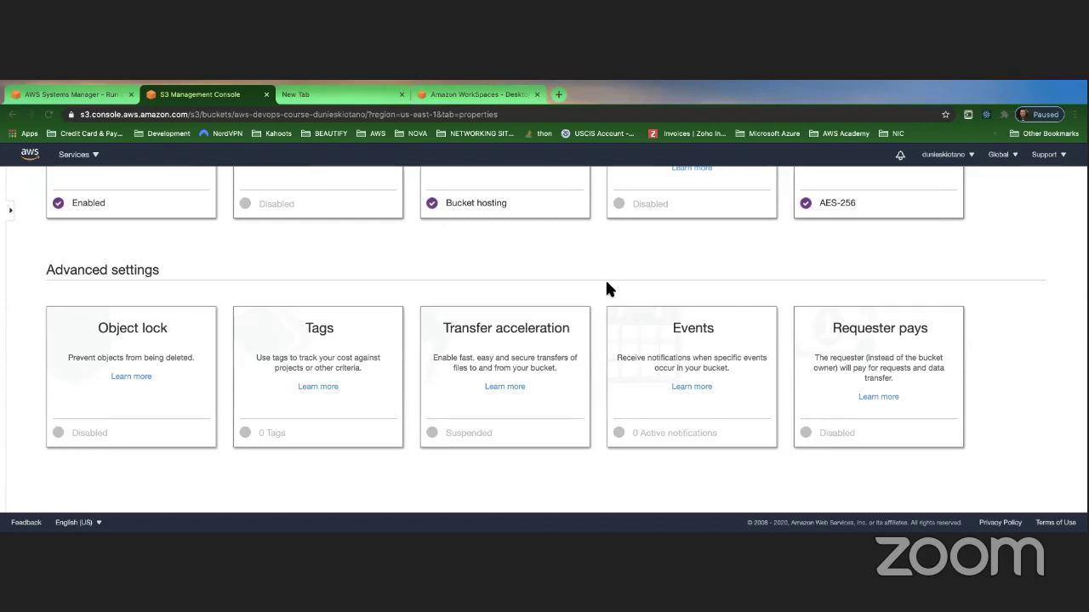
pyautogui.rightClick(606, 285)
pyautogui.click(506, 266)
pyautogui.scroll(1, 109, 375)
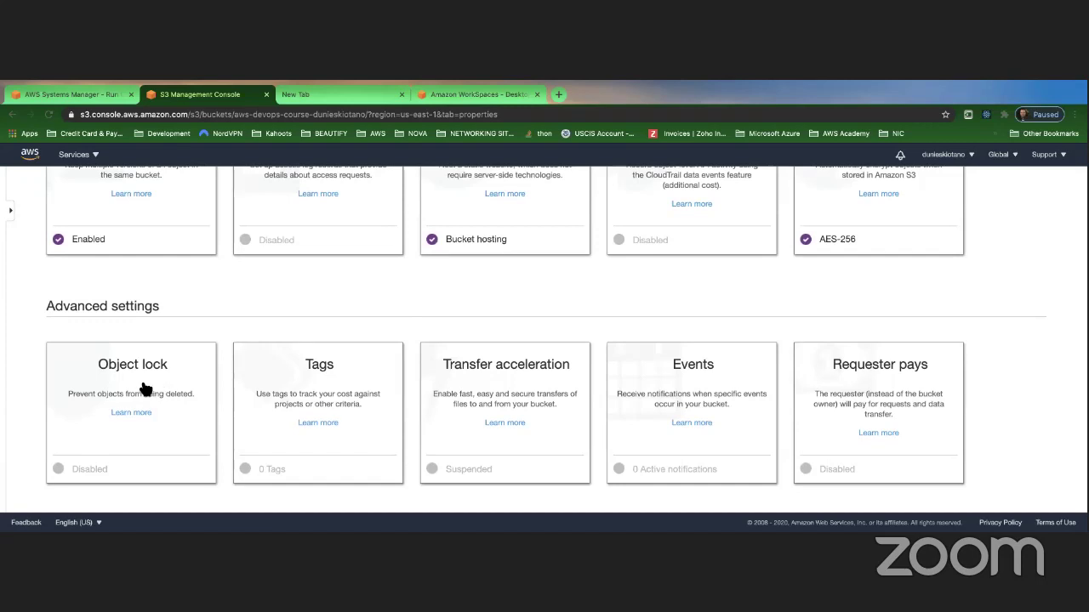
pyautogui.scroll(5, 144, 389)
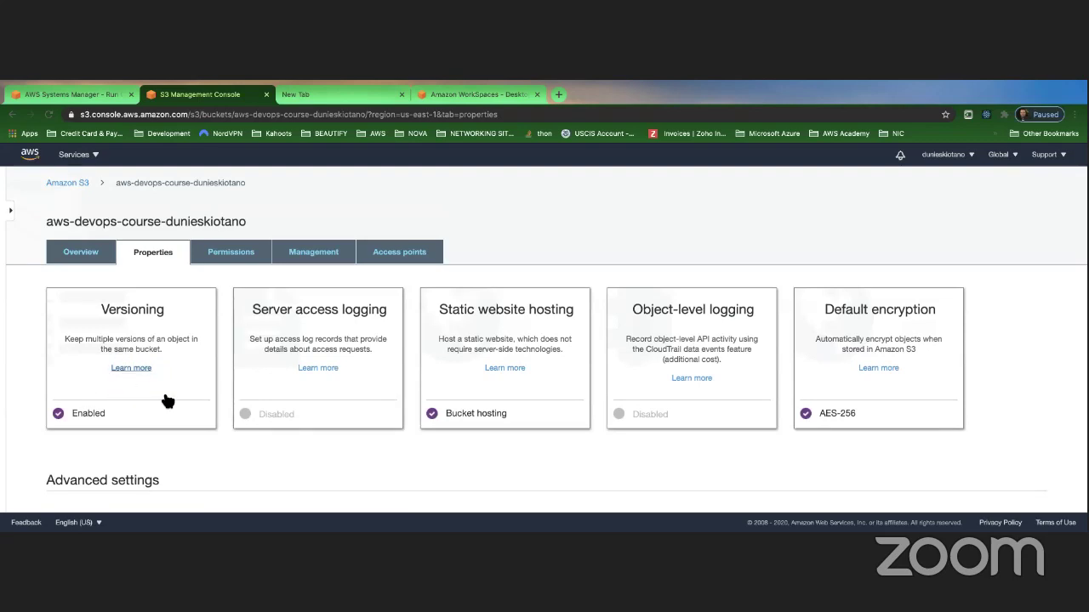
pyautogui.scroll(-2, 186, 363)
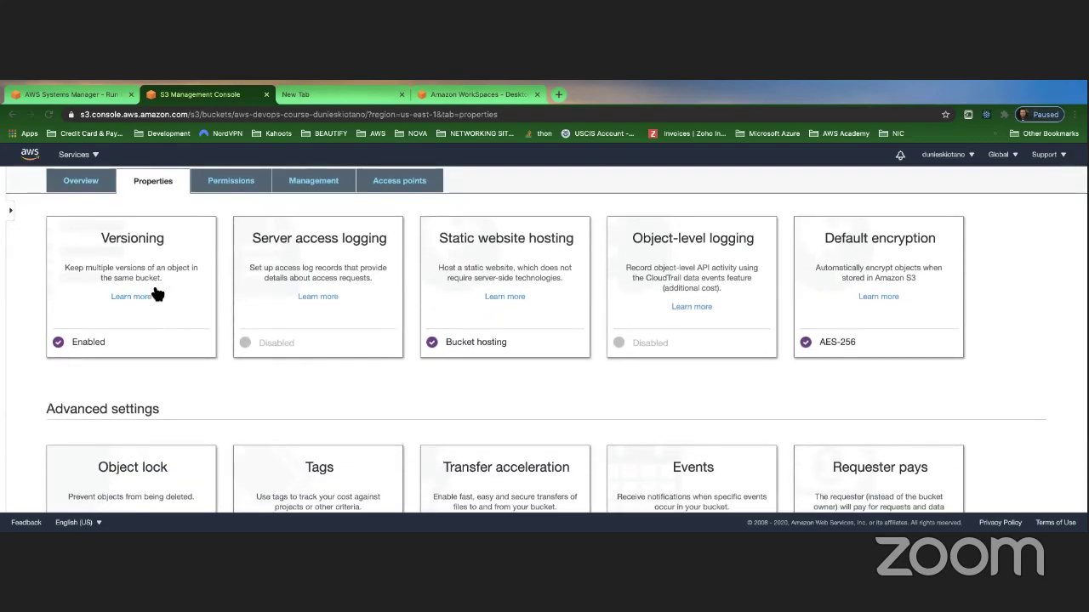
pyautogui.scroll(1, 157, 292)
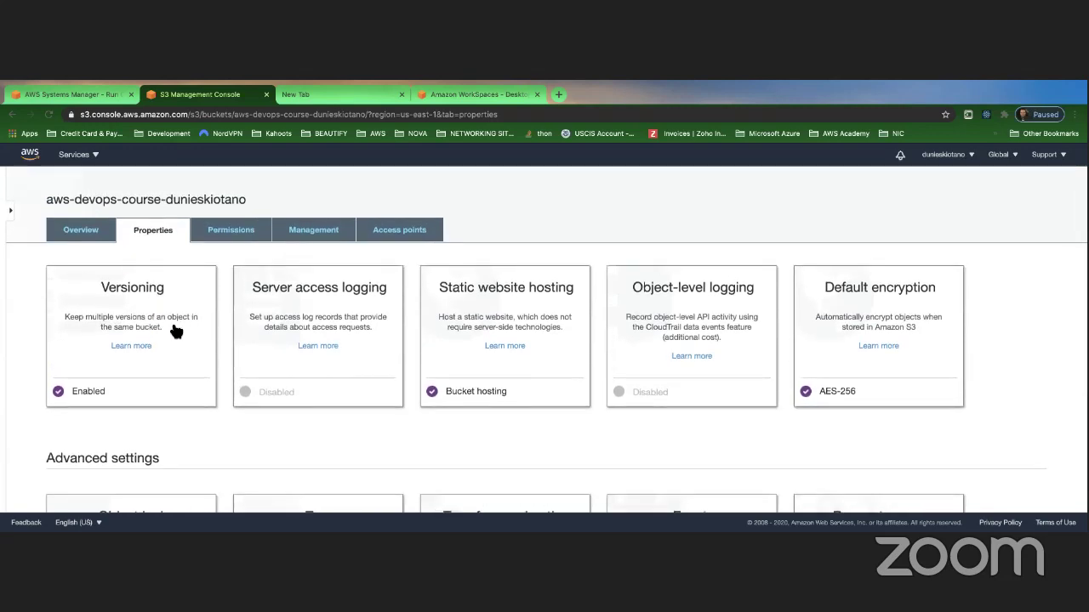
pyautogui.scroll(1, 176, 332)
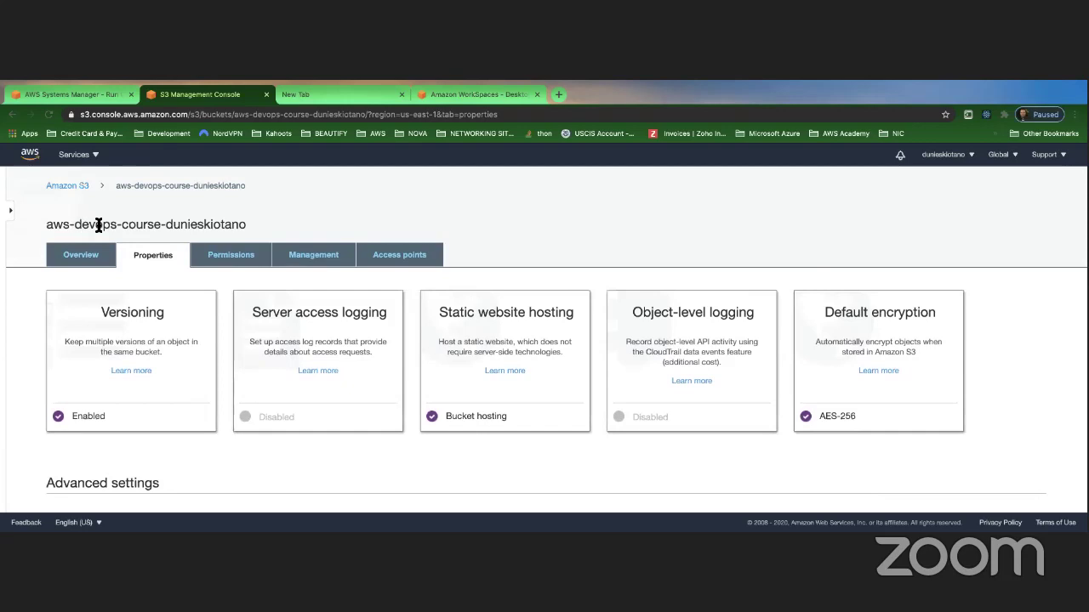
pyautogui.click(74, 185)
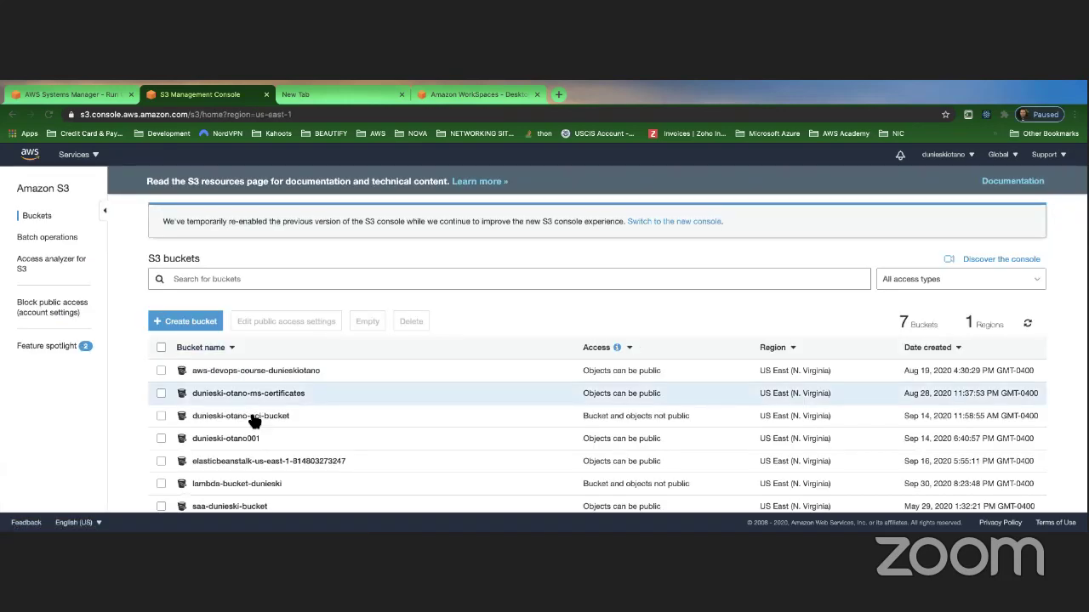
# Step: Open the aws-devops-course-dunieskiotano bucket, toggle version display, and select the codedeploy-demo folder
pyautogui.click(255, 373)
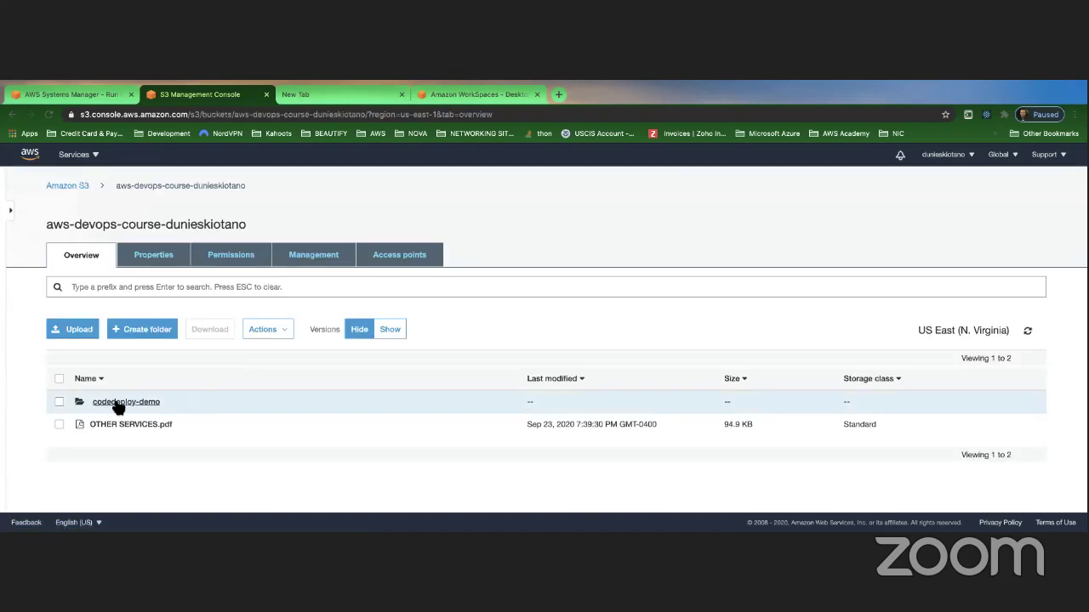
pyautogui.click(60, 402)
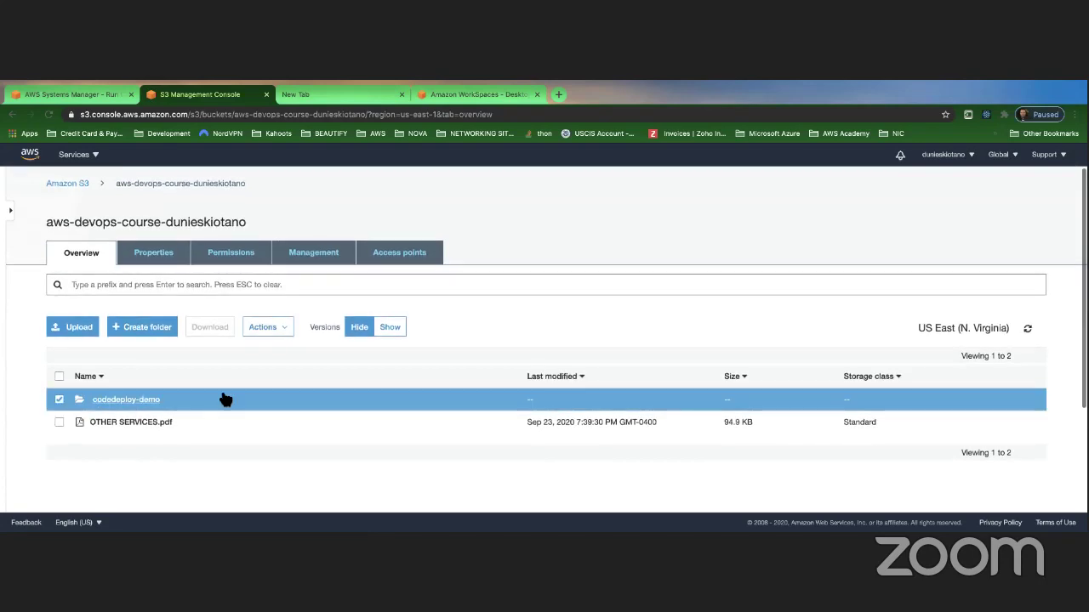
pyautogui.click(389, 330)
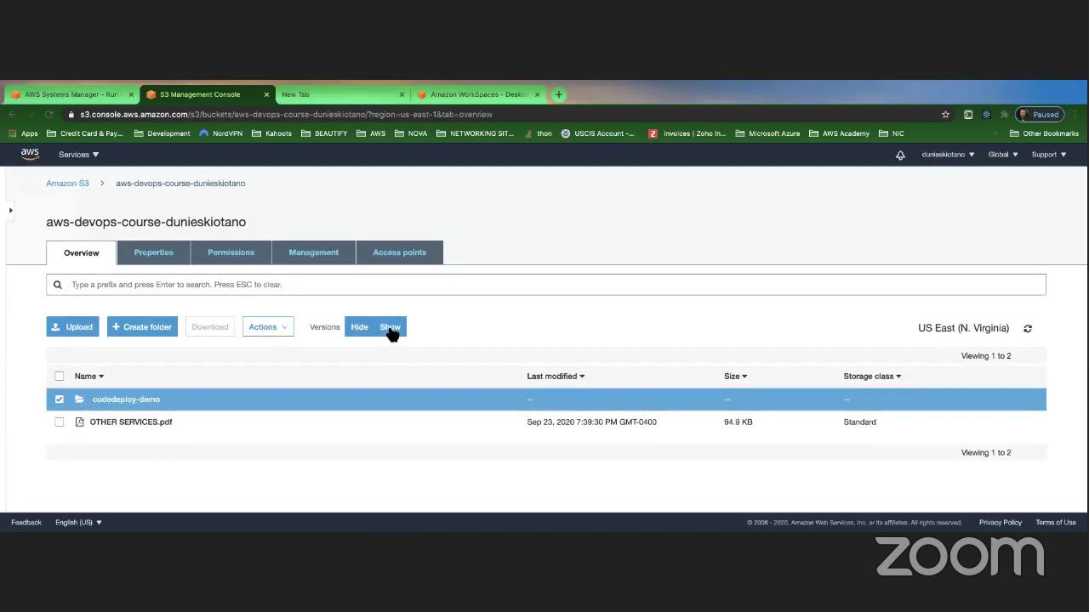
pyautogui.click(360, 331)
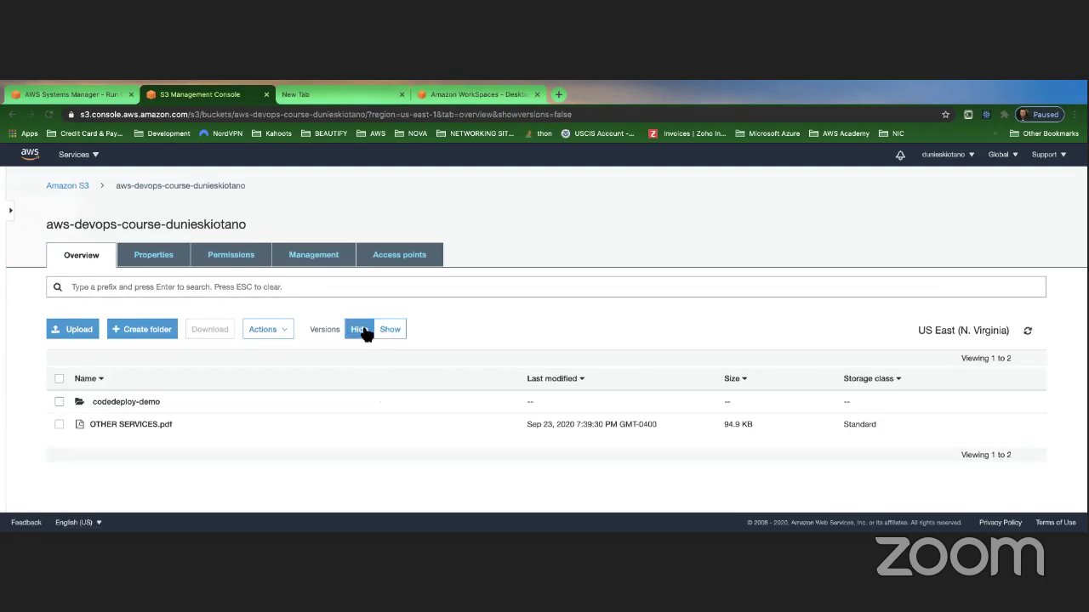
pyautogui.click(58, 401)
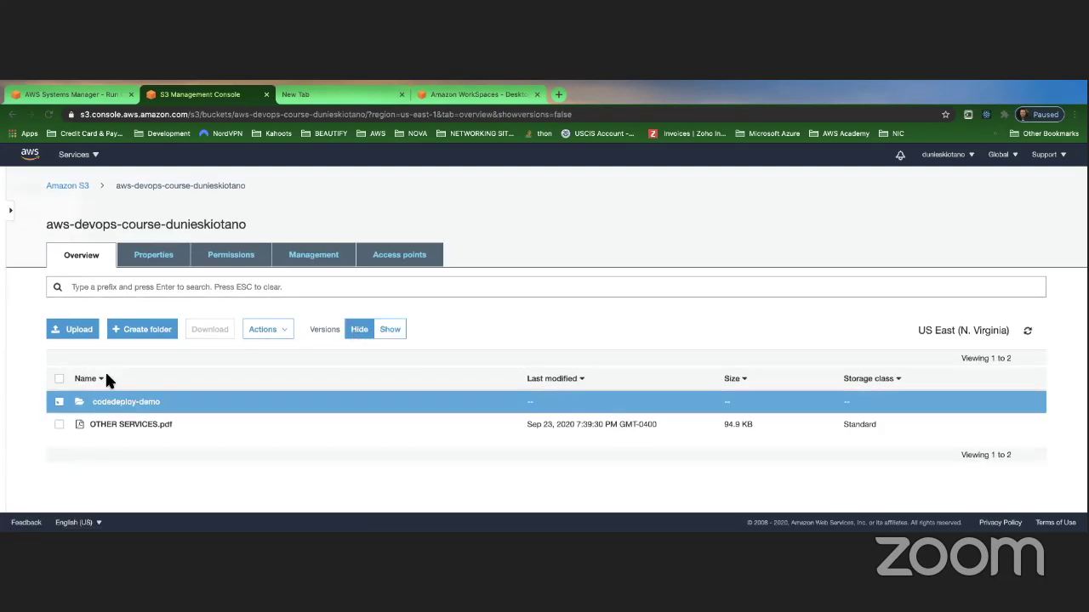
# Step: Delete the codedeploy-demo folder, then show object versions and reload the bucket page
pyautogui.click(287, 335)
pyautogui.scroll(-2, 300, 417)
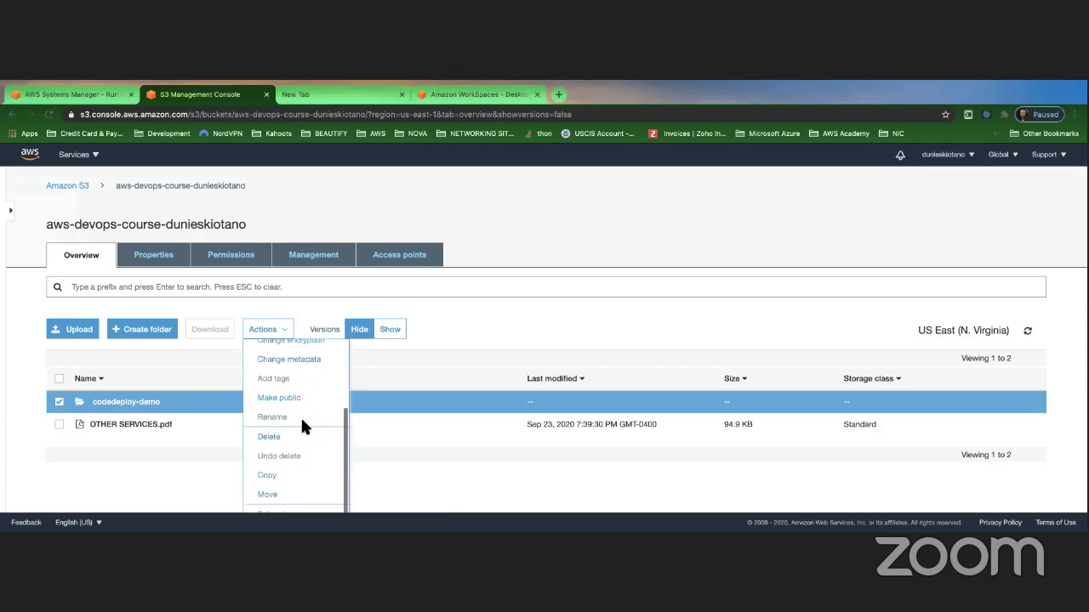
pyautogui.scroll(-1, 289, 404)
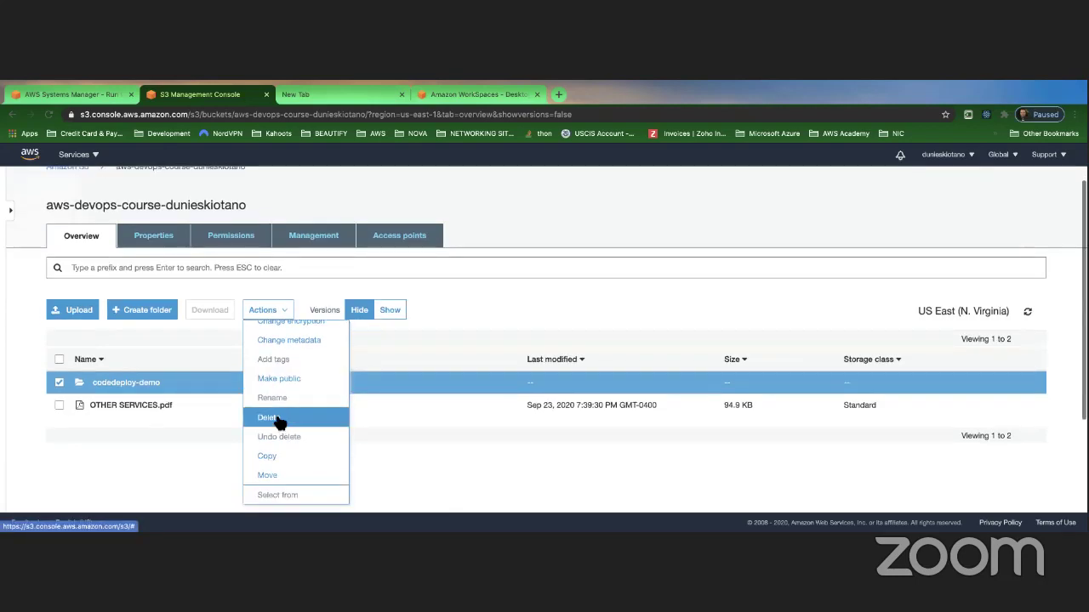
pyautogui.click(271, 417)
pyautogui.click(696, 491)
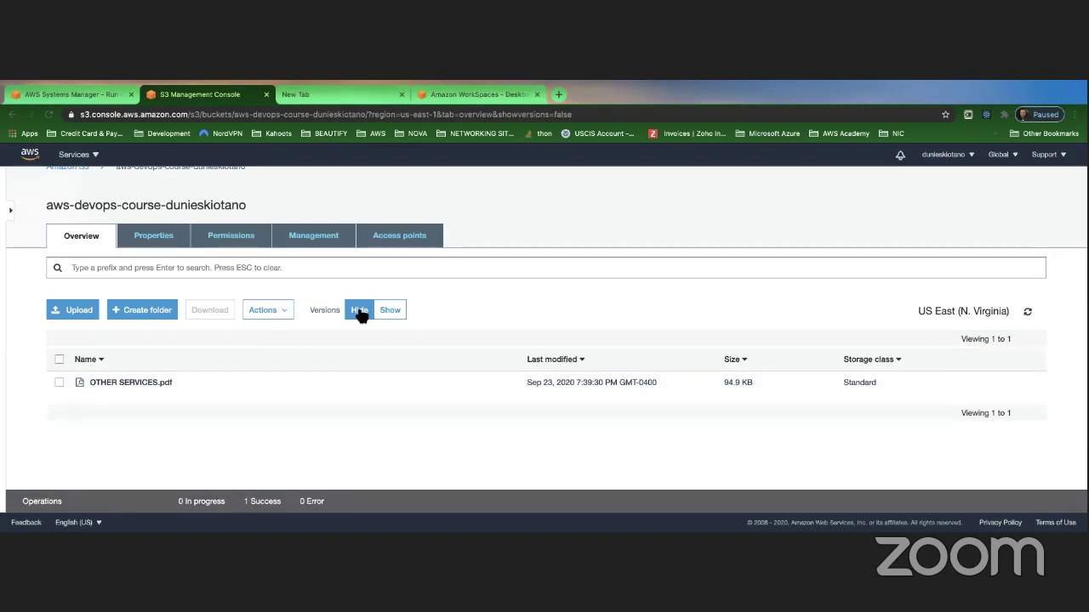
pyautogui.click(388, 310)
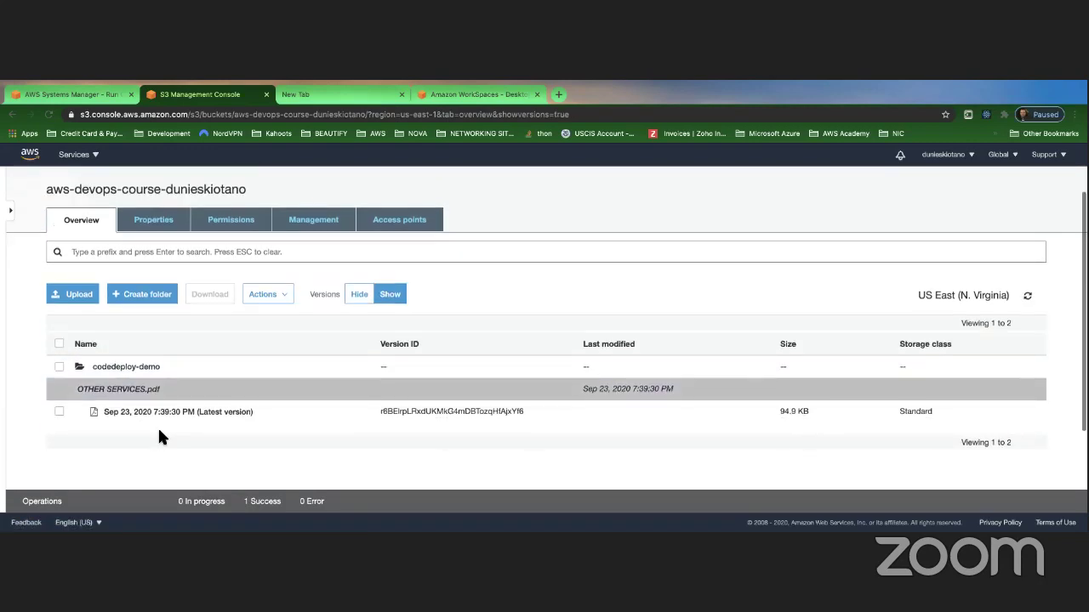
pyautogui.scroll(-1, 159, 431)
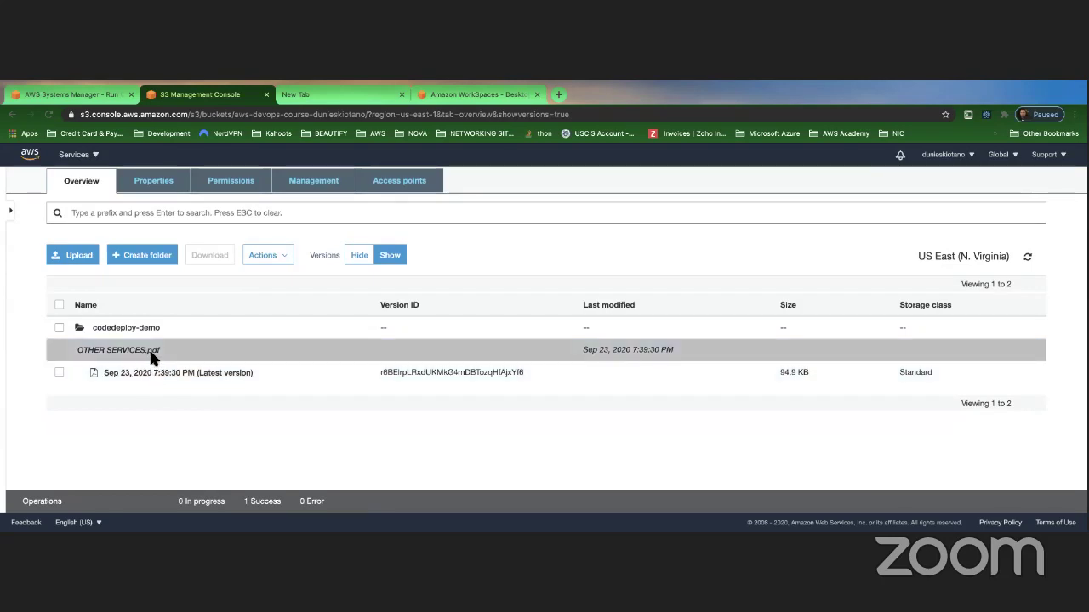
pyautogui.click(48, 114)
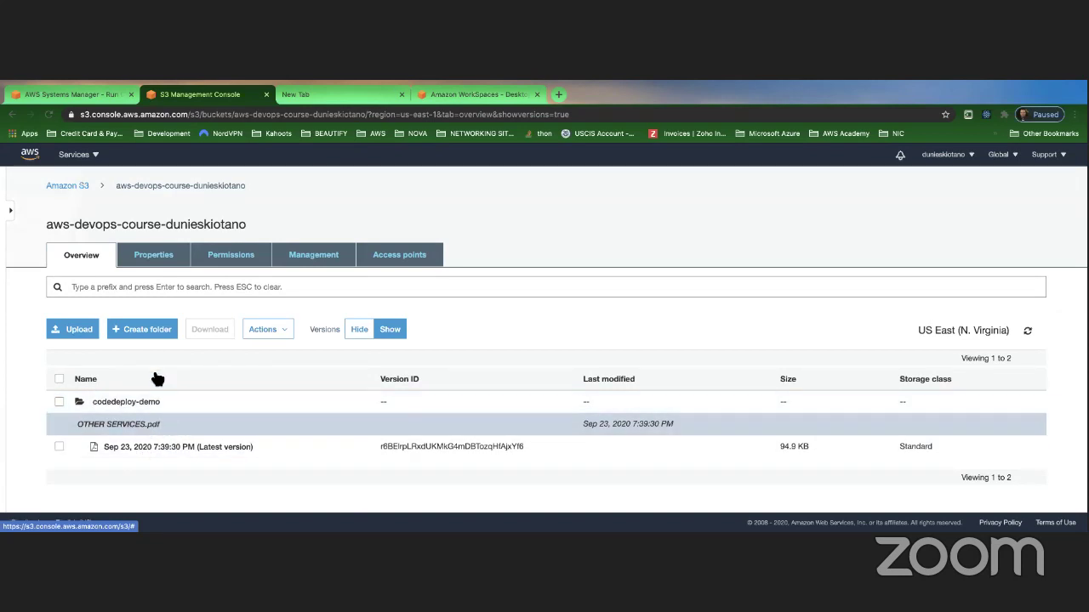
# Step: Delete OTHER SERVICES.pdf and show versions to reveal its new Oct 2 delete marker
pyautogui.click(359, 330)
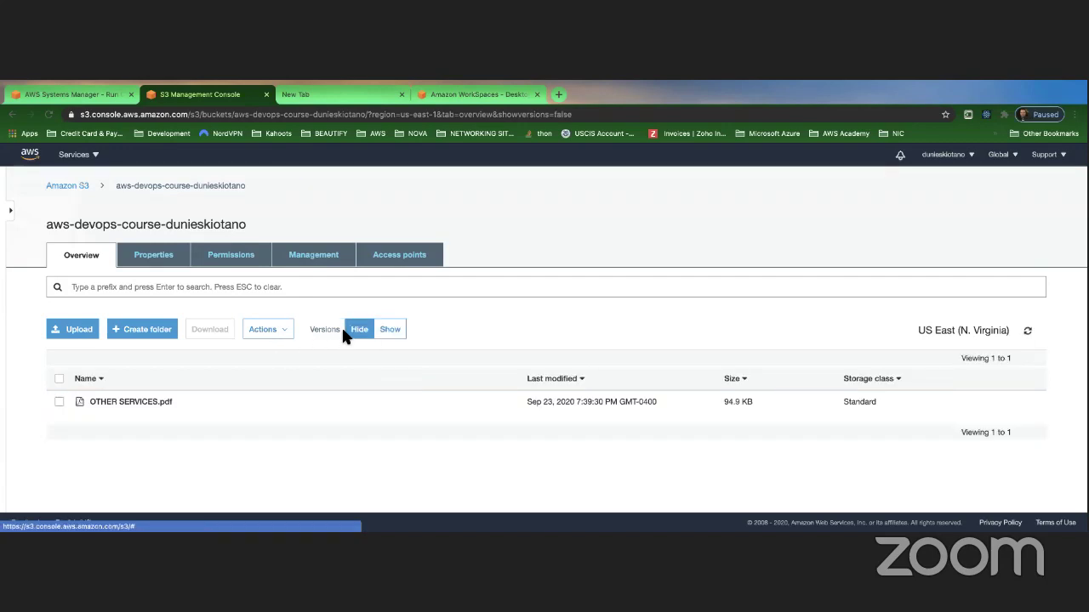
pyautogui.click(58, 402)
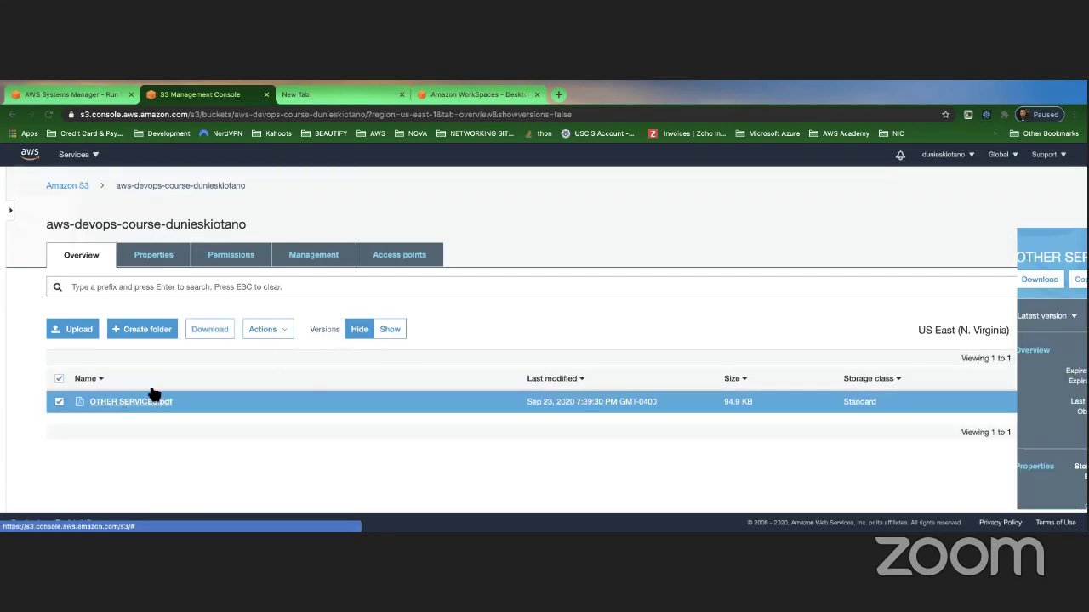
pyautogui.click(285, 338)
pyautogui.scroll(-5, 280, 400)
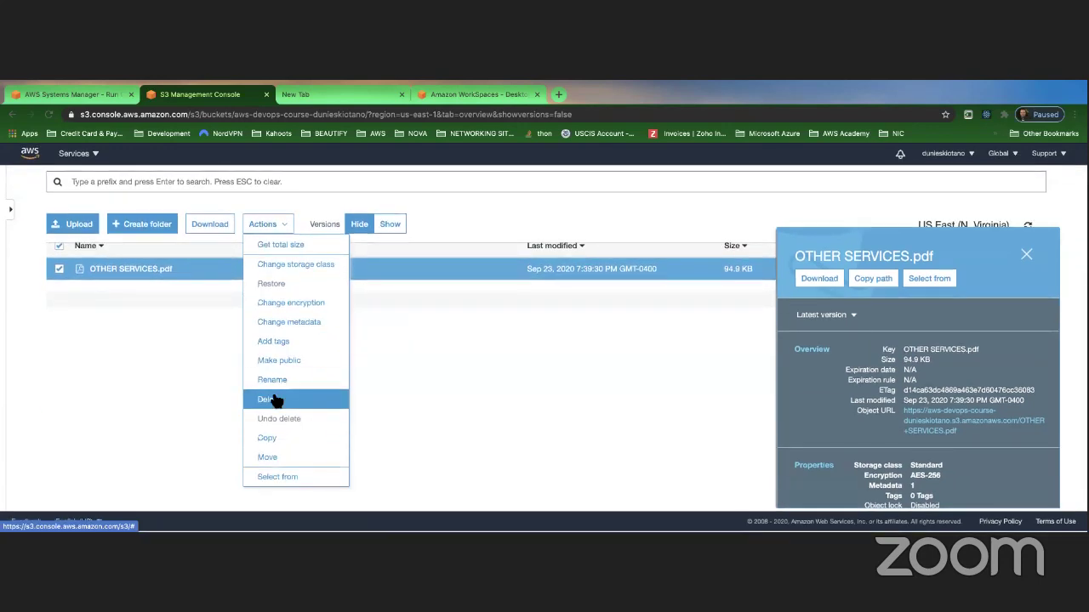
pyautogui.click(272, 400)
pyautogui.click(699, 487)
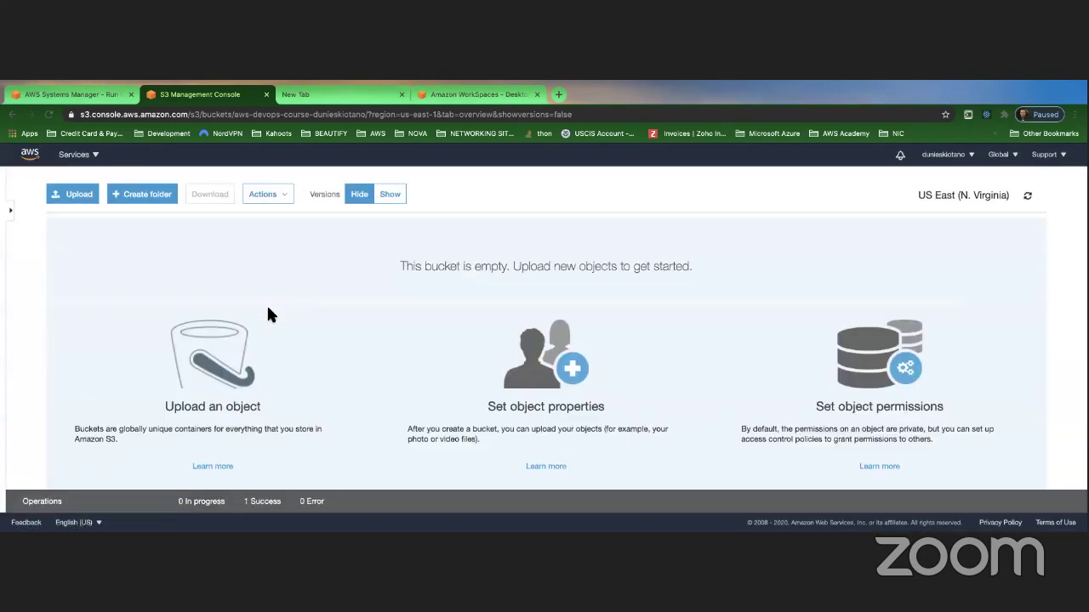
pyautogui.click(393, 195)
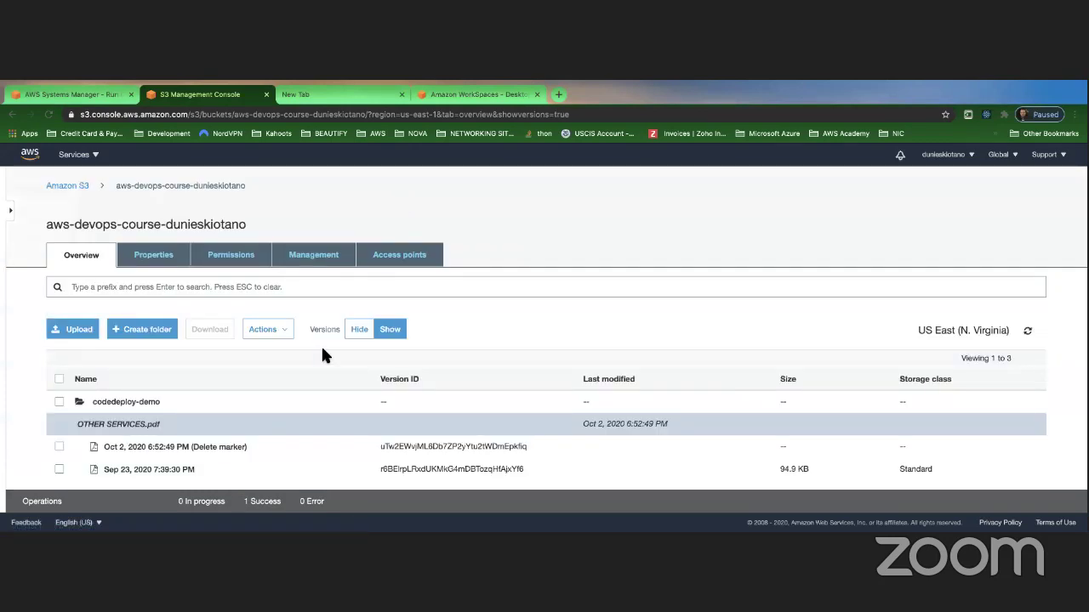
pyautogui.scroll(-1, 321, 345)
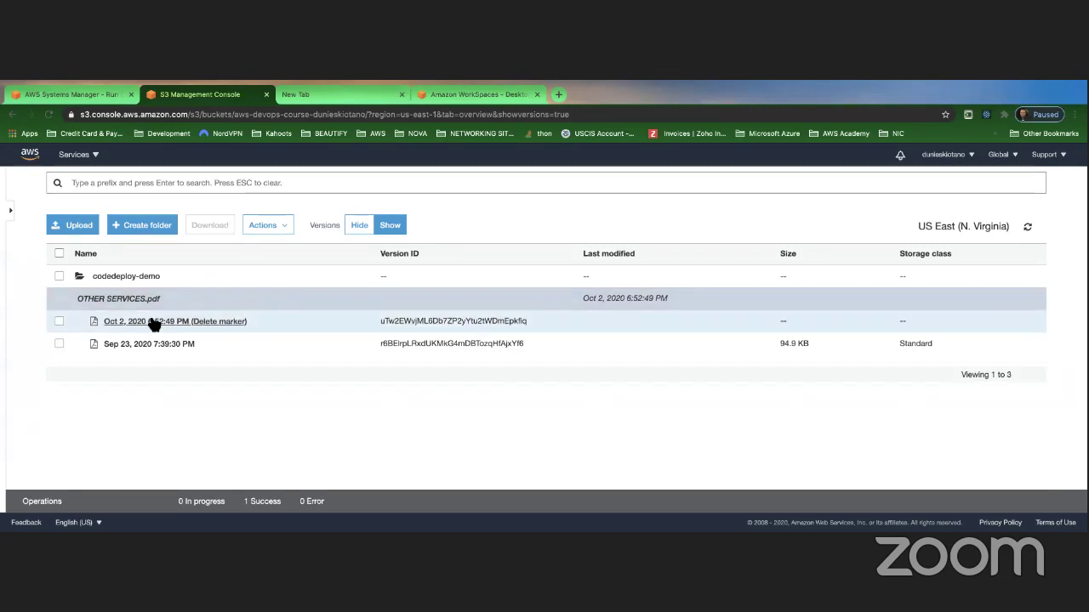
# Step: Delete the Oct 2 delete marker, restoring OTHER SERVICES.pdf at 94.9 KB
pyautogui.click(59, 322)
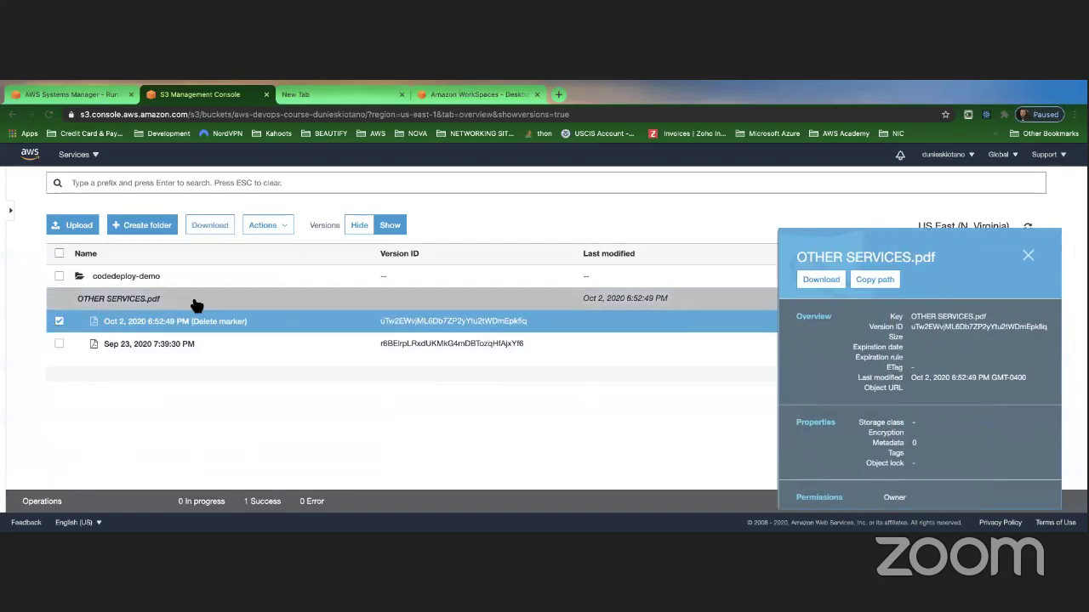
pyautogui.click(263, 227)
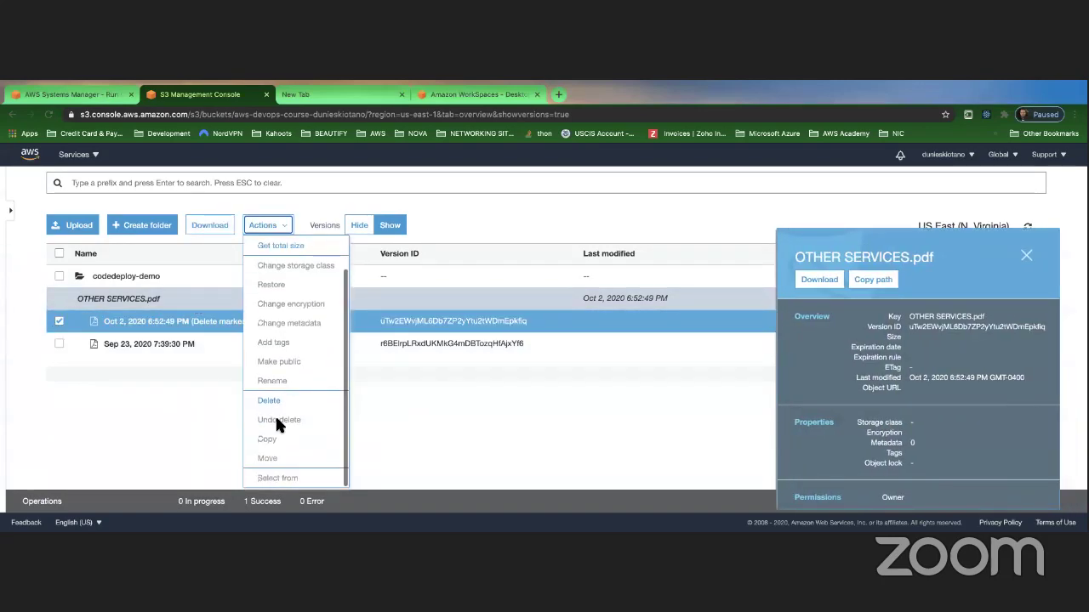
pyautogui.click(268, 438)
pyautogui.click(703, 490)
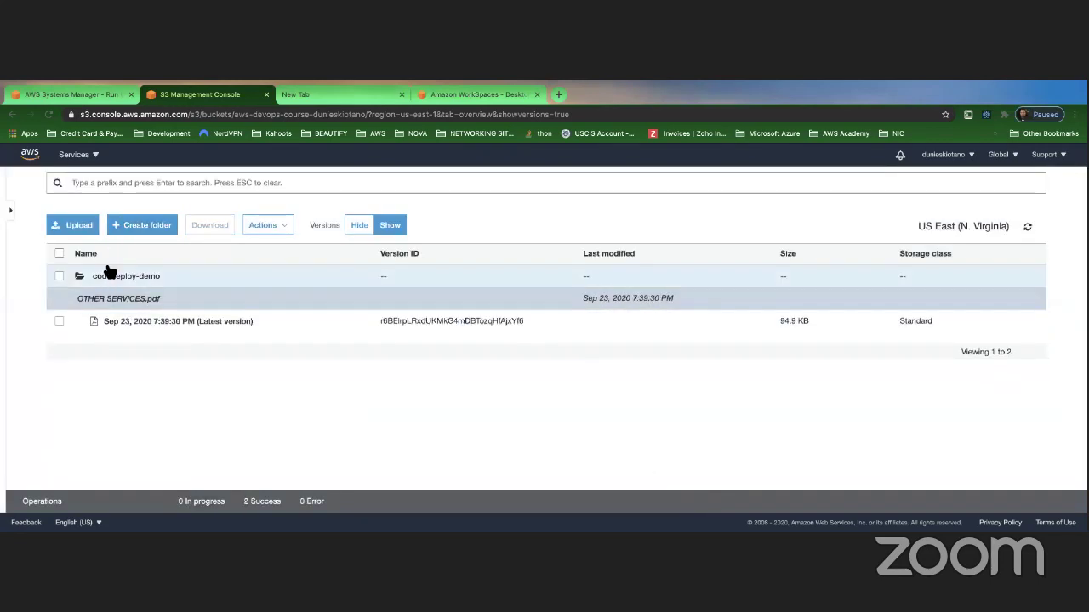
pyautogui.click(359, 228)
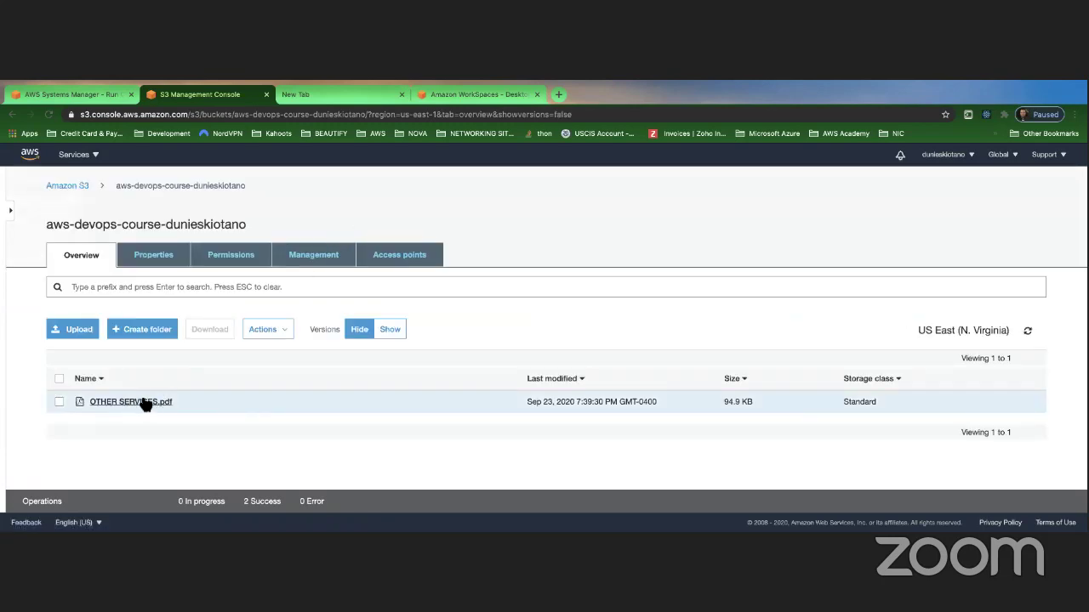
# Step: Delete OTHER SERVICES.pdf from the bucket once more
pyautogui.scroll(-2, 140, 400)
pyautogui.click(59, 334)
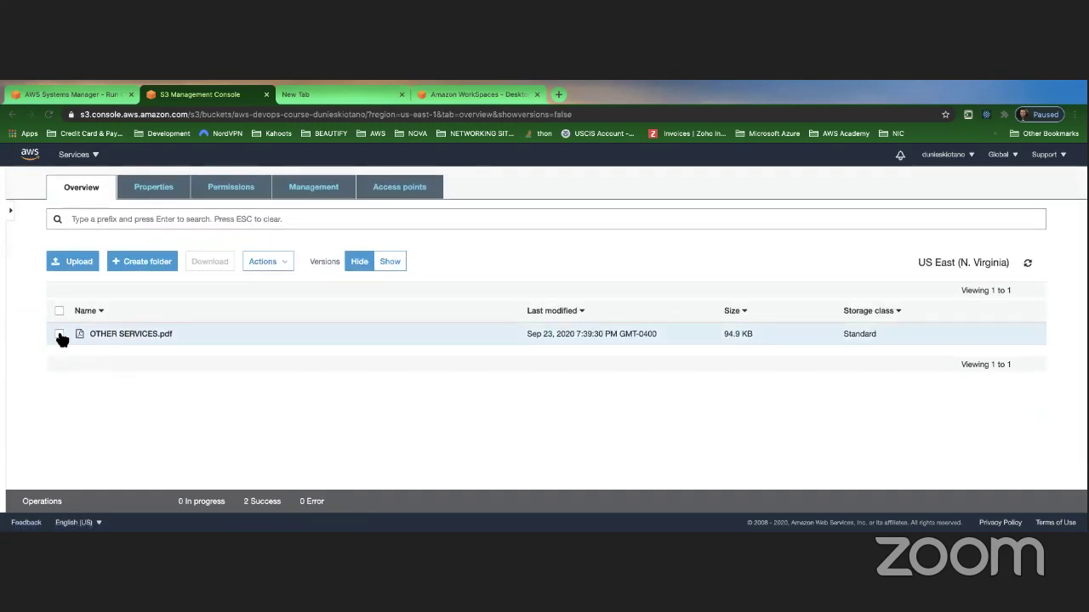
pyautogui.click(286, 264)
pyautogui.scroll(-3, 293, 387)
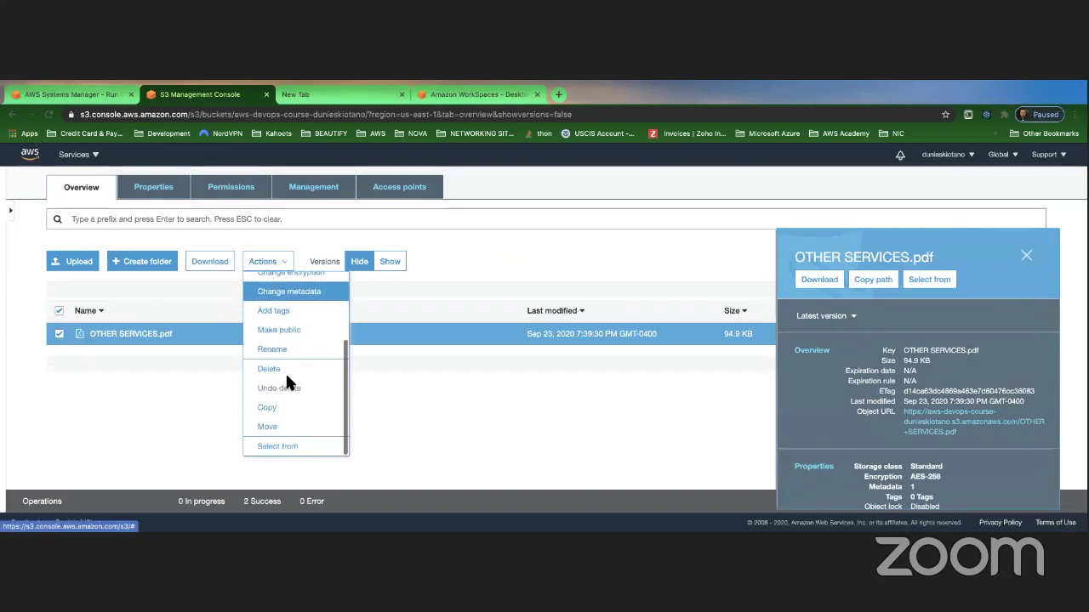
pyautogui.click(357, 368)
pyautogui.click(713, 490)
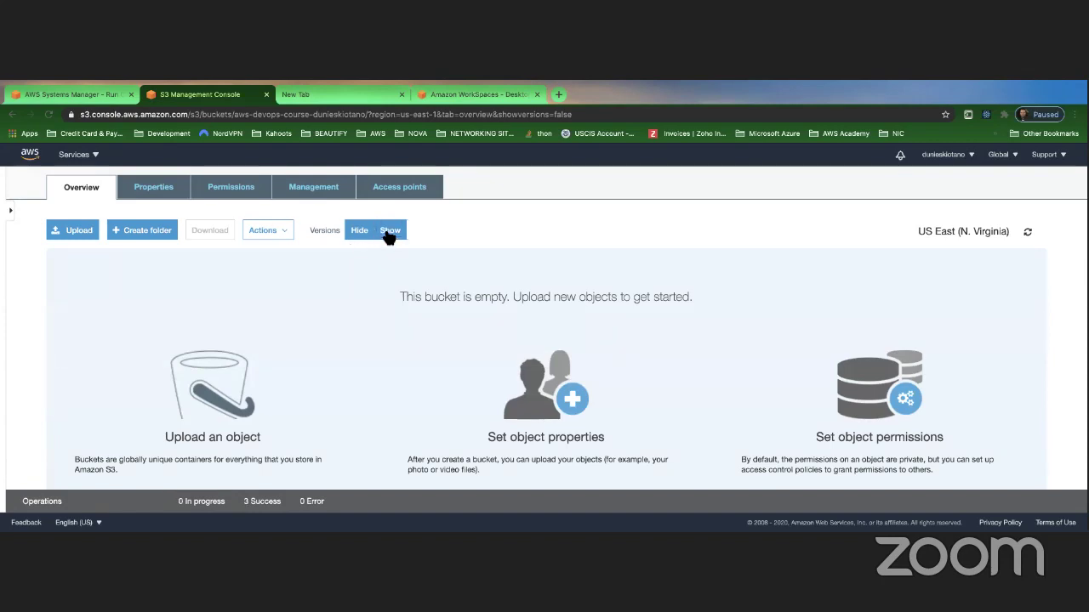
# Step: Show versions and remove the new delete marker so the 94.9 KB file reappears
pyautogui.click(388, 231)
pyautogui.scroll(-2, 219, 408)
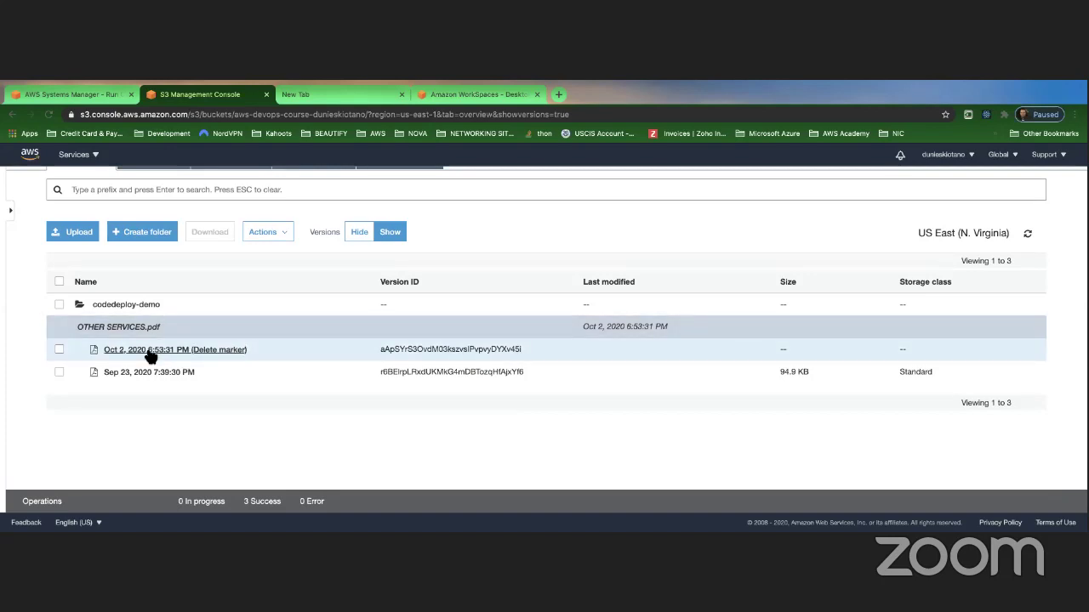
pyautogui.click(58, 349)
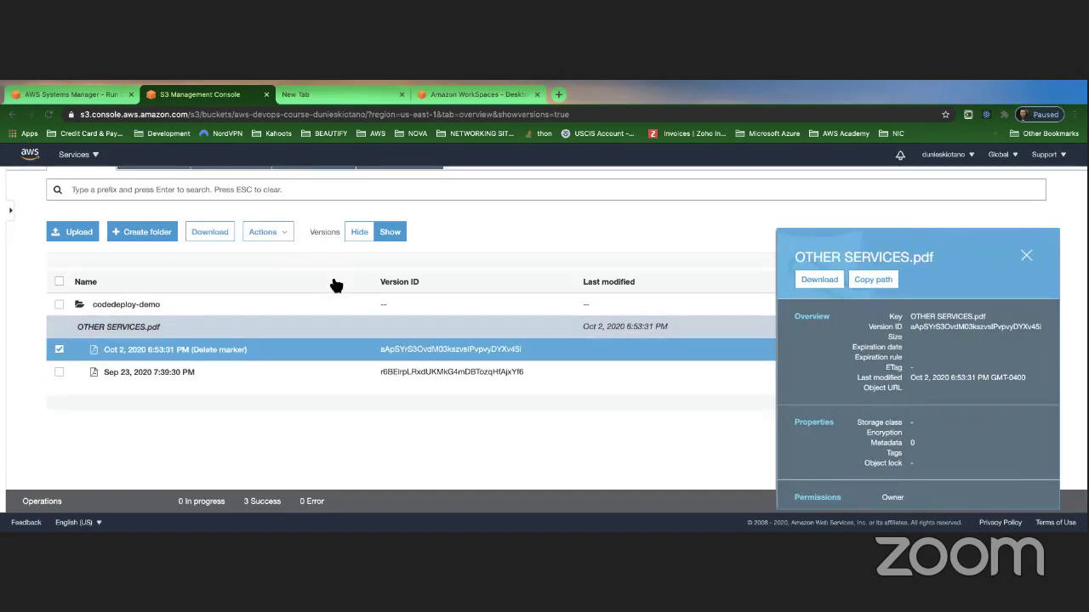
pyautogui.click(281, 233)
pyautogui.scroll(-4, 278, 348)
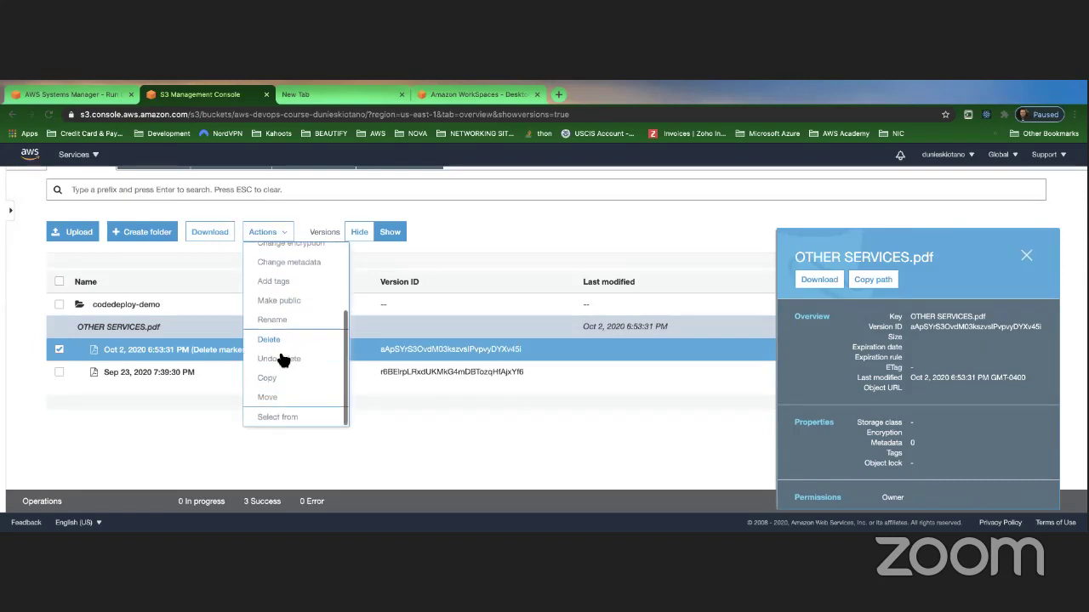
pyautogui.click(270, 339)
pyautogui.click(715, 489)
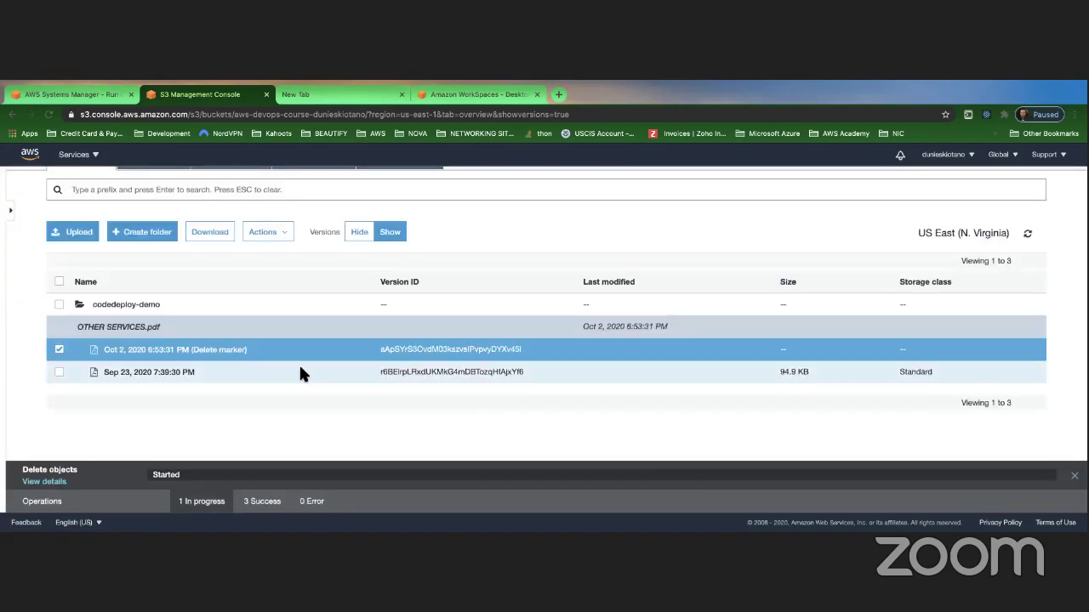
pyautogui.click(359, 233)
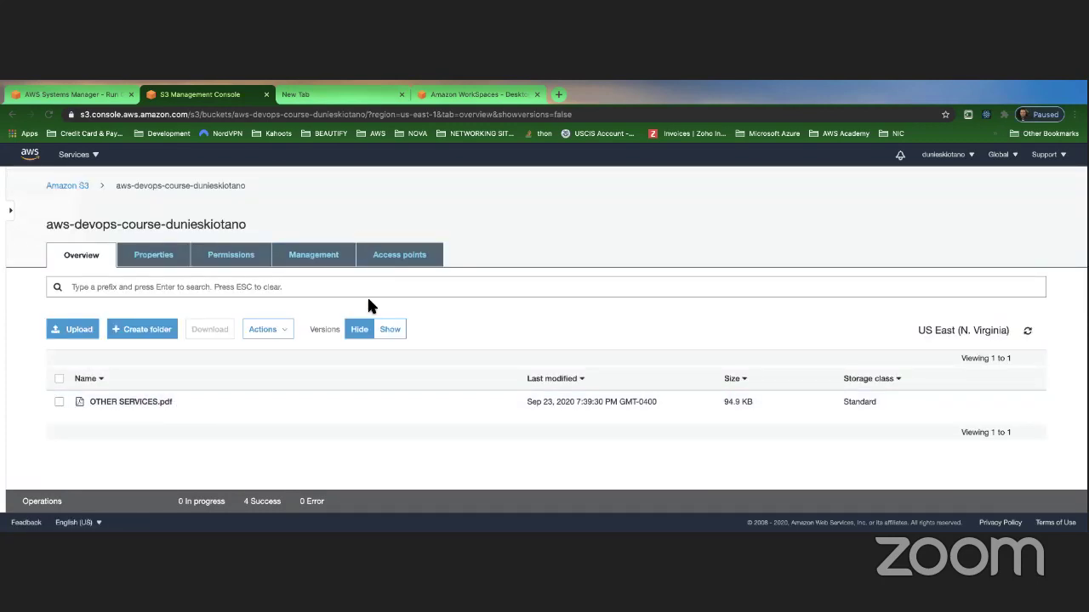
# Step: Advance the slideshow to slide 30, 'Amazon S3 common scenarios', then go to the desktop
pyautogui.hotkey('ctrl', 'Right')
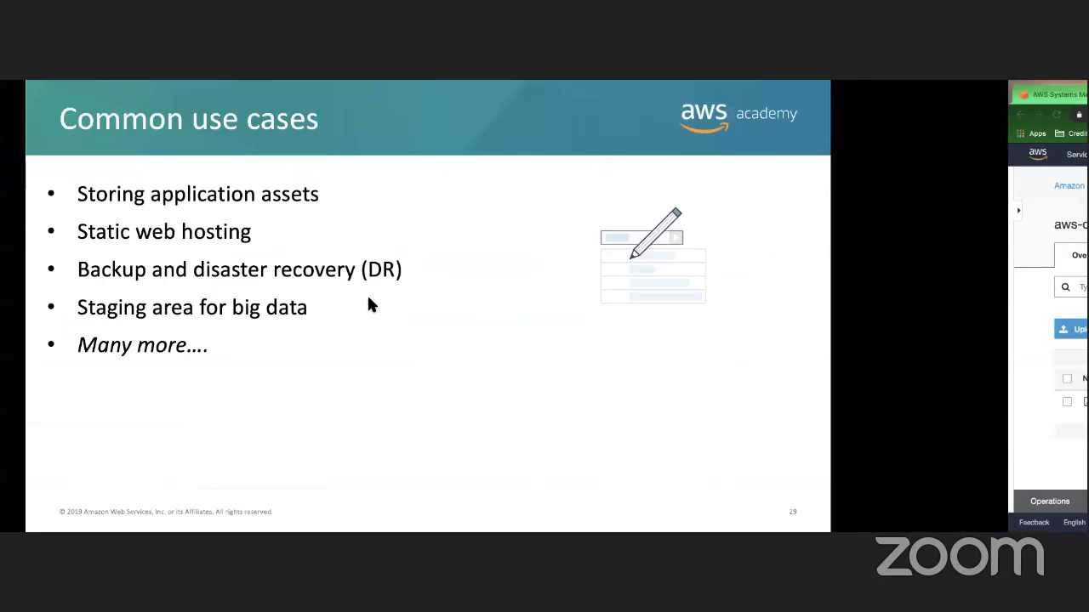
pyautogui.press('Right')
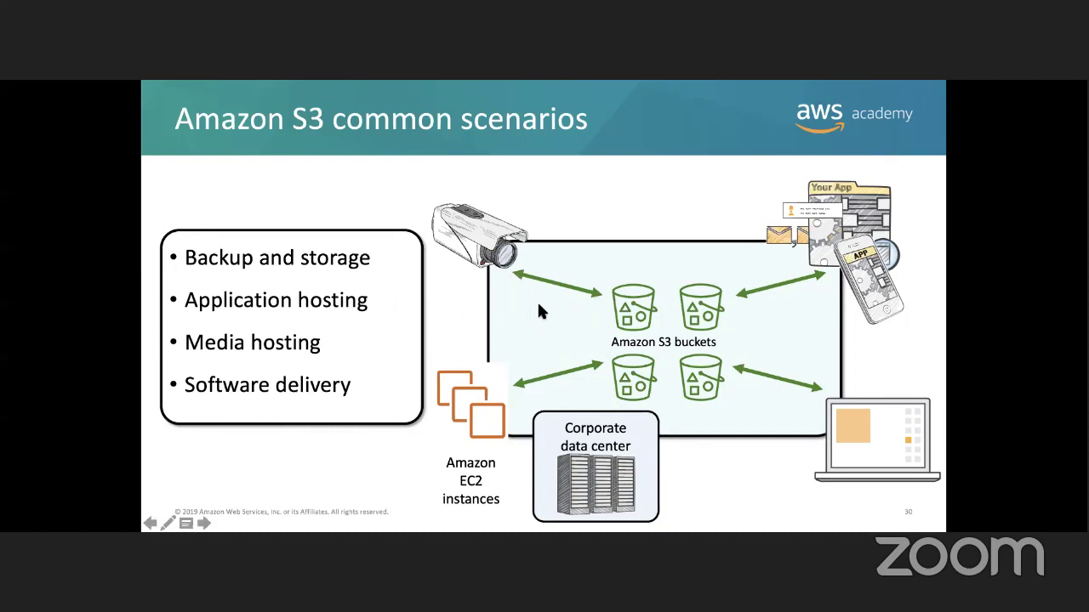
pyautogui.hotkey('ctrl', 'Left')
pyautogui.hotkey('ctrl', 'Left')
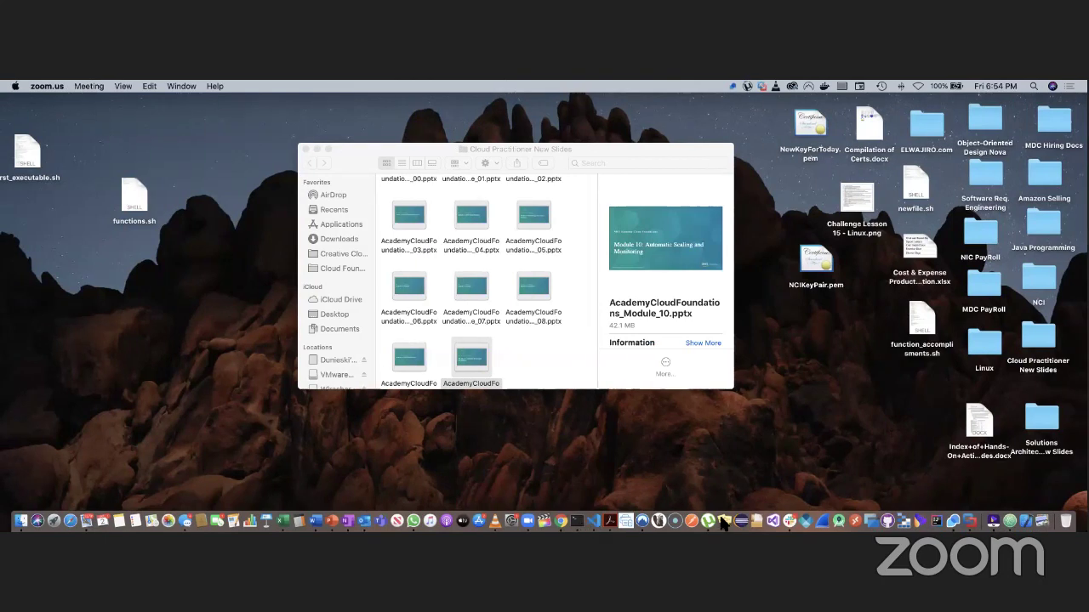
pyautogui.click(787, 521)
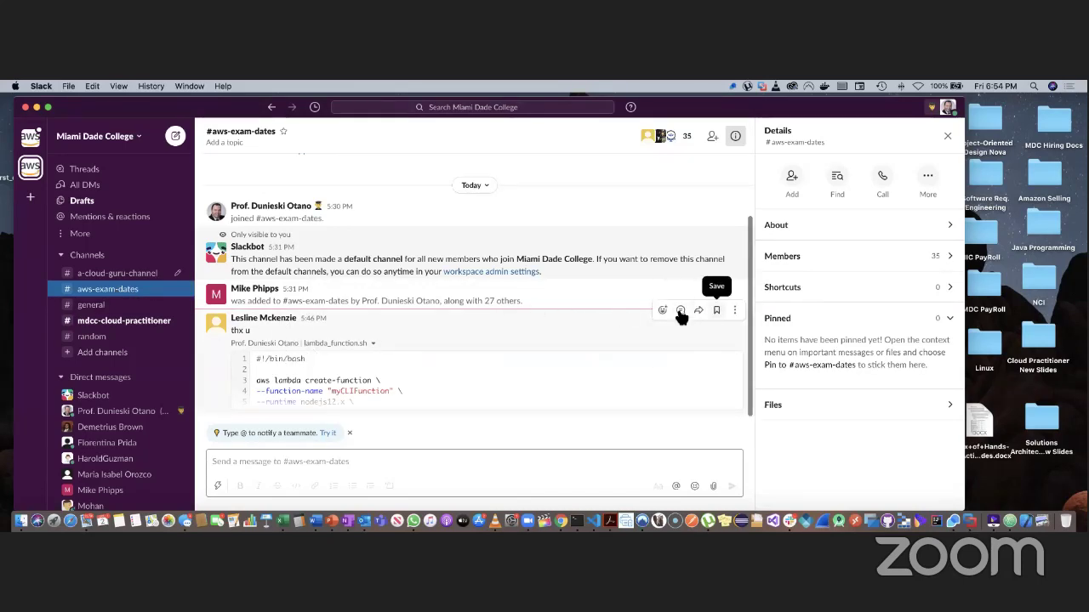
pyautogui.click(735, 312)
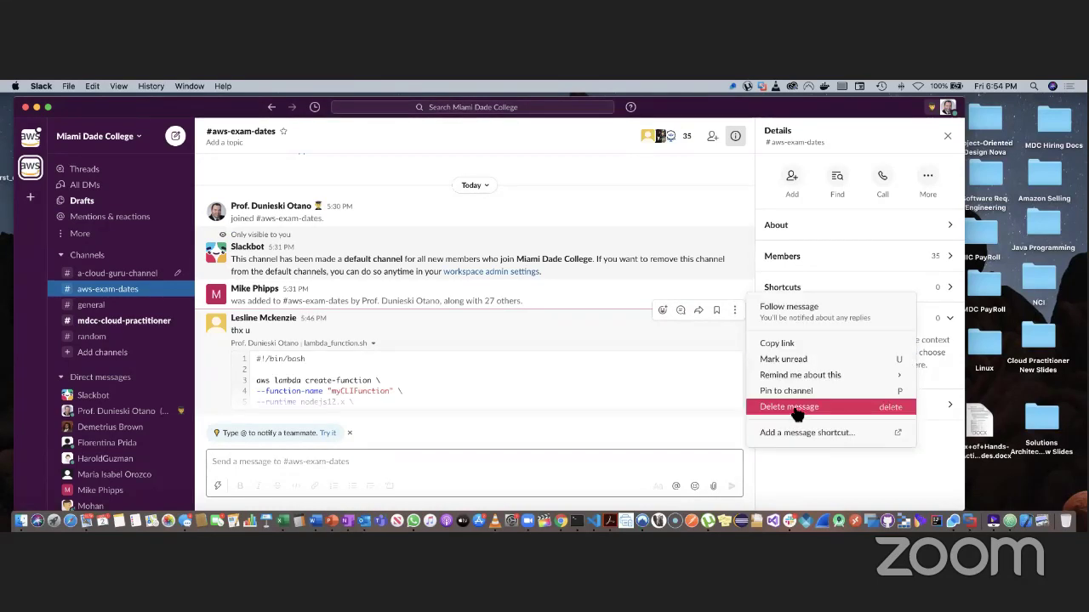
pyautogui.press('Escape')
pyautogui.click(136, 323)
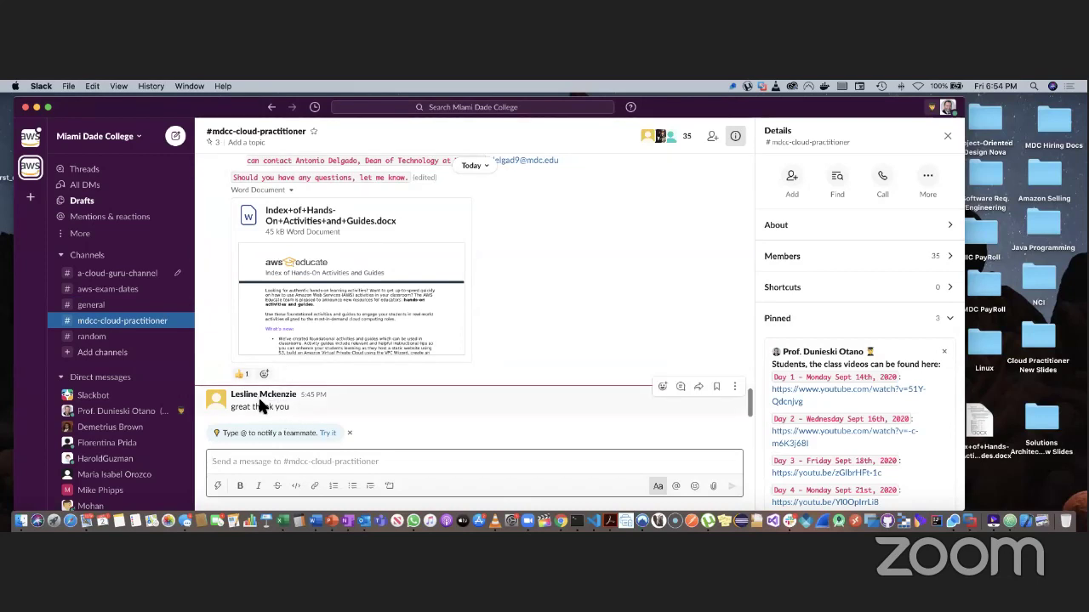
pyautogui.click(123, 292)
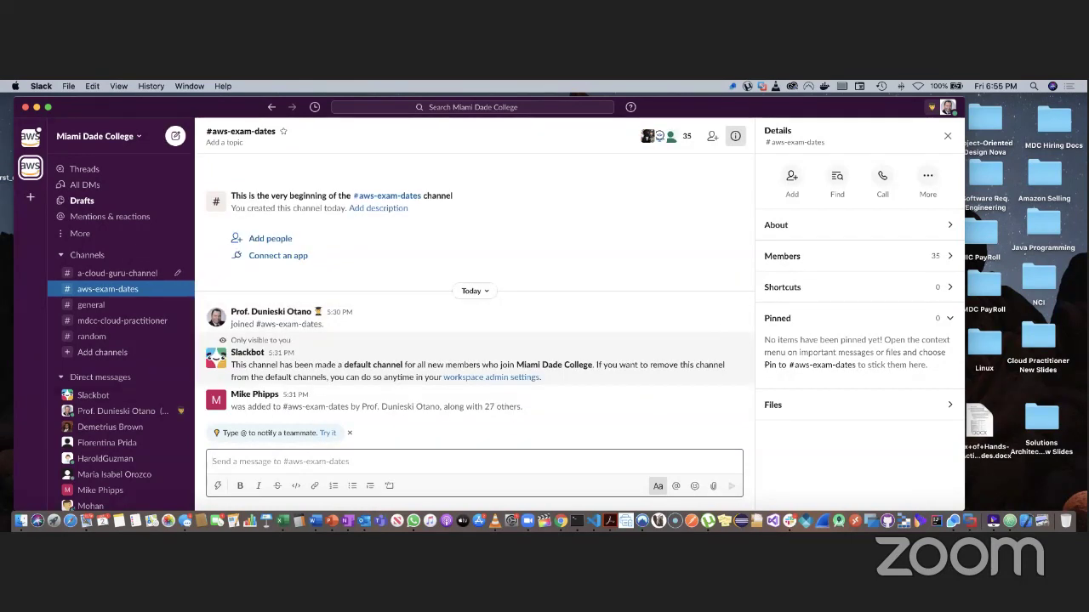
pyautogui.click(41, 86)
pyautogui.click(90, 125)
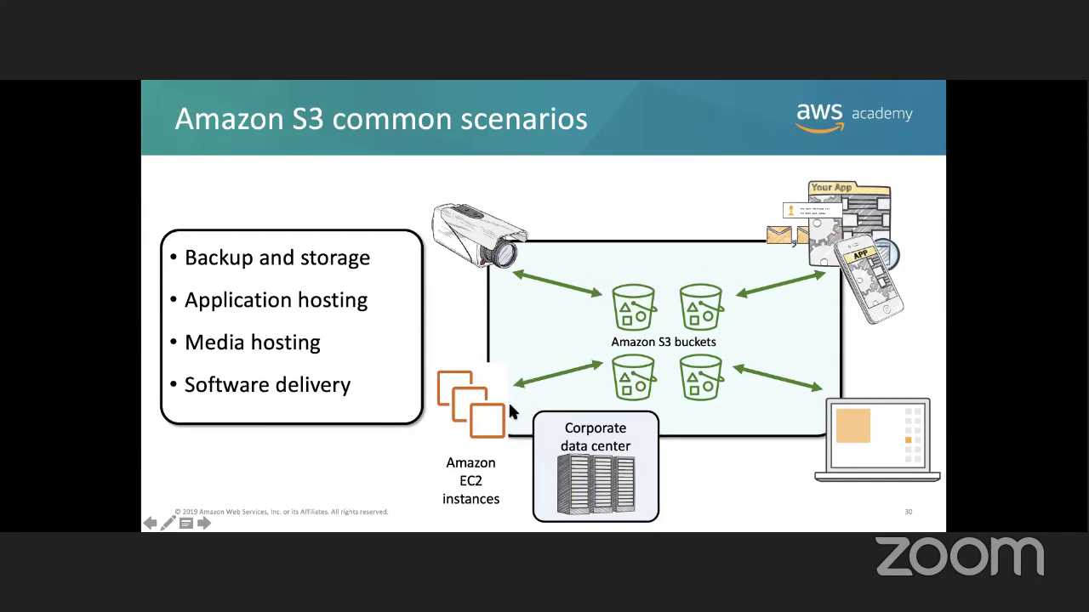
# Step: Advance the slideshow to slide 31, 'Amazon S3 pricing'
pyautogui.press('Right')
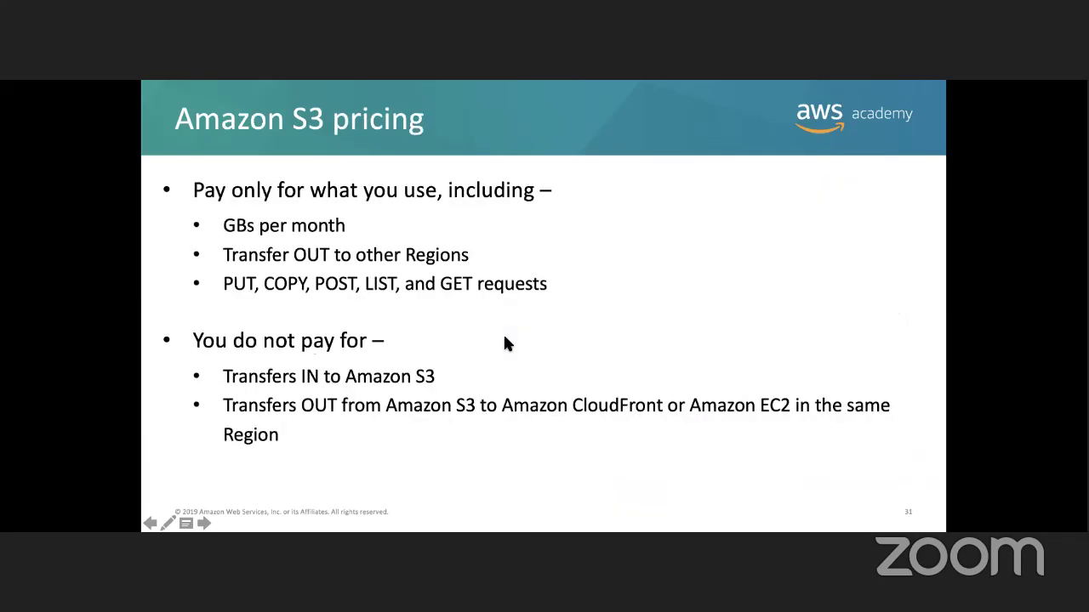
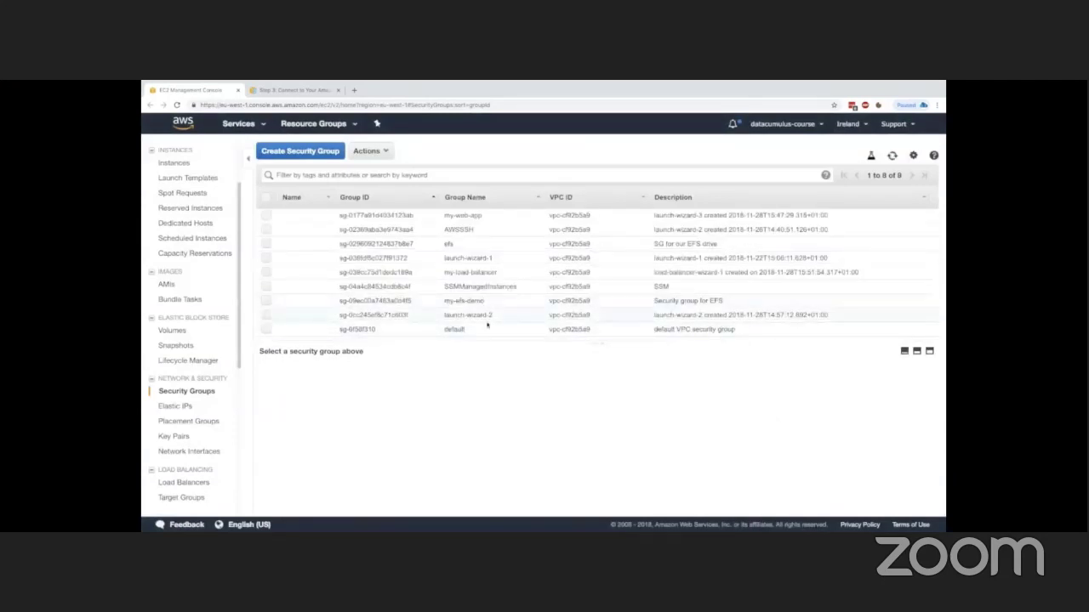
# Step: Check the my-efs-demo security group's inbound rules, then open the EFS service
pyautogui.click(481, 302)
pyautogui.click(337, 376)
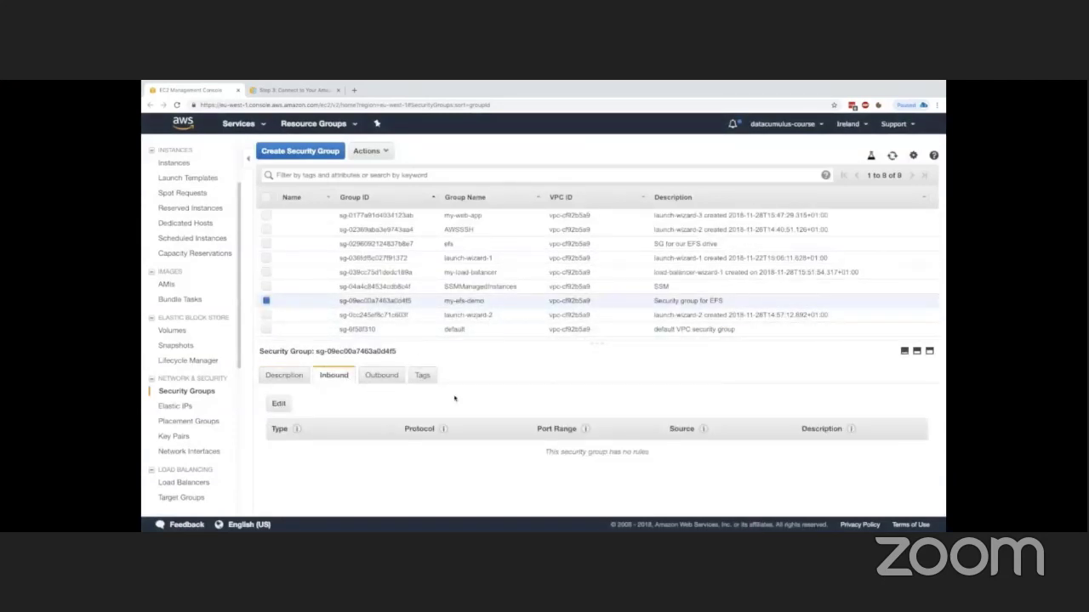
pyautogui.click(252, 132)
pyautogui.write('efs')
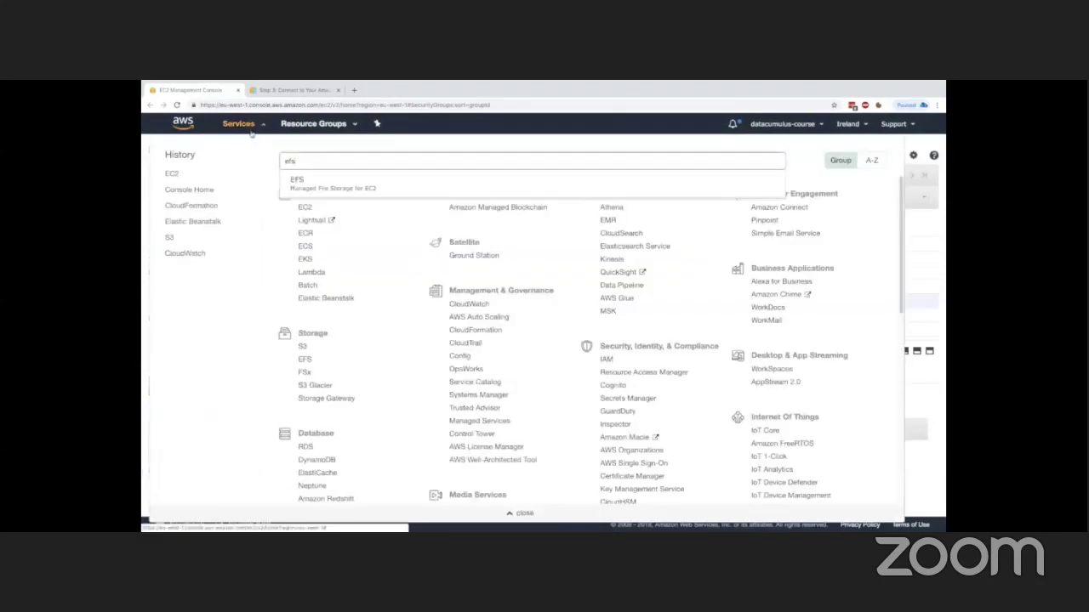
pyautogui.keyDown('super'); pyautogui.click(299, 181); pyautogui.keyUp('super')
pyautogui.click(284, 93)
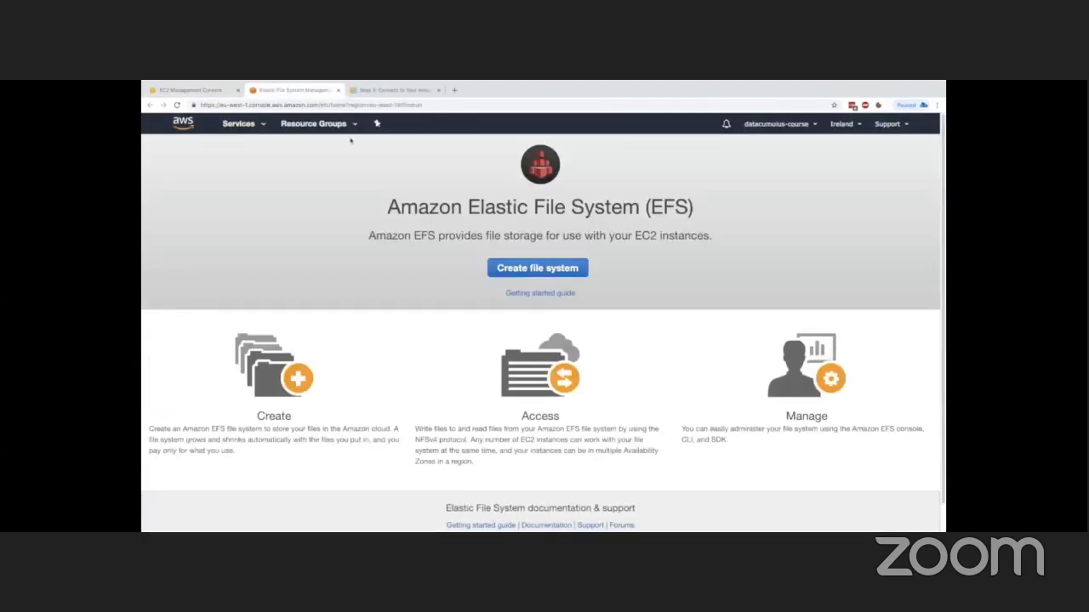
# Step: Start a new file system with my-efs-demo on the eu-west-1a, 1b and 1c mount targets
pyautogui.moveTo(444, 235); pyautogui.dragTo(660, 236)
pyautogui.click(664, 234)
pyautogui.click(558, 270)
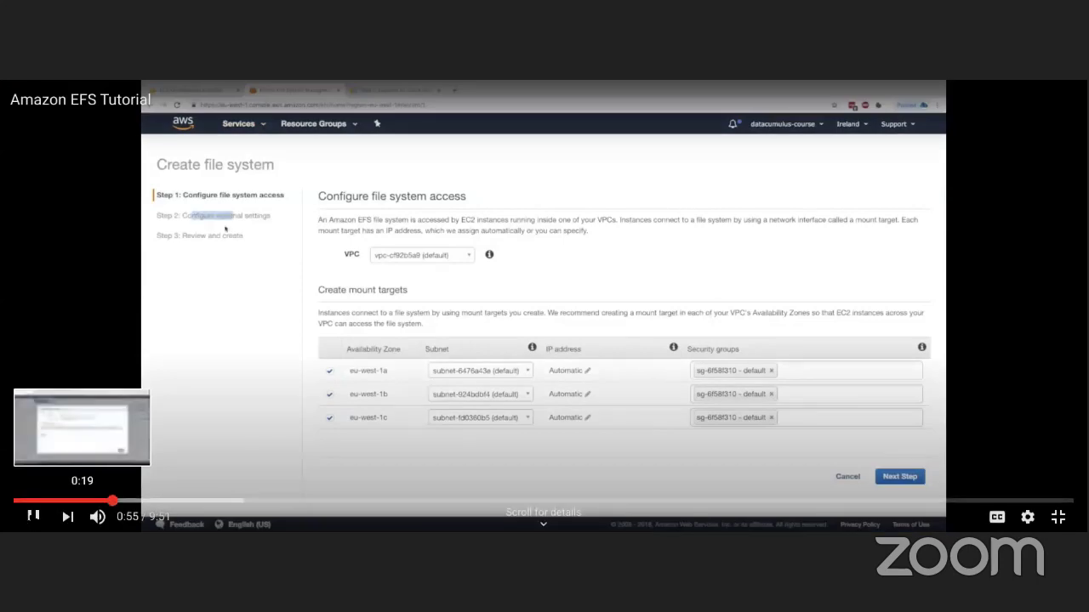
pyautogui.click(32, 516)
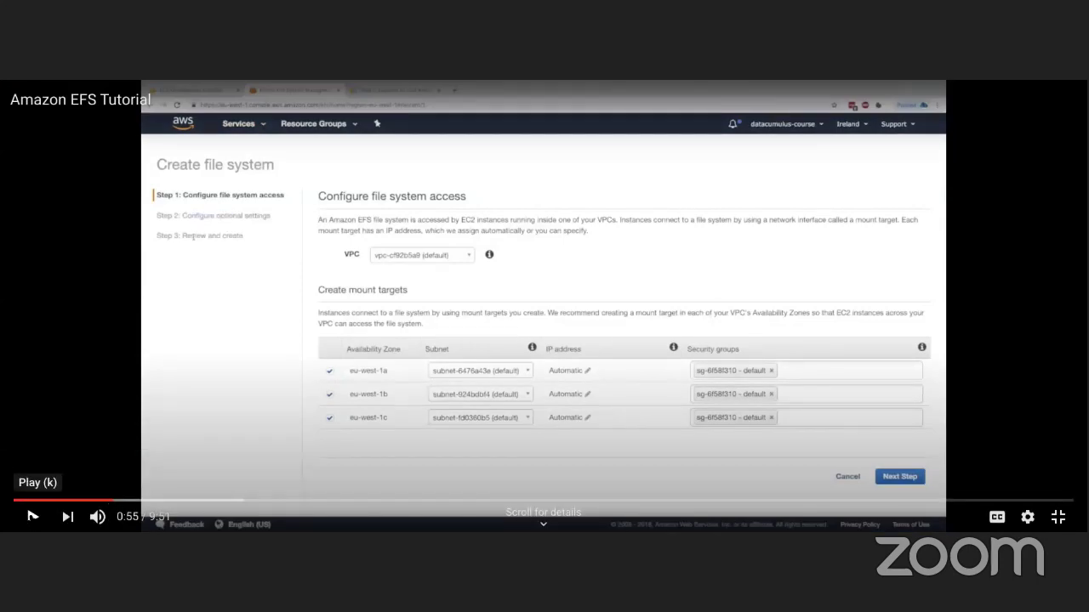
pyautogui.click(32, 517)
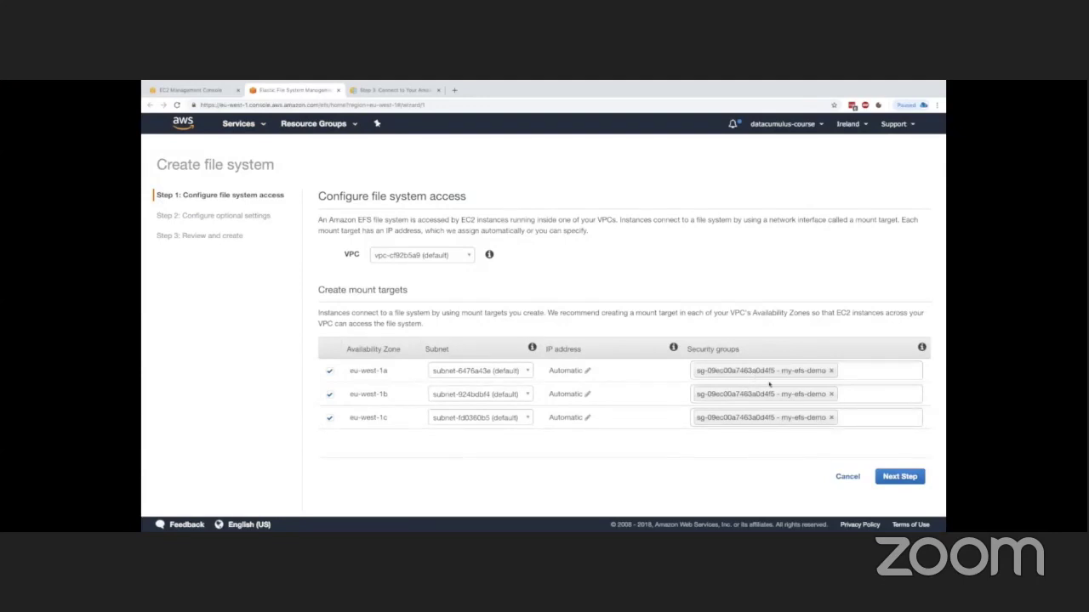
# Step: Give the new file system the Name tag value EFSDemo
pyautogui.click(900, 479)
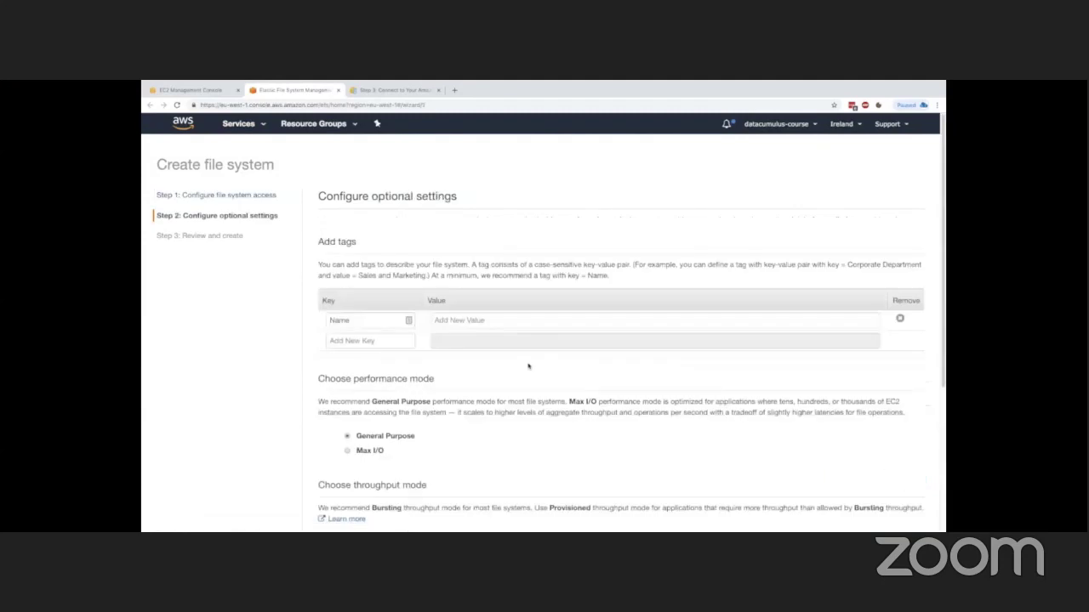
pyautogui.press('Tab')
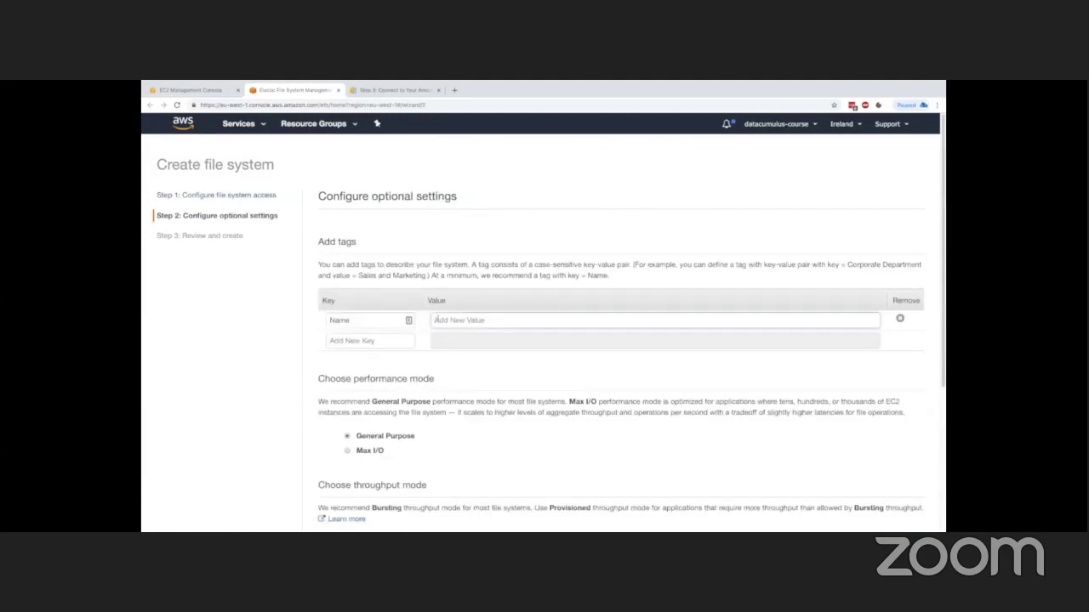
pyautogui.write('EFSDemo')
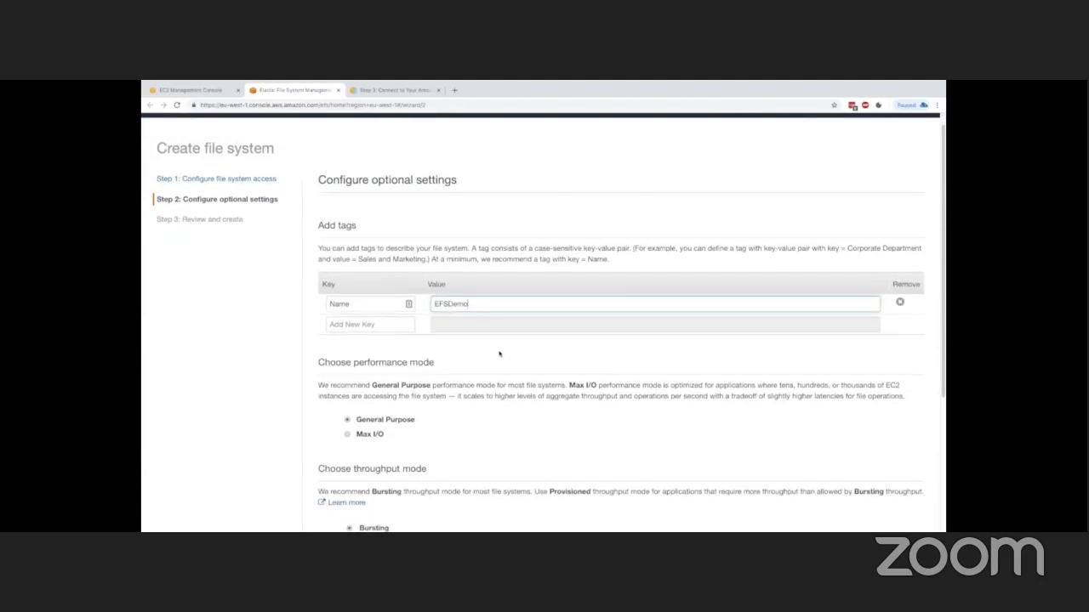
# Step: Keep General Purpose as the performance mode
pyautogui.scroll(-3, 502, 351)
pyautogui.doubleClick(378, 259)
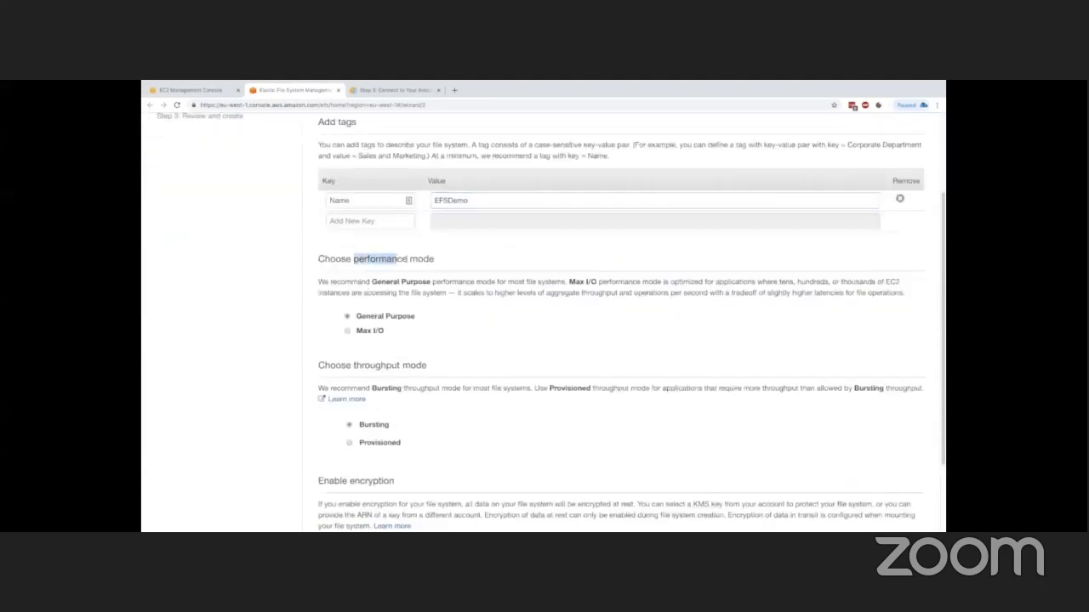
pyautogui.click(410, 259)
pyautogui.moveTo(356, 318); pyautogui.dragTo(410, 322)
pyautogui.click(414, 325)
# Step: Leave throughput mode at Bursting after briefly selecting Provisioned
pyautogui.scroll(-1, 417, 330)
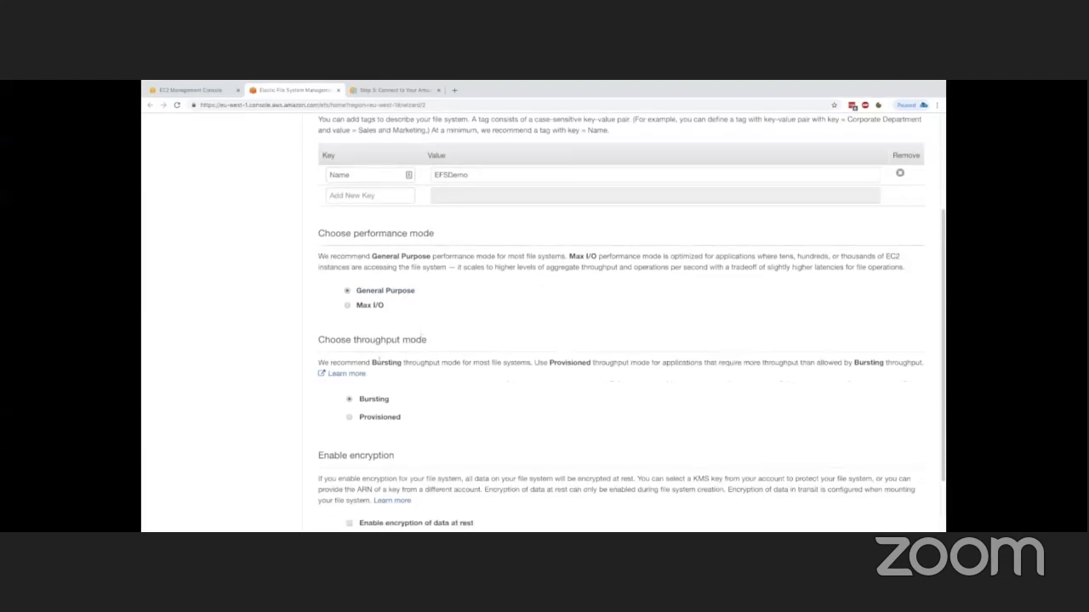
pyautogui.moveTo(374, 363); pyautogui.dragTo(417, 363)
pyautogui.moveTo(551, 362); pyautogui.dragTo(605, 363)
pyautogui.click(375, 399)
pyautogui.click(380, 417)
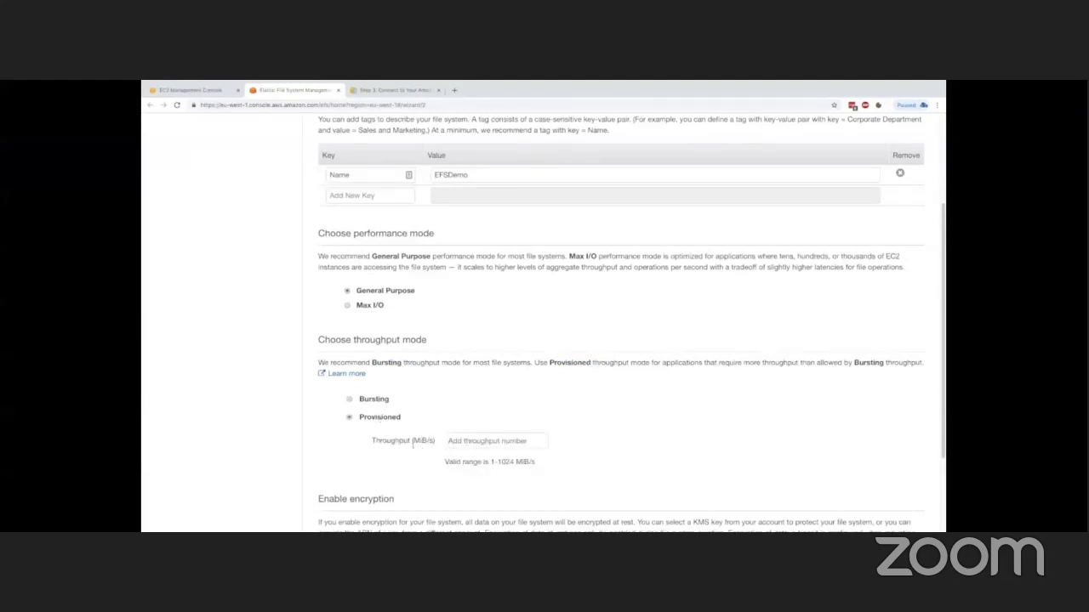
pyautogui.moveTo(404, 443); pyautogui.dragTo(433, 442)
pyautogui.click(409, 427)
pyautogui.click(382, 402)
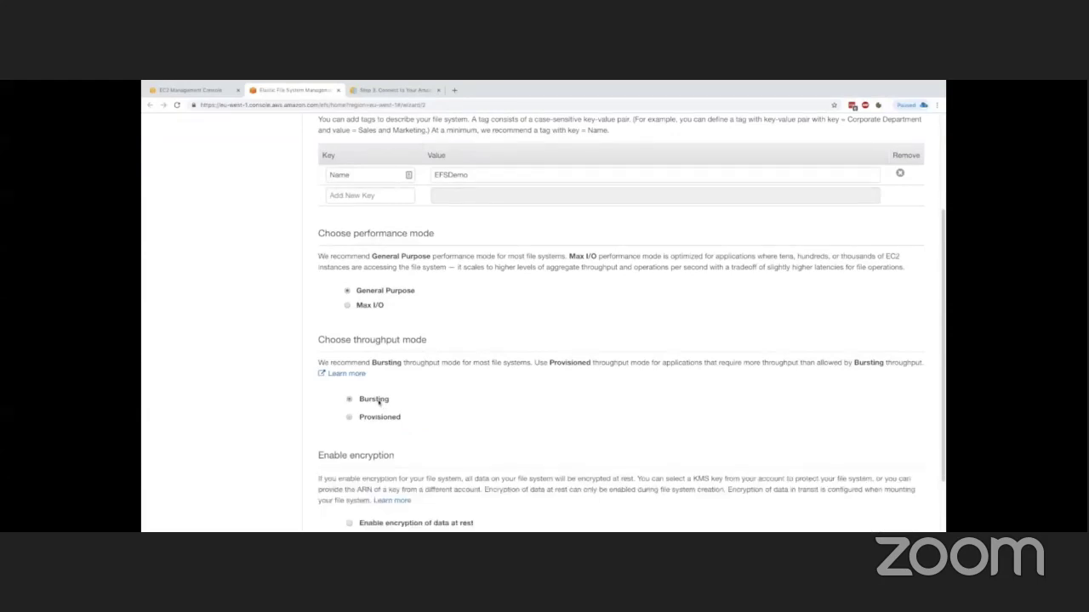
# Step: Leave encryption of data at rest turned off and continue to review
pyautogui.scroll(-2, 392, 402)
pyautogui.moveTo(333, 382); pyautogui.dragTo(384, 382)
pyautogui.click(392, 382)
pyautogui.click(354, 448)
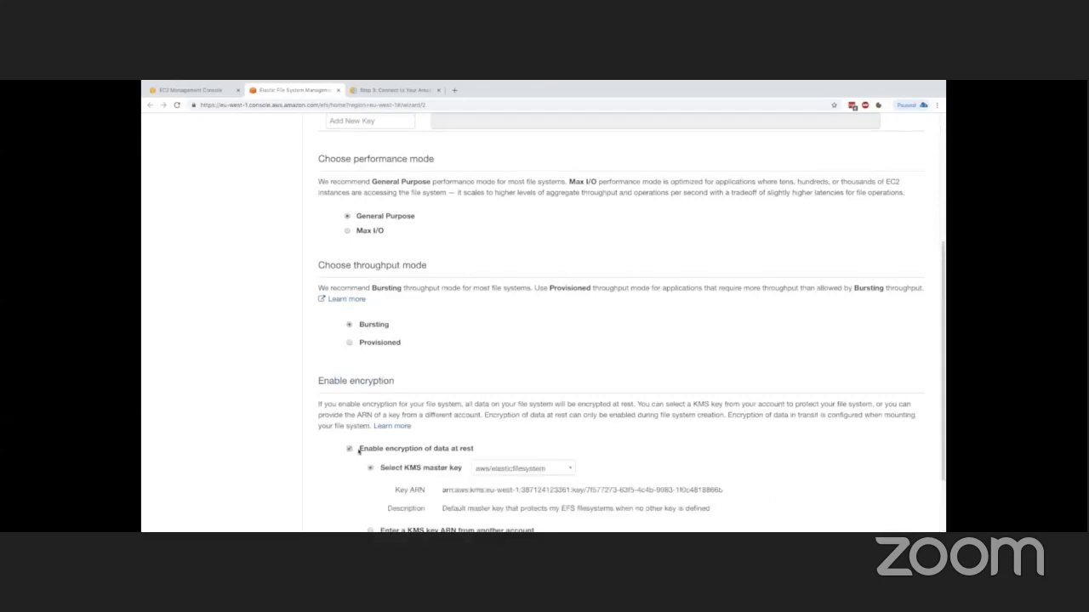
pyautogui.scroll(-2, 375, 444)
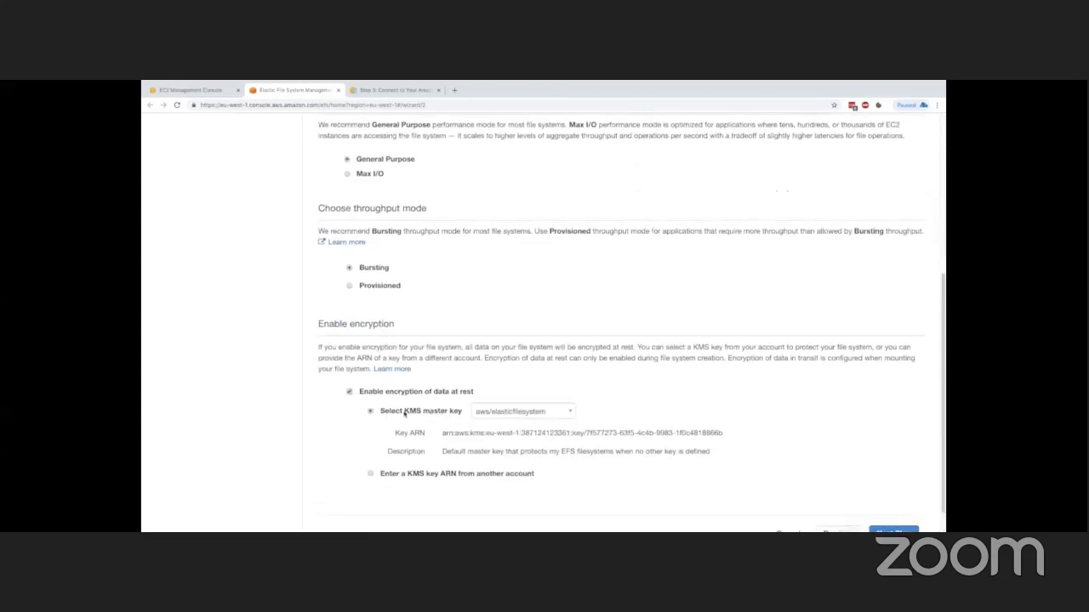
pyautogui.moveTo(405, 411); pyautogui.dragTo(486, 412)
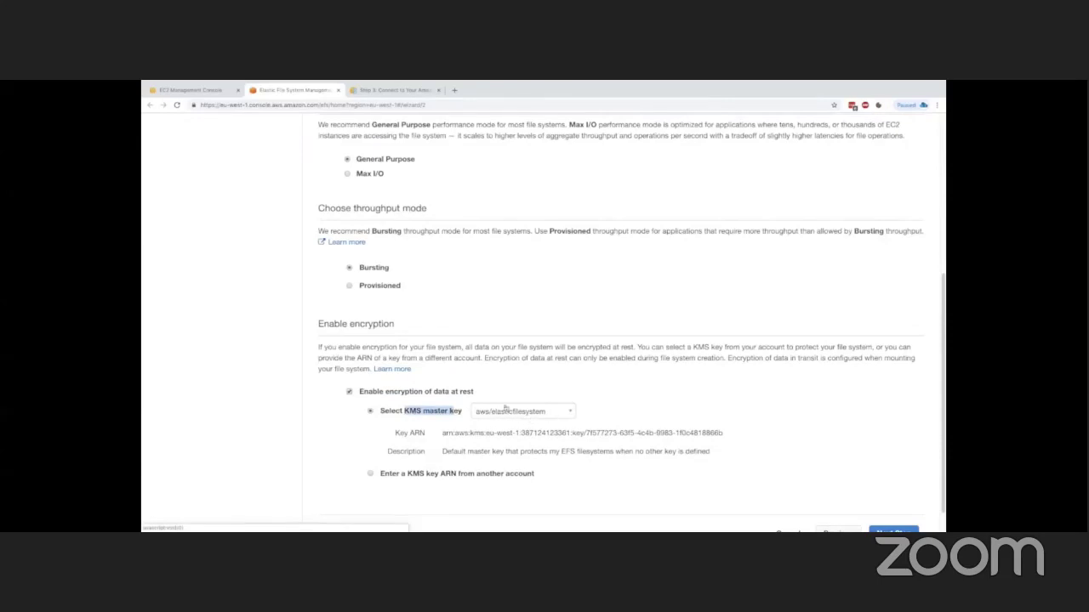
pyautogui.click(442, 392)
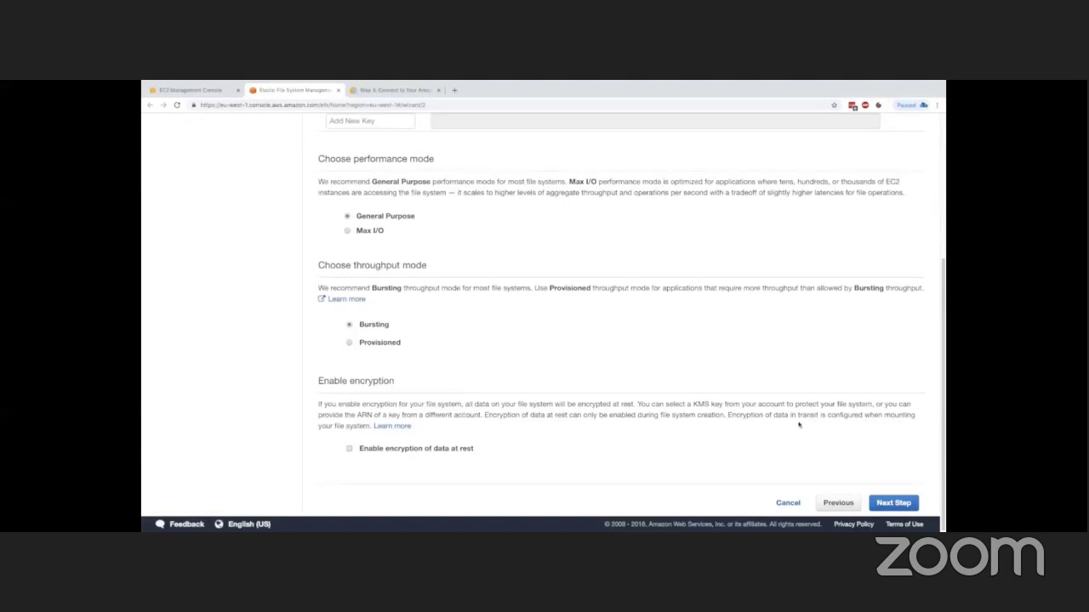
pyautogui.click(897, 501)
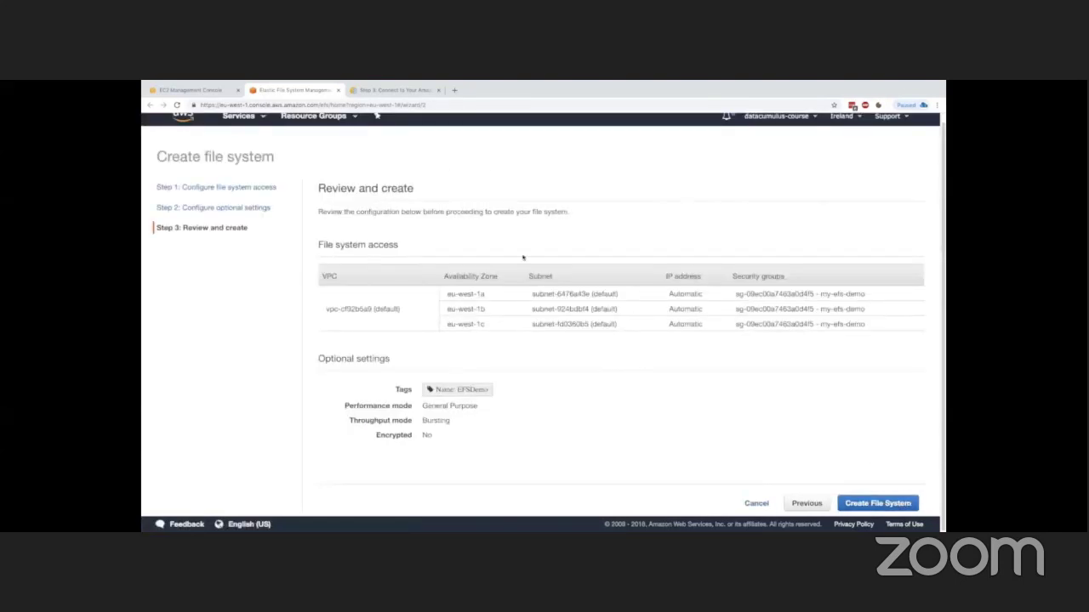
# Step: Confirm creation of the EFSDemo file system from the review page
pyautogui.click(851, 500)
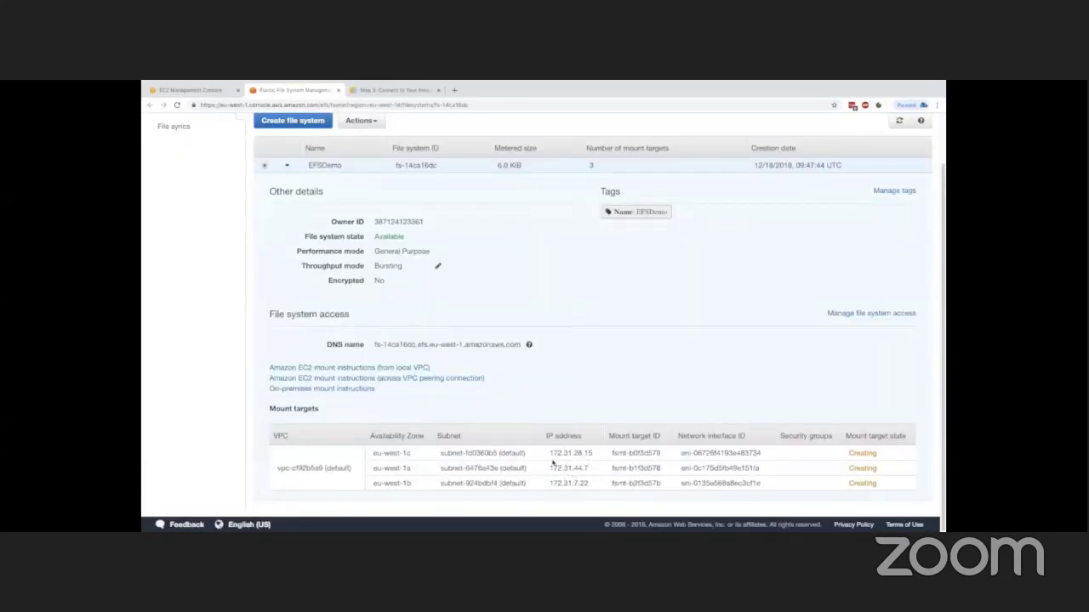
# Step: Begin an Amazon Linux 2 instance launch in the eu-west-1a subnet
pyautogui.click(214, 90)
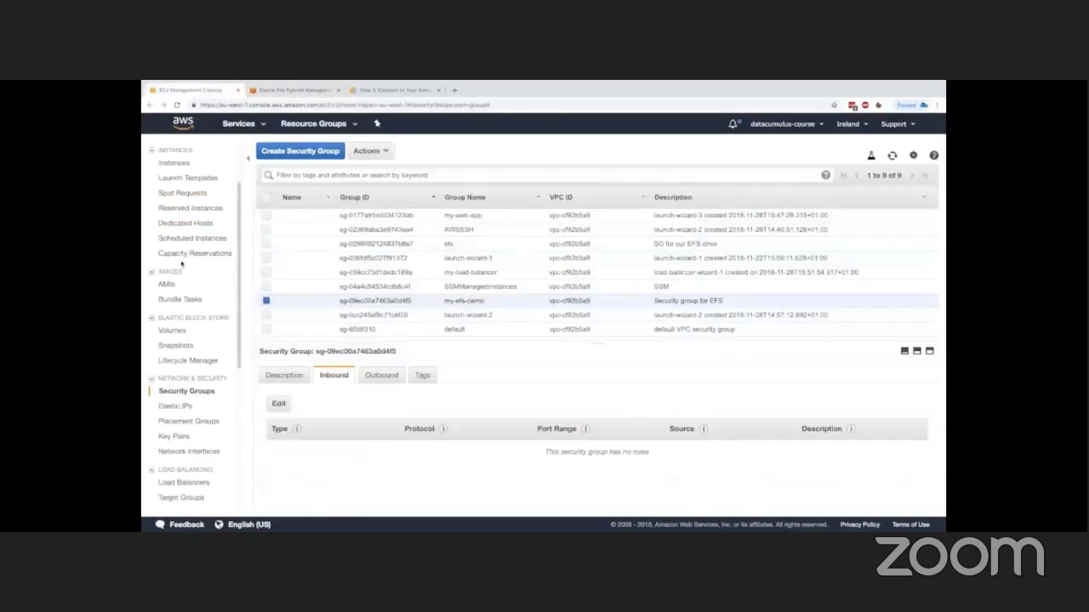
pyautogui.click(174, 163)
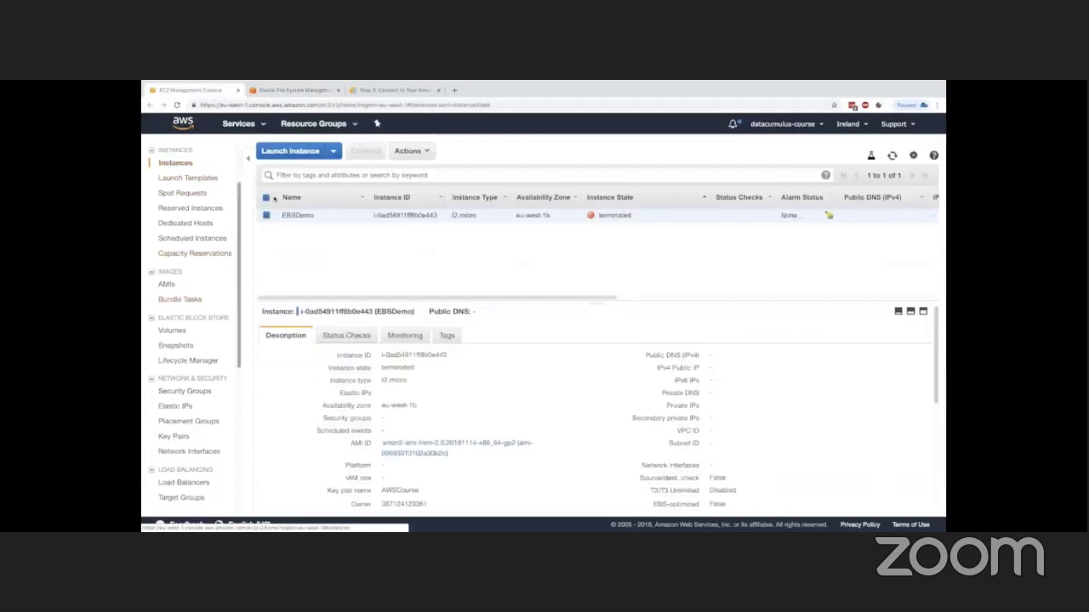
pyautogui.click(312, 152)
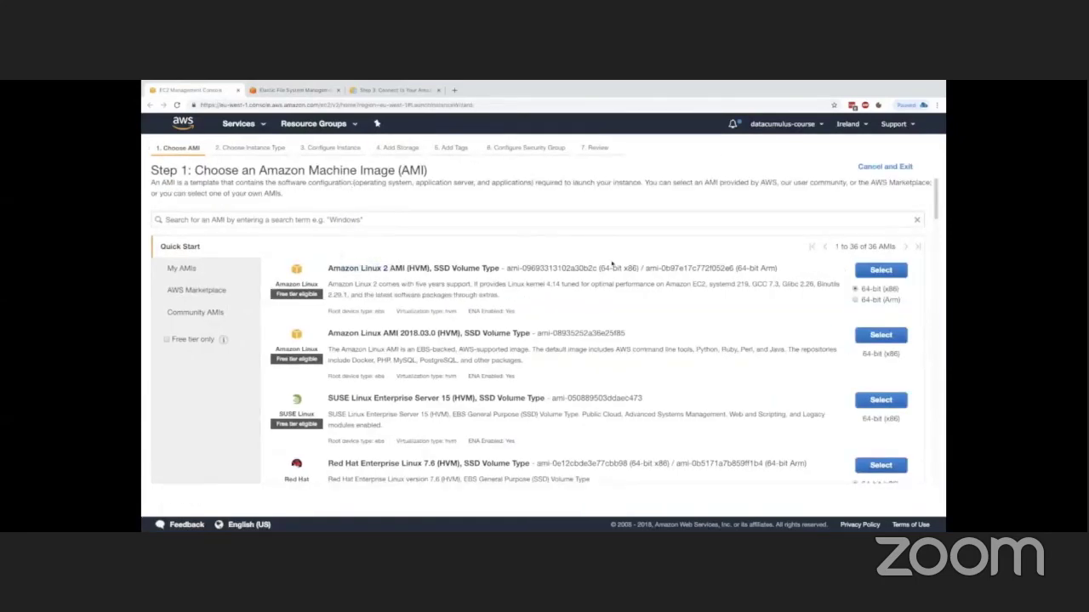
pyautogui.click(878, 271)
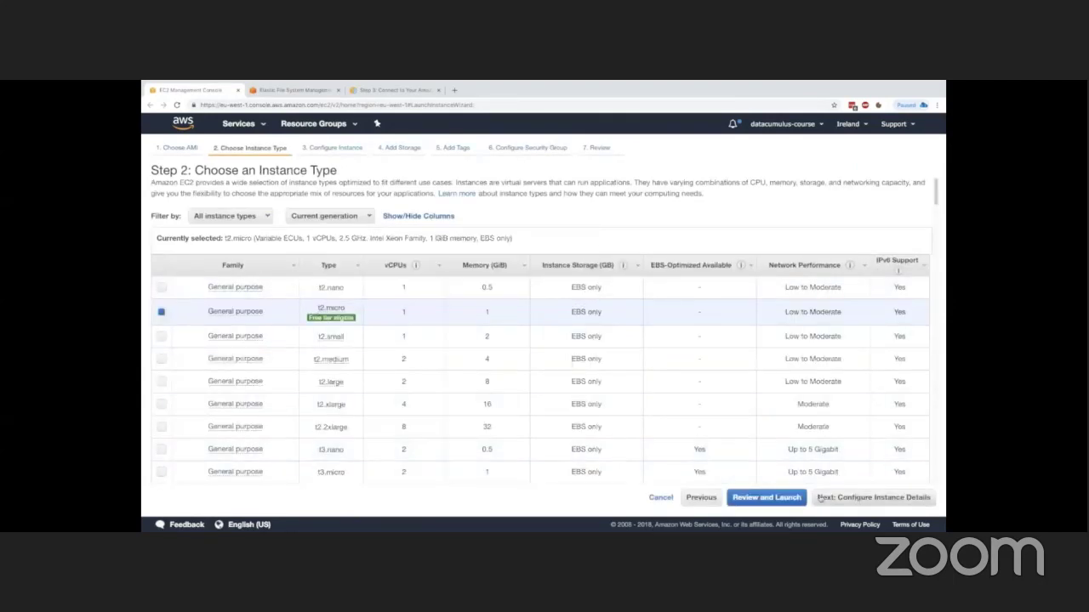
pyautogui.click(820, 499)
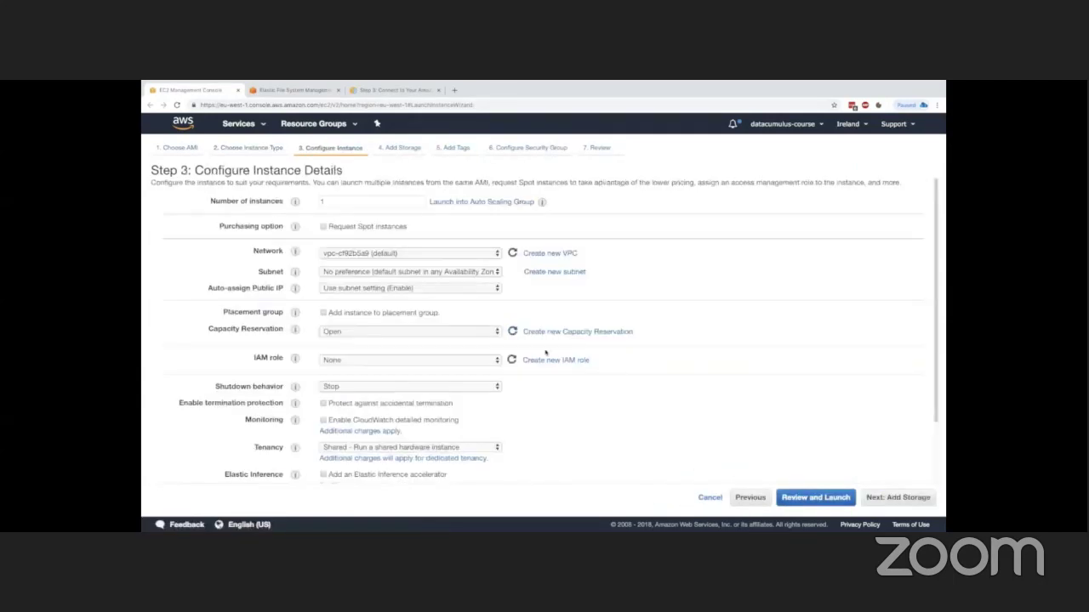
pyautogui.click(414, 272)
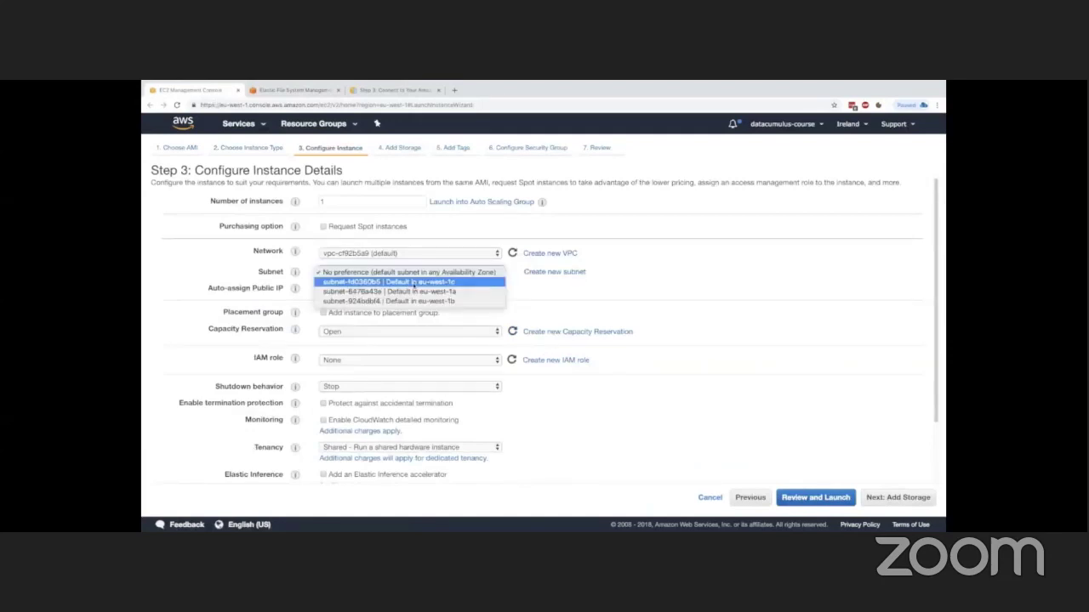
pyautogui.click(415, 292)
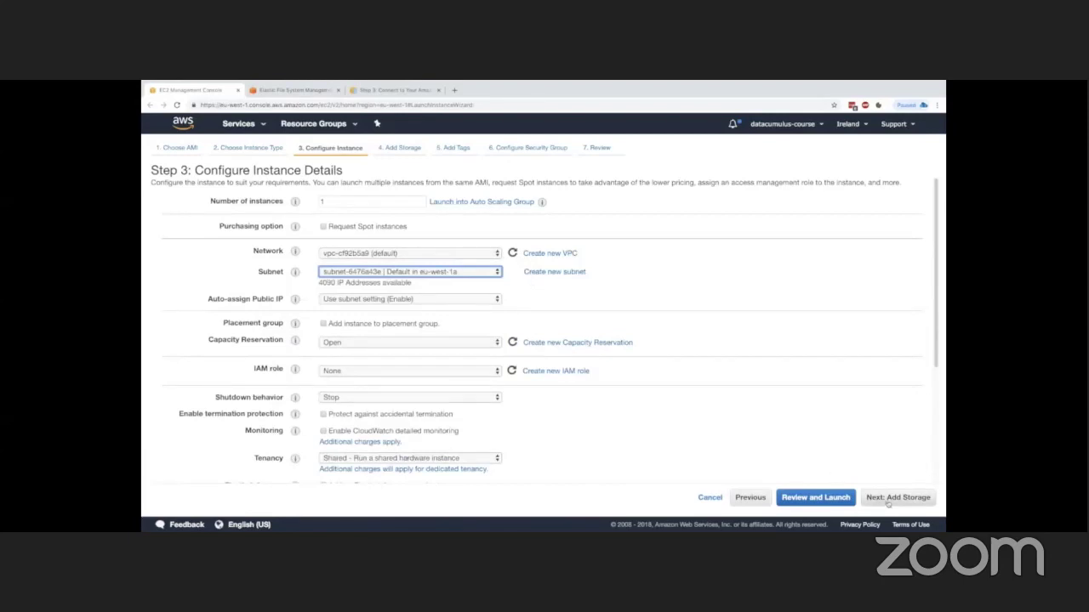
# Step: Name the instance's new security group ec2-for-efs
pyautogui.click(888, 502)
pyautogui.click(895, 502)
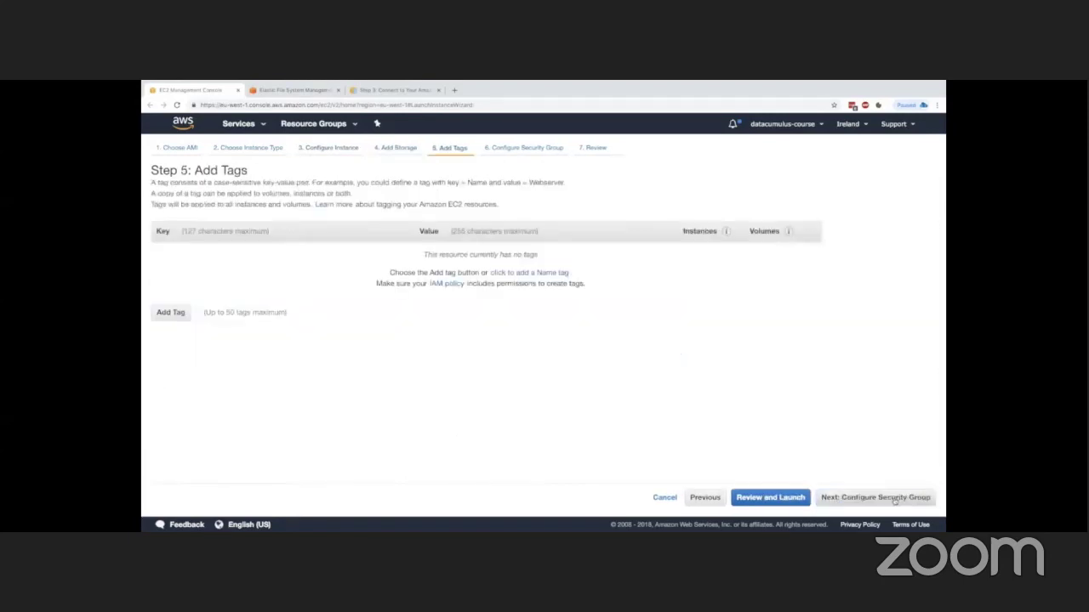
pyautogui.click(895, 502)
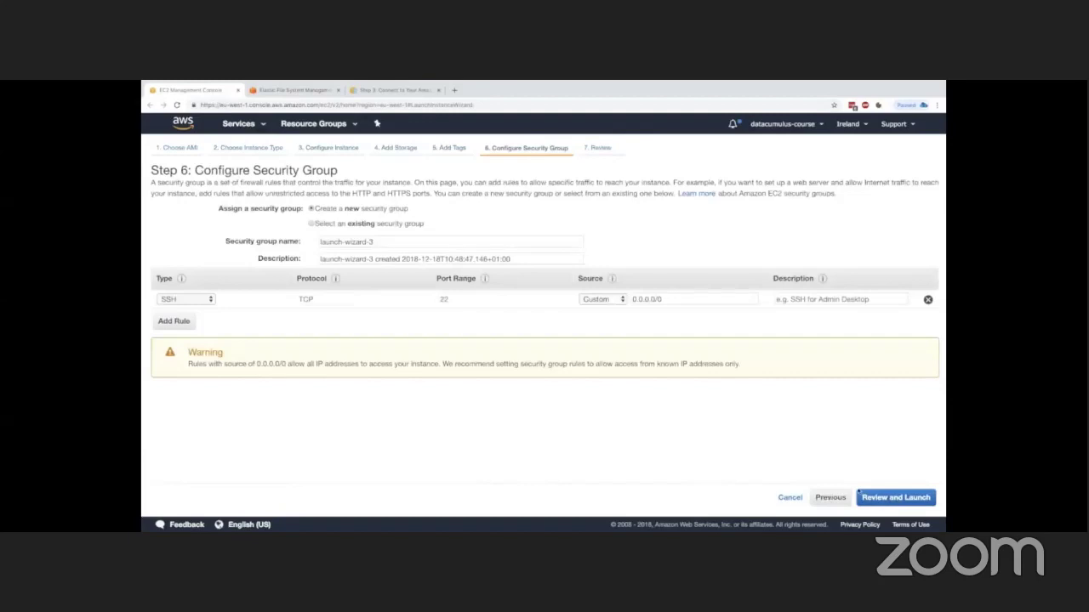
pyautogui.click(383, 241)
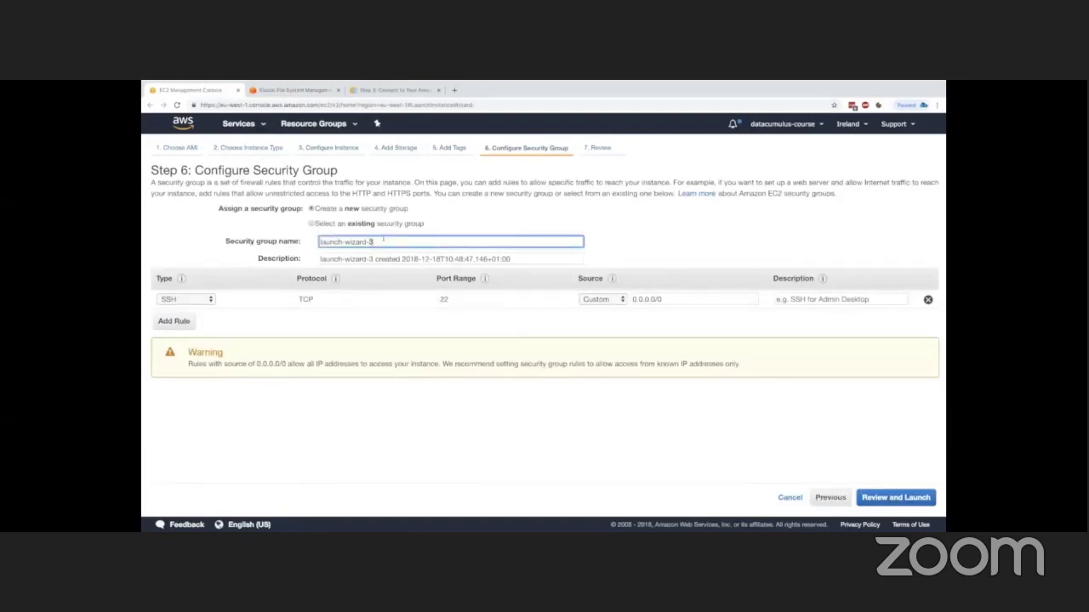
pyautogui.tripleClick(383, 241)
pyautogui.write('sc2-for-efs')
pyautogui.press('Tab')
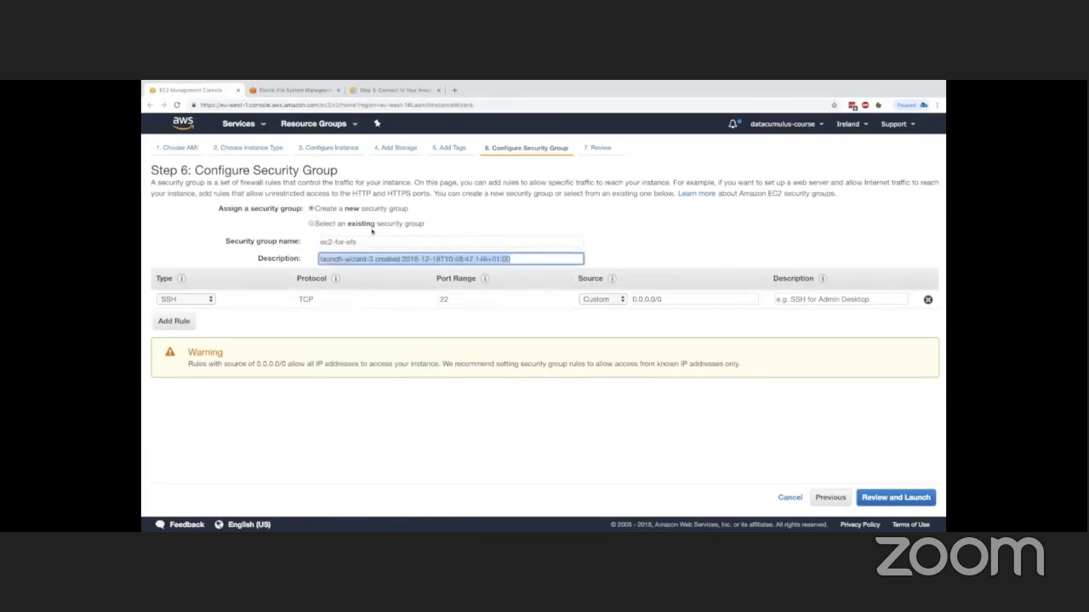
pyautogui.hotkey('shift', 'Tab')
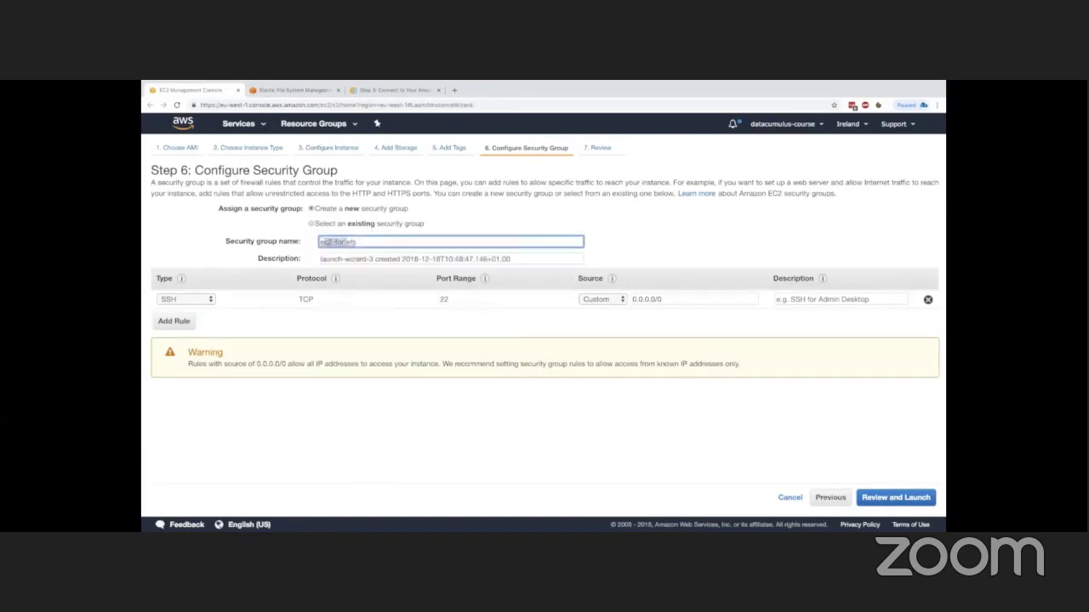
pyautogui.click(338, 242)
# Step: Launch the instance with the AWSCourse key pair and find it pending in the instances list
pyautogui.click(877, 499)
pyautogui.click(915, 497)
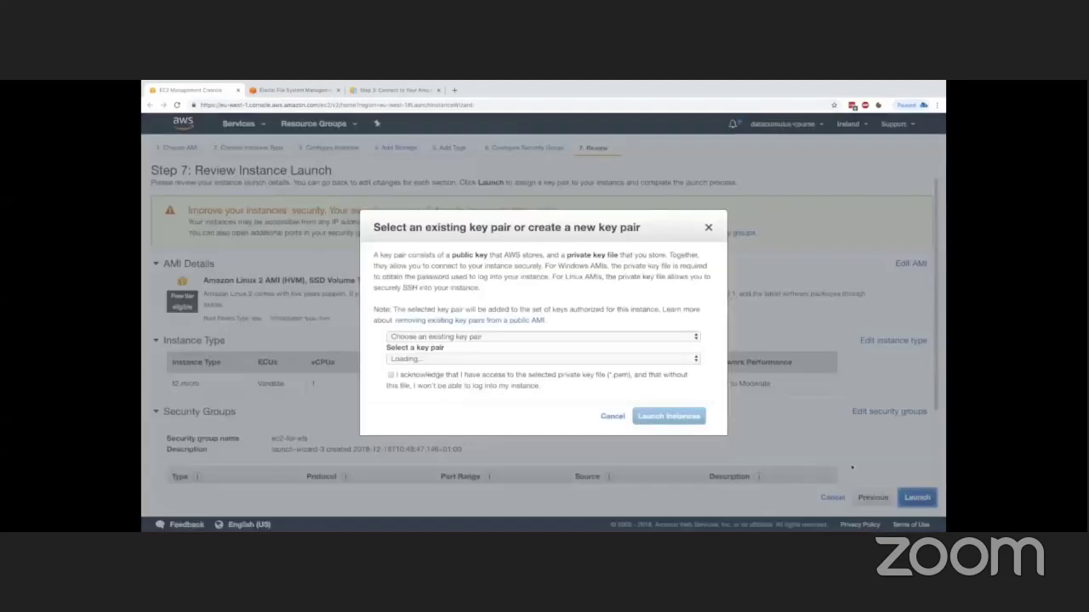
pyautogui.click(490, 361)
pyautogui.click(426, 373)
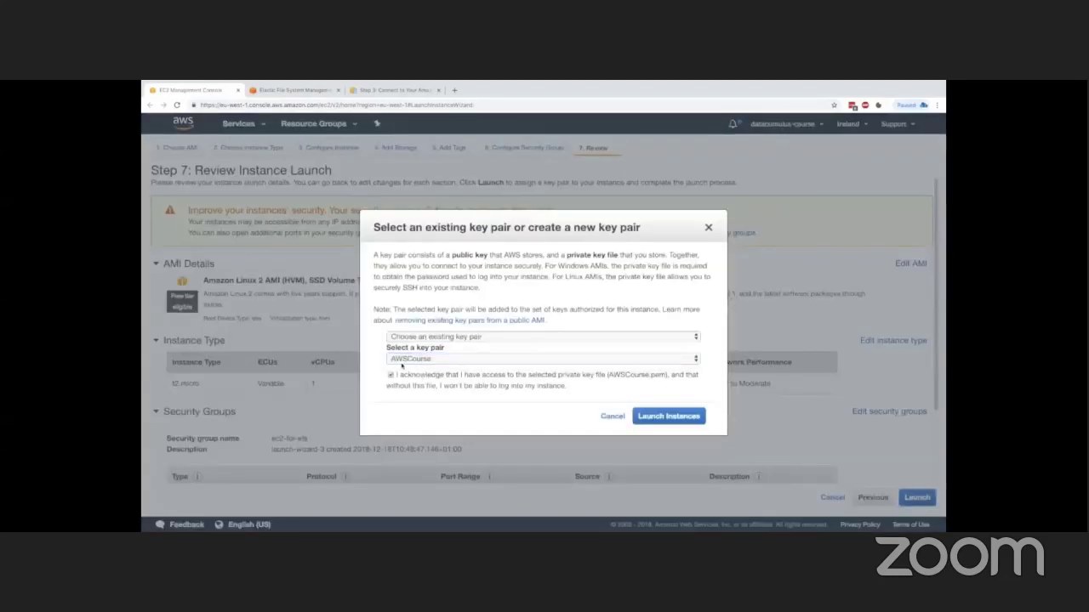
pyautogui.click(651, 416)
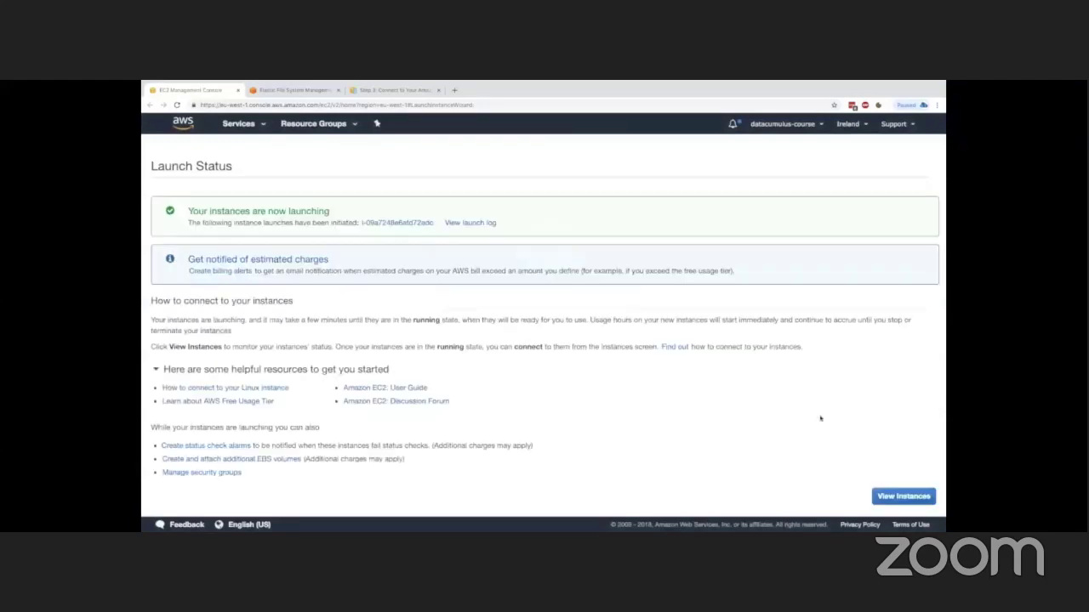
pyautogui.click(912, 502)
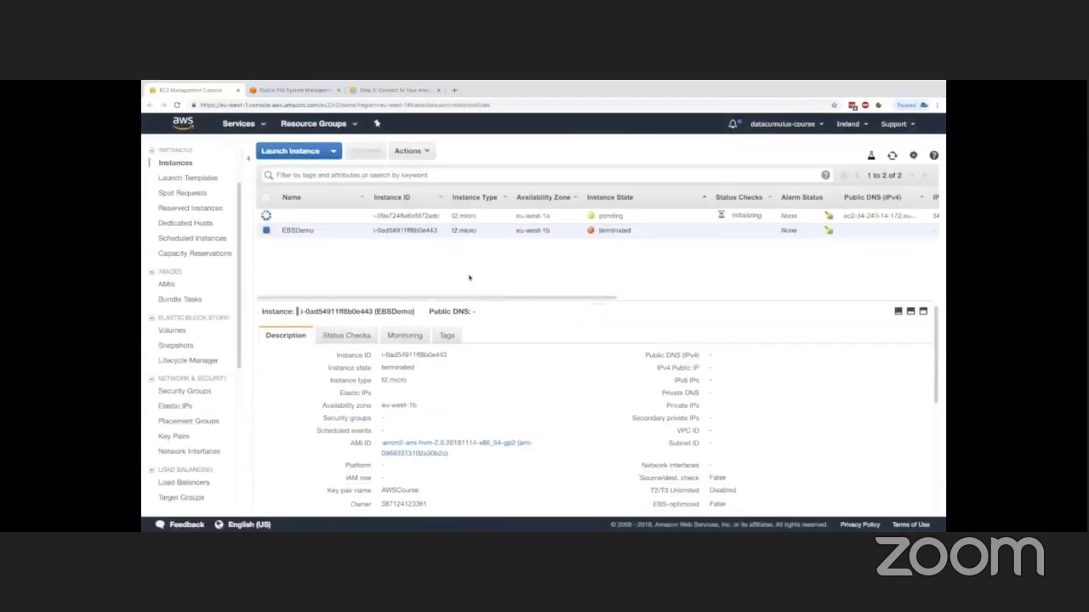
pyautogui.rightClick(410, 215)
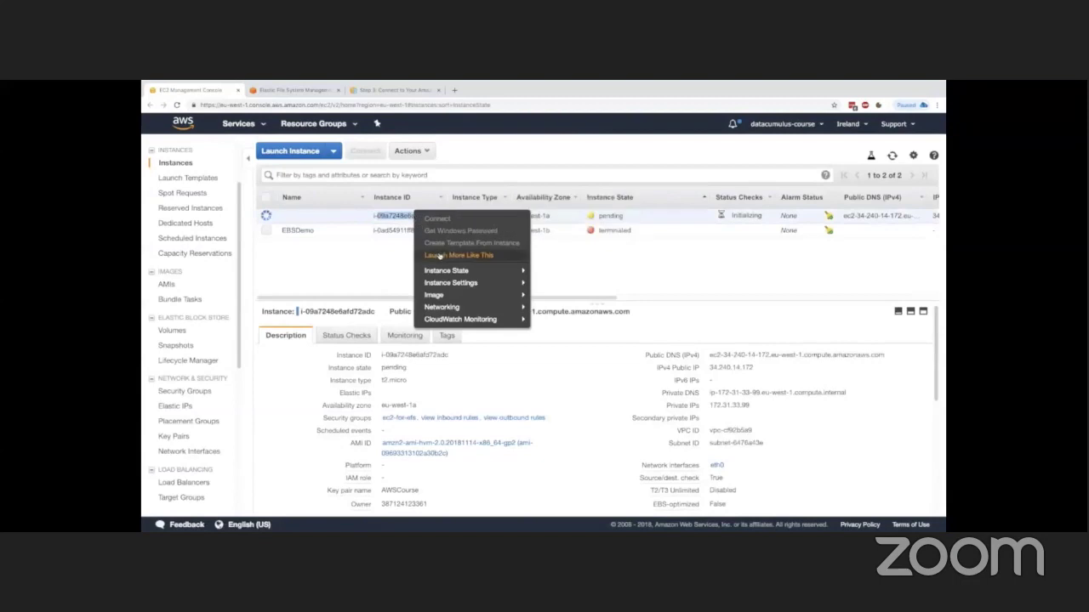
# Step: Launch another instance like the first one, placed in subnet eu-west-1b
pyautogui.click(439, 255)
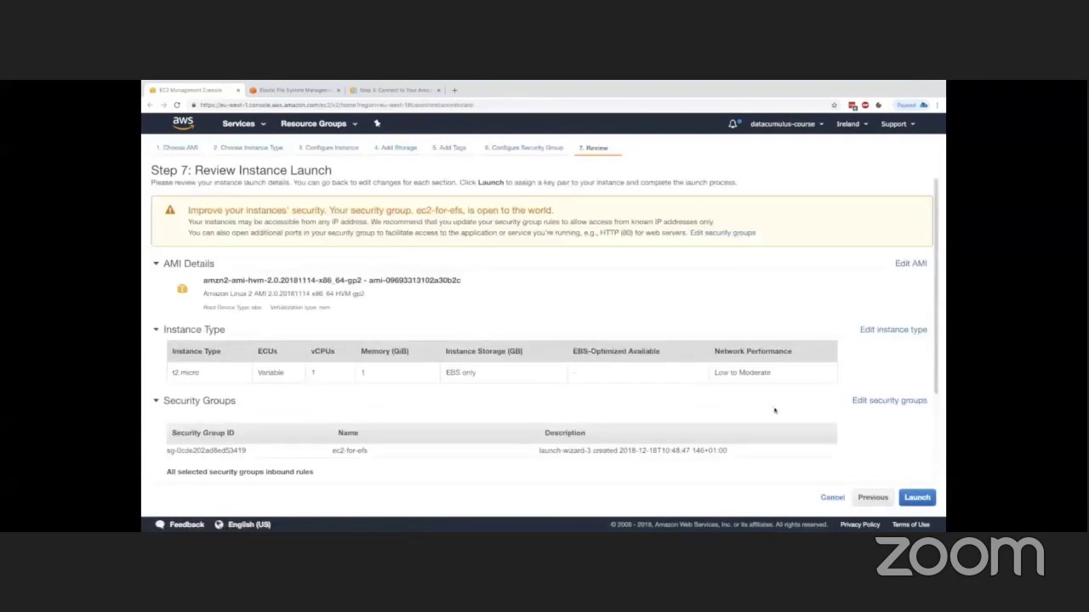
pyautogui.scroll(-3, 858, 365)
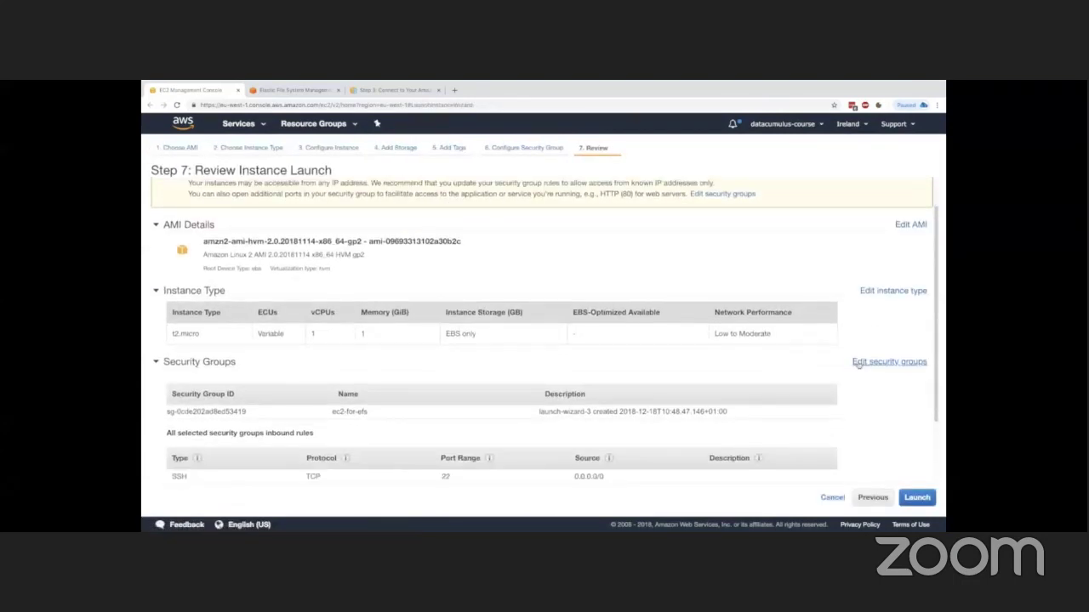
pyautogui.click(668, 430)
pyautogui.scroll(-1, 595, 427)
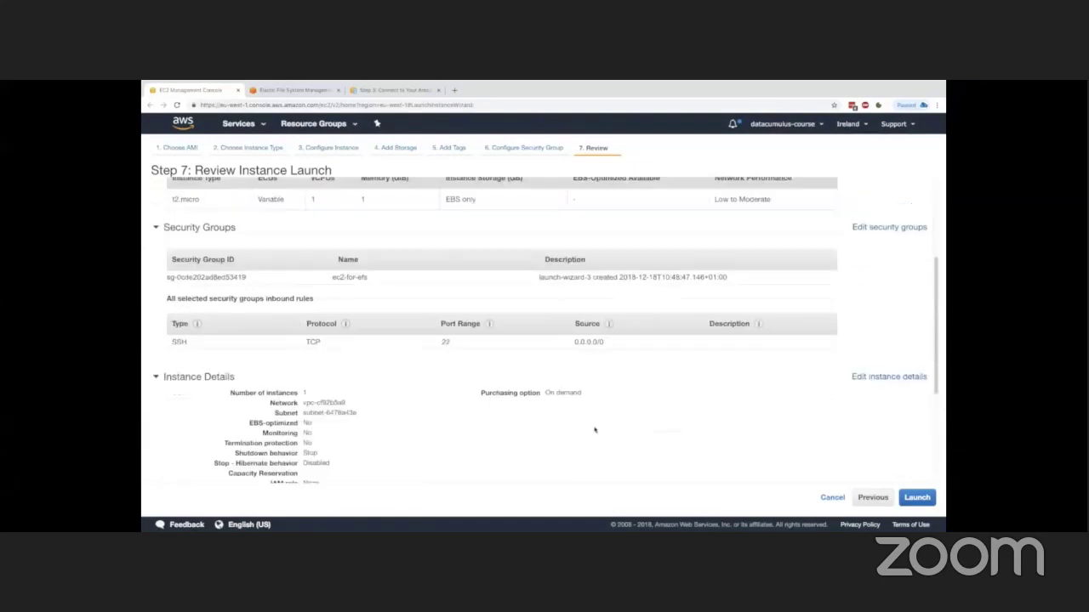
pyautogui.scroll(-3, 595, 427)
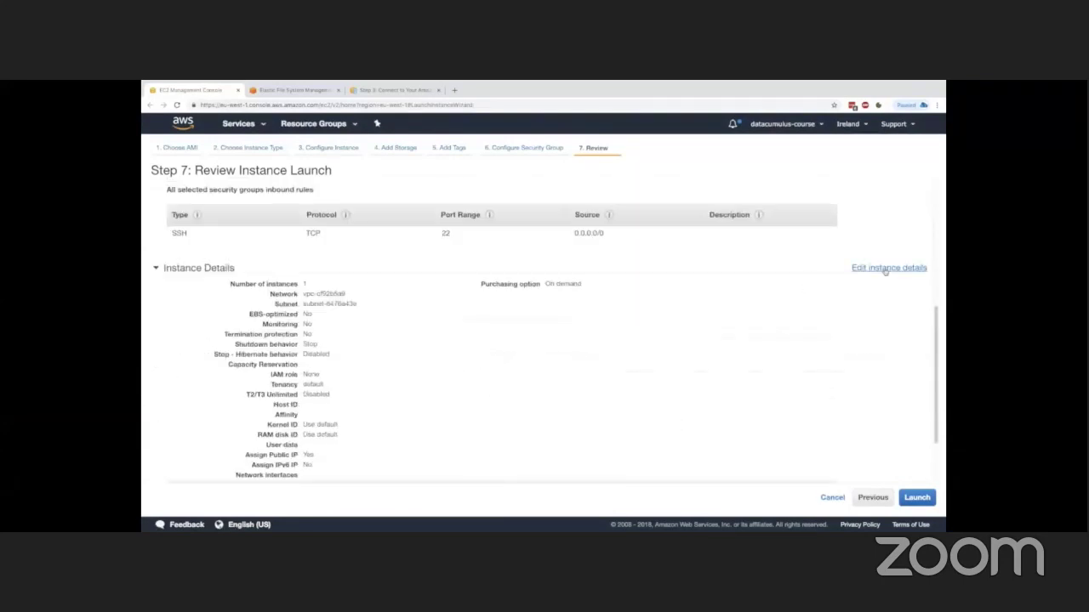
pyautogui.click(885, 275)
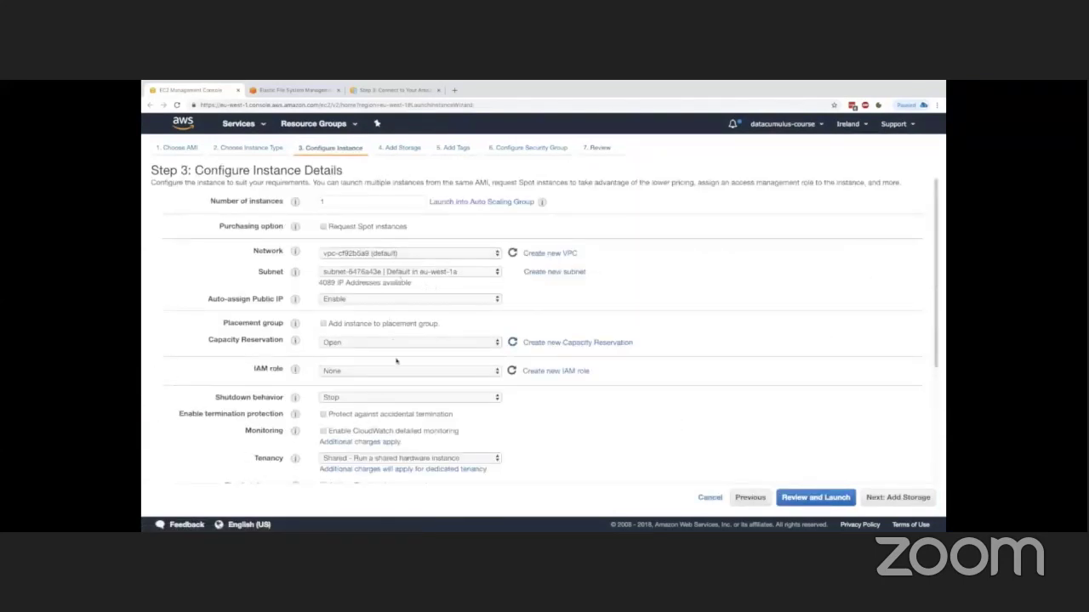
pyautogui.click(412, 271)
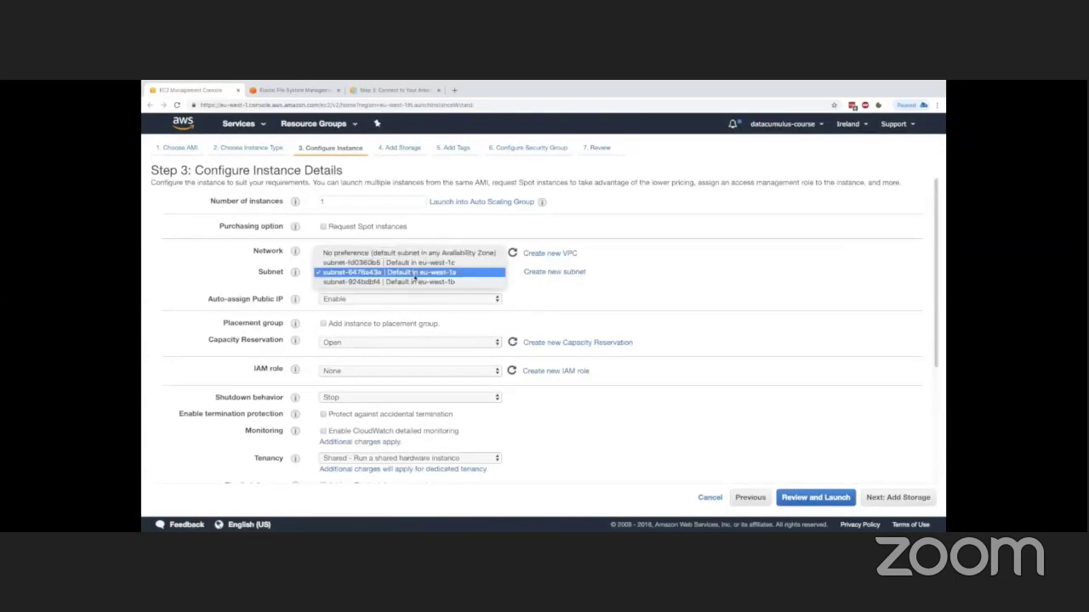
pyautogui.click(448, 282)
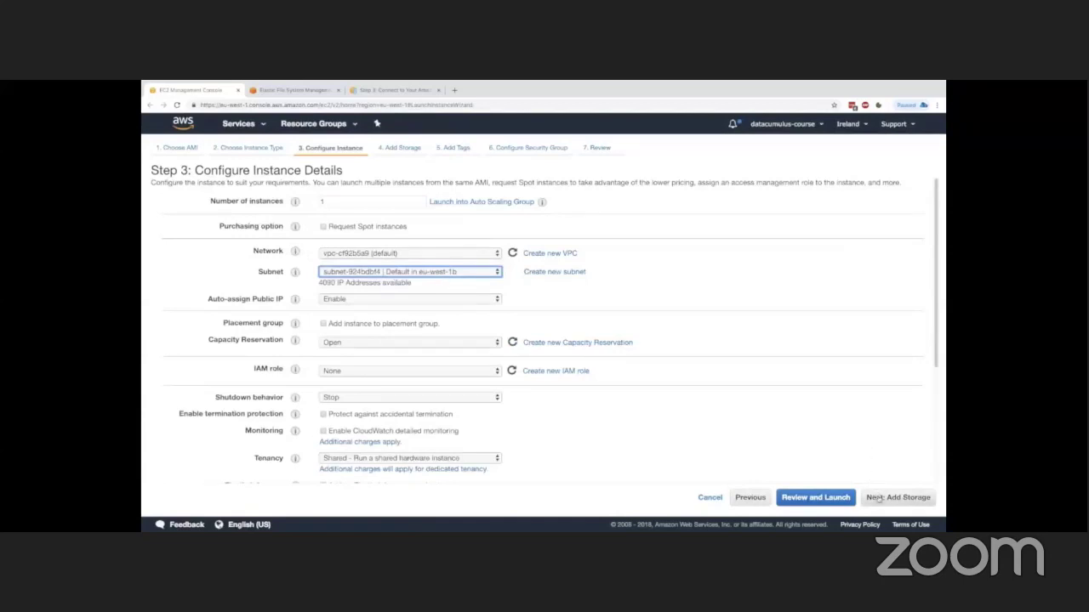
# Step: Assign the existing ec2-for-efs security group and proceed to the launch review
pyautogui.click(879, 498)
pyautogui.click(887, 500)
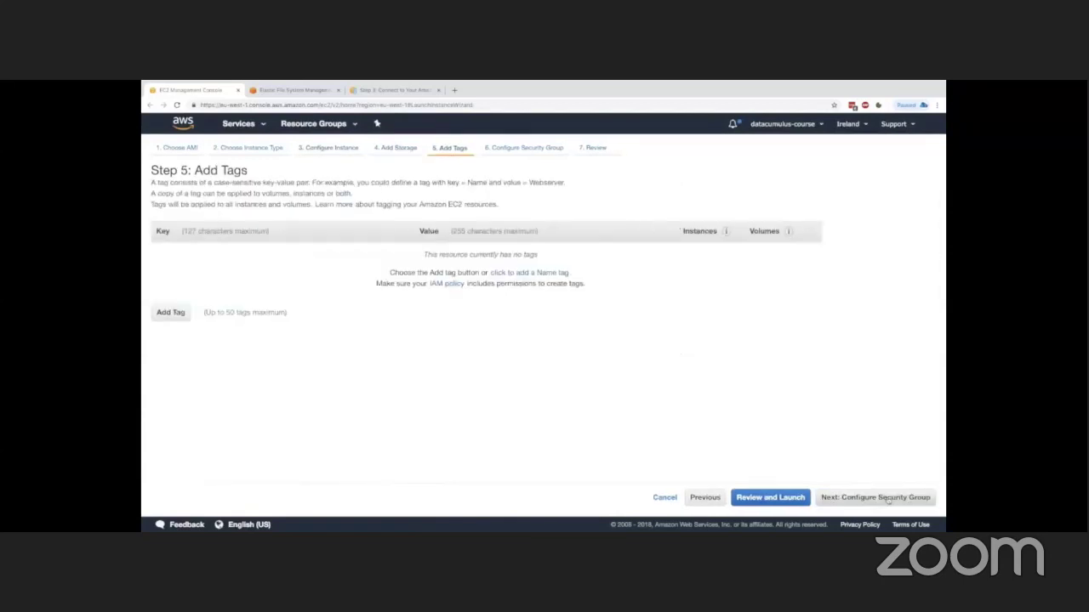
pyautogui.click(889, 498)
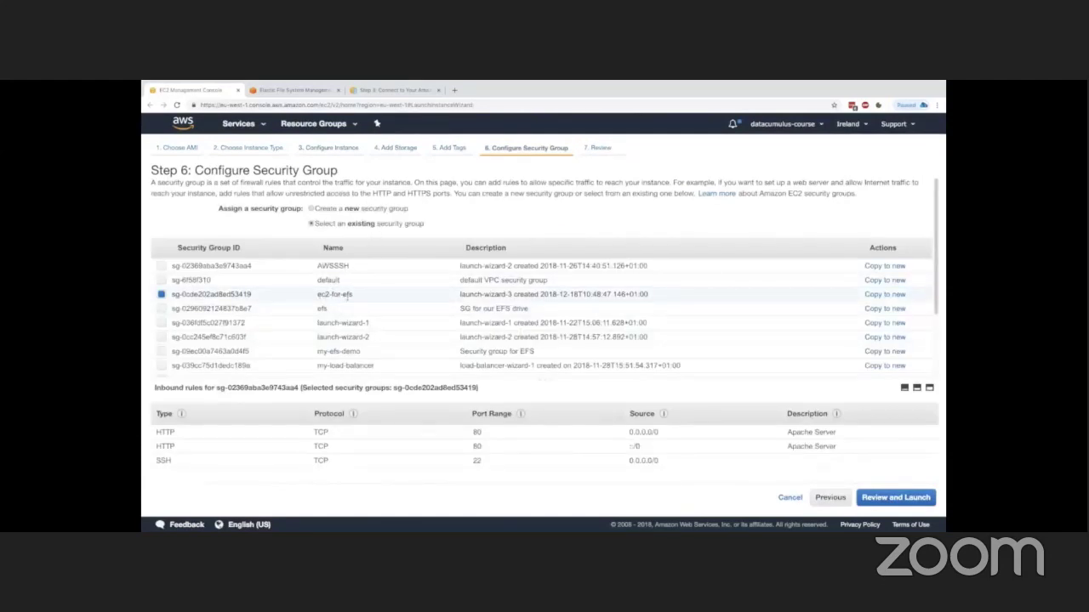
pyautogui.click(351, 294)
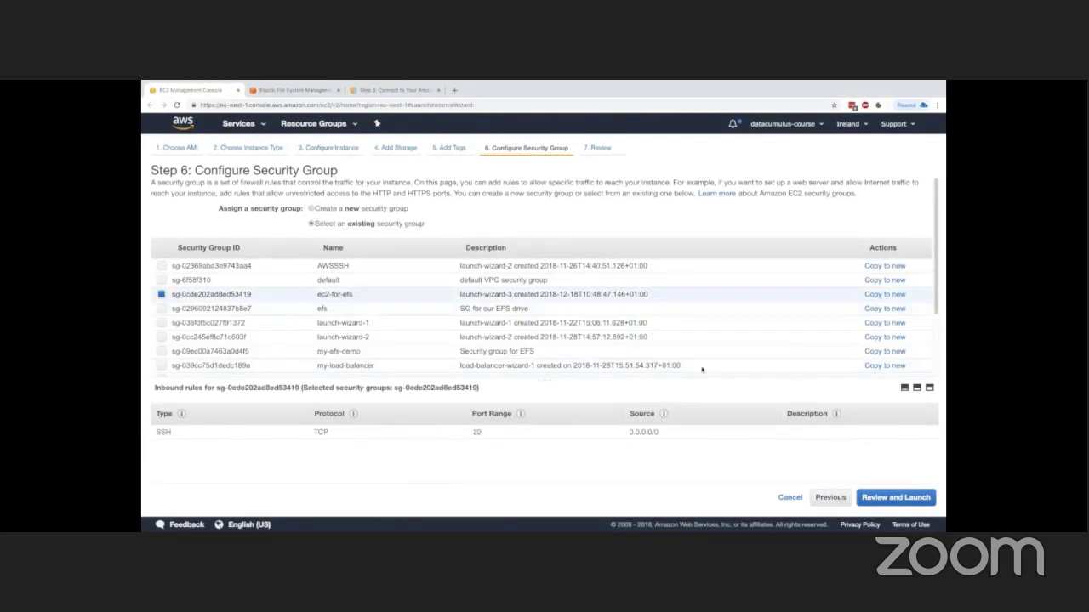
pyautogui.click(900, 499)
# Step: Launch the second instance, acknowledging the key pair, and view the instances list
pyautogui.click(913, 500)
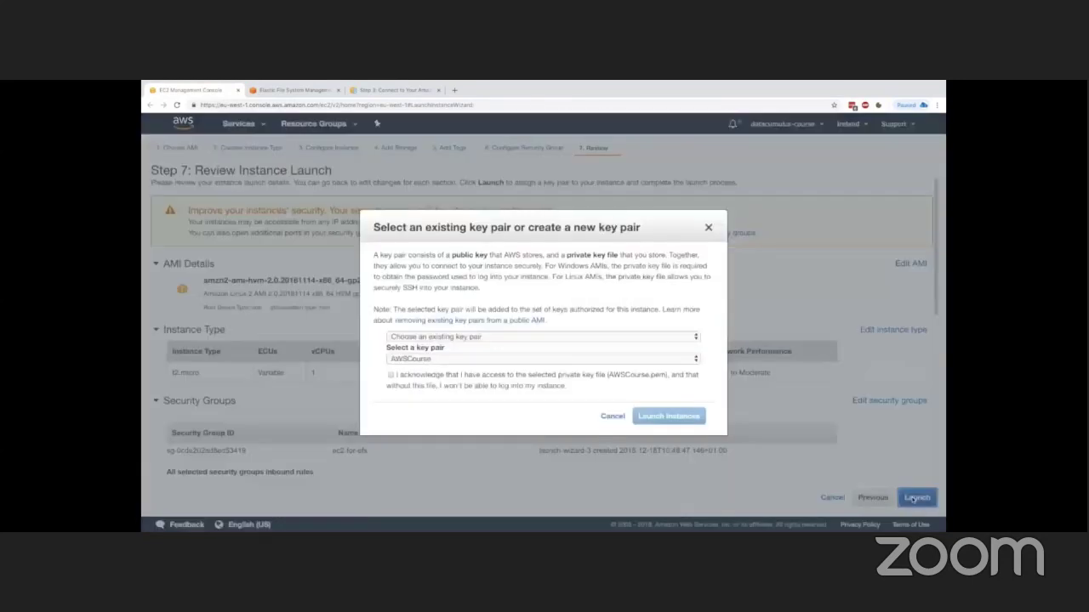
pyautogui.click(561, 375)
pyautogui.click(649, 416)
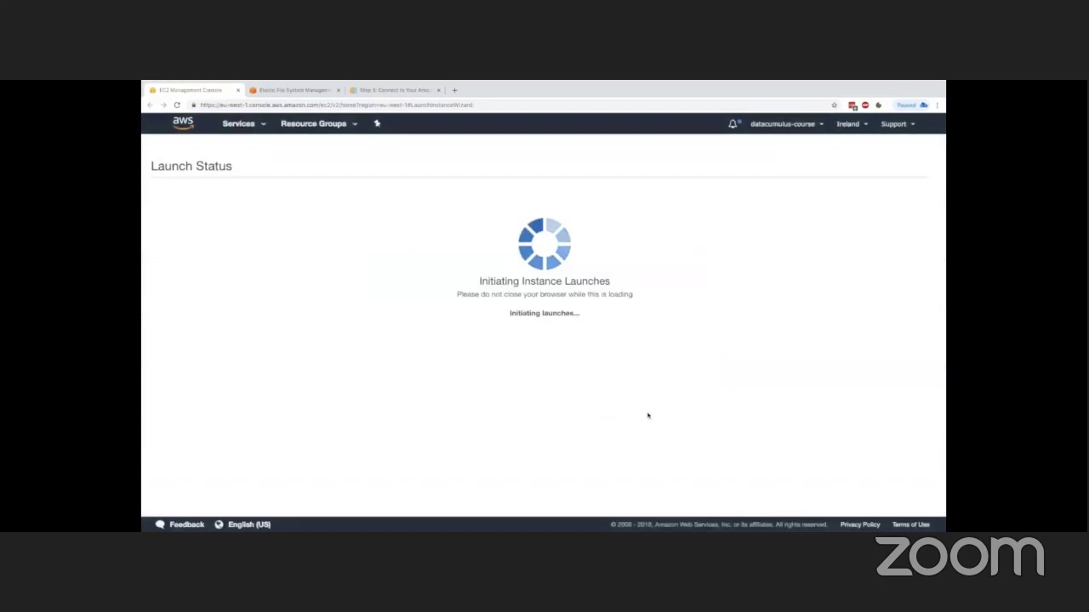
pyautogui.click(903, 496)
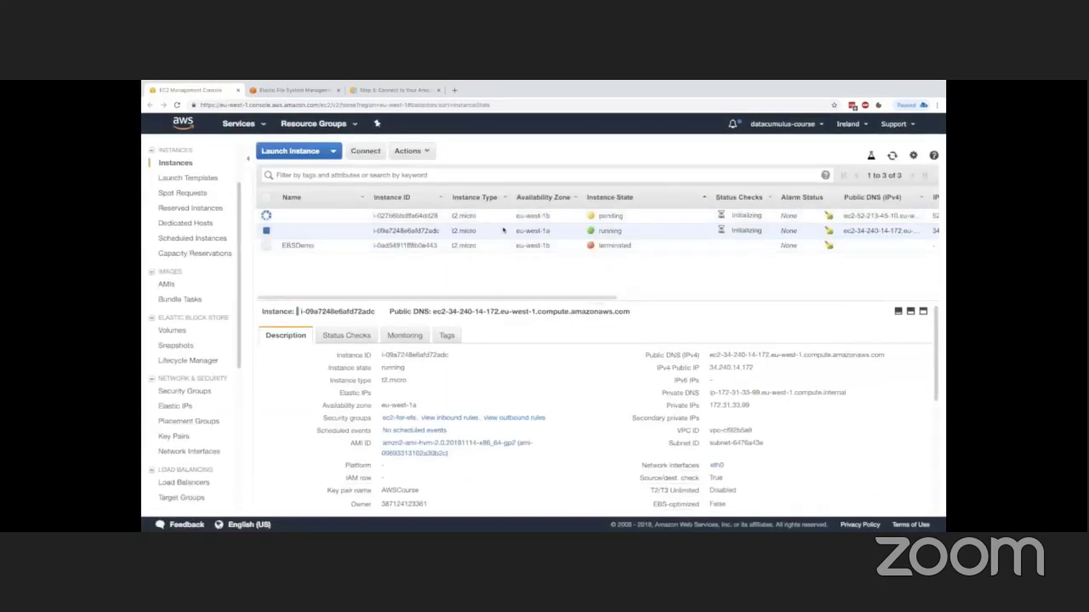
# Step: Select the running first instance's public IP, 34.240.14.172
pyautogui.doubleClick(464, 230)
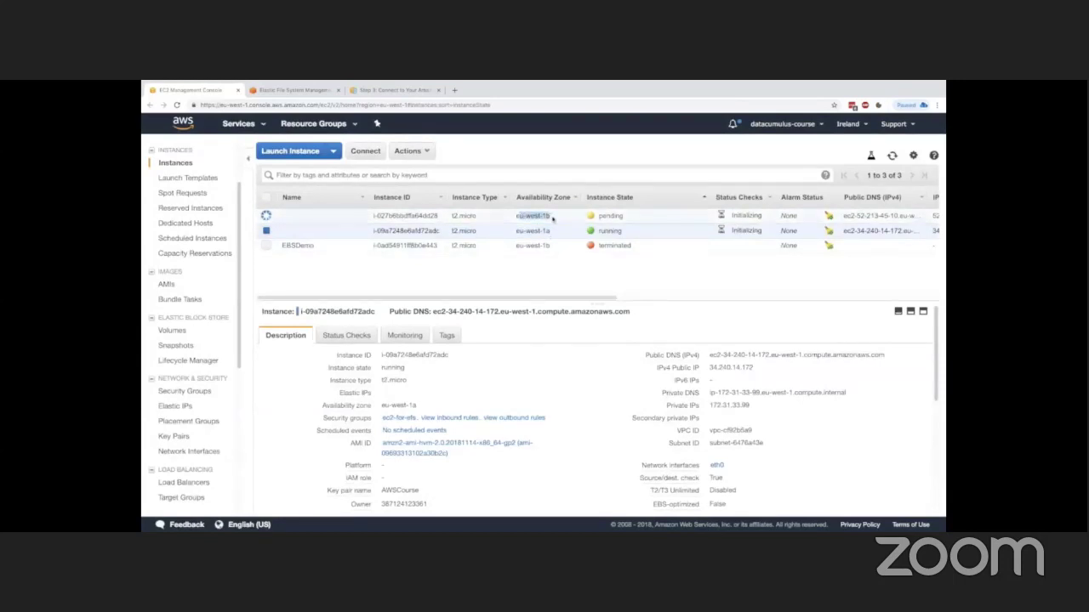
pyautogui.click(551, 217)
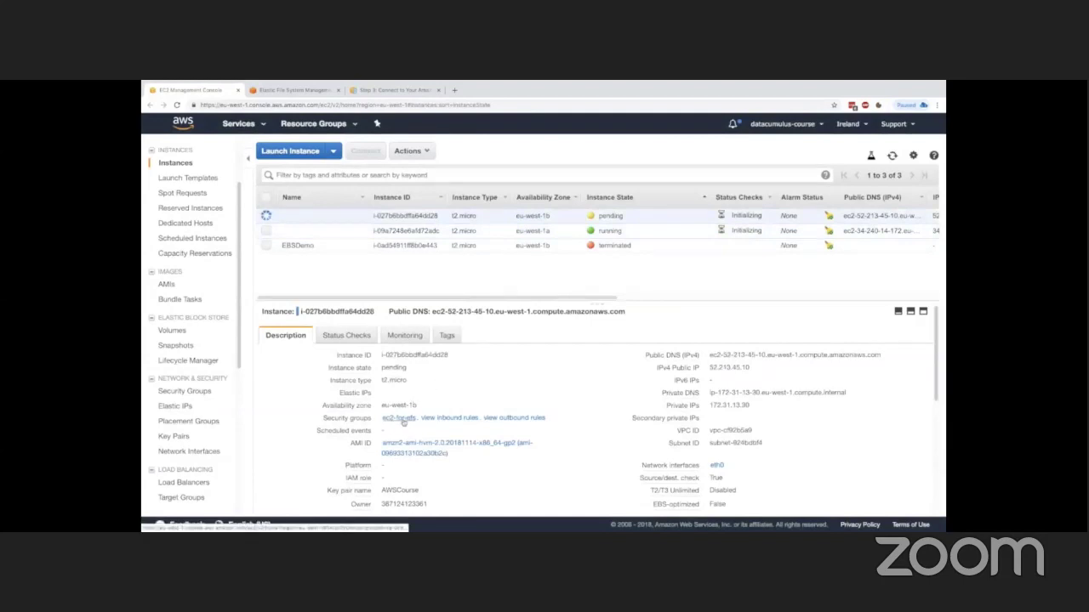
pyautogui.click(487, 232)
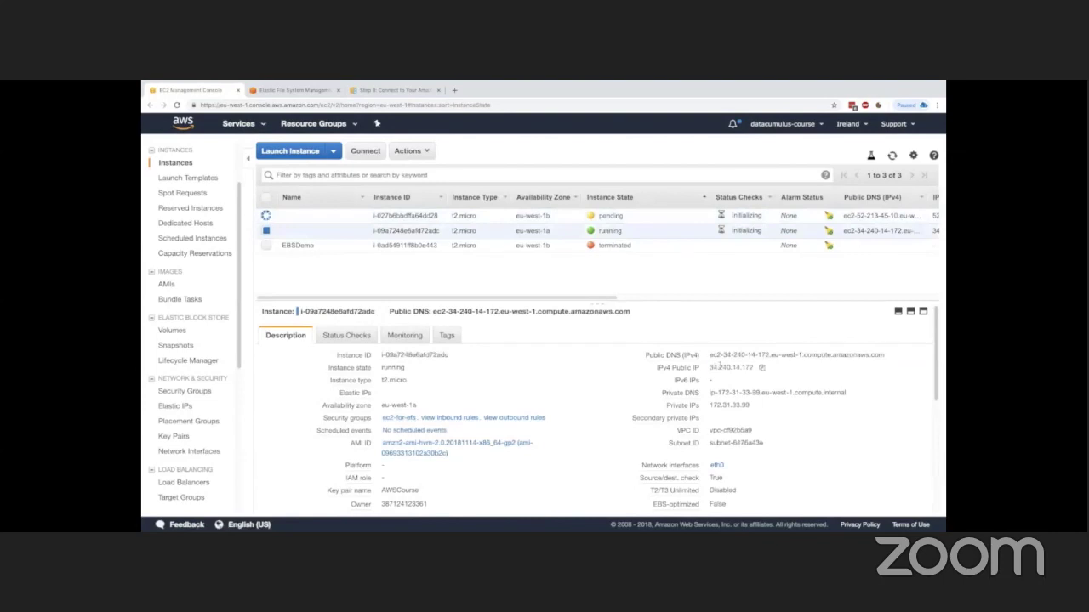
pyautogui.doubleClick(719, 367)
pyautogui.press('super+c')
# Step: SSH into the first instance at 34.240.14.172 in the left terminal pane
pyautogui.press('super+Tab')
pyautogui.press('Up')
pyautogui.press('BackSpace')
pyautogui.press('BackSpace')
pyautogui.press('BackSpace')
pyautogui.press('BackSpace')
pyautogui.press('BackSpace')
pyautogui.press('BackSpace')
pyautogui.press('BackSpace')
pyautogui.press('BackSpace')
pyautogui.press('BackSpace')
pyautogui.press('BackSpace')
pyautogui.press('BackSpace')
pyautogui.press('BackSpace')
pyautogui.press('BackSpace')
pyautogui.press('BackSpace')
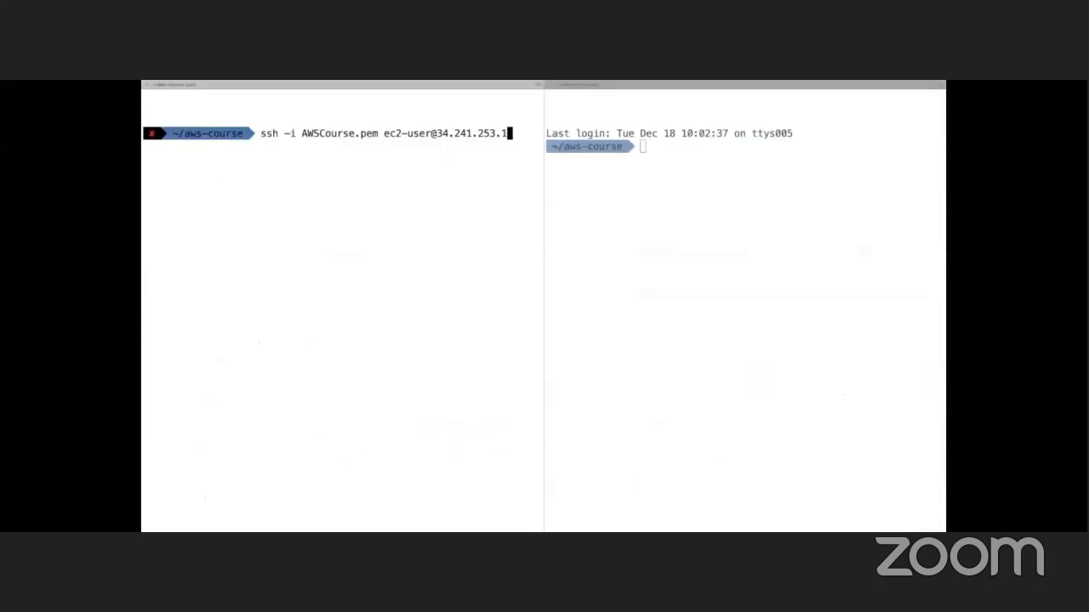
pyautogui.press('super+v')
pyautogui.press('Return')
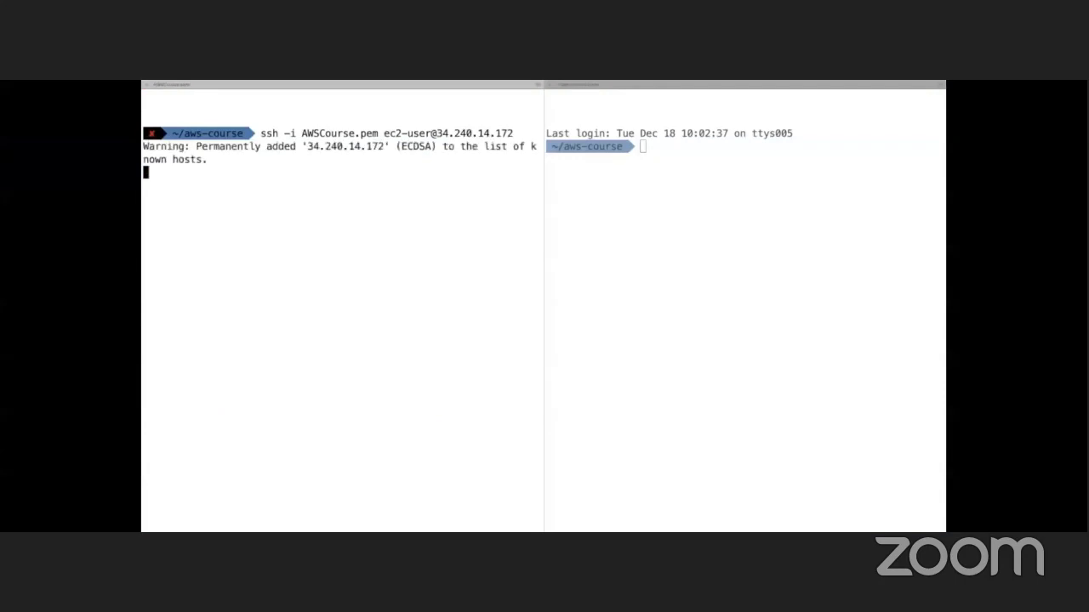
# Step: SSH into the second instance at 52.213.45.10 as ec2-user with AWSCourse.pem in the right pane
pyautogui.press('super+Tab')
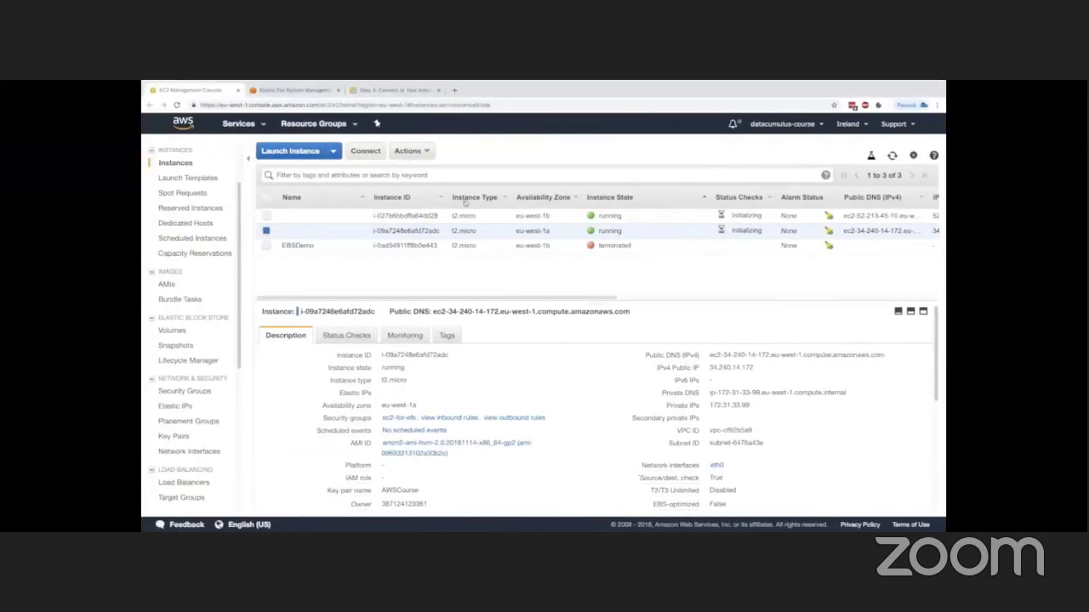
pyautogui.click(310, 216)
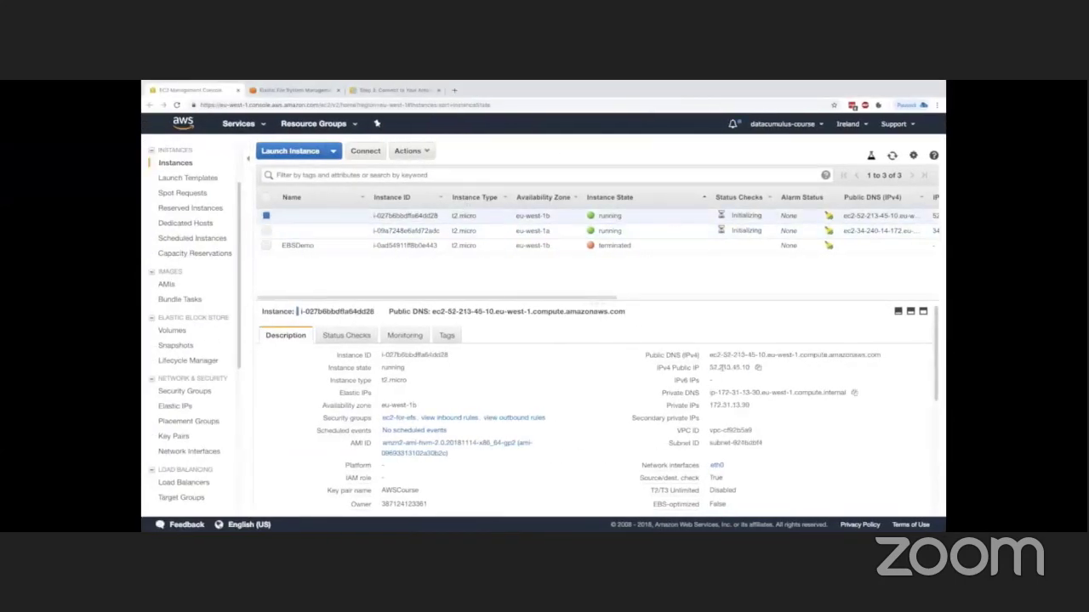
pyautogui.doubleClick(740, 367)
pyautogui.press('super+c')
pyautogui.press('super+Tab')
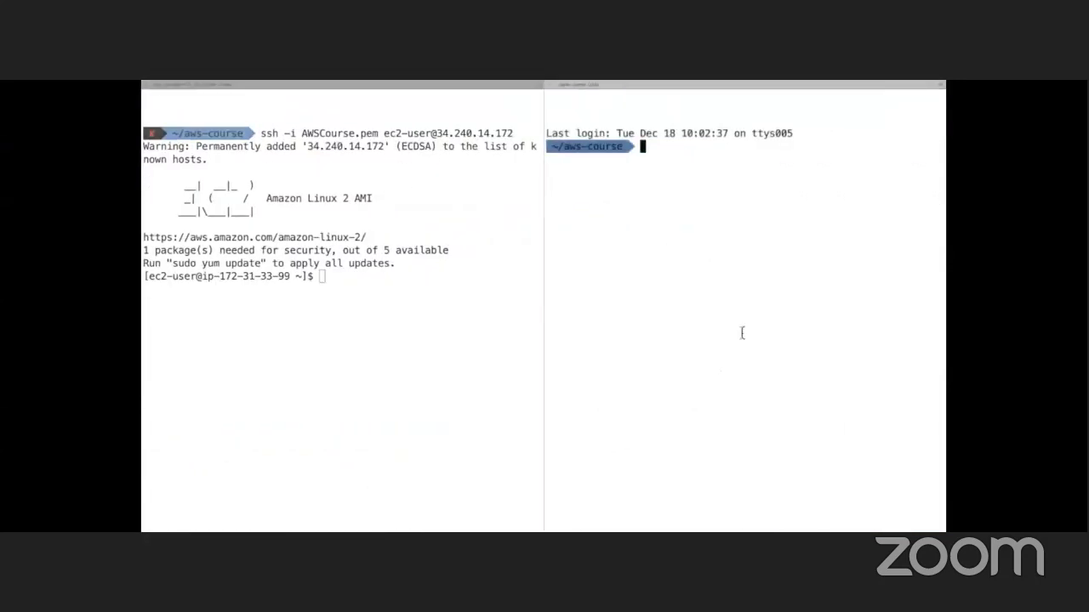
pyautogui.write('ssh')
pyautogui.press('Right')
pyautogui.press('BackSpace')
pyautogui.press('BackSpace')
pyautogui.press('BackSpace')
pyautogui.press('BackSpace')
pyautogui.press('BackSpace')
pyautogui.press('BackSpace')
pyautogui.press('BackSpace')
pyautogui.press('BackSpace')
pyautogui.press('BackSpace')
pyautogui.press('BackSpace')
pyautogui.press('BackSpace')
pyautogui.press('BackSpace')
pyautogui.press('BackSpace')
pyautogui.press('BackSpace')
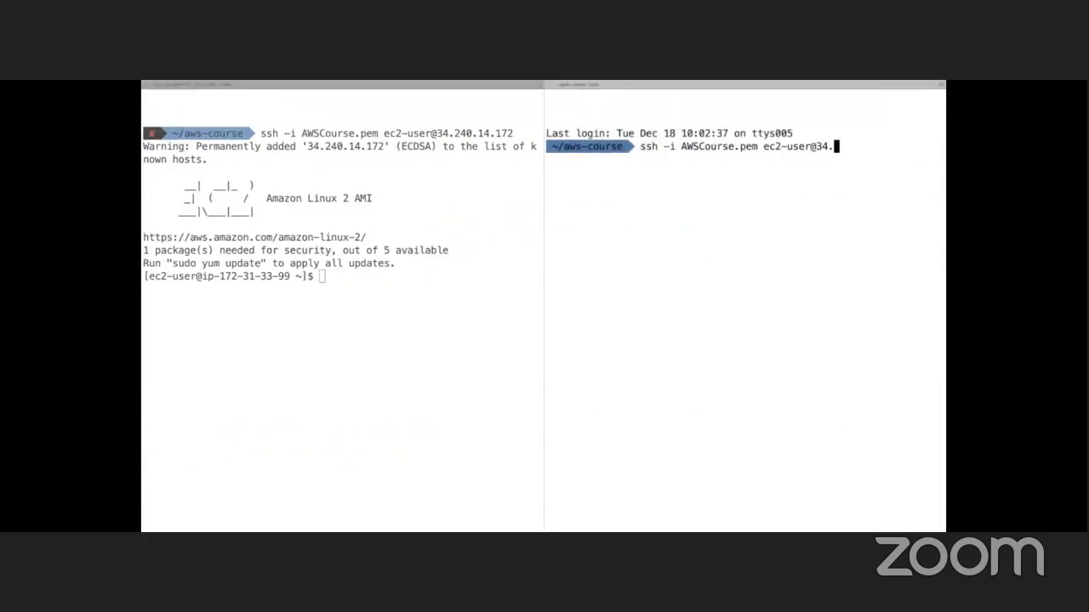
pyautogui.press('super+v')
pyautogui.press('Return')
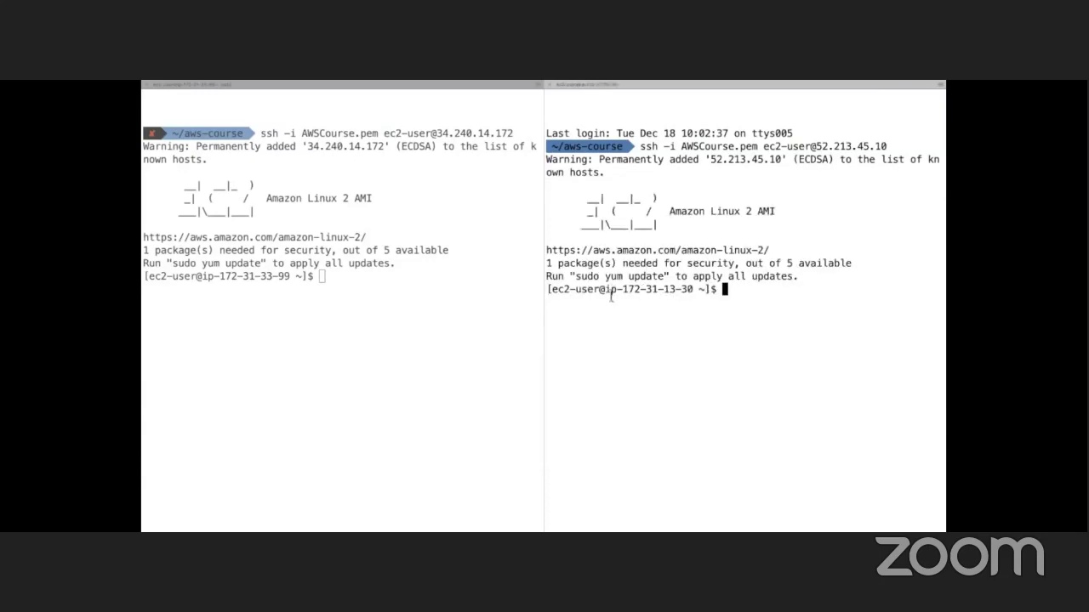
pyautogui.click(268, 283)
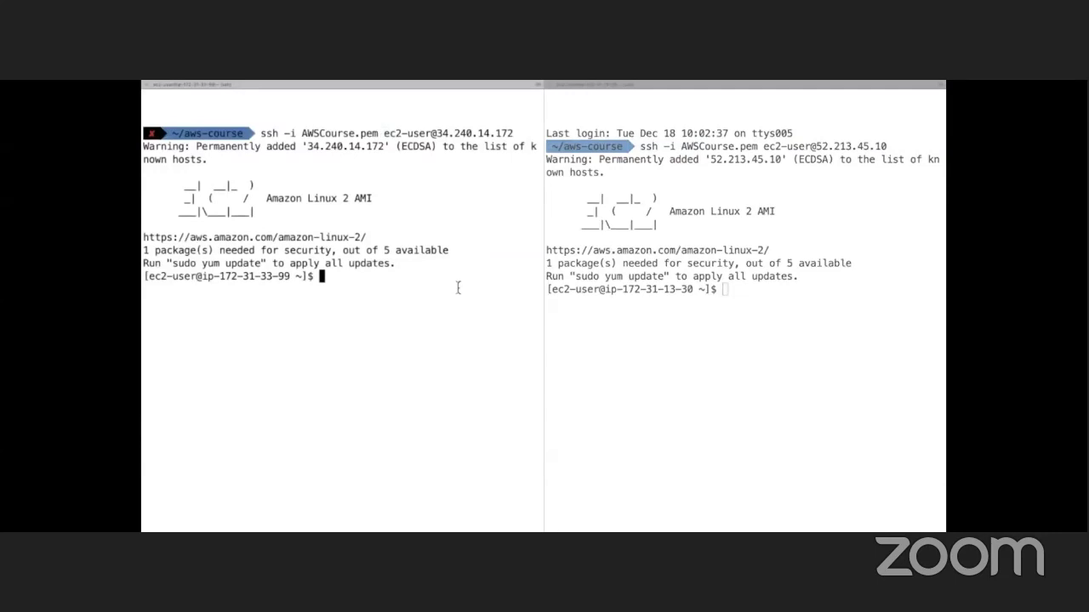
pyautogui.hotkey('ctrl', 'Left')
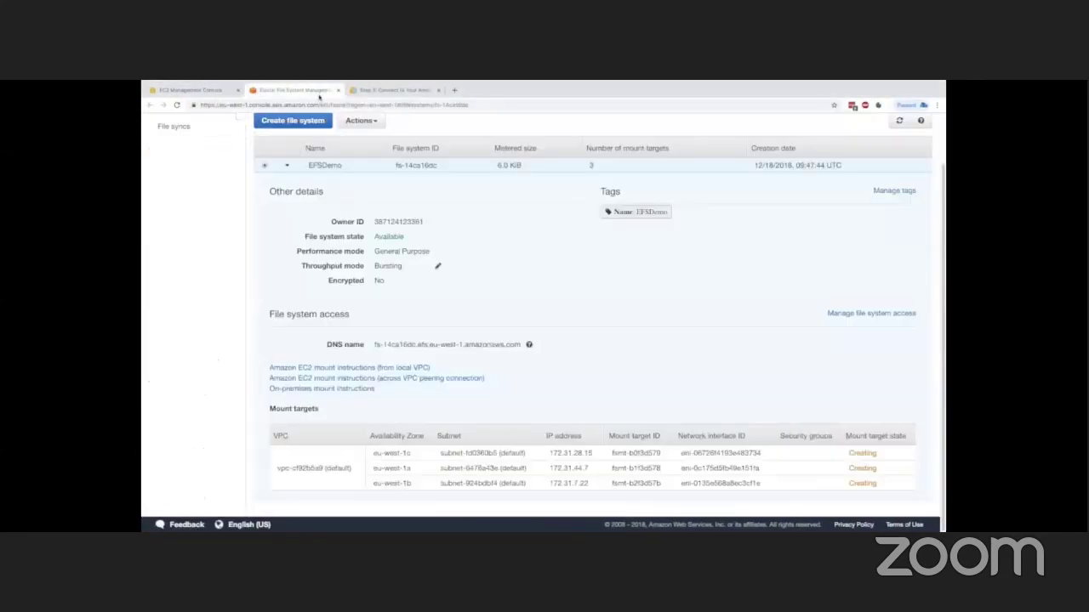
# Step: Paste 'sudo yum install -y amazon-efs-utils' from the local-VPC mount instructions into the first instance
pyautogui.click(317, 90)
pyautogui.click(341, 369)
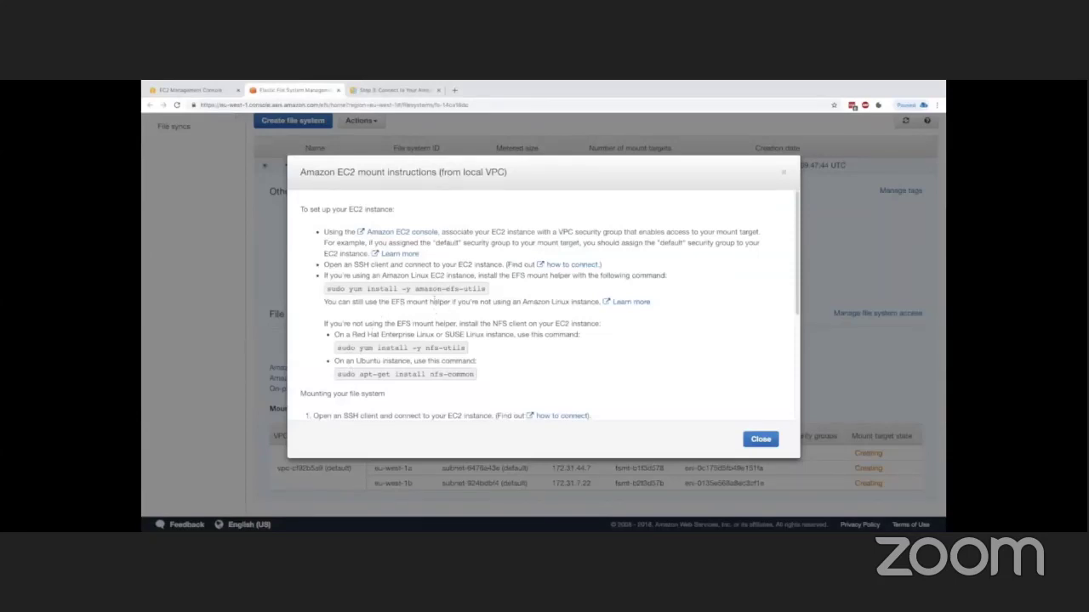
pyautogui.scroll(-1, 436, 301)
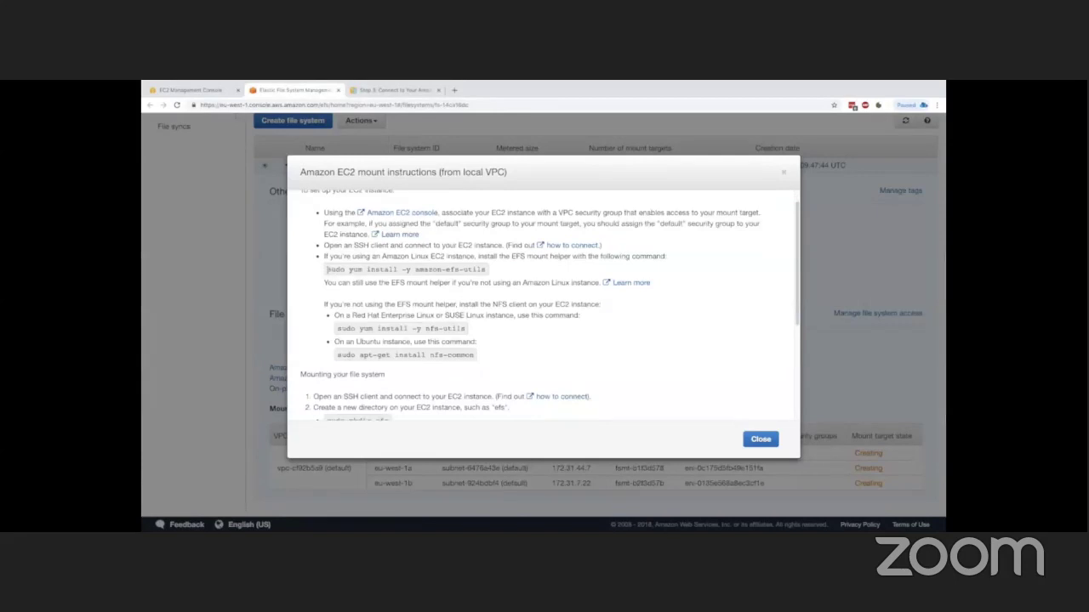
pyautogui.moveTo(416, 269); pyautogui.dragTo(327, 269)
pyautogui.press('super+c')
pyautogui.click(486, 269)
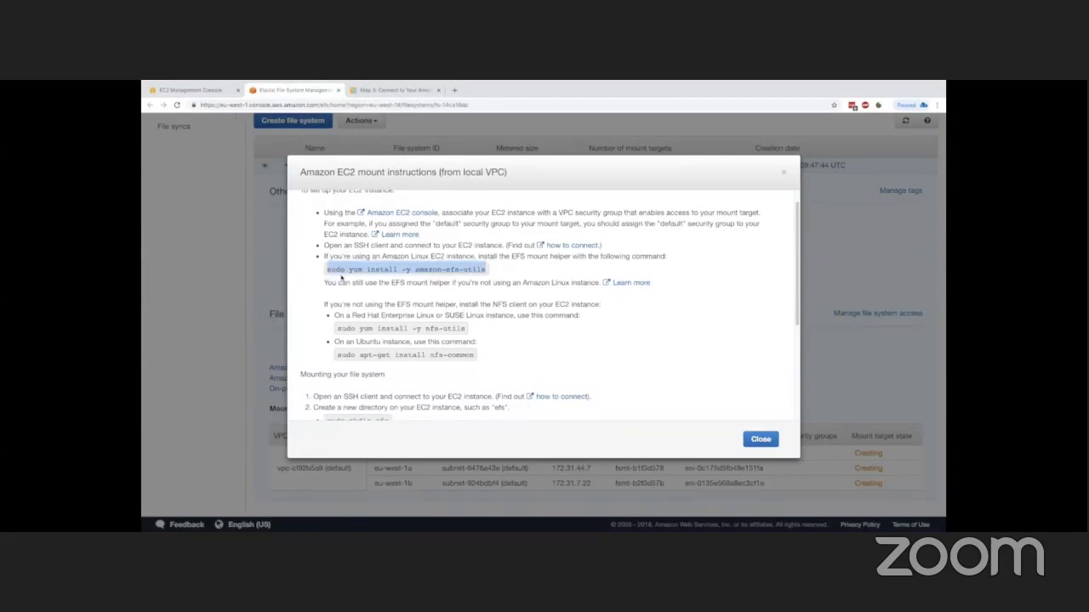
pyautogui.press('super+Tab')
pyautogui.press('super+v')
# Step: Run the amazon-efs-utils install on both instances
pyautogui.press('Return')
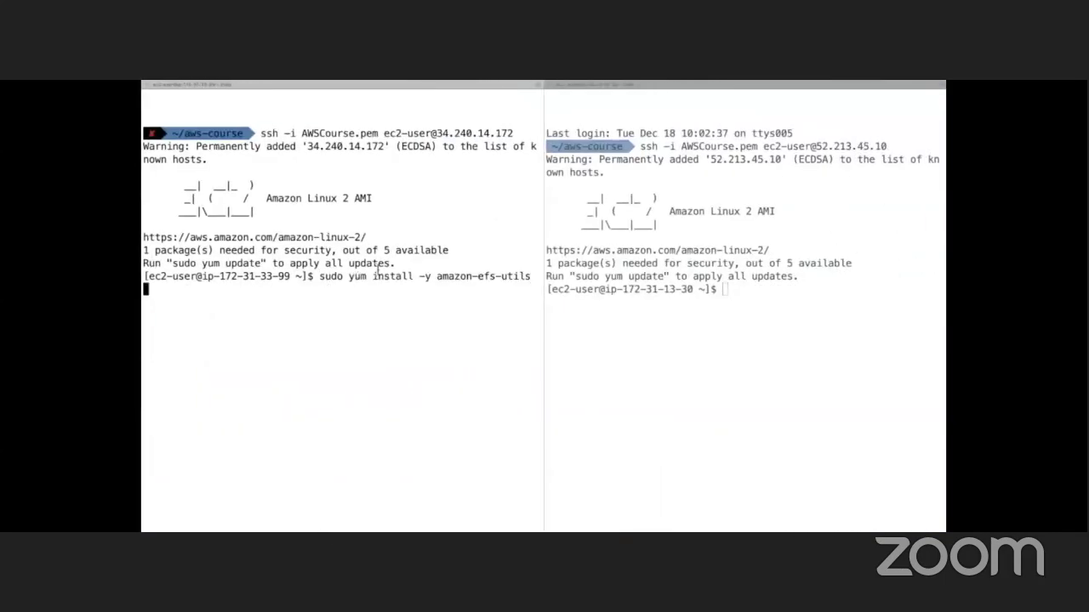
pyautogui.click(743, 260)
pyautogui.press('super+v')
pyautogui.press('Return')
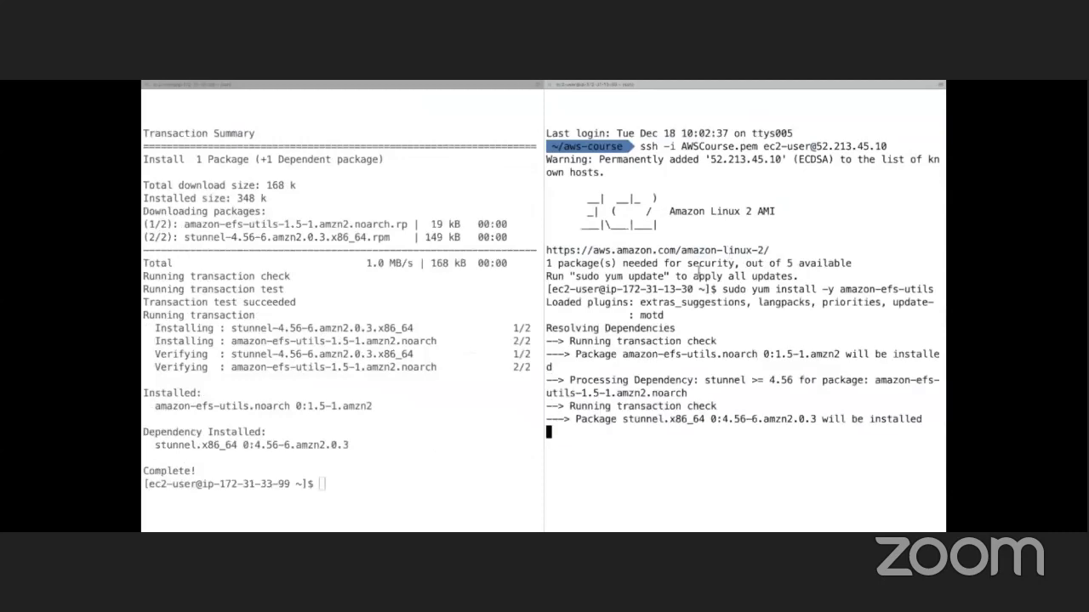
# Step: Create the /efs directory on the first instance using the mount instructions' mkdir command
pyautogui.press('super+Tab')
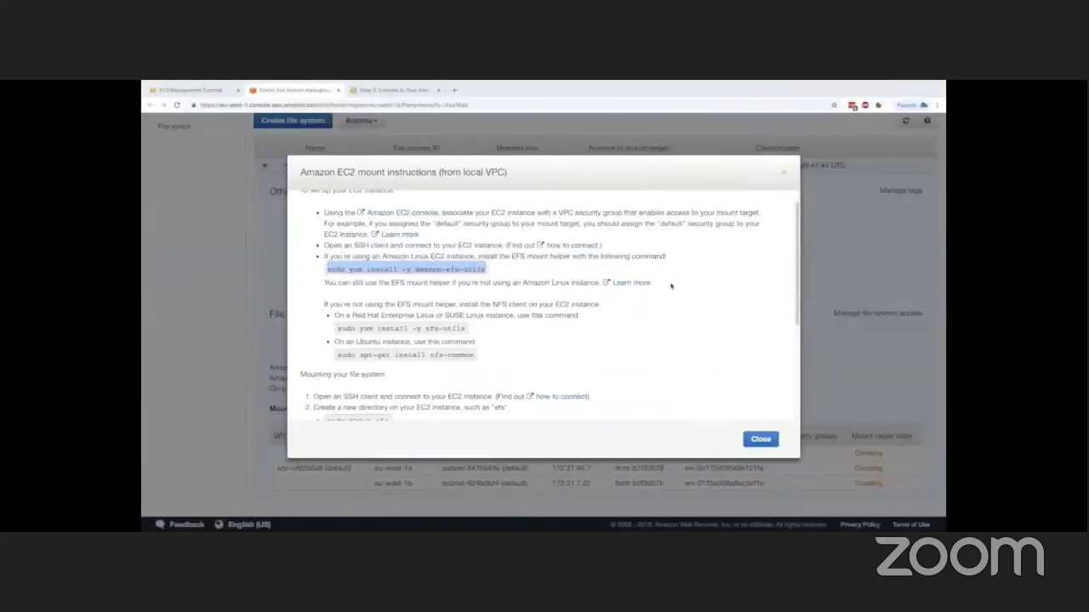
pyautogui.scroll(-3, 425, 326)
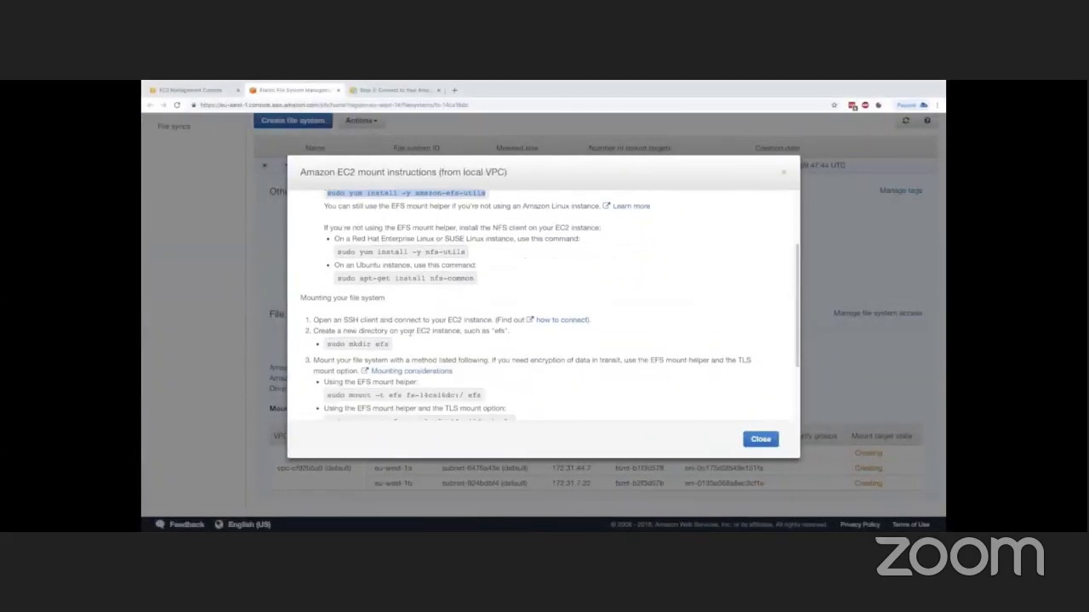
pyautogui.moveTo(348, 295); pyautogui.dragTo(375, 297)
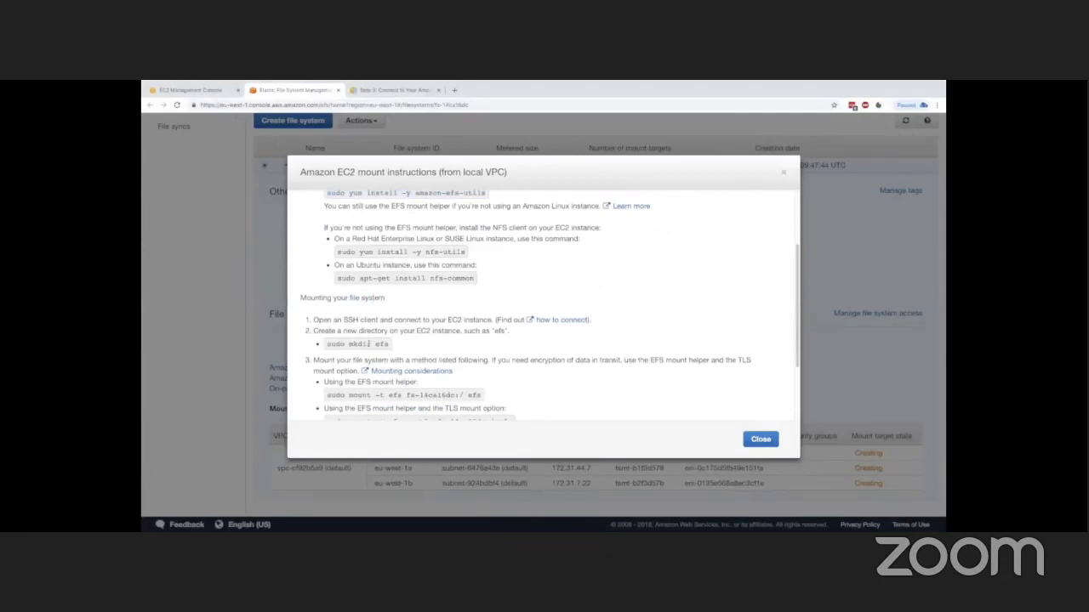
pyautogui.moveTo(358, 342); pyautogui.dragTo(392, 338)
pyautogui.press('super+c')
pyautogui.click(382, 343)
pyautogui.scroll(-1, 357, 340)
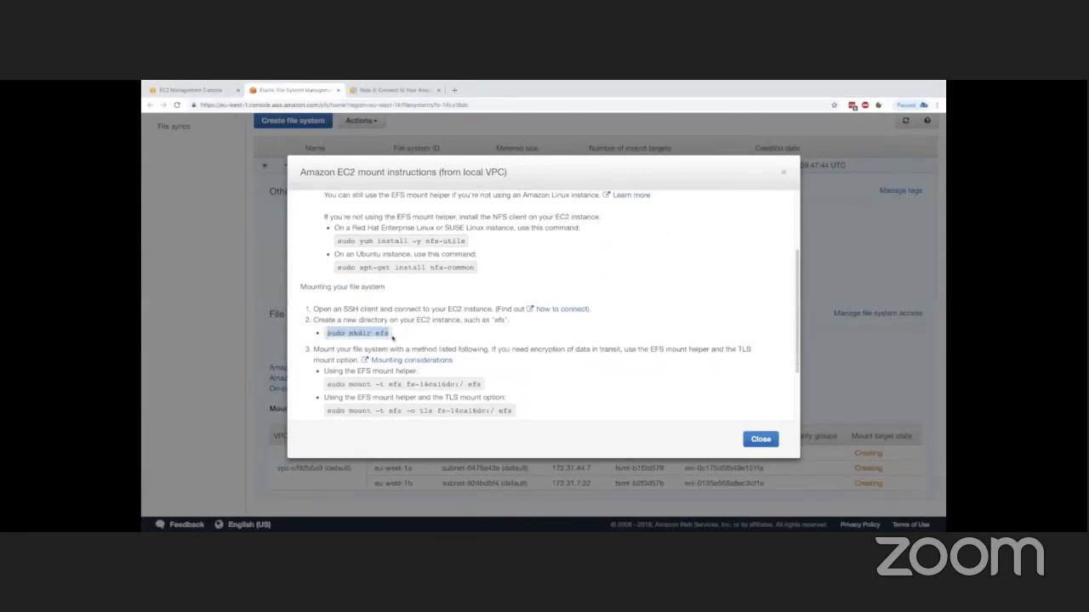
pyautogui.press('super+Tab')
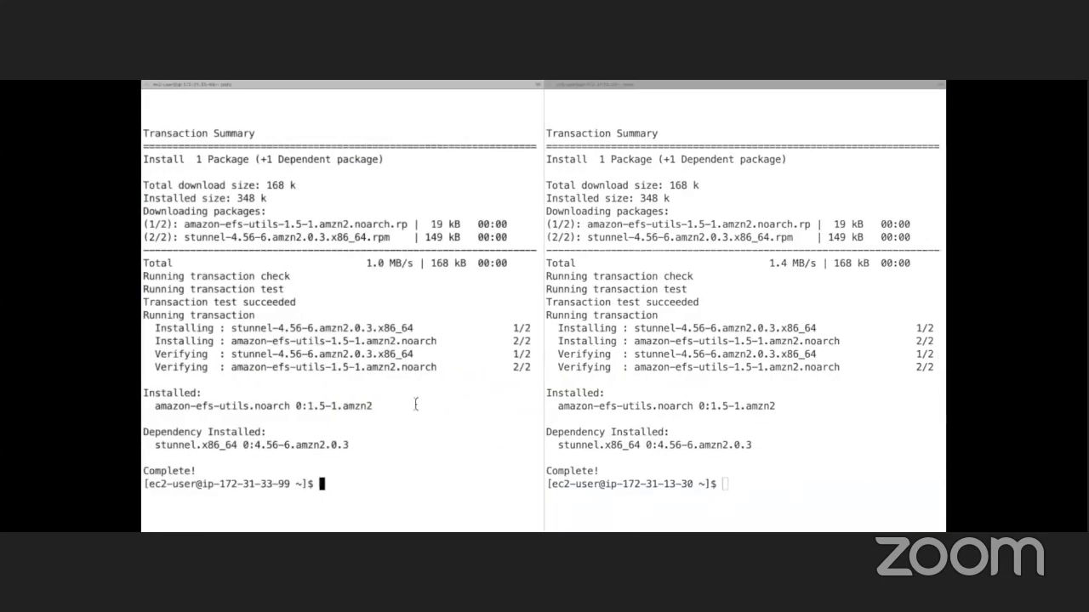
pyautogui.press('super+k')
pyautogui.press('super+v')
pyautogui.press('Left')
pyautogui.press('Left')
pyautogui.write('/')
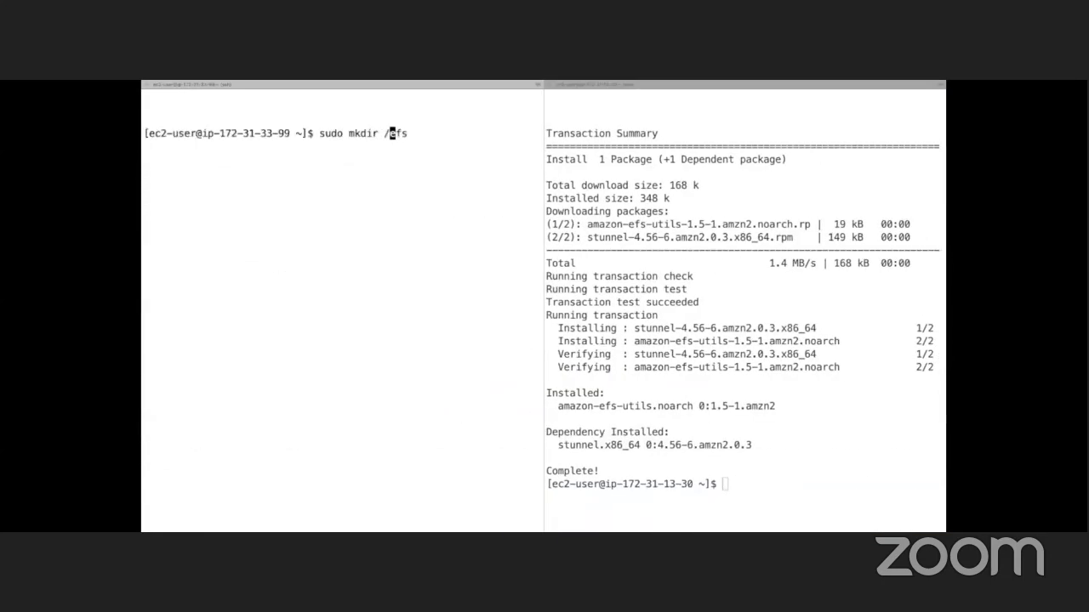
pyautogui.press('Right')
pyautogui.press('Right')
pyautogui.press('Return')
# Step: Run 'sudo mkdir /efs' on the second instance and confirm it with 'ls /'
pyautogui.click(593, 303)
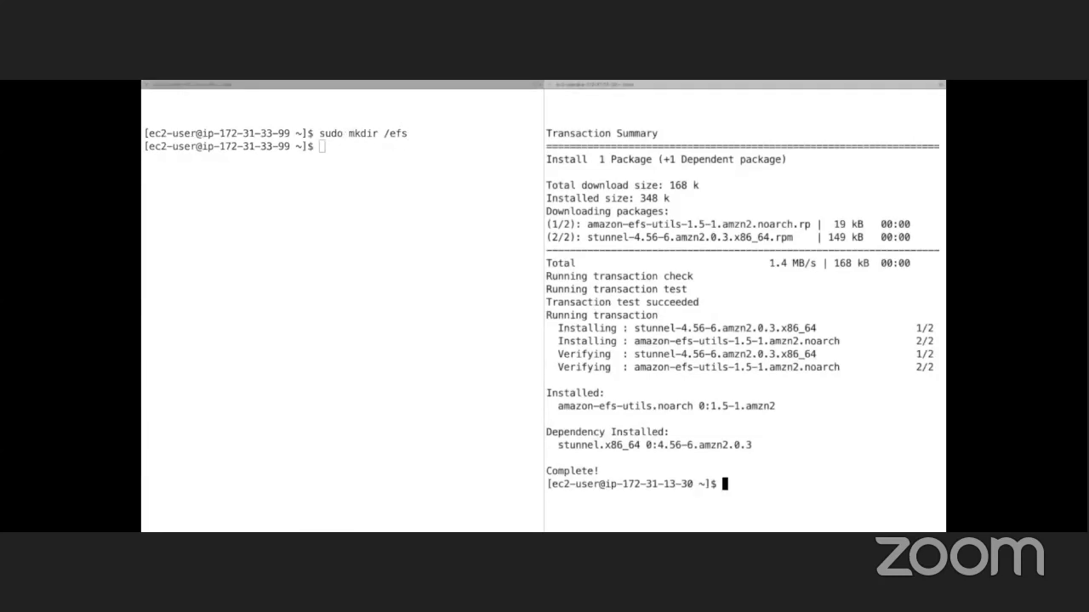
pyautogui.hotkey('ctrl', 'l')
pyautogui.write('sudo m')
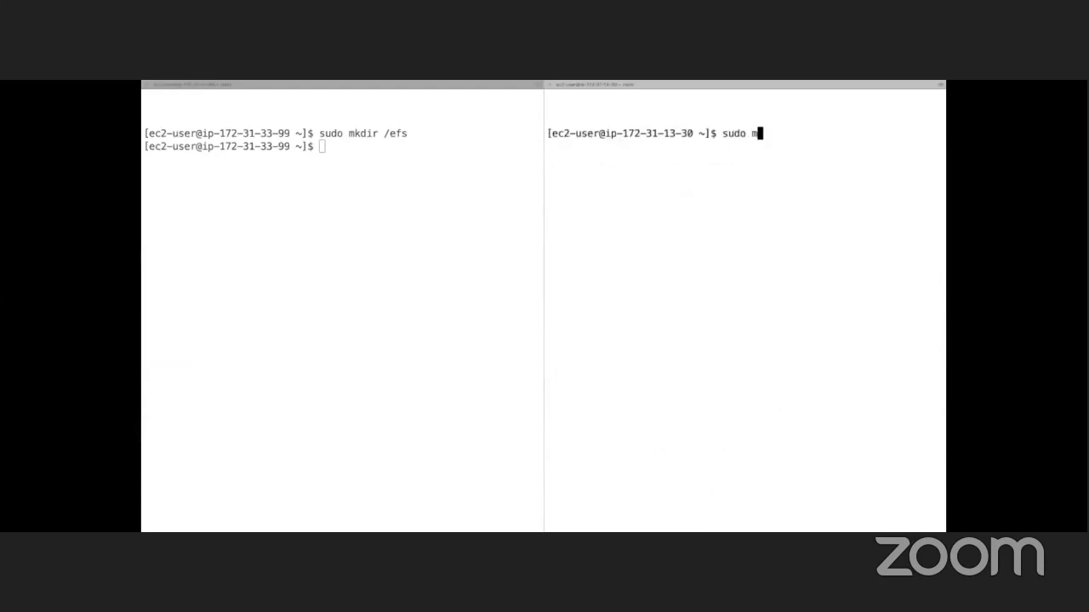
pyautogui.write('kdir /efs')
pyautogui.press('Return')
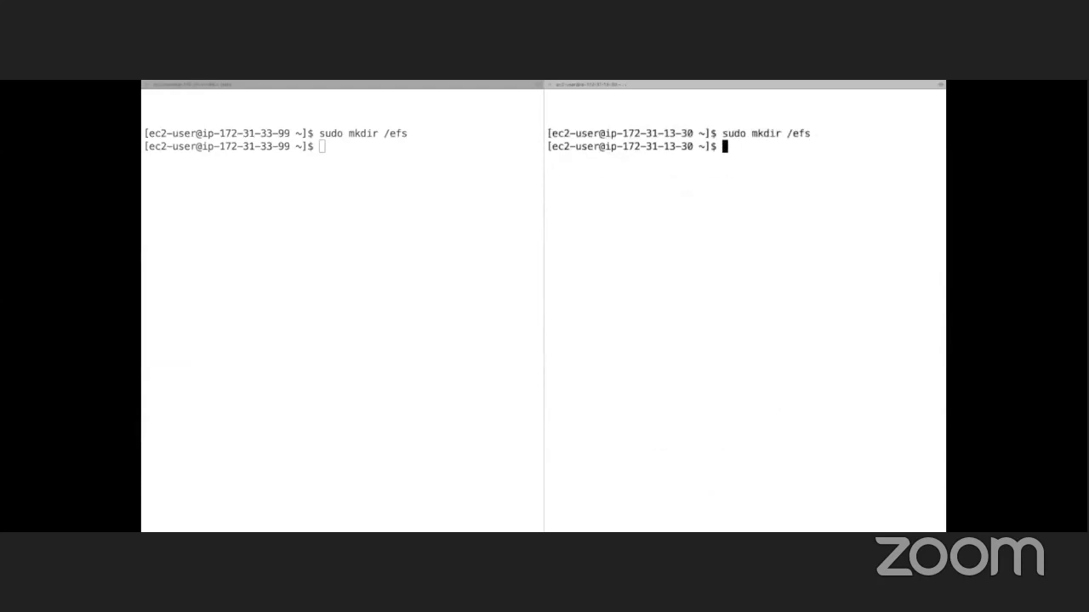
pyautogui.write('ls /')
pyautogui.press('Return')
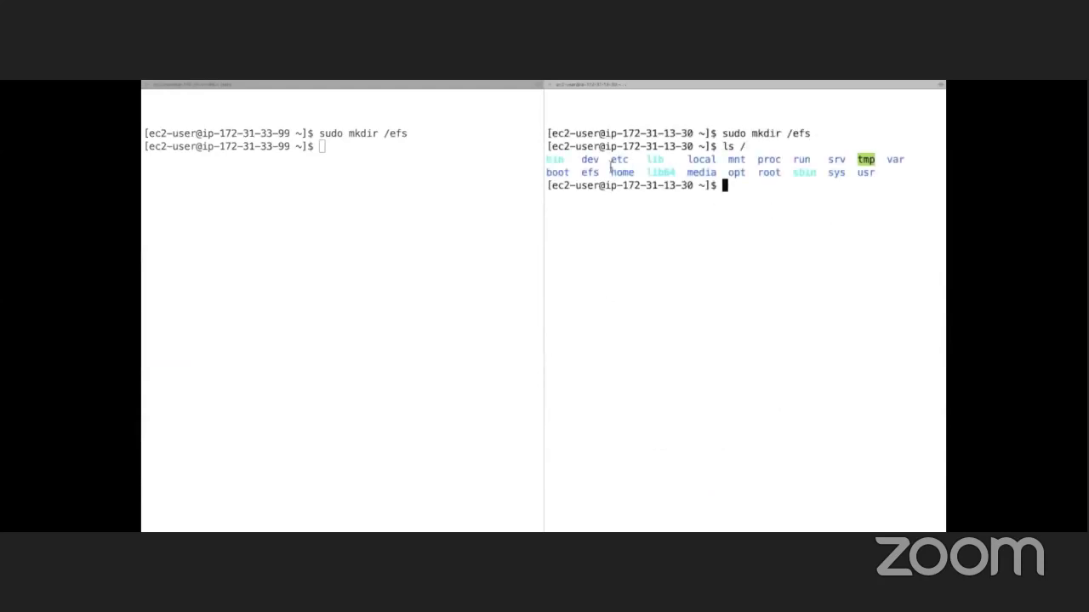
pyautogui.doubleClick(589, 172)
pyautogui.click(608, 178)
pyautogui.hotkey('ctrl', 'Left')
# Step: Scroll to 'Using the EFS mount helper' and select the mount command for fs-14ca16dc
pyautogui.scroll(-2, 423, 384)
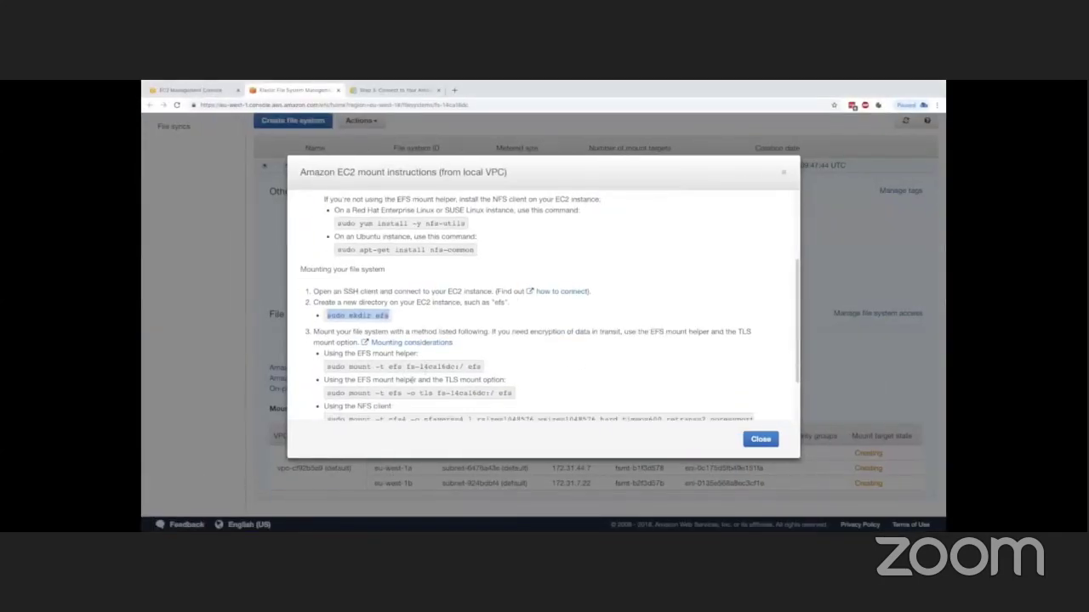
pyautogui.click(406, 356)
pyautogui.scroll(-1, 407, 356)
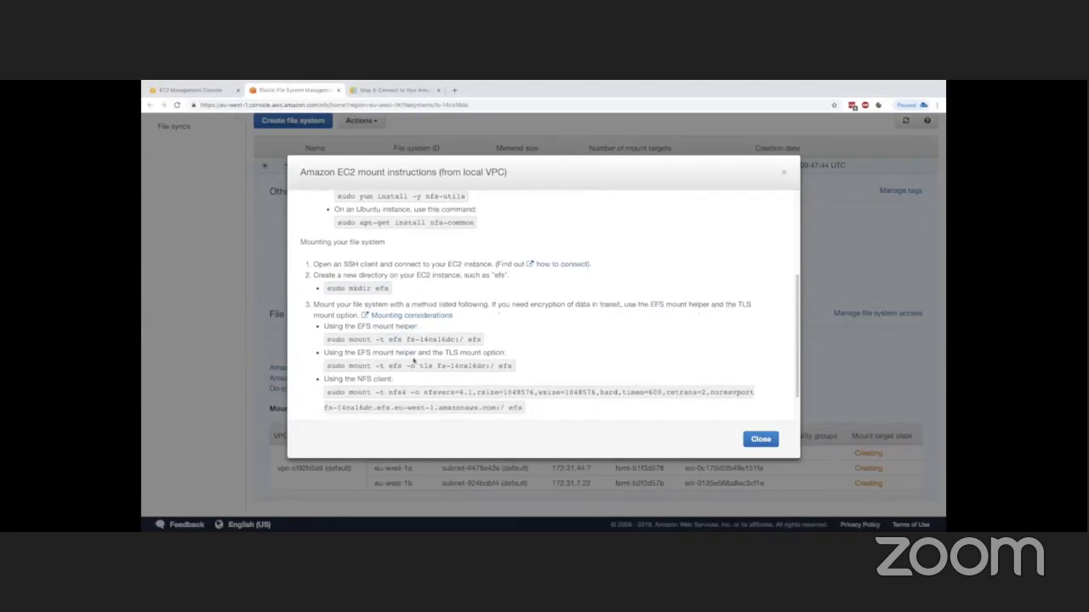
pyautogui.scroll(-1, 414, 356)
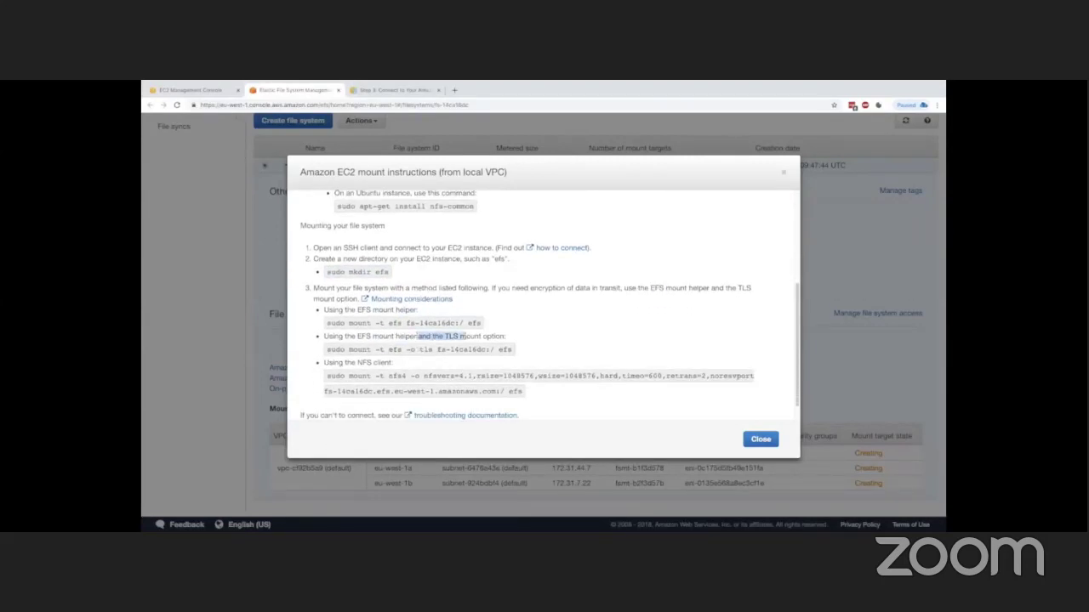
pyautogui.scroll(-1, 459, 345)
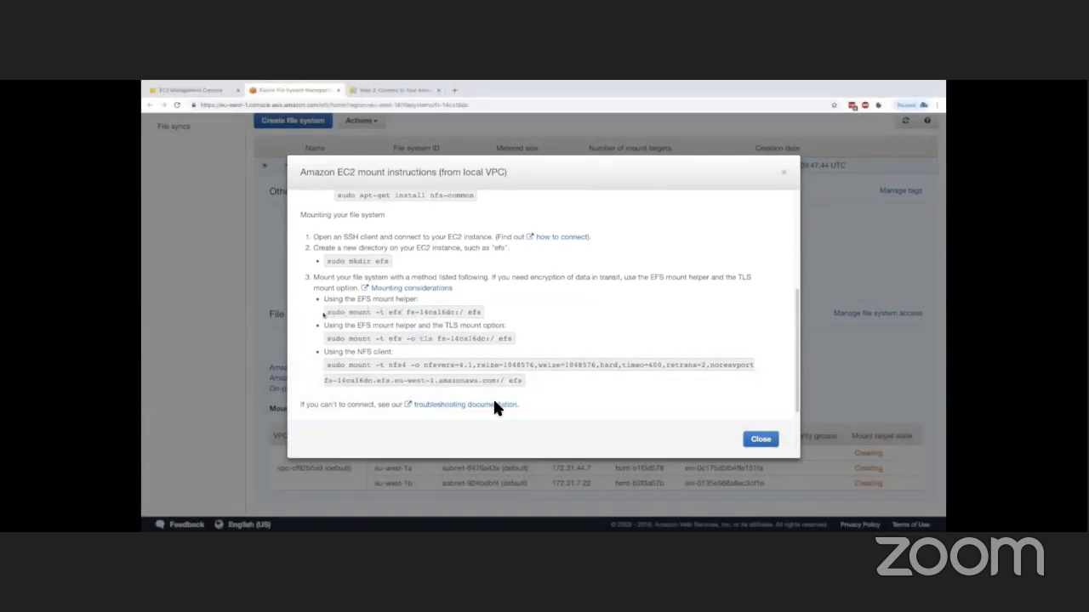
pyautogui.moveTo(325, 312); pyautogui.dragTo(456, 313)
pyautogui.doubleClick(394, 313)
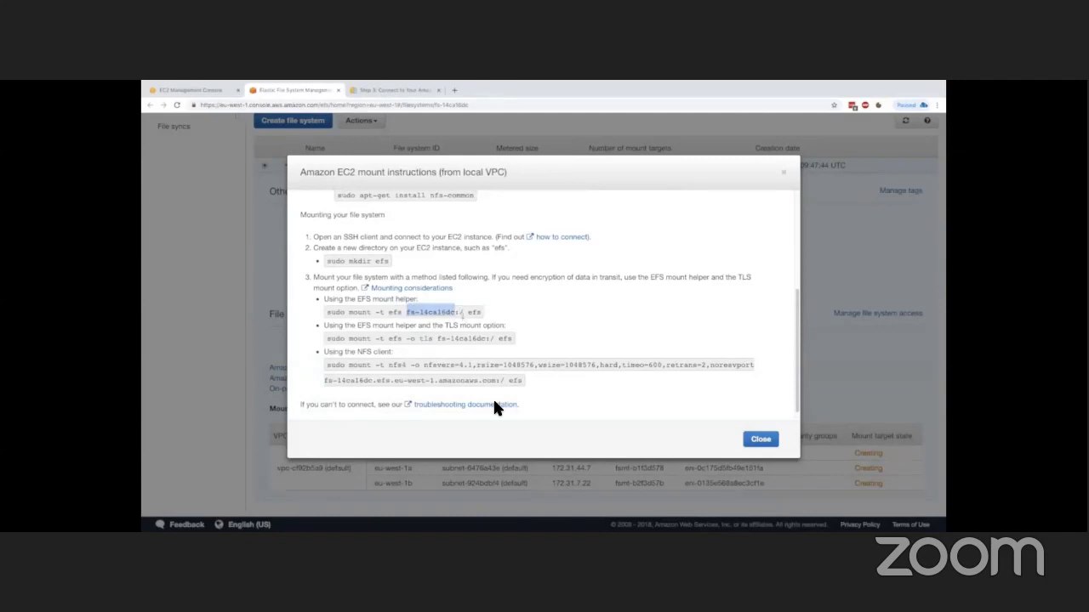
pyautogui.click(464, 318)
pyautogui.scroll(-1, 465, 318)
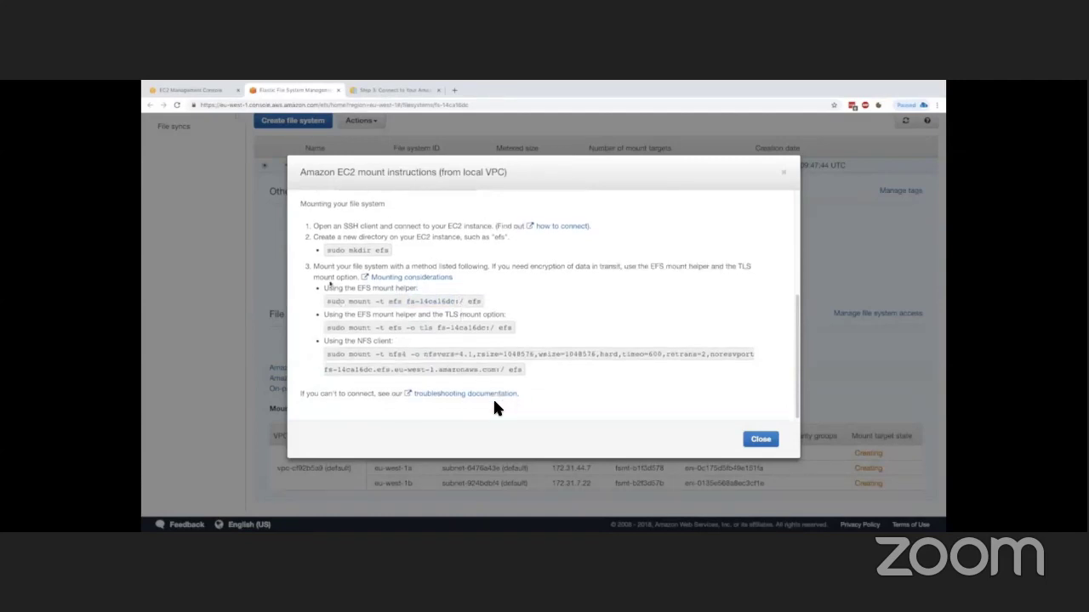
# Step: Check the EC2 instance list, close the instructions, and select the whole sudo mount command
pyautogui.hotkey('ctrl', 'shift', 'Tab')
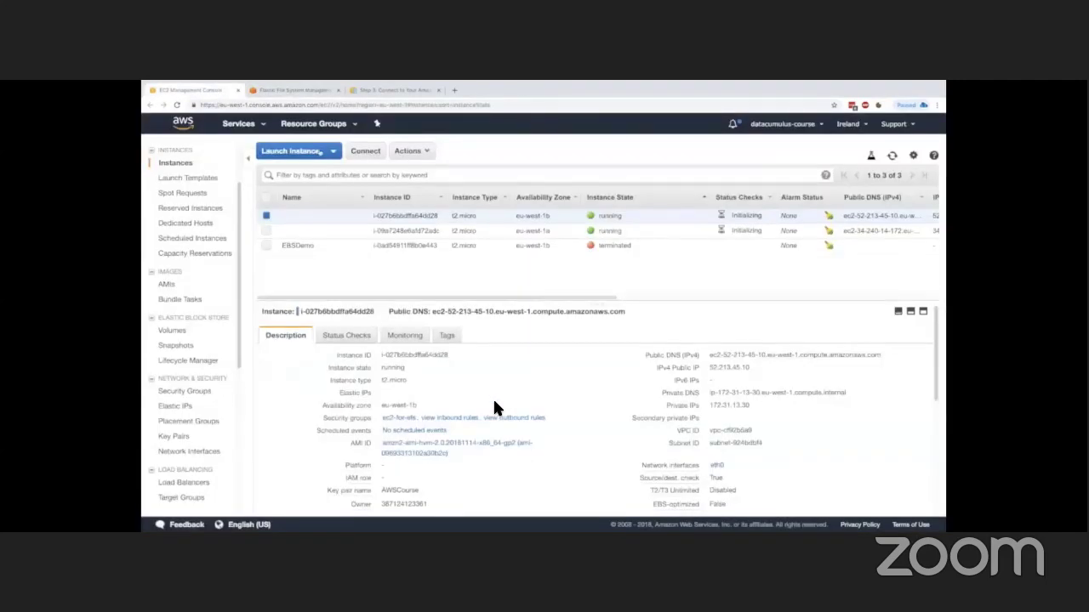
pyautogui.hotkey('ctrl', 'Tab')
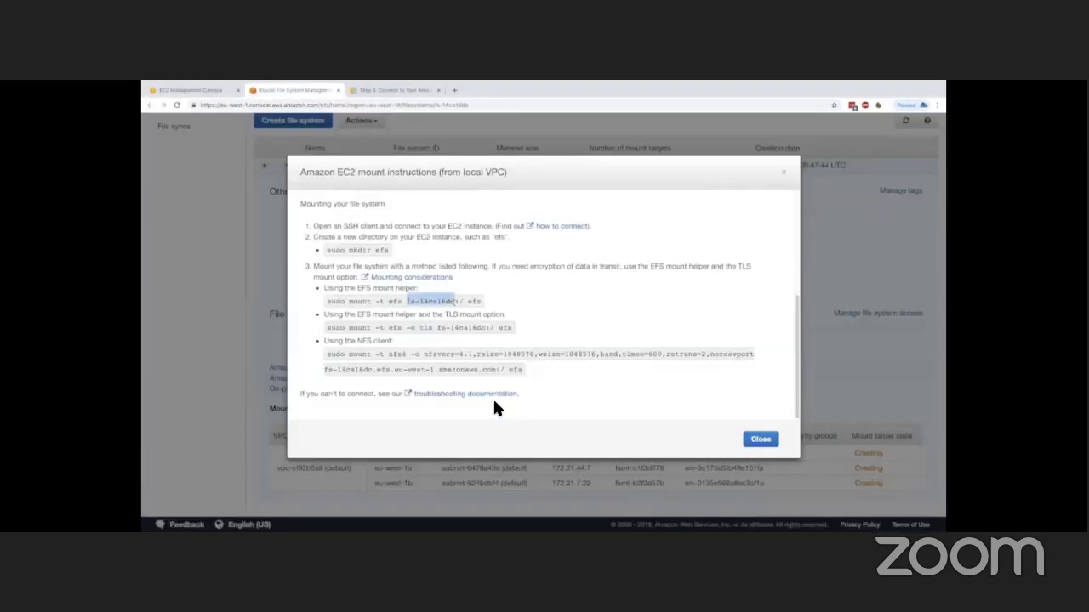
pyautogui.press('Escape')
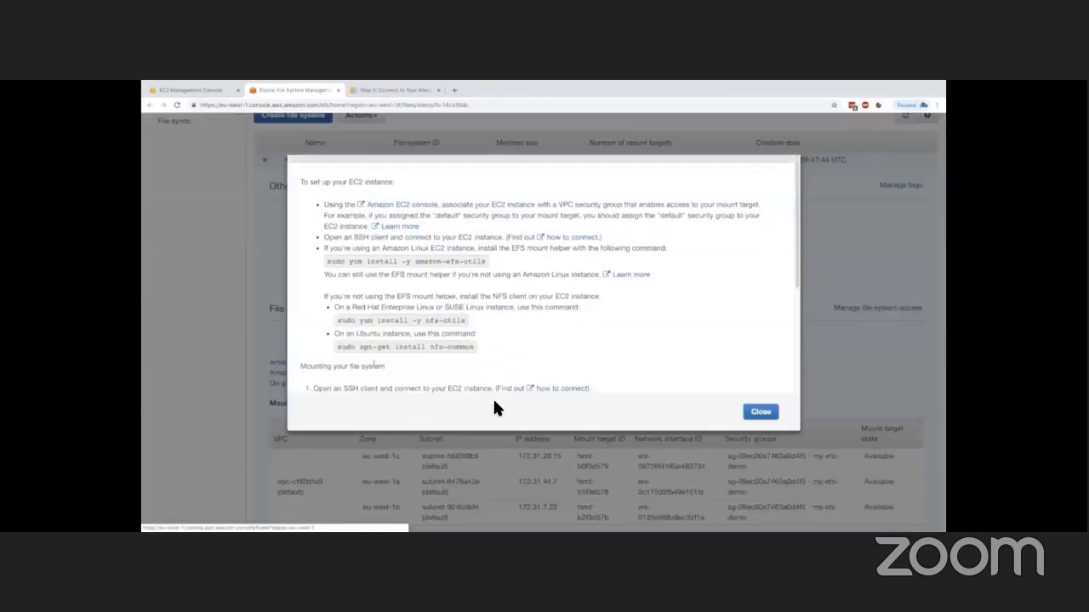
pyautogui.scroll(-5, 492, 397)
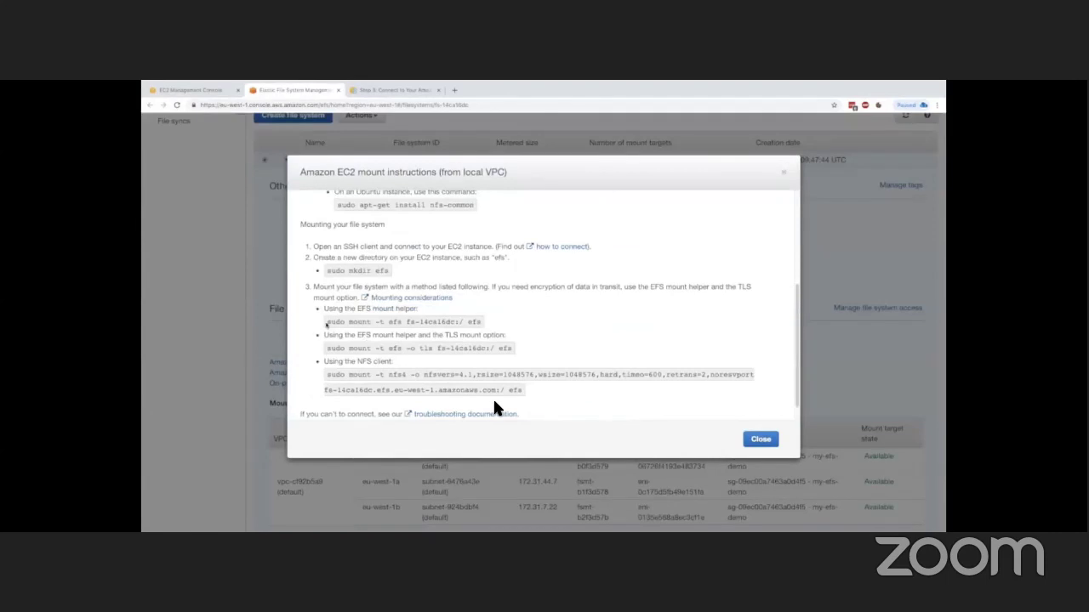
pyautogui.moveTo(380, 322); pyautogui.dragTo(482, 325)
# Step: Run sudo mount -t efs fs-14ca16dc:/ /efs in the first instance's terminal
pyautogui.press('super+c')
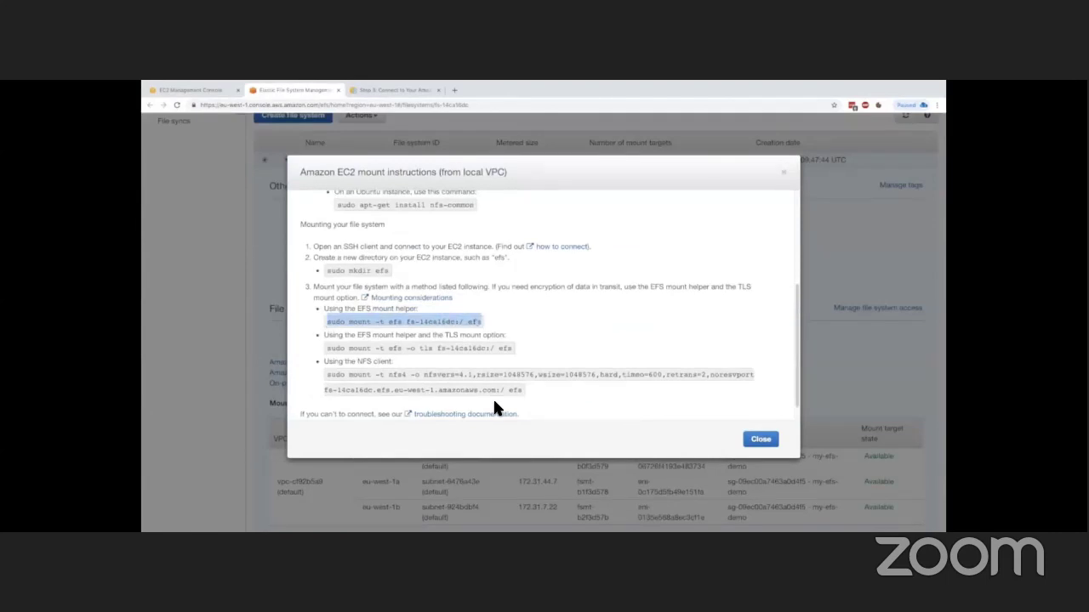
pyautogui.press('super+Tab')
pyautogui.press('super+v')
pyautogui.press('Left')
pyautogui.press('Left')
pyautogui.press('Left')
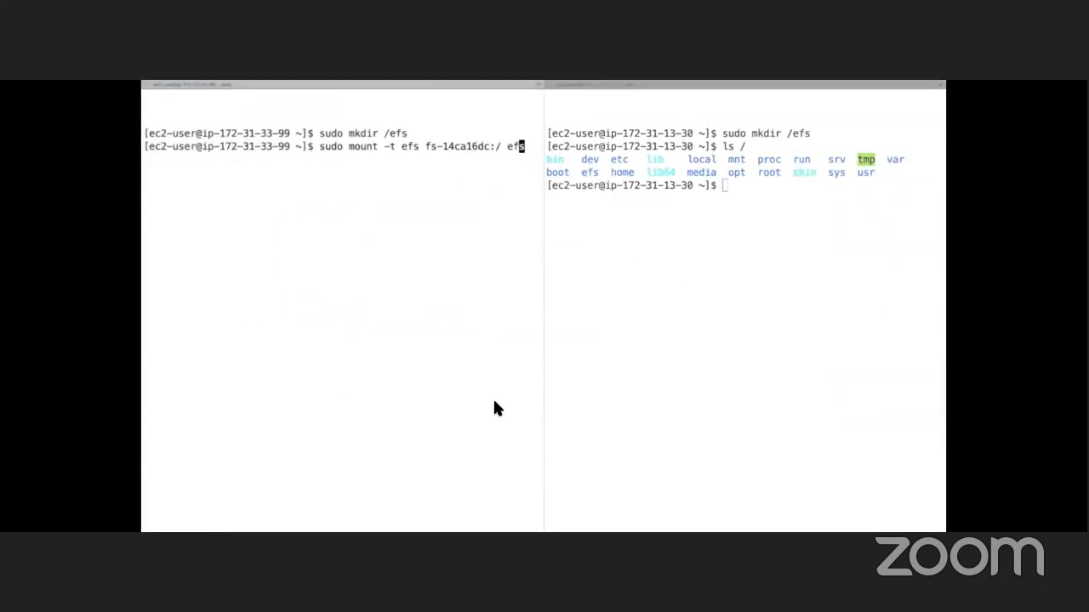
pyautogui.write('/')
pyautogui.press('Return')
# Step: Close the mount instructions dialog and return to the EFSDemo file system details
pyautogui.press('super+Tab')
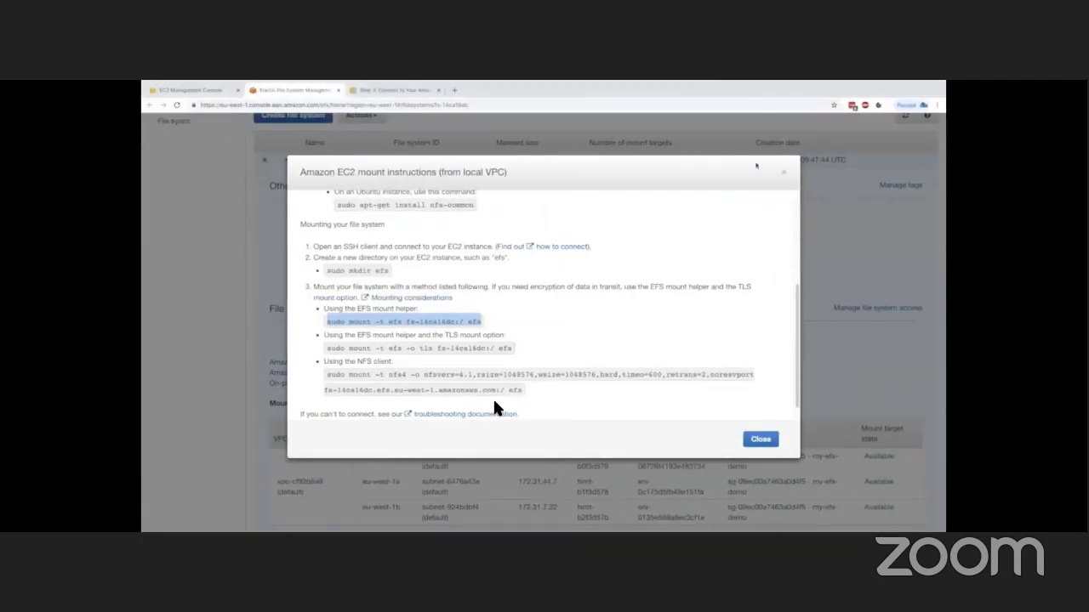
pyautogui.press('Escape')
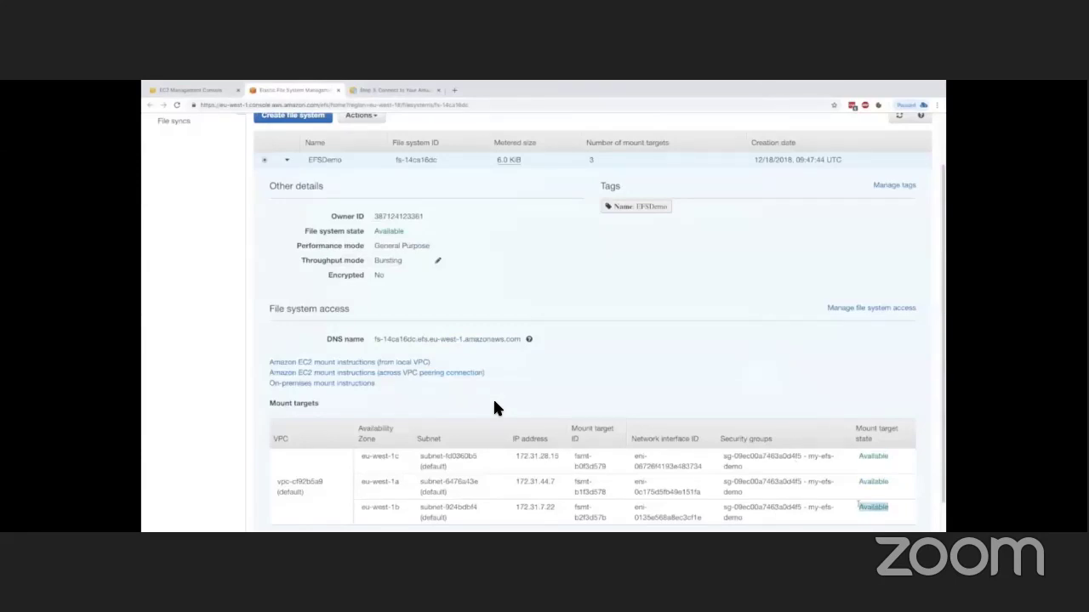
pyautogui.press('super+Tab')
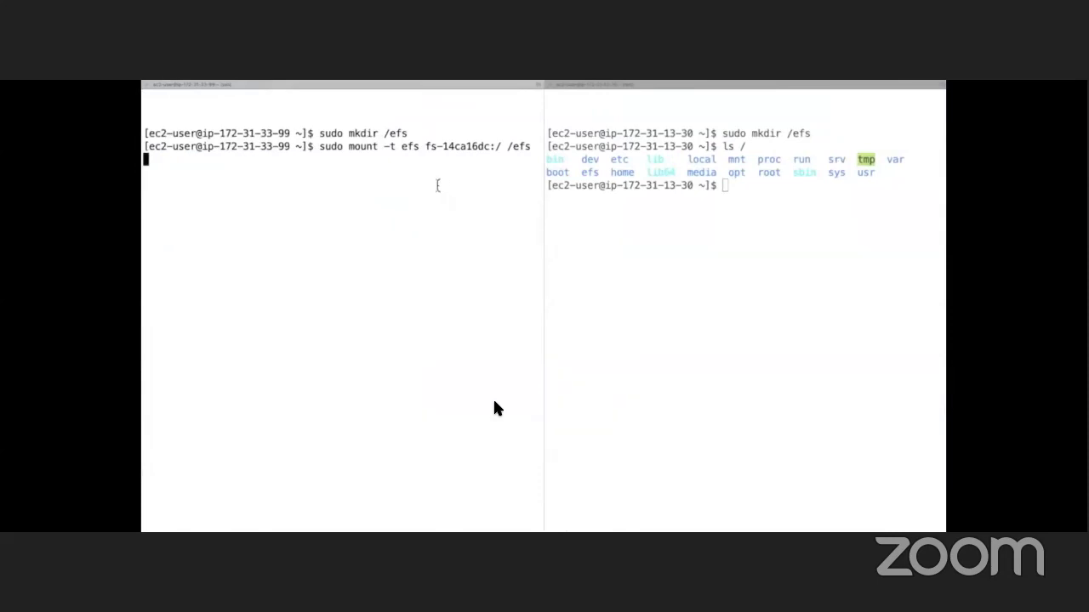
pyautogui.hotkey('ctrl', 'Left')
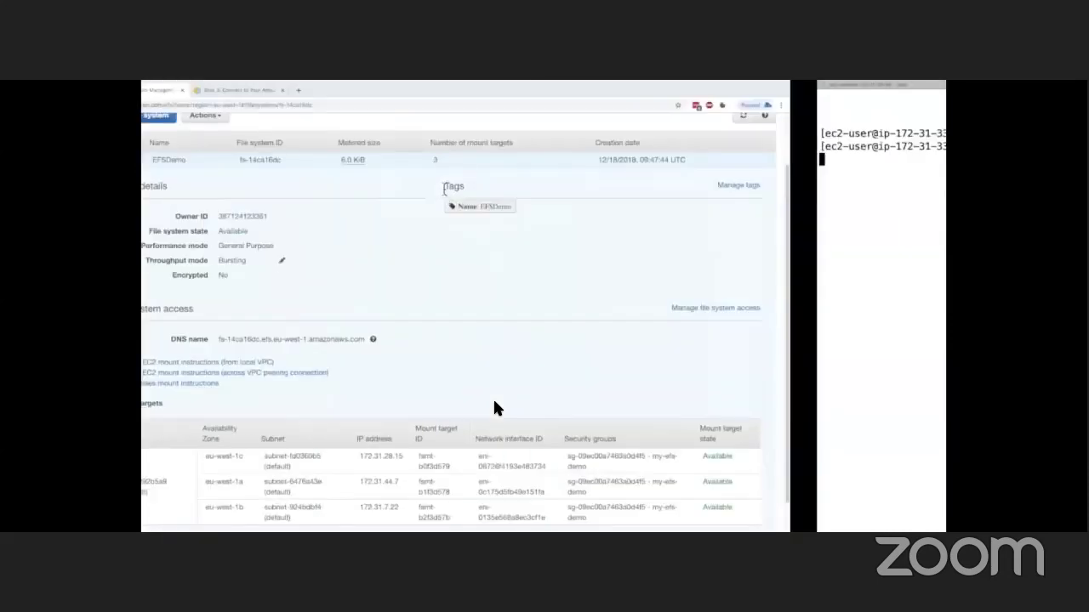
pyautogui.scroll(-2, 495, 408)
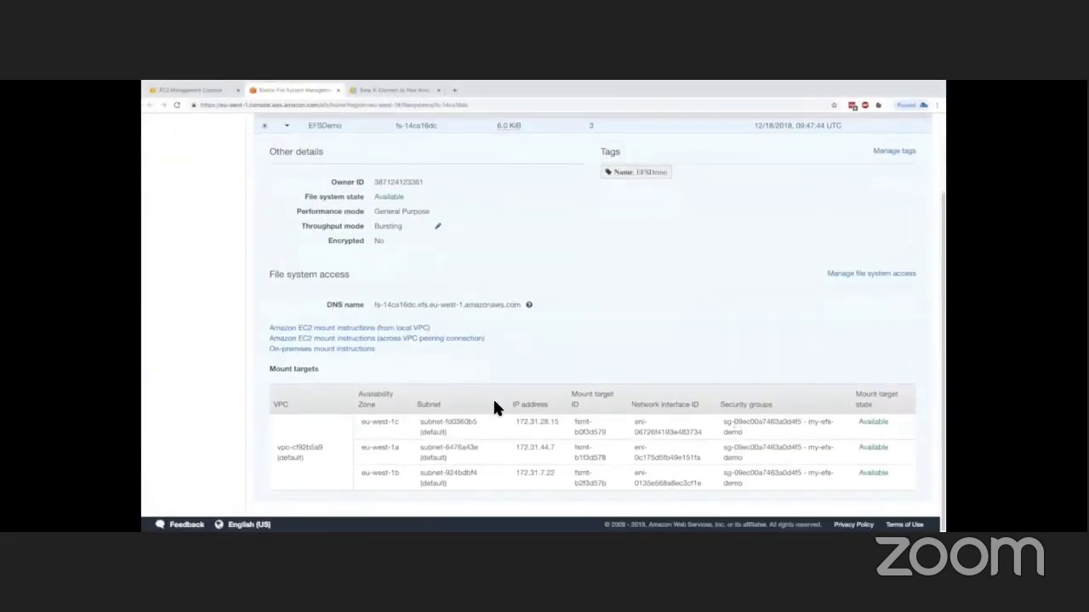
# Step: In the EC2 Security Groups list, select my-efs-demo and edit its empty inbound rules
pyautogui.moveTo(806, 421); pyautogui.dragTo(813, 436)
pyautogui.click(776, 420)
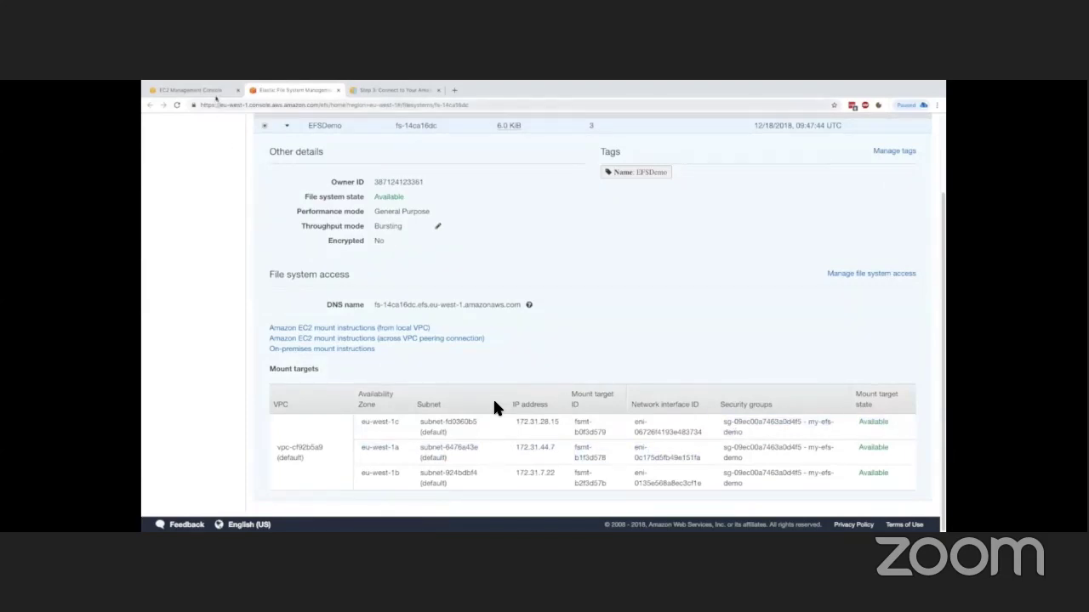
pyautogui.hotkey('ctrl', 'shift', 'Tab')
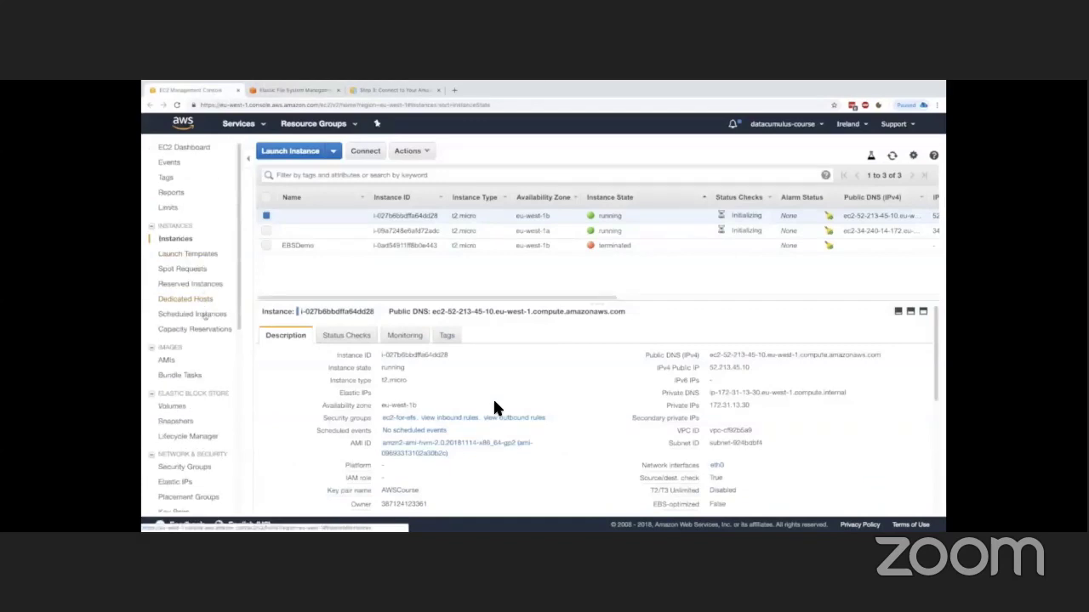
pyautogui.click(194, 469)
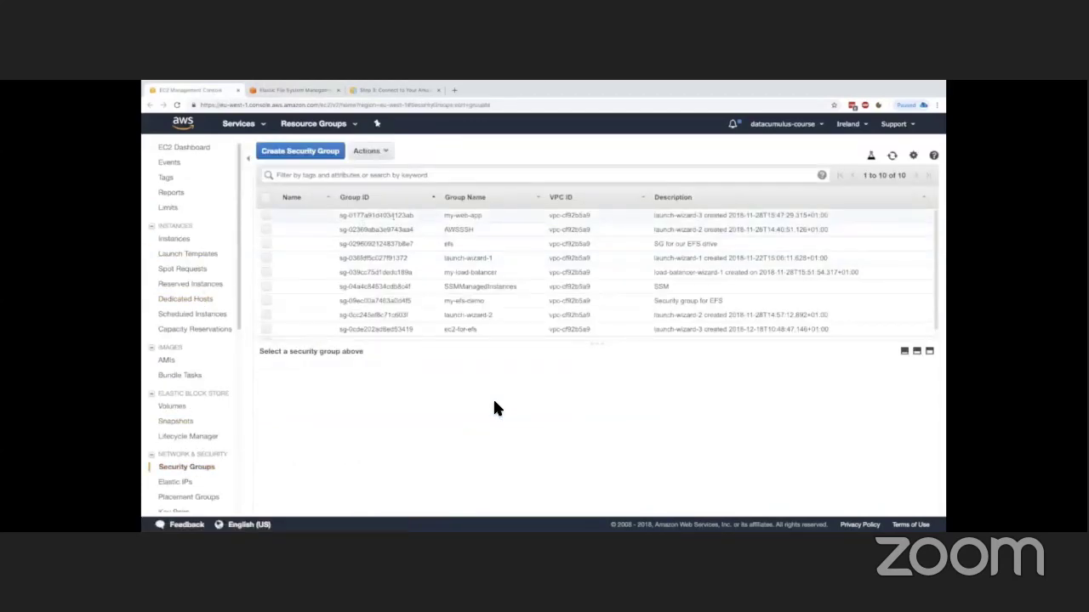
pyautogui.click(462, 298)
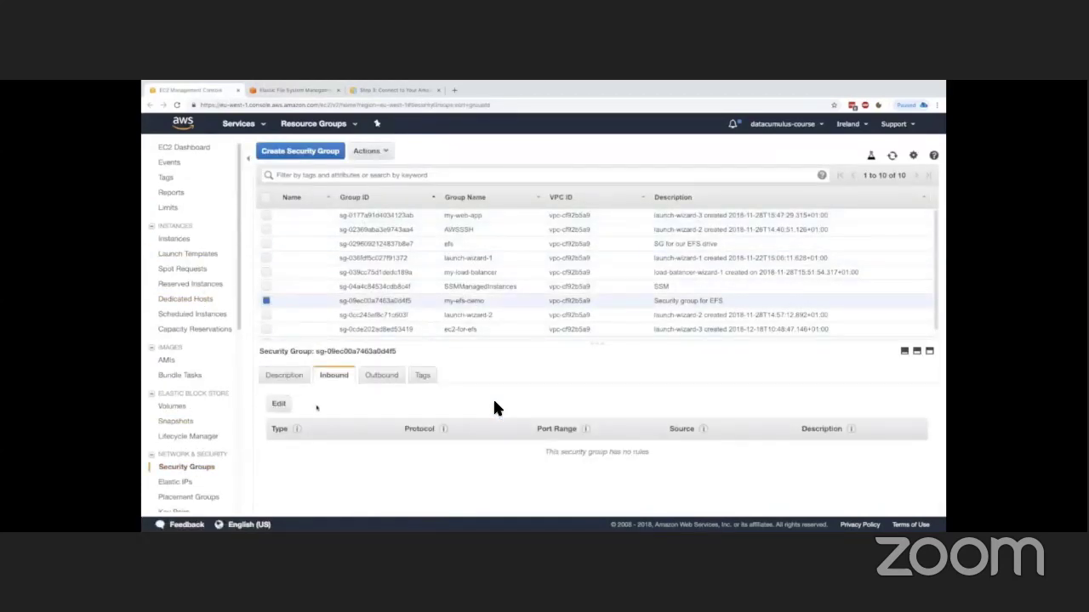
pyautogui.click(278, 403)
# Step: Set the new inbound rule's type to NFS and its source to the ec2-for-efs group
pyautogui.click(309, 308)
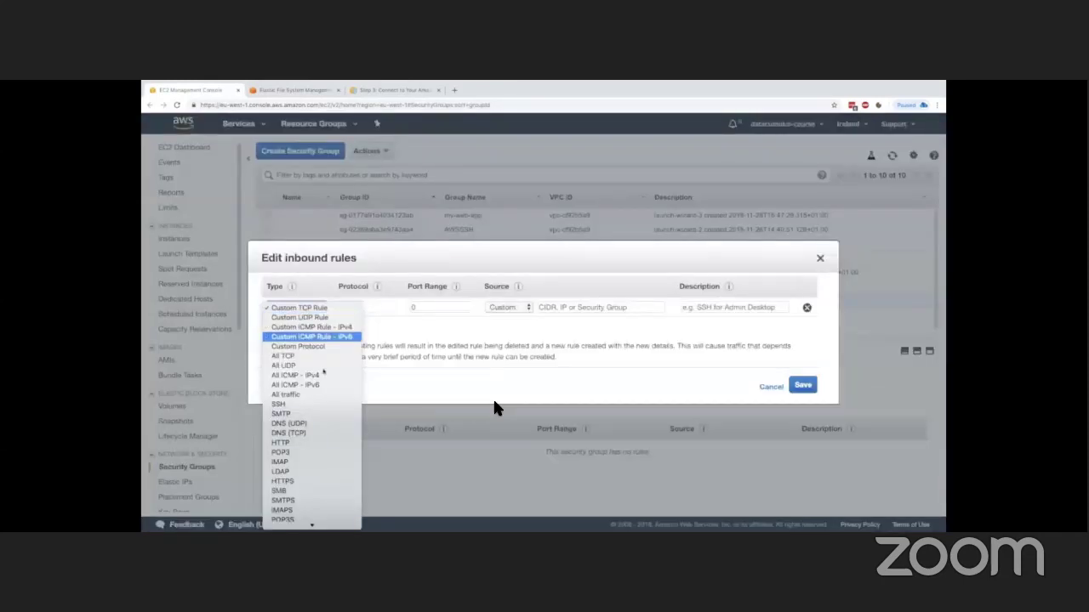
pyautogui.scroll(-3, 314, 415)
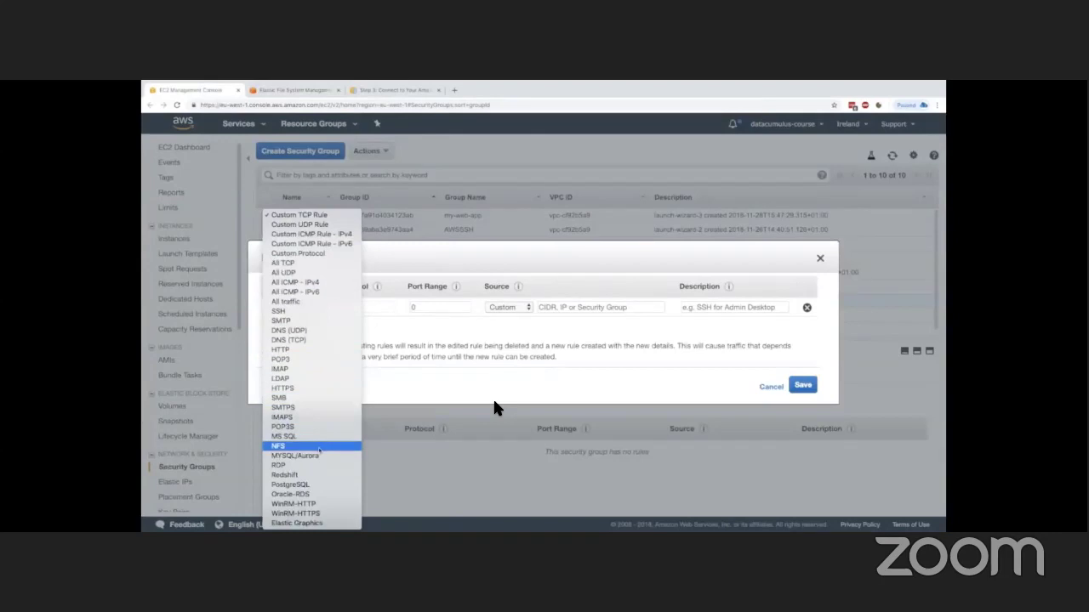
pyautogui.click(320, 447)
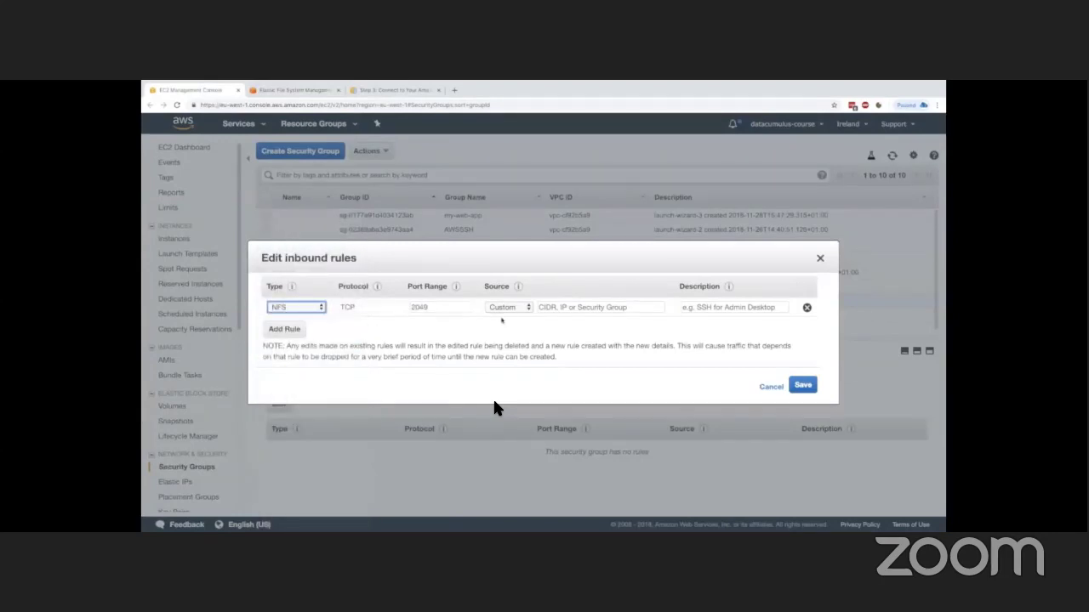
pyautogui.click(557, 307)
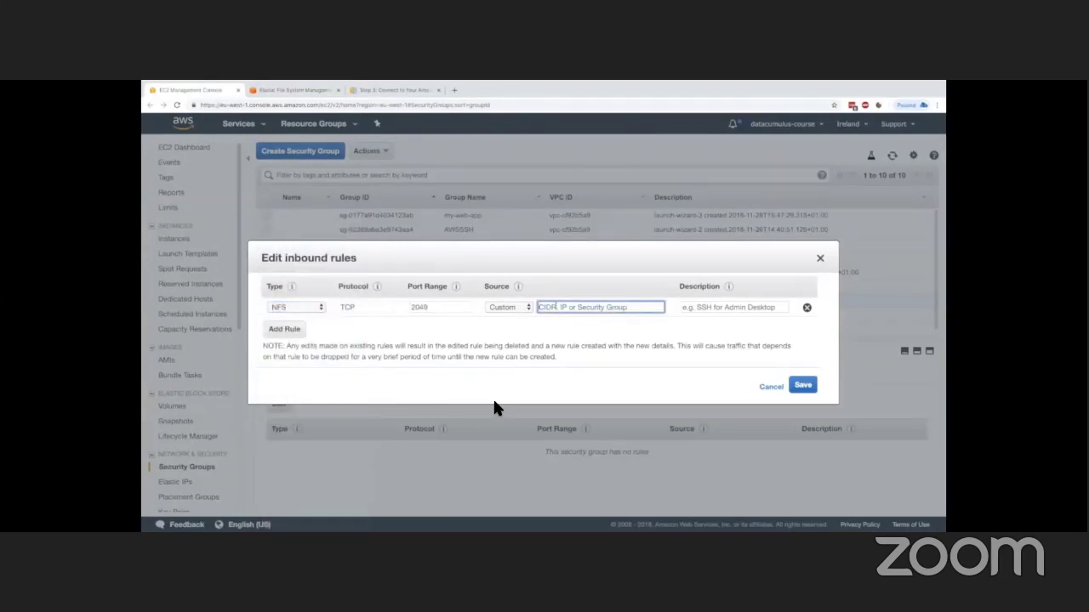
pyautogui.write('ec2-')
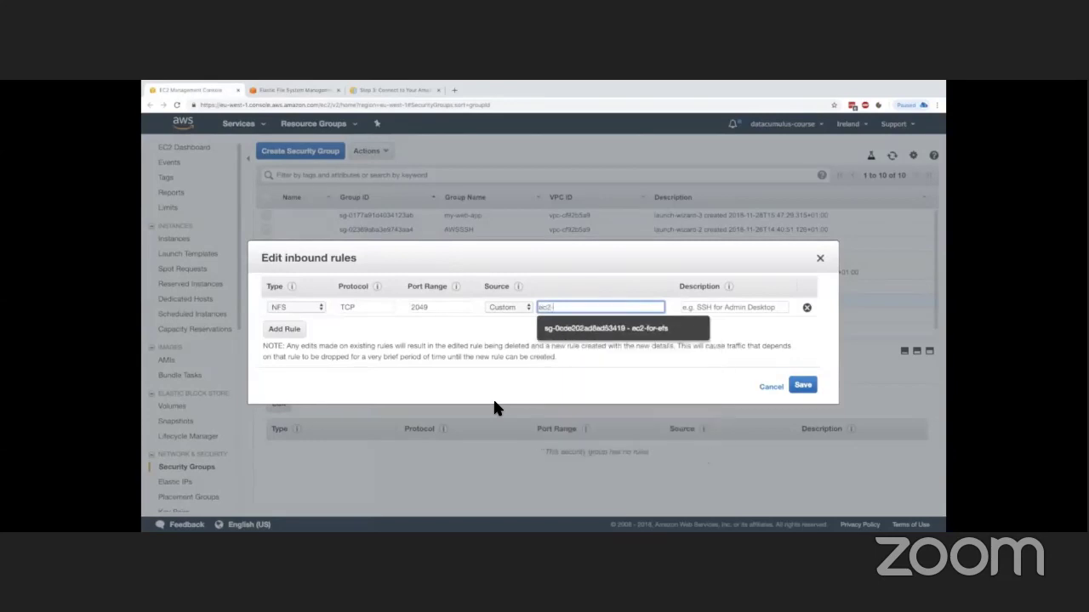
pyautogui.press('Down')
pyautogui.press('Return')
# Step: Describe the rule as allowing NFS traffic from my EC2 instances and save it
pyautogui.press('Tab')
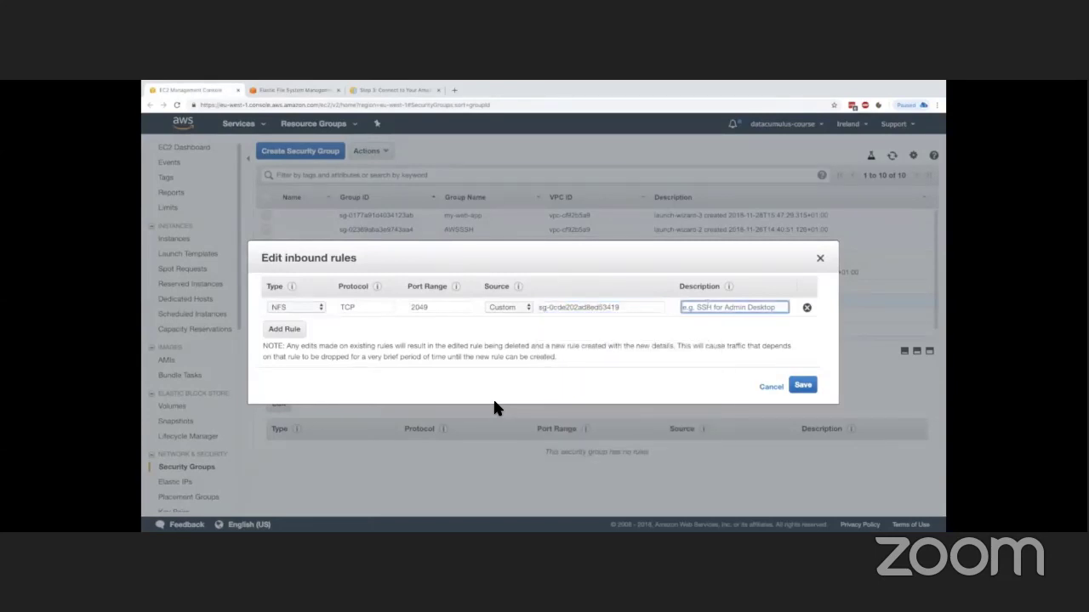
pyautogui.write('Allow traffic from my EC2 ins')
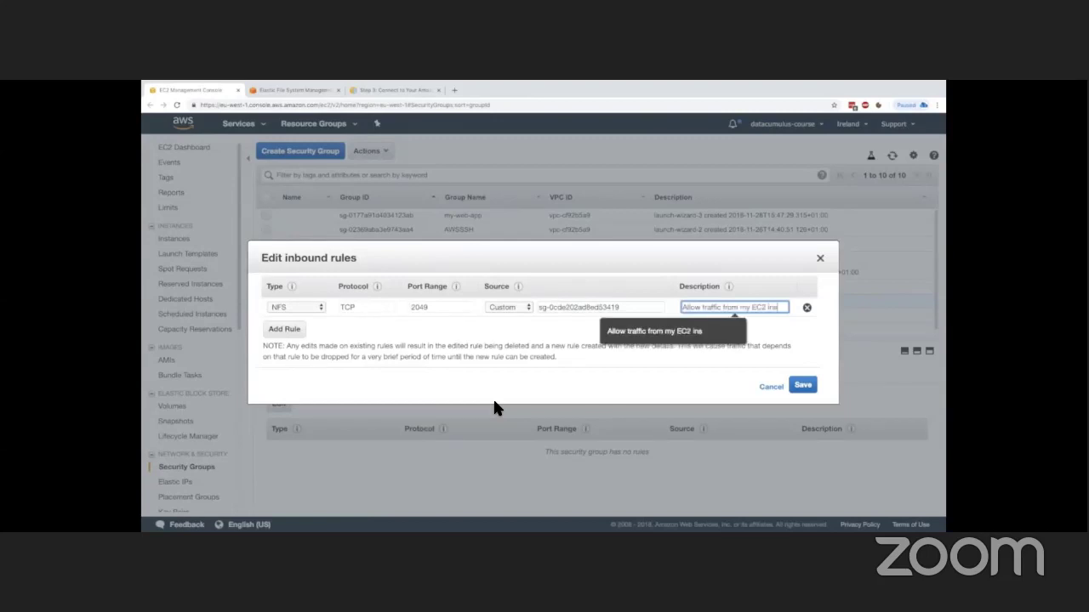
pyautogui.write('tances')
pyautogui.press('Tab')
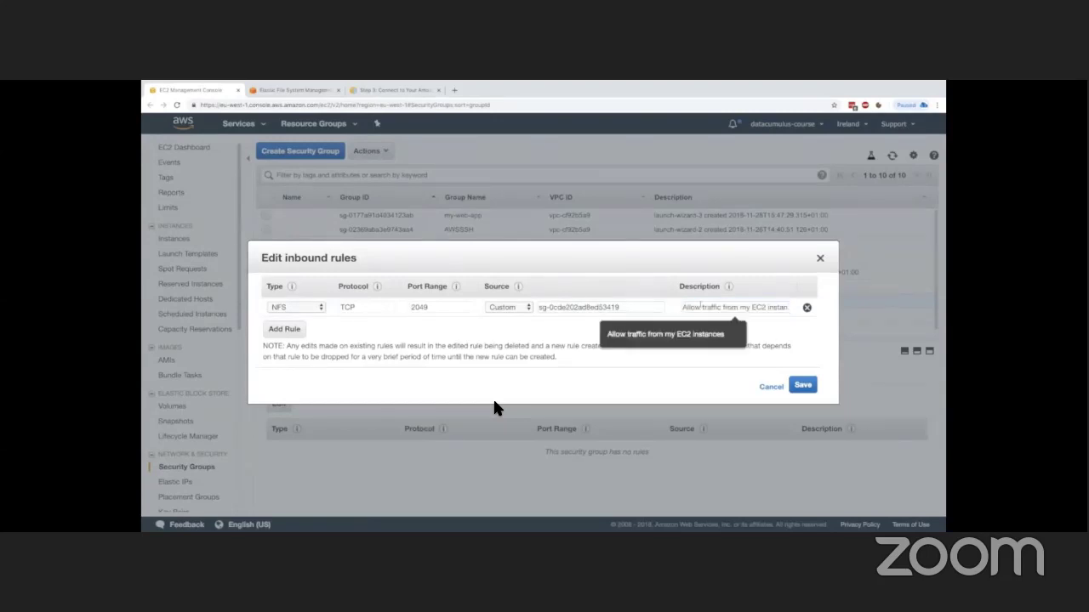
pyautogui.write('NFS')
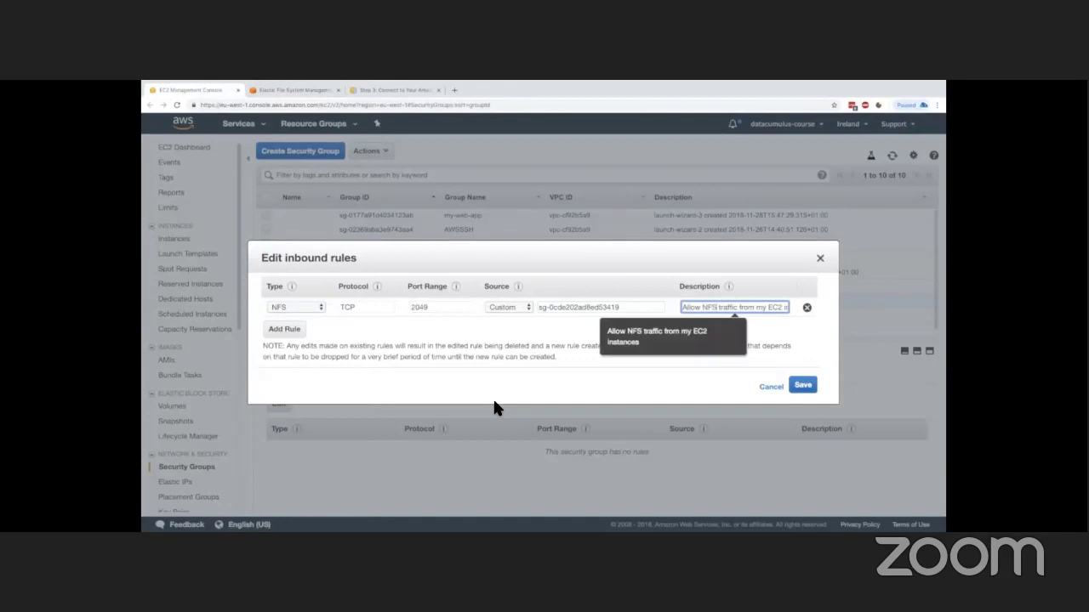
pyautogui.press('Tab')
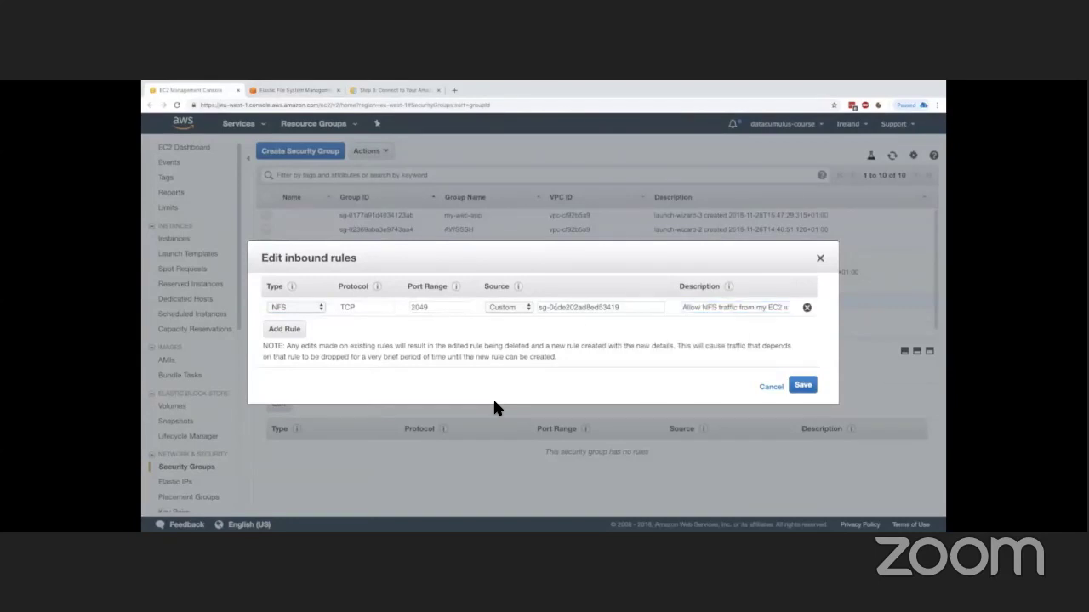
pyautogui.hotkey('shift', 'Tab')
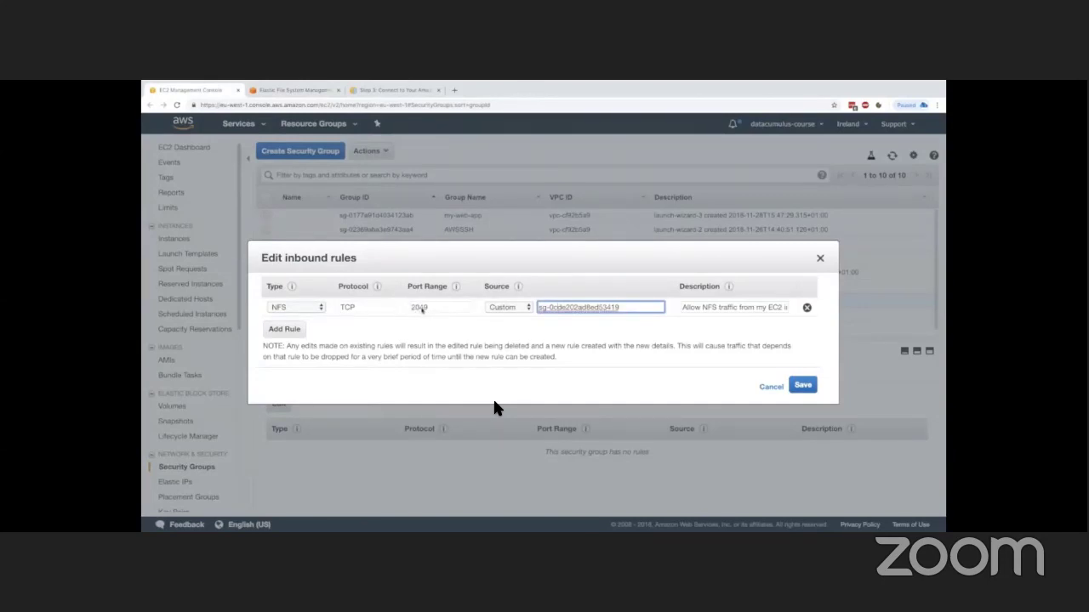
pyautogui.click(796, 385)
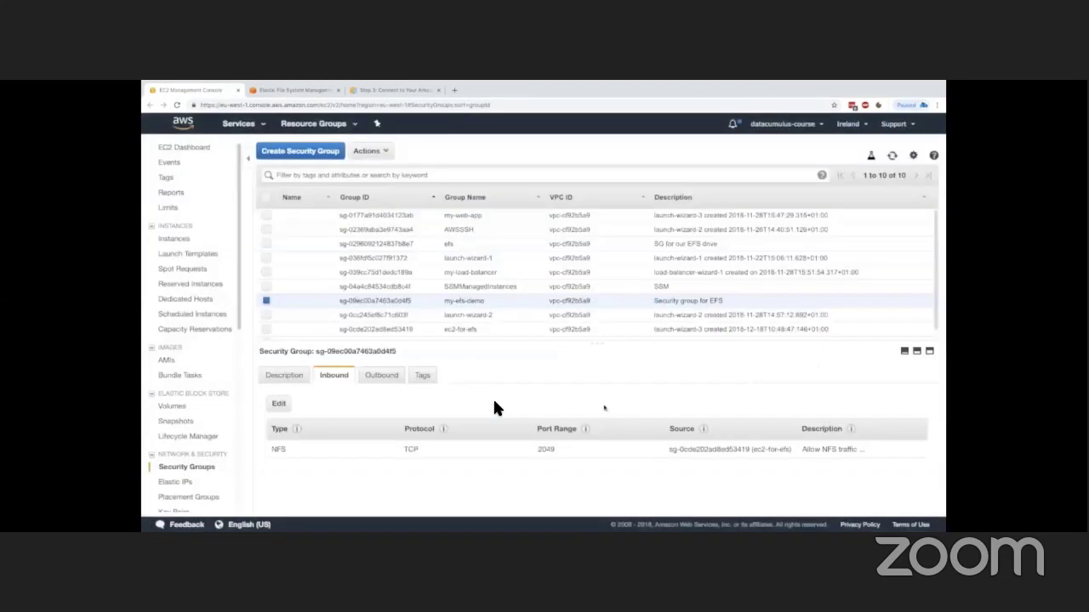
# Step: Cancel the hung mount on the first instance and rerun sudo mount -t efs fs-14ca16dc:/ /efs
pyautogui.hotkey('ctrl', 'Right')
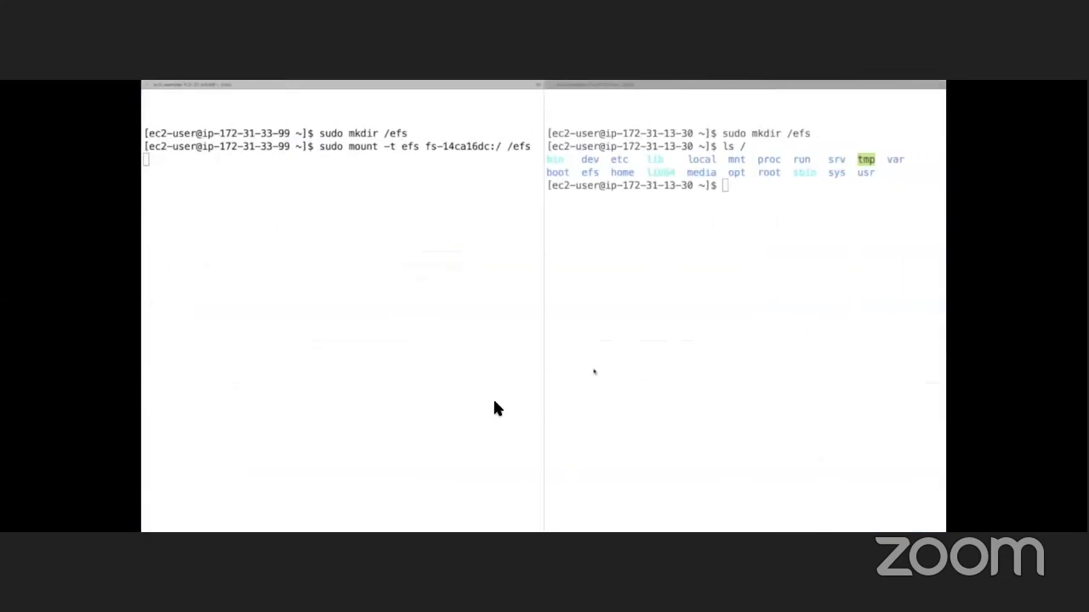
pyautogui.hotkey('ctrl', 'c')
pyautogui.hotkey('ctrl', 'l')
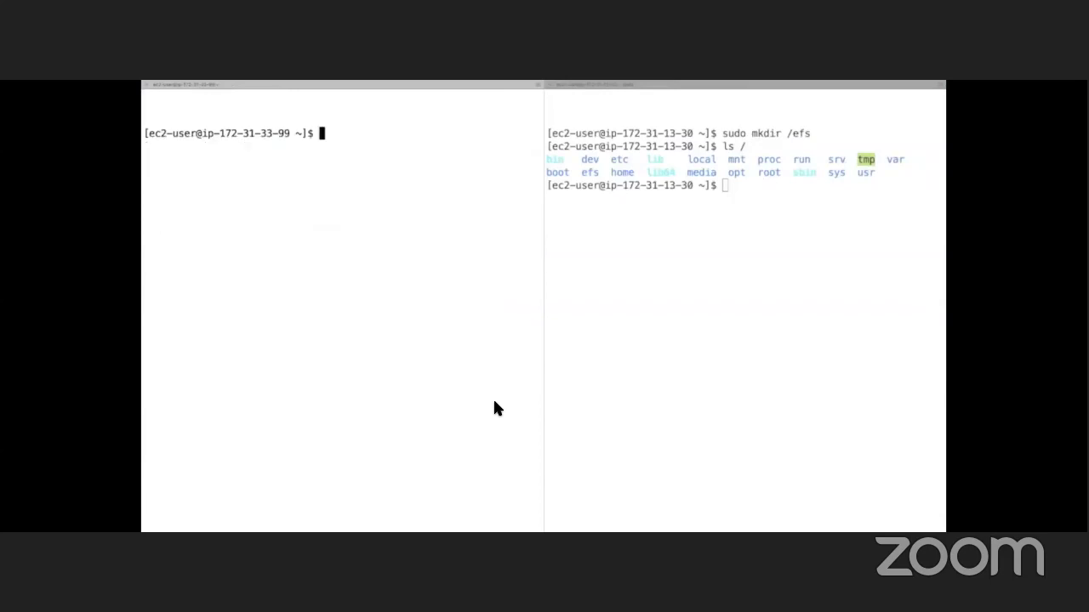
pyautogui.press('Up')
pyautogui.press('Return')
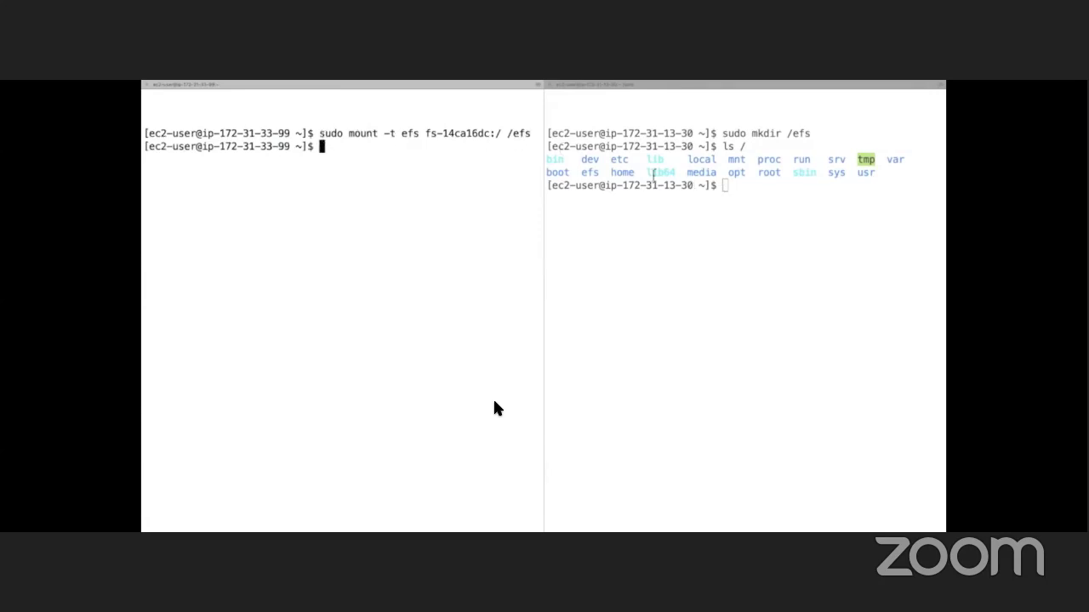
# Step: Copy the same mount command to the second instance's terminal and run it
pyautogui.moveTo(320, 136); pyautogui.dragTo(531, 136)
pyautogui.click(797, 190)
pyautogui.hotkey('ctrl', 'shift', 'v')
pyautogui.press('Return')
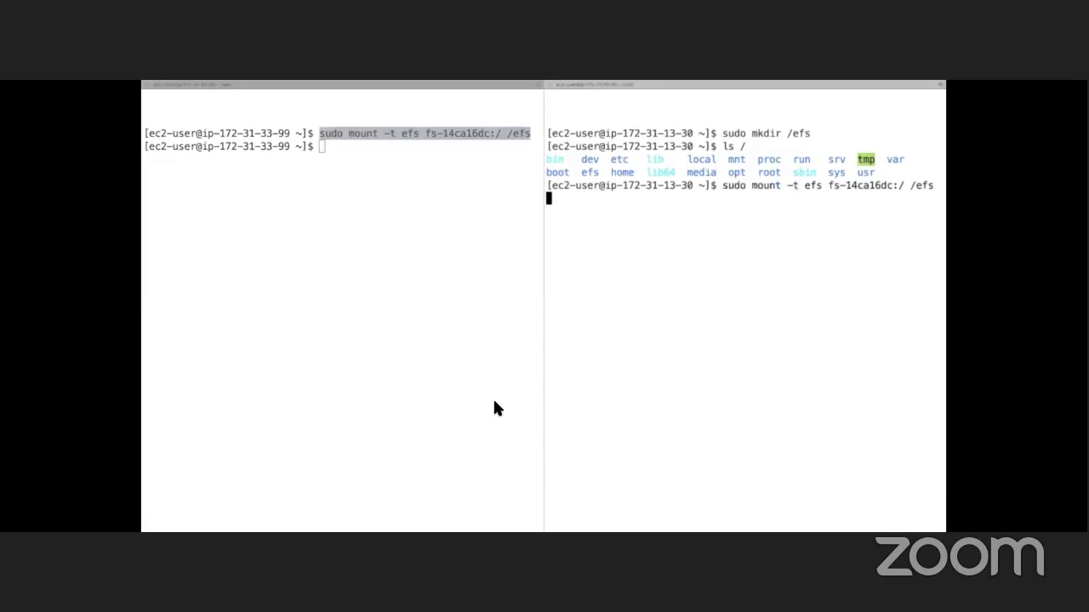
pyautogui.click(453, 192)
pyautogui.click(742, 207)
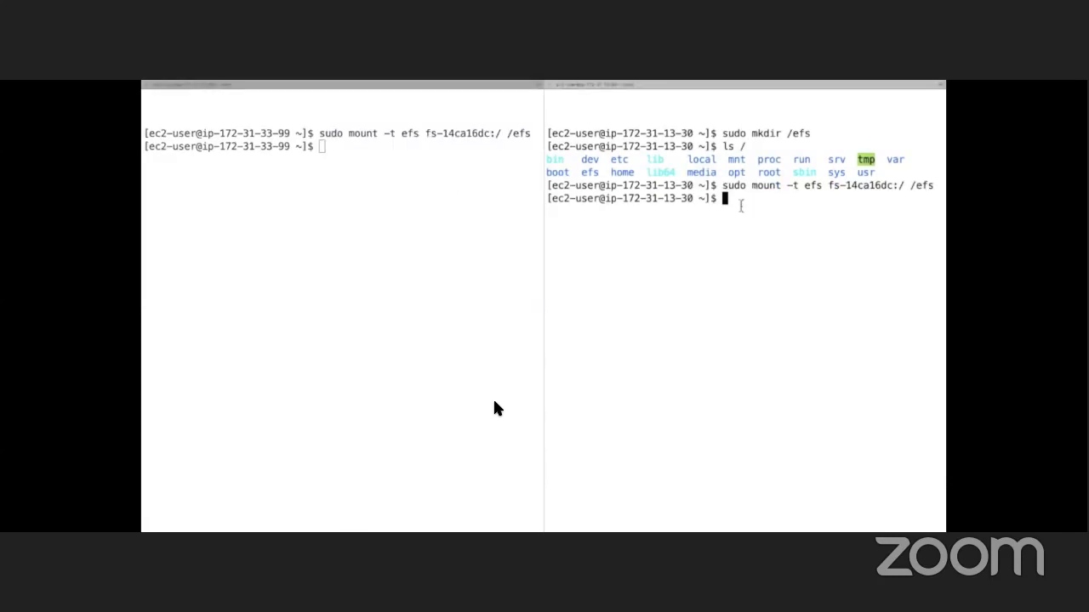
# Step: On both instances, clear the terminal, change into /efs, and become root with sudo su
pyautogui.hotkey('ctrl', 'l')
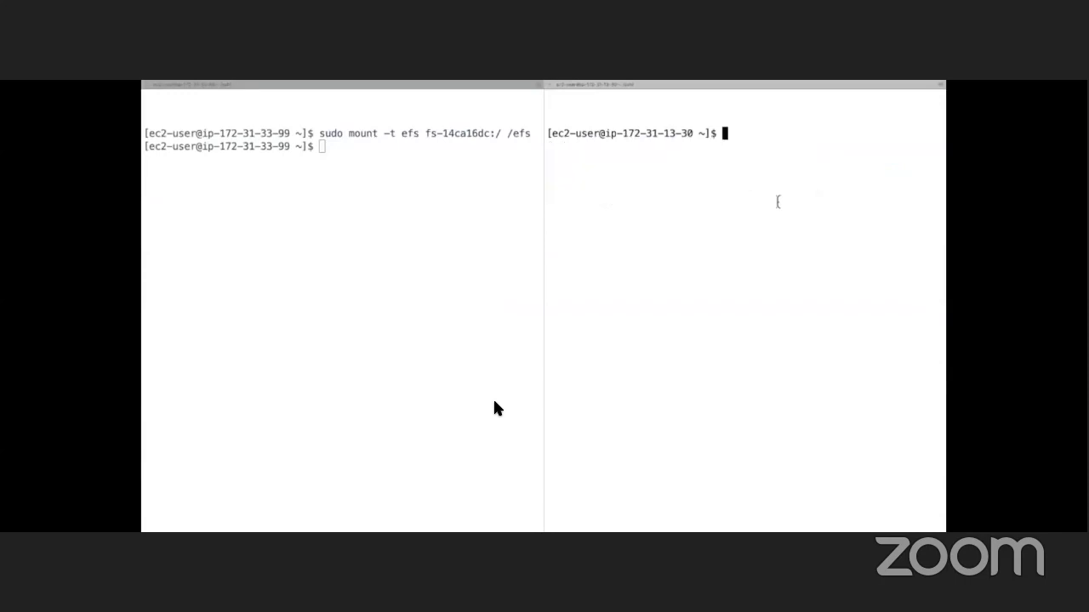
pyautogui.click(388, 178)
pyautogui.hotkey('ctrl', 'l')
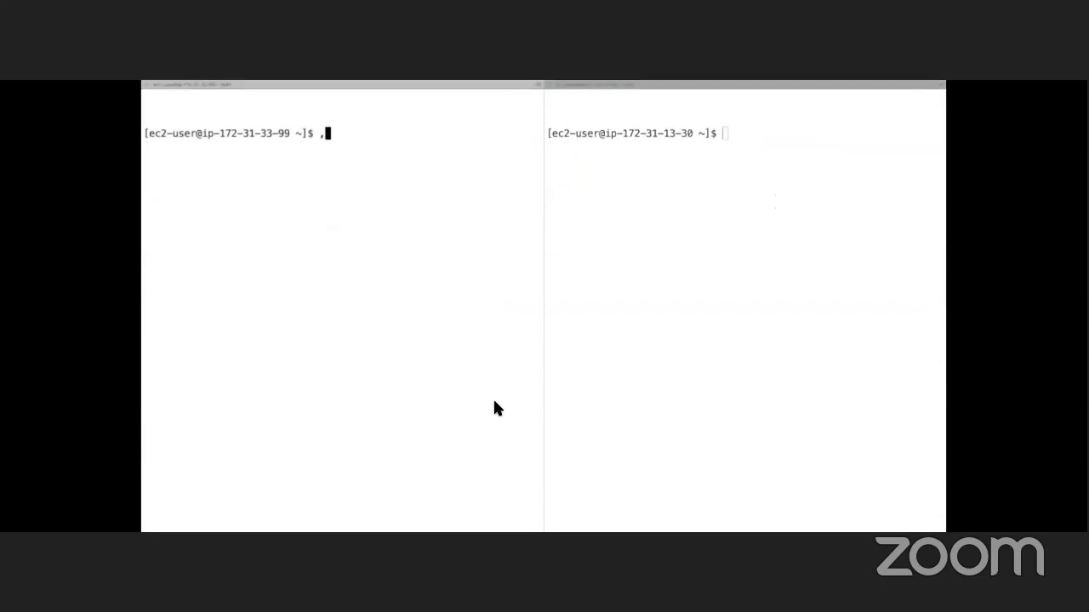
pyautogui.write('cd /efs')
pyautogui.press('Return')
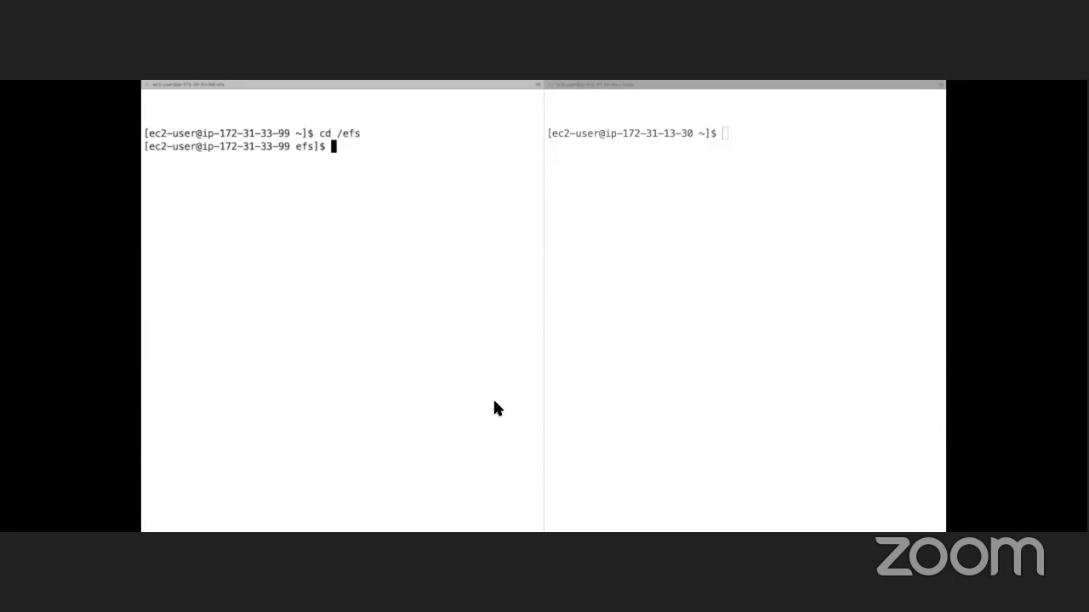
pyautogui.write('sudo su')
pyautogui.press('Return')
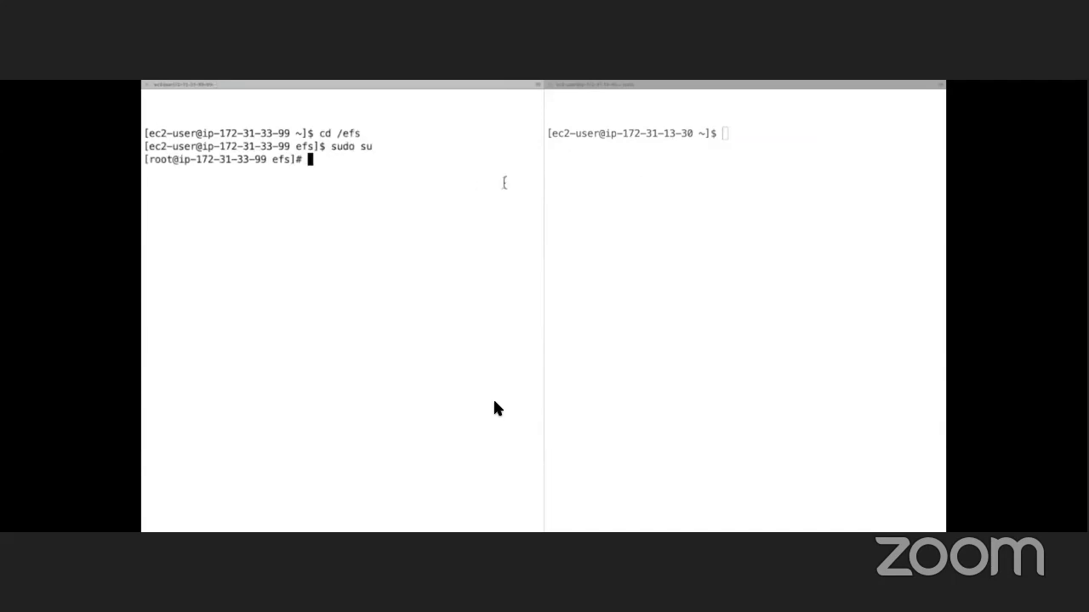
pyautogui.click(707, 189)
pyautogui.write('cd /efs')
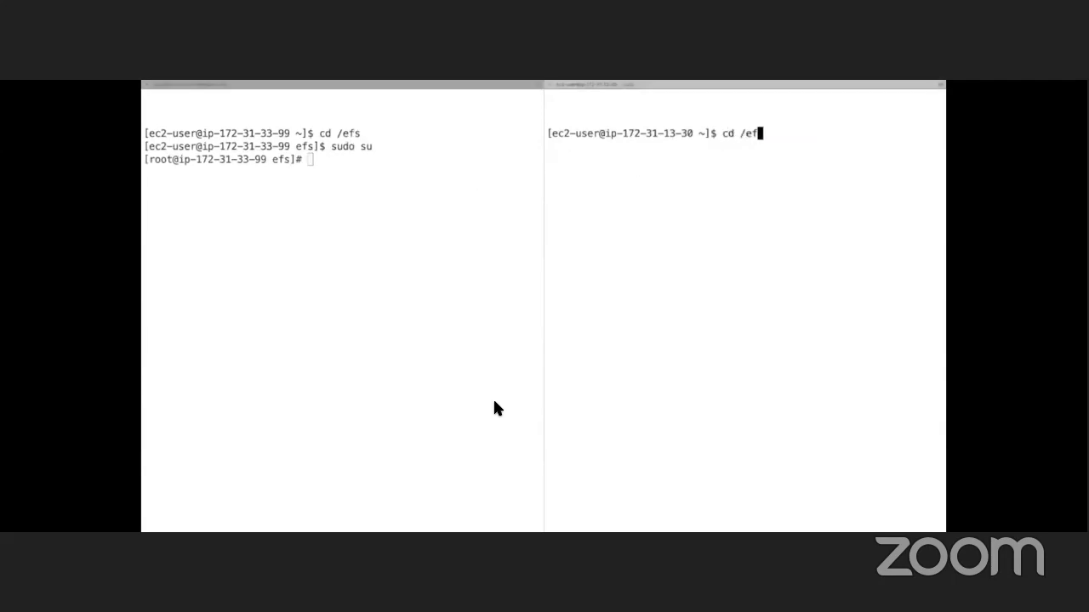
pyautogui.press('Return')
pyautogui.write('sudo su')
pyautogui.press('Return')
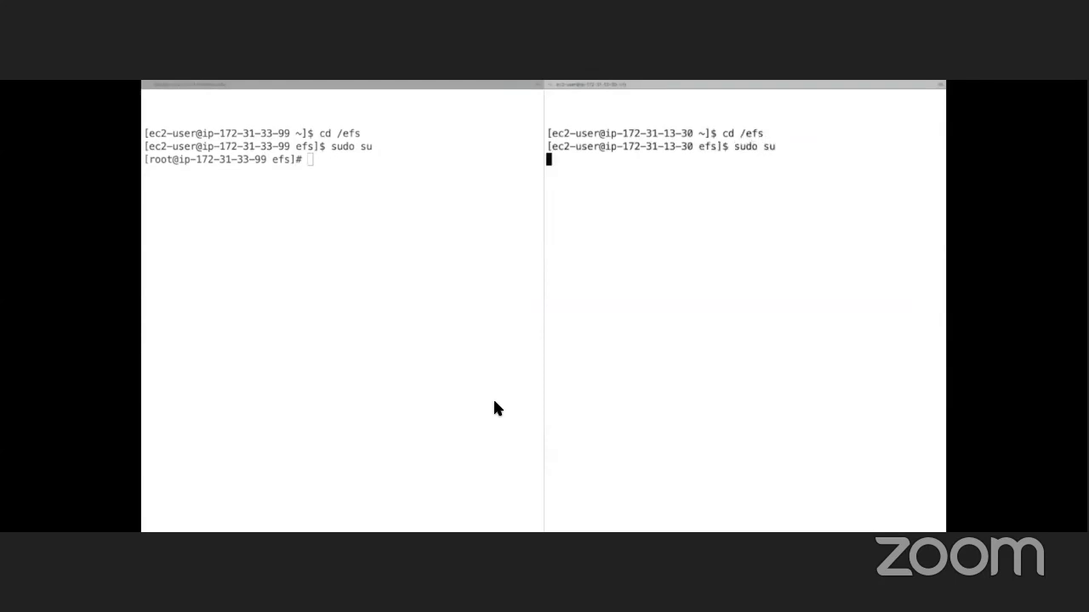
# Step: On the first instance, write "hello" into hello.txt, then list it and print its contents
pyautogui.click(445, 198)
pyautogui.write('echo "hello')
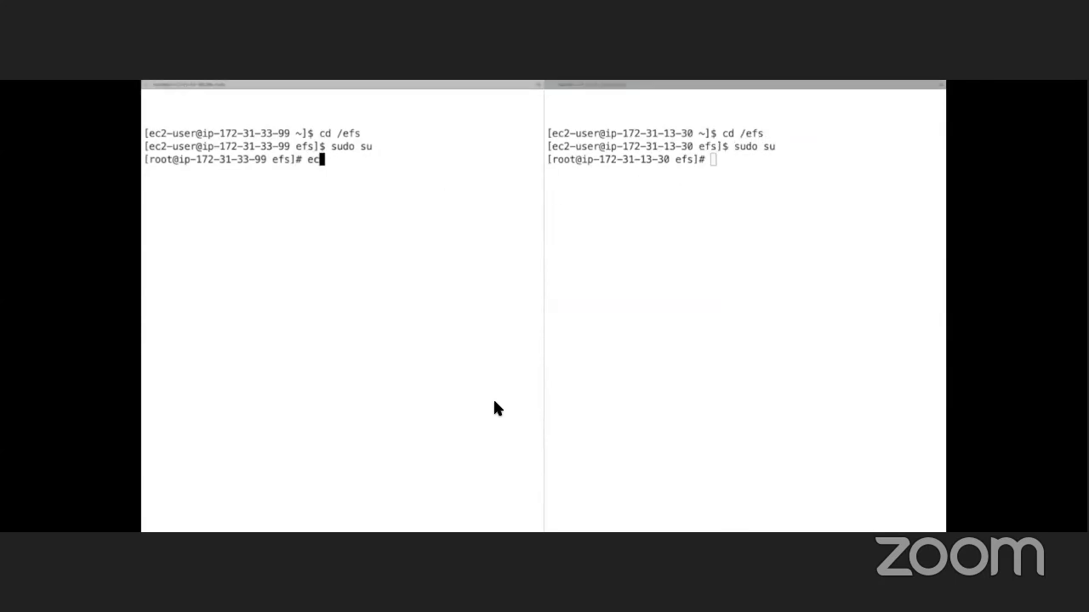
pyautogui.write('" > hello.tx')
pyautogui.write('t')
pyautogui.press('Return')
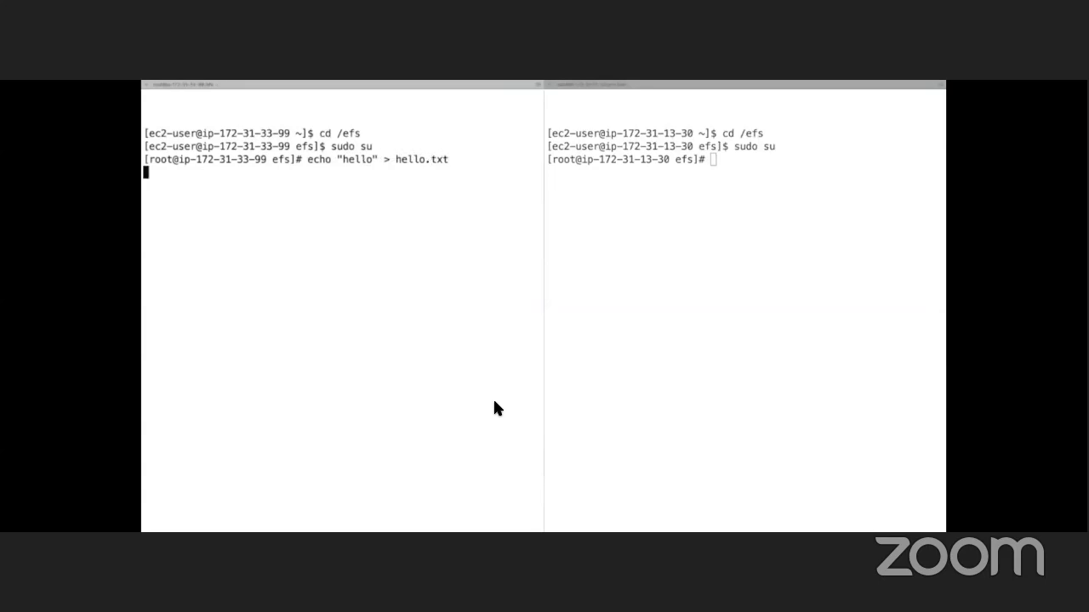
pyautogui.write('ls')
pyautogui.press('Return')
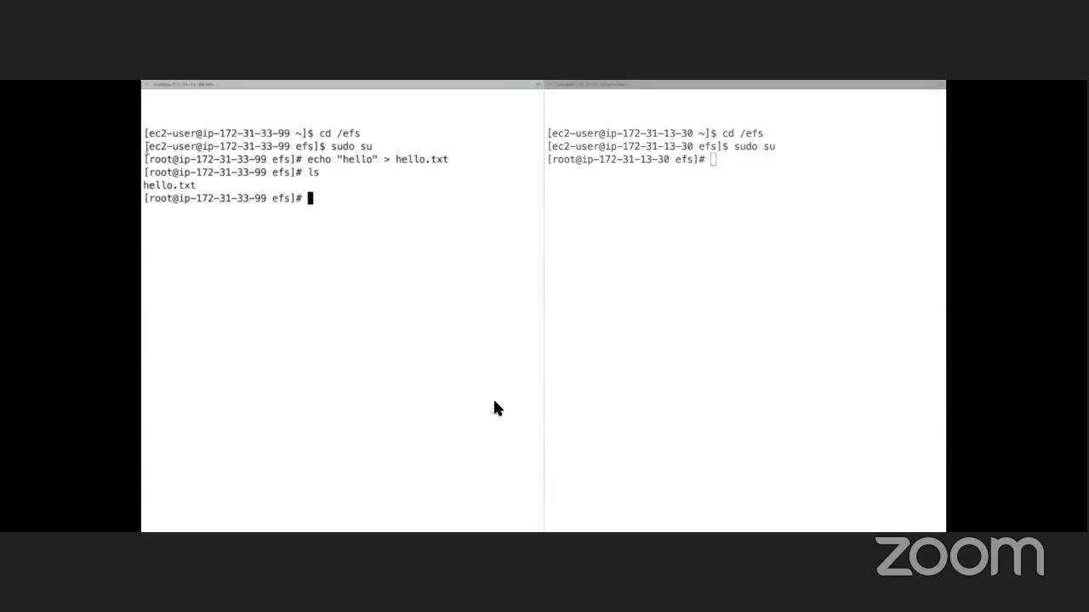
pyautogui.write('cat hello.txt')
pyautogui.press('Return')
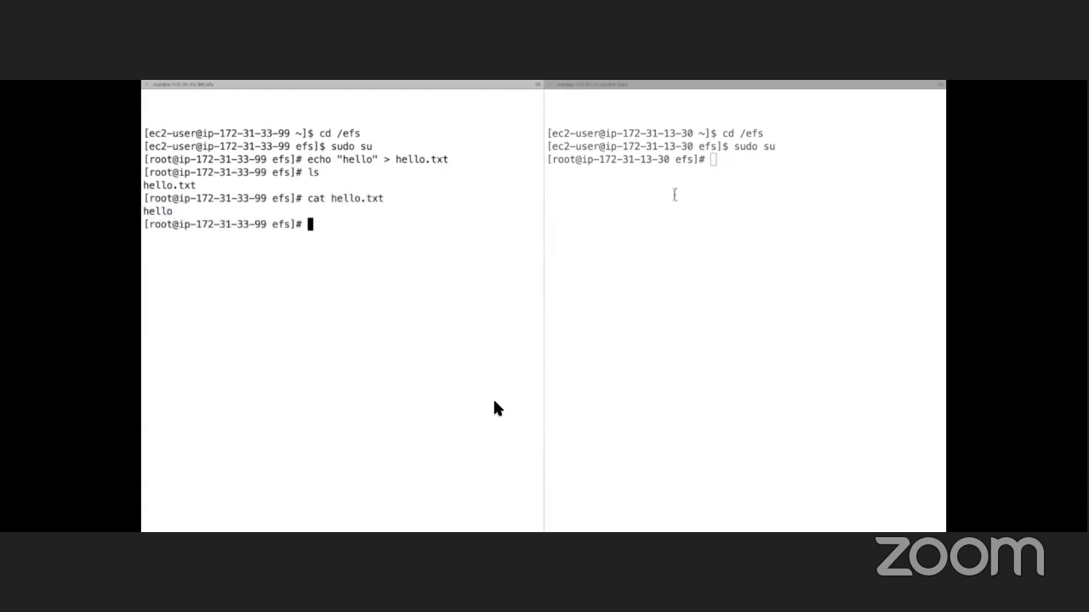
# Step: List /efs on the second instance to confirm hello.txt appears there
pyautogui.click(588, 170)
pyautogui.click(282, 223)
pyautogui.click(760, 176)
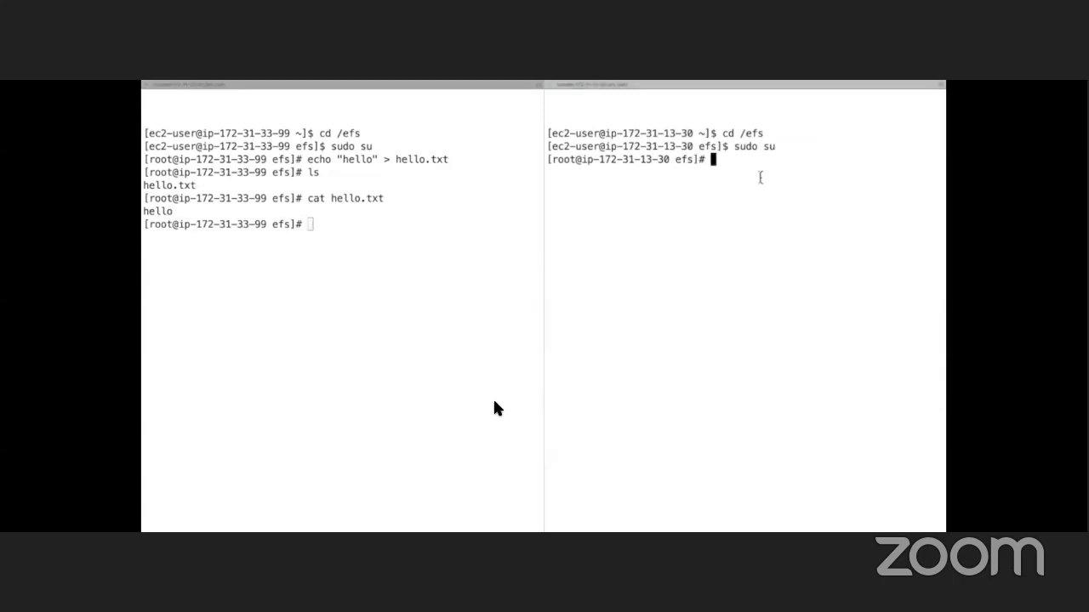
pyautogui.write('ls')
pyautogui.press('Return')
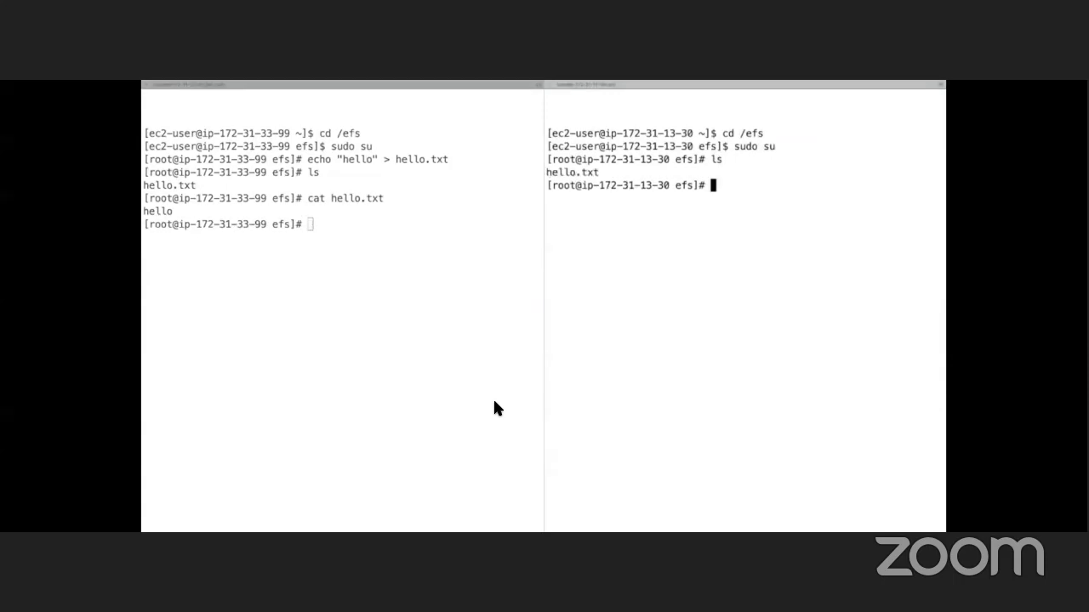
pyautogui.doubleClick(590, 173)
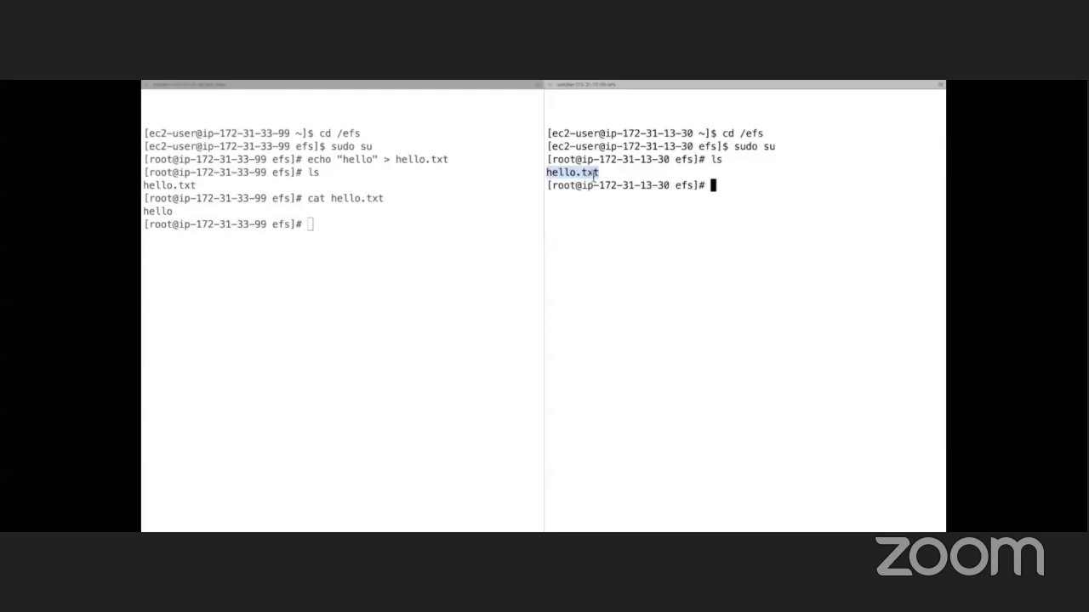
pyautogui.click(779, 236)
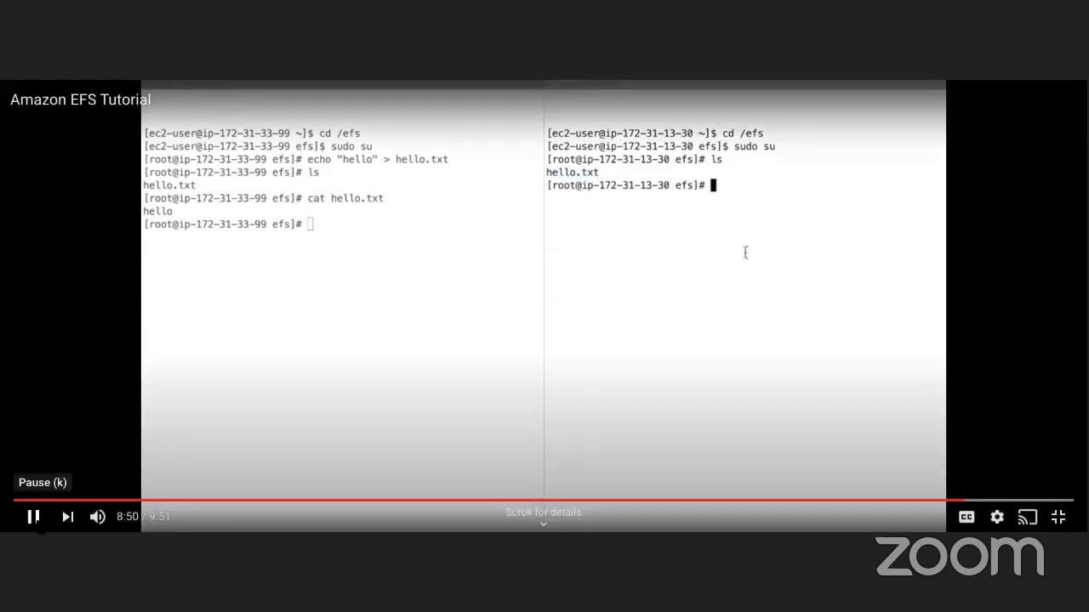
# Step: Pause and resume the Amazon EFS Tutorial, pause at the 9:42 end screen, then exit full screen
pyautogui.click(38, 524)
pyautogui.click(34, 519)
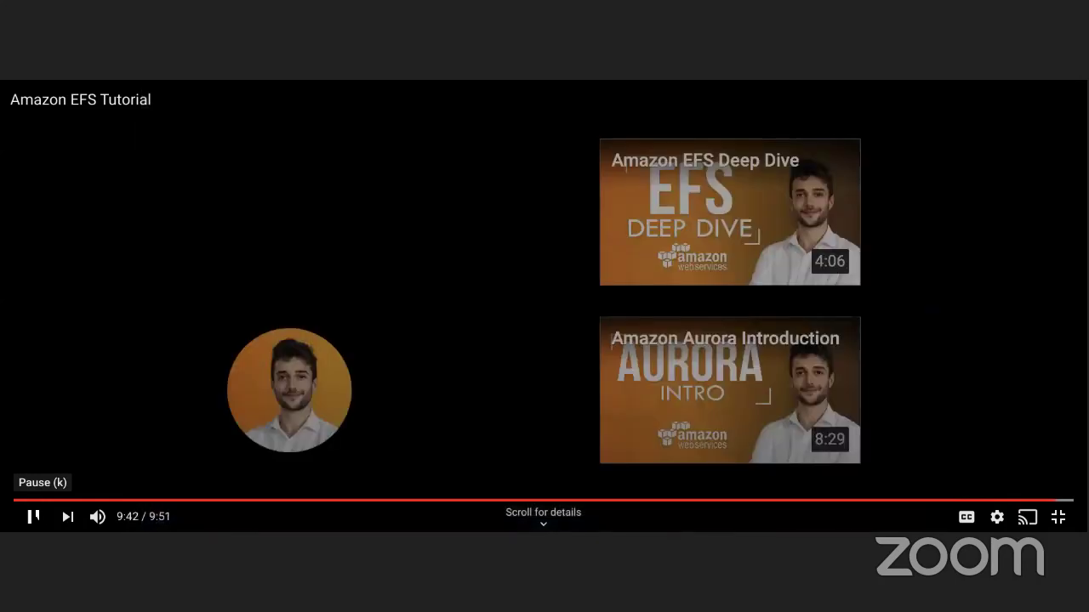
pyautogui.click(34, 517)
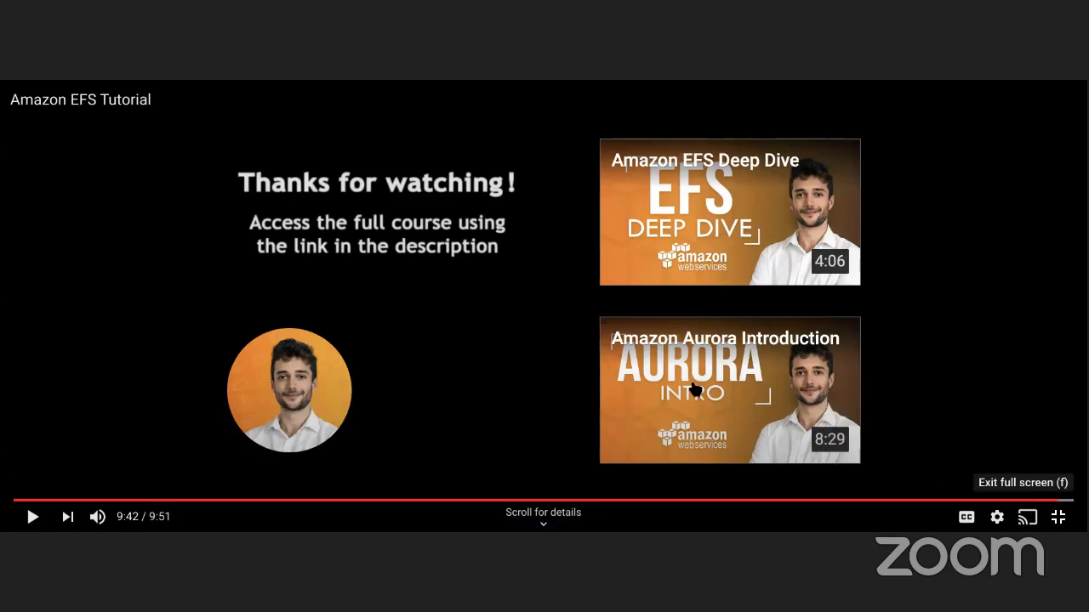
pyautogui.press('Escape')
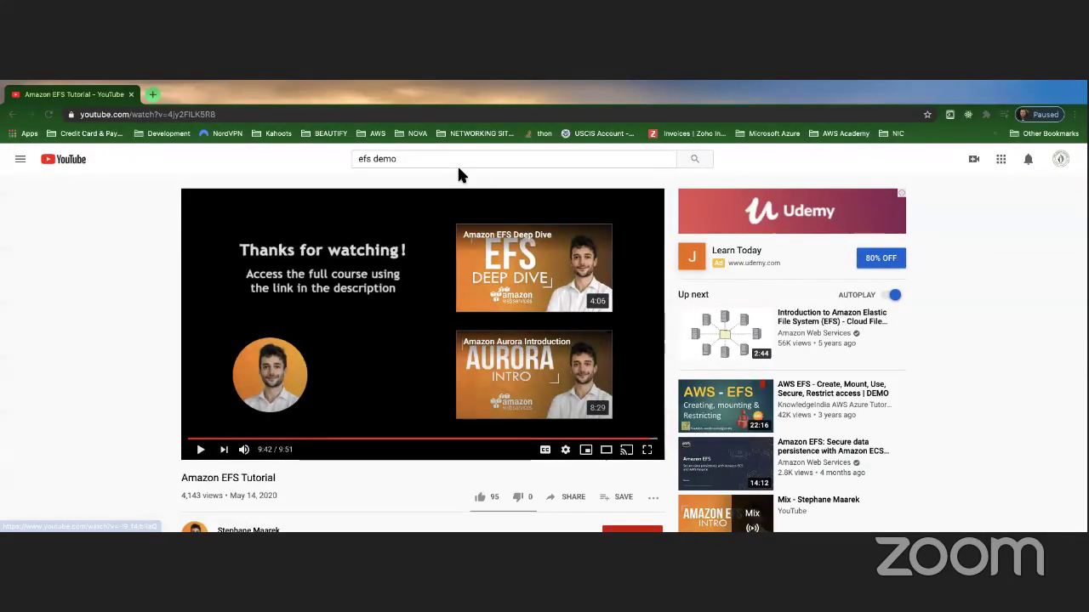
# Step: Take the course video out of full screen and switch desktop spaces back to slide 43
pyautogui.hotkey('ctrl', 'Left')
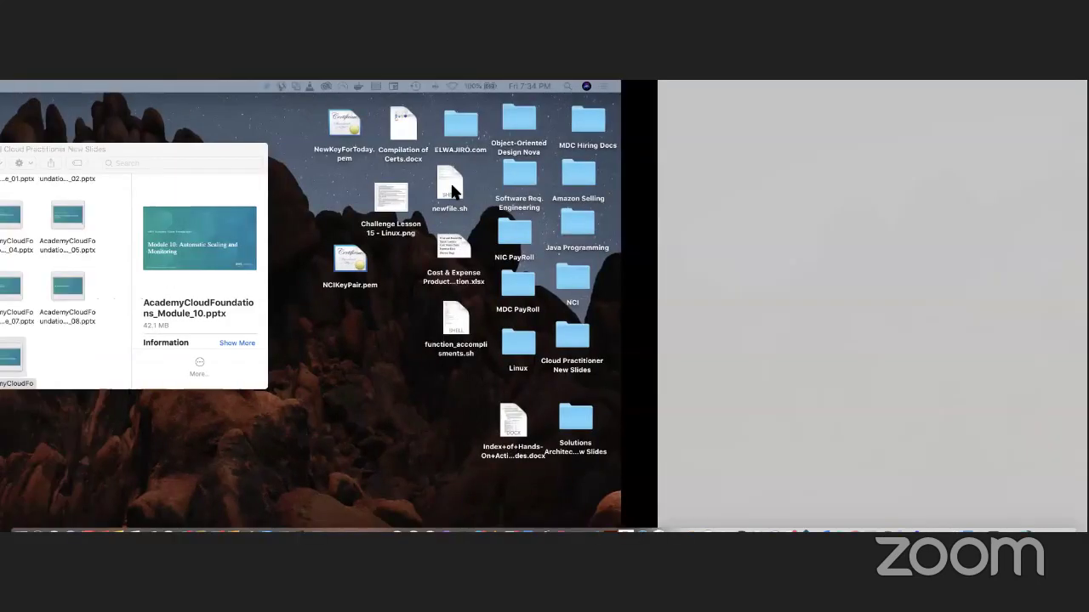
pyautogui.hotkey('ctrl', 'Right')
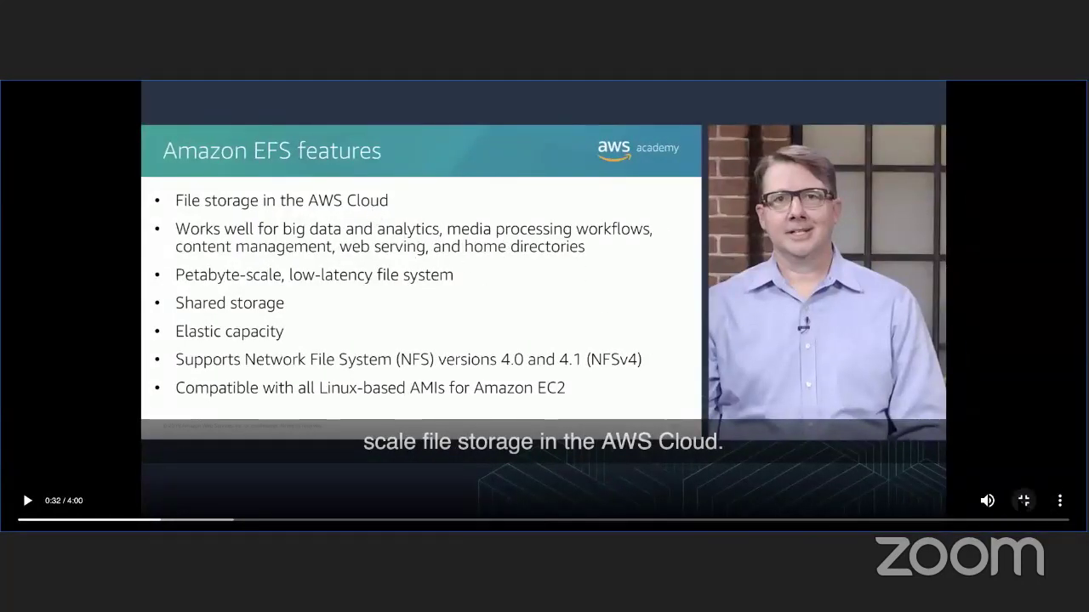
pyautogui.click(1023, 500)
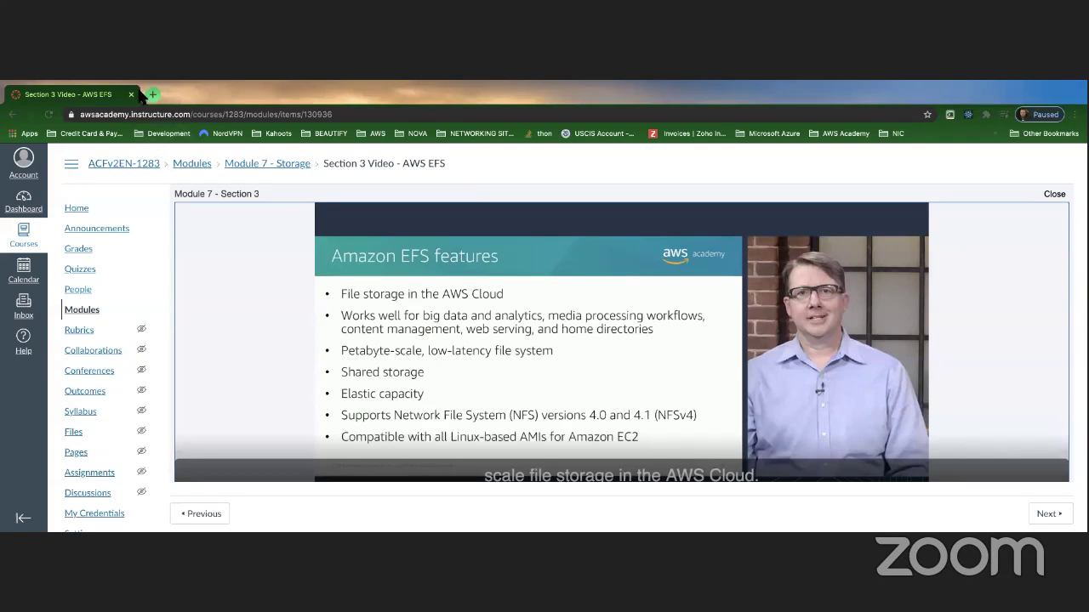
pyautogui.hotkey('ctrl', 'Left')
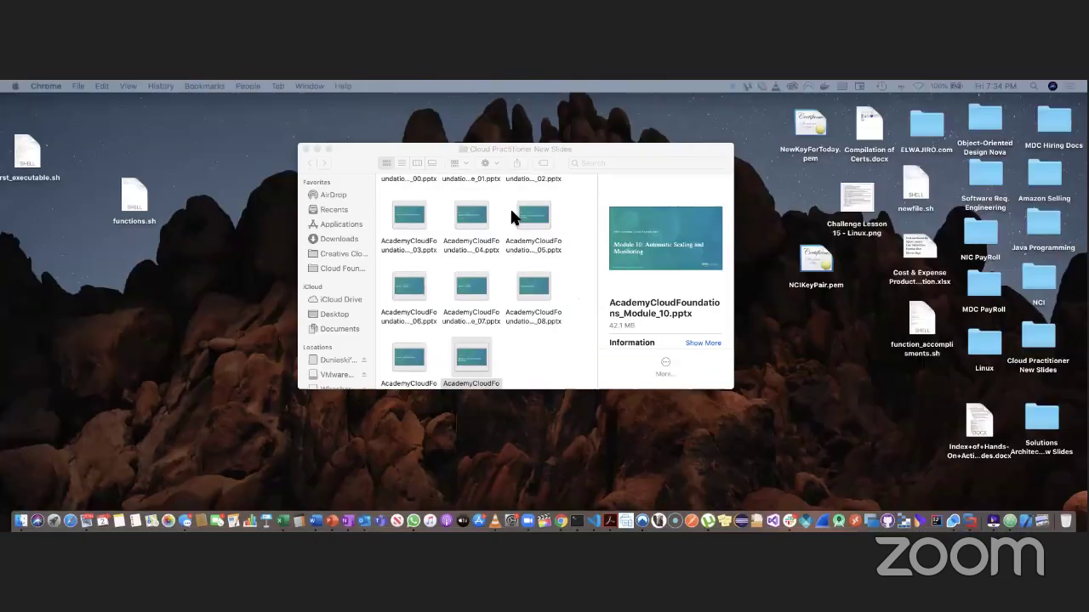
pyautogui.hotkey('ctrl', 'Right')
pyautogui.hotkey('ctrl', 'Right')
pyautogui.hotkey('ctrl', 'Right')
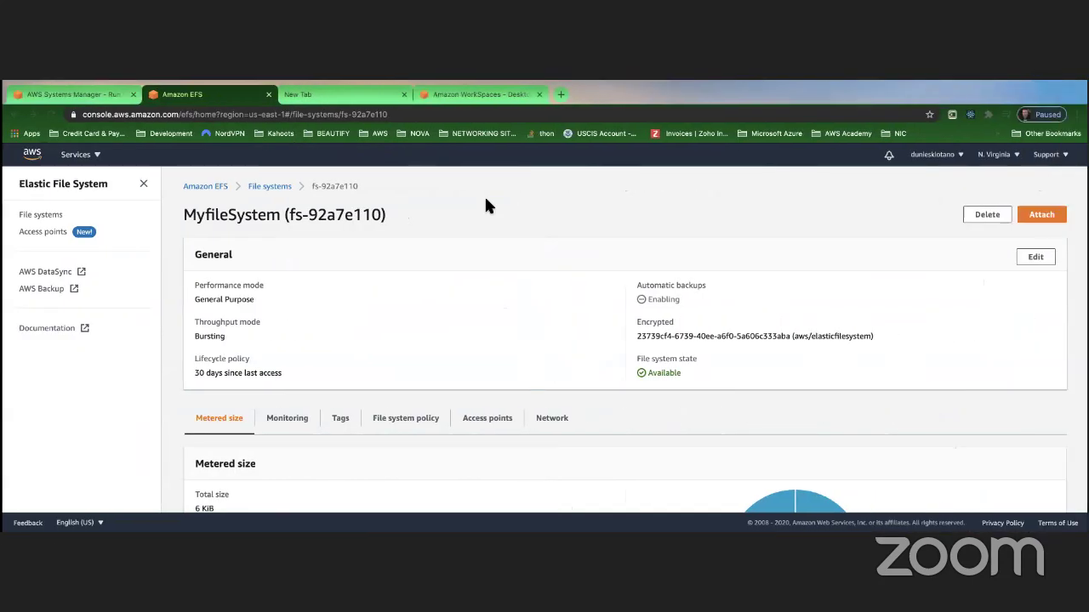
pyautogui.hotkey('ctrl', 'Left')
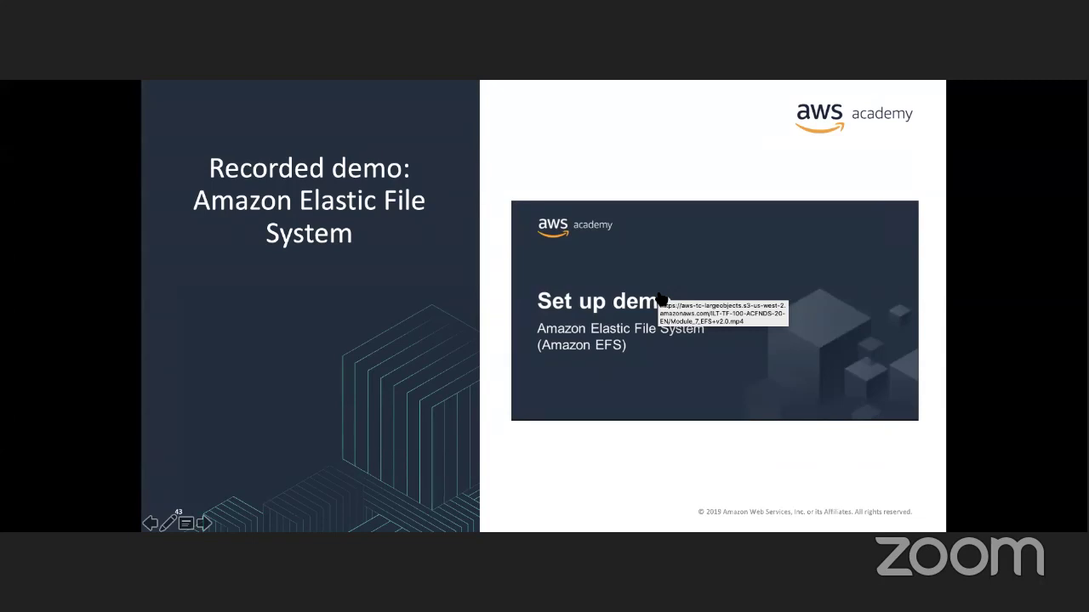
# Step: Advance the slideshow to slide 46, "Amazon S3 Glacier review"
pyautogui.press('Right')
pyautogui.press('Right')
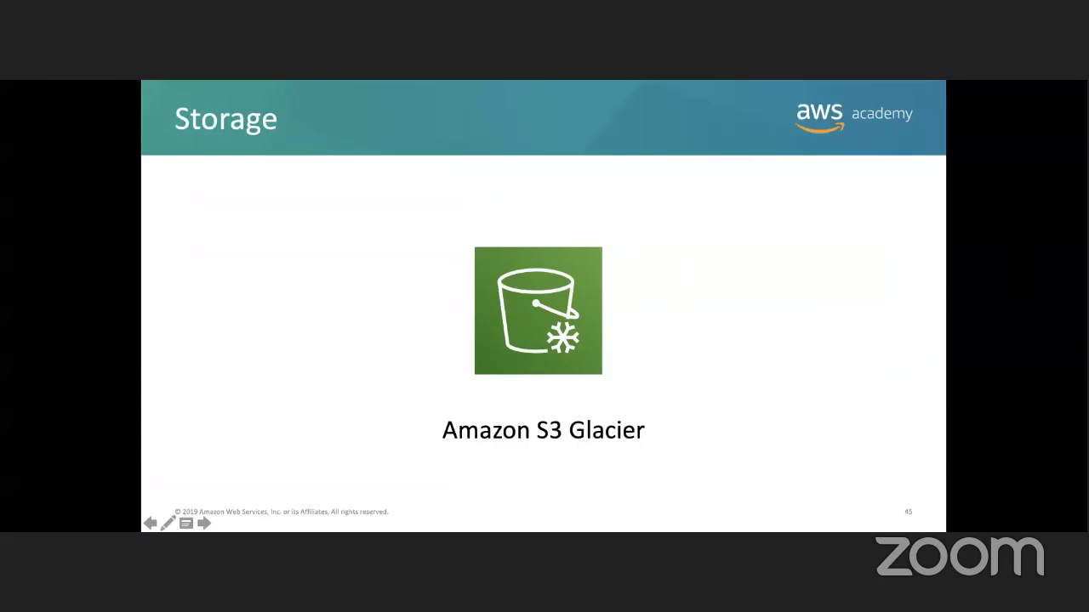
pyautogui.click(551, 372)
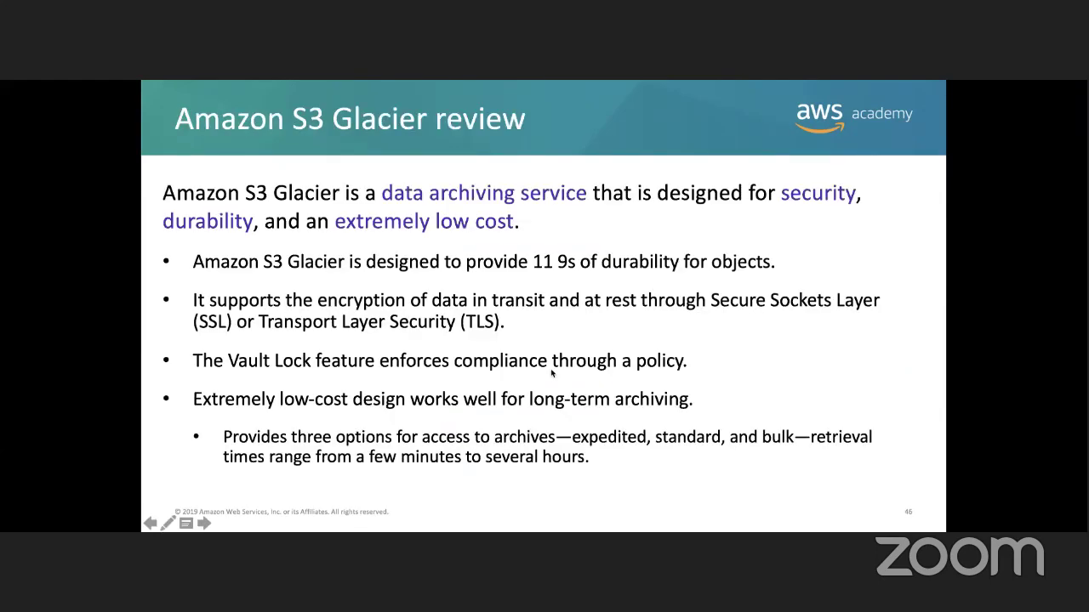
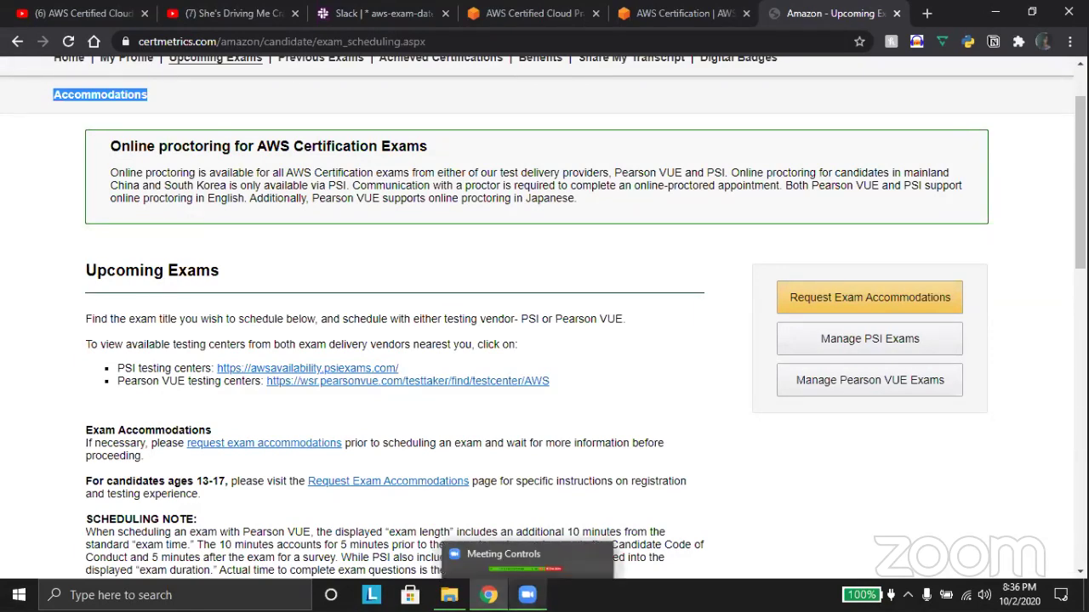
# Step: Dismiss the meeting preview and scroll CertMetrics down to the Eligible Exams table showing Cloud Practitioner
pyautogui.click(527, 595)
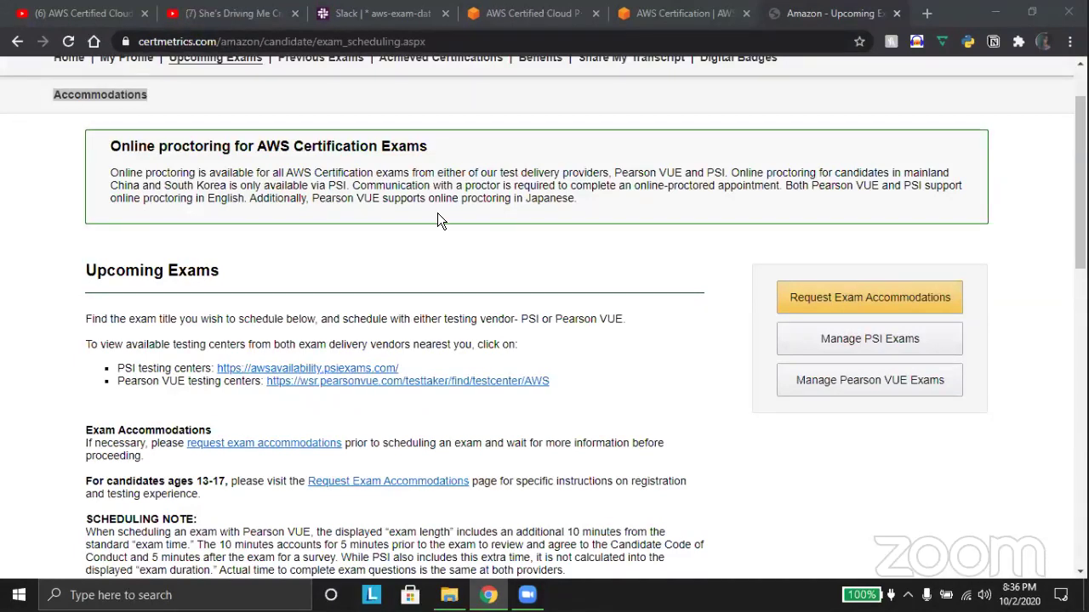
pyautogui.scroll(-2, 440, 221)
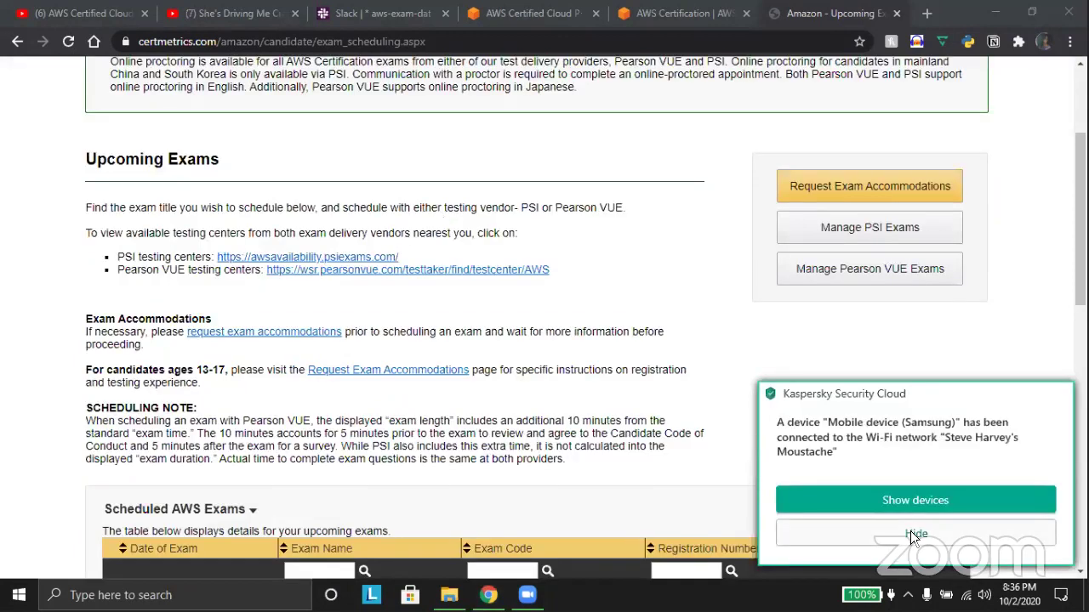
pyautogui.scroll(-5, 739, 439)
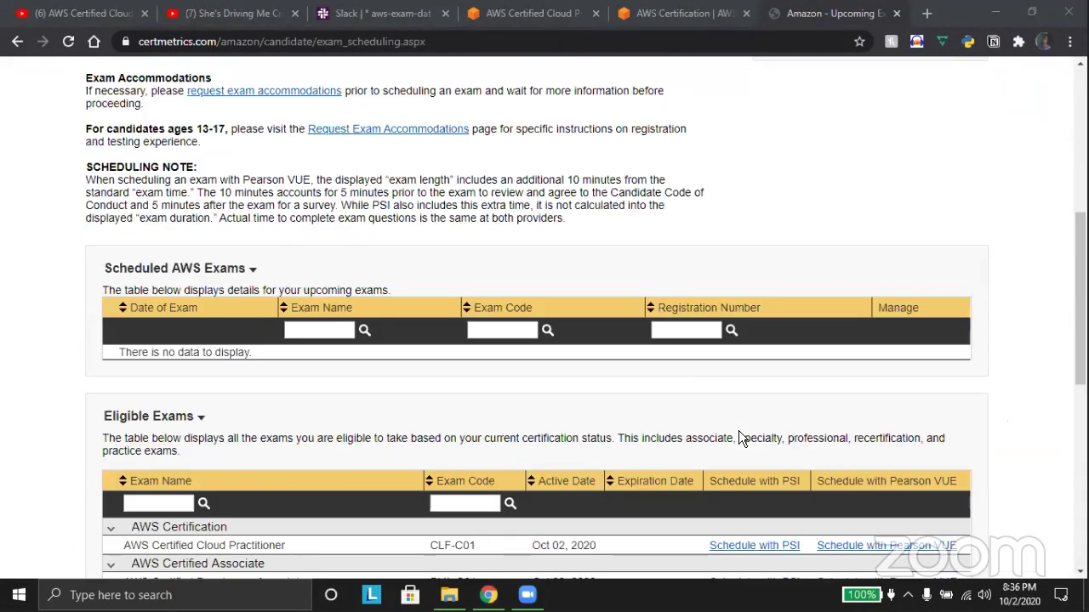
pyautogui.scroll(-5, 738, 439)
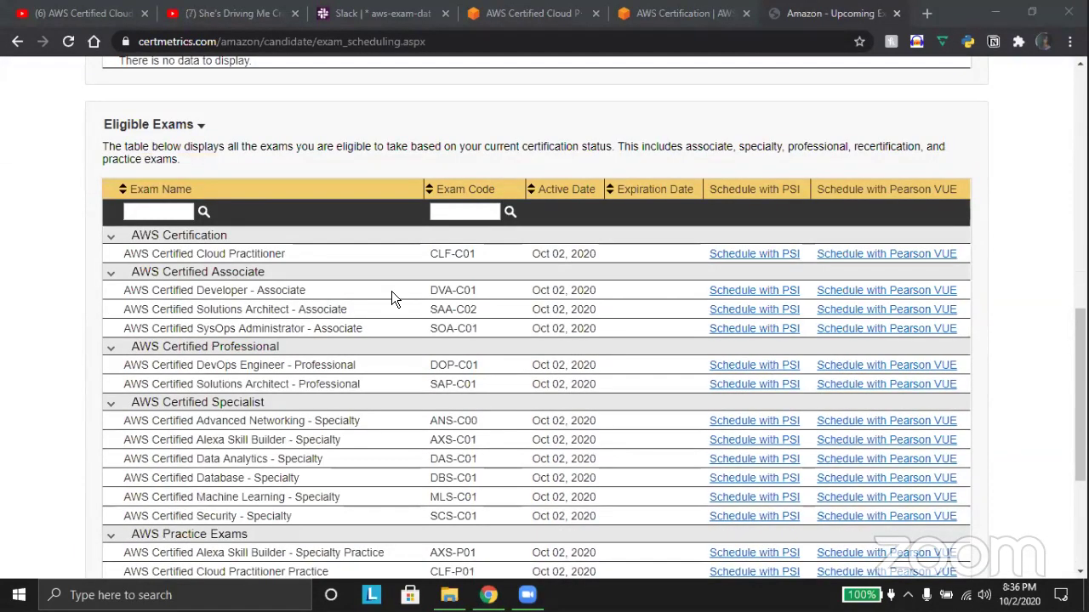
pyautogui.scroll(-1, 391, 291)
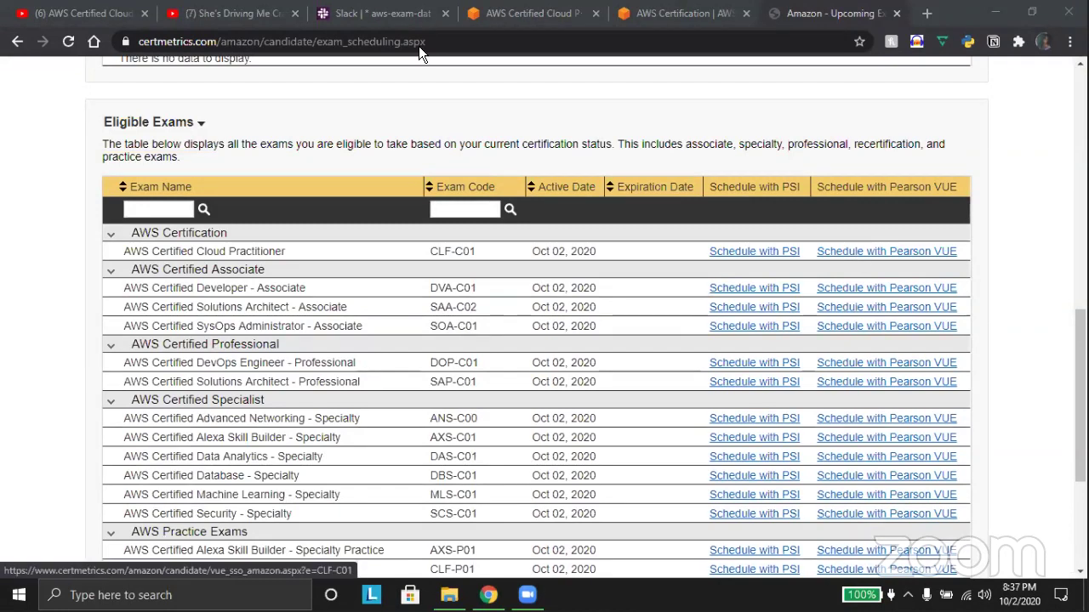
# Step: Schedule Cloud Practitioner with Pearson VUE and choose the home-or-office delivery option
pyautogui.click(912, 254)
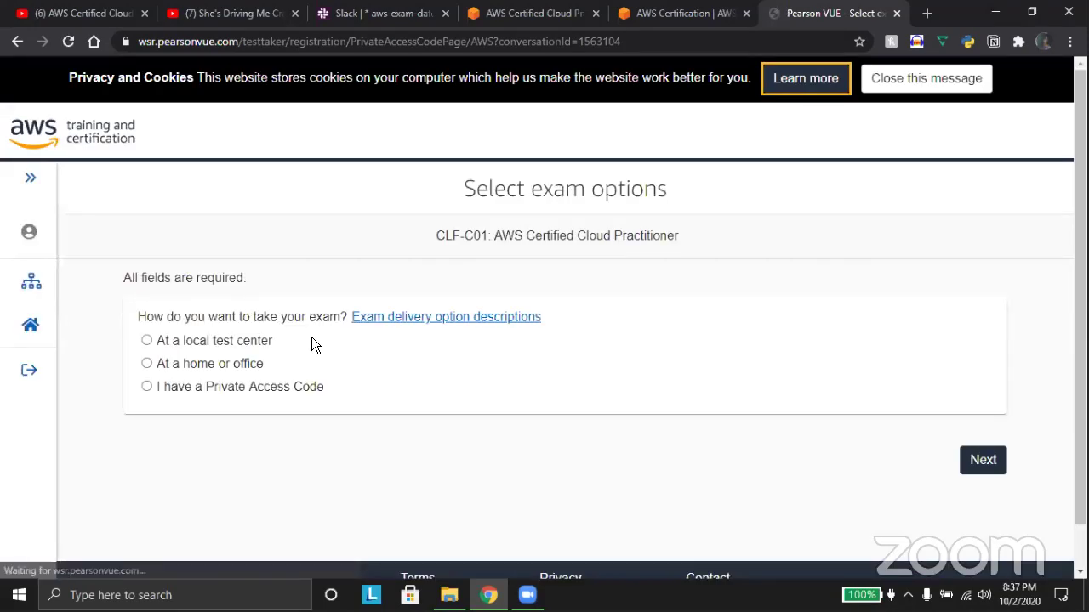
pyautogui.click(245, 363)
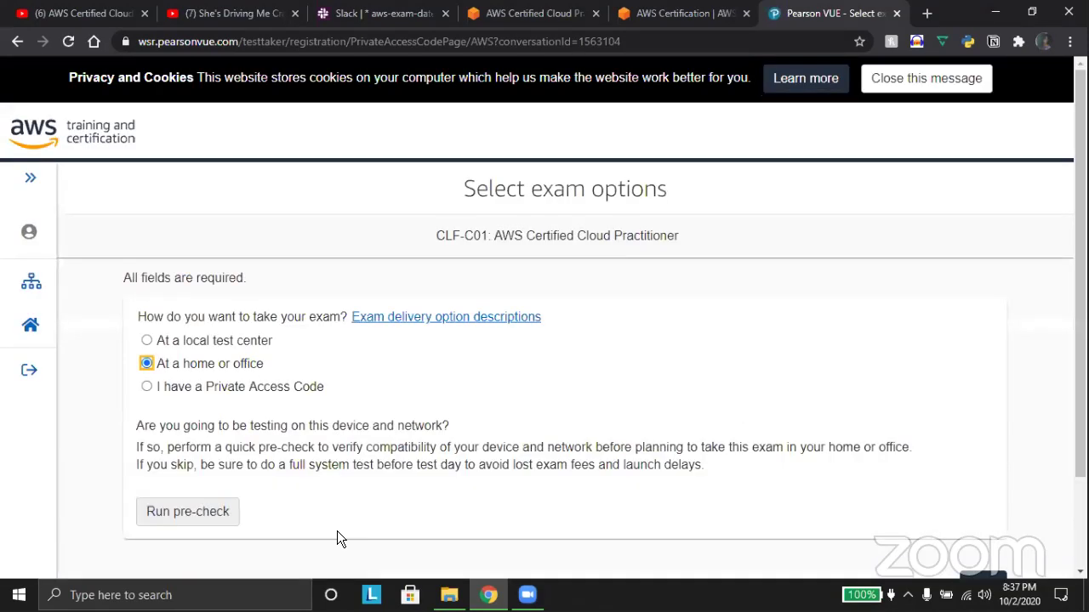
pyautogui.scroll(-2, 322, 536)
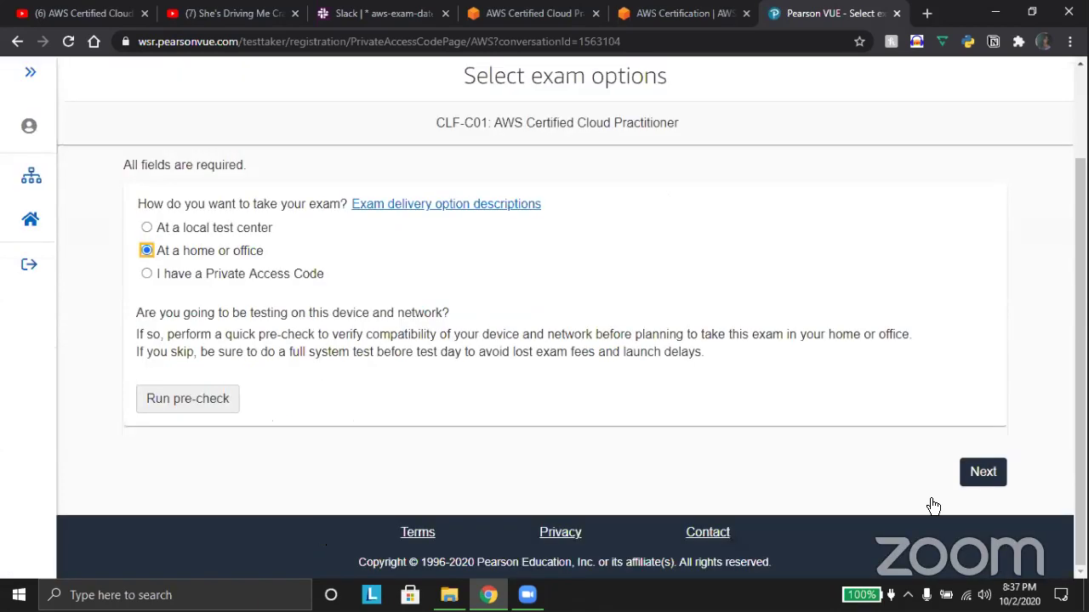
pyautogui.click(983, 472)
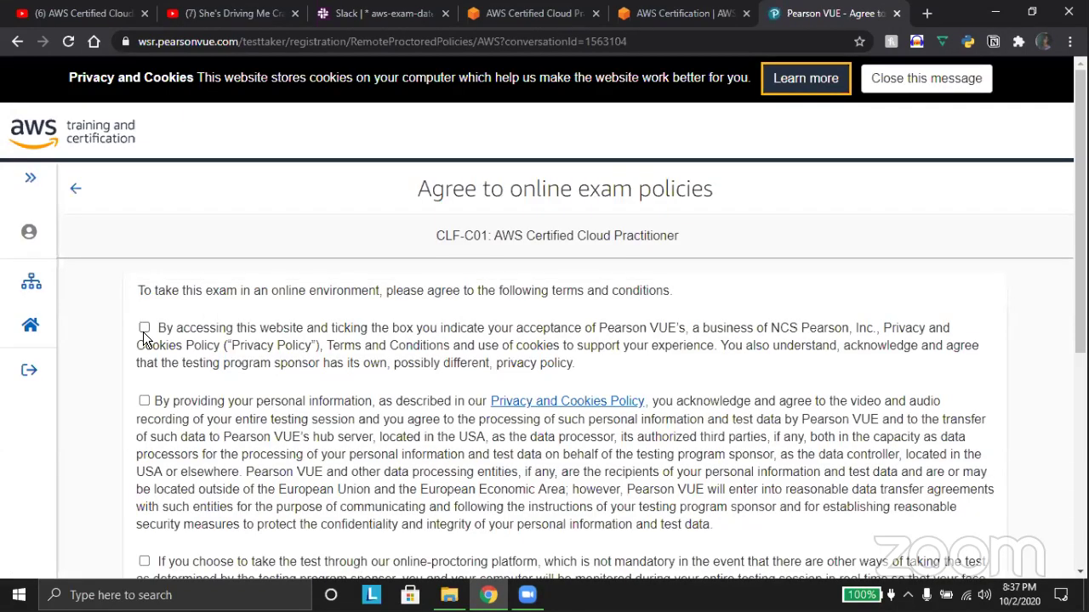
# Step: Agree to all four online exam policies: privacy, data recording, proctor monitoring, third-party presence
pyautogui.click(143, 330)
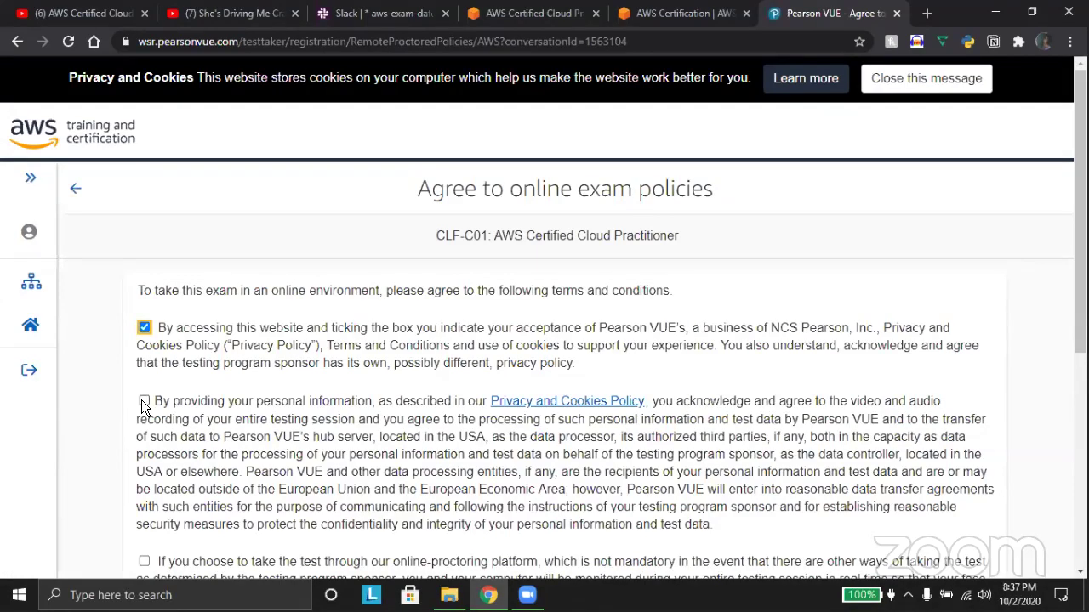
pyautogui.click(144, 403)
pyautogui.scroll(-3, 150, 336)
pyautogui.click(146, 340)
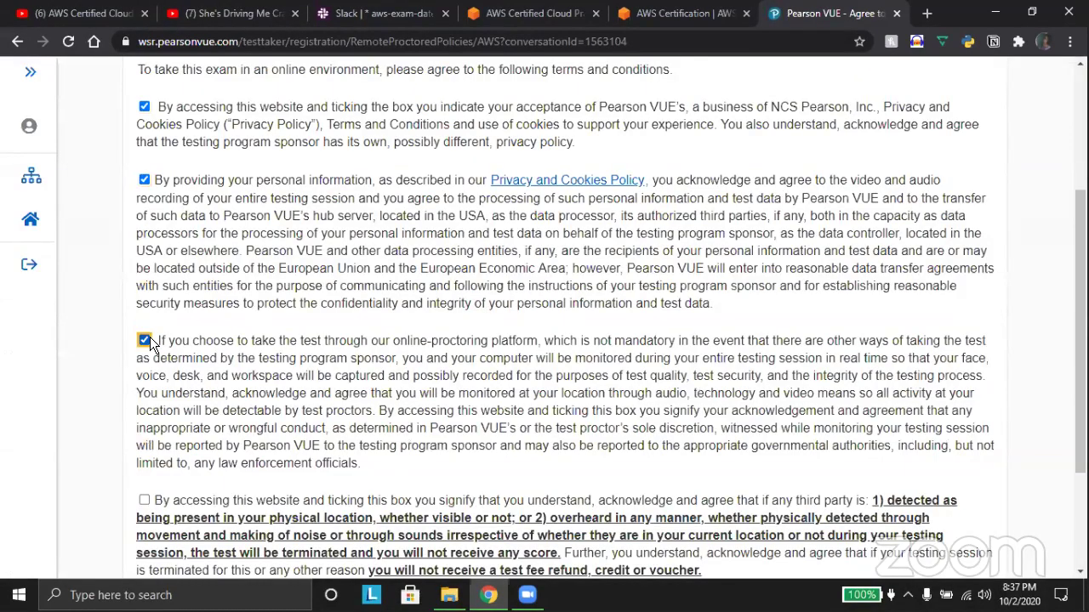
pyautogui.scroll(-2, 702, 220)
pyautogui.press('Tab')
pyautogui.press('space')
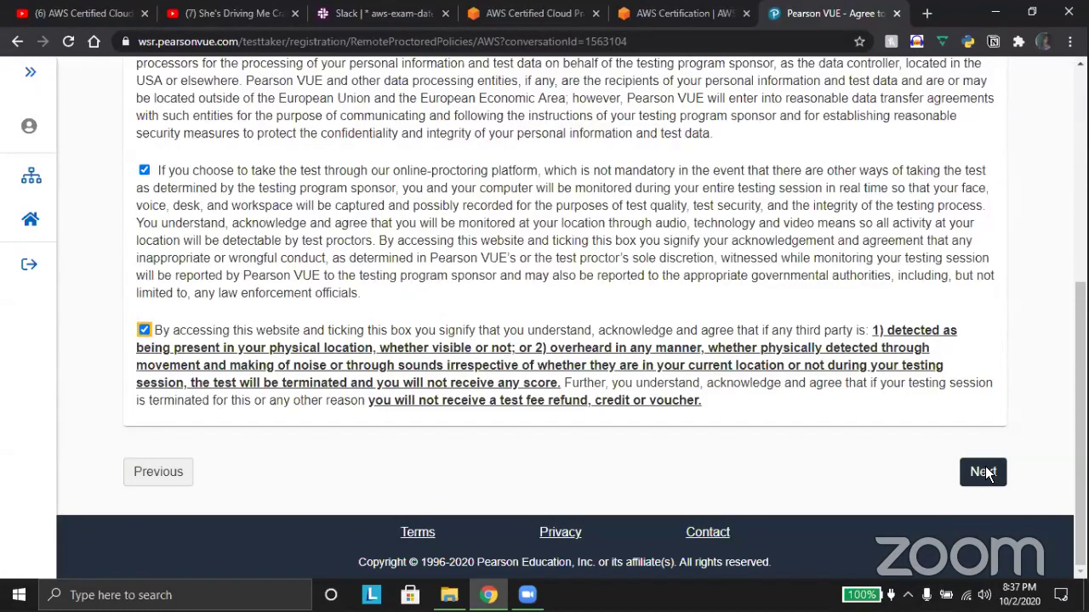
pyautogui.click(984, 472)
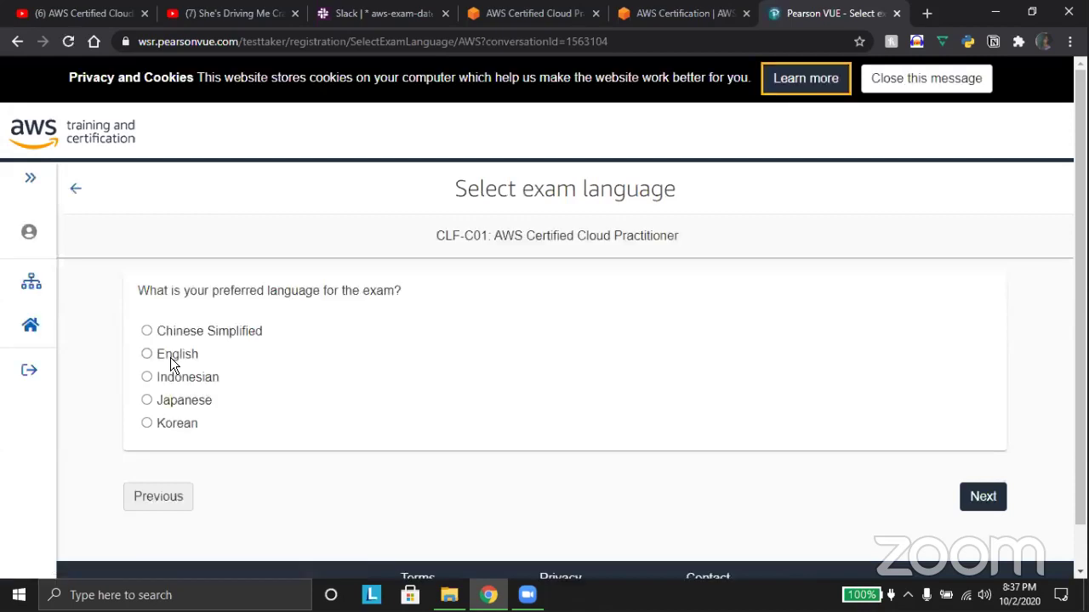
# Step: Choose English as exam language, accept the USD 100.00 exam details, and keep an English proctor
pyautogui.click(171, 358)
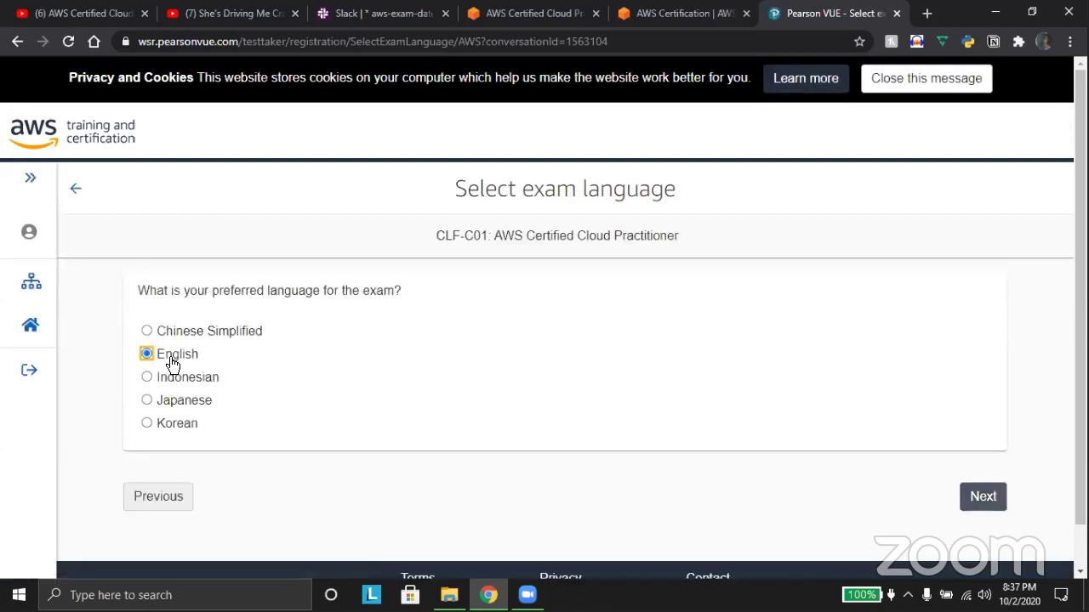
pyautogui.click(973, 498)
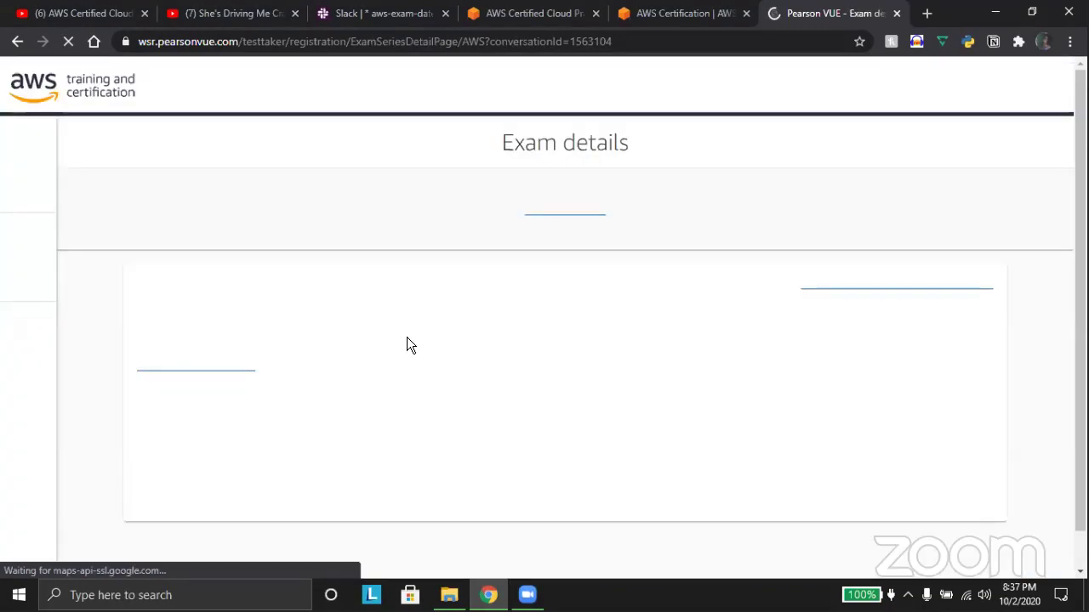
pyautogui.scroll(-2, 1004, 502)
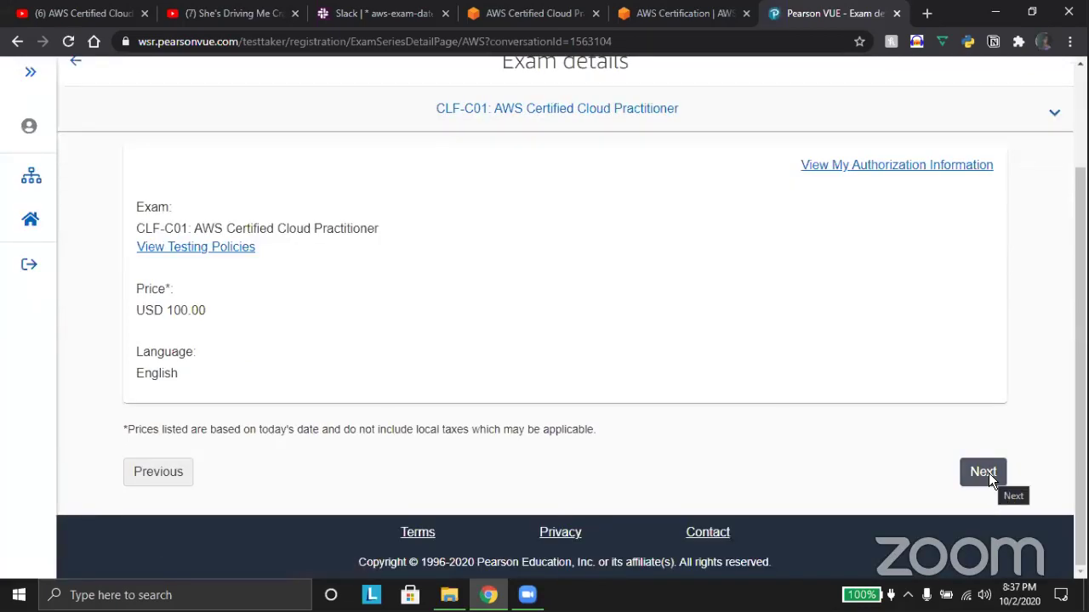
pyautogui.click(988, 473)
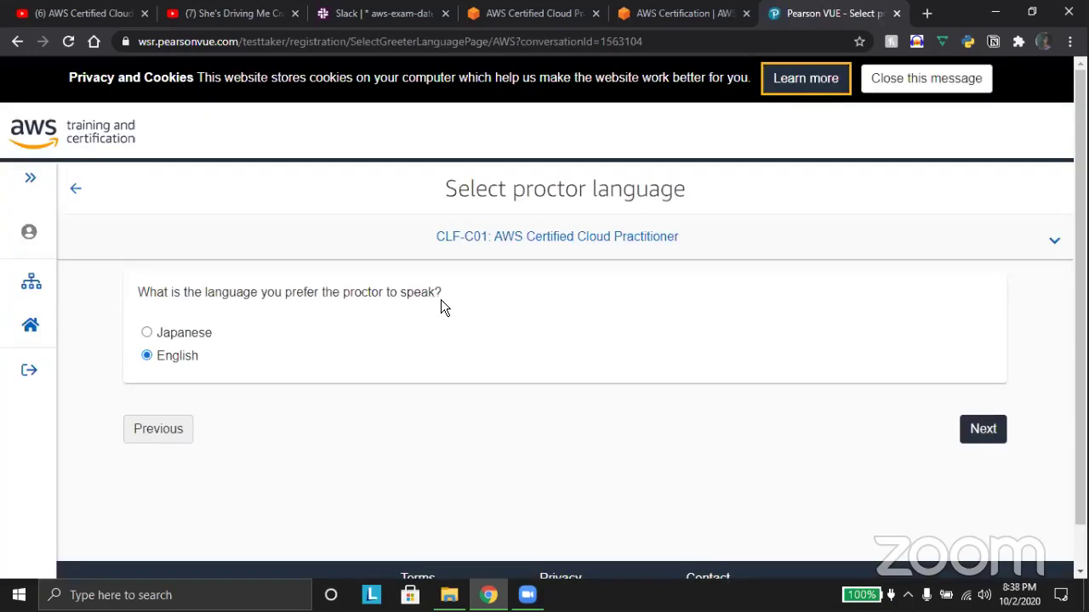
pyautogui.click(981, 435)
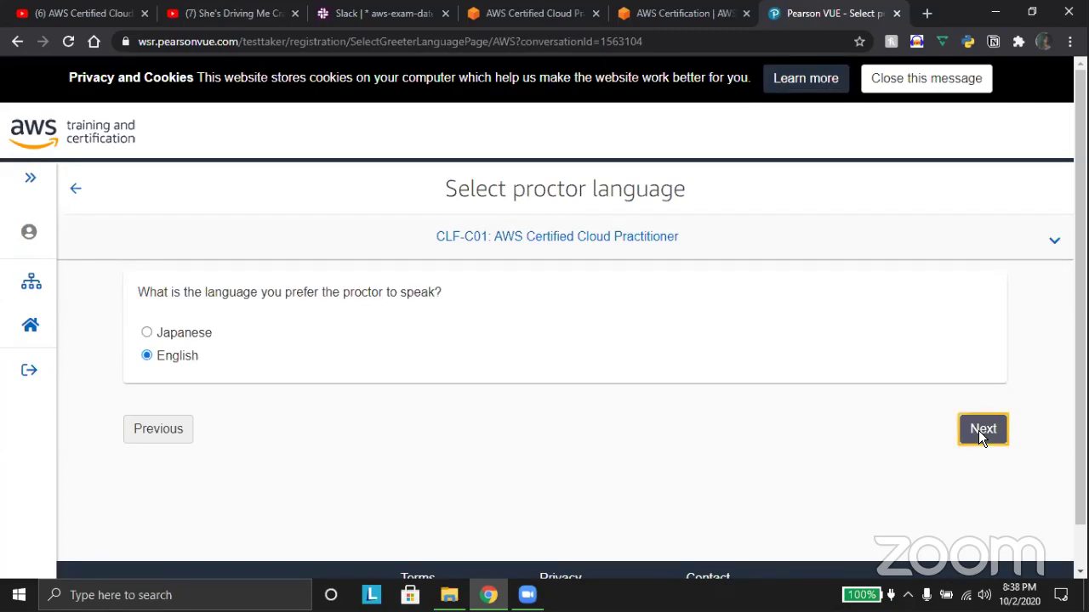
pyautogui.click(981, 430)
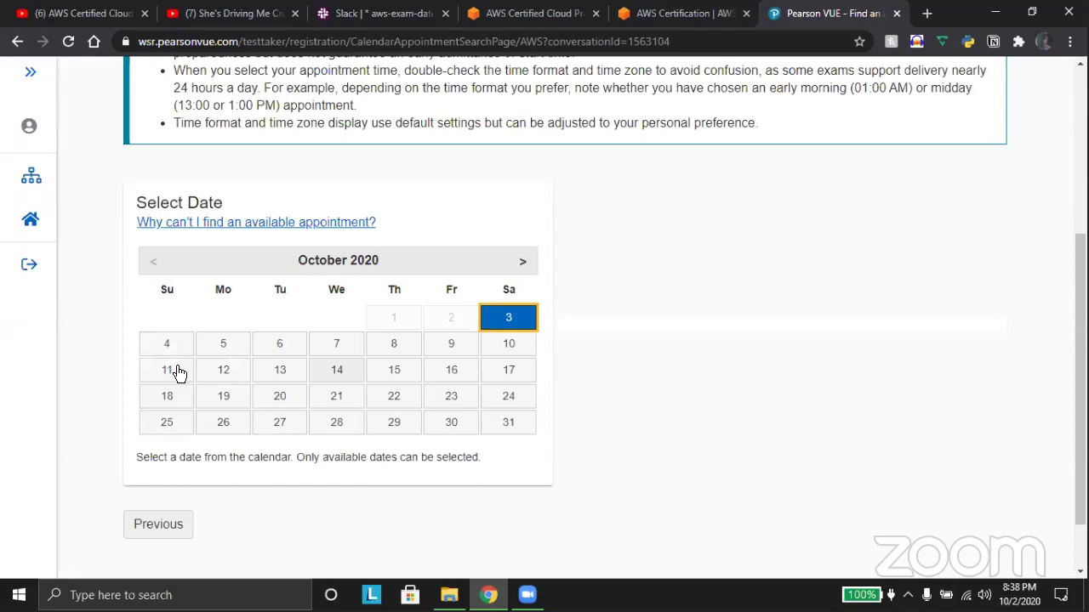
# Step: Pick Sunday, October 11, 2020 and the 06:00 PM AST start time
pyautogui.click(177, 370)
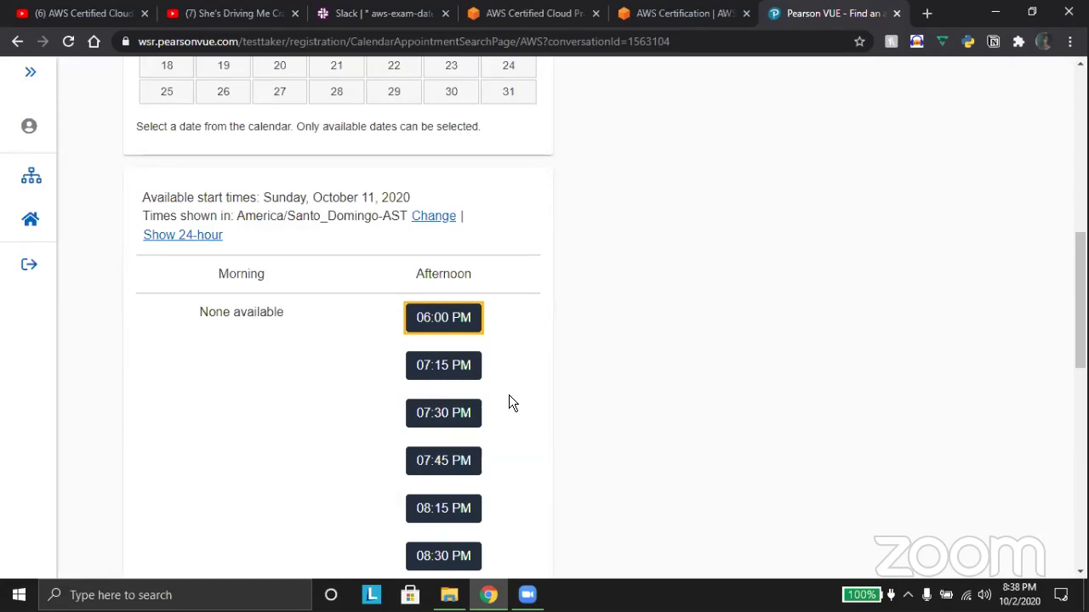
pyautogui.scroll(-2, 508, 397)
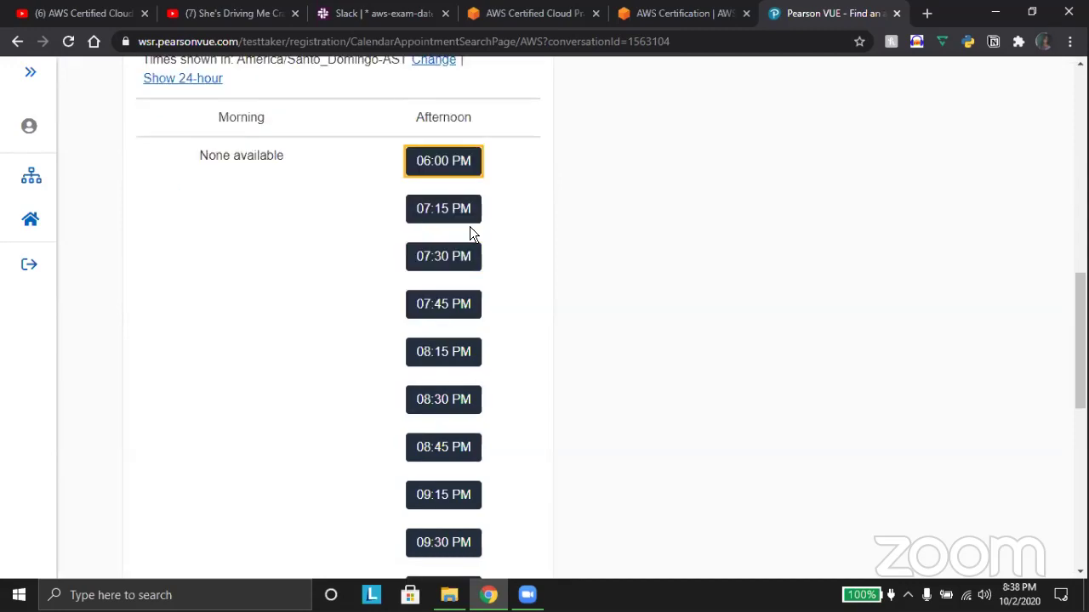
pyautogui.scroll(1, 472, 234)
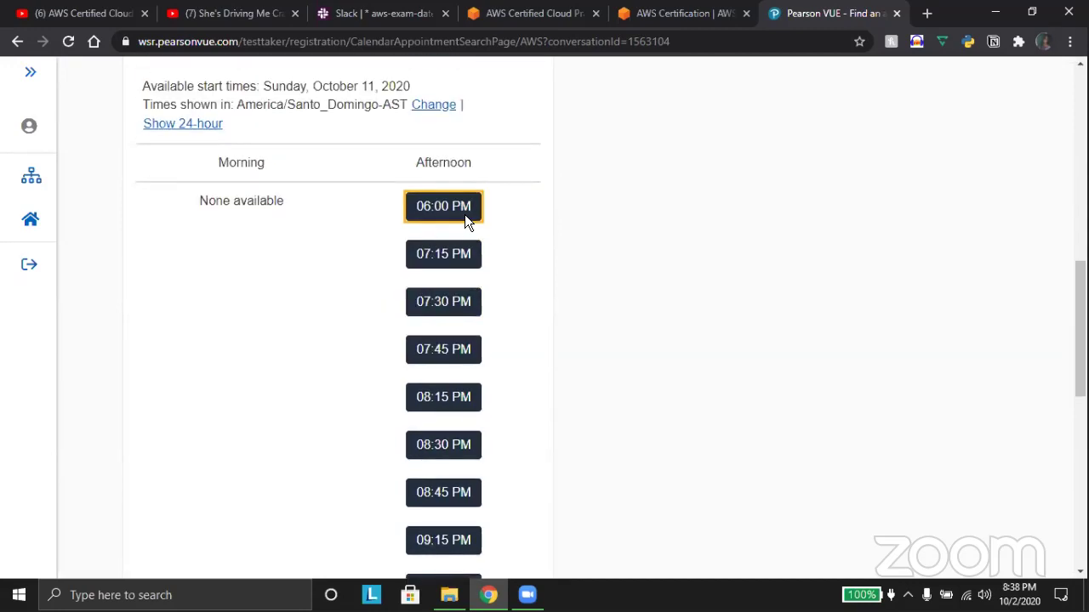
pyautogui.click(465, 217)
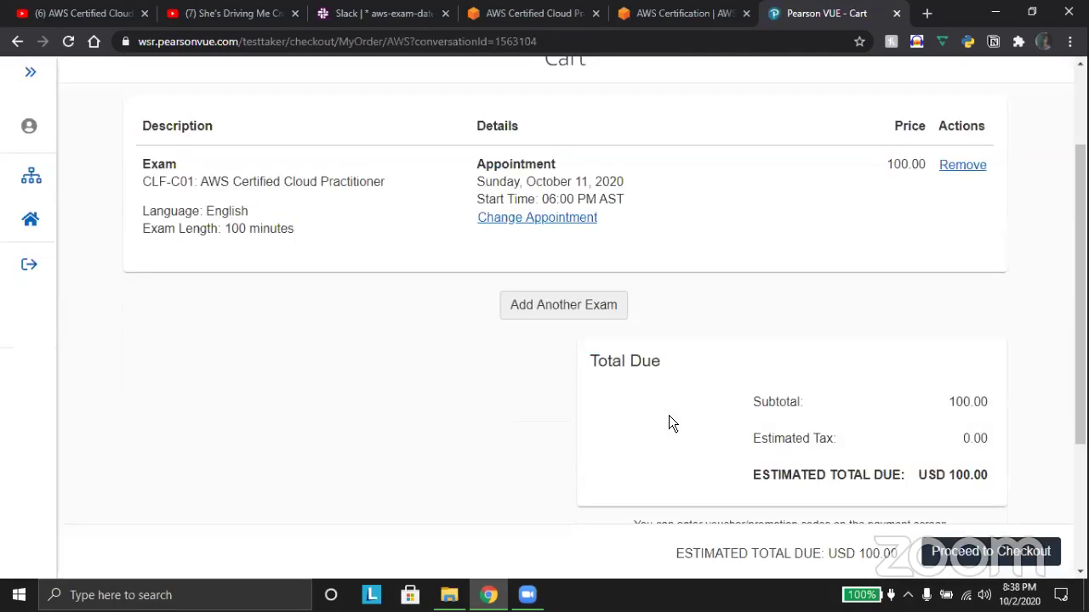
# Step: Scroll through the cart and AWS checkout policies, then switch to the AWS Certification tab
pyautogui.scroll(-3, 668, 416)
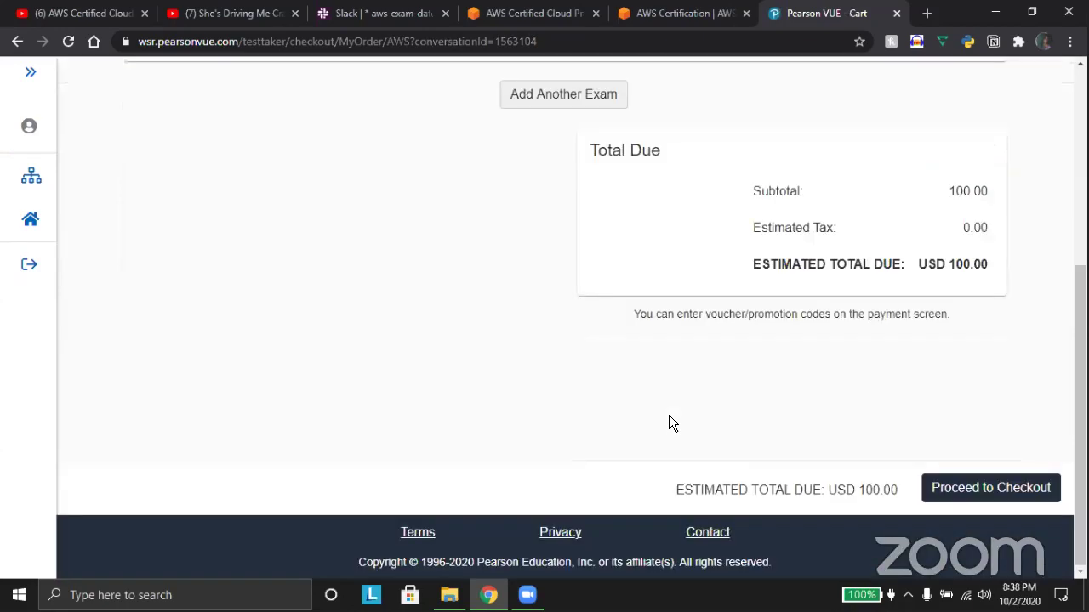
pyautogui.scroll(2, 669, 415)
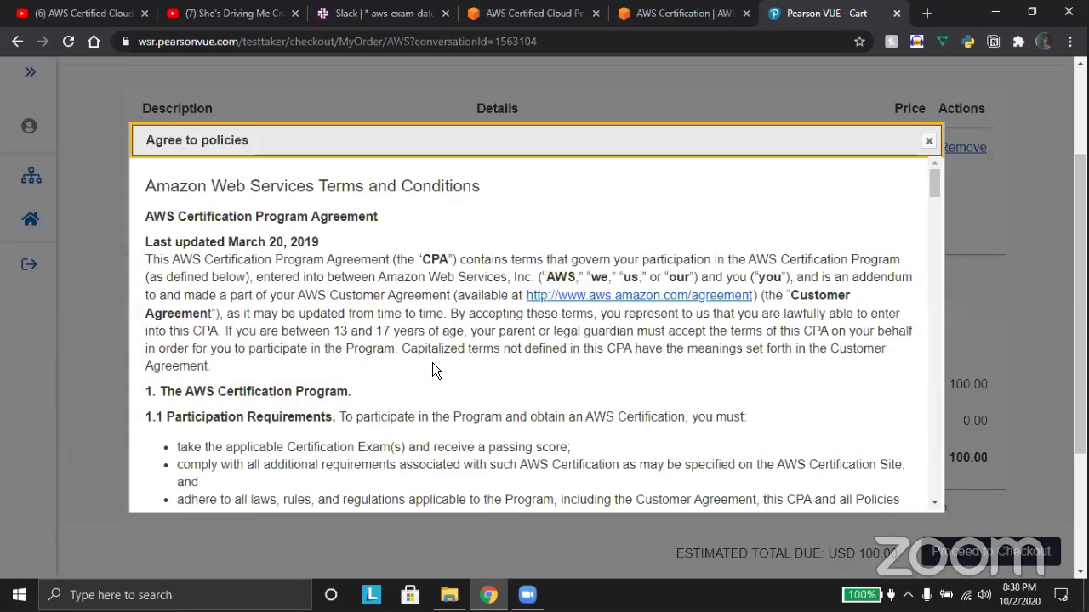
pyautogui.scroll(-10, 432, 364)
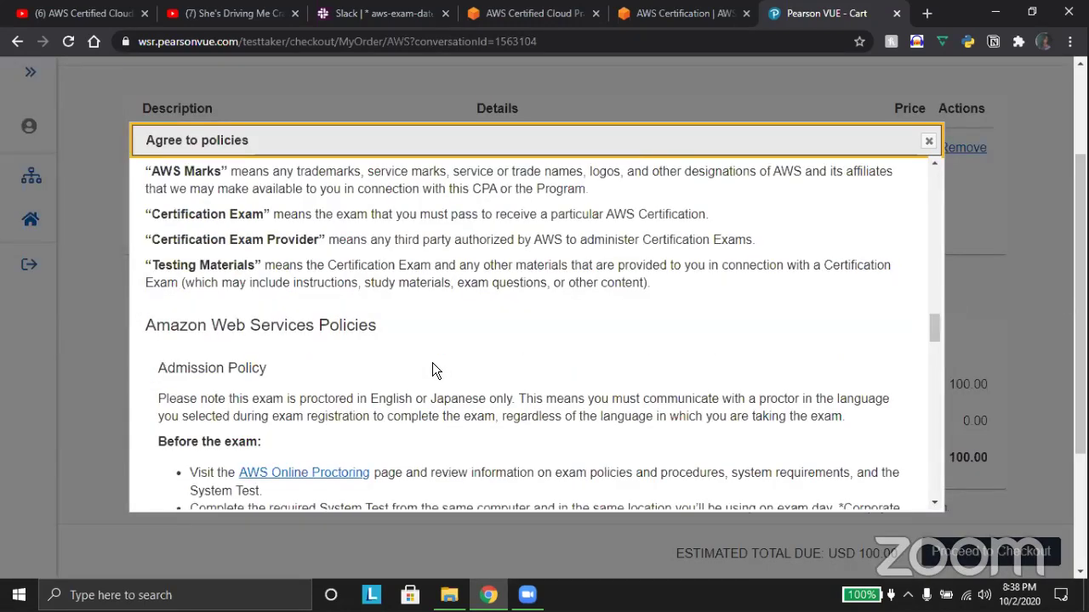
pyautogui.scroll(-15, 893, 502)
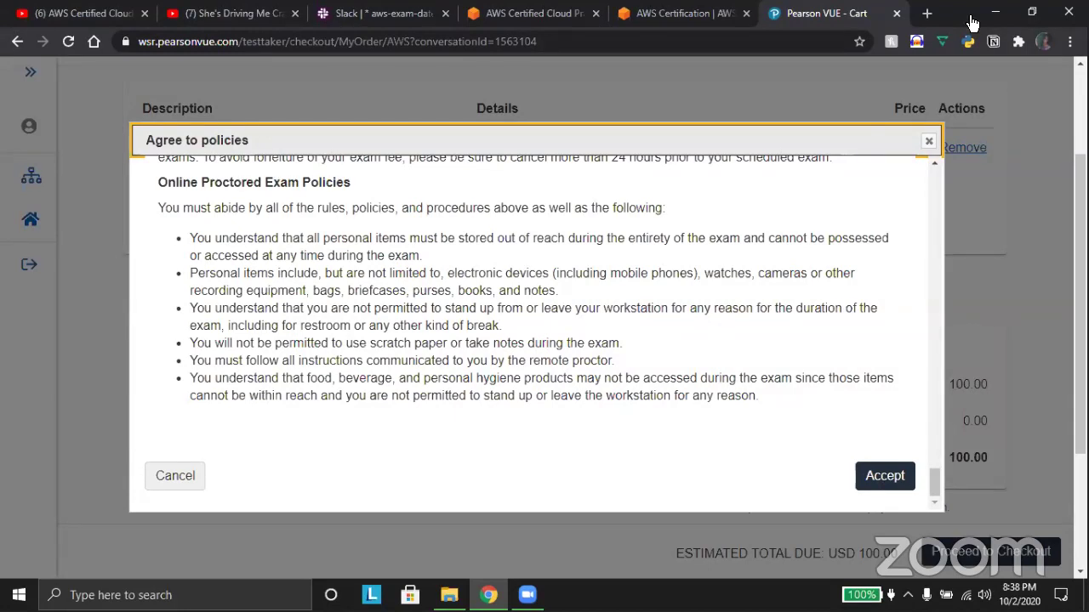
pyautogui.hotkey('ctrl', 'shift', 'Tab')
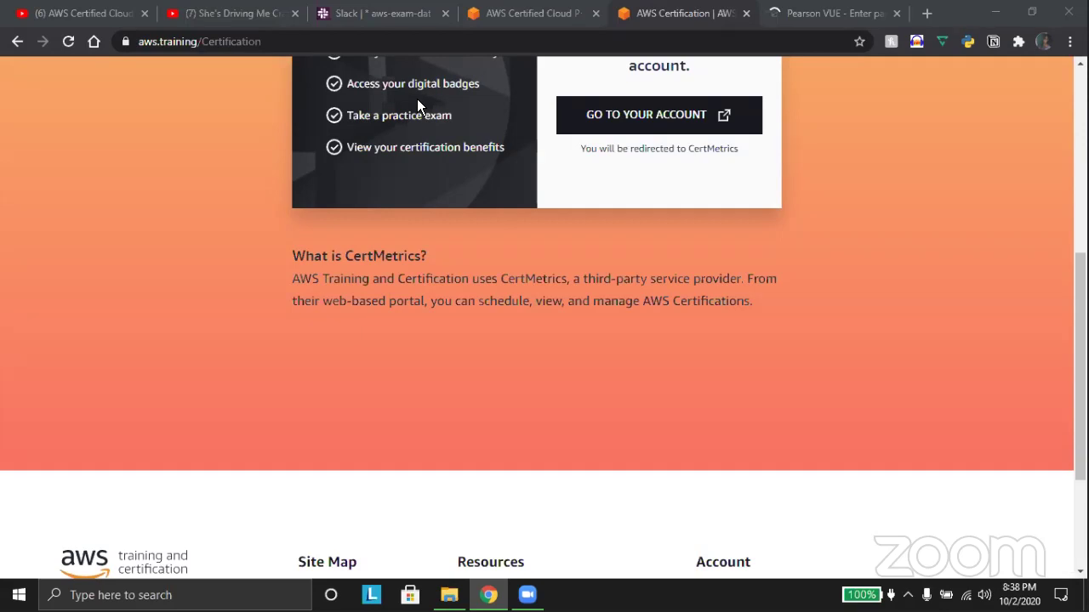
# Step: Copy the voucher code from the instructor's Slack direct message and return to Pearson VUE payment
pyautogui.hotkey('ctrl', '3')
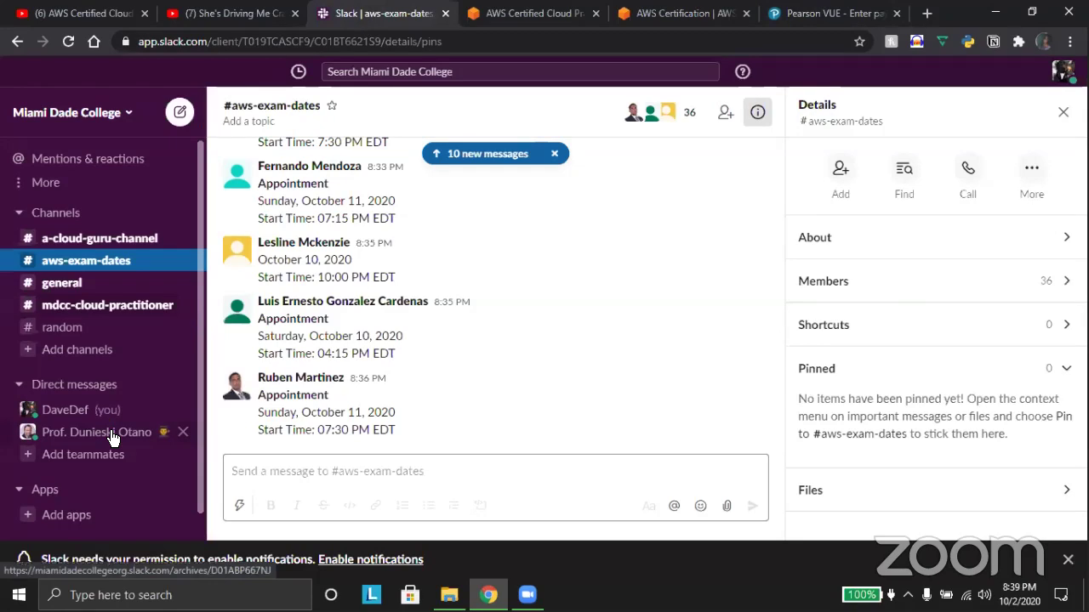
pyautogui.click(111, 434)
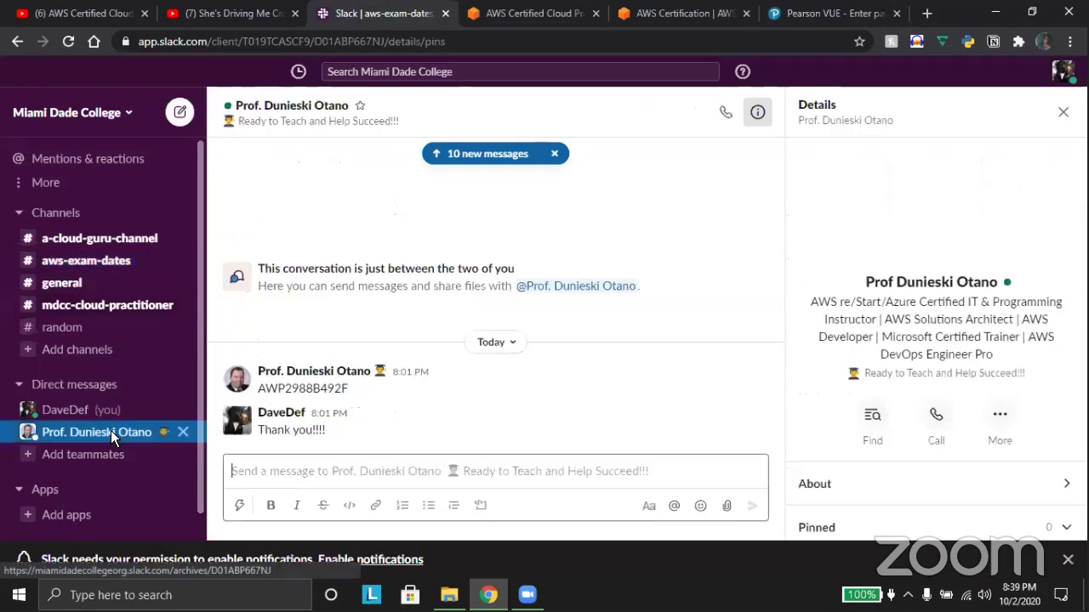
pyautogui.doubleClick(332, 400)
pyautogui.hotkey('ctrl', 'c')
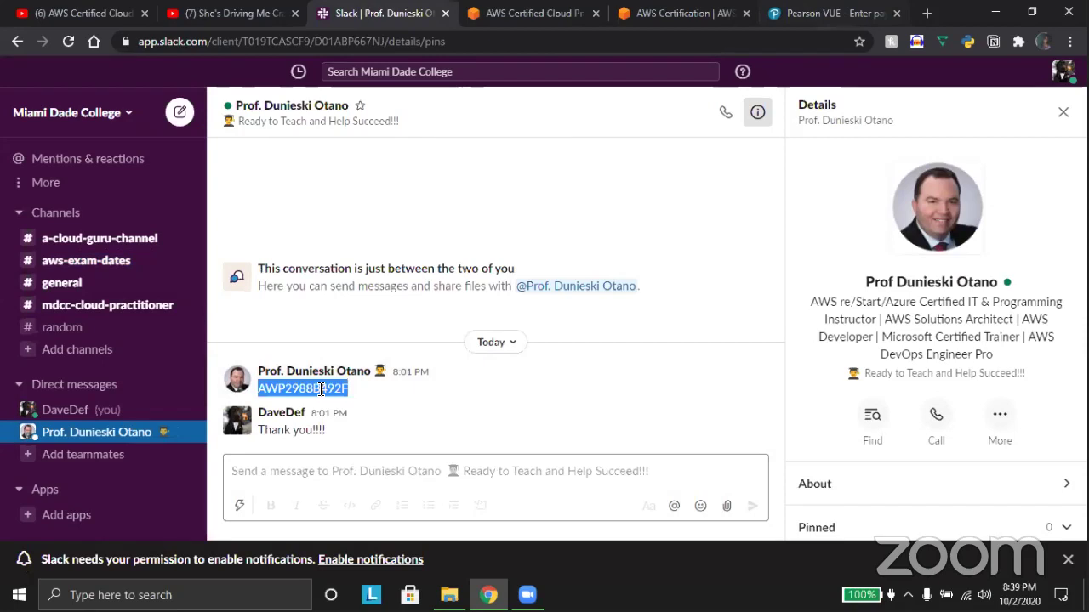
pyautogui.hotkey('ctrl', '9')
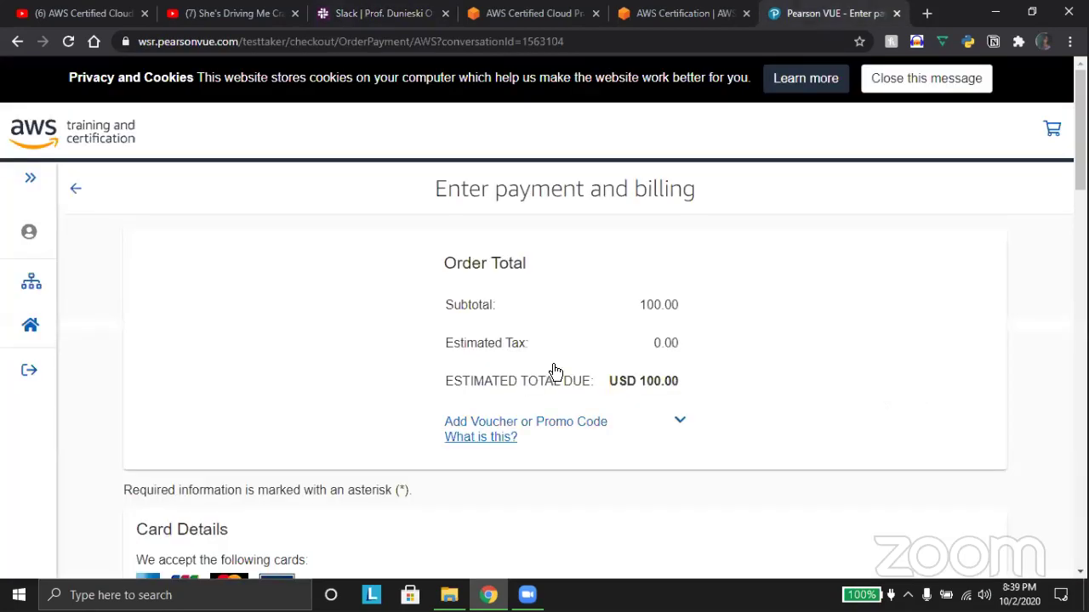
# Step: Paste and apply the voucher code so the total drops to USD 0.00, then continue
pyautogui.click(518, 421)
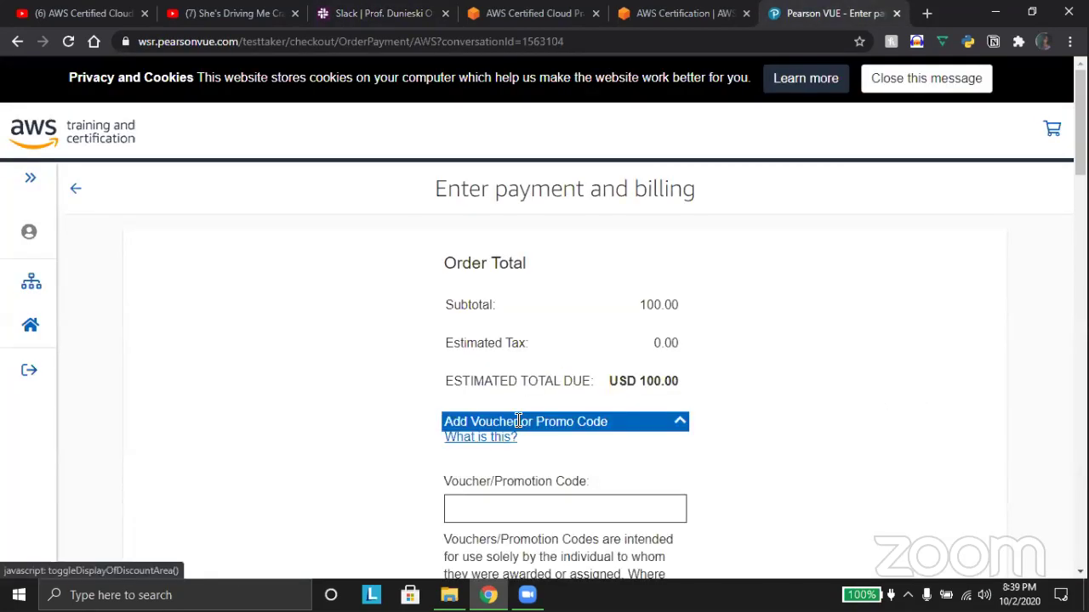
pyautogui.hotkey('ctrl', 'v')
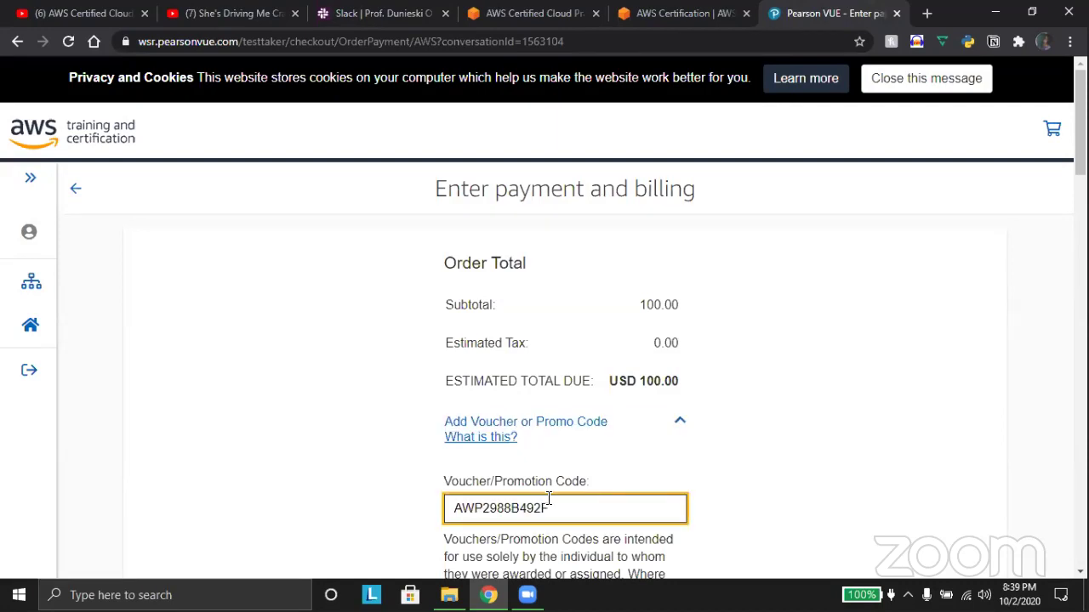
pyautogui.scroll(-4, 549, 500)
pyautogui.click(577, 386)
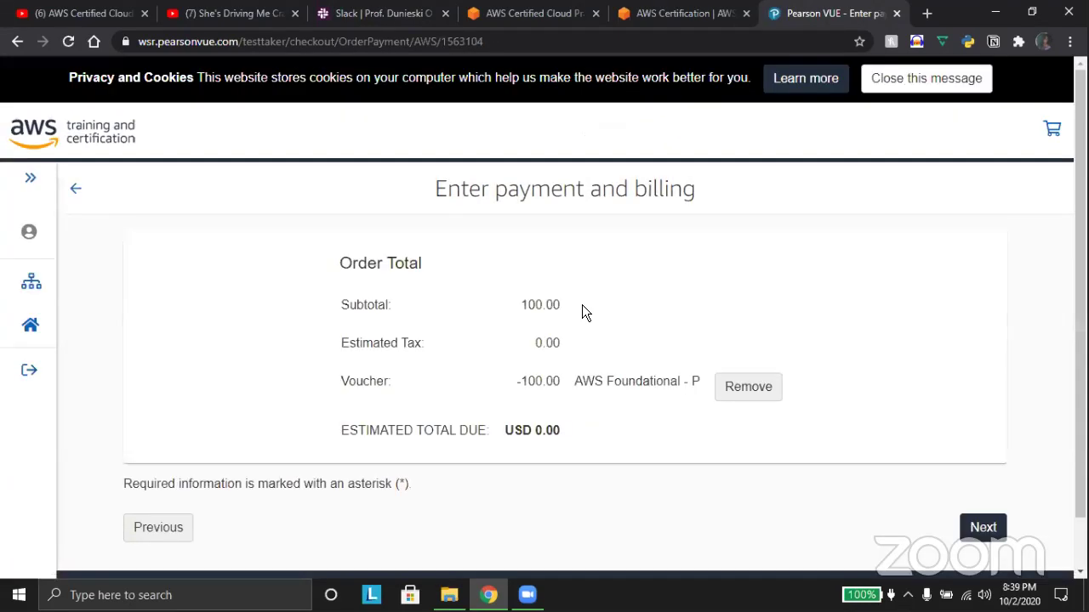
pyautogui.scroll(-1, 951, 469)
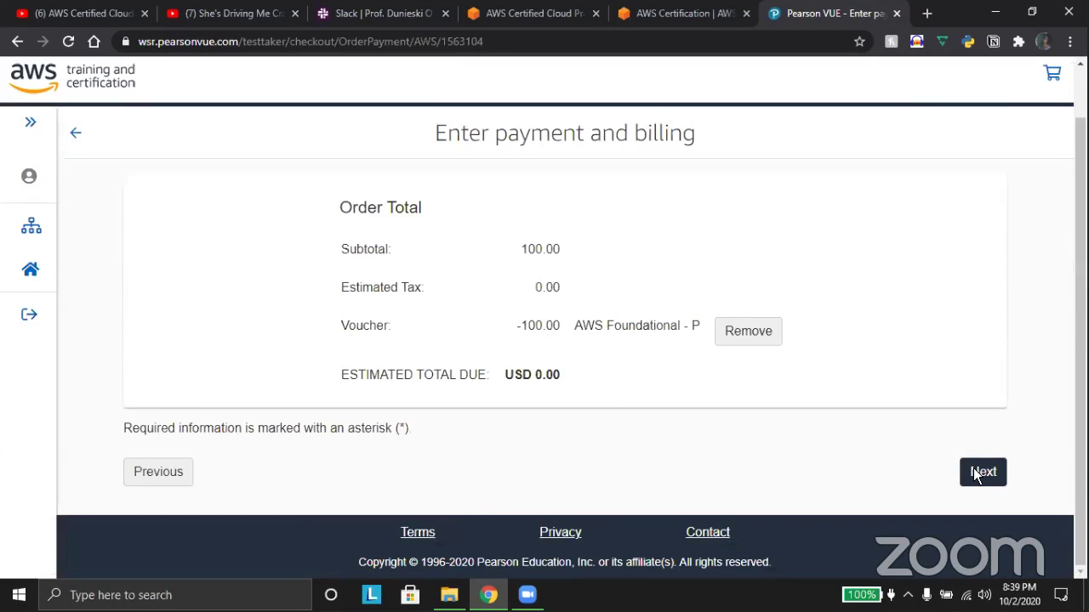
pyautogui.click(979, 472)
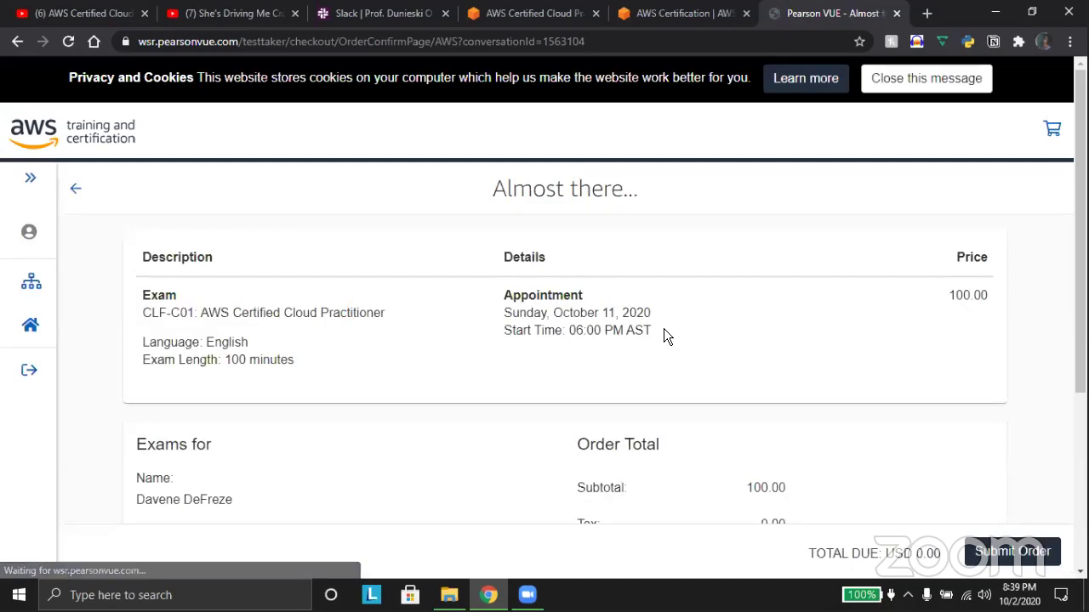
# Step: Select the booked Sunday, October 11, 2020, 06:00 PM AST appointment date and time on the confirmation
pyautogui.scroll(-3, 664, 328)
pyautogui.scroll(2, 663, 328)
pyautogui.scroll(-3, 664, 337)
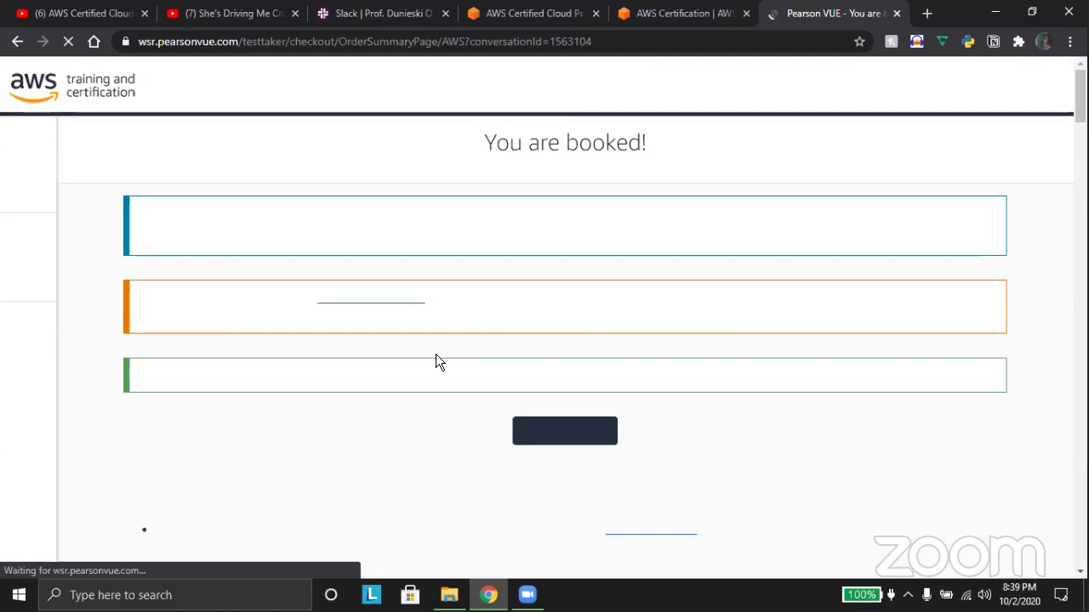
pyautogui.scroll(-4, 490, 214)
pyautogui.doubleClick(480, 208)
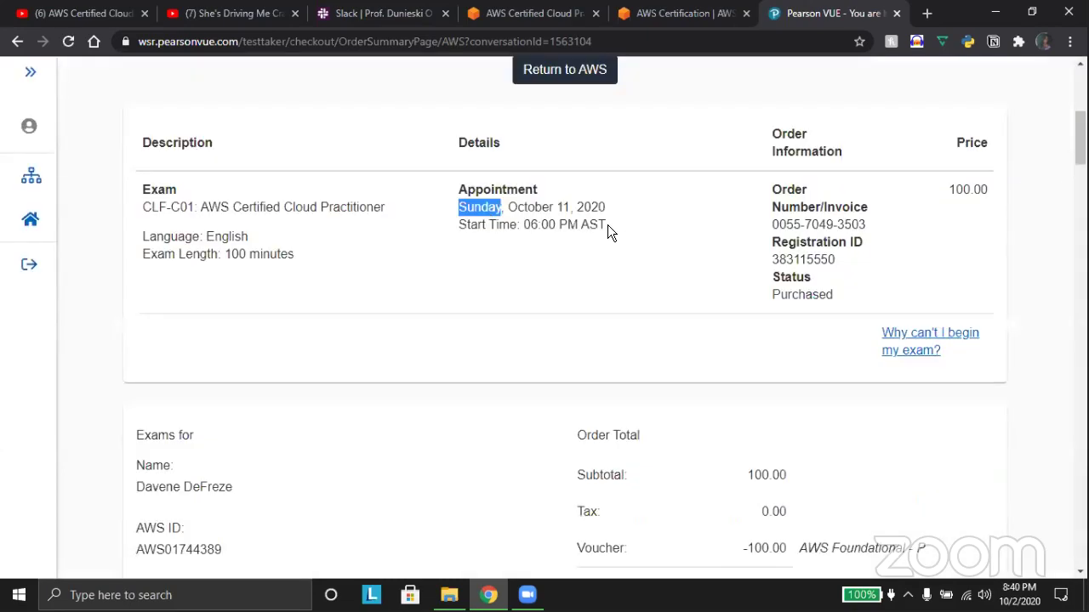
pyautogui.moveTo(607, 224); pyautogui.dragTo(459, 197)
pyautogui.hotkey('ctrl', 'c')
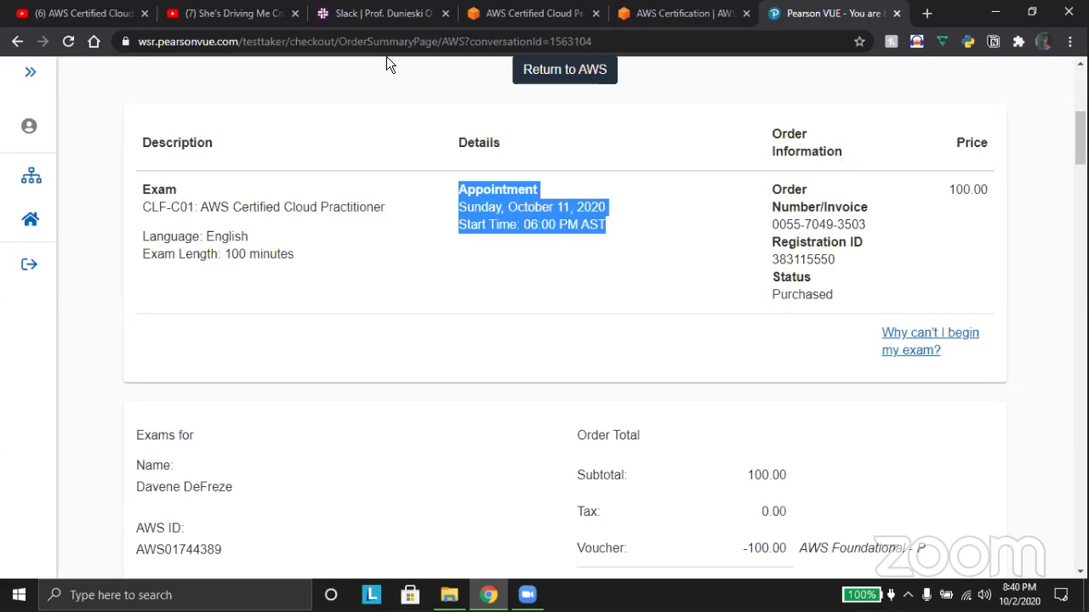
pyautogui.click(385, 12)
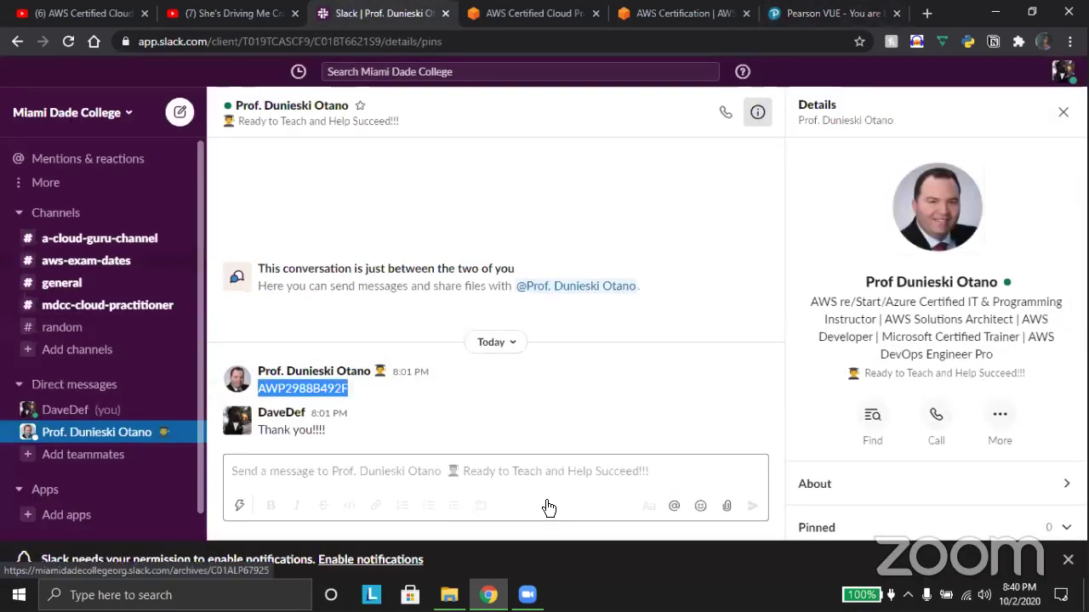
# Step: Paste the copied appointment date and time into a new #aws-exam-dates message
pyautogui.hotkey('alt', 'Left')
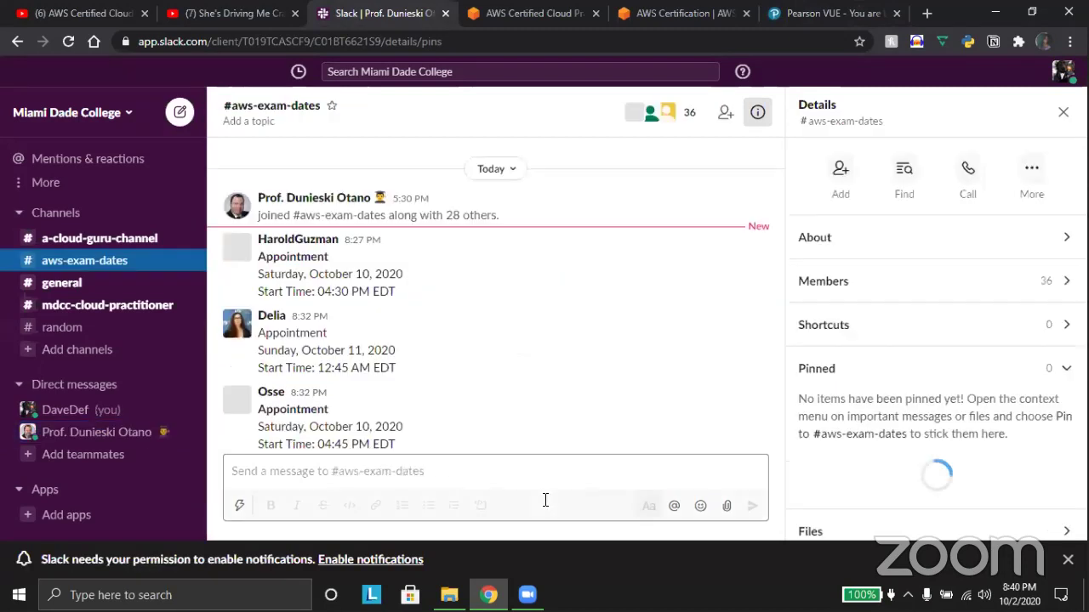
pyautogui.click(545, 500)
pyautogui.hotkey('ctrl', 'v')
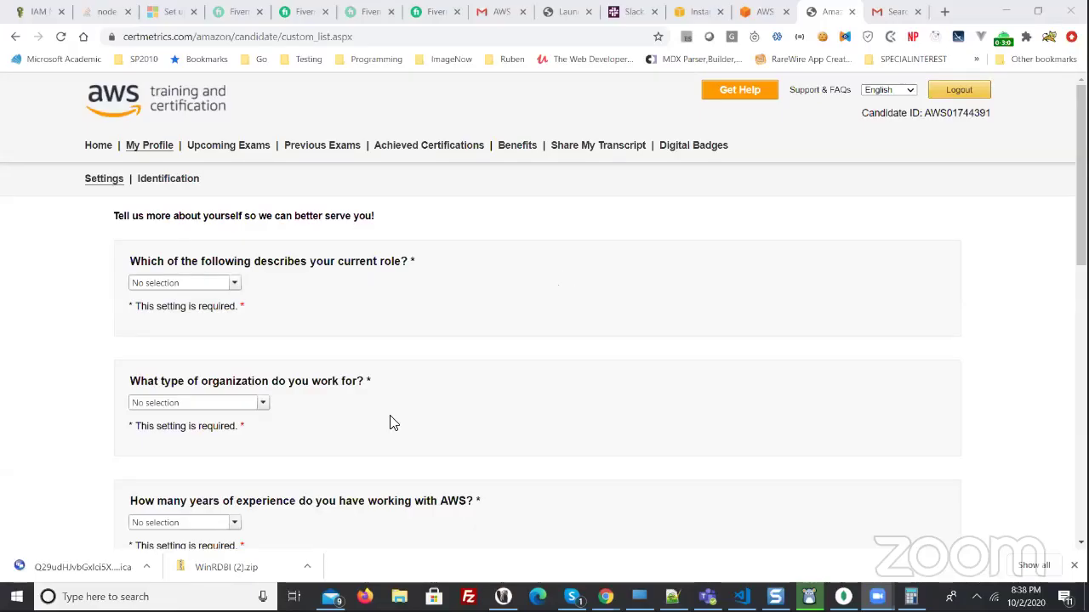
# Step: Set role to Student, organization to Startup, and AWS experience to 1-3 years
pyautogui.click(233, 286)
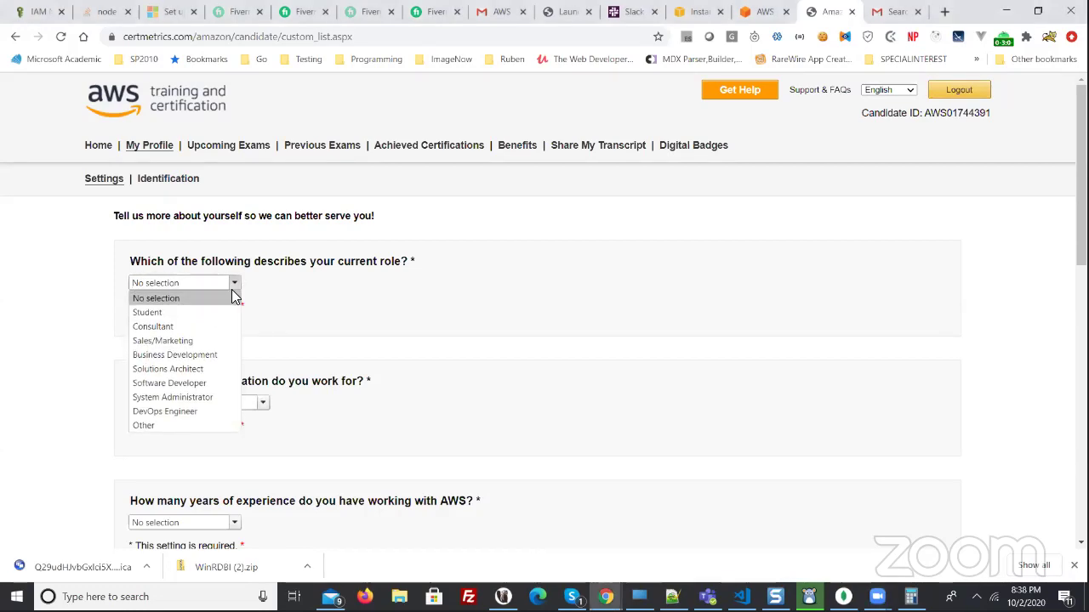
pyautogui.click(212, 313)
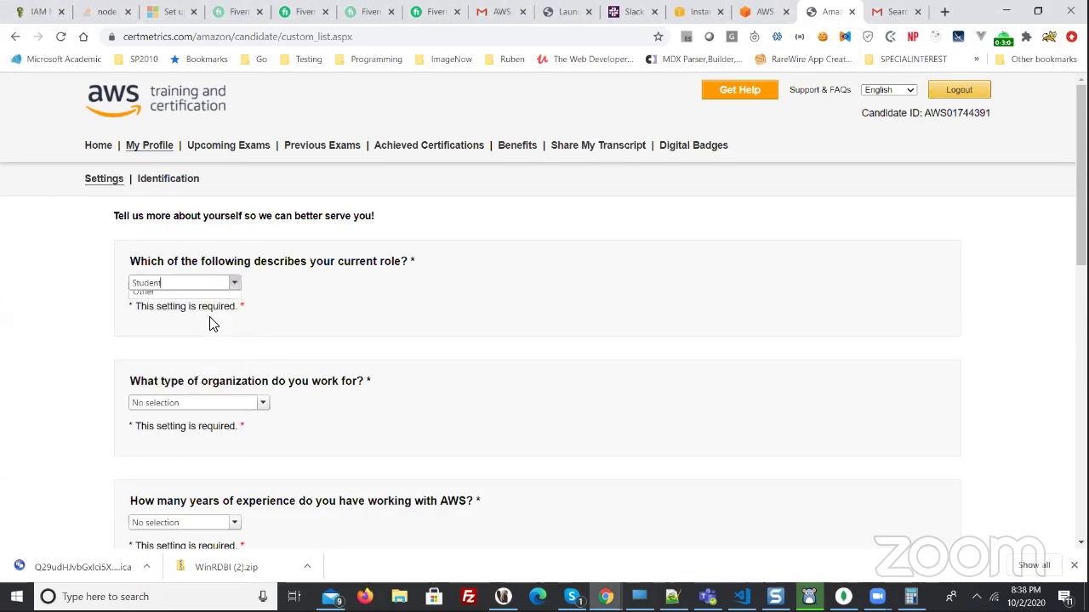
pyautogui.click(261, 405)
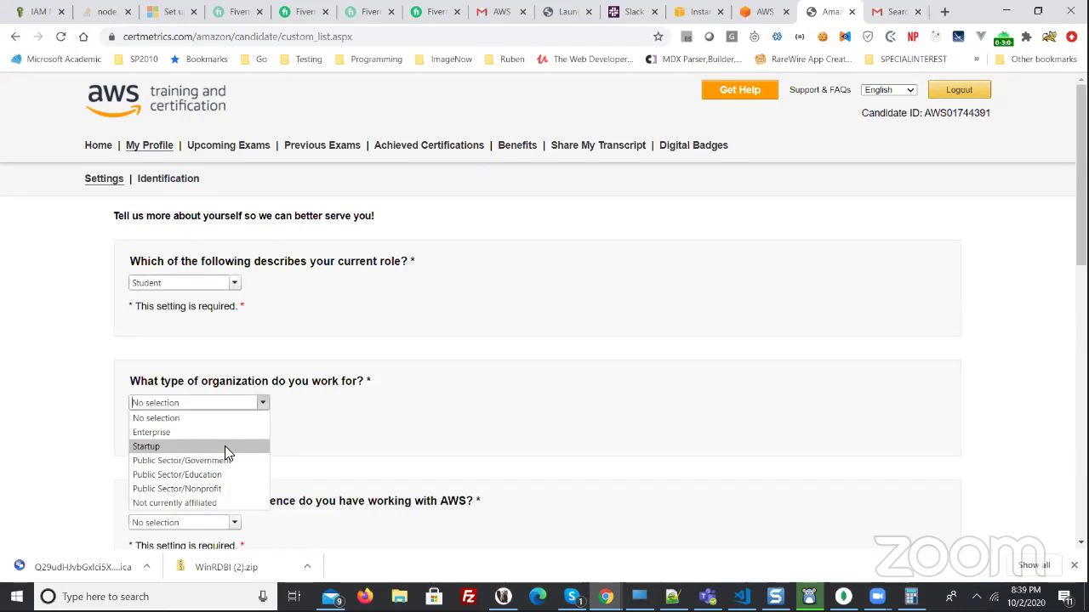
pyautogui.click(224, 445)
pyautogui.scroll(-3, 255, 468)
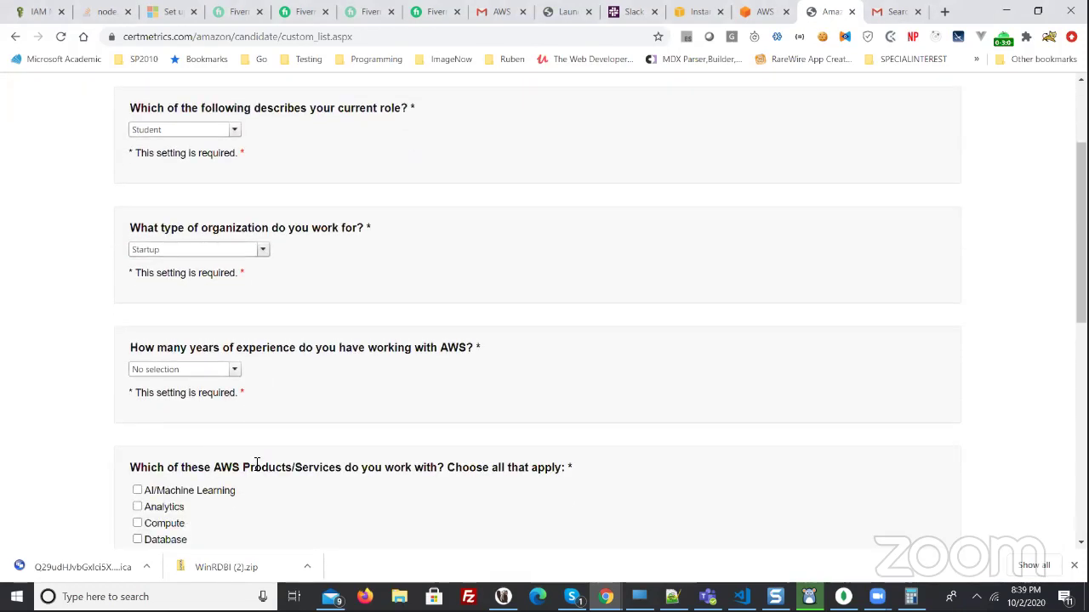
pyautogui.click(235, 371)
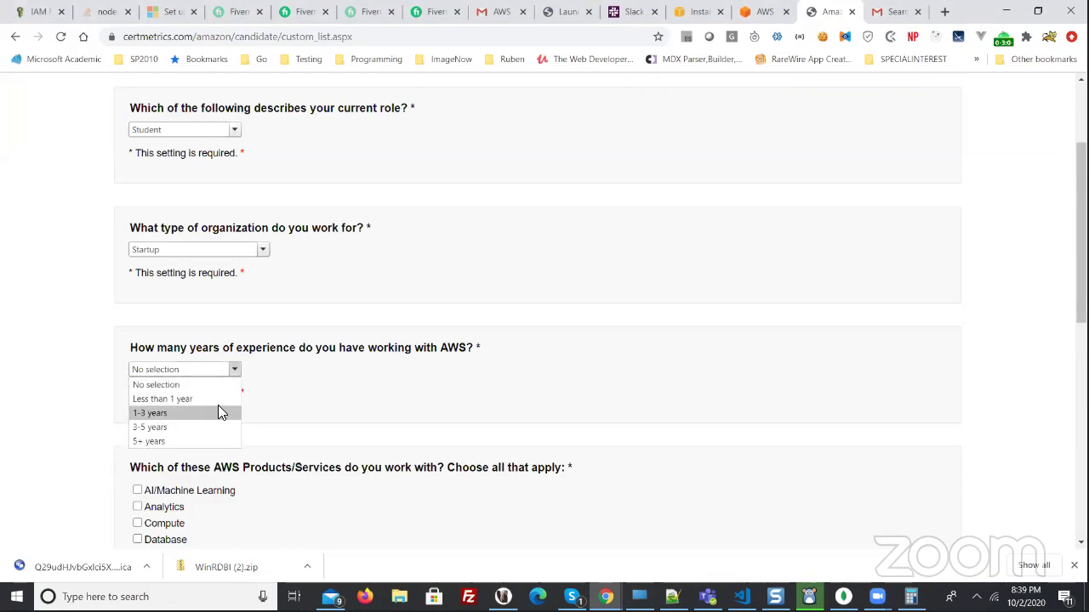
pyautogui.click(217, 408)
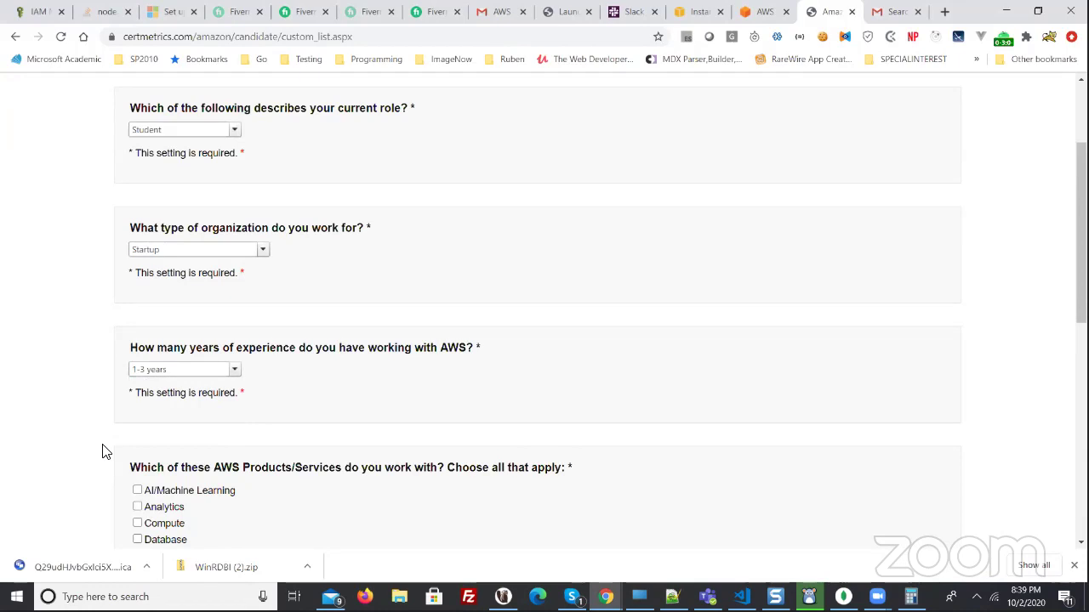
# Step: Tick AI/Machine Learning, Compute, Database and Networking as services used
pyautogui.scroll(-3, 102, 452)
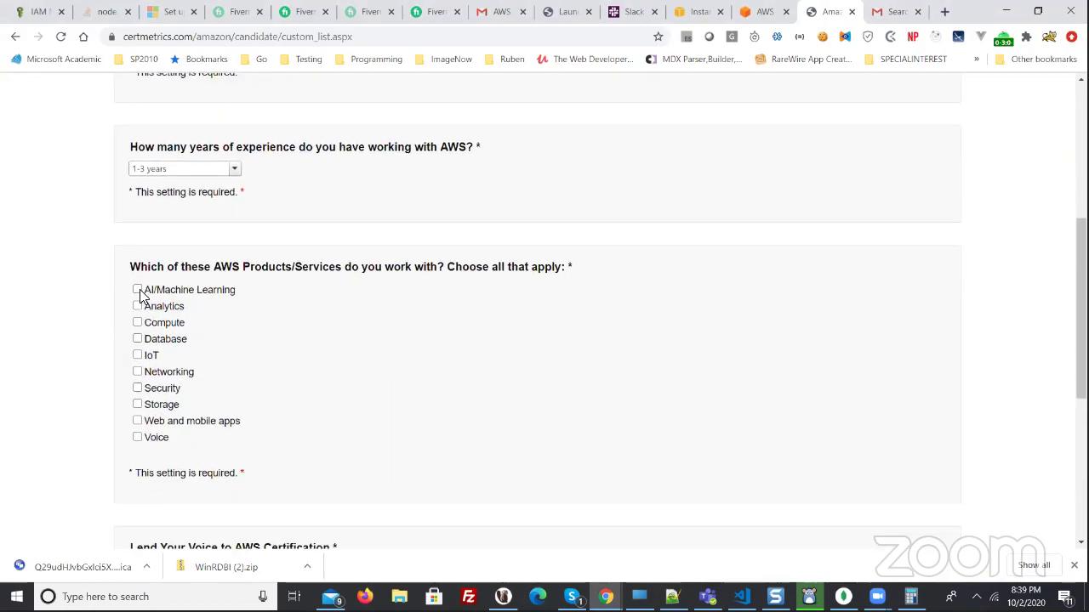
pyautogui.click(139, 292)
pyautogui.click(137, 326)
pyautogui.click(137, 340)
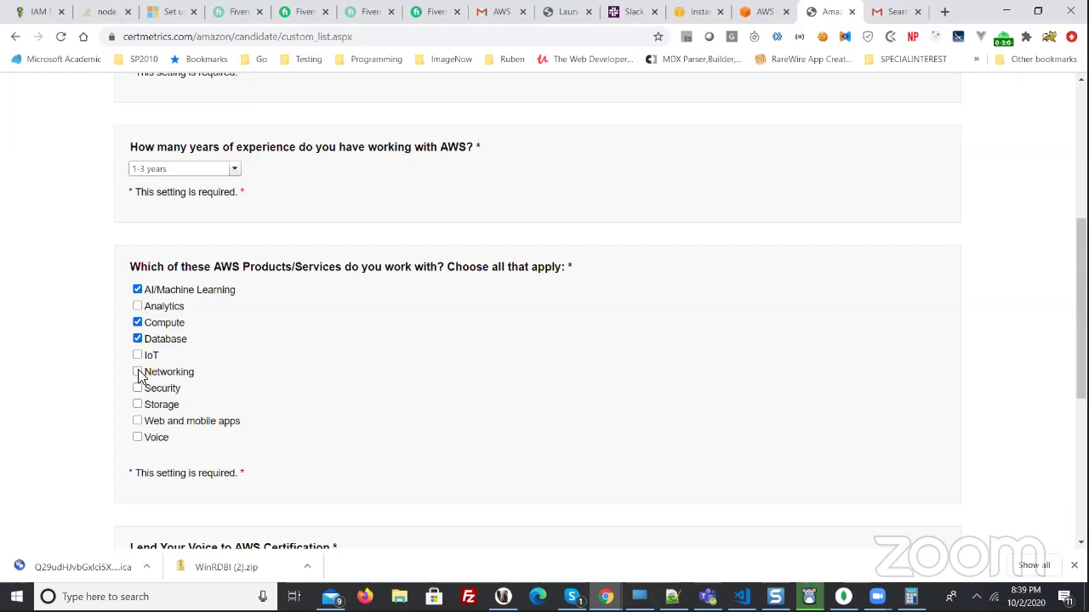
pyautogui.click(137, 373)
pyautogui.scroll(-2, 68, 484)
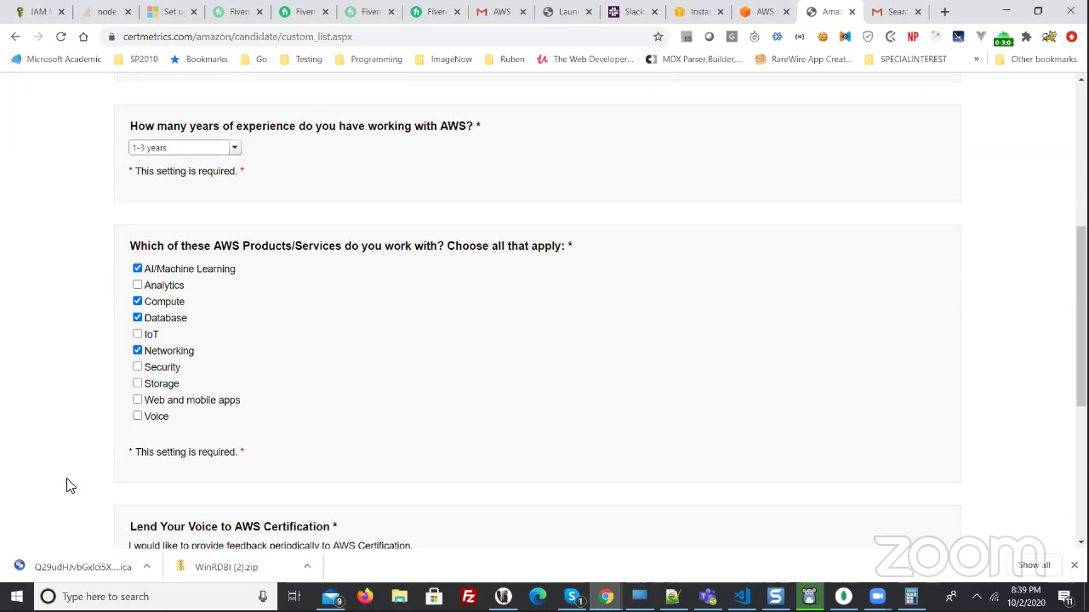
pyautogui.scroll(-3, 68, 486)
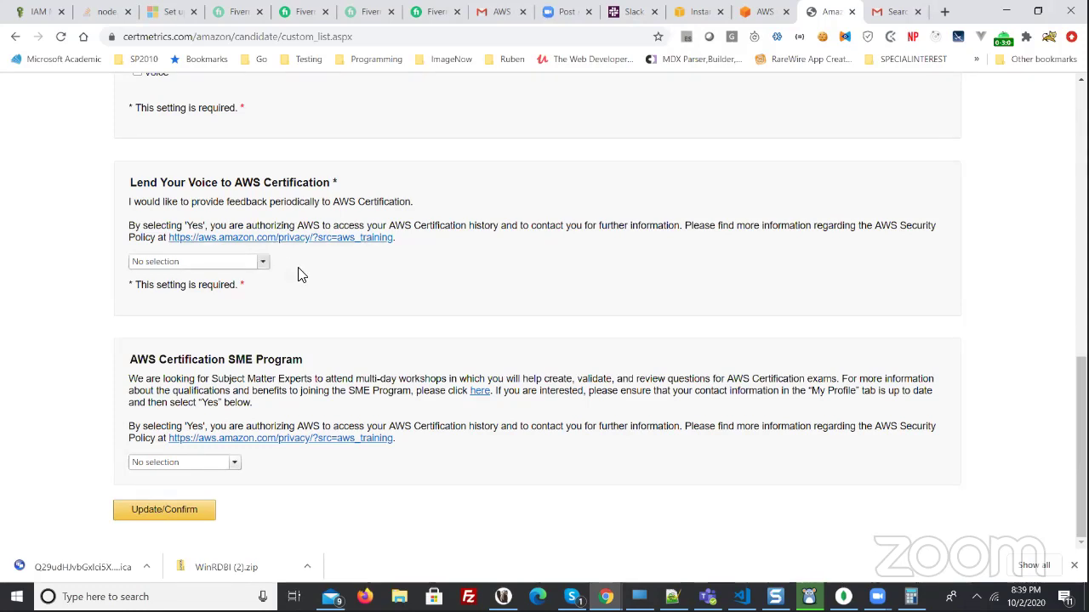
# Step: Opt in to AWS Certification feedback and the SME Program, then save the profile survey
pyautogui.click(257, 262)
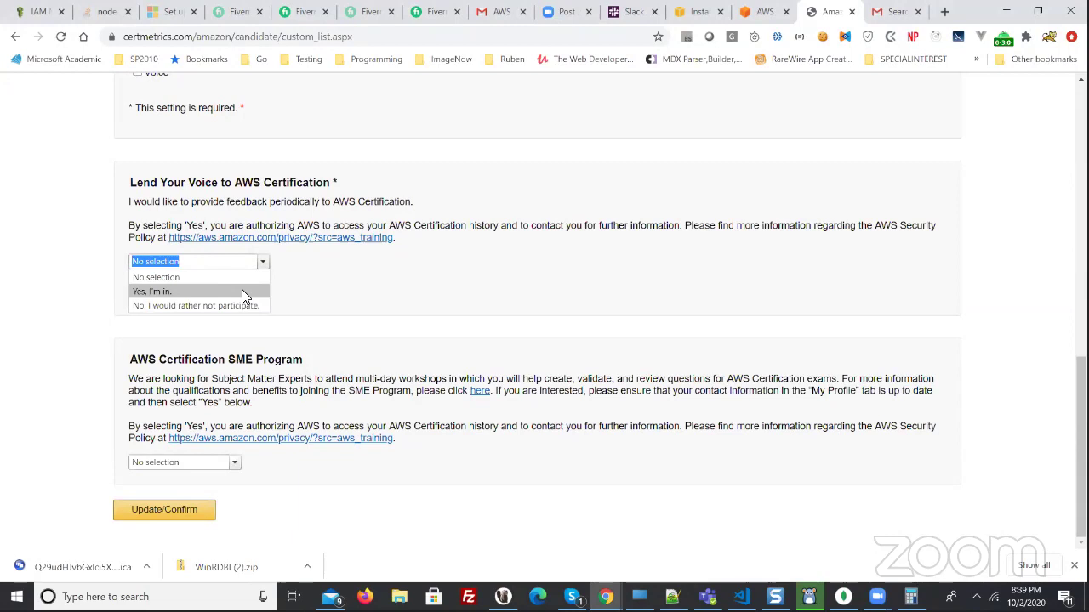
pyautogui.click(242, 292)
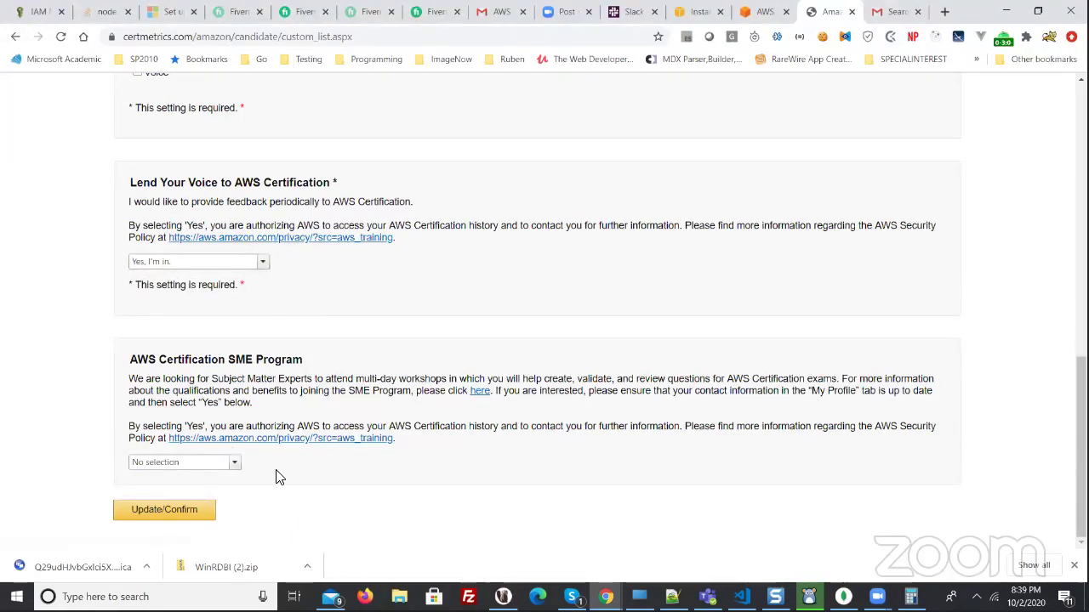
pyautogui.click(233, 466)
pyautogui.click(214, 490)
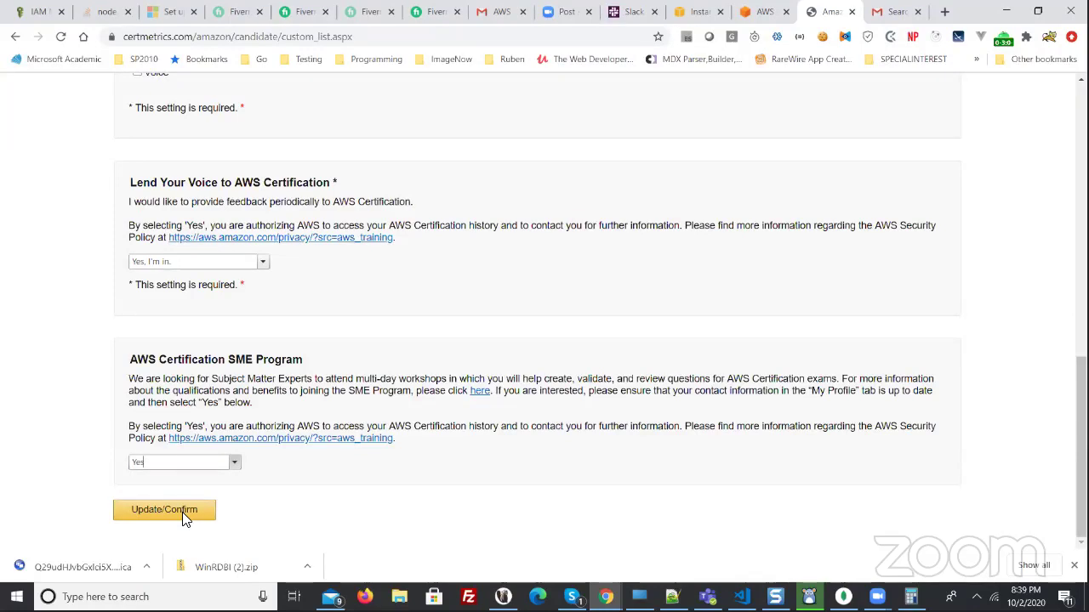
pyautogui.click(182, 512)
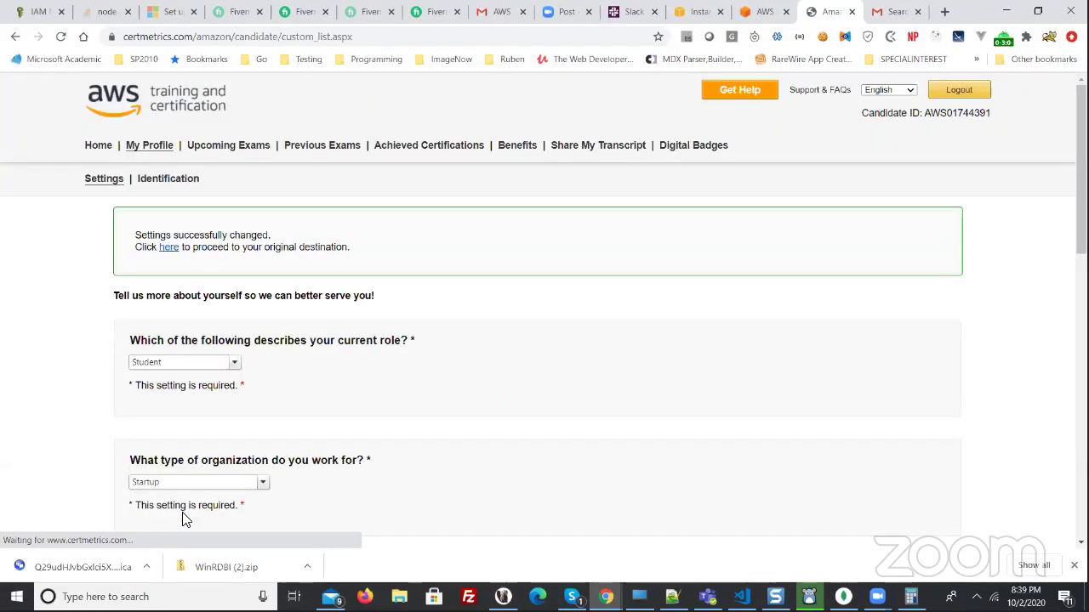
# Step: Continue to Eligible Exams and schedule CLF-C01 AWS Certified Cloud Practitioner with Pearson VUE
pyautogui.click(169, 258)
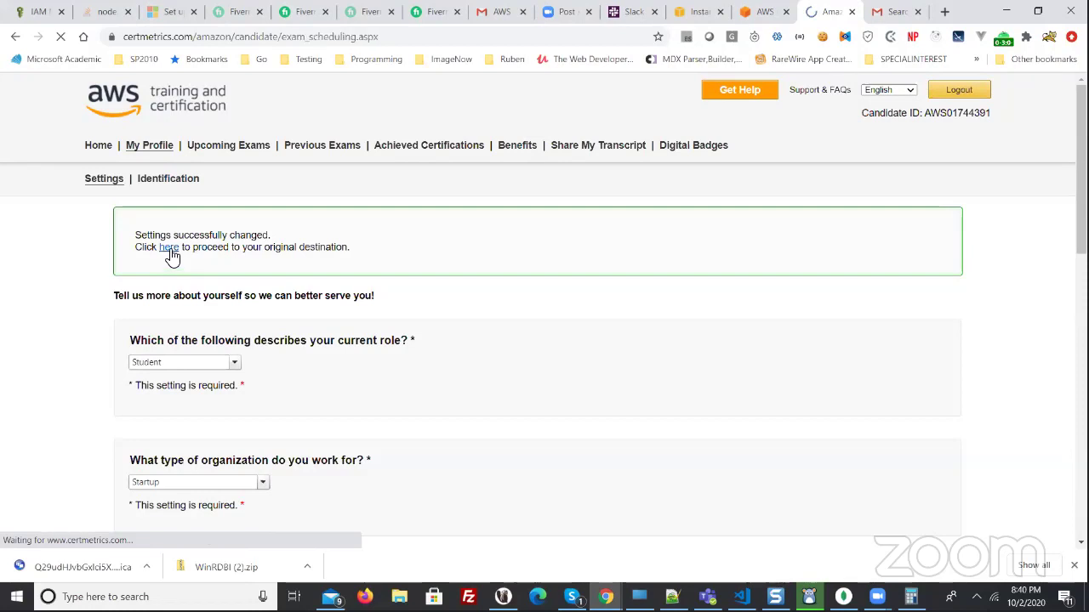
pyautogui.scroll(-2, 67, 408)
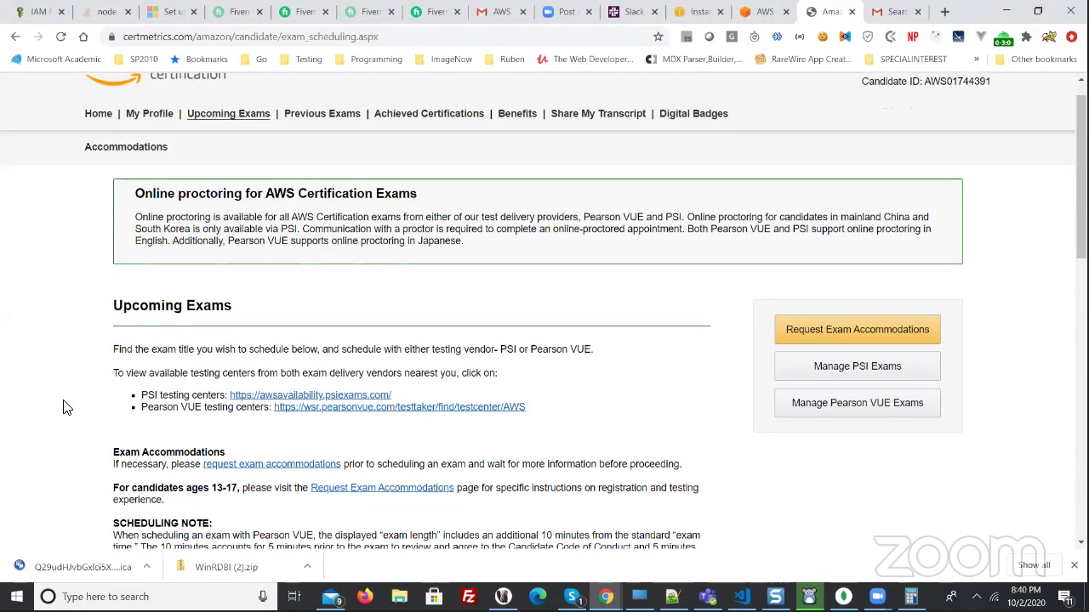
pyautogui.rightClick(67, 407)
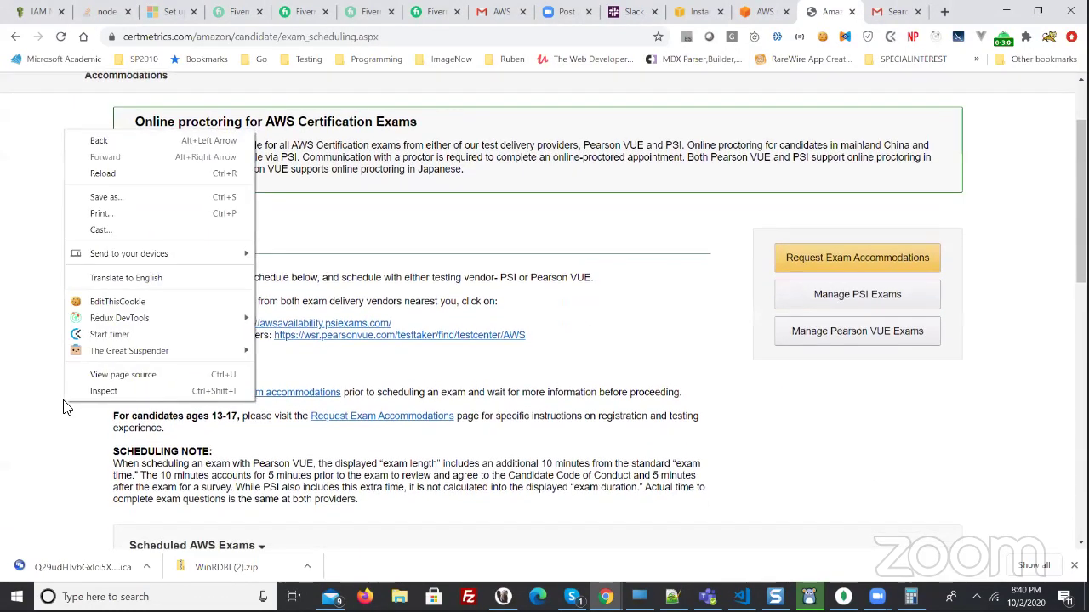
pyautogui.press('Escape')
pyautogui.scroll(-1, 66, 408)
pyautogui.scroll(-4, 67, 407)
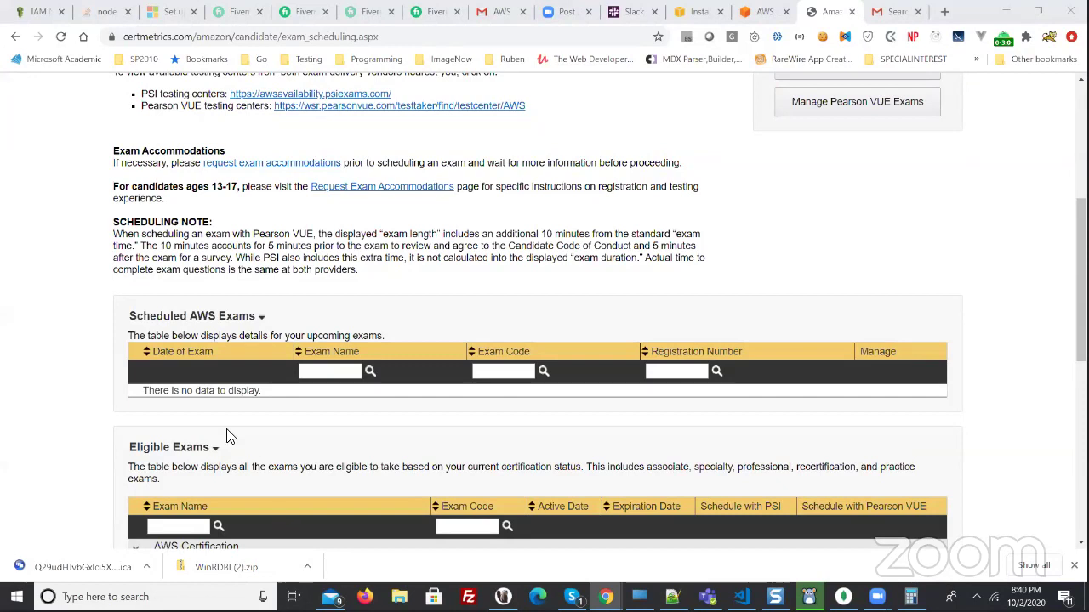
pyautogui.click(68, 453)
pyautogui.scroll(-3, 68, 454)
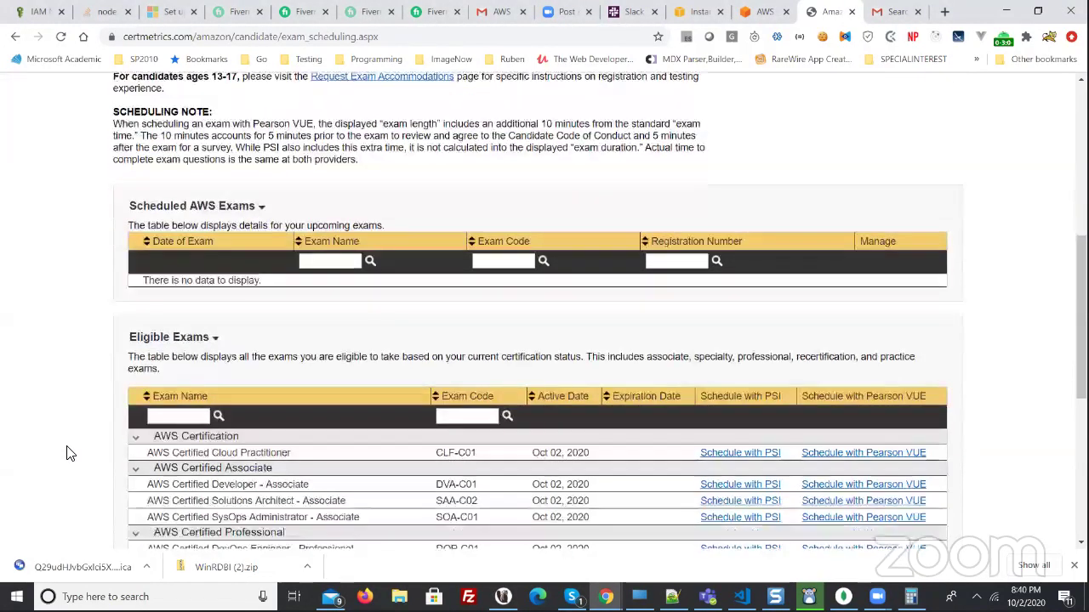
pyautogui.scroll(-2, 68, 454)
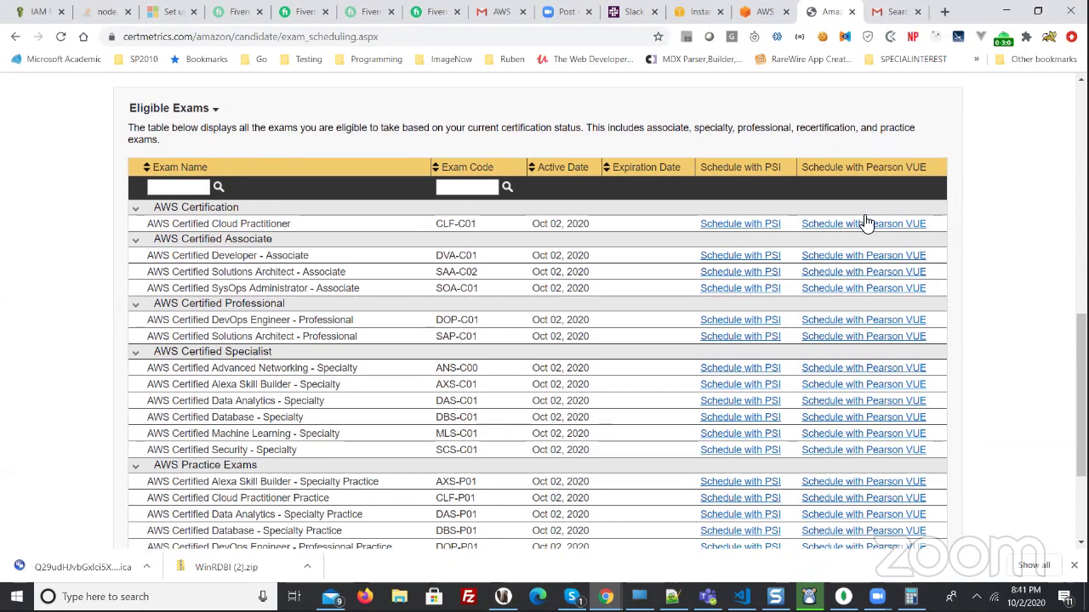
pyautogui.click(866, 223)
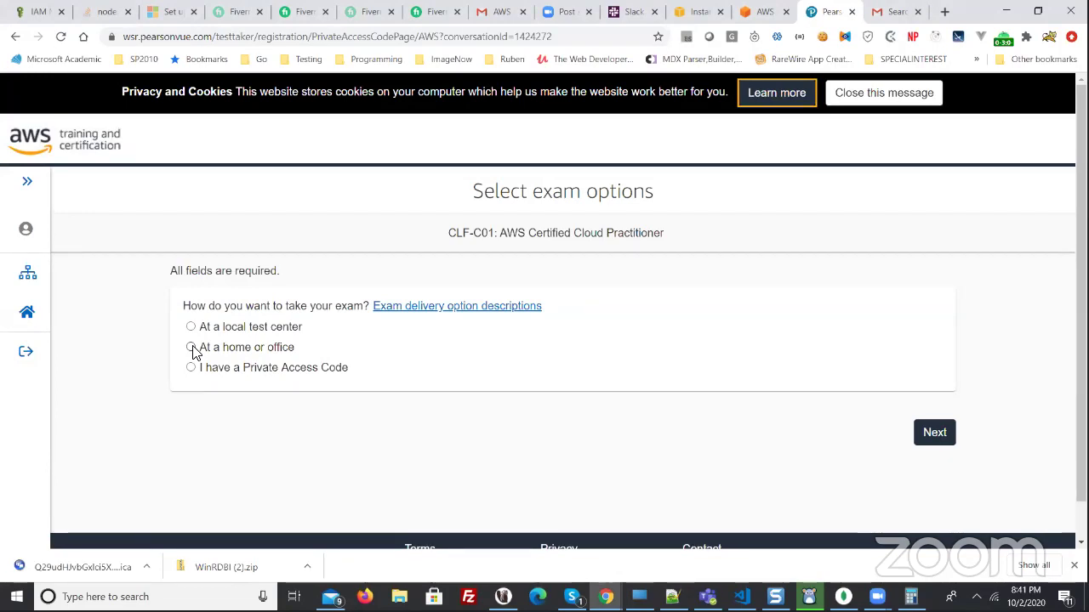
# Step: Choose to take the exam at a home or office
pyautogui.click(191, 348)
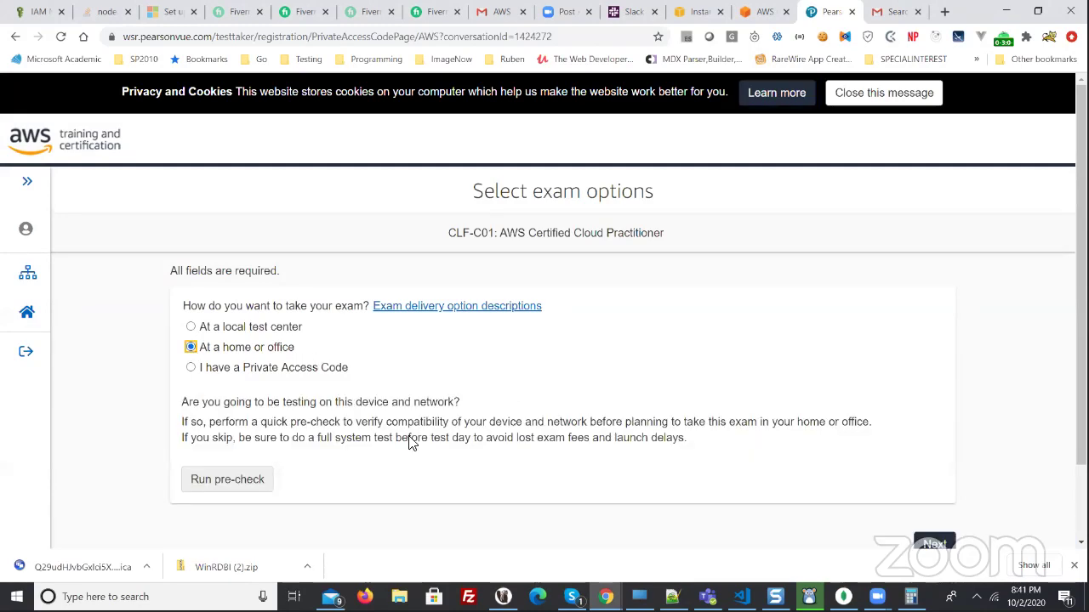
pyautogui.scroll(-1, 351, 461)
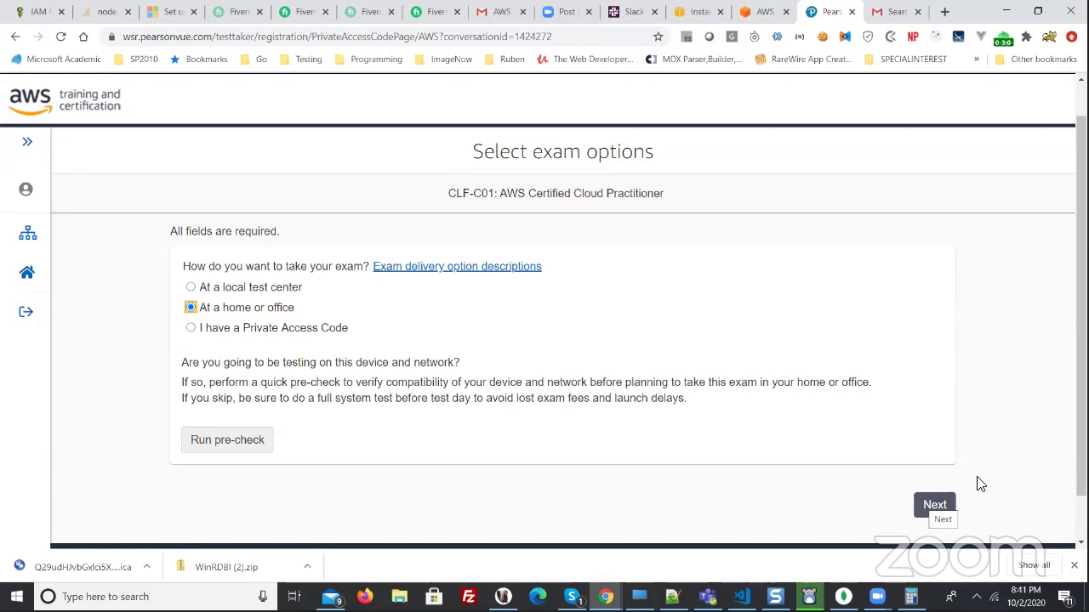
pyautogui.click(947, 505)
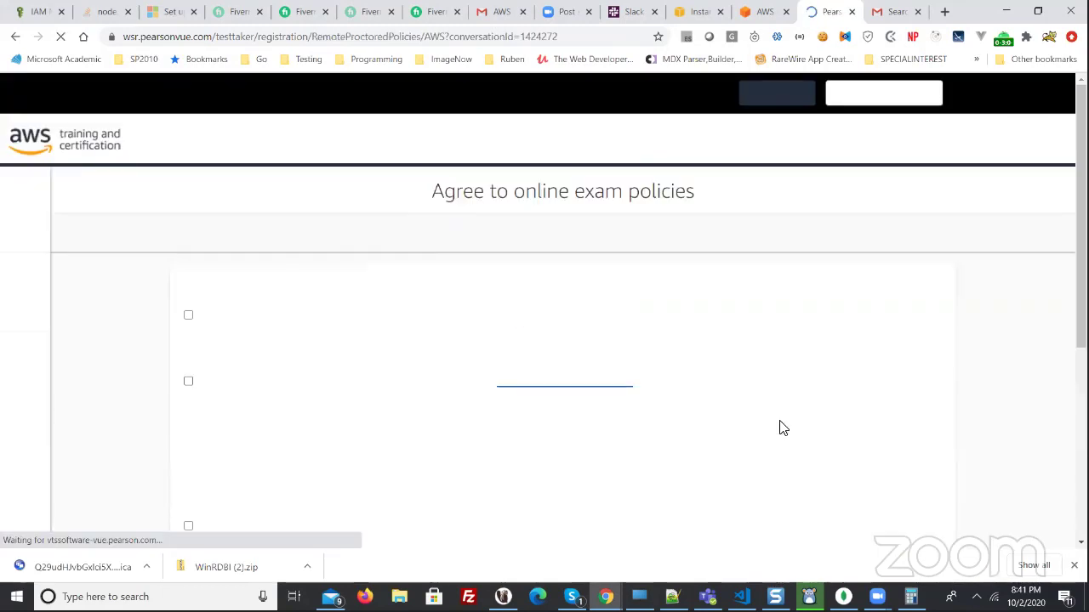
# Step: Accept all four online exam policies: privacy, data recording, proctoring monitoring and third-party presence
pyautogui.click(188, 317)
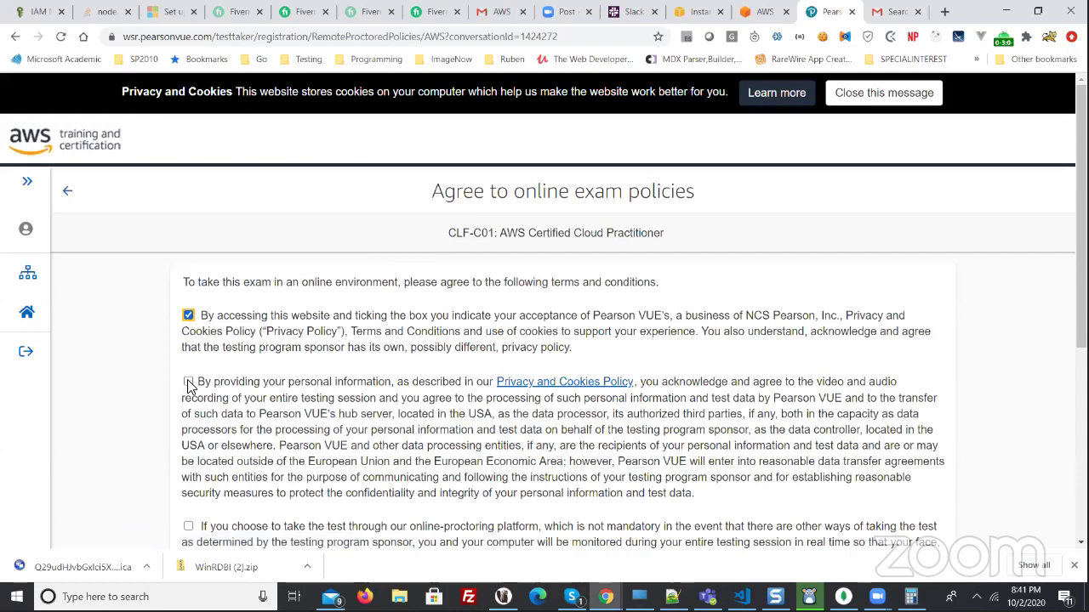
pyautogui.click(188, 383)
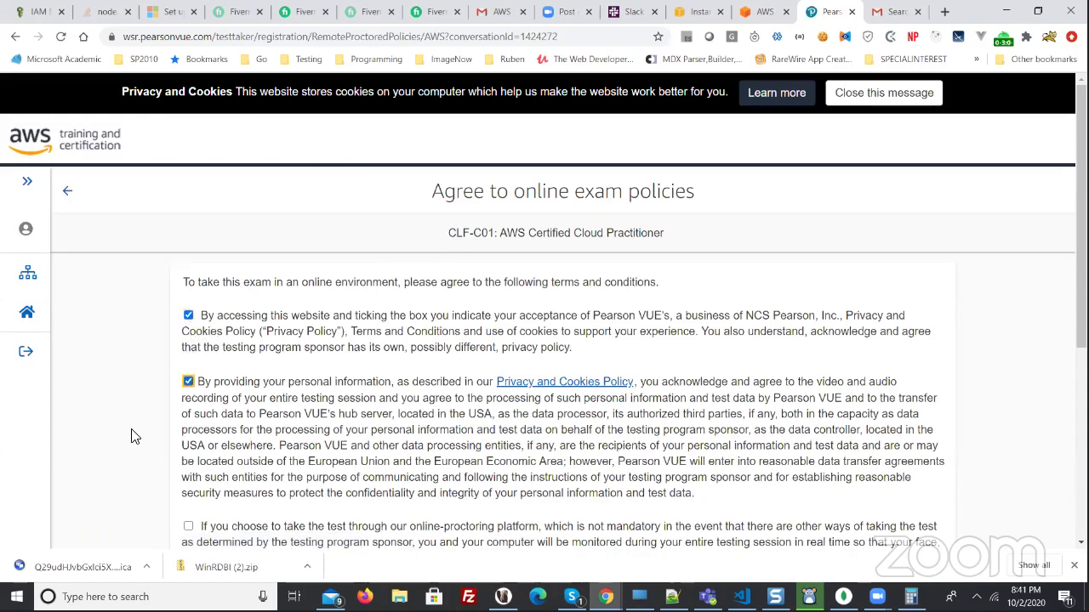
pyautogui.click(188, 527)
pyautogui.scroll(-1, 147, 530)
pyautogui.scroll(-1, 146, 530)
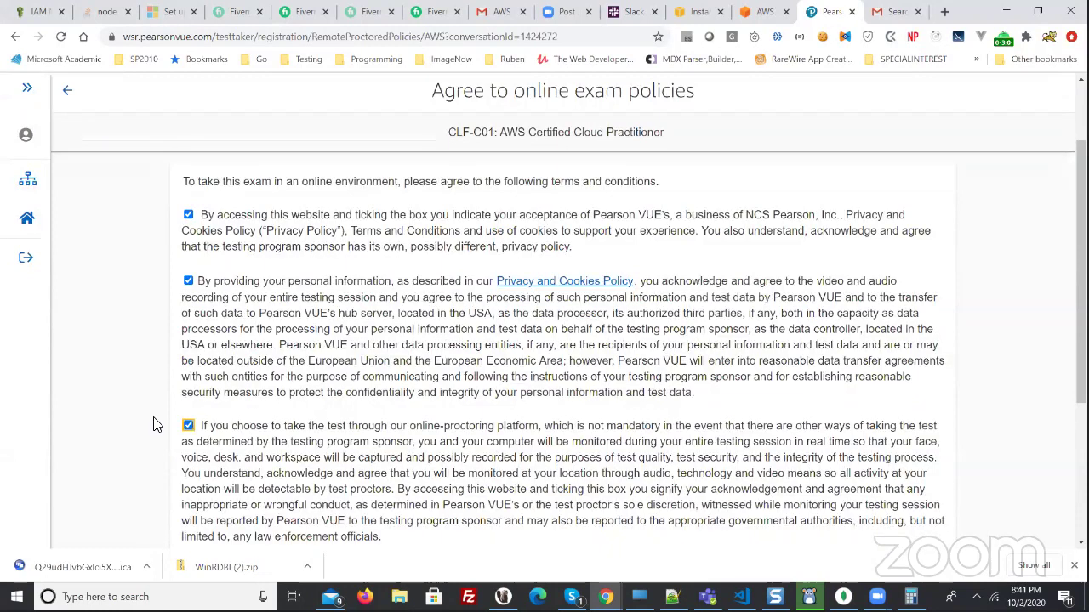
pyautogui.scroll(-3, 192, 314)
pyautogui.click(188, 333)
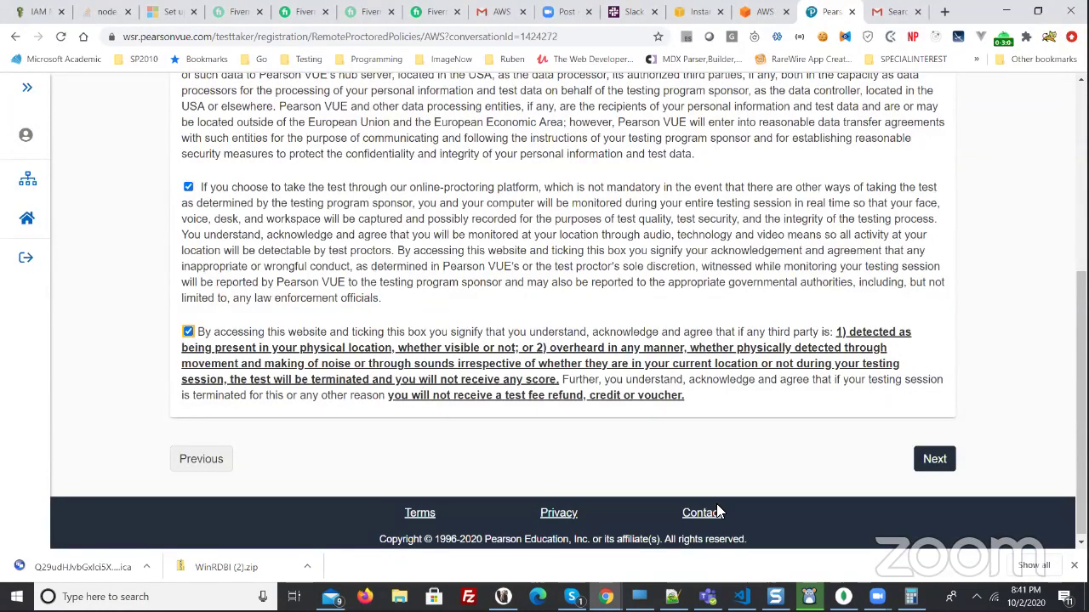
pyautogui.click(934, 459)
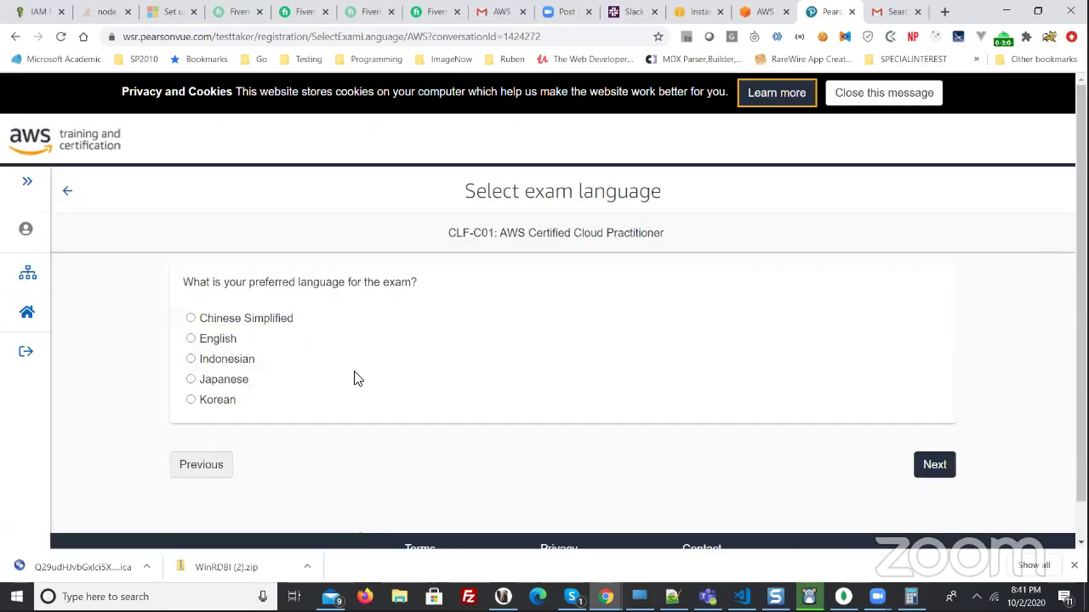
# Step: Pick English as exam language, pass the USD 100.00 exam details, and confirm English proctor language
pyautogui.click(191, 339)
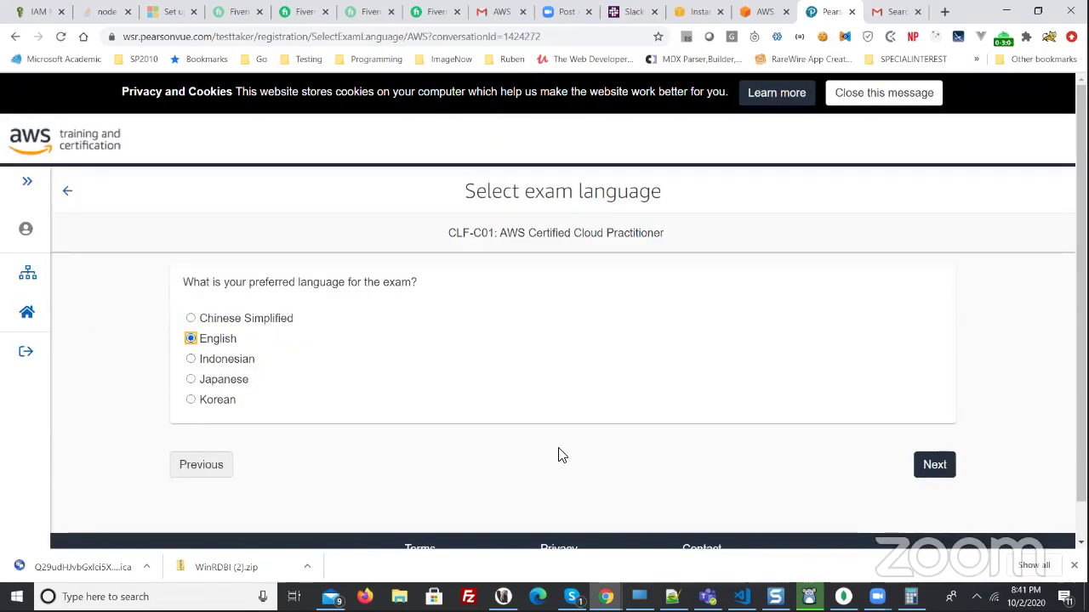
pyautogui.click(927, 465)
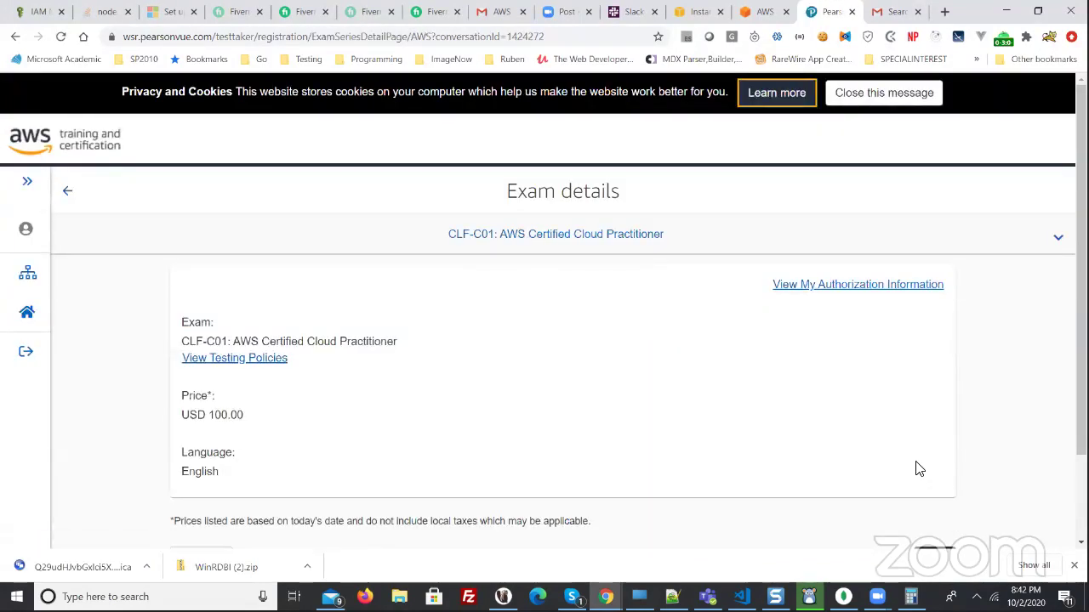
pyautogui.scroll(-3, 925, 393)
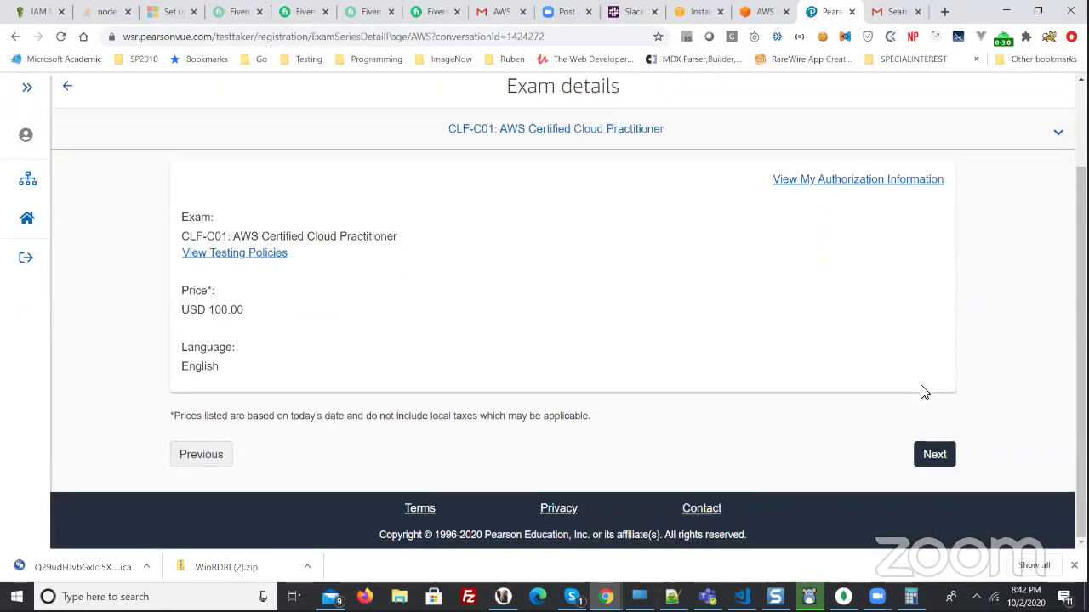
pyautogui.click(932, 456)
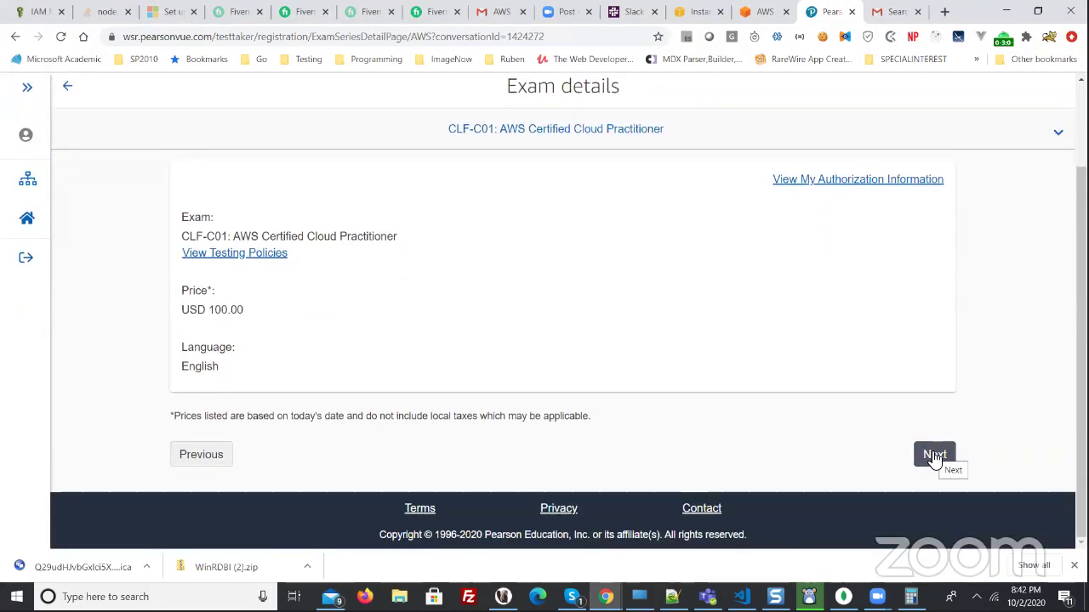
pyautogui.click(934, 457)
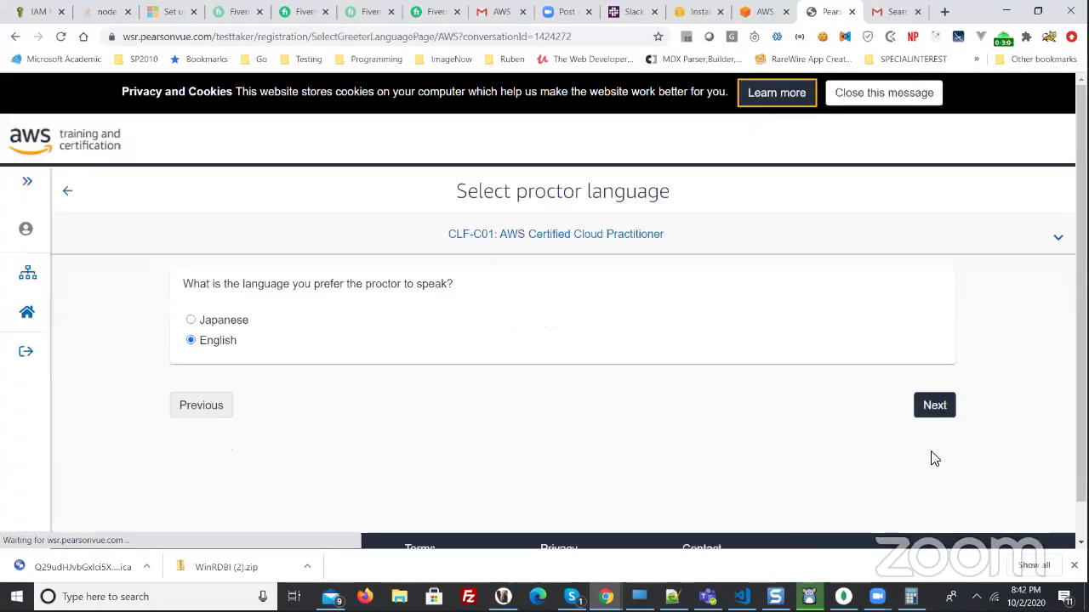
pyautogui.click(934, 408)
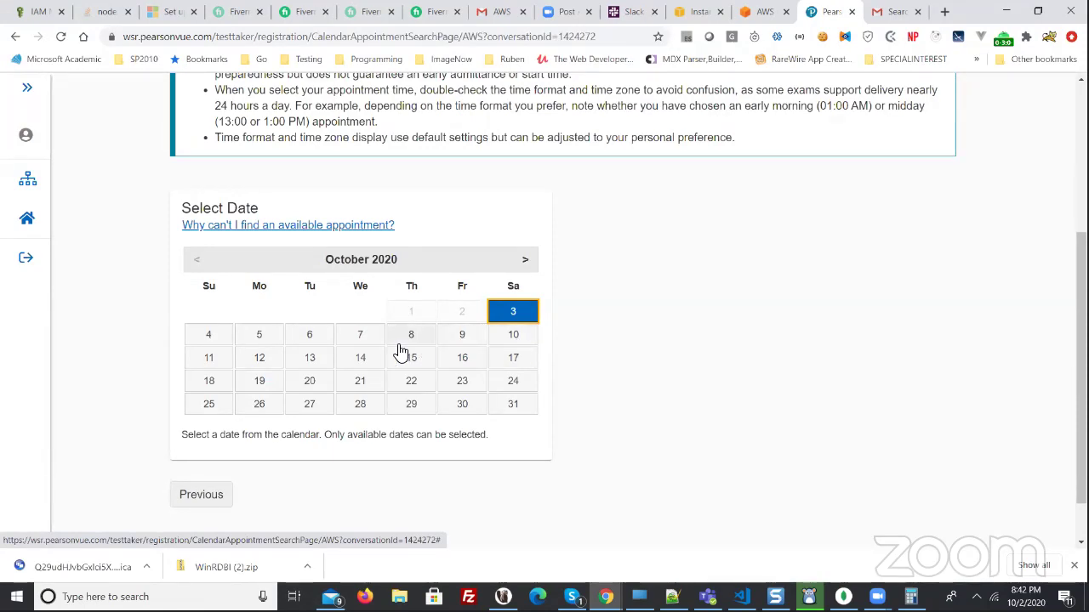
# Step: Pick Sunday, October 11, 2020 and scroll to its afternoon start times from 07:15 PM EDT
pyautogui.click(221, 366)
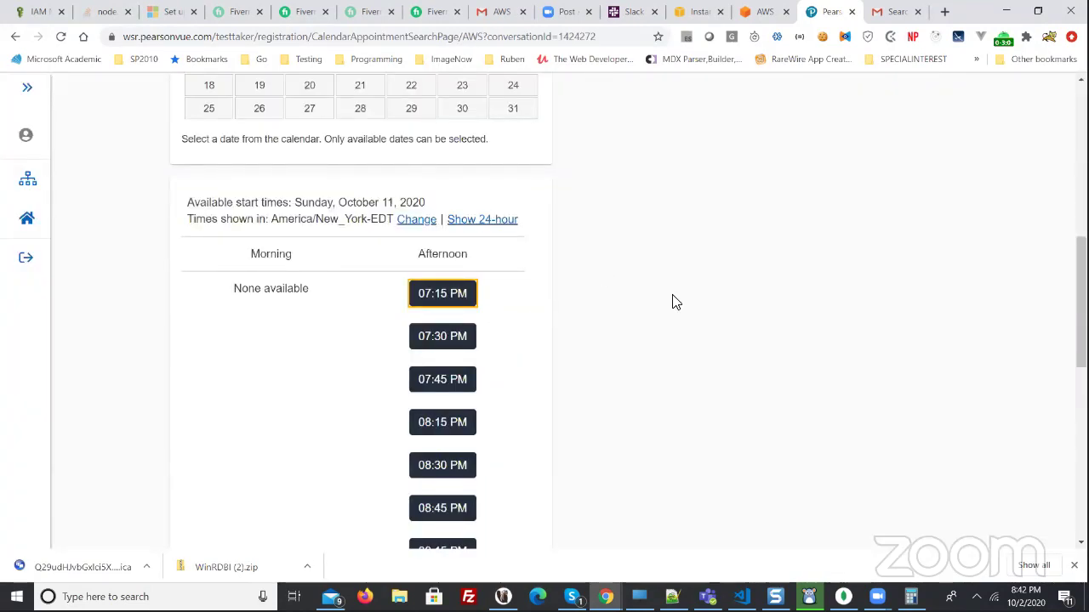
pyautogui.scroll(-1, 578, 313)
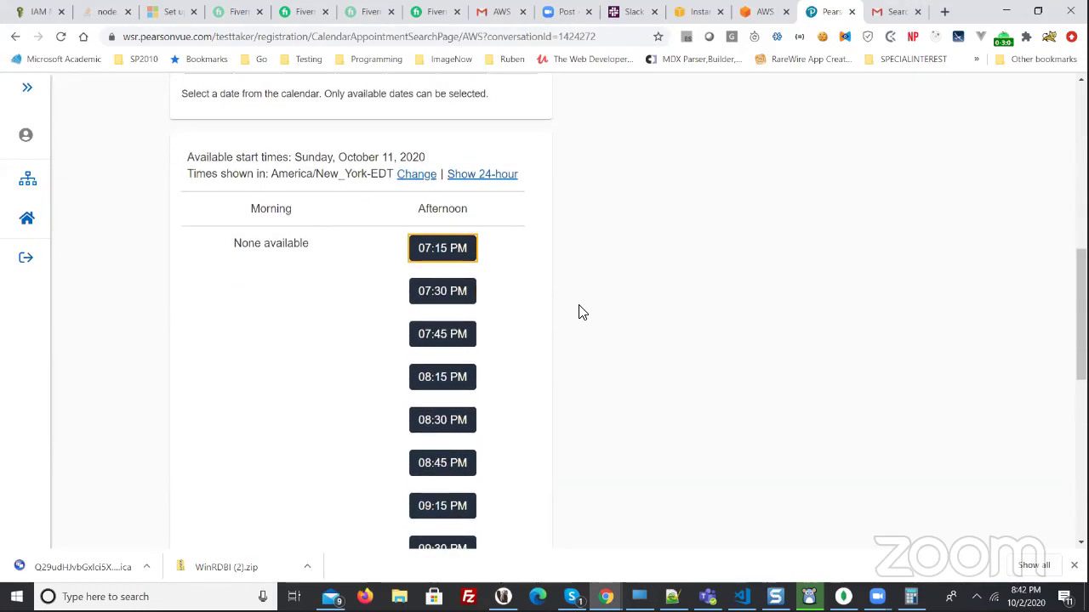
pyautogui.scroll(-1, 579, 313)
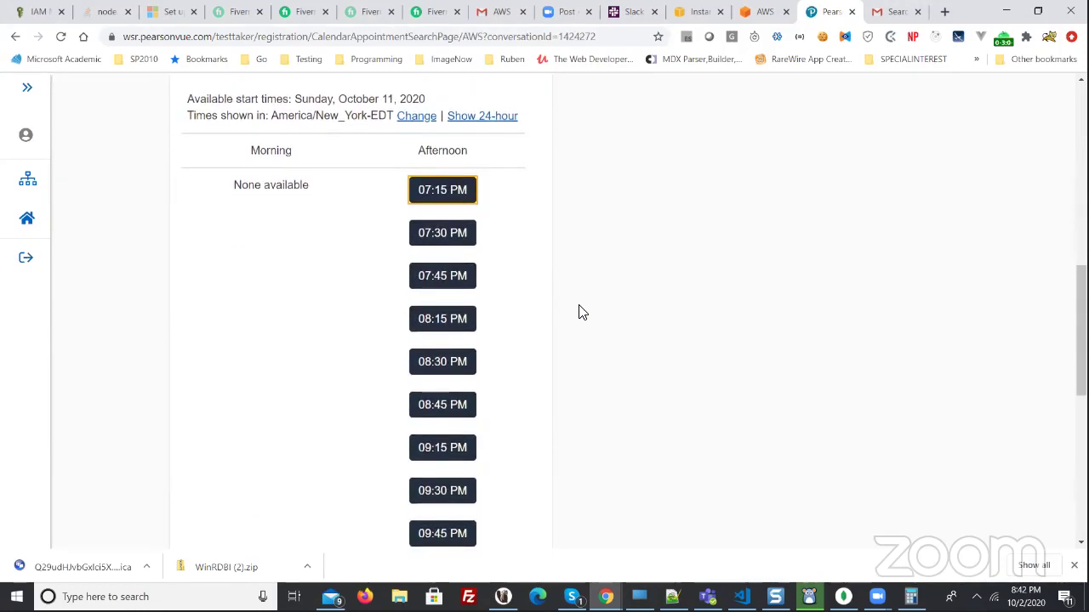
pyautogui.scroll(-1, 578, 313)
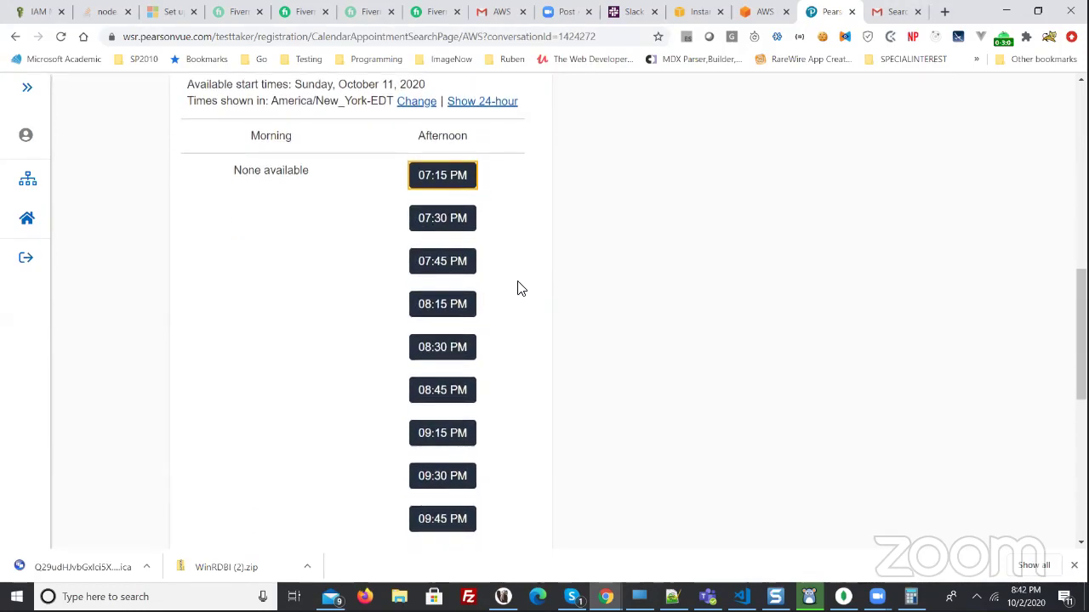
pyautogui.scroll(-2, 542, 363)
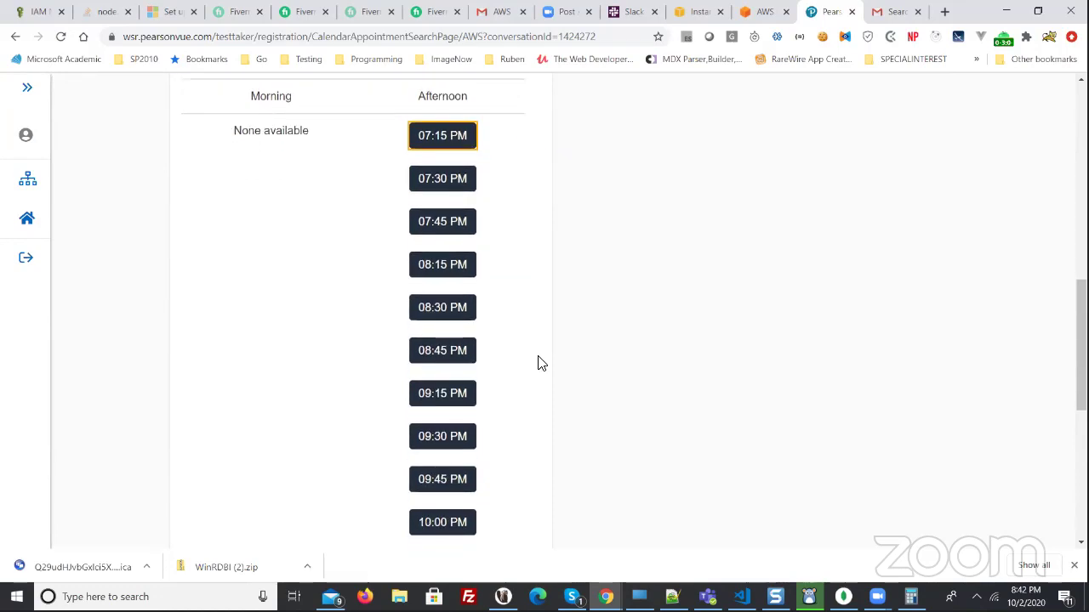